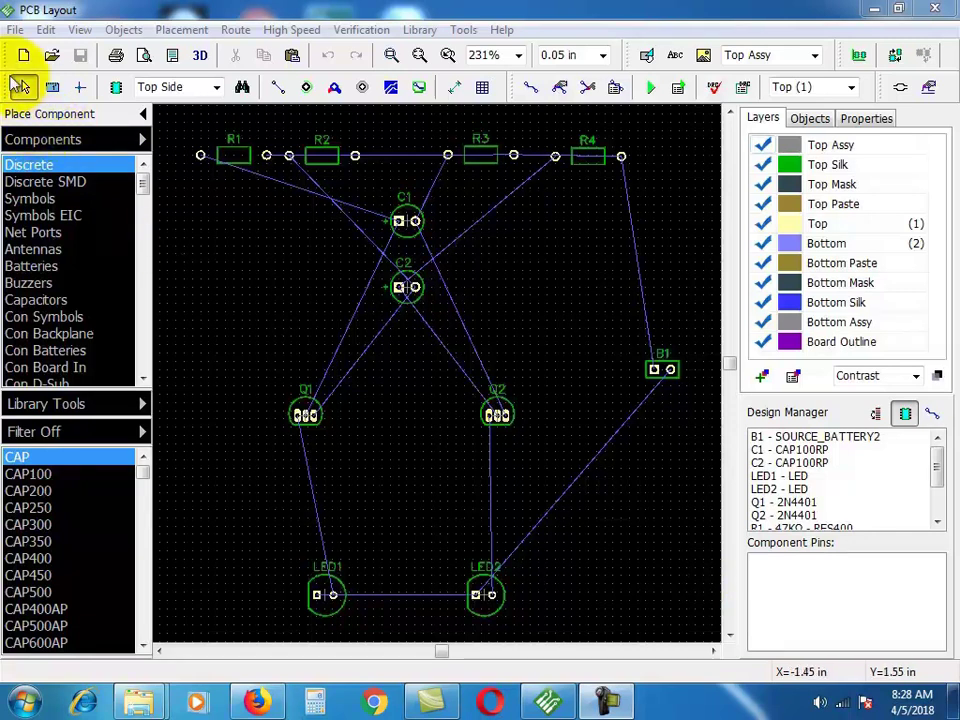
Preview the CAP100 part's footprint and browse the Objects and Properties panels.
click(189, 201)
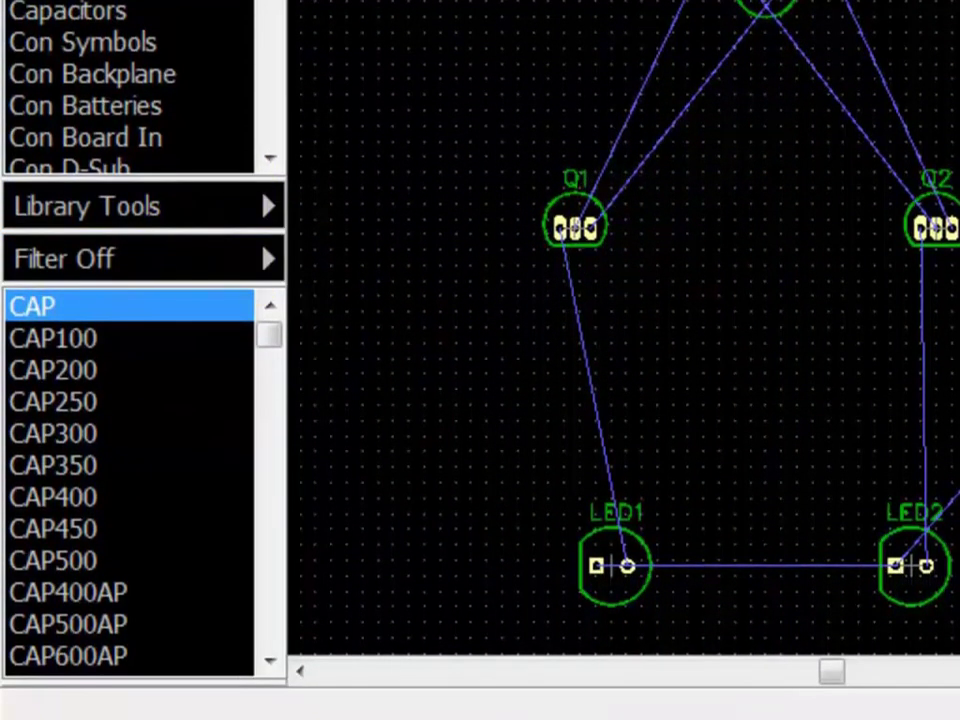
click(44, 340)
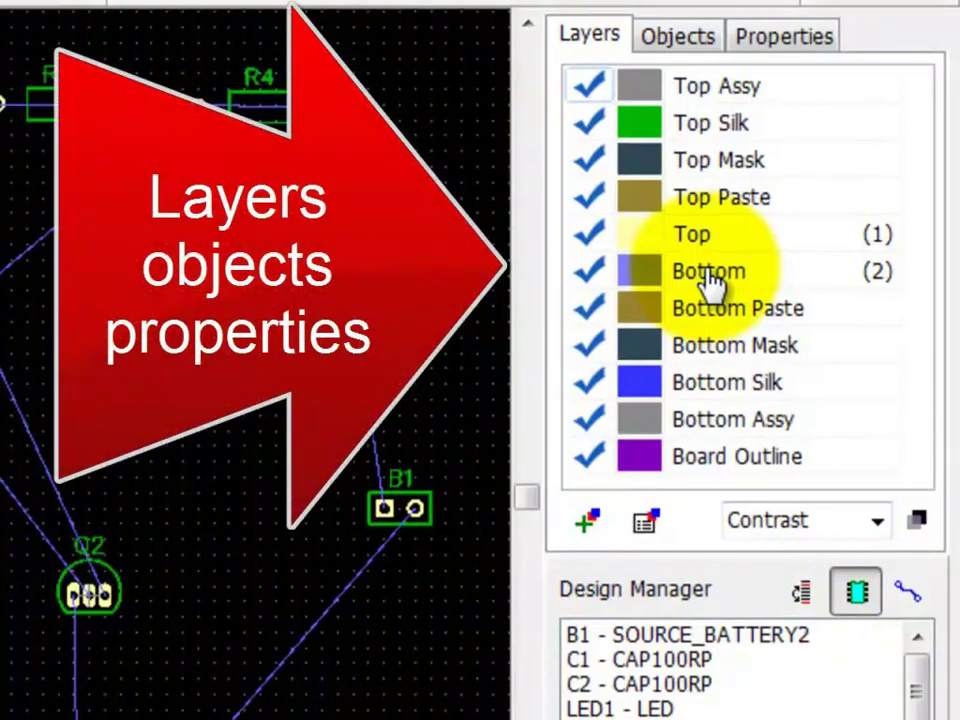
click(675, 42)
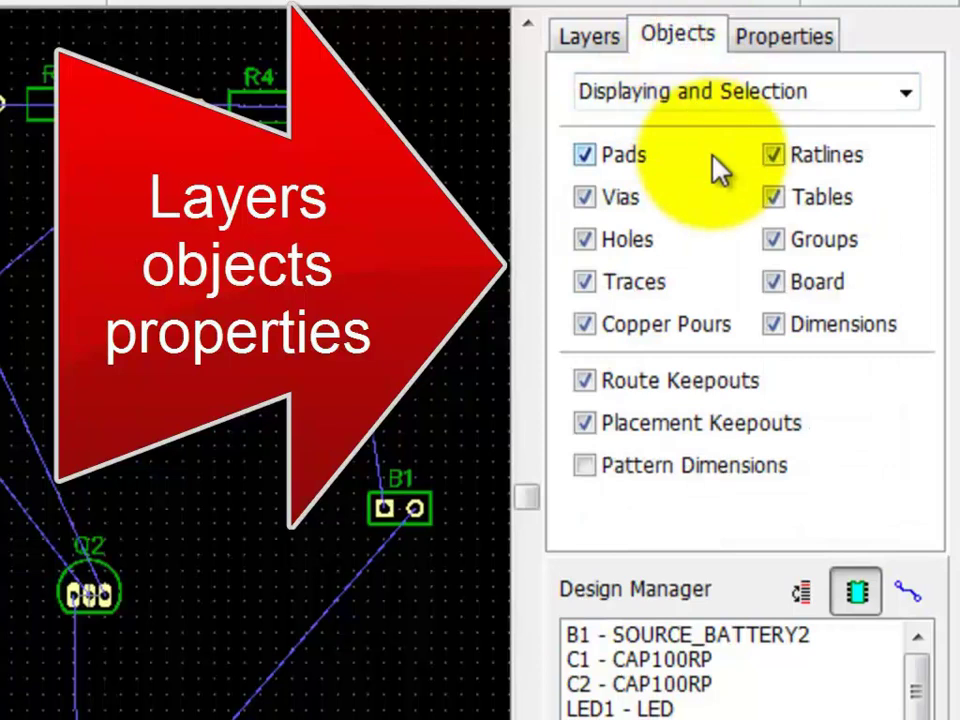
click(797, 46)
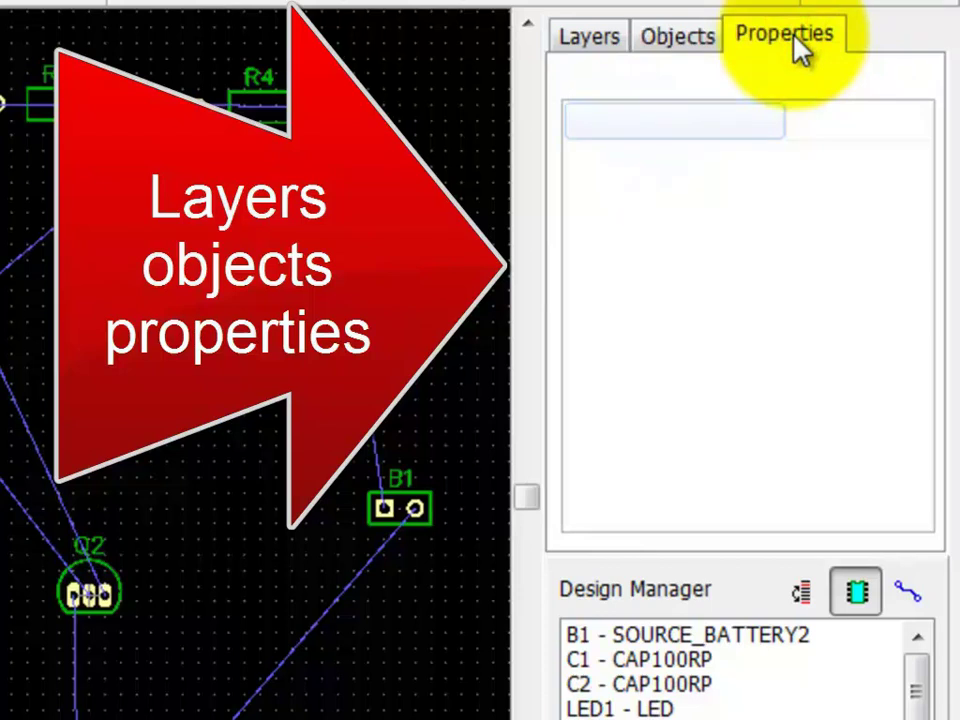
Inspect resistor R4's properties and the board layers, then return to the DipTrace Launcher.
click(255, 100)
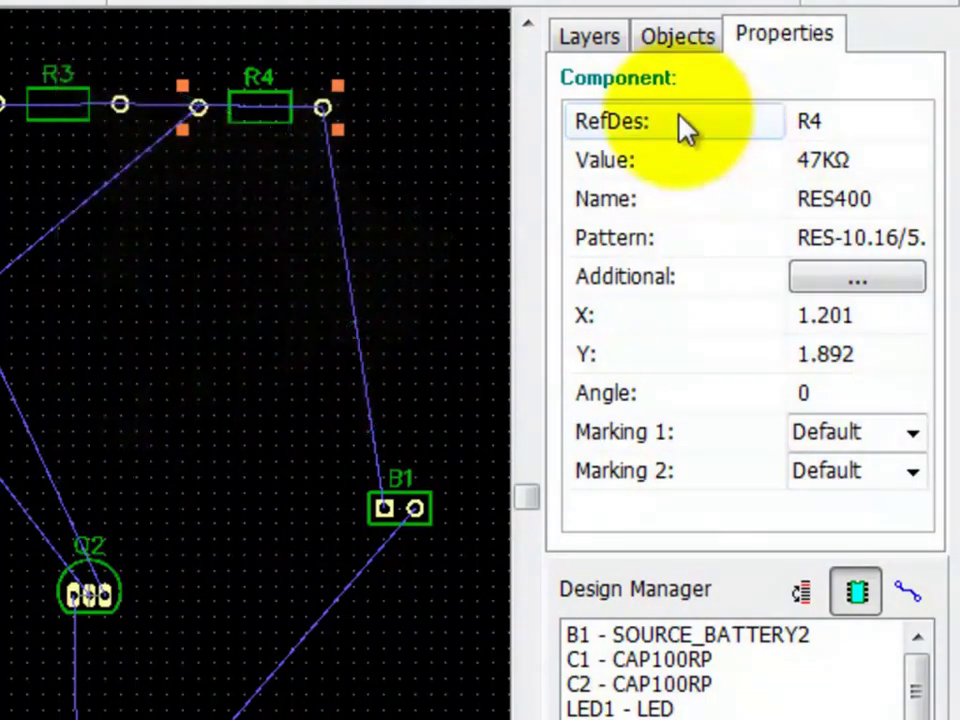
click(590, 36)
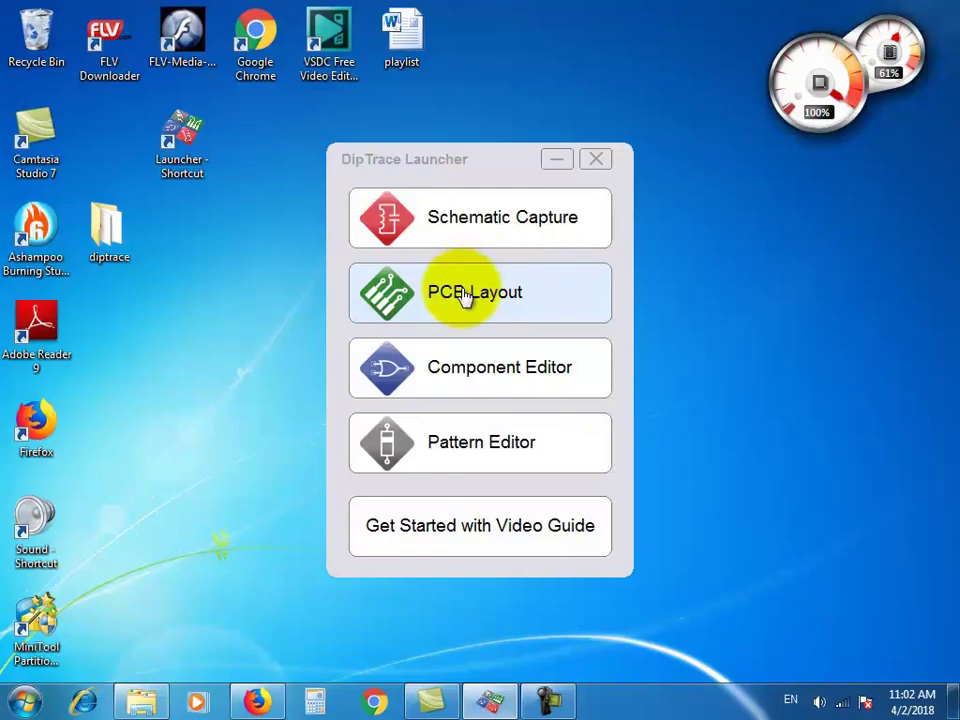
click(463, 292)
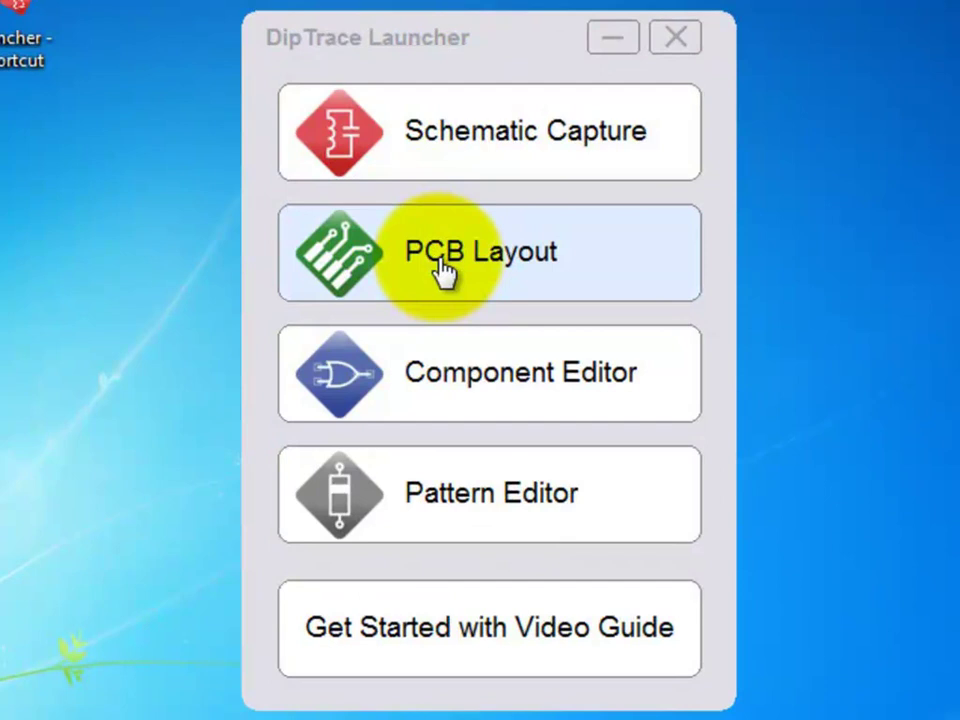
Launch PCB Layout and build a new board from schematic file 4.
click(443, 268)
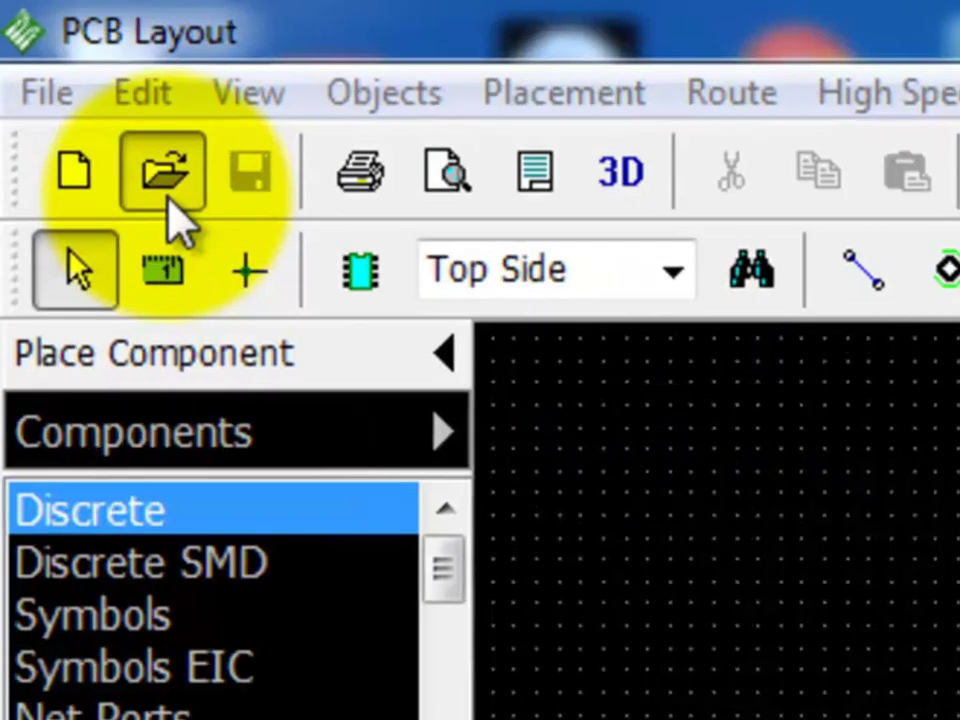
click(163, 172)
double_click(214, 268)
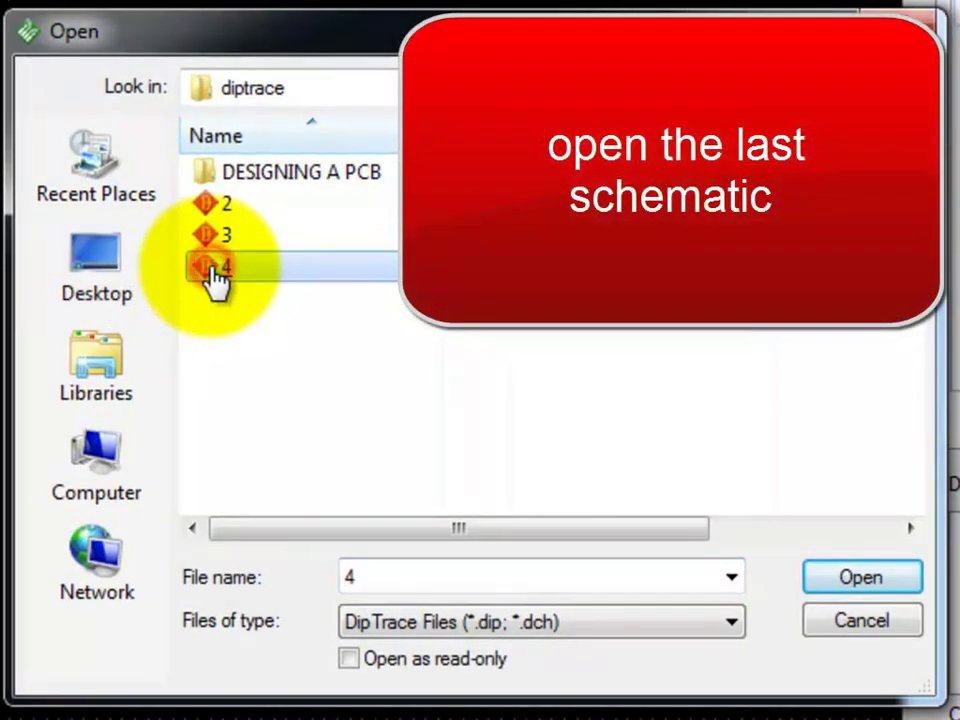
click(545, 490)
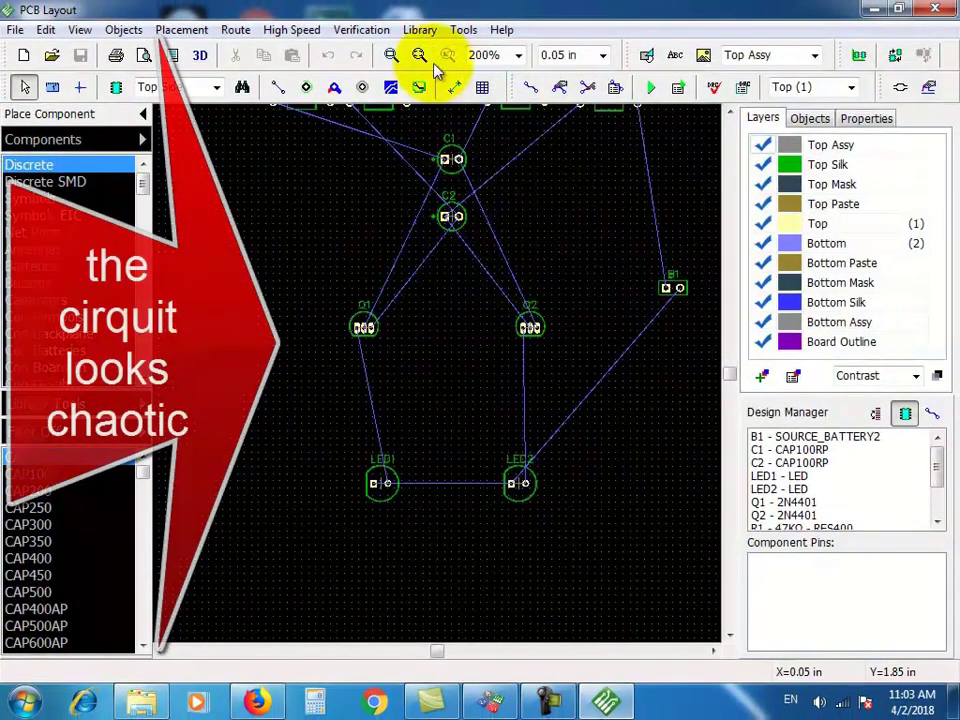
Zoom to the parts, auto-arrange the components into a compact cluster, and select R1–R4.
click(420, 58)
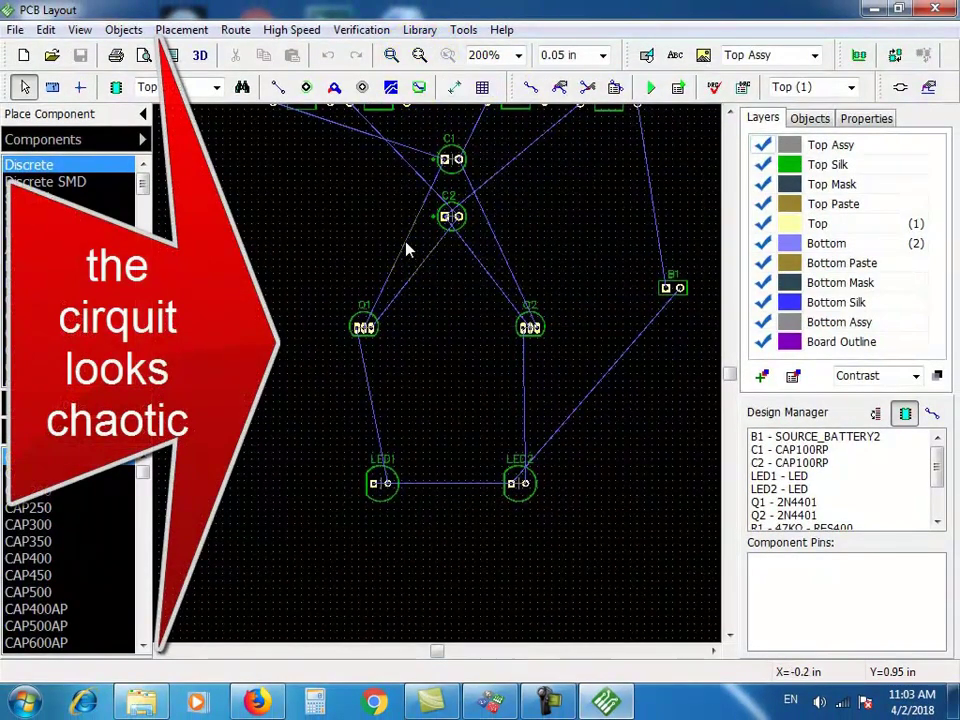
scroll(407, 250, down, 1)
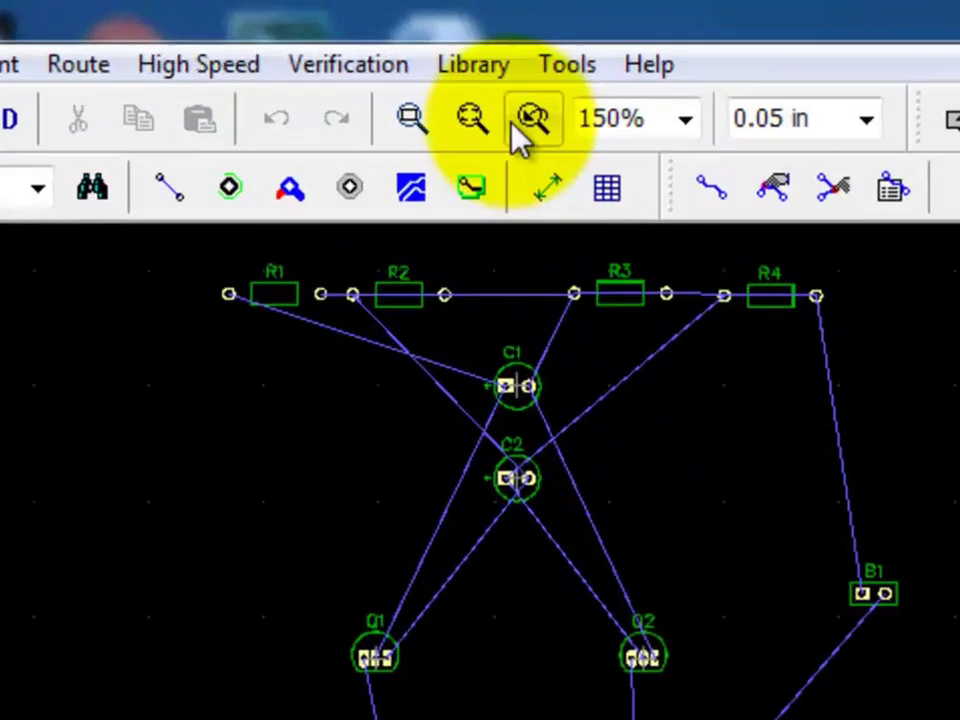
click(421, 57)
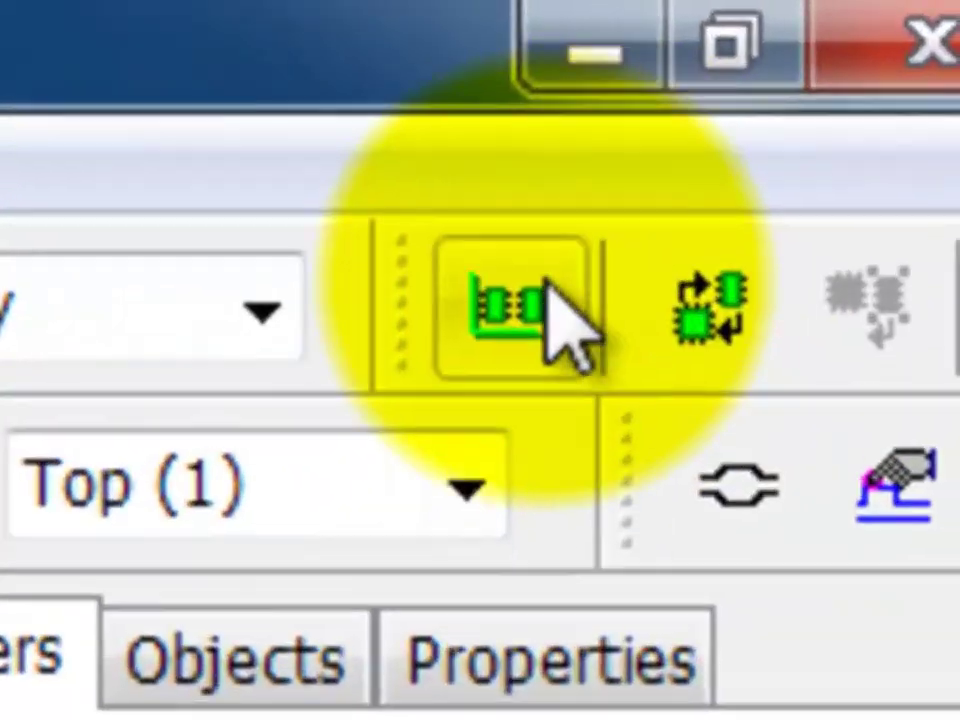
click(548, 298)
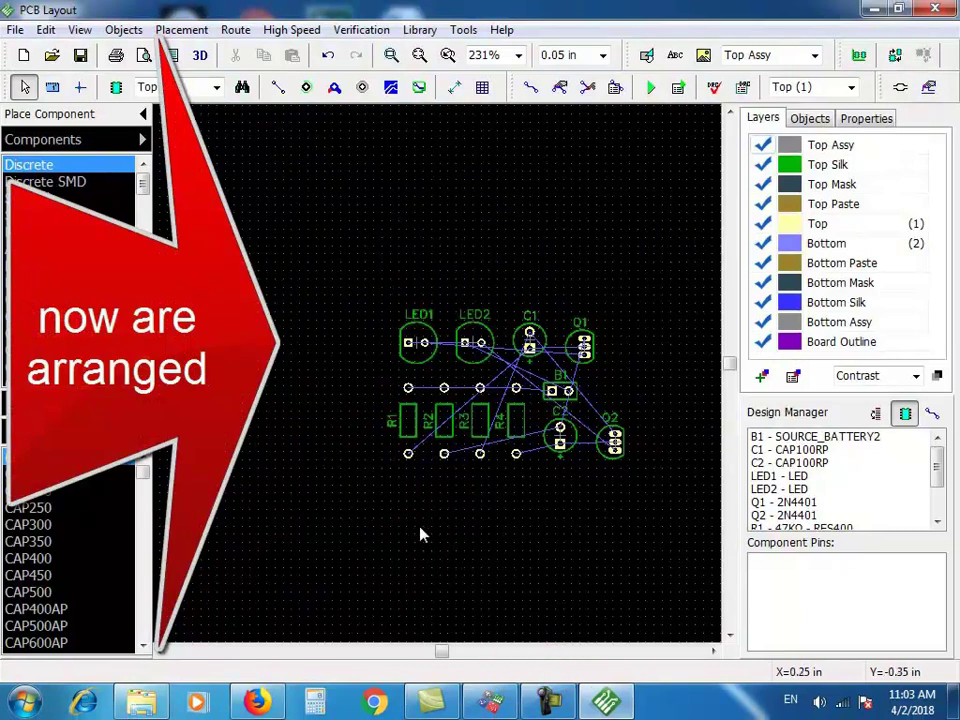
right_drag(343, 422, 307, 420)
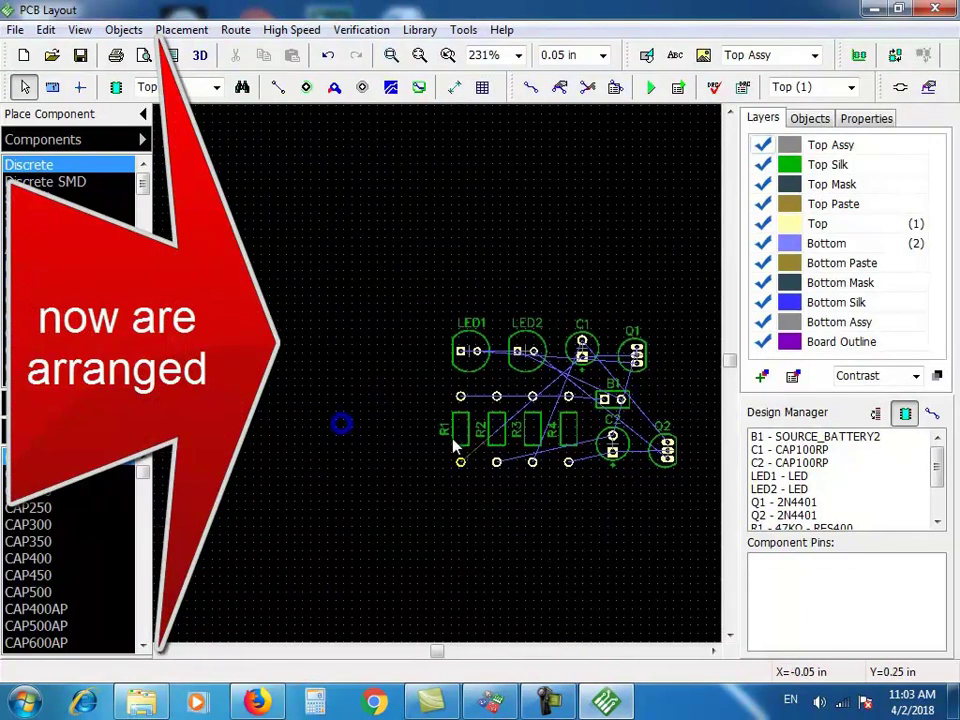
drag(460, 517, 297, 413)
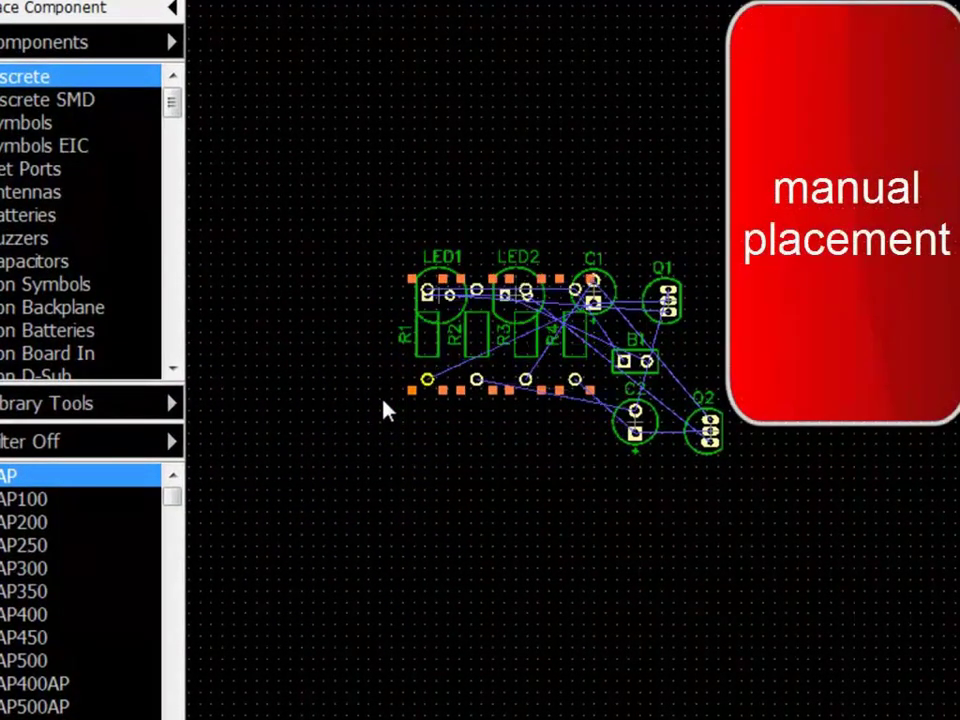
Move resistors R1–R4 up and the LED1/LED2 pair down.
key(Up)
key(Up)
key(Up)
drag(381, 381, 568, 553)
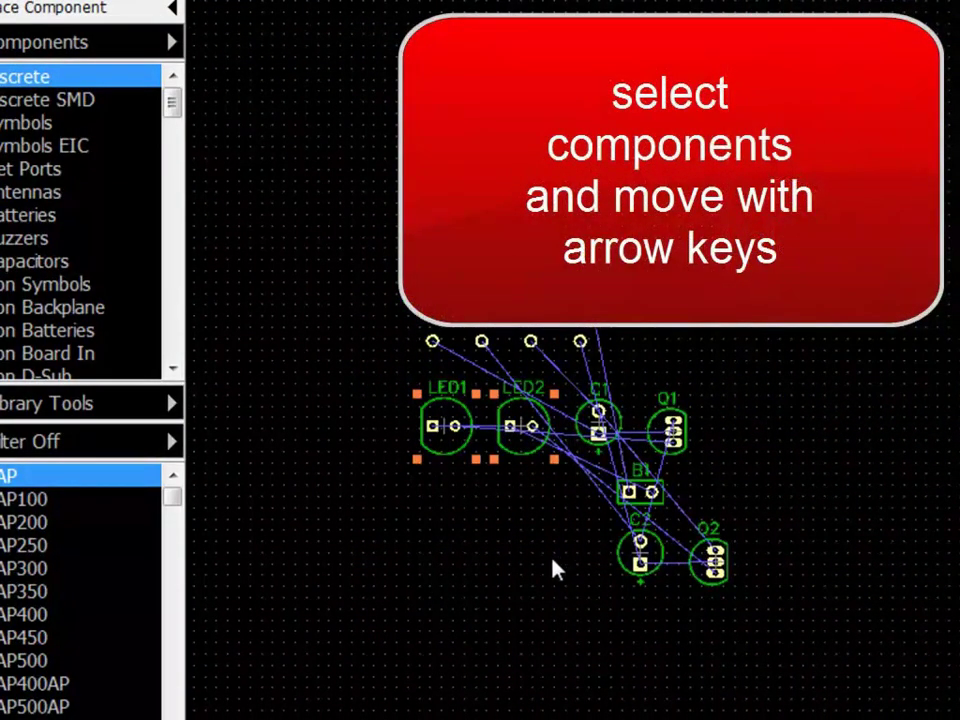
key(Down)
key(Down)
key(Down)
key(Down)
key(Down)
key(Down)
key(Down)
key(Down)
key(Down)
key(Down)
key(Down)
key(Down)
key(Down)
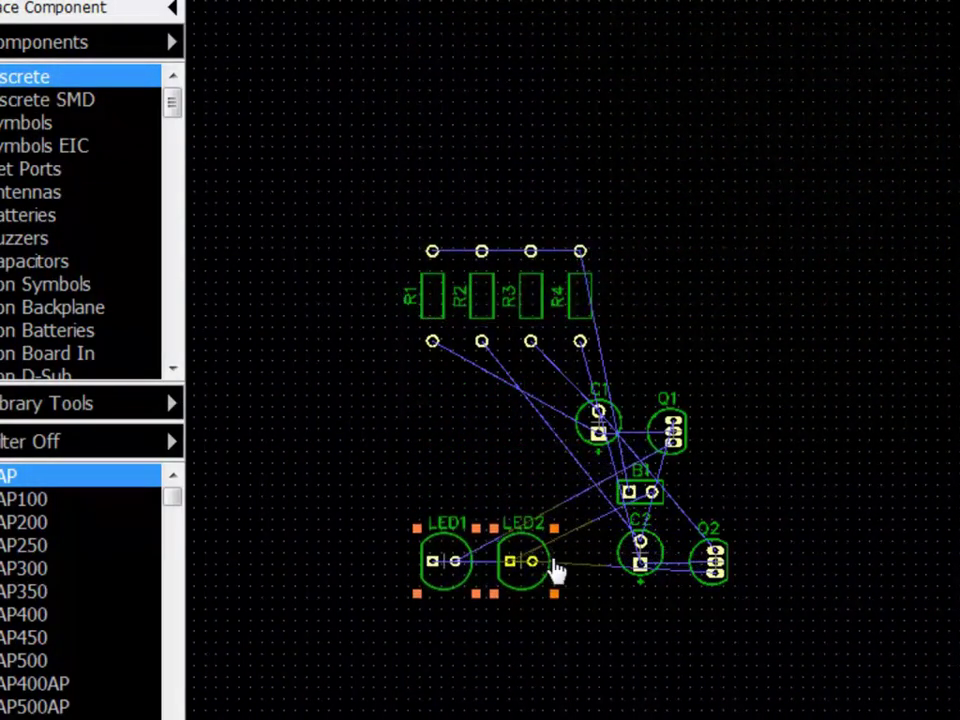
key(Up)
key(Up)
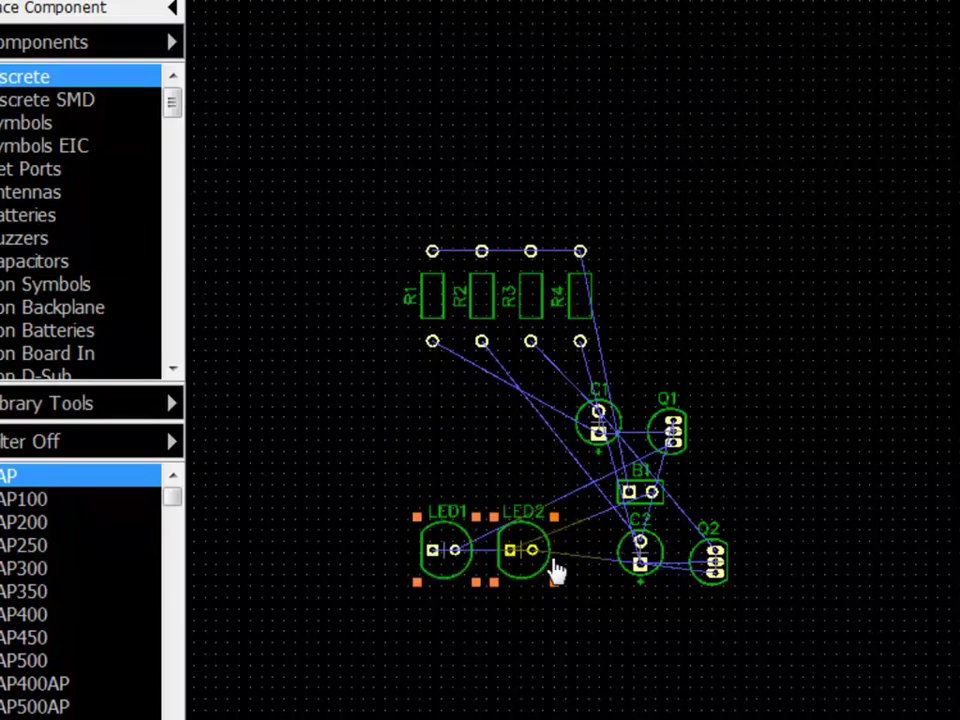
Move C1 left, C2 up beside C1, and Q2 up next to Q1.
click(598, 449)
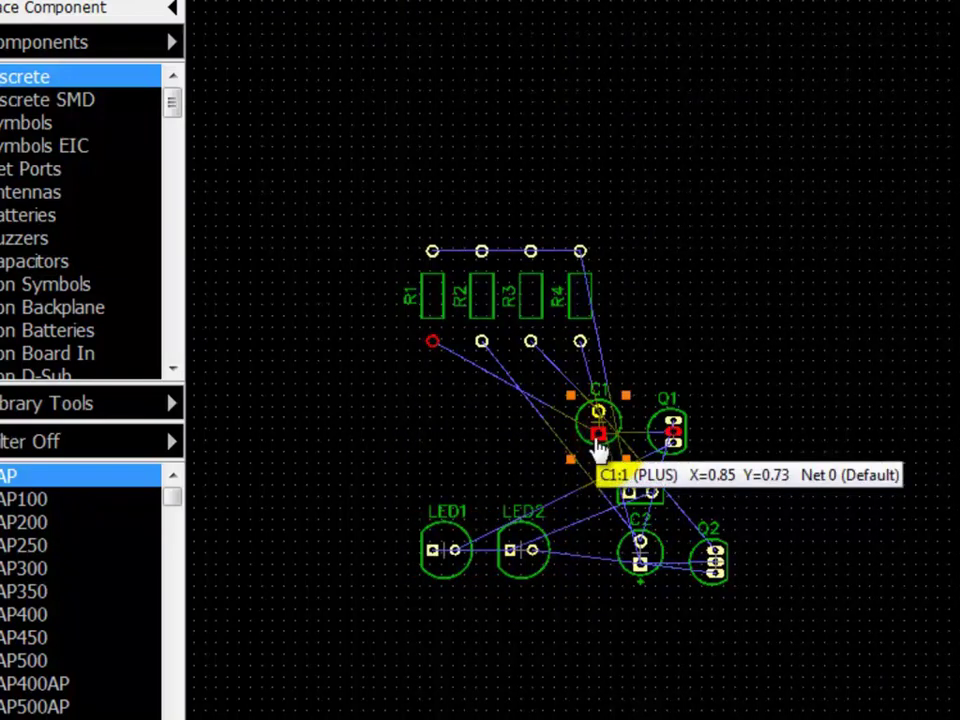
key(Left)
key(Left)
key(Left)
key(Left)
key(Left)
key(Left)
key(Left)
key(Left)
key(Left)
key(Left)
key(Left)
key(Left)
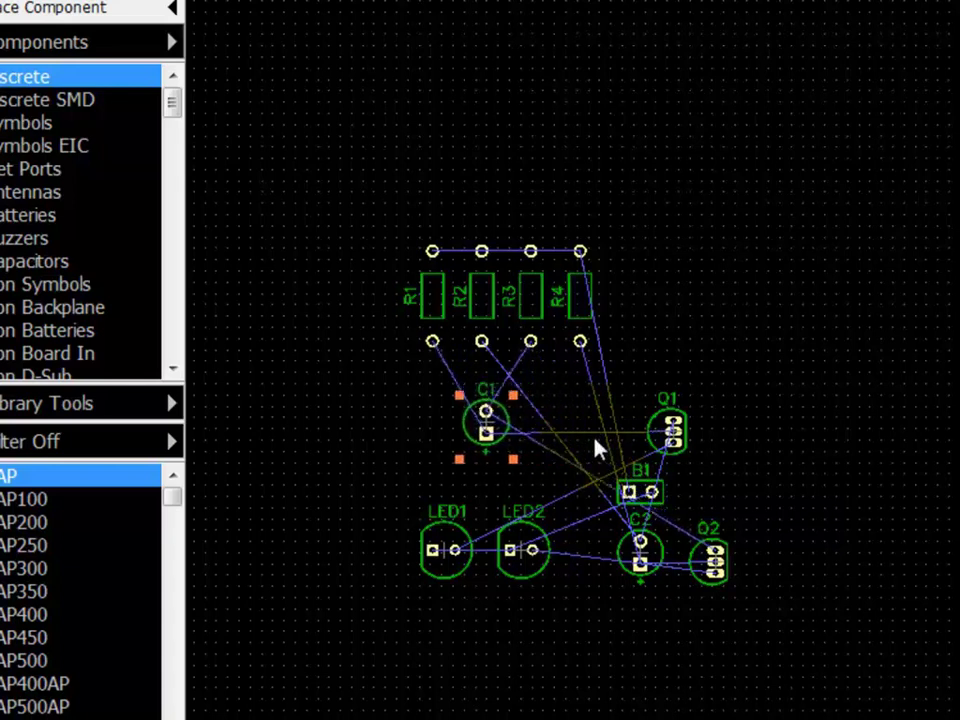
key(Left)
key(Left)
key(Left)
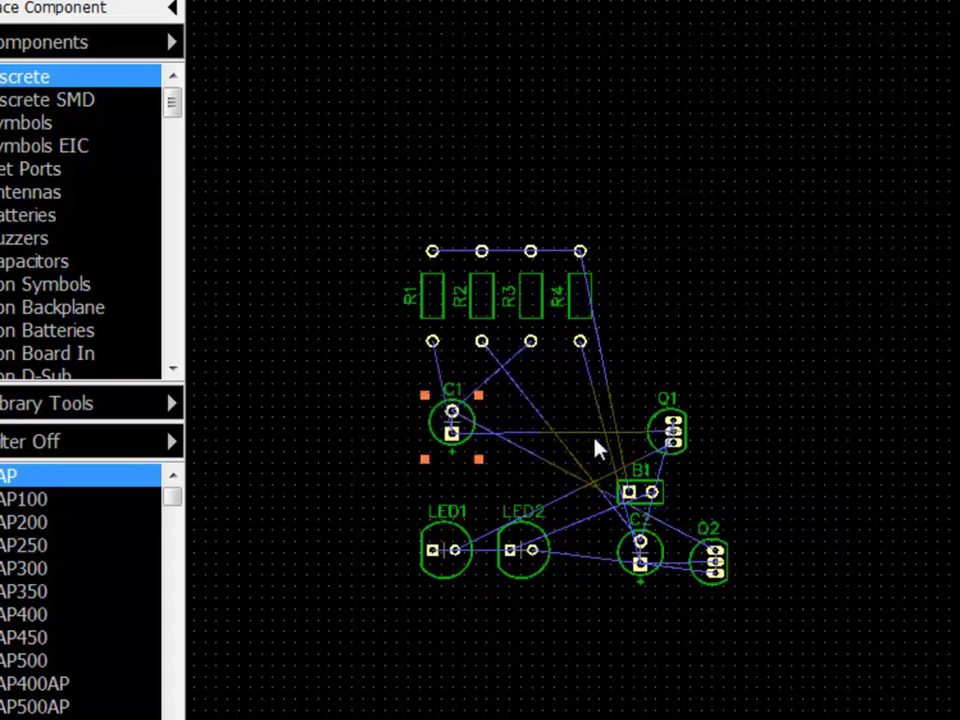
click(641, 565)
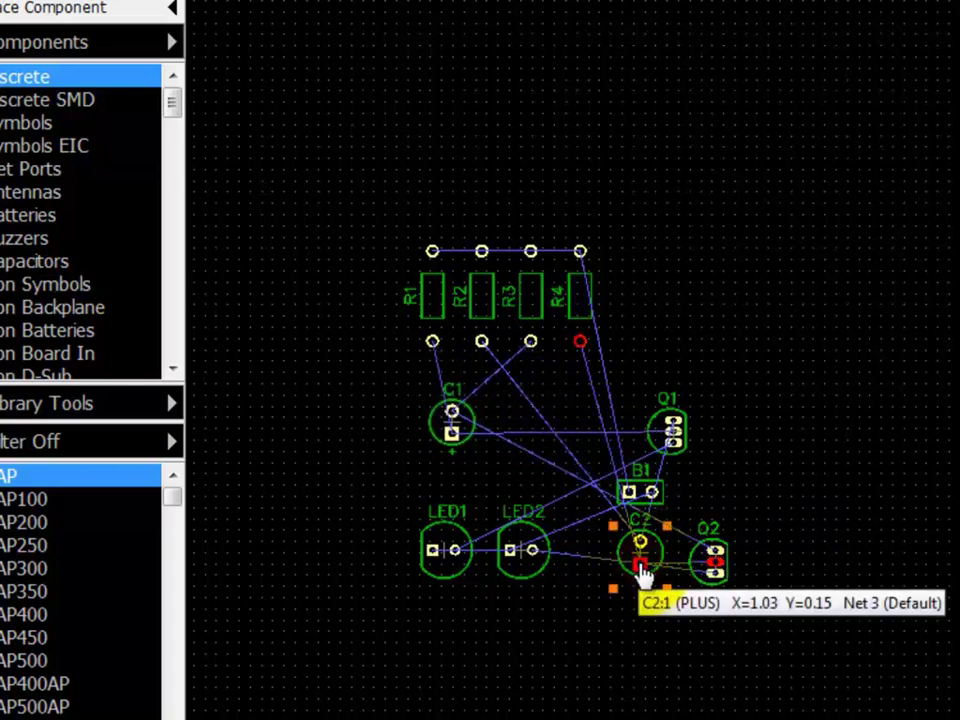
mouse_move(641, 565)
mouse_down()
mouse_move(562, 484)
mouse_move(539, 420)
mouse_up()
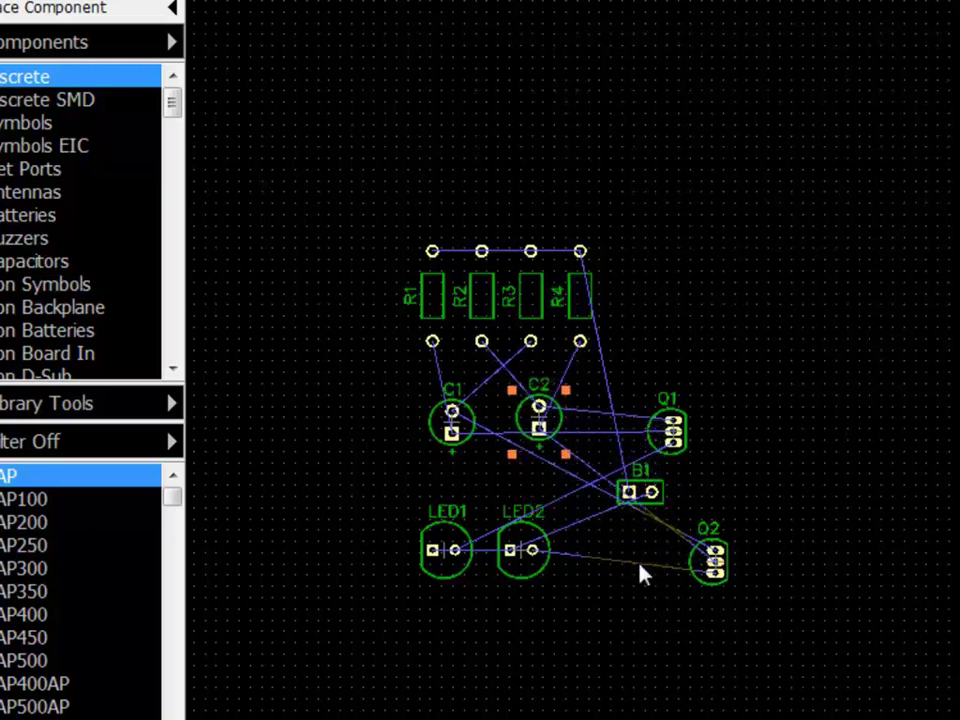
click(722, 566)
key(Up)
key(Up)
key(Up)
key(Right)
key(Right)
key(Up)
key(Up)
key(Up)
key(Up)
key(Up)
key(Up)
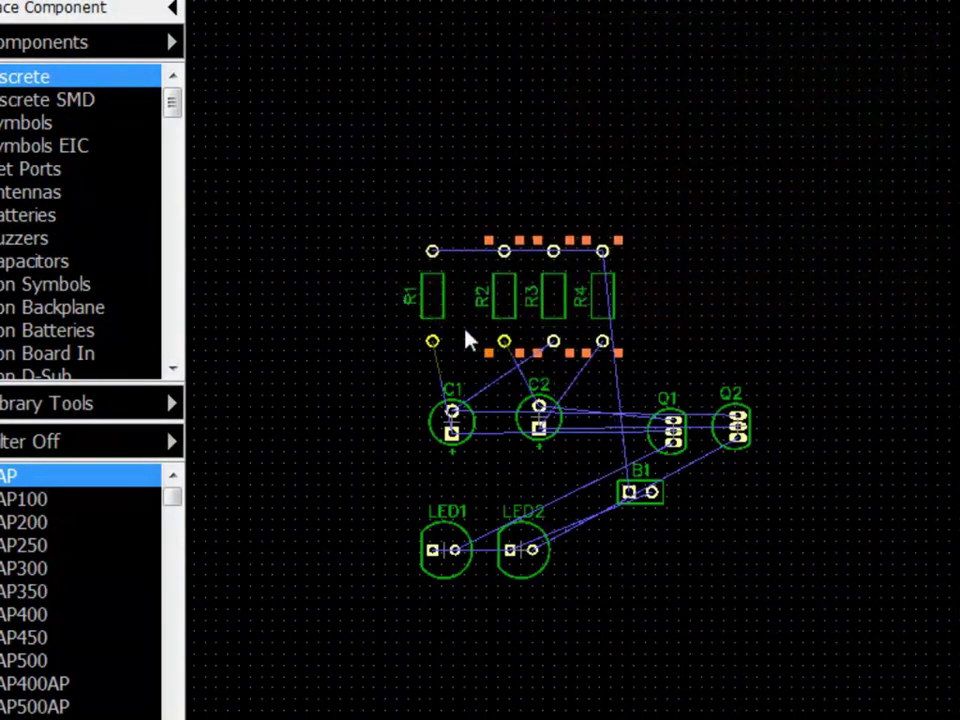
Spread resistors R2–R4 rightward, moving R4 out to the right end.
key(Right)
key(Right)
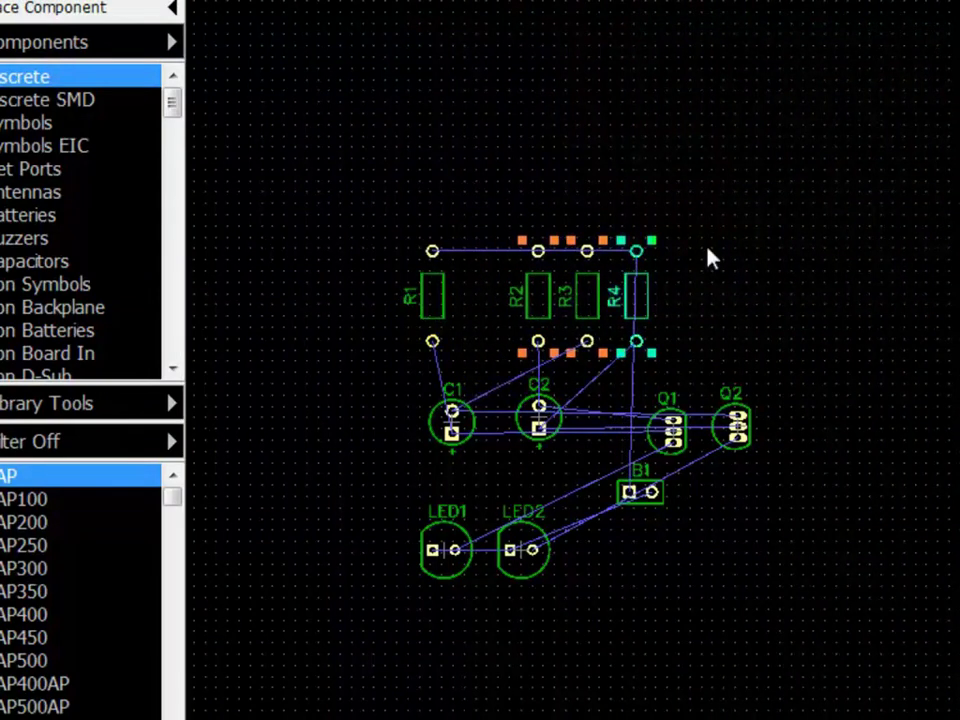
drag(741, 206, 634, 310)
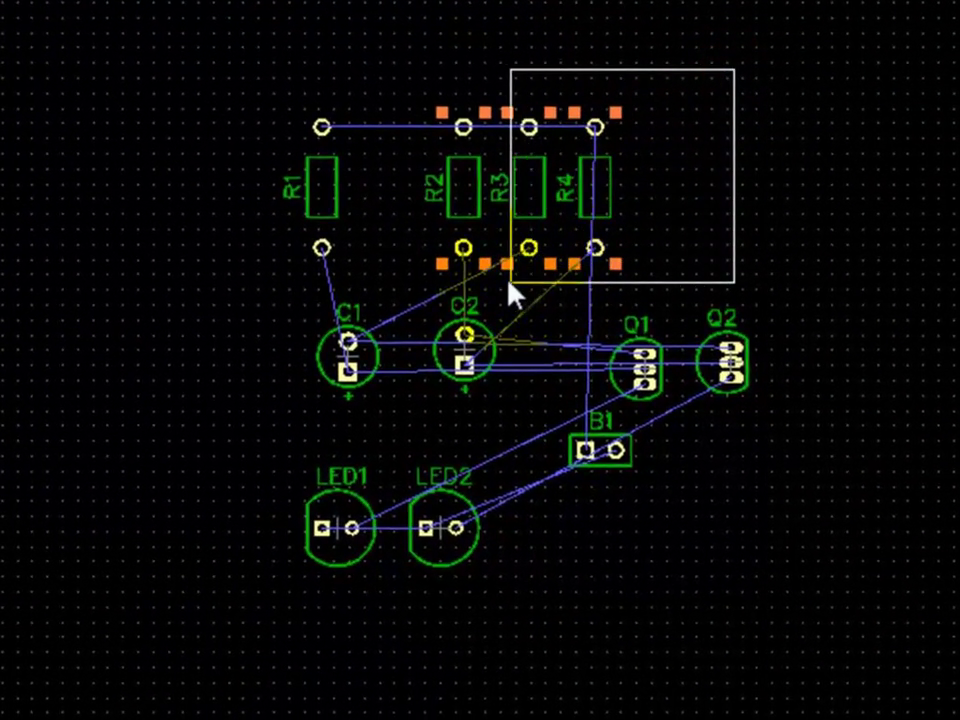
drag(597, 215, 512, 293)
key(Right)
key(Right)
key(Right)
key(Right)
key(Right)
key(Right)
key(Right)
key(Left)
key(Left)
key(Left)
key(Left)
key(Left)
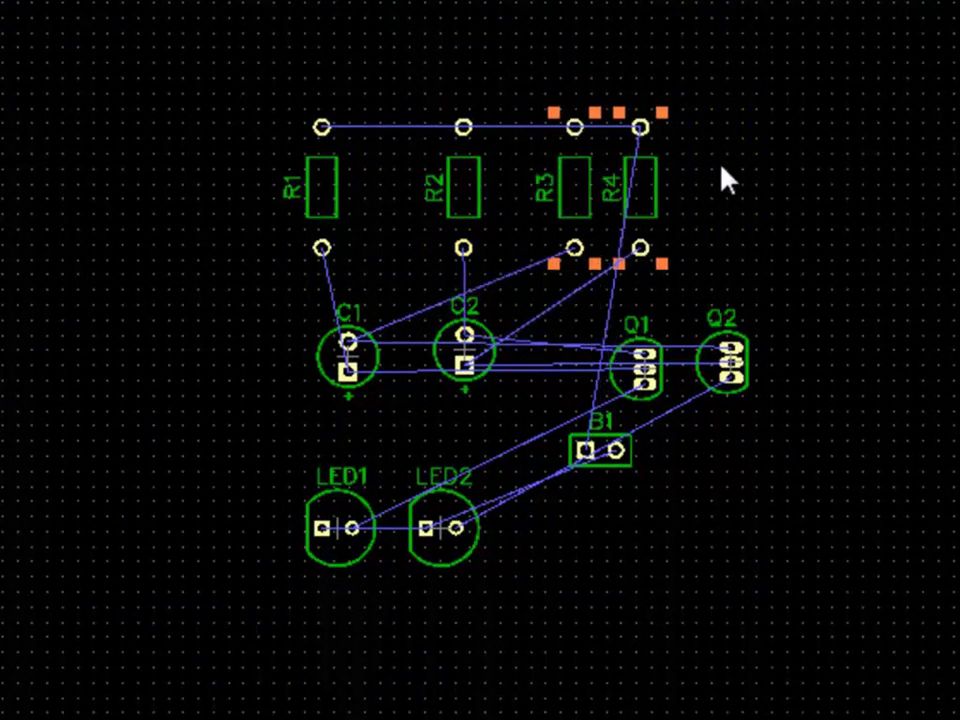
drag(772, 86, 639, 290)
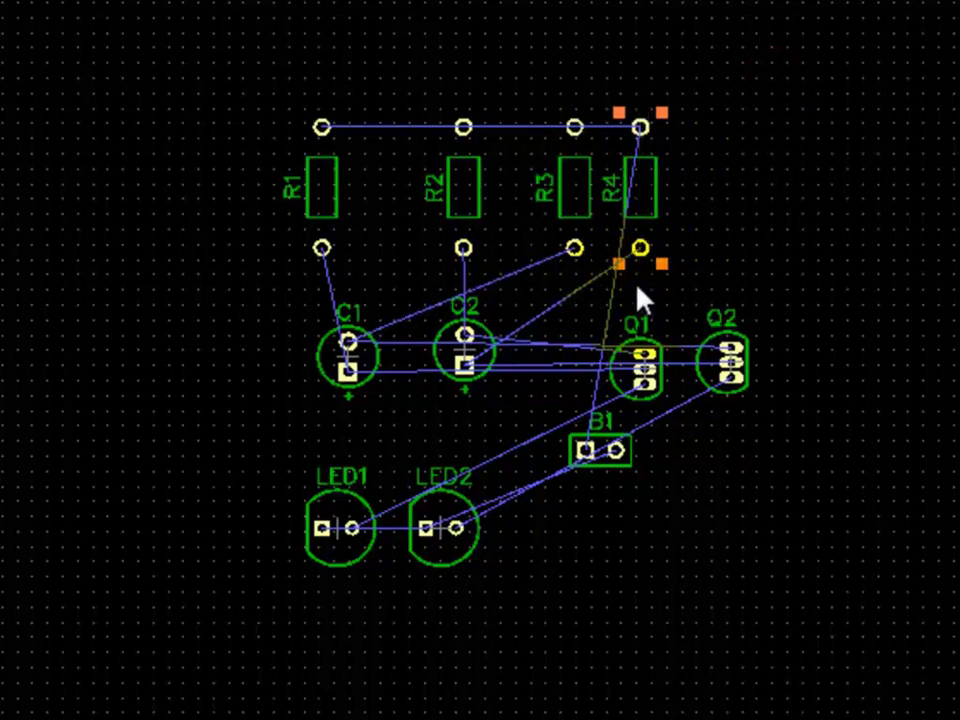
key(Right)
key(Right)
key(Right)
key(Right)
key(Right)
key(Right)
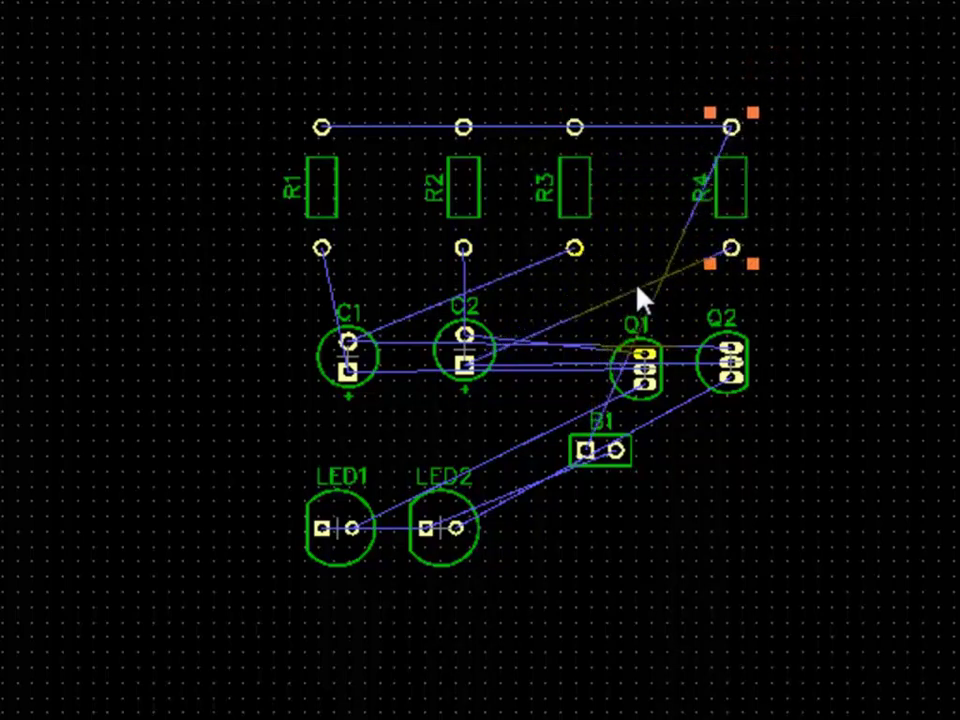
key(Right)
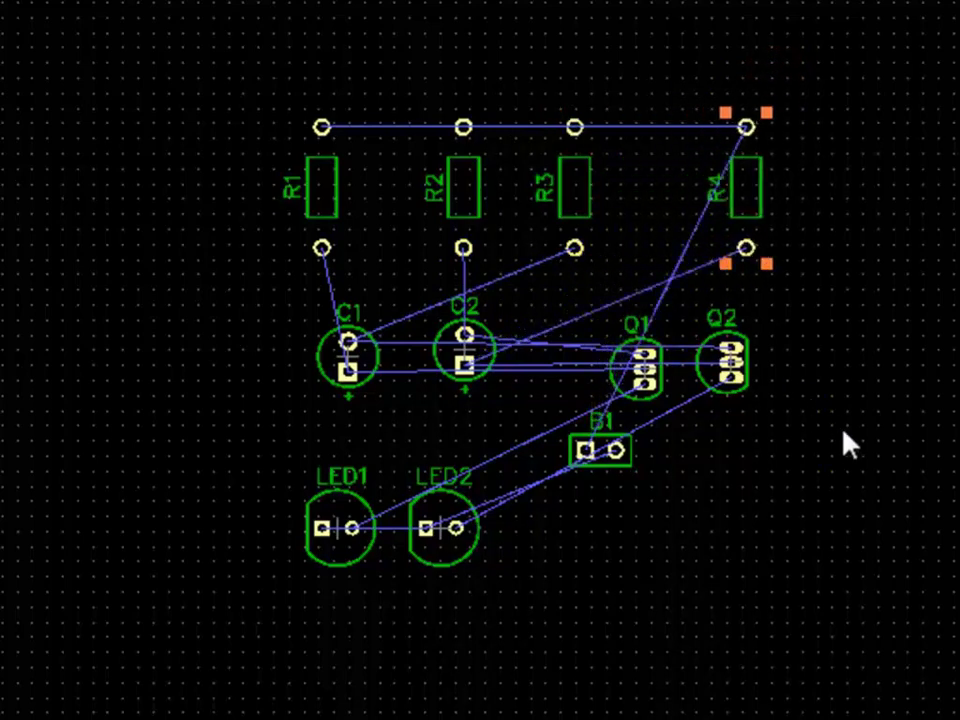
click(840, 449)
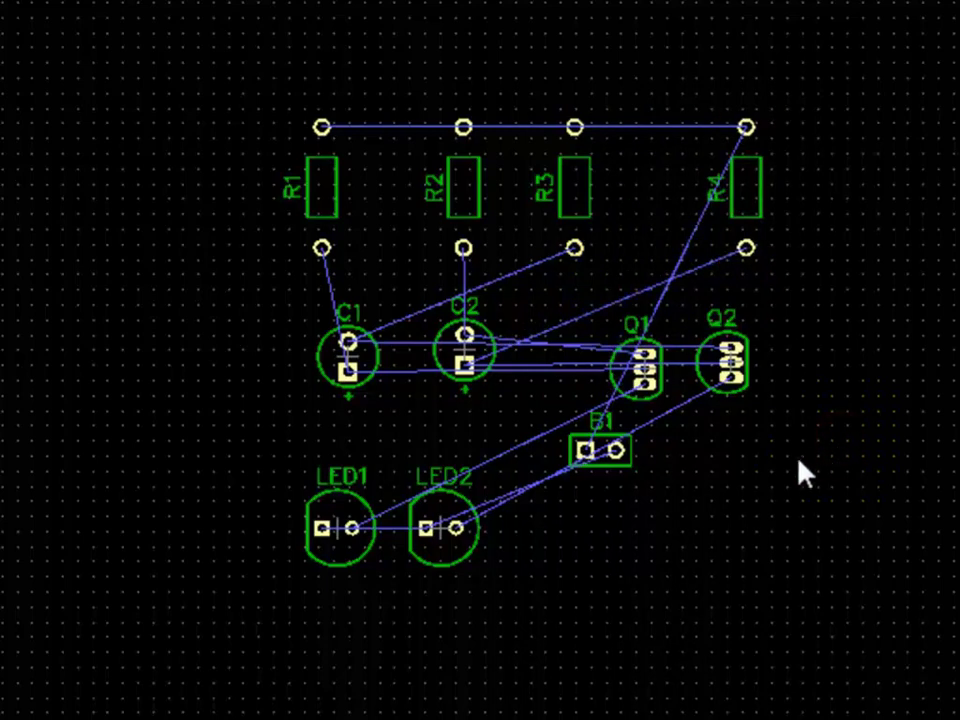
Reposition Q1/Q2 and shift capacitors C1/C2 to the right.
drag(858, 334, 621, 401)
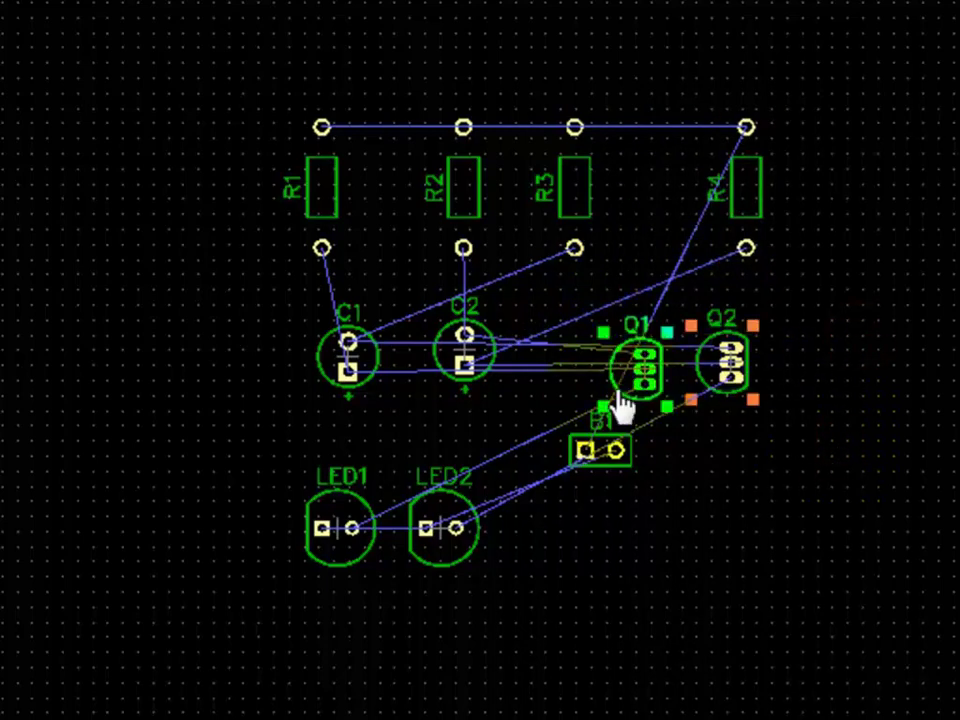
key(Left)
key(Left)
key(Left)
key(Left)
key(Left)
key(Left)
key(Left)
key(Left)
key(Left)
key(Left)
key(Left)
key(Left)
key(Left)
key(Left)
key(Left)
key(Left)
key(Left)
key(Left)
key(Left)
key(Left)
key(Left)
key(Left)
key(Left)
key(Left)
key(Left)
key(Left)
key(Left)
key(Left)
key(Left)
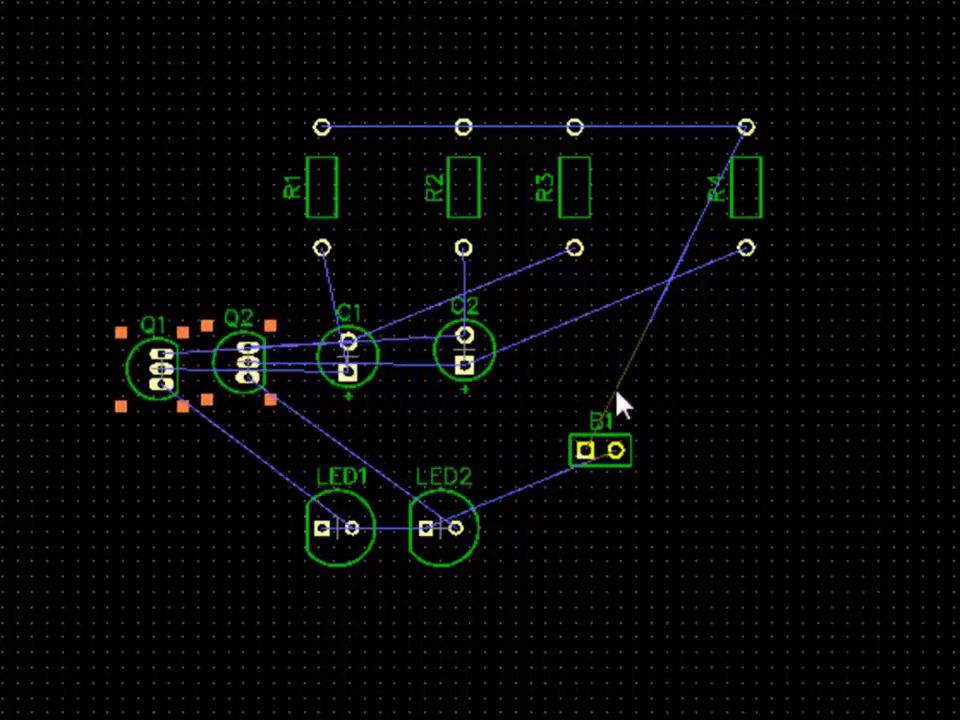
drag(600, 282, 345, 416)
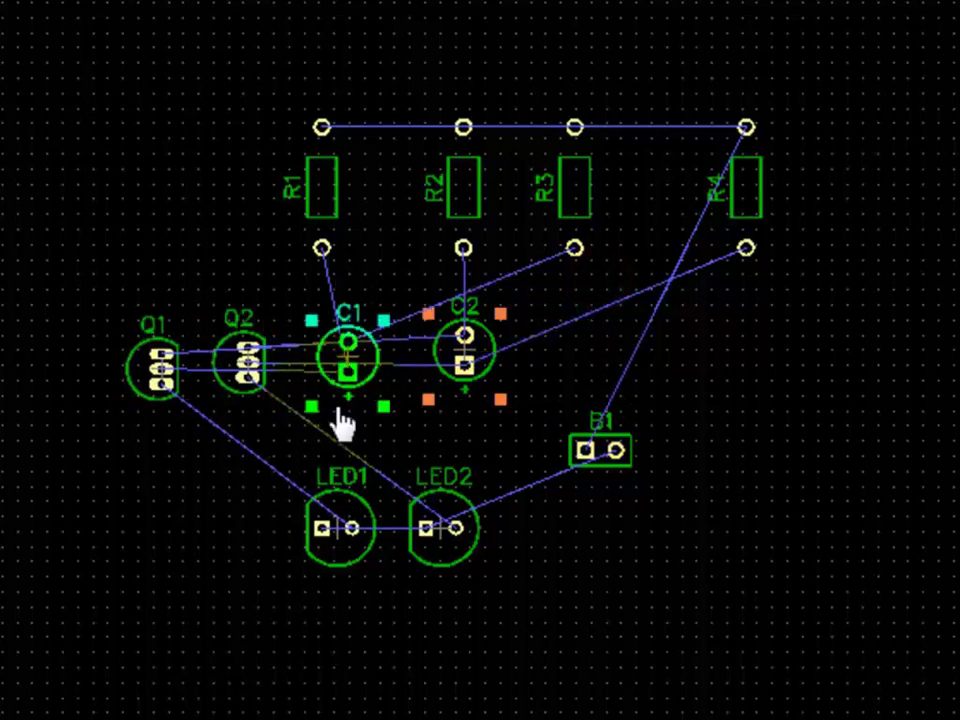
key(Right)
key(Right)
key(Right)
key(Right)
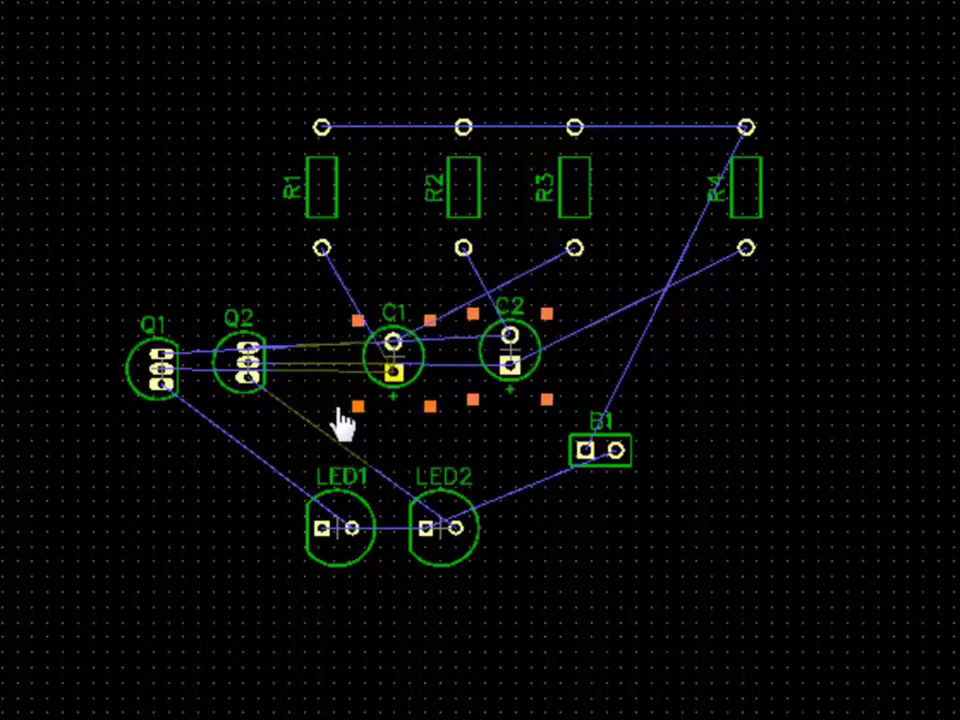
key(Right)
key(Right)
key(Right)
key(Right)
key(Right)
key(Right)
key(Right)
key(Right)
key(Right)
key(Right)
key(Right)
key(Right)
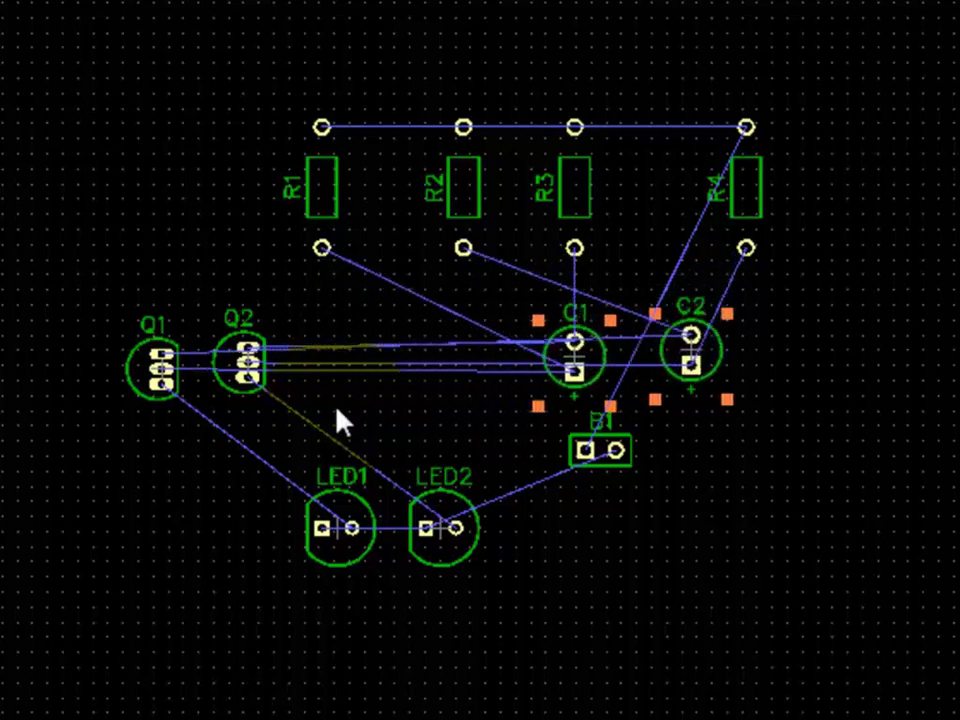
key(Right)
key(Right)
key(Right)
key(Left)
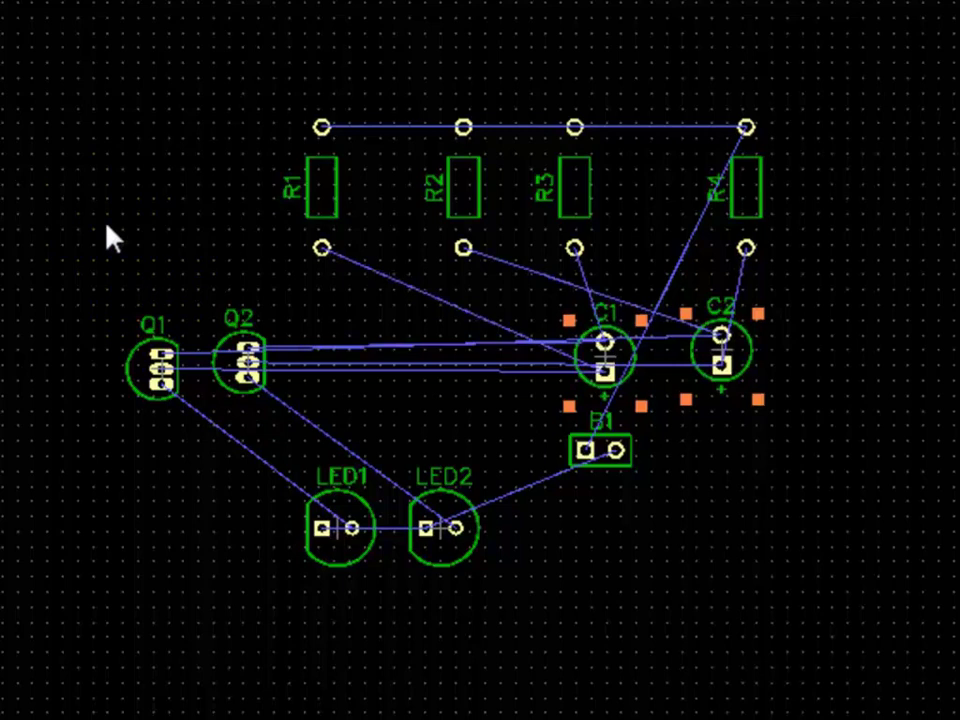
drag(86, 253, 283, 421)
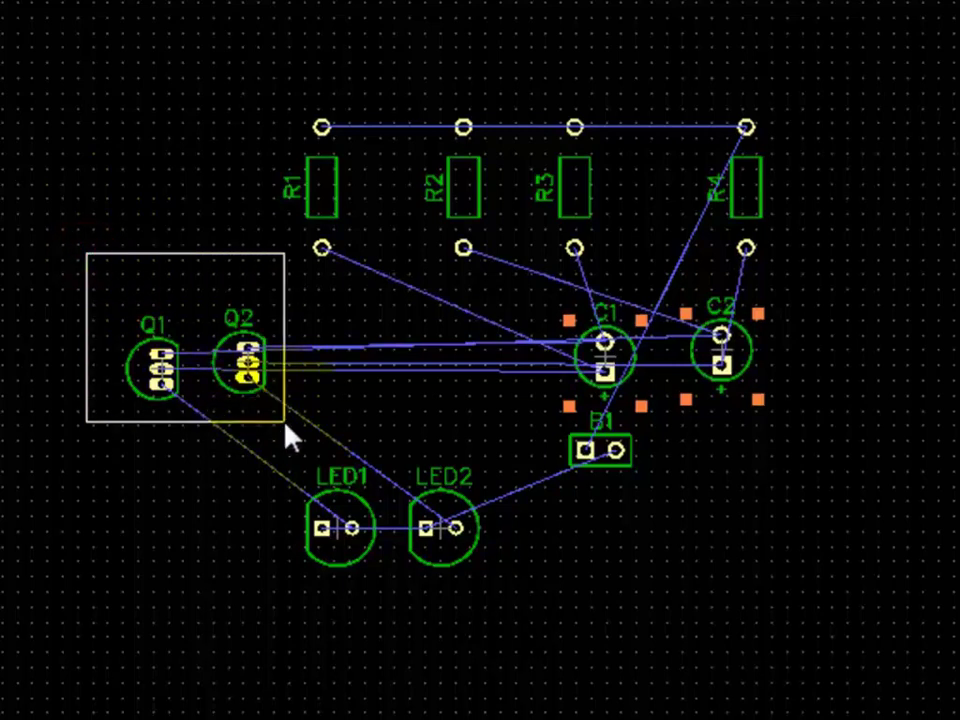
key(Right)
key(Right)
key(Right)
key(Right)
key(Right)
key(Right)
key(Right)
key(Right)
key(Right)
key(Right)
key(Right)
key(Right)
key(Right)
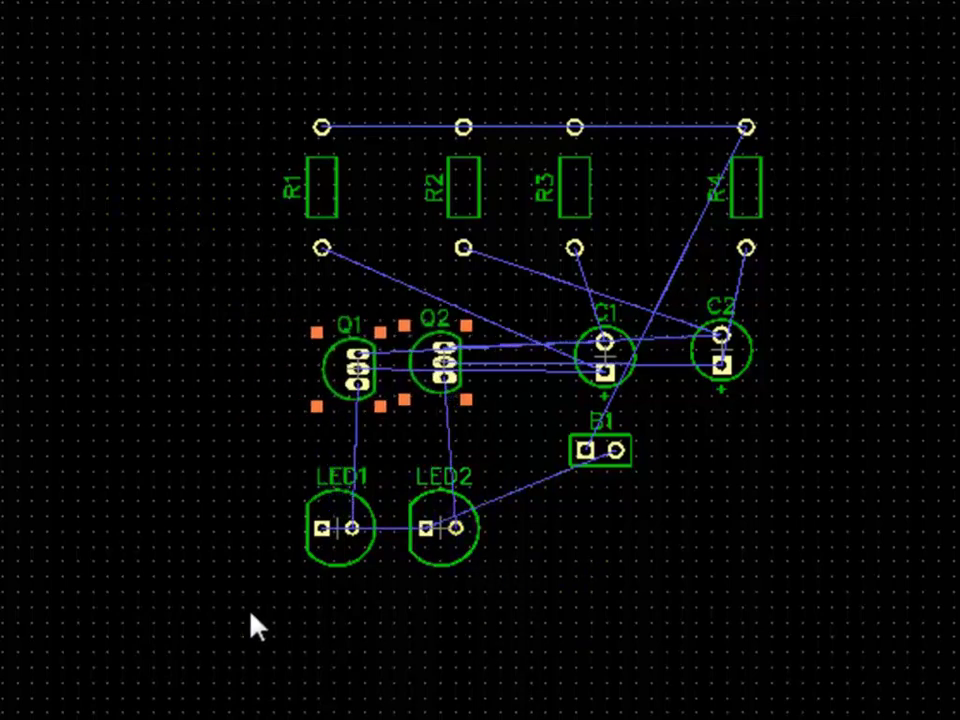
Lower both LEDs, move LED2 right, and move battery B1 right and down.
drag(311, 577, 514, 481)
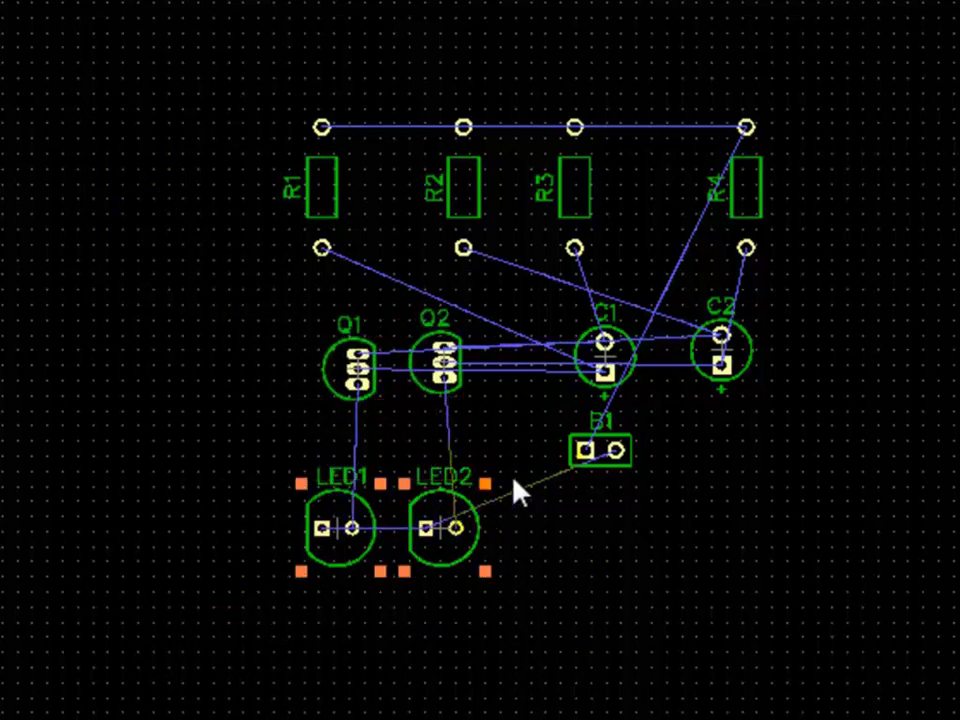
key(Down)
key(Down)
key(Down)
key(Down)
key(Down)
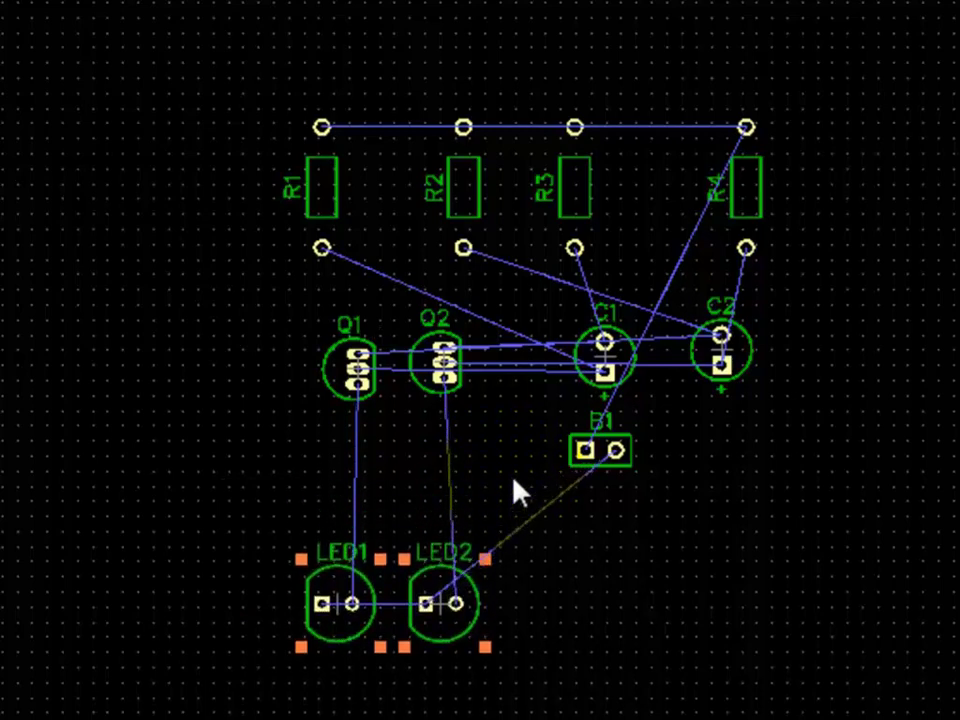
drag(497, 652, 435, 550)
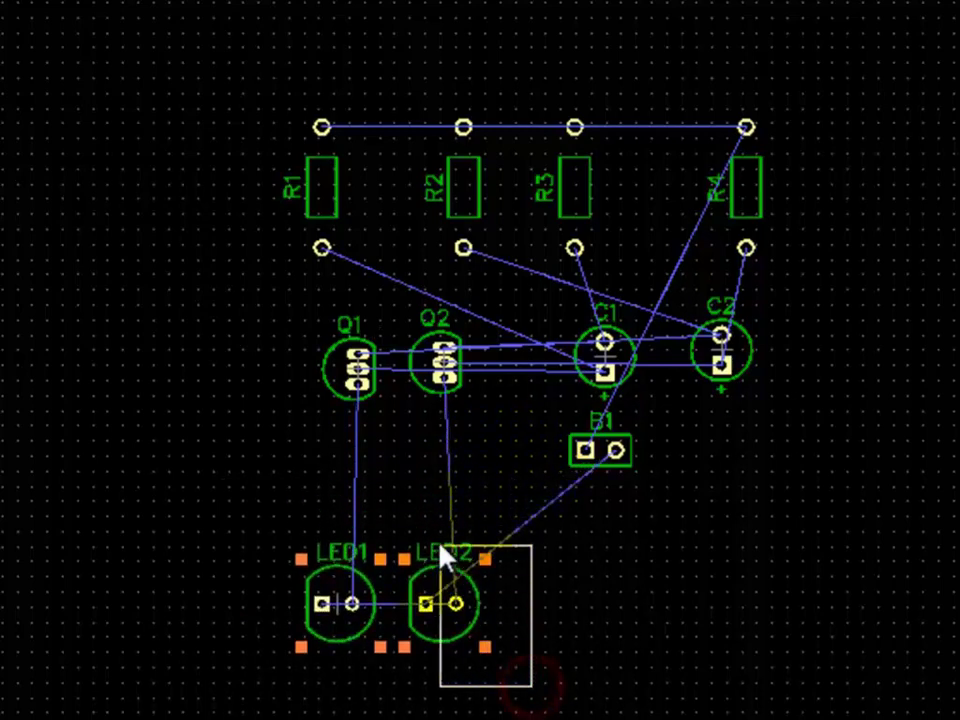
key(Right)
key(Right)
key(Right)
key(Right)
key(Right)
key(Right)
key(Right)
key(Right)
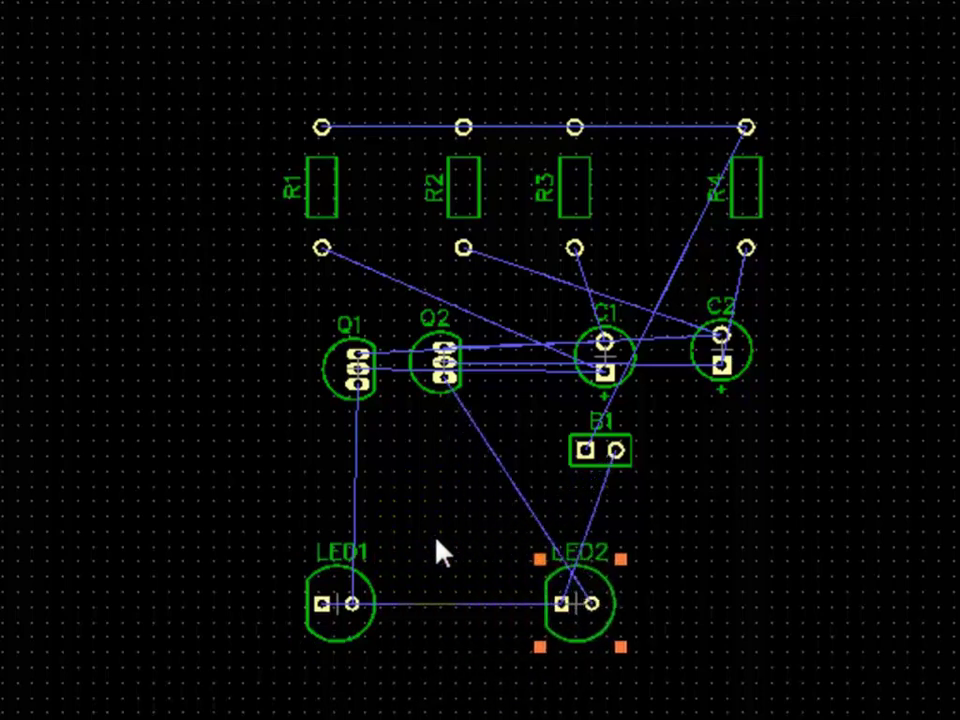
drag(715, 511, 567, 428)
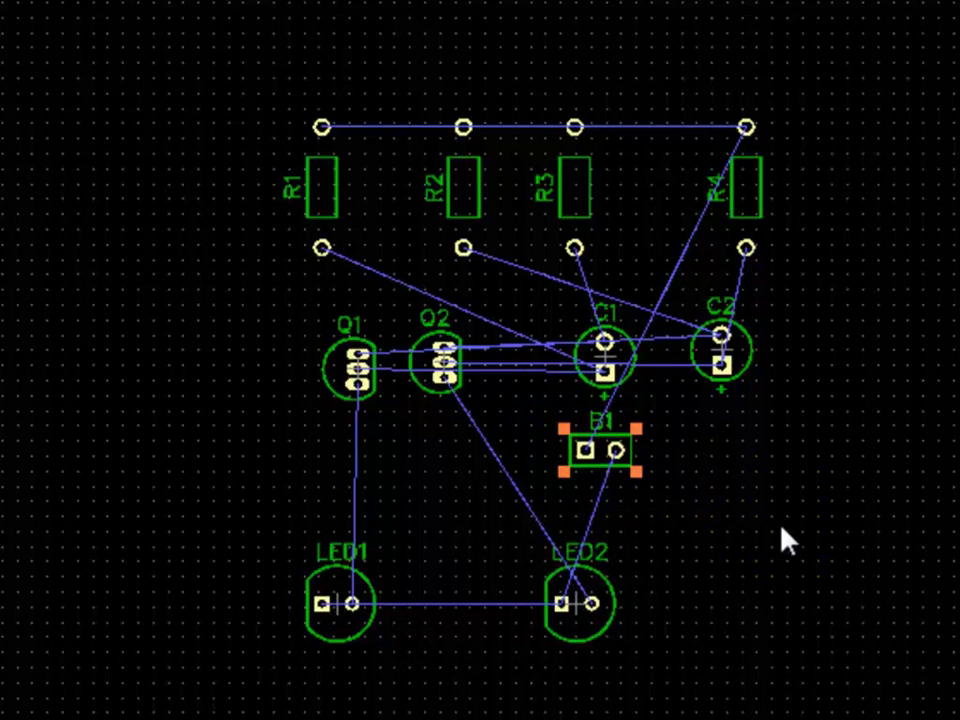
key(Down)
key(Down)
key(Right)
key(Right)
key(Right)
key(Right)
key(Right)
key(Right)
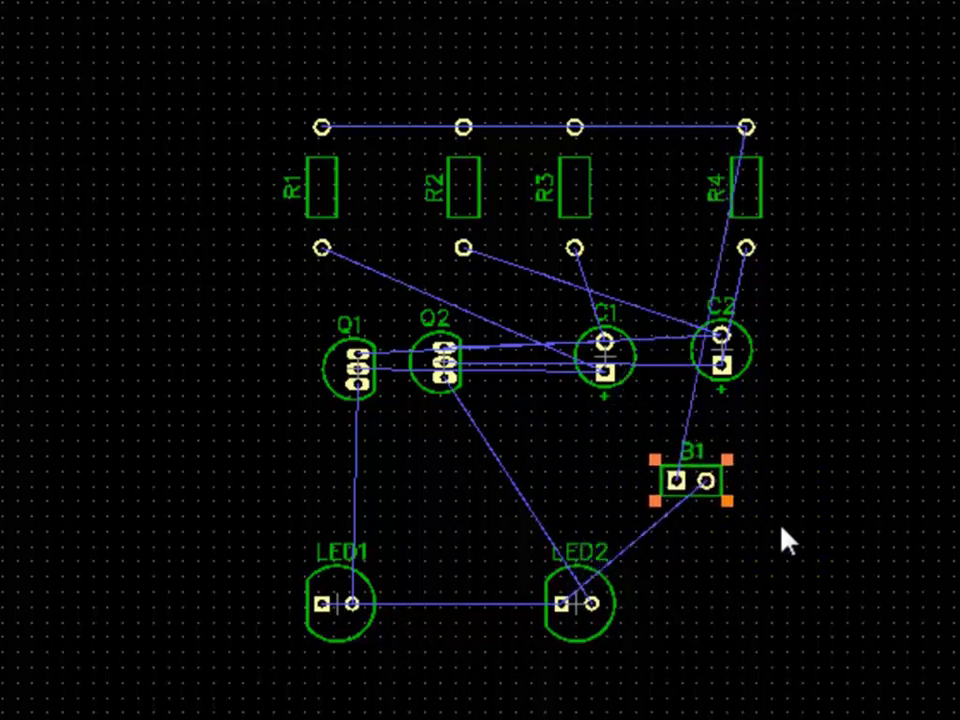
key(Right)
key(Down)
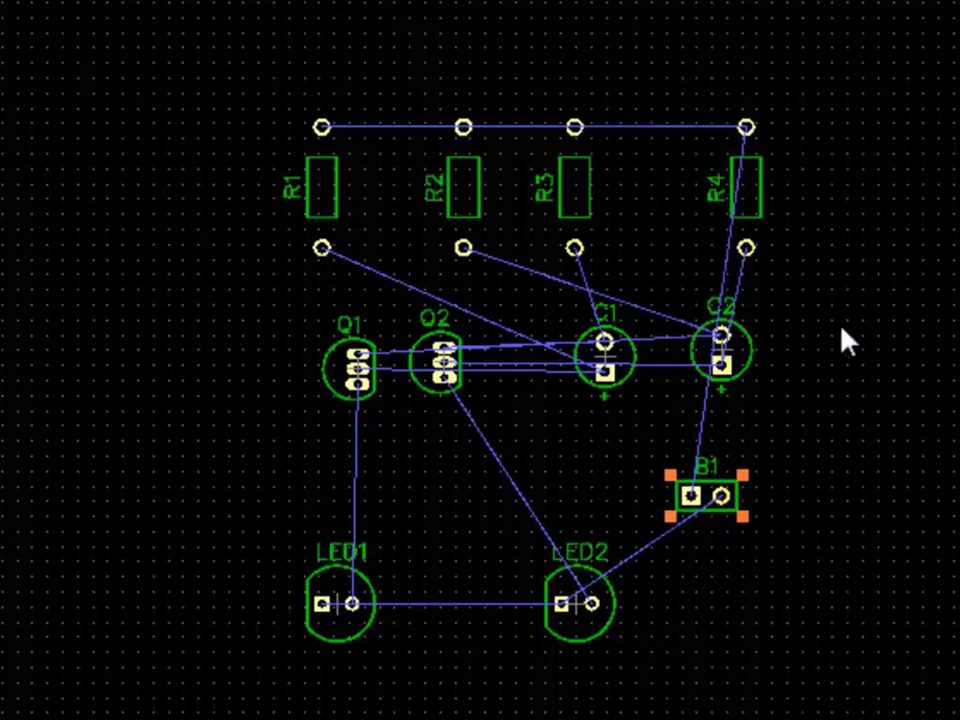
Shift C1/C2 down-right and resistors R2/R3 right, then nudge R2 back one step.
drag(869, 293, 554, 400)
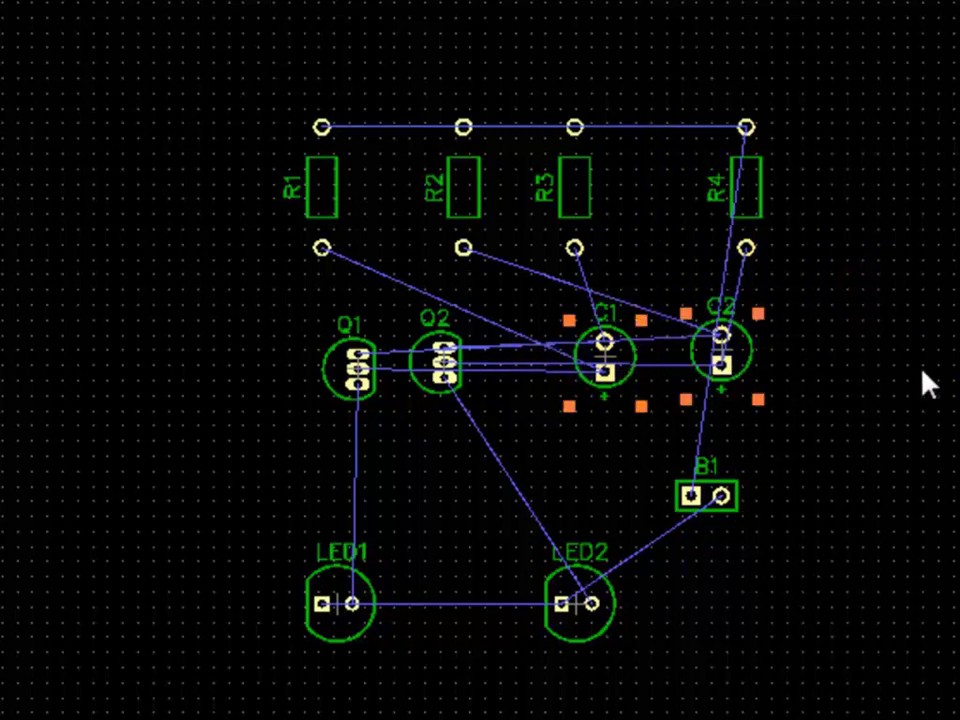
key(Down)
key(Right)
key(Right)
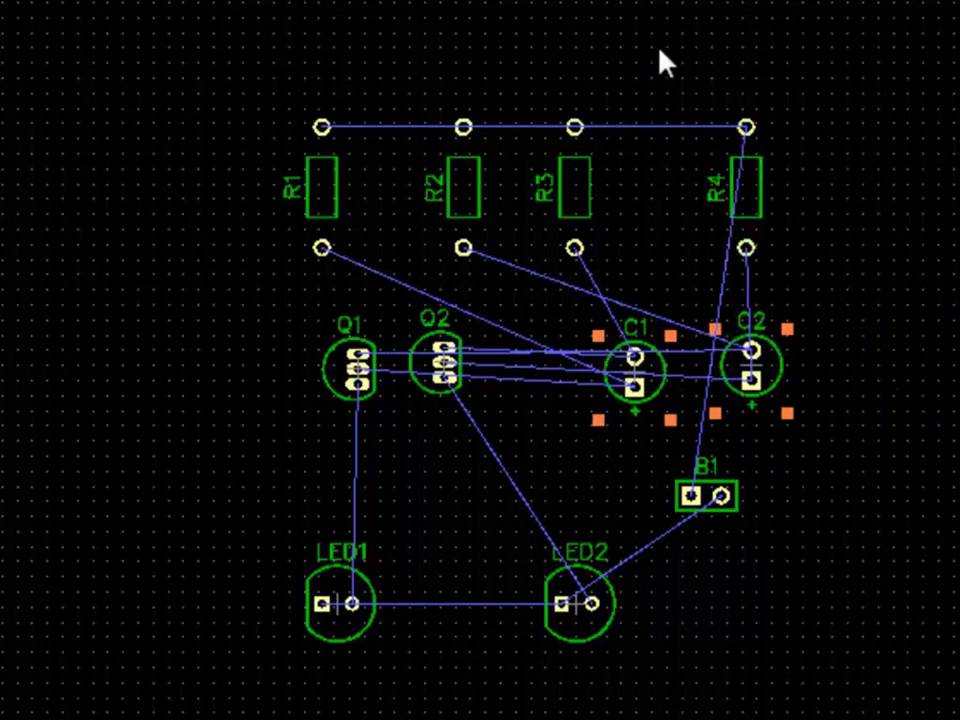
drag(658, 47, 445, 218)
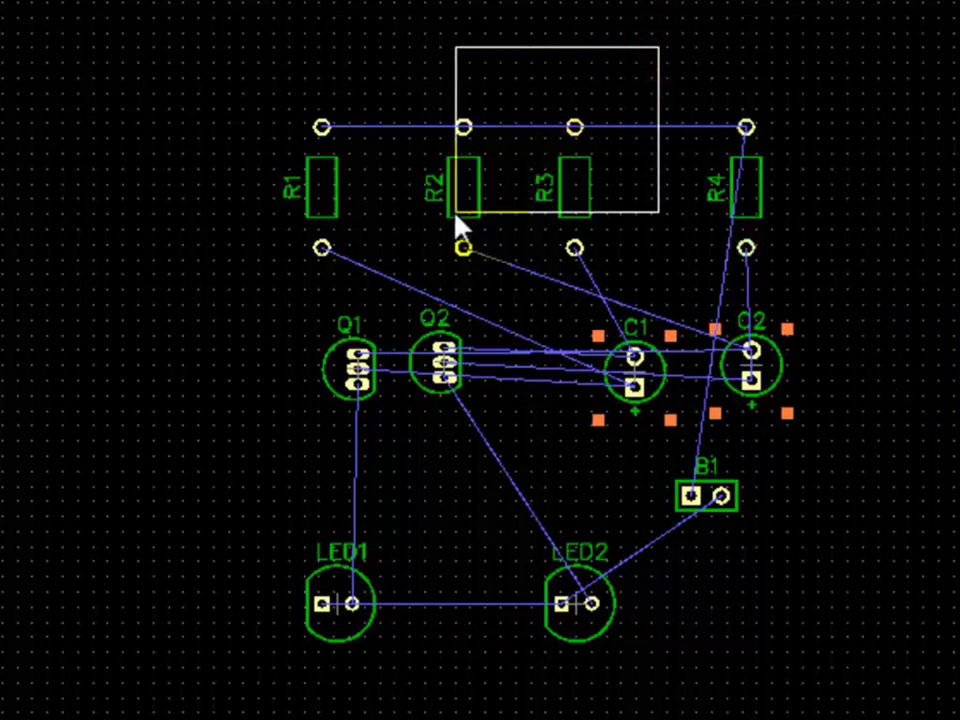
key(Right)
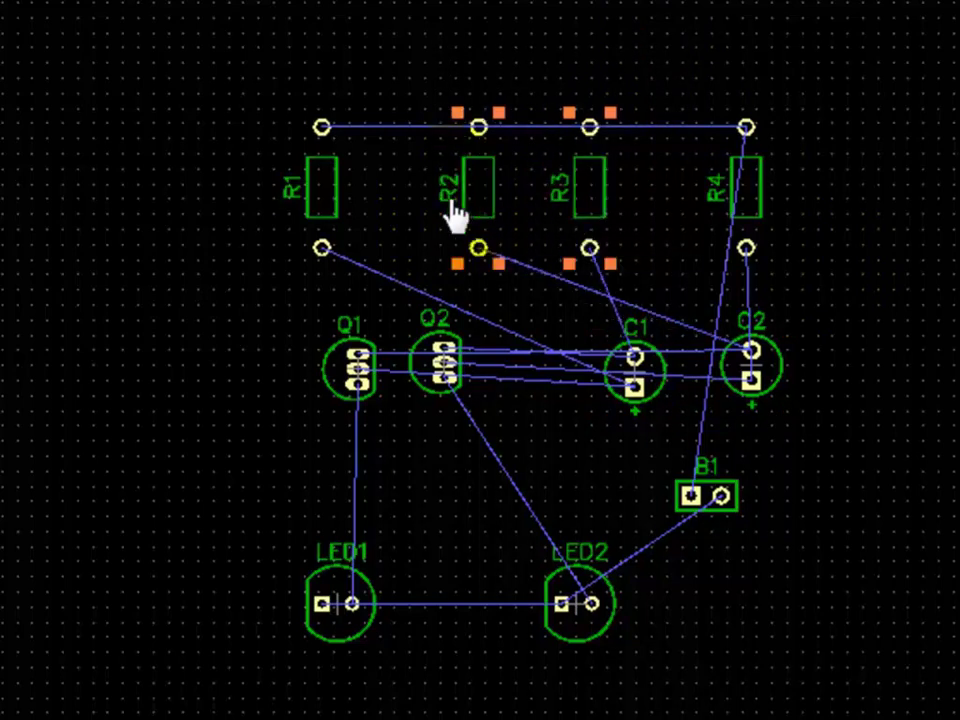
key(Right)
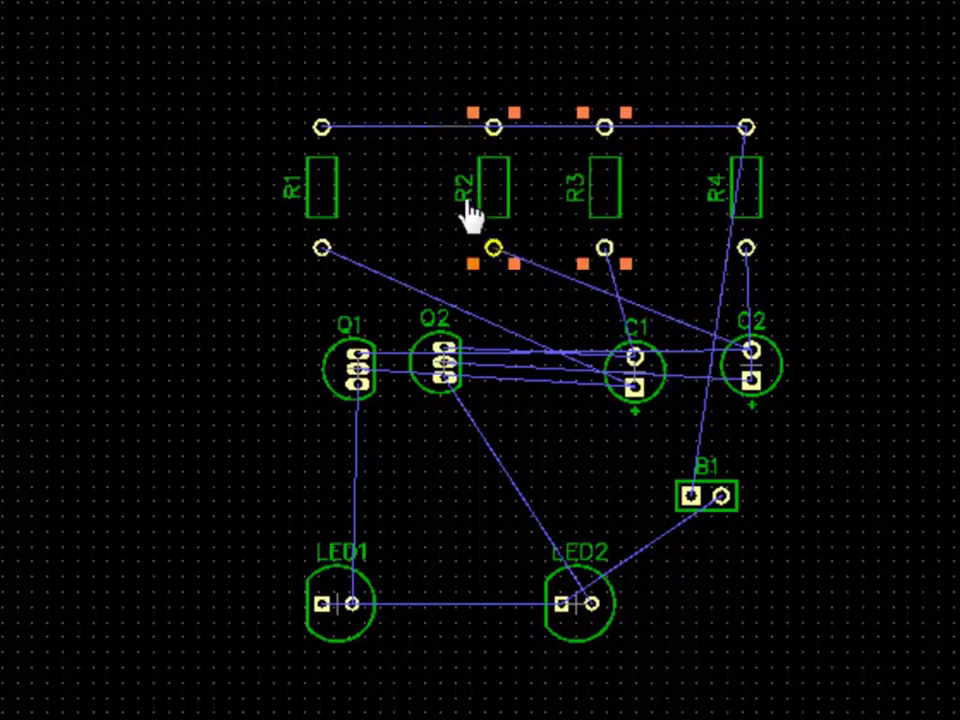
drag(427, 56, 506, 221)
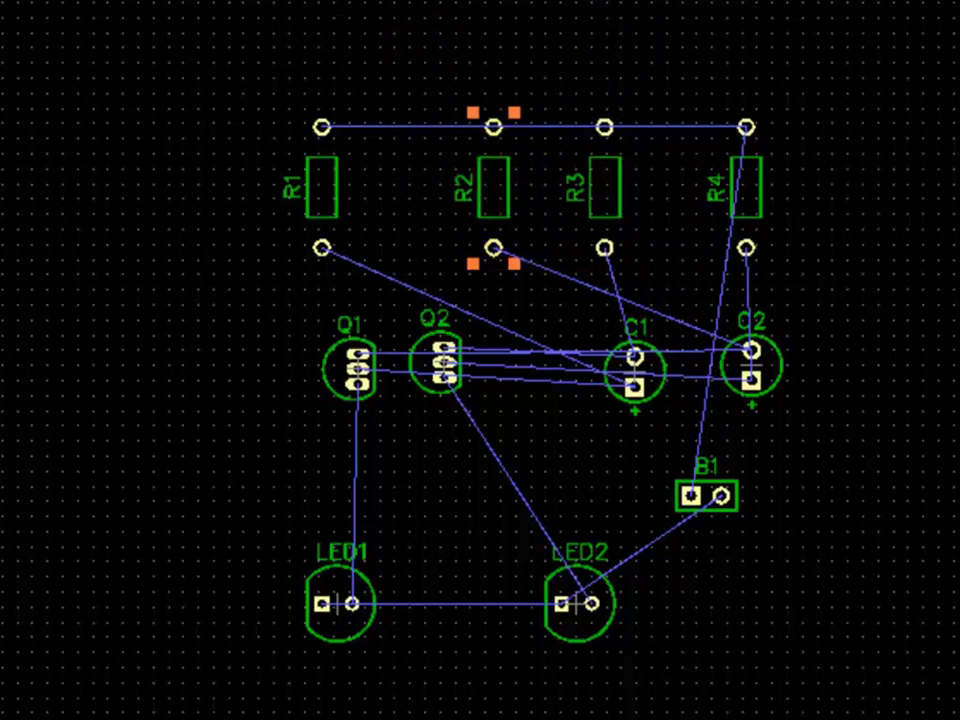
key(Left)
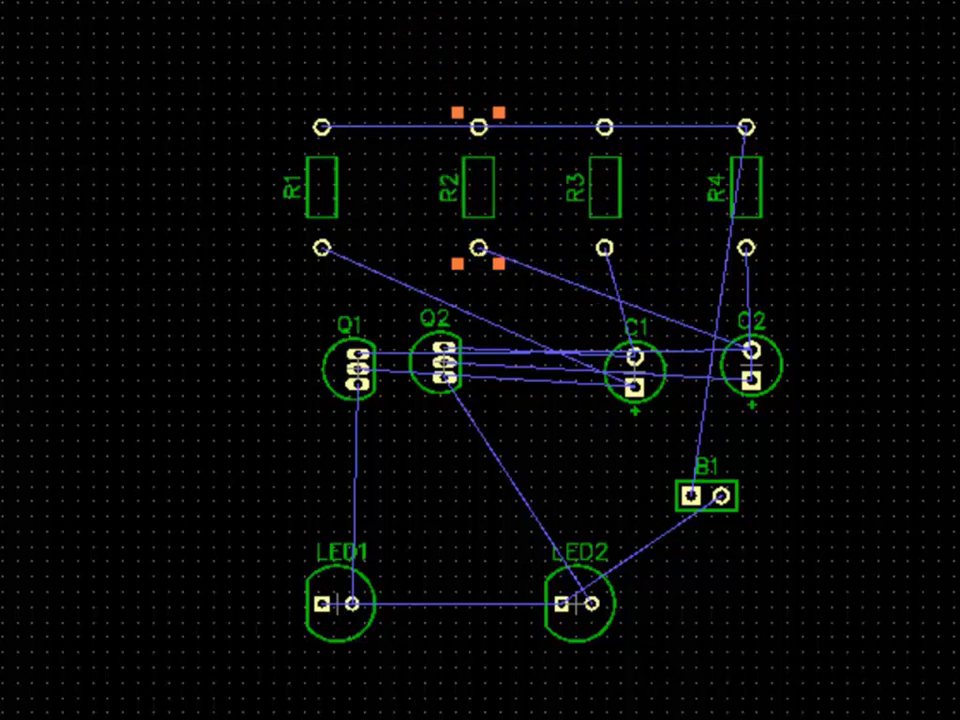
click(420, 474)
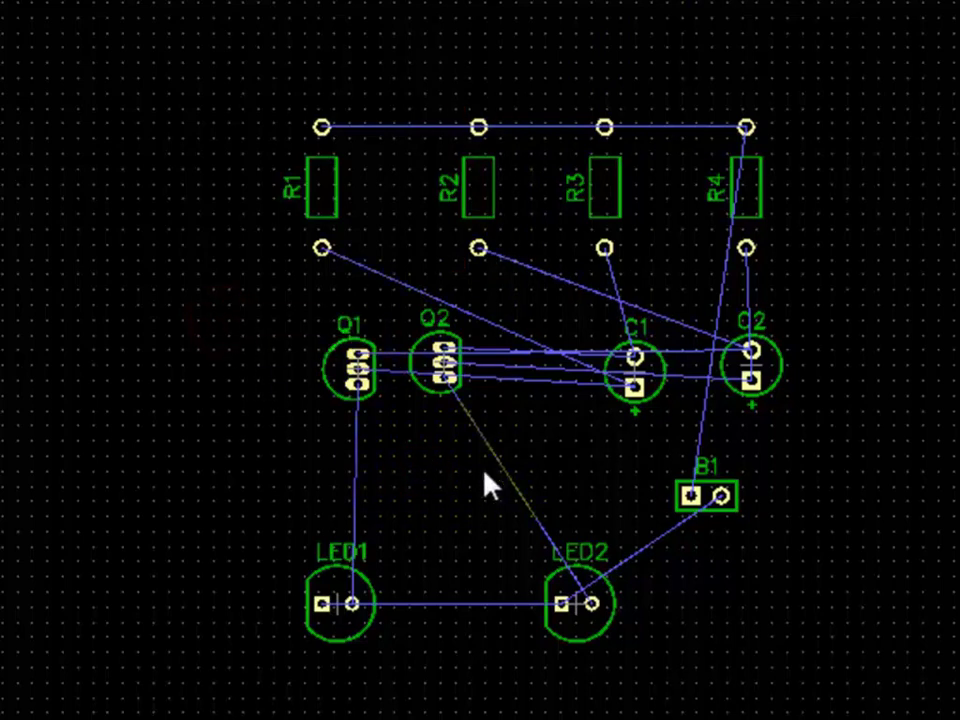
Rotate transistors Q1 and Q2.
drag(437, 440, 487, 335)
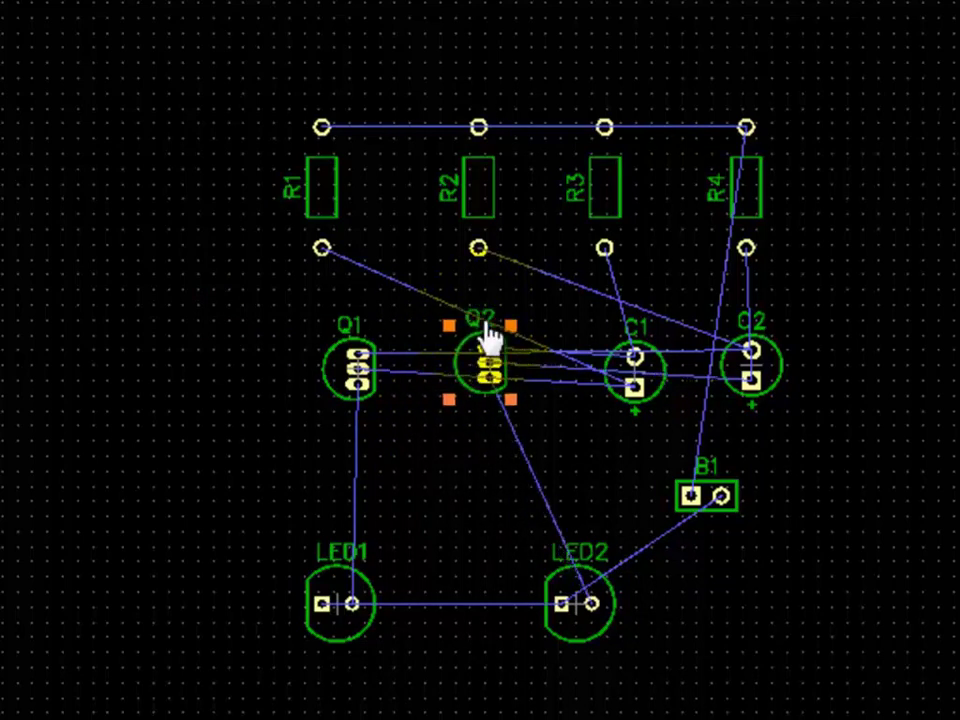
mouse_move(234, 443)
mouse_down()
mouse_move(518, 320)
mouse_move(510, 309)
mouse_up()
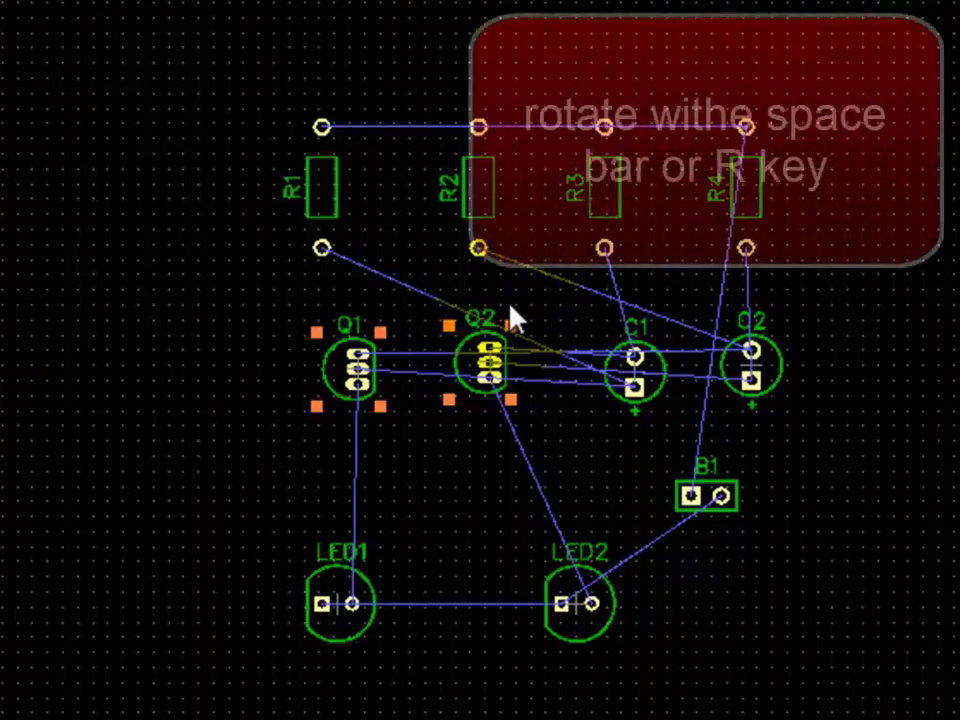
key(r)
key(r)
key(r)
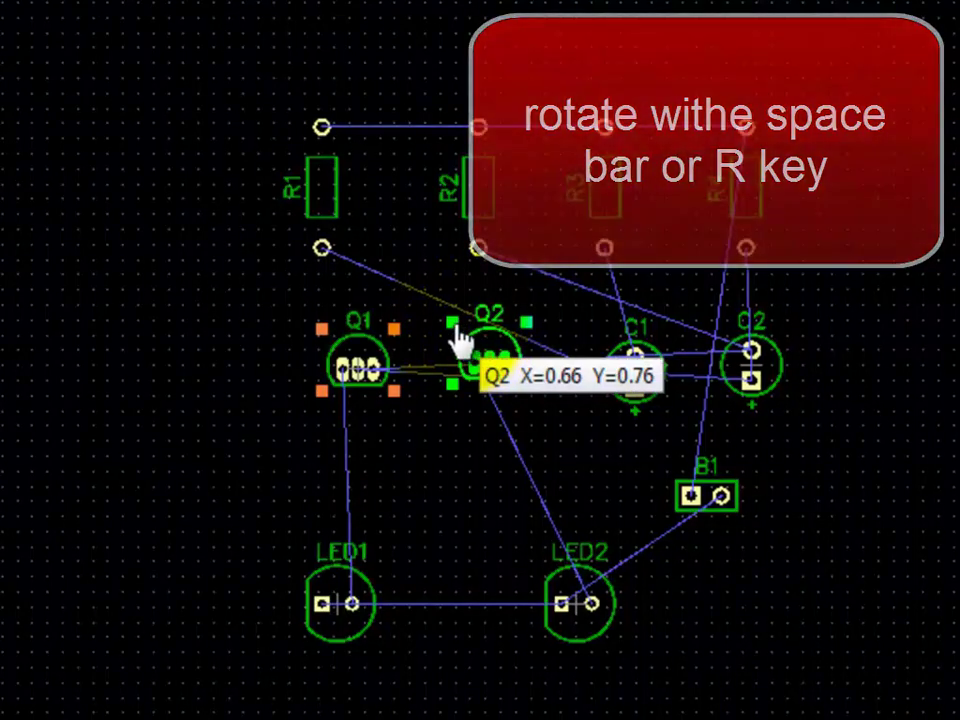
Align Q1, Q2, C1 and C2 in one horizontal row.
right_click(465, 340)
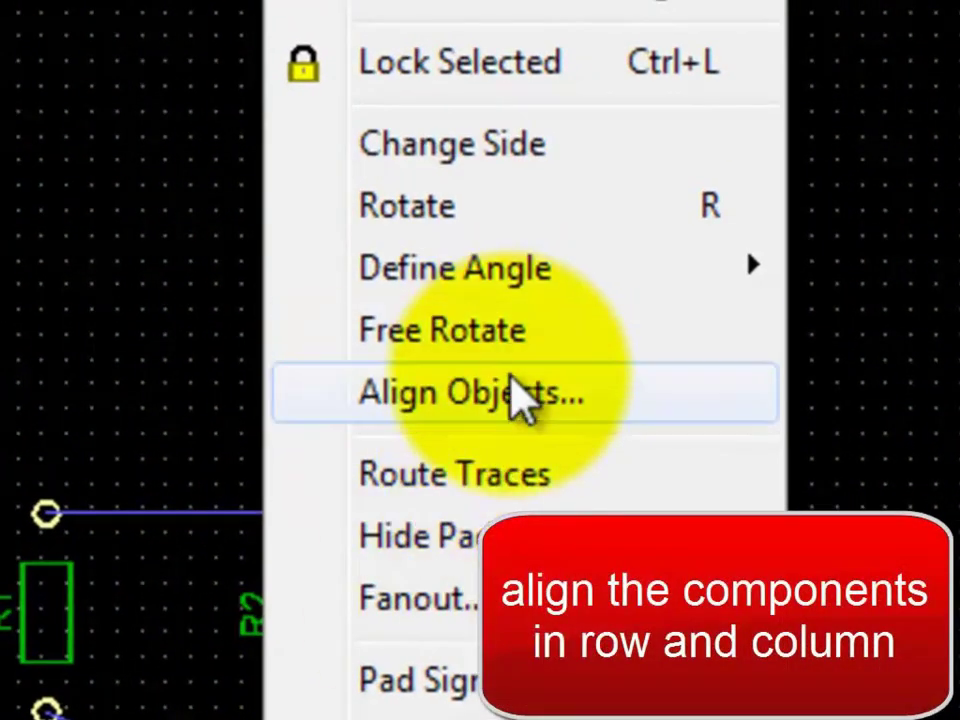
click(470, 392)
click(458, 660)
Align C1 and C2 by their tops with equal 0.35 in spacing.
drag(821, 300, 553, 430)
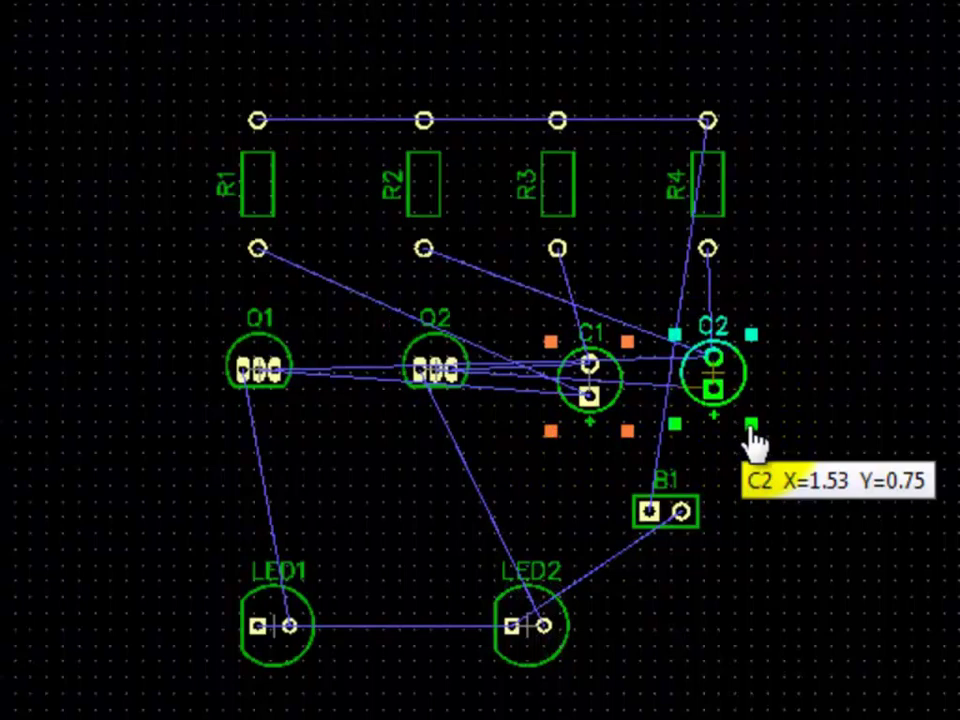
right_click(752, 441)
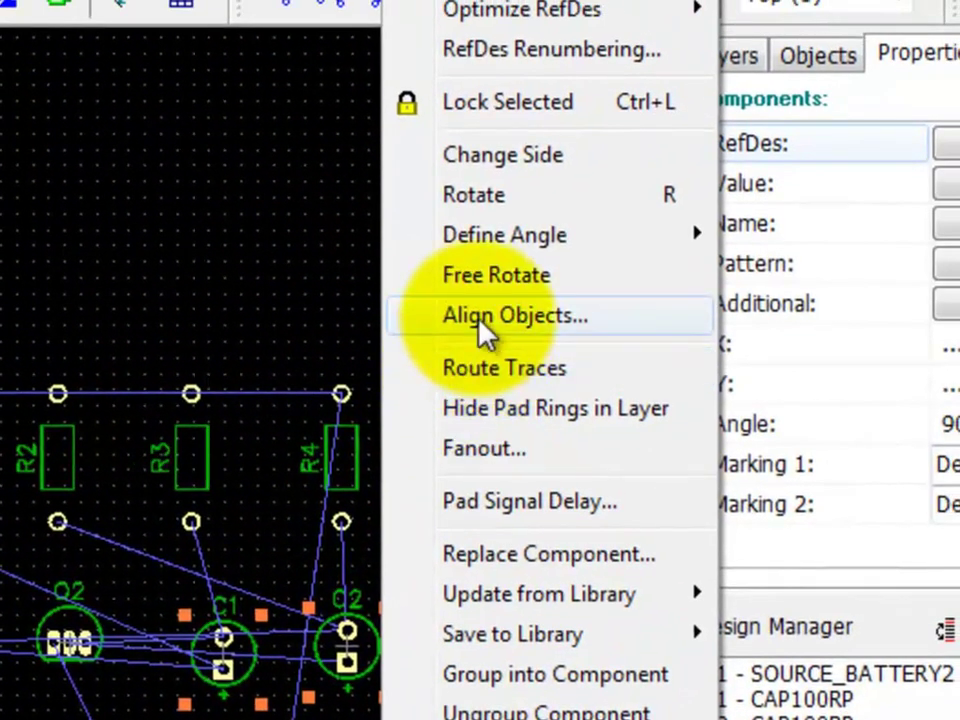
click(560, 258)
click(378, 702)
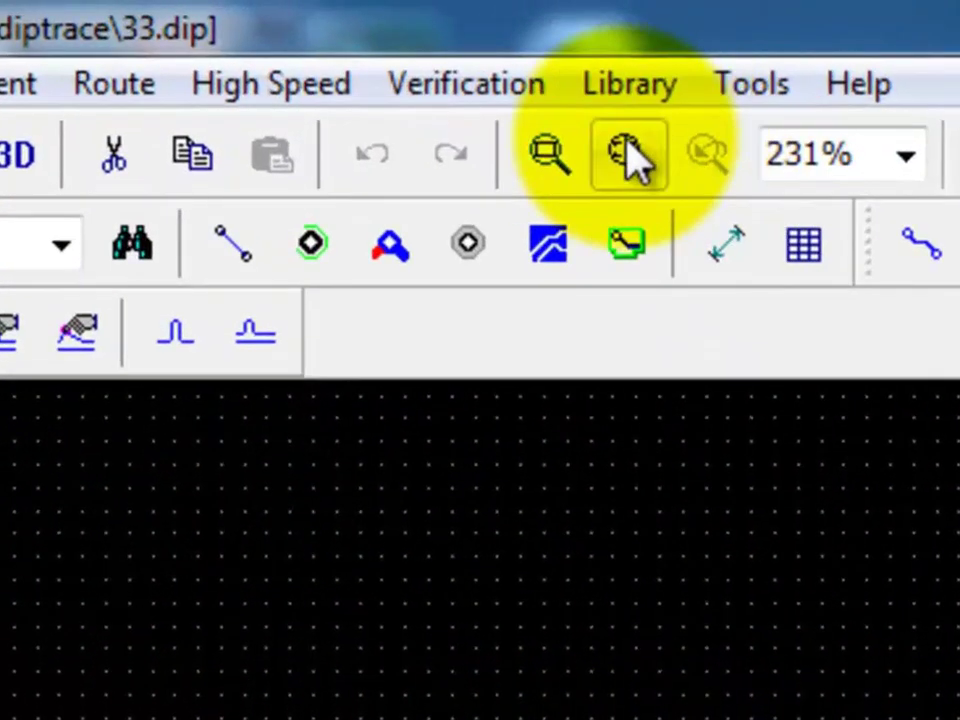
click(532, 115)
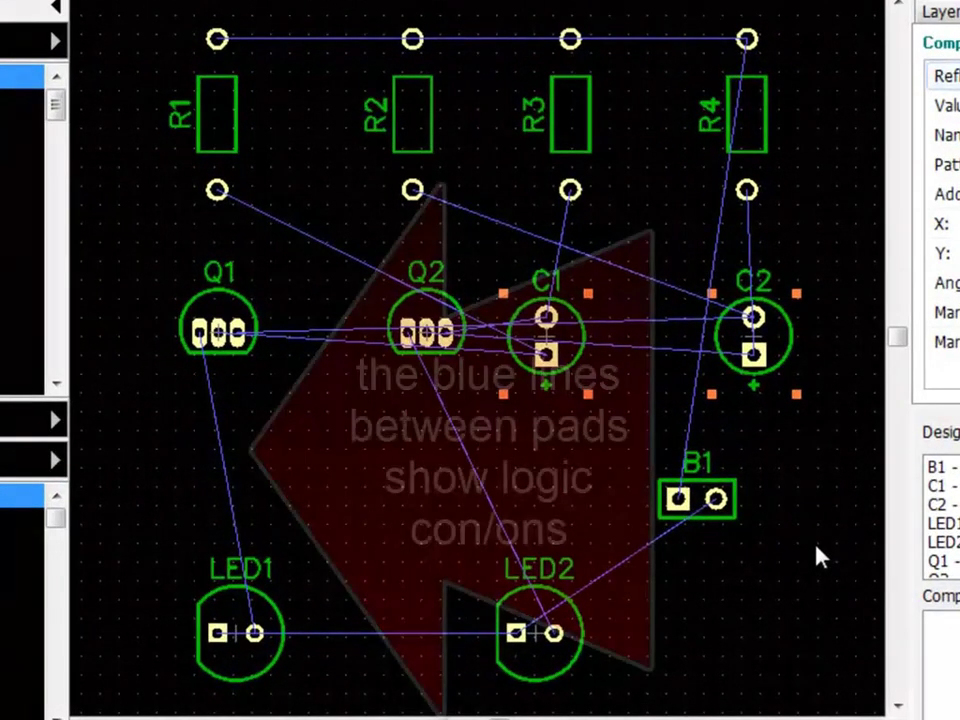
Nudge the capacitors into place and move C1 one step right.
key(Up)
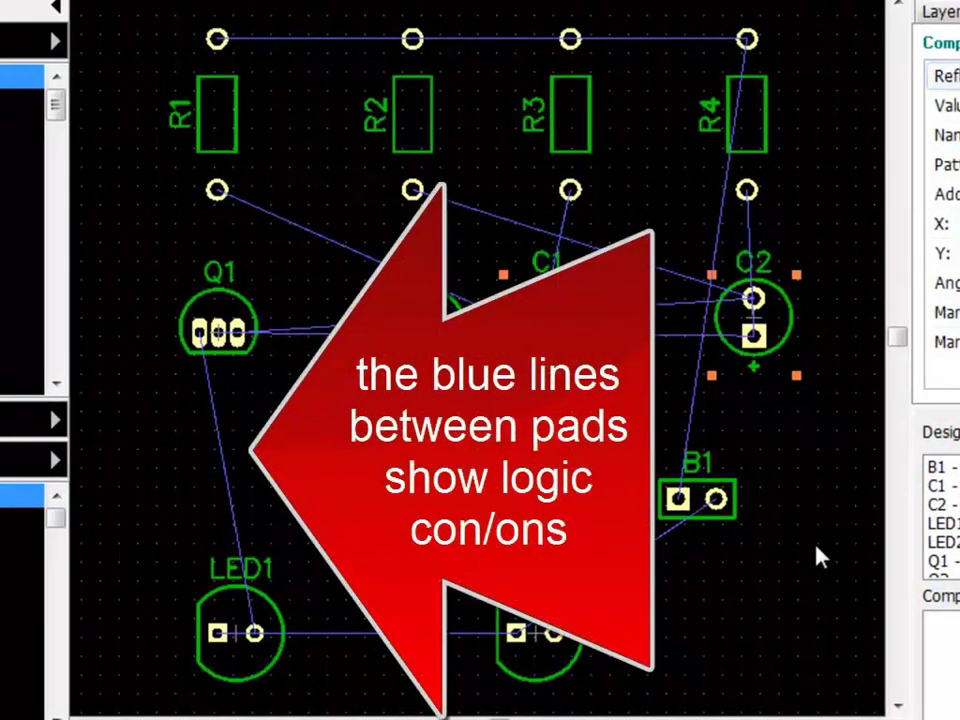
key(Up)
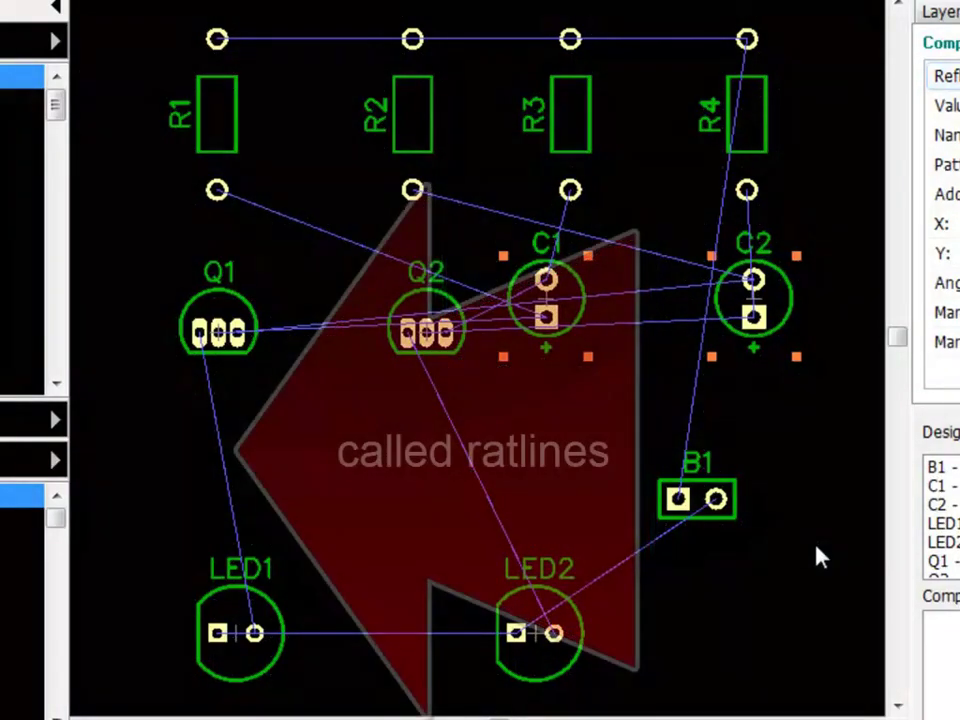
key(Down)
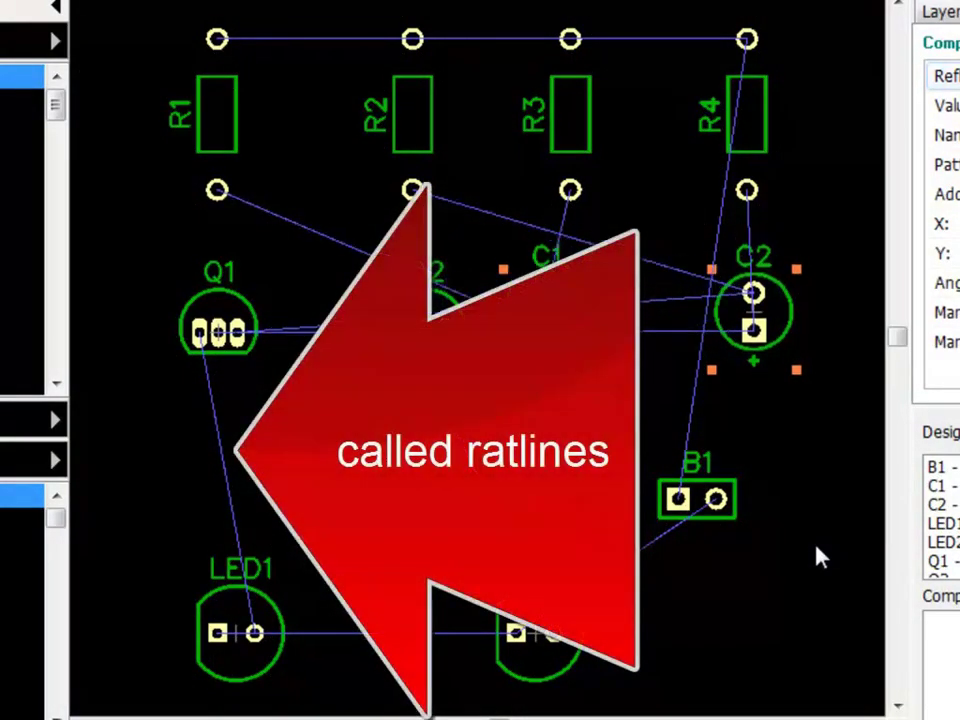
click(820, 549)
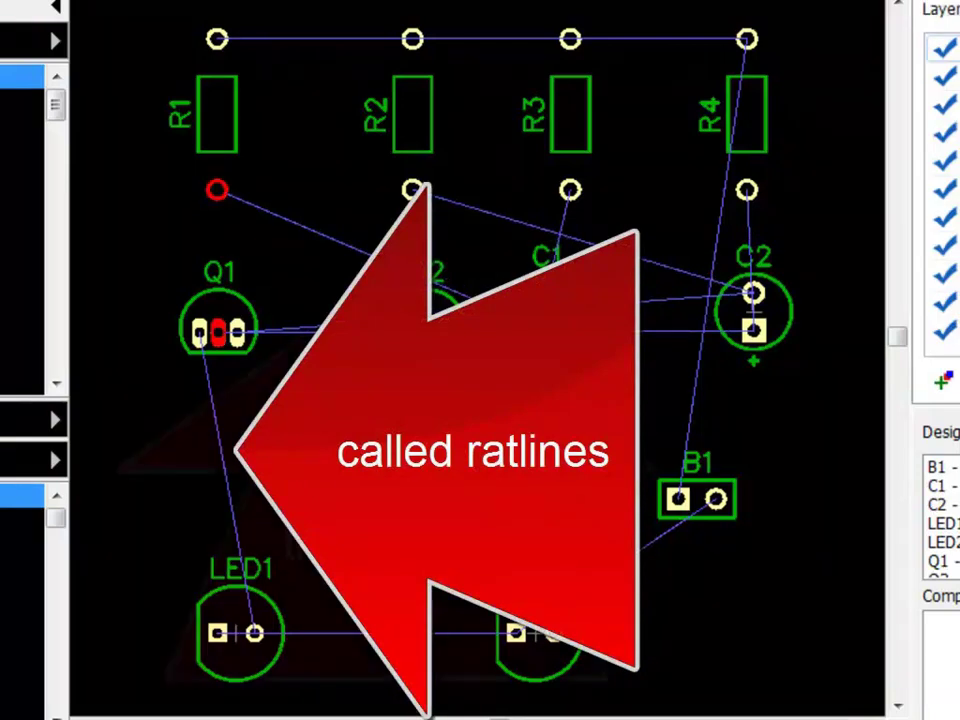
click(560, 350)
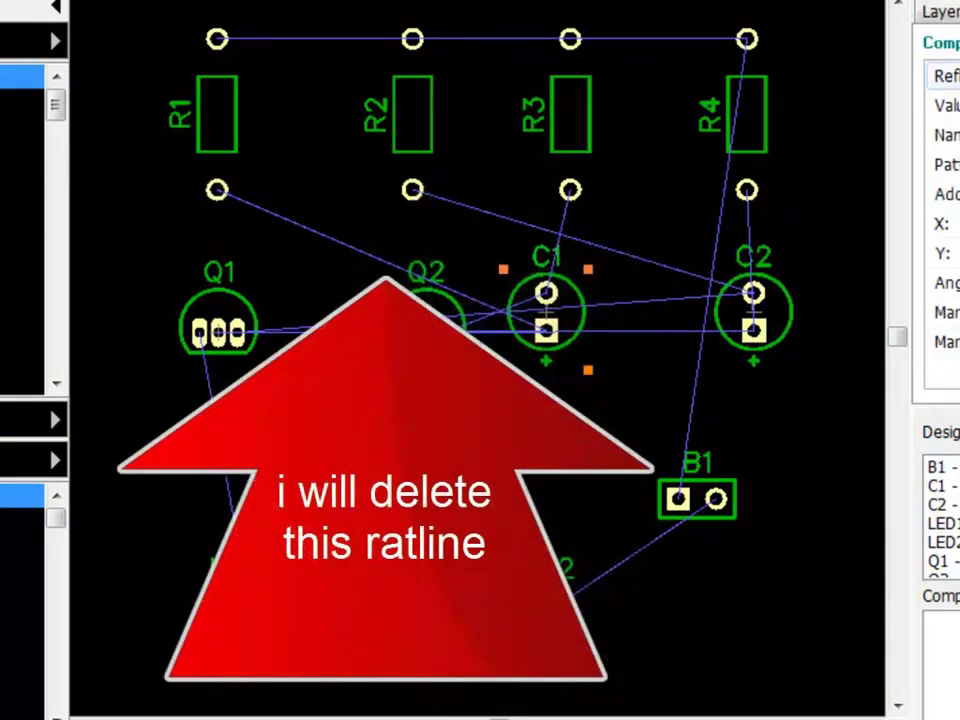
key(Right)
key(Right)
key(Right)
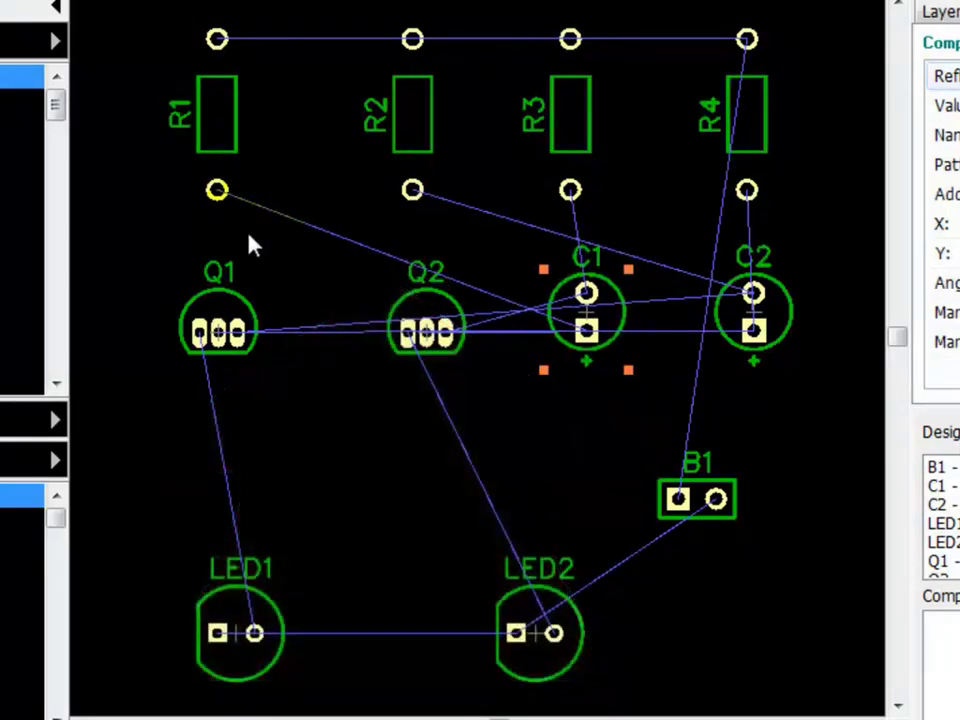
Delete R1's lower pad, R2's lower pad and C2's upper pad from their nets.
click(336, 300)
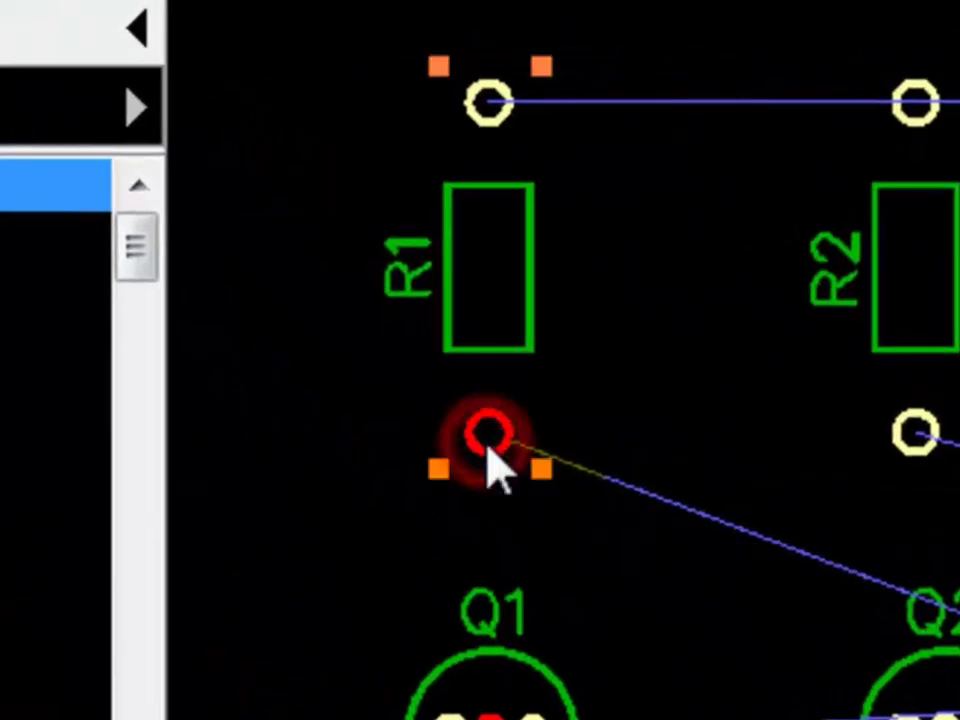
right_click(336, 300)
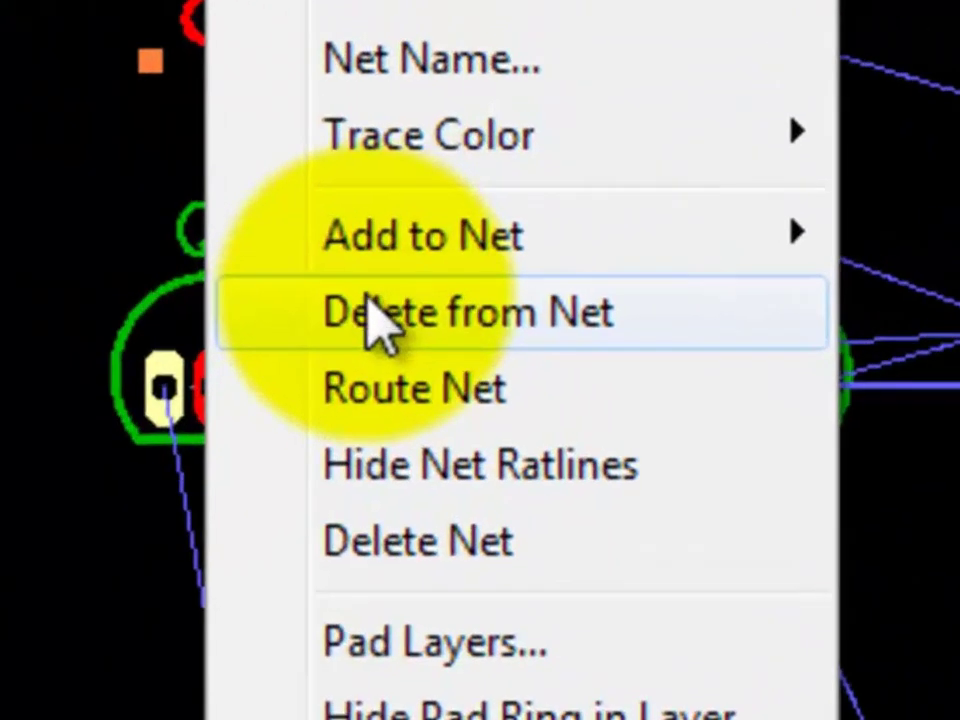
click(530, 433)
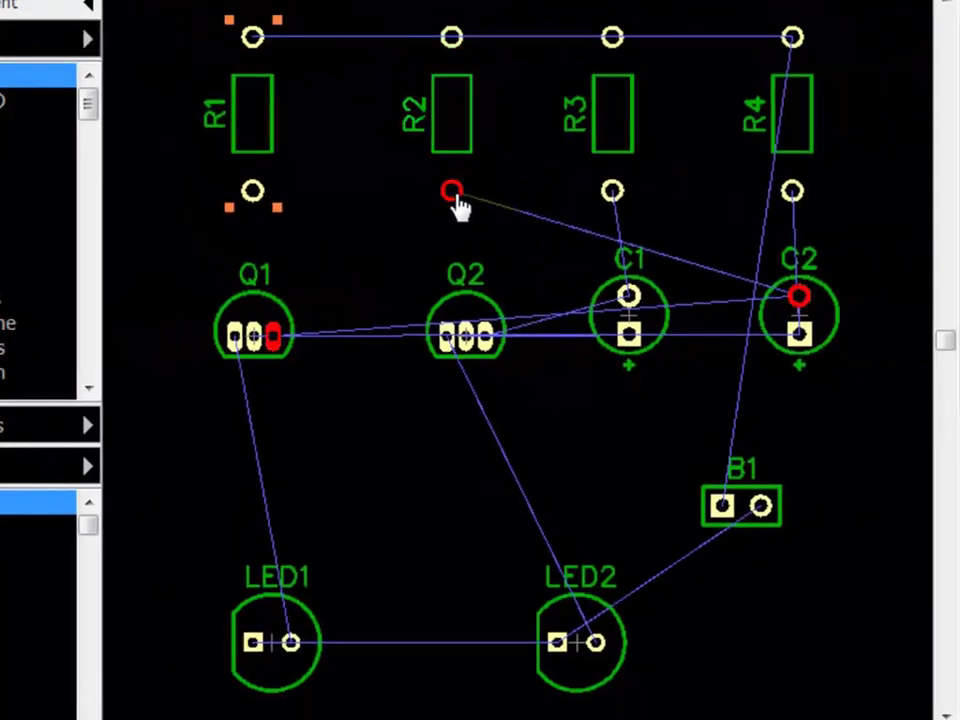
click(488, 630)
right_click(490, 638)
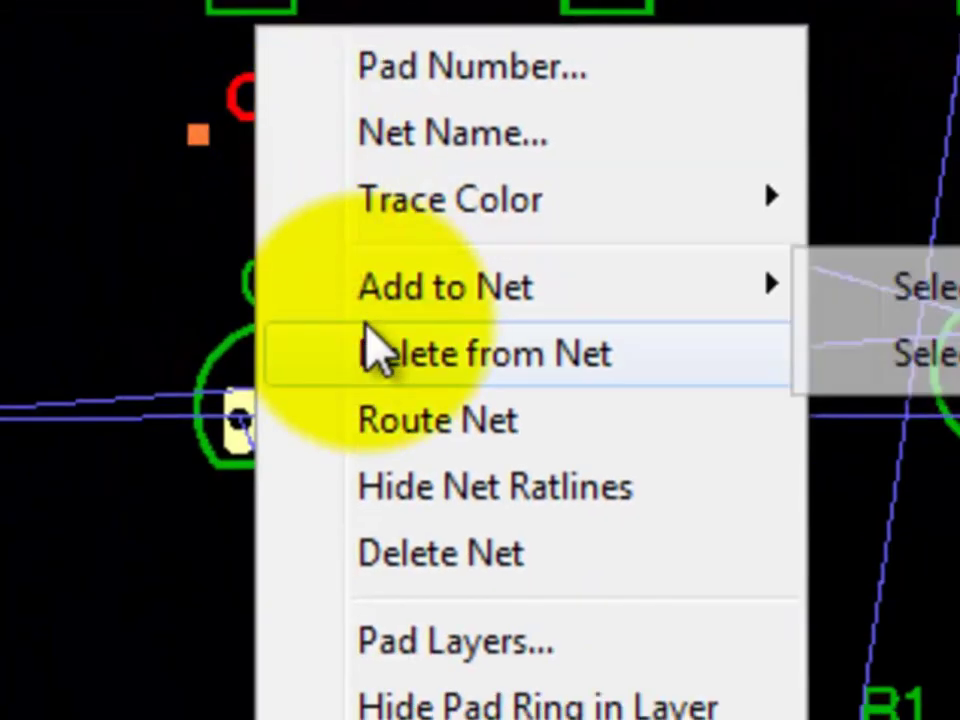
click(383, 360)
click(708, 335)
click(708, 338)
right_click(677, 343)
click(415, 365)
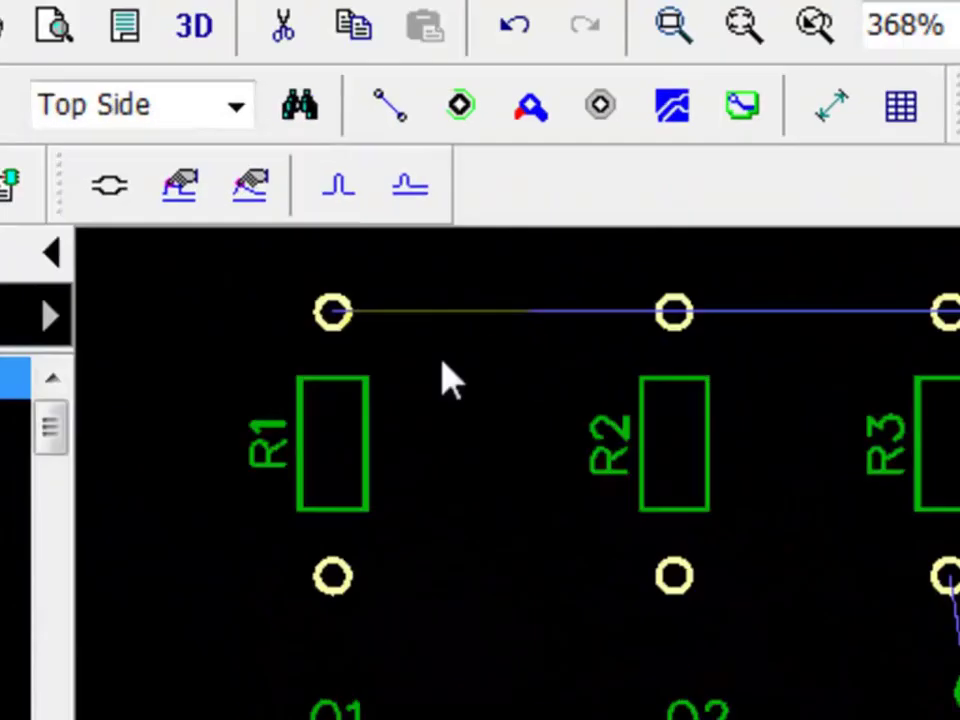
Connect R1's lower pad to Q1, Q1's right pad to R2, and R2 to C2's upper pad.
click(390, 105)
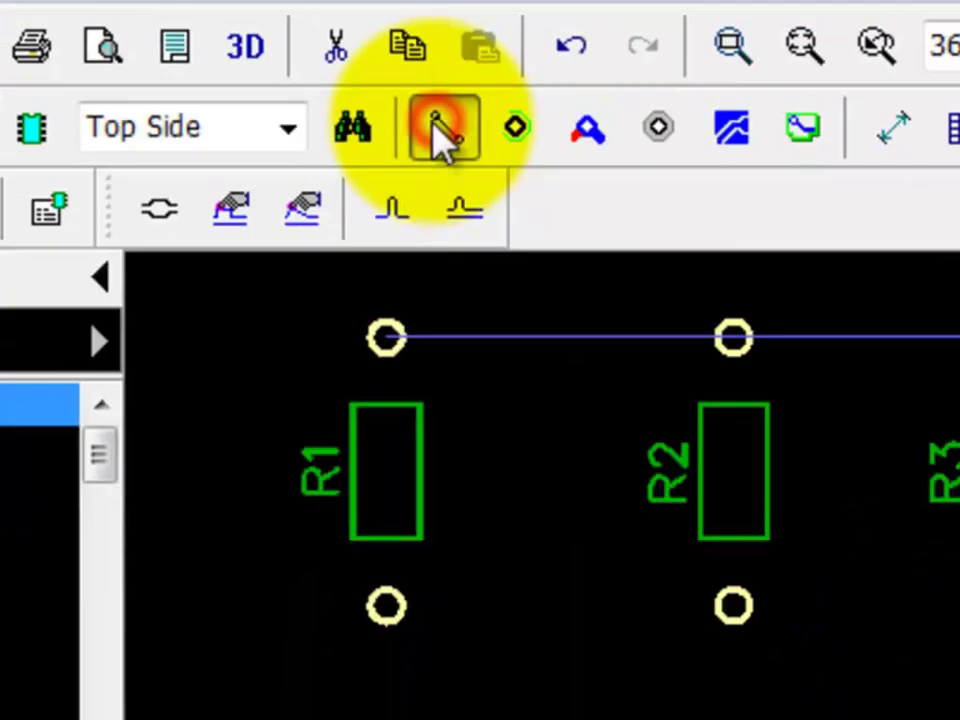
click(268, 183)
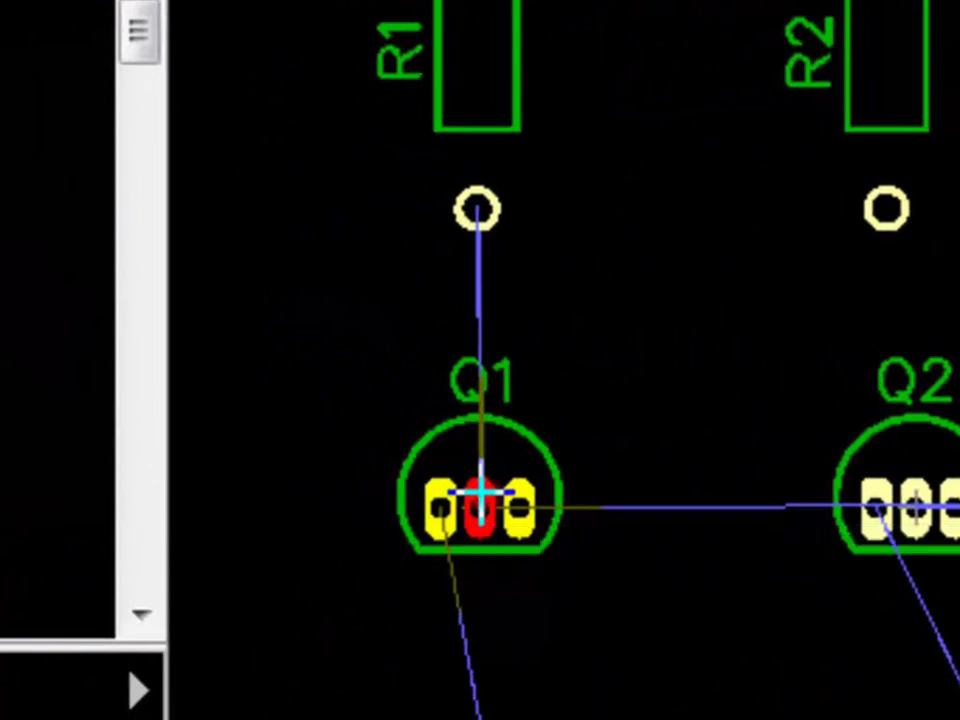
click(457, 478)
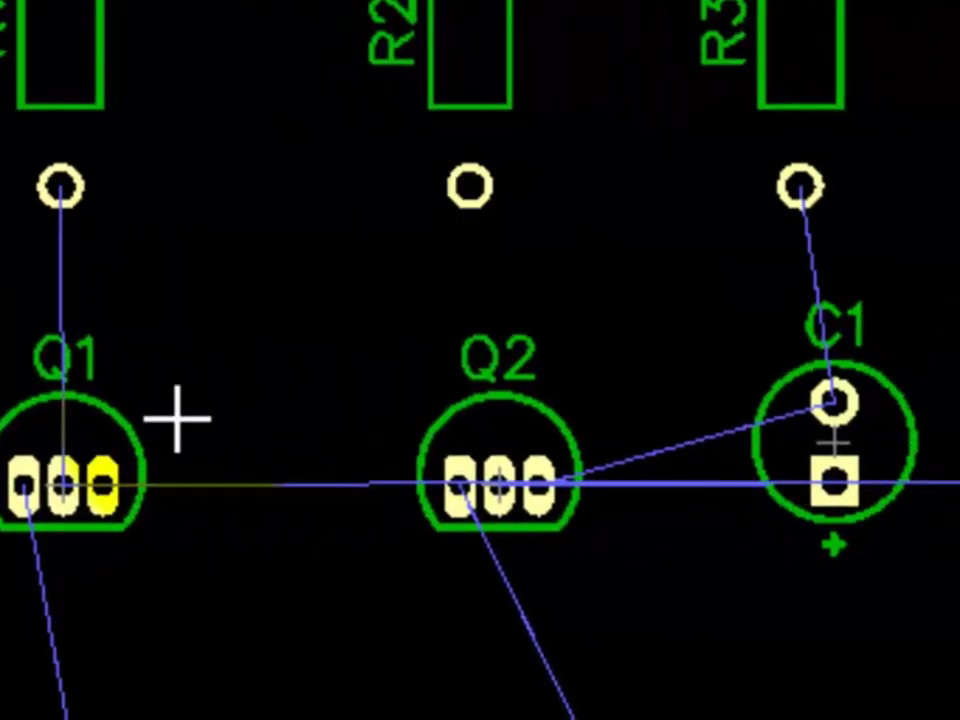
click(102, 483)
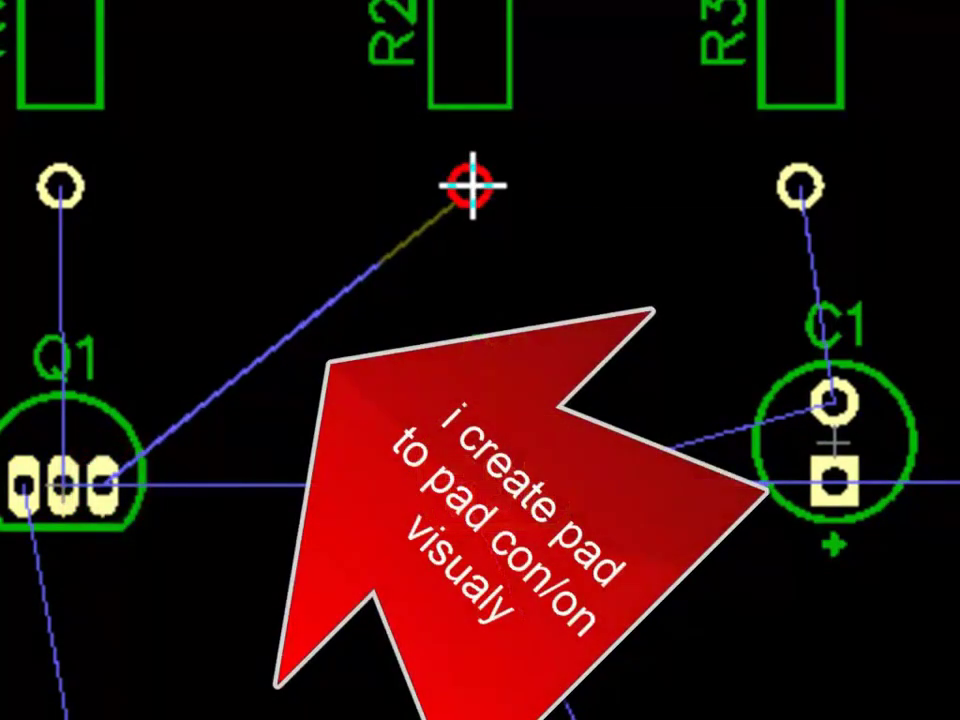
click(469, 187)
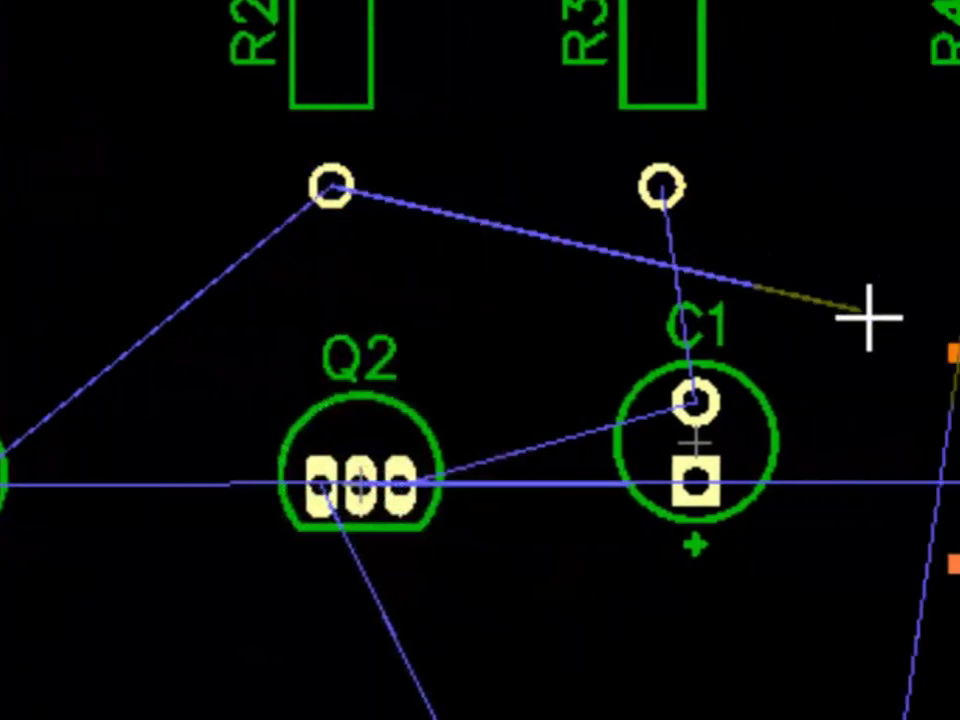
click(876, 400)
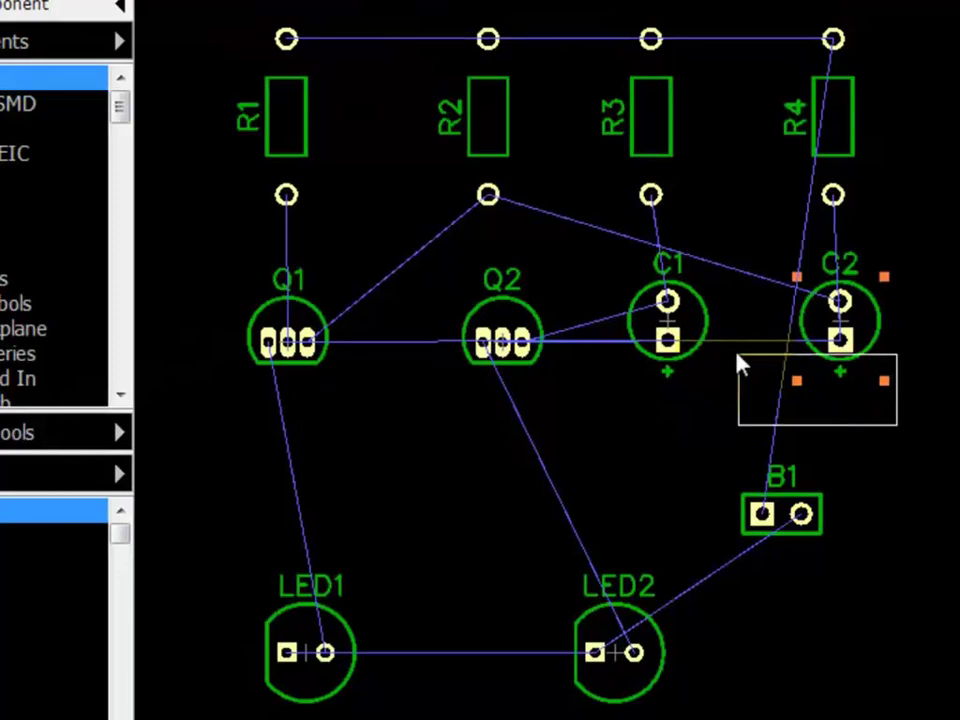
Align capacitors C1 and C2 horizontally by their tops.
drag(621, 248, 621, 248)
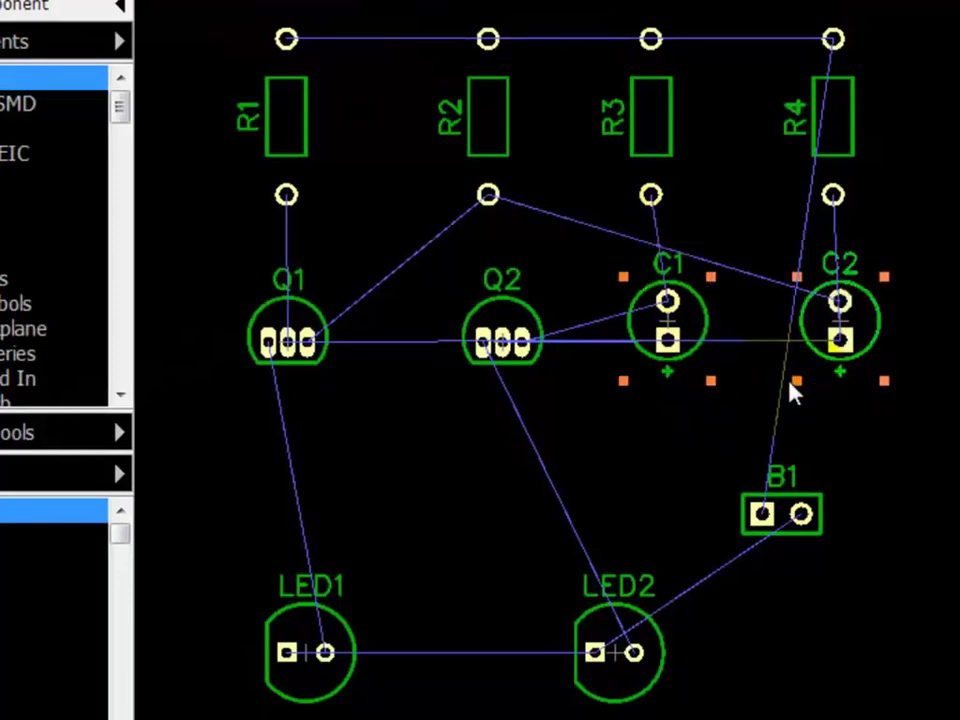
right_click(795, 393)
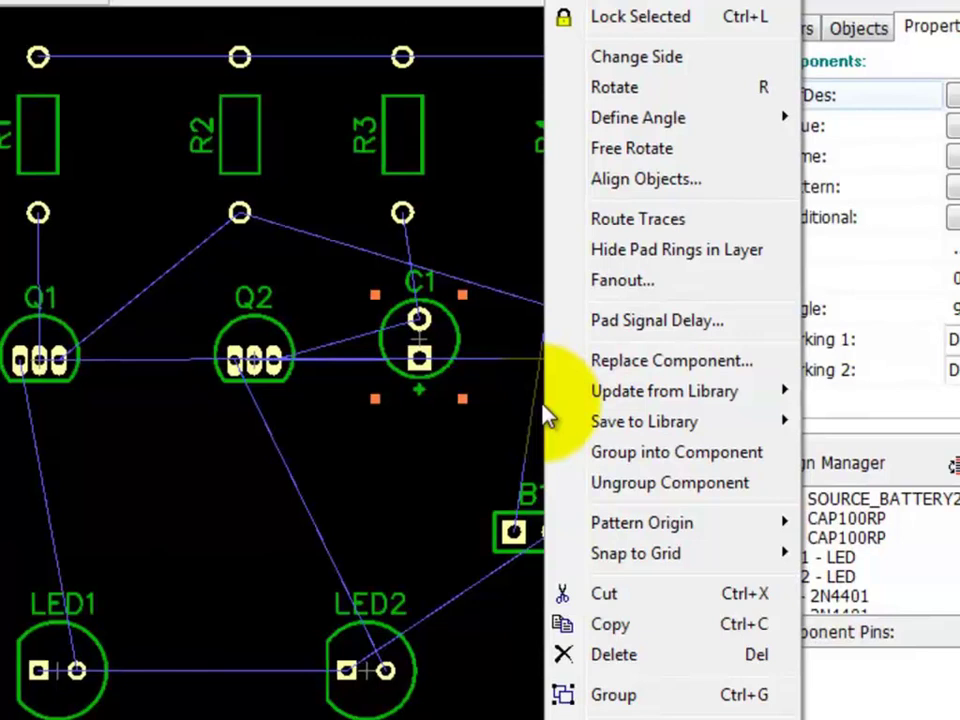
mouse_move(483, 171)
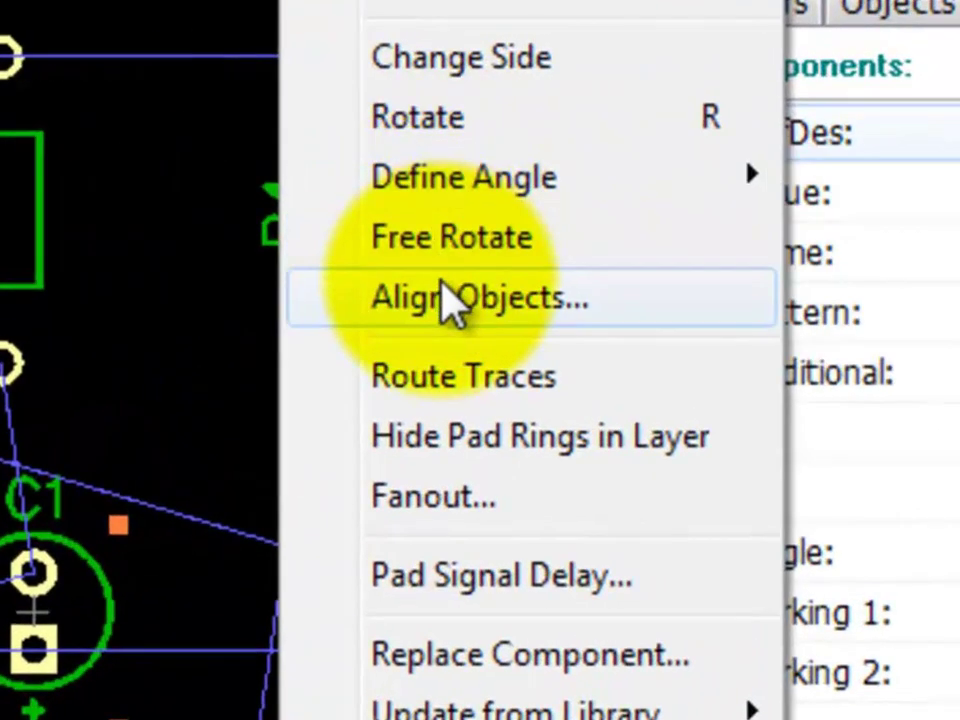
click(453, 300)
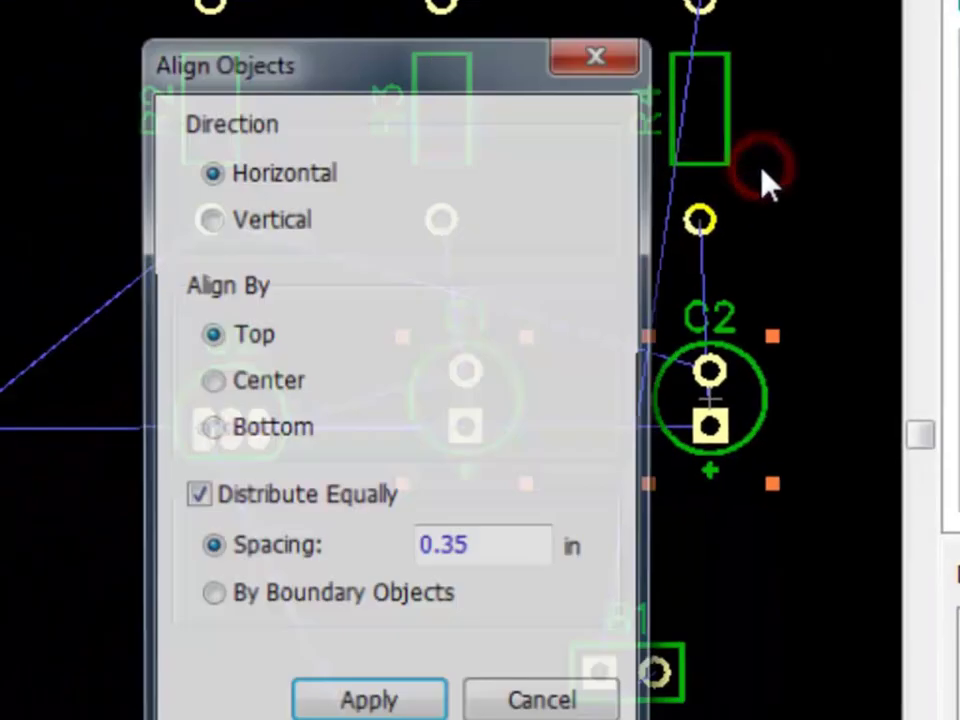
click(466, 654)
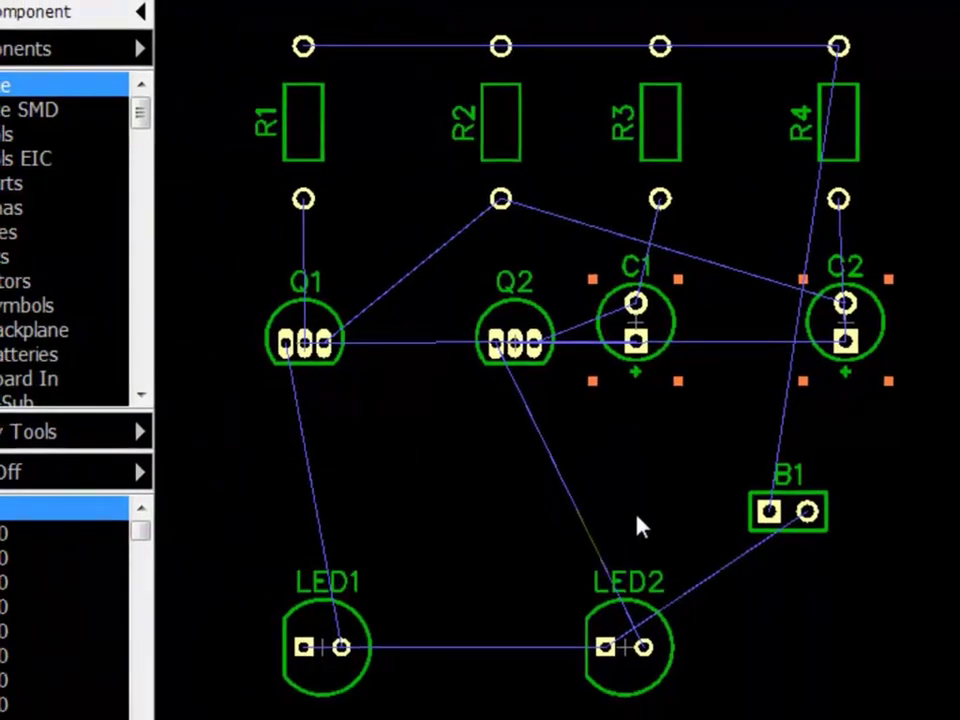
Nudge the capacitors right, bring C2 back left beneath R4, and zoom out.
click(678, 382)
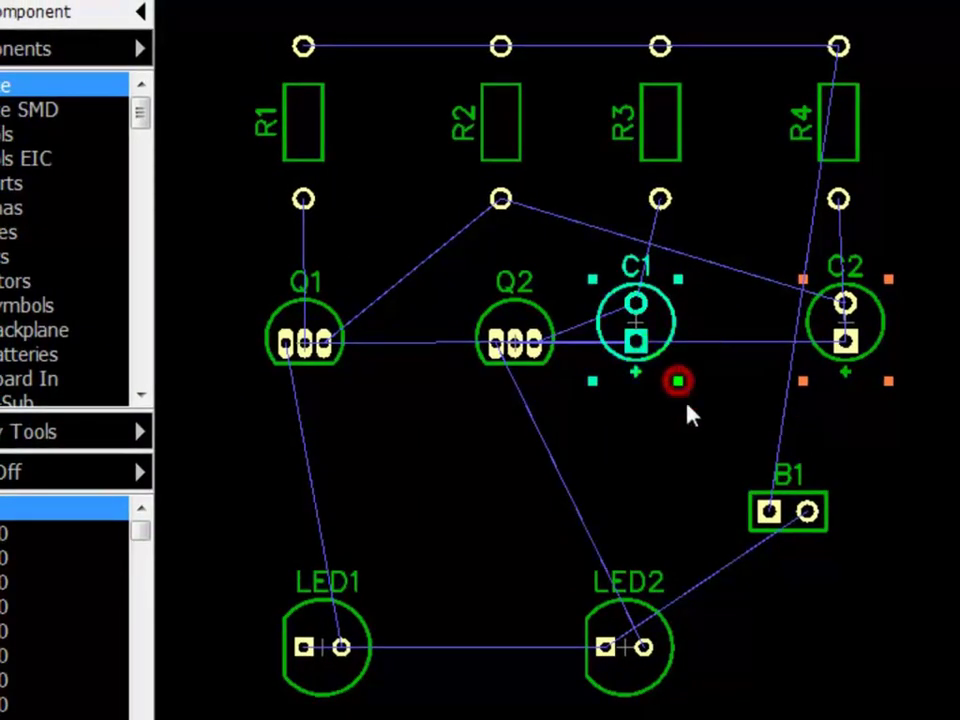
key(Right)
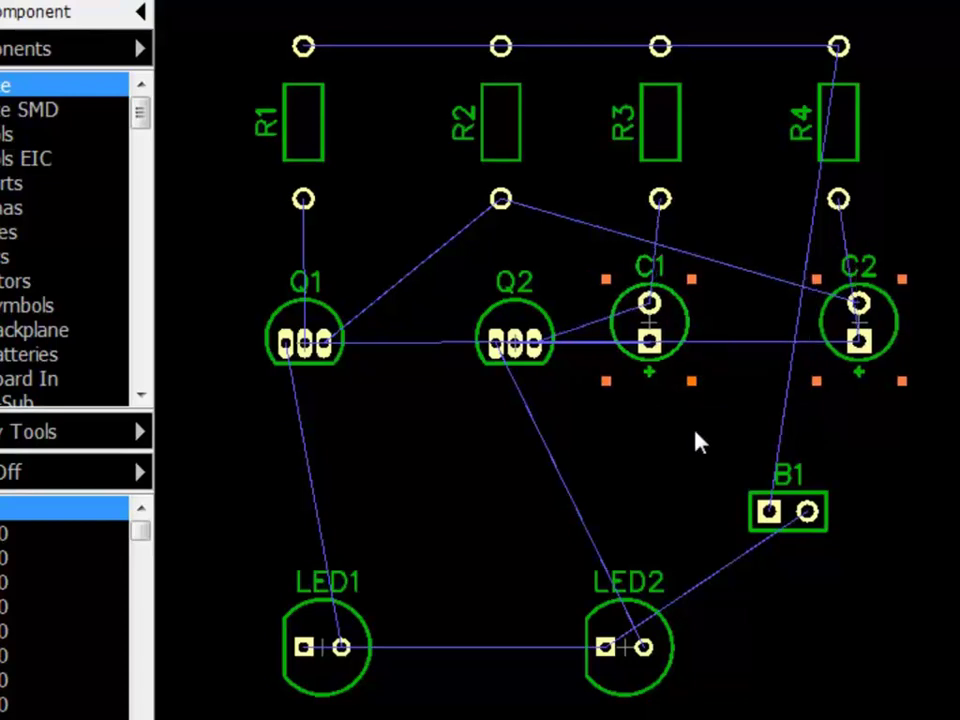
key(Right)
key(Right)
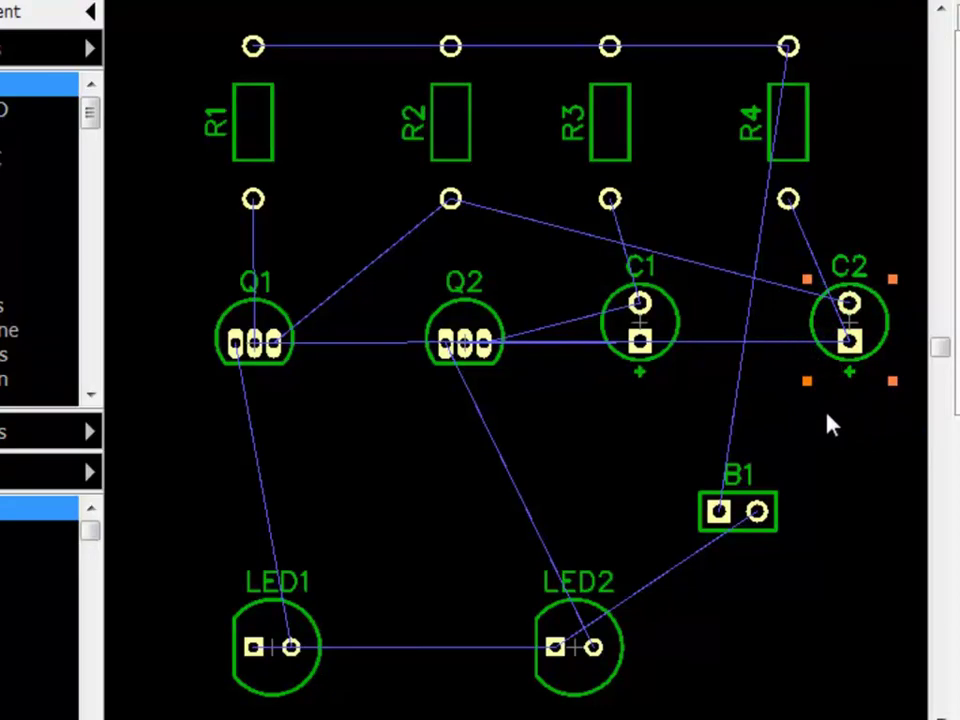
key(Left)
key(Left)
key(Left)
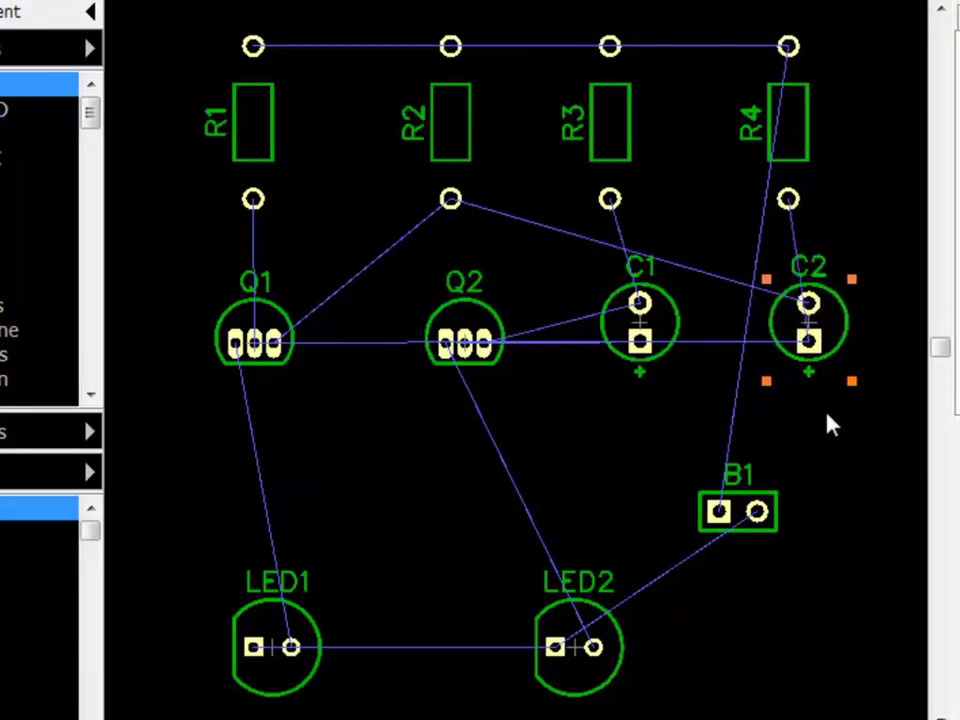
key(Left)
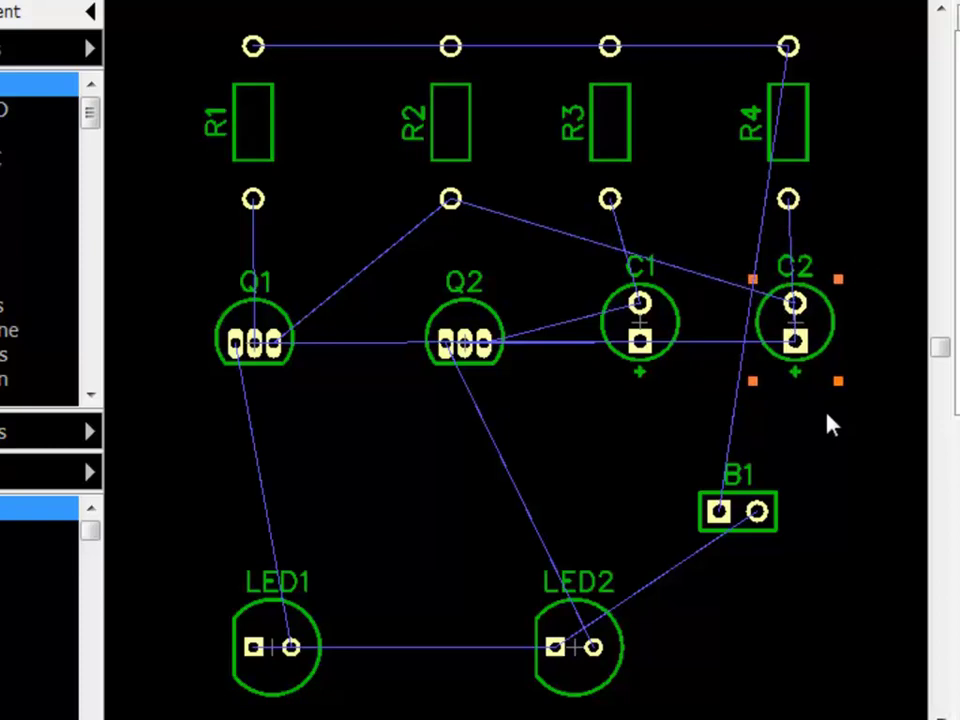
click(639, 476)
scroll(639, 476, down, 2)
scroll(639, 476, down, 1)
scroll(639, 476, down, 1)
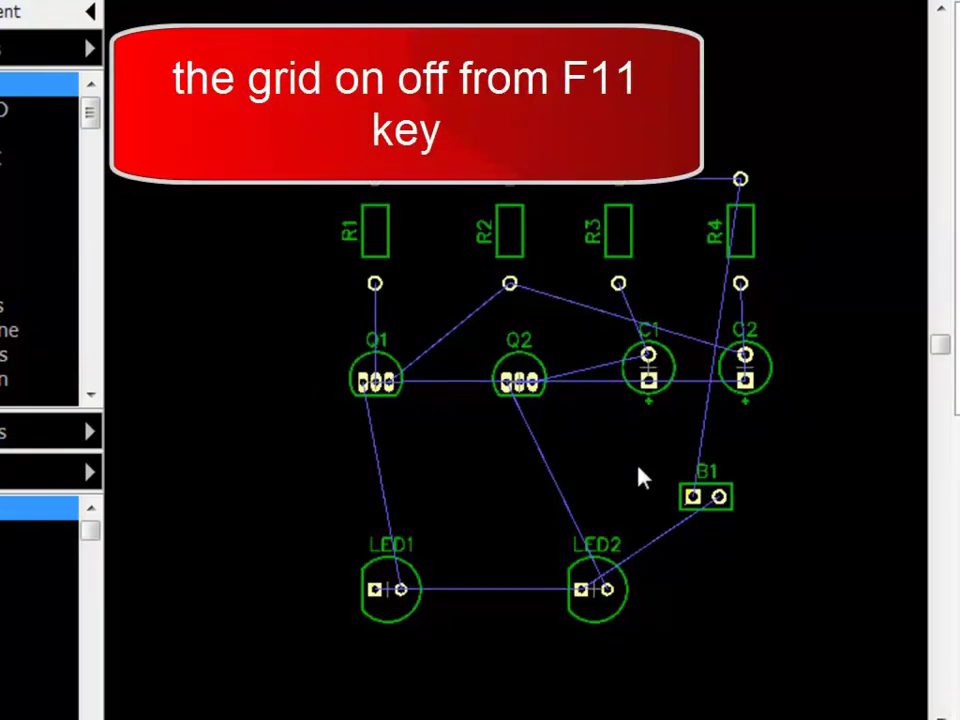
Turn on the grid and place board outline corners around the components.
key(F11)
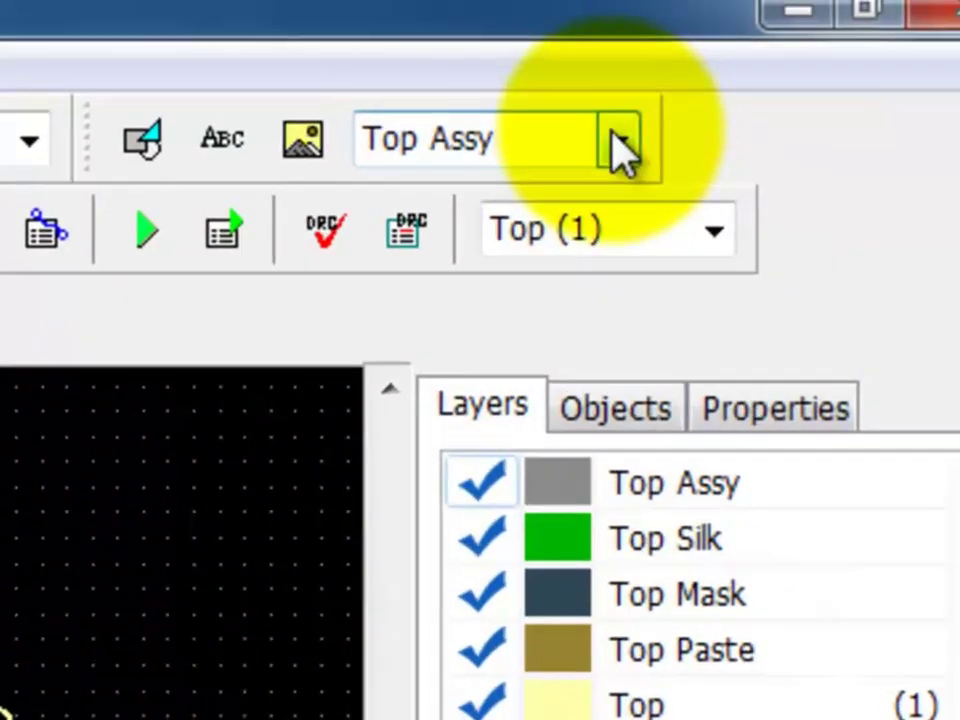
click(703, 105)
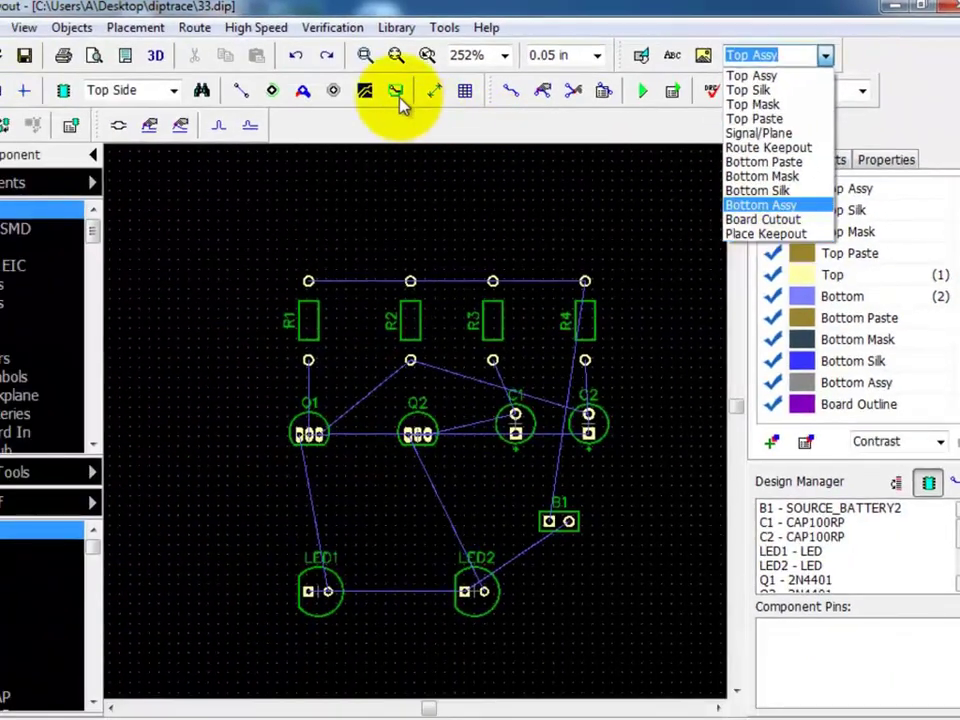
click(399, 92)
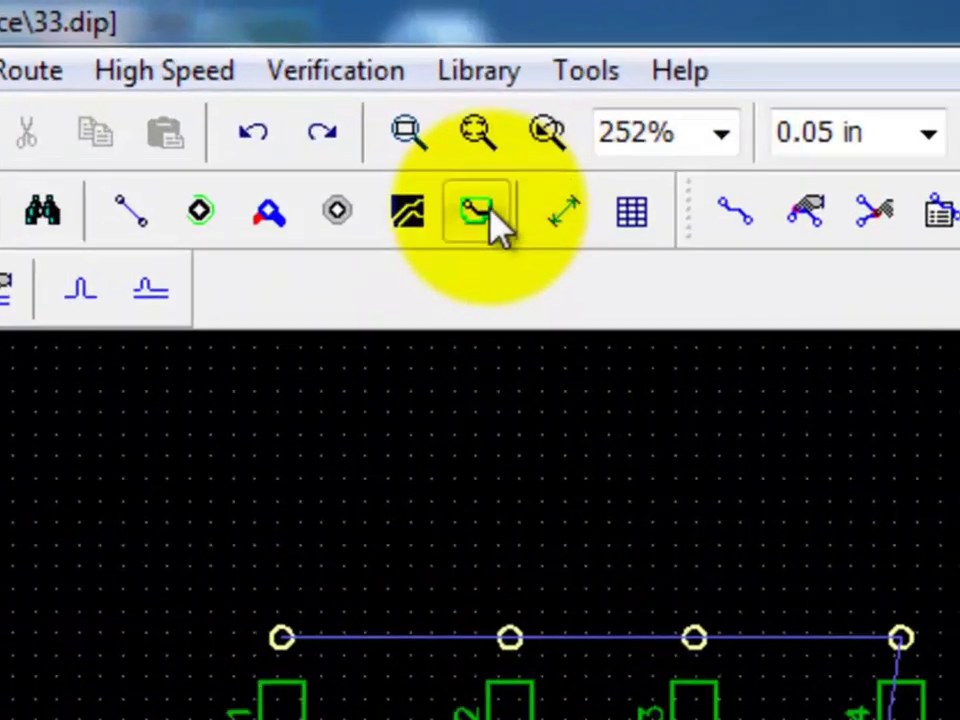
click(396, 91)
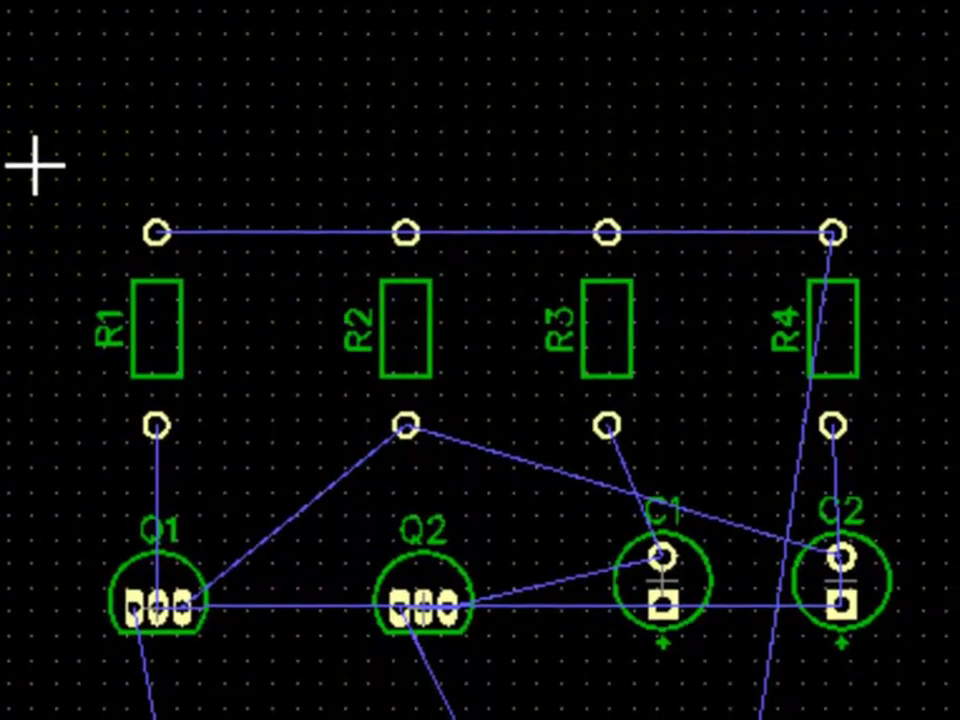
click(55, 180)
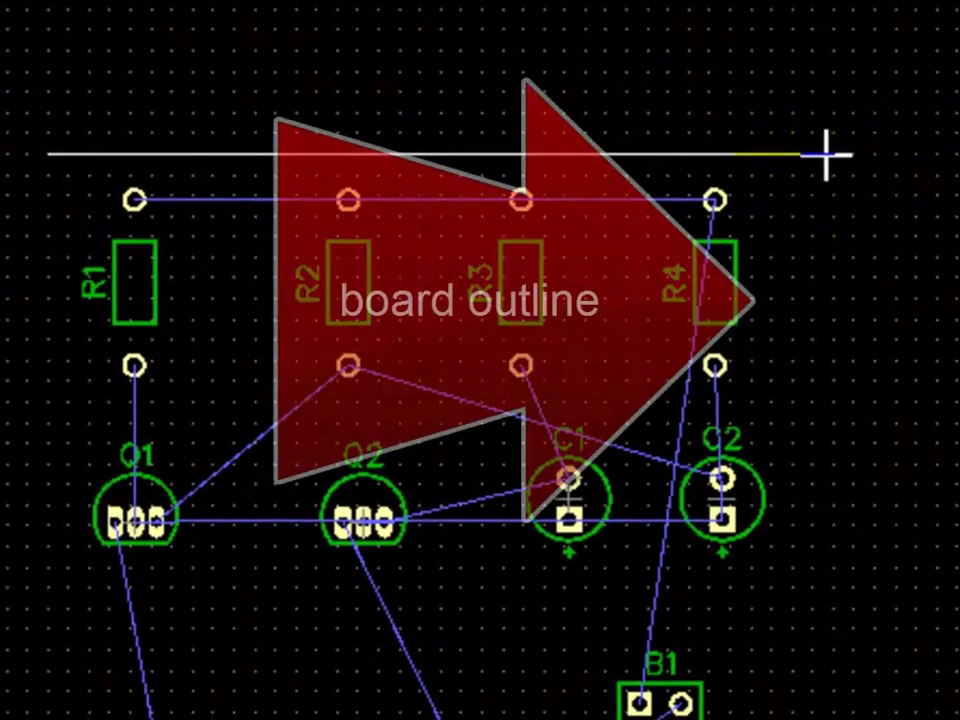
click(818, 155)
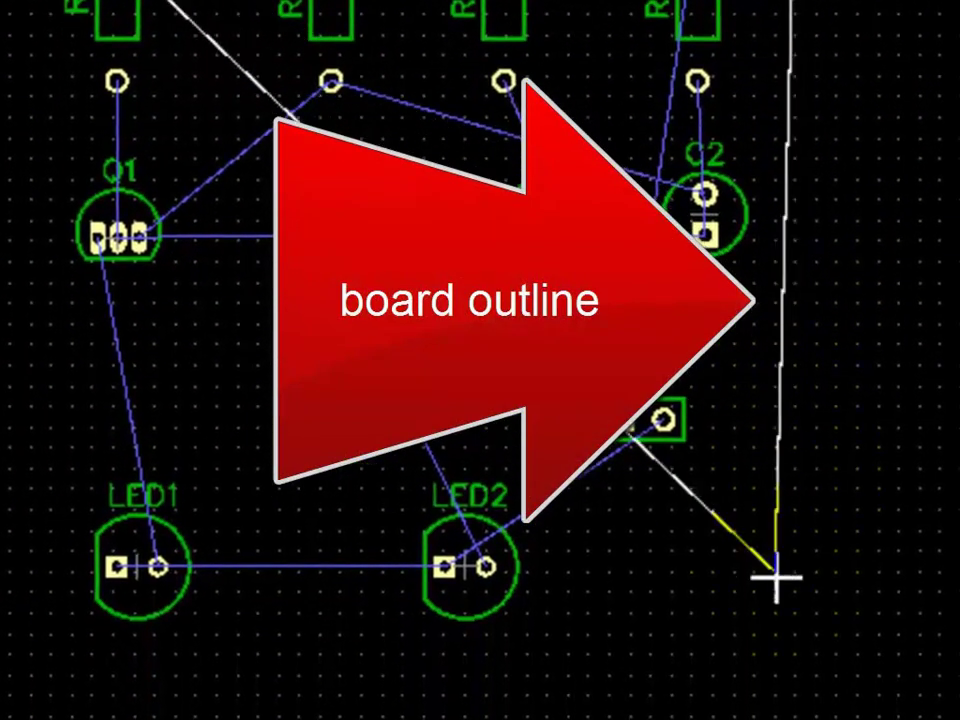
click(795, 650)
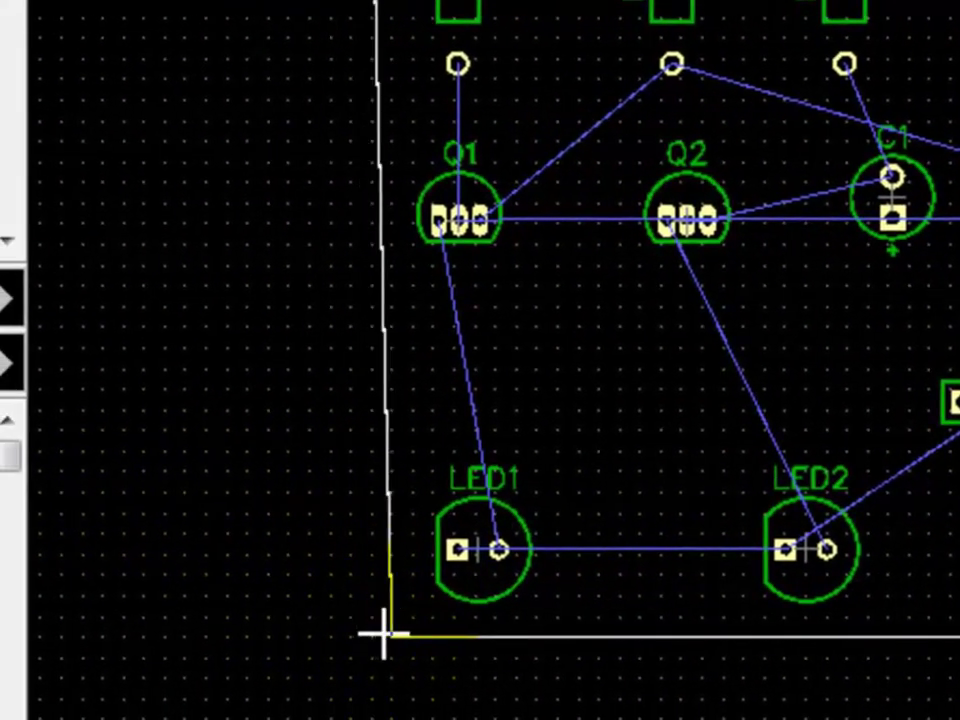
click(296, 574)
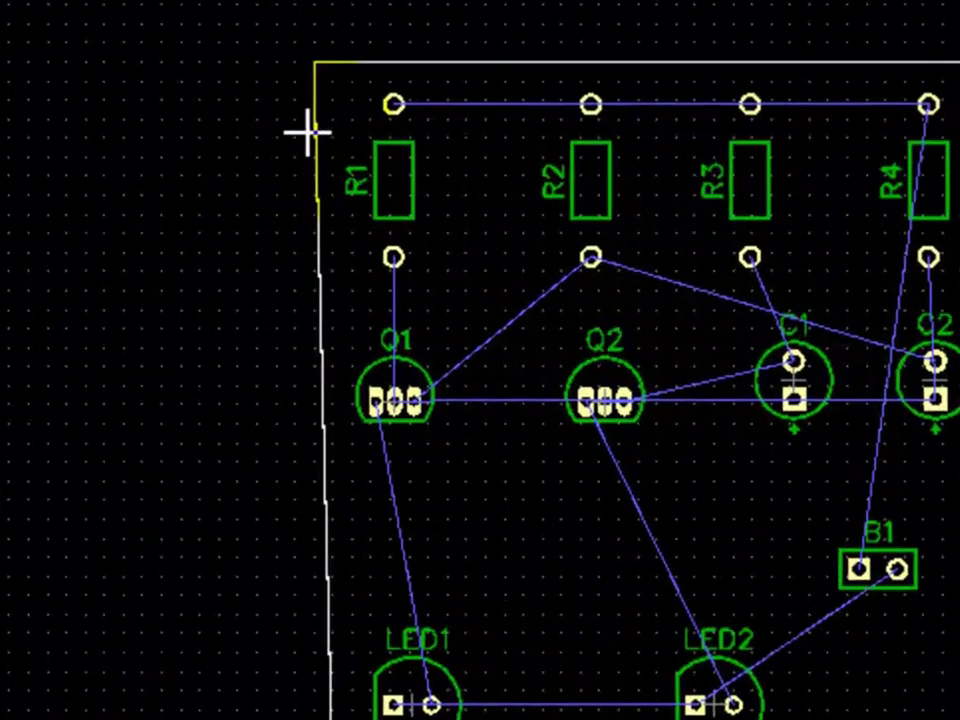
Cancel the unfinished outline, fix the bottom-left corner, and close the outline at its start.
right_click(305, 133)
click(393, 219)
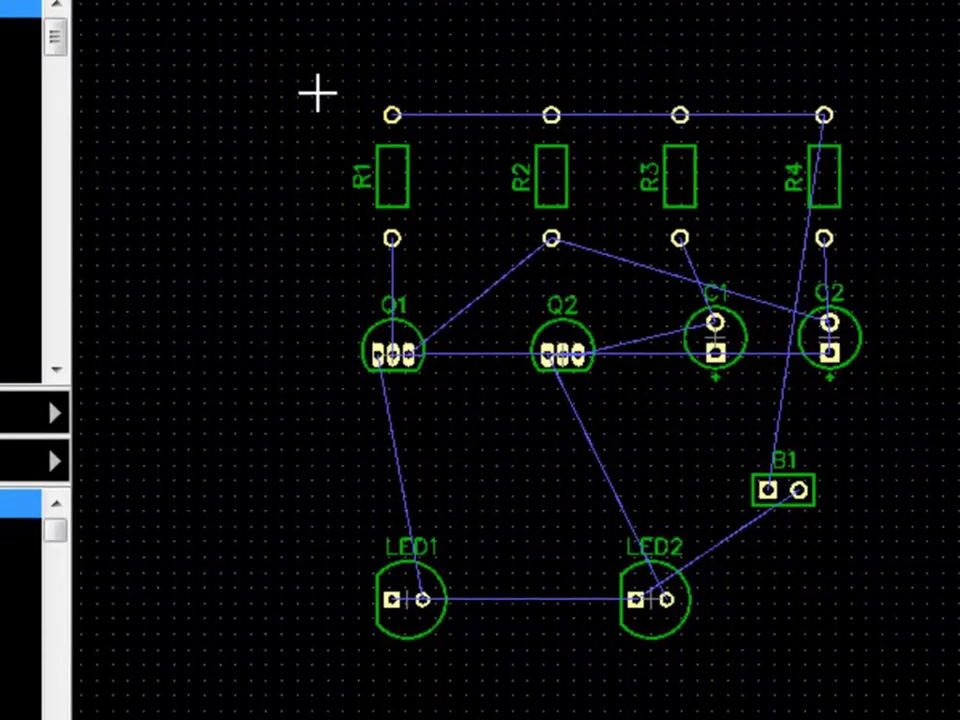
click(327, 650)
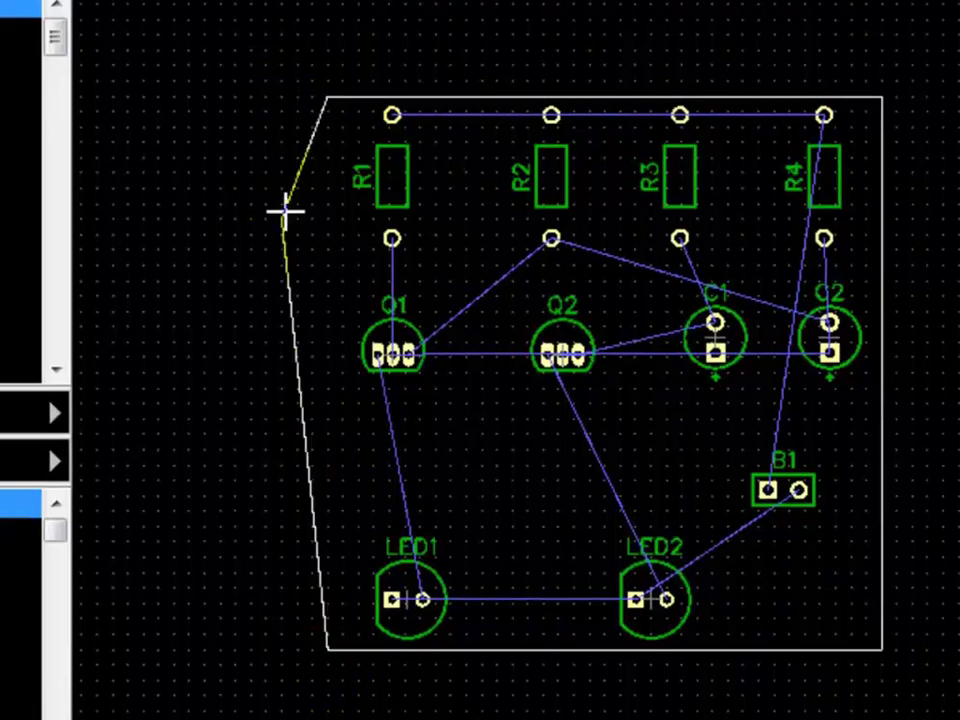
click(328, 98)
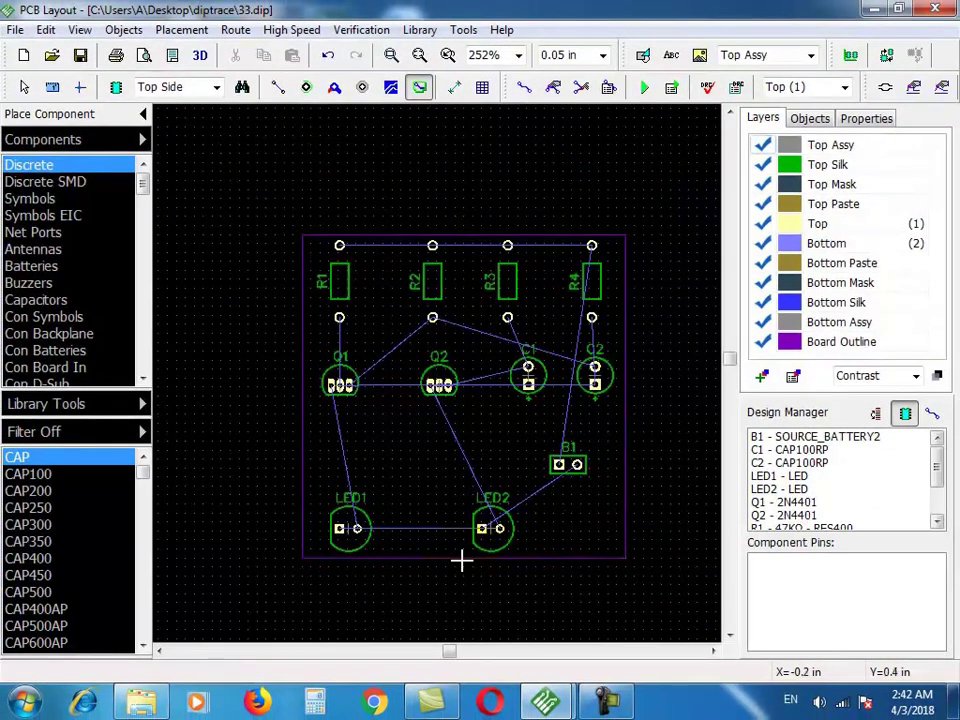
Show the layout origin and place it at the board outline's lower-left corner.
click(122, 30)
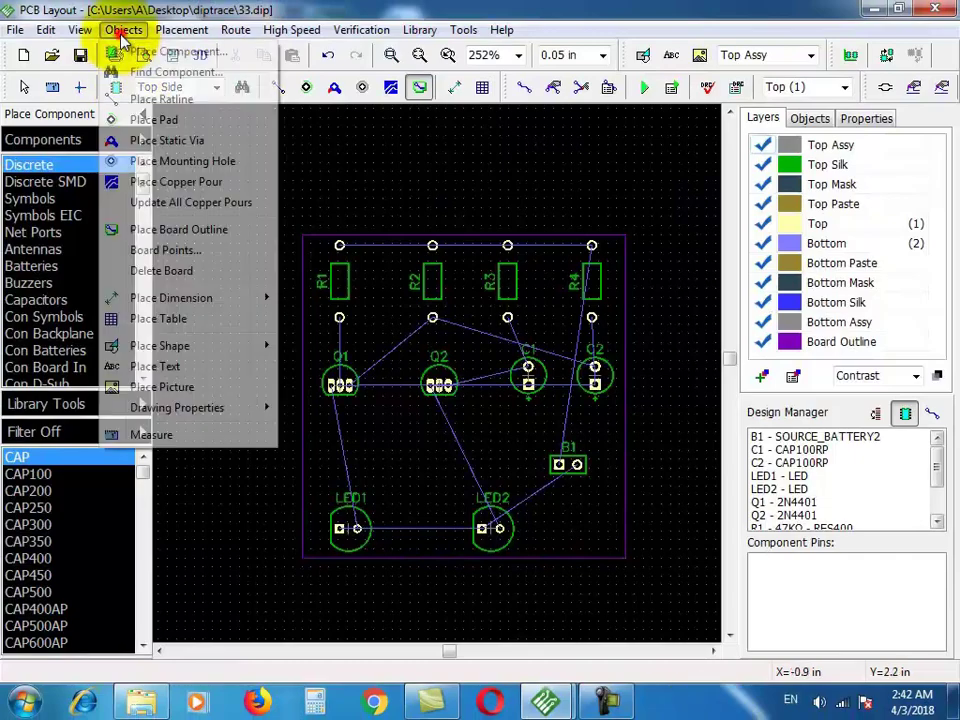
mouse_move(211, 47)
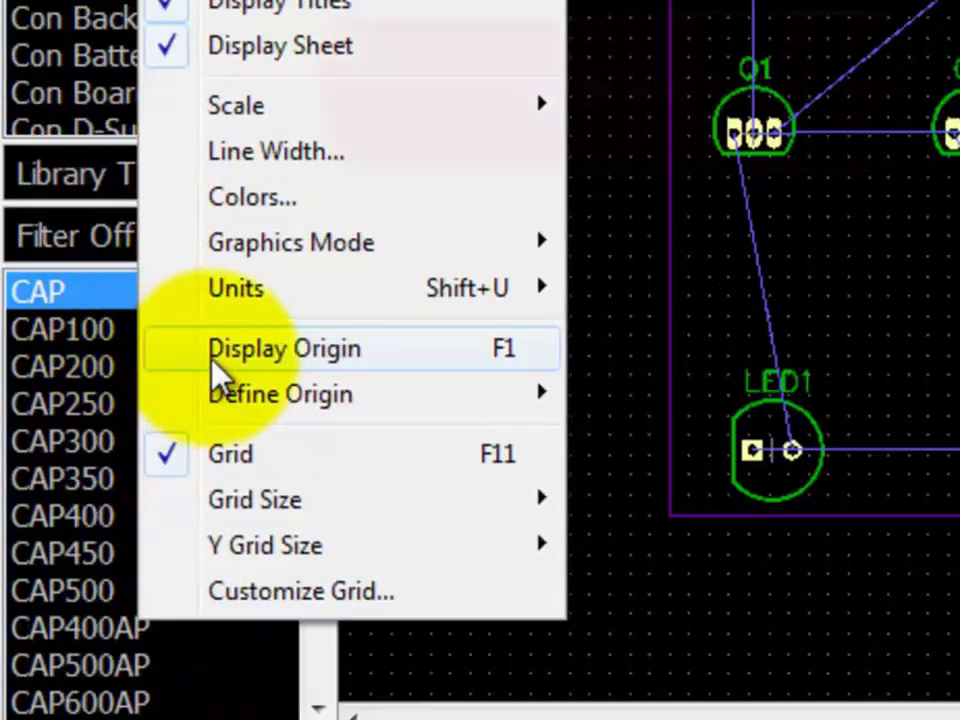
click(211, 356)
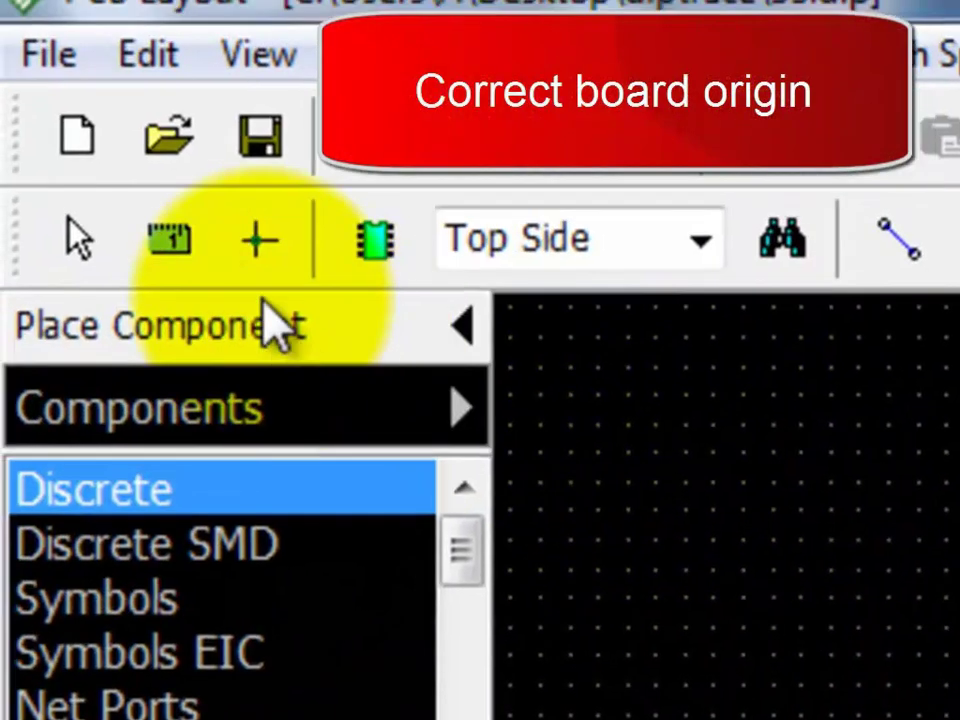
click(258, 240)
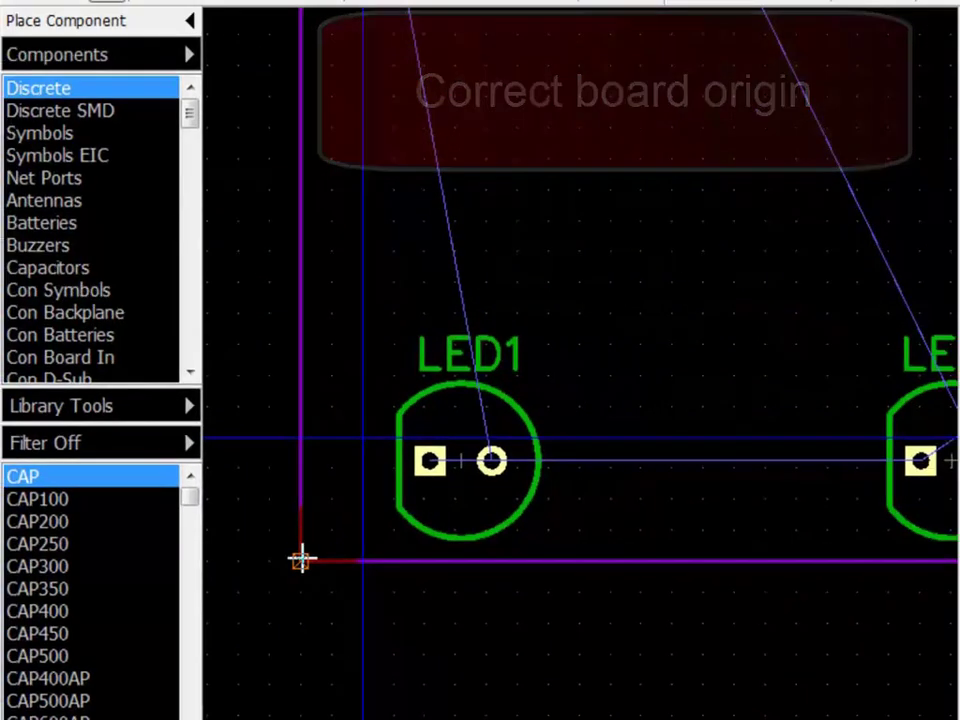
click(301, 560)
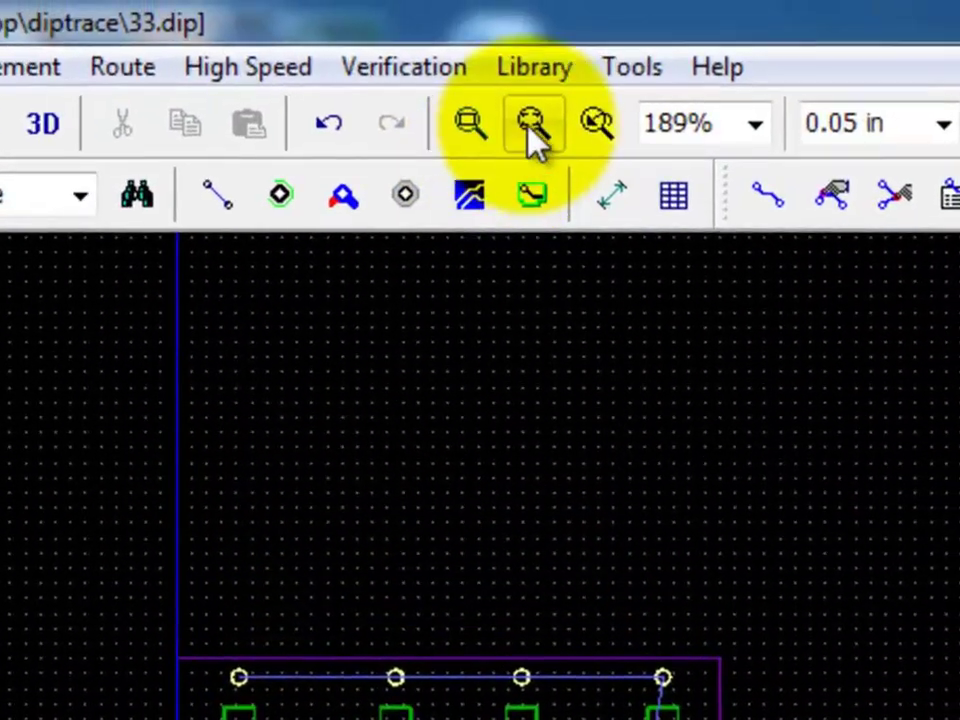
Draw a rectangular Board Cutout between the transistors and LED2.
click(541, 67)
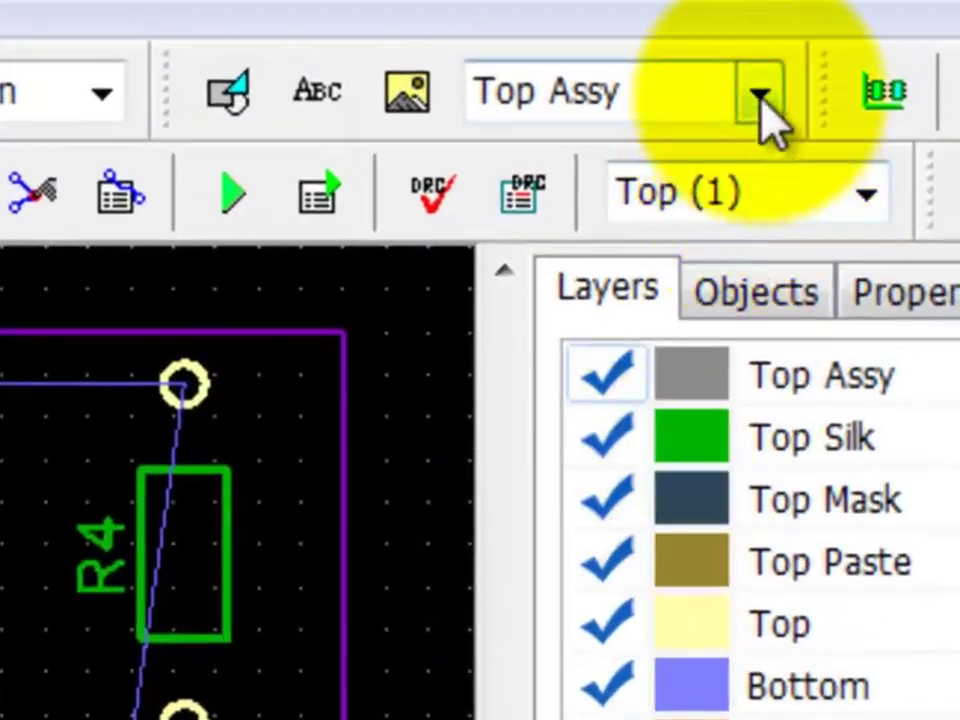
click(762, 95)
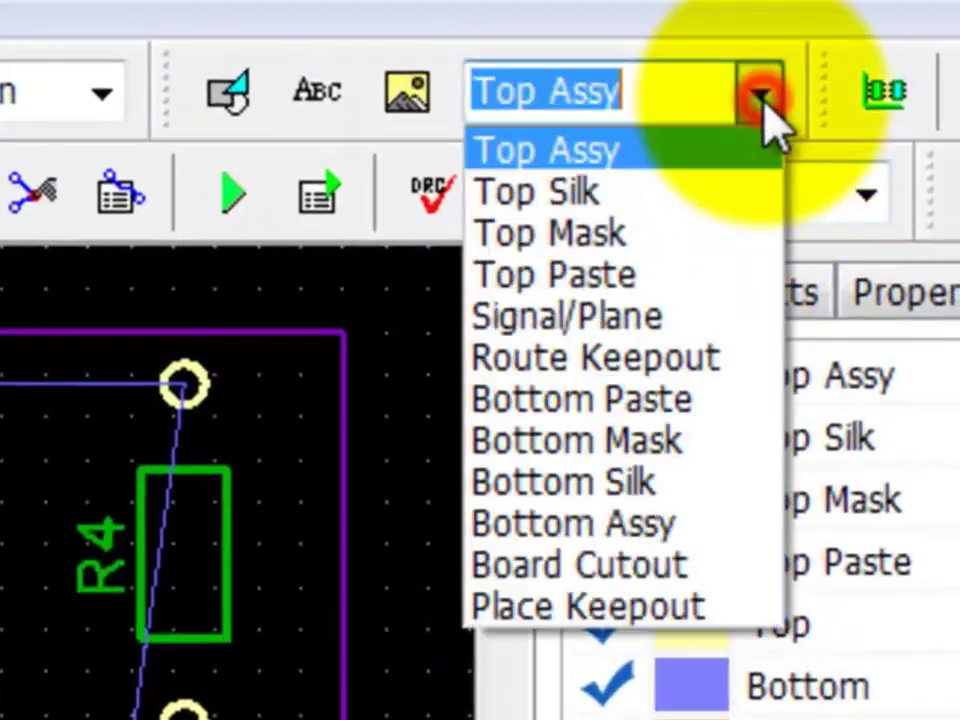
click(708, 568)
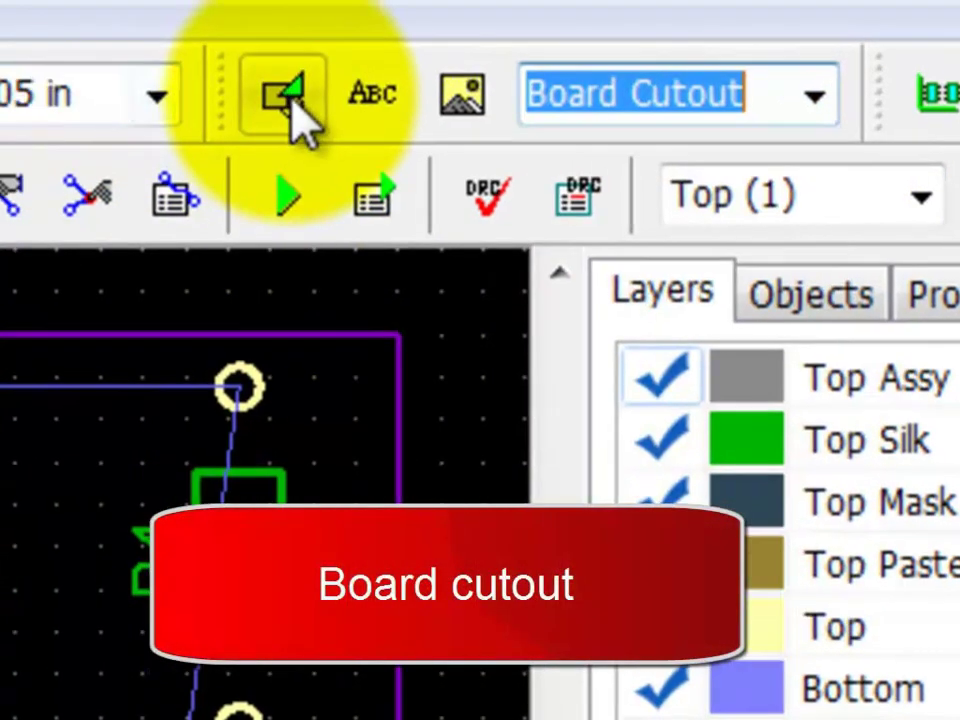
click(766, 122)
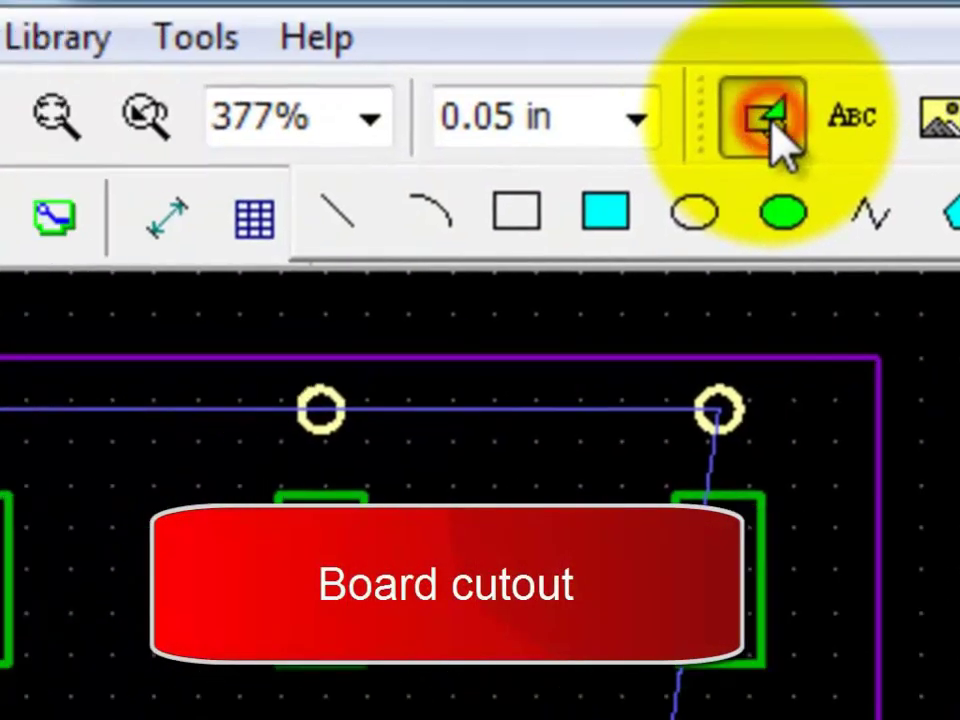
click(672, 222)
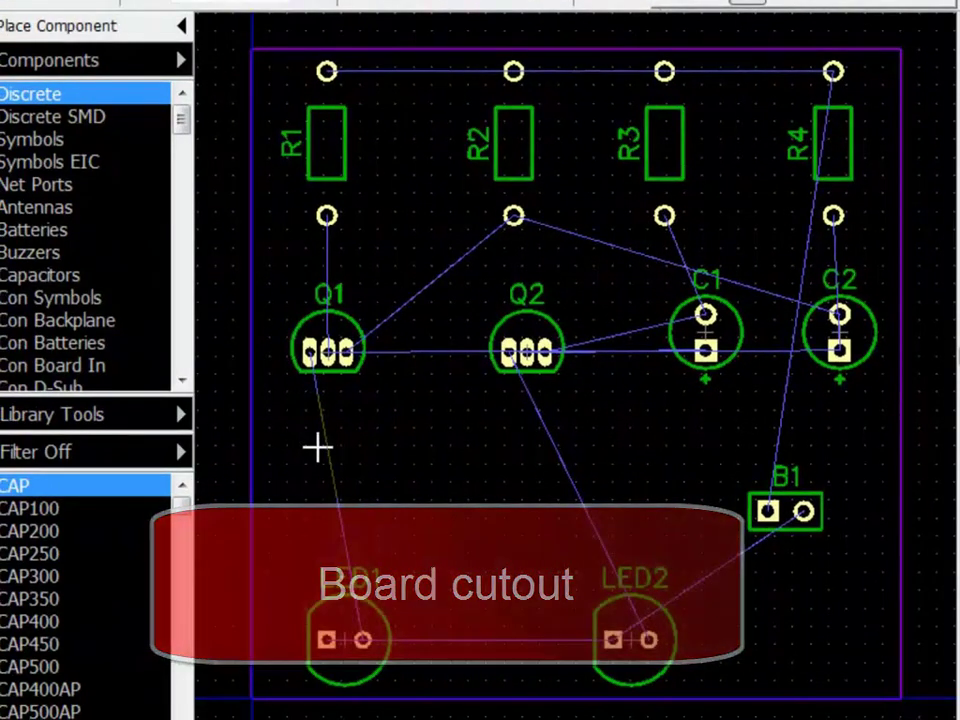
click(317, 448)
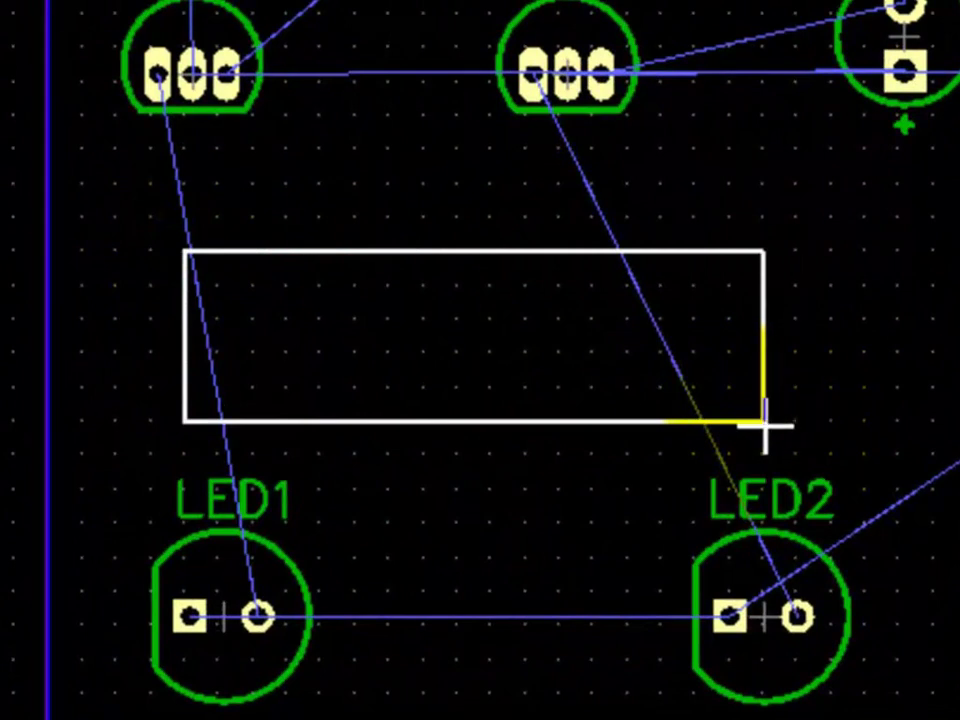
click(765, 427)
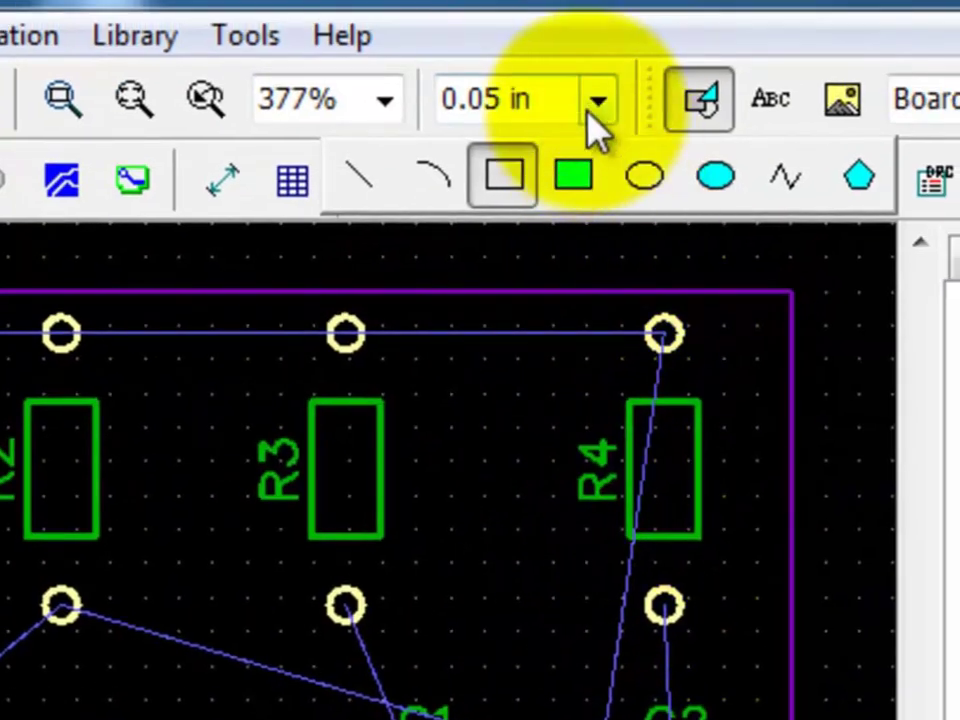
Set the grid size to 0.025 in.
click(597, 101)
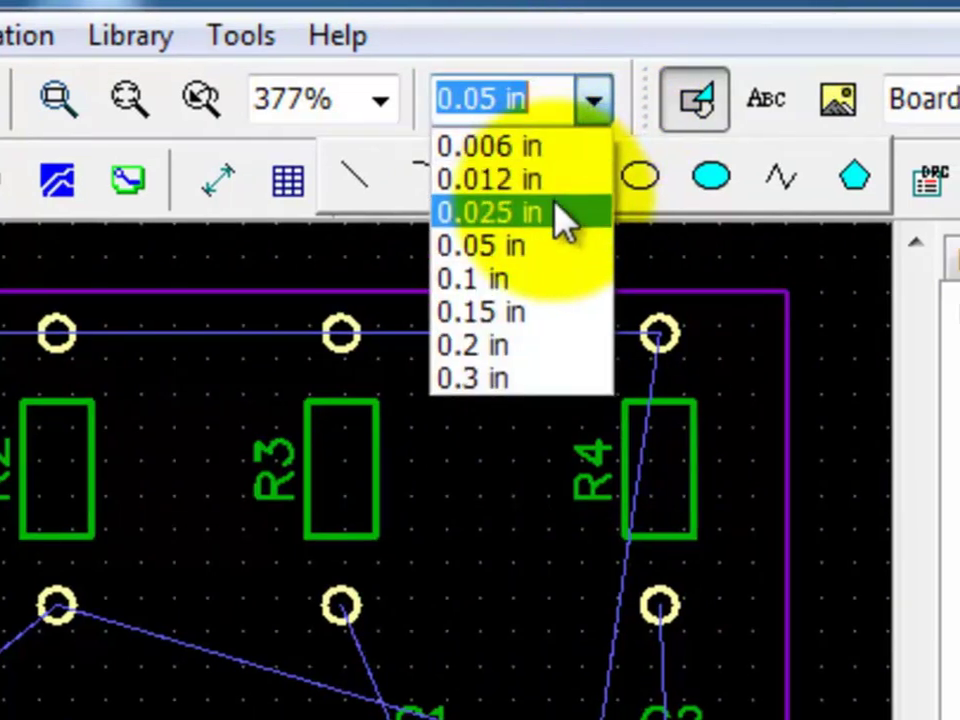
click(560, 212)
click(624, 100)
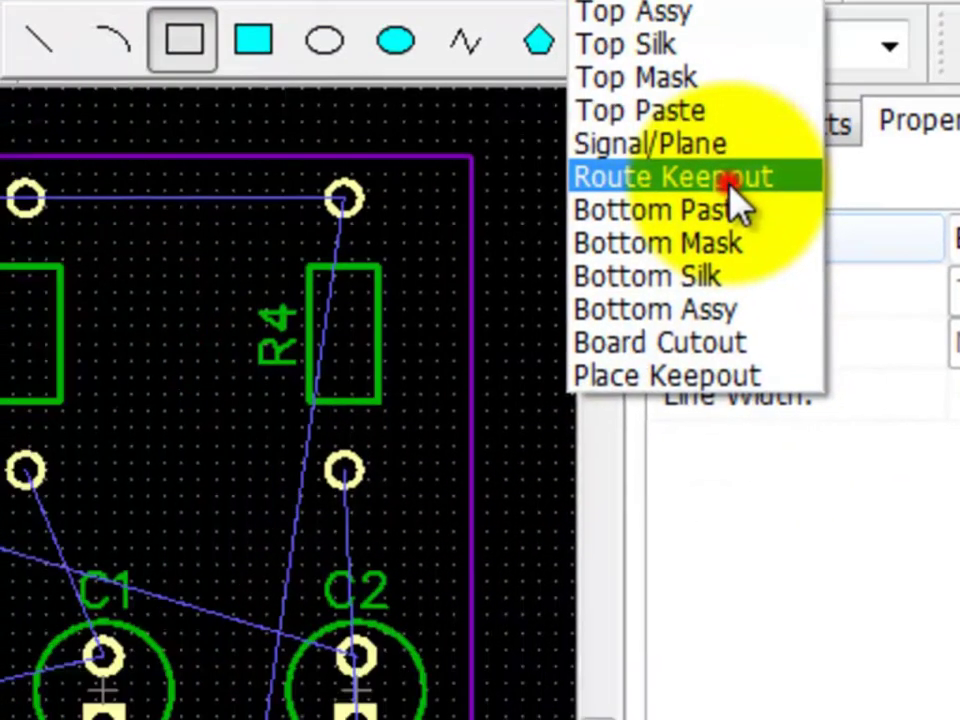
Draw a Route Keepout rectangle around the cutout and autoroute all nets.
click(553, 318)
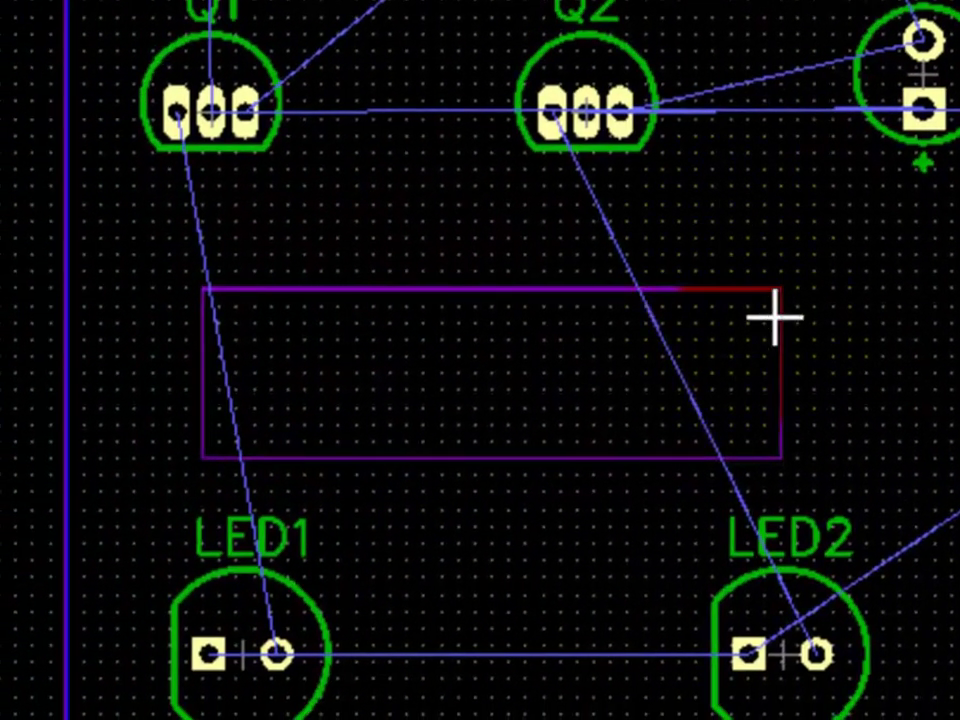
click(797, 272)
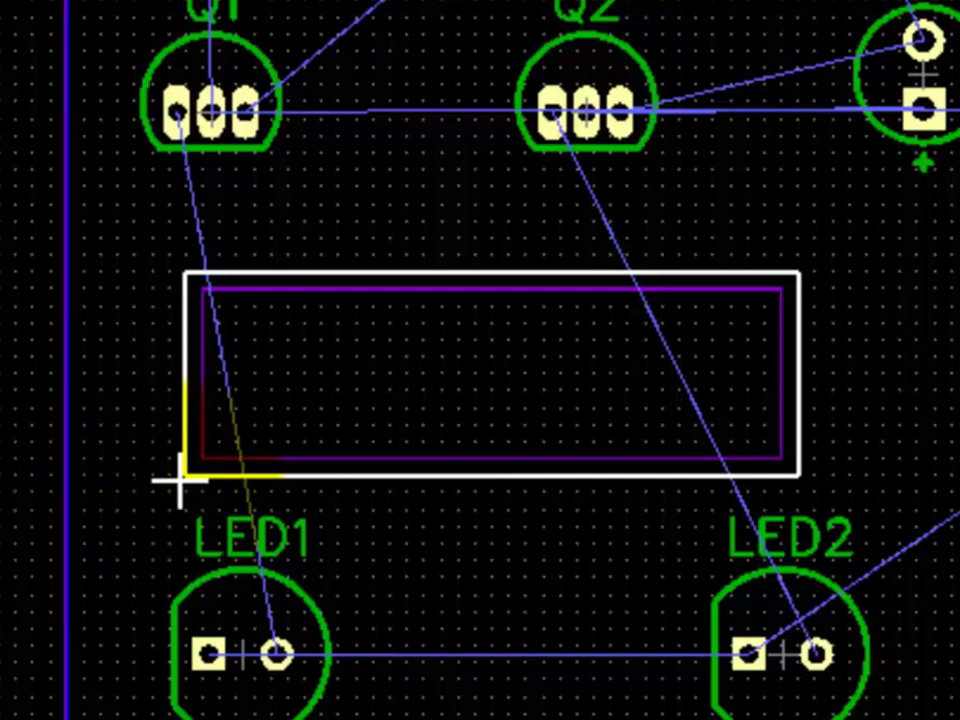
click(180, 484)
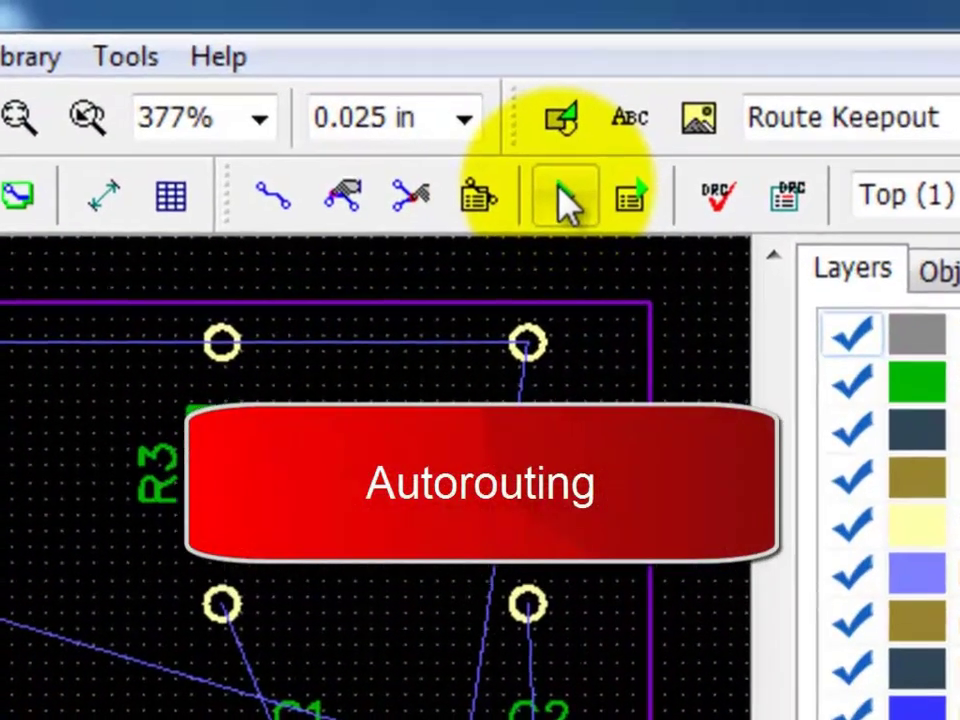
click(710, 64)
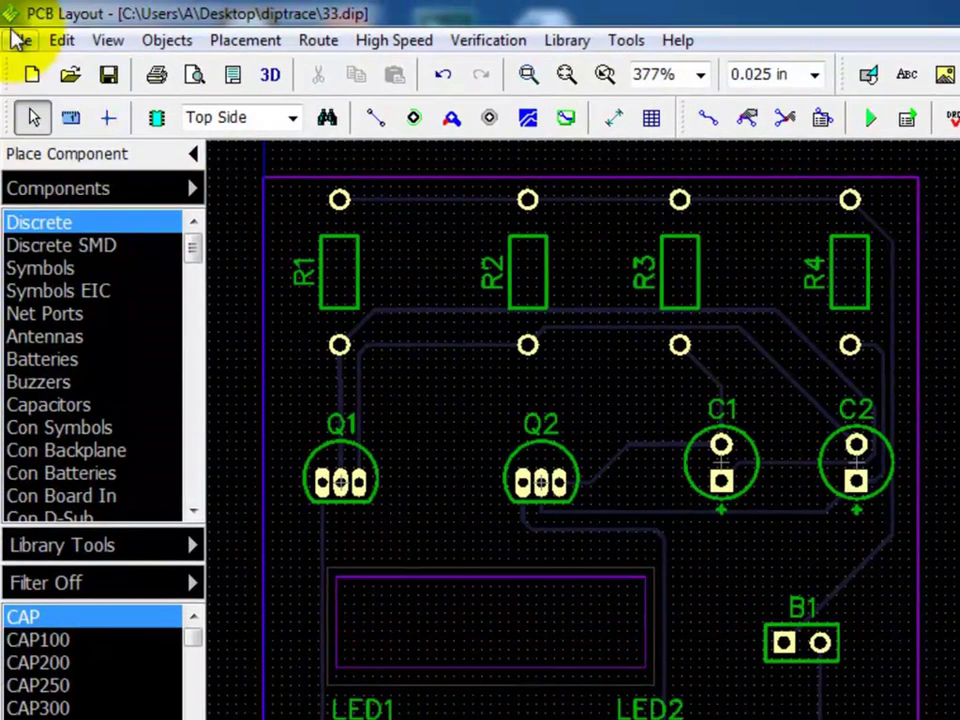
Save the board as 41.dip and run a design rule check.
click(20, 40)
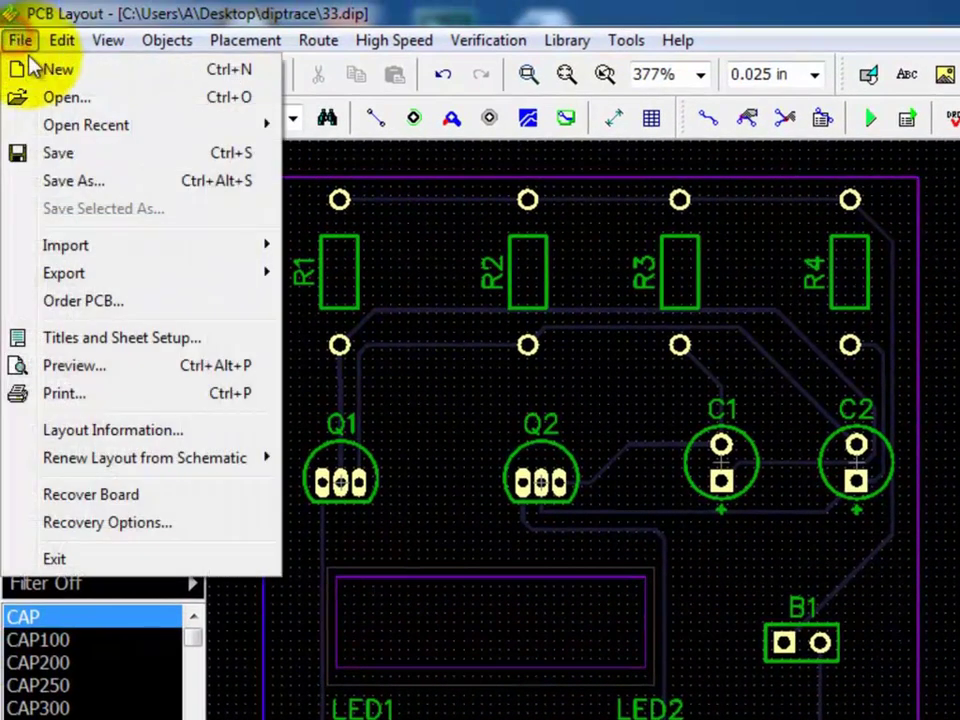
click(104, 186)
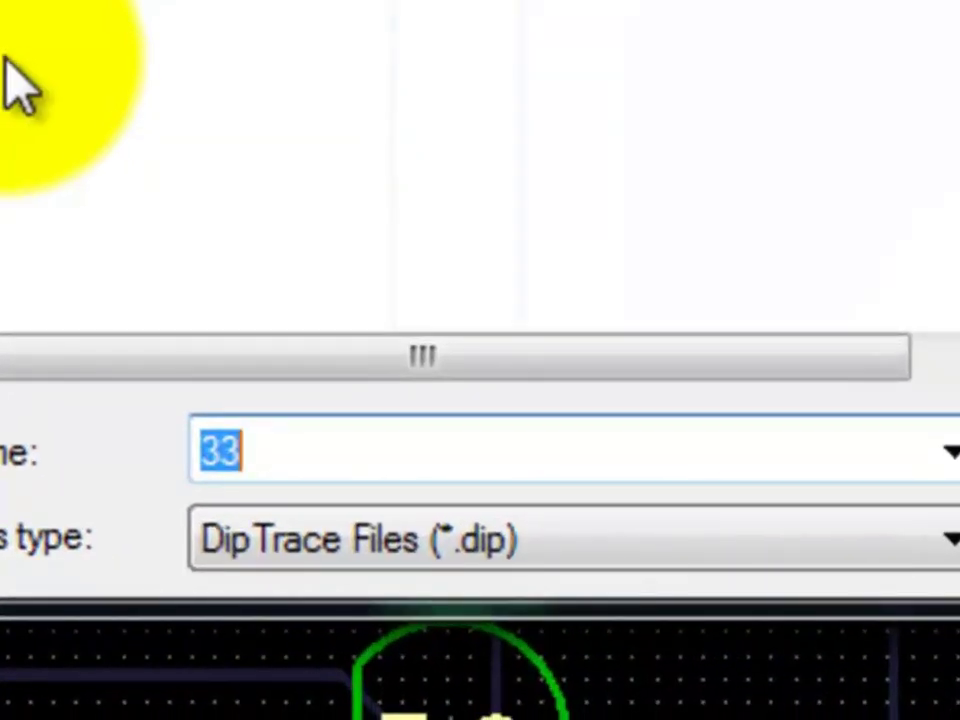
text(41)
key(Return)
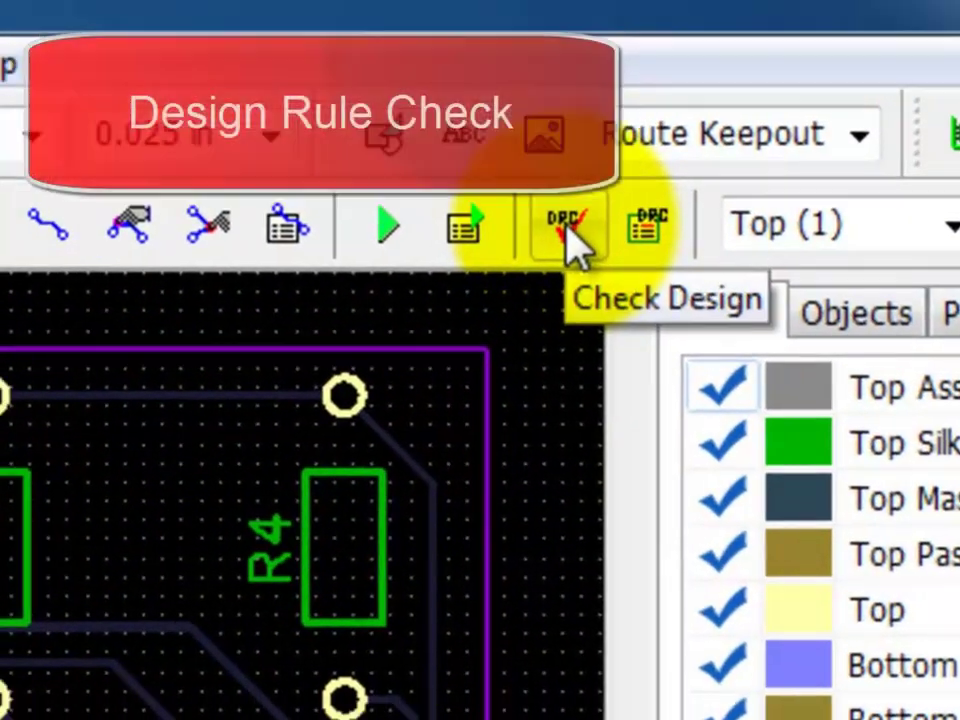
click(566, 226)
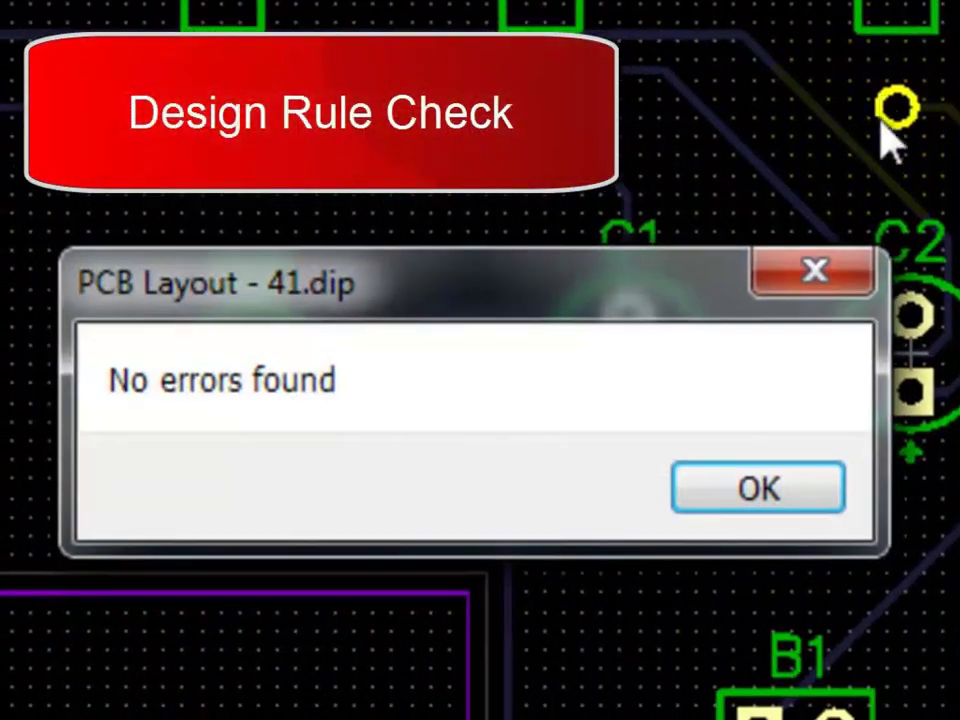
Dismiss the no-errors DRC report and apply the White Background colour template.
click(772, 490)
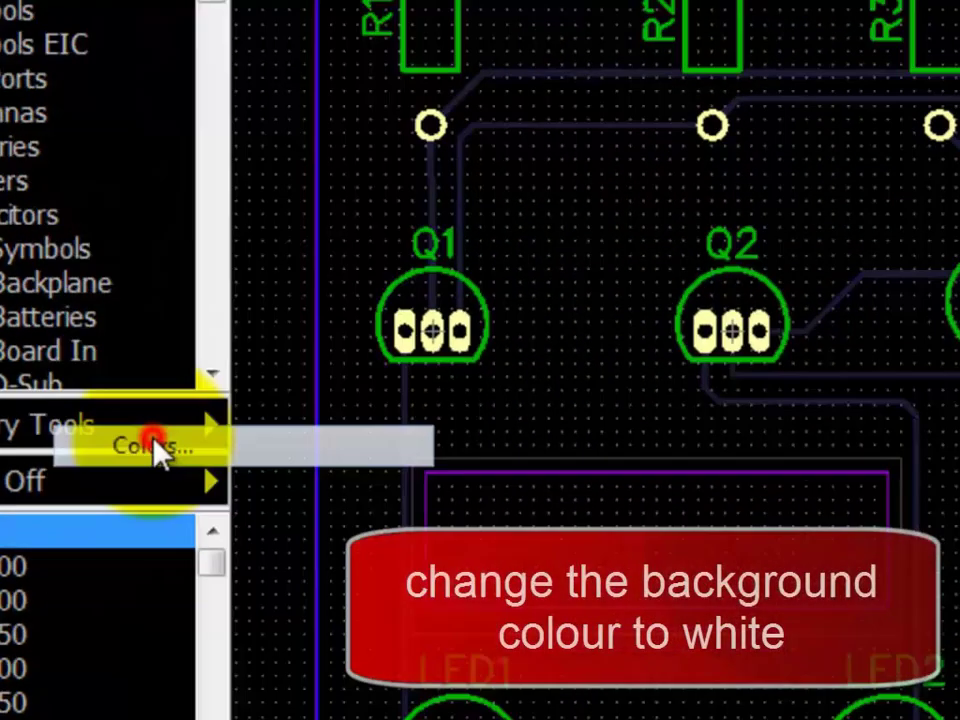
click(155, 447)
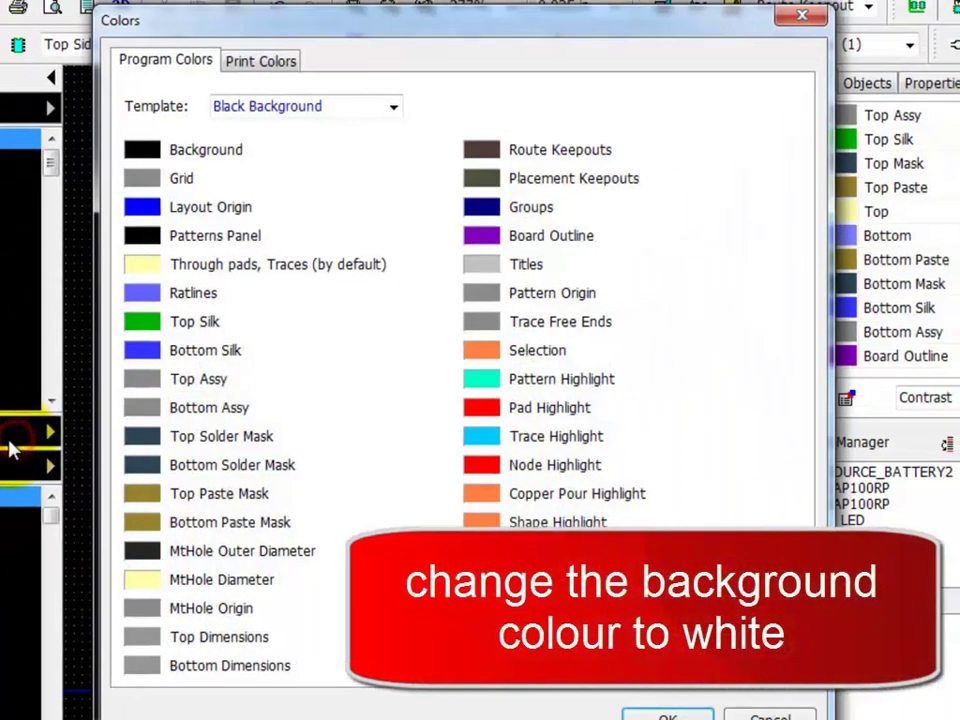
click(395, 110)
click(360, 127)
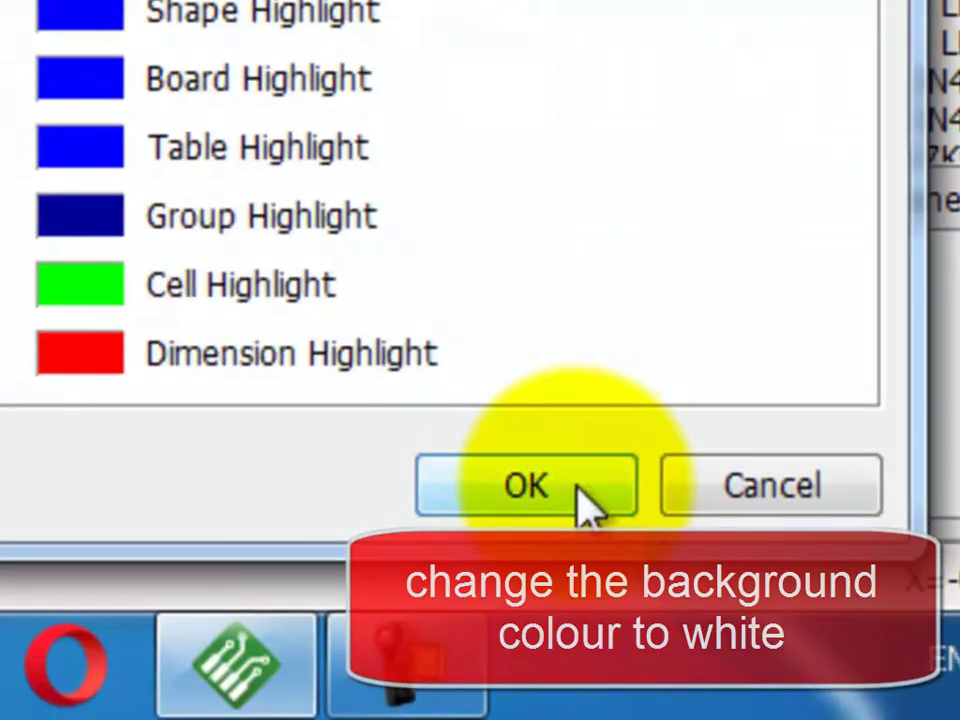
click(635, 650)
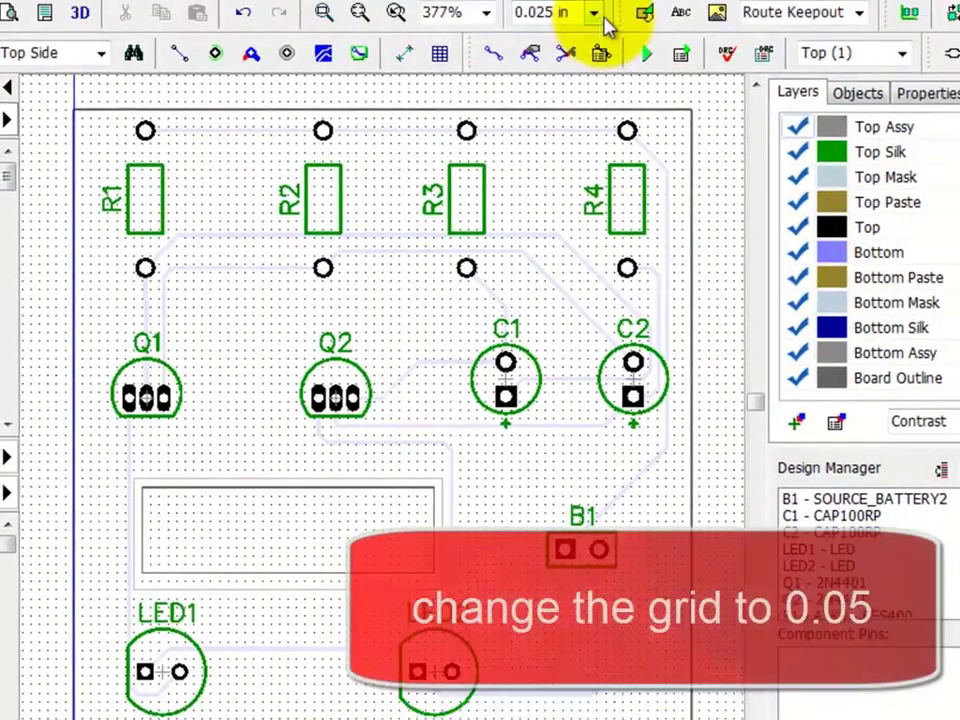
Reset the grid to 0.05 in, colour the Bottom layer red, and make Bottom active.
click(603, 66)
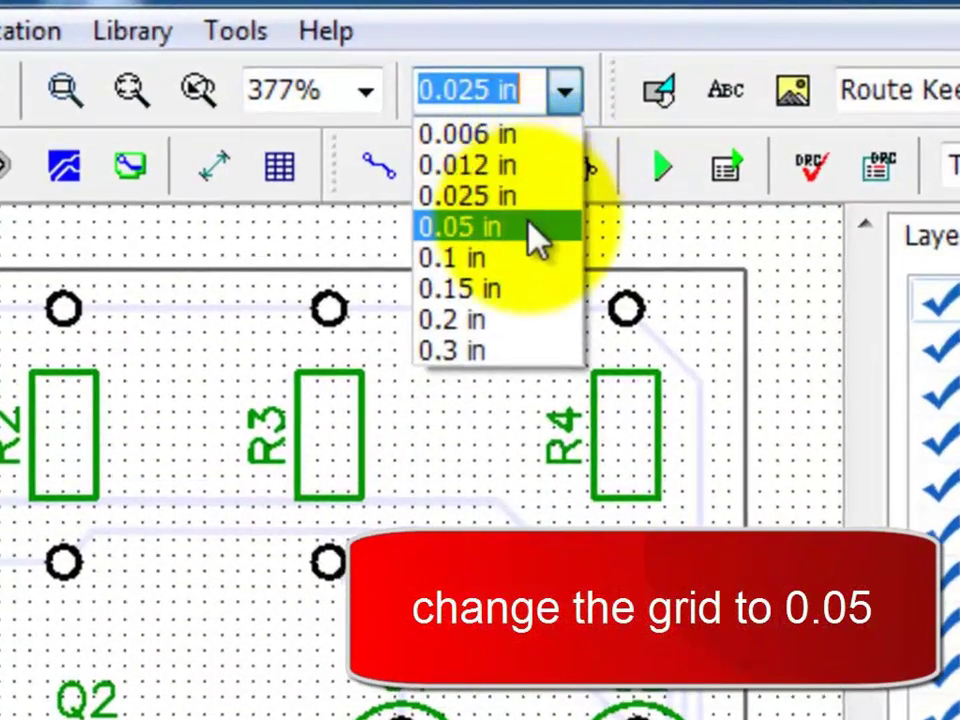
click(583, 143)
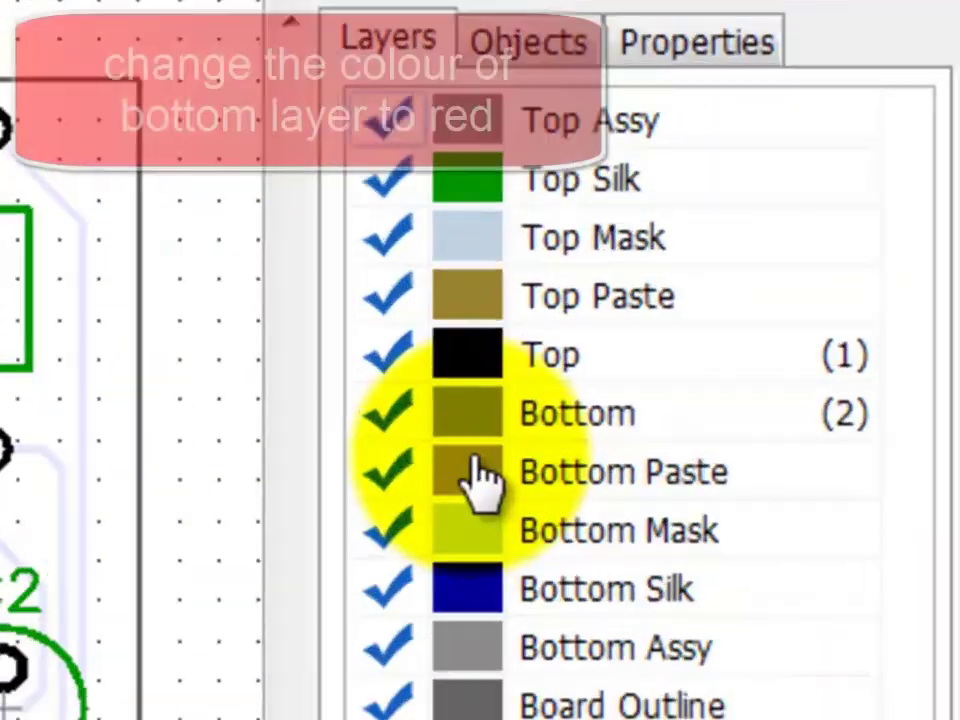
click(467, 412)
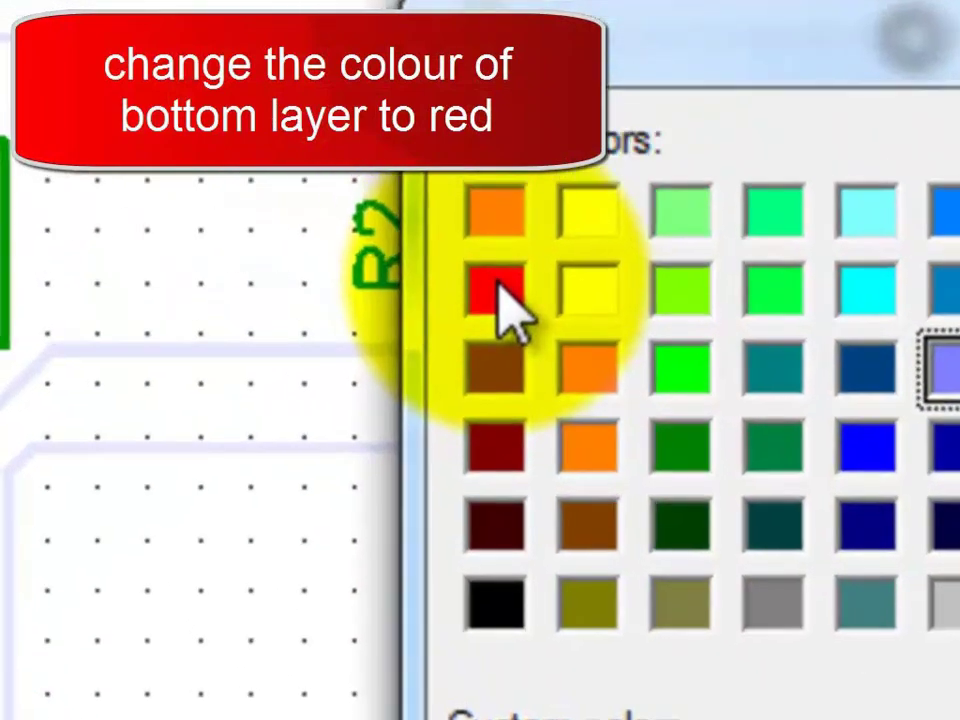
click(327, 218)
click(456, 558)
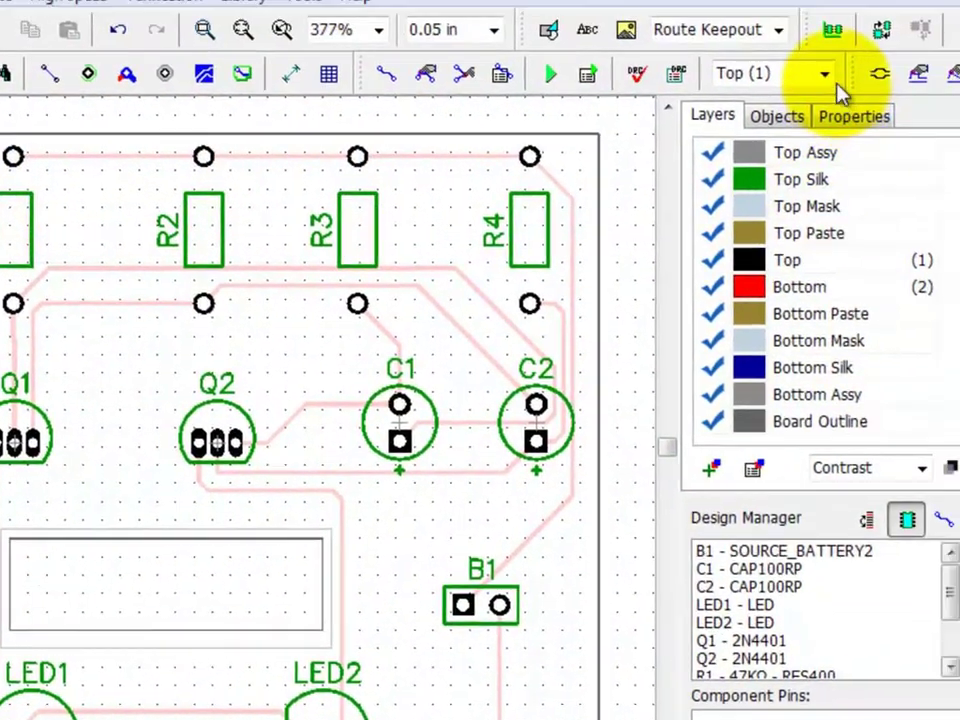
click(840, 75)
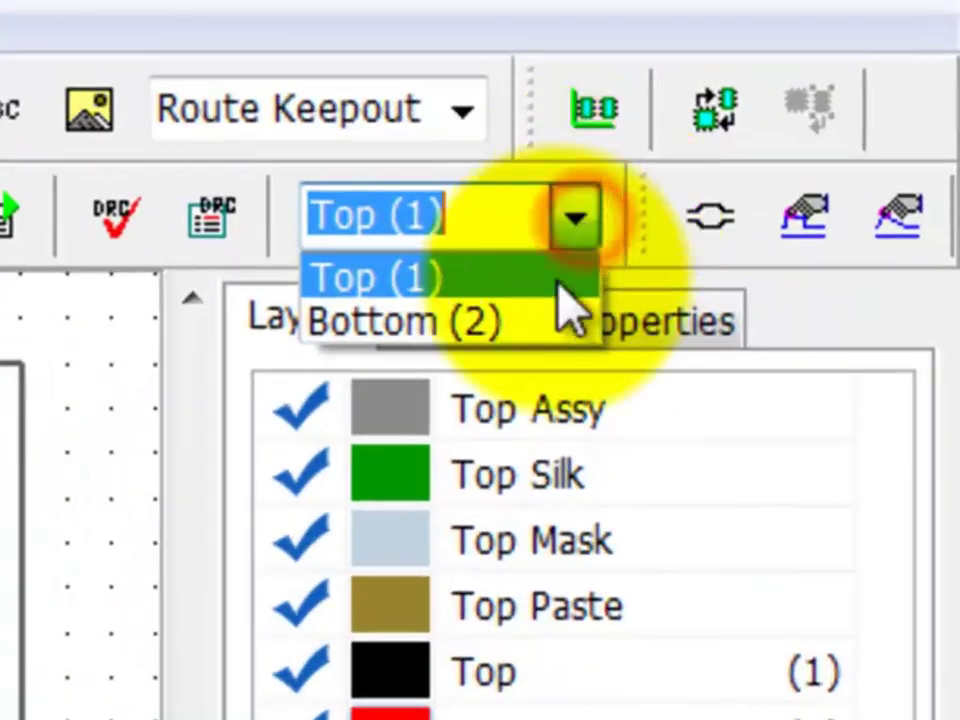
click(560, 330)
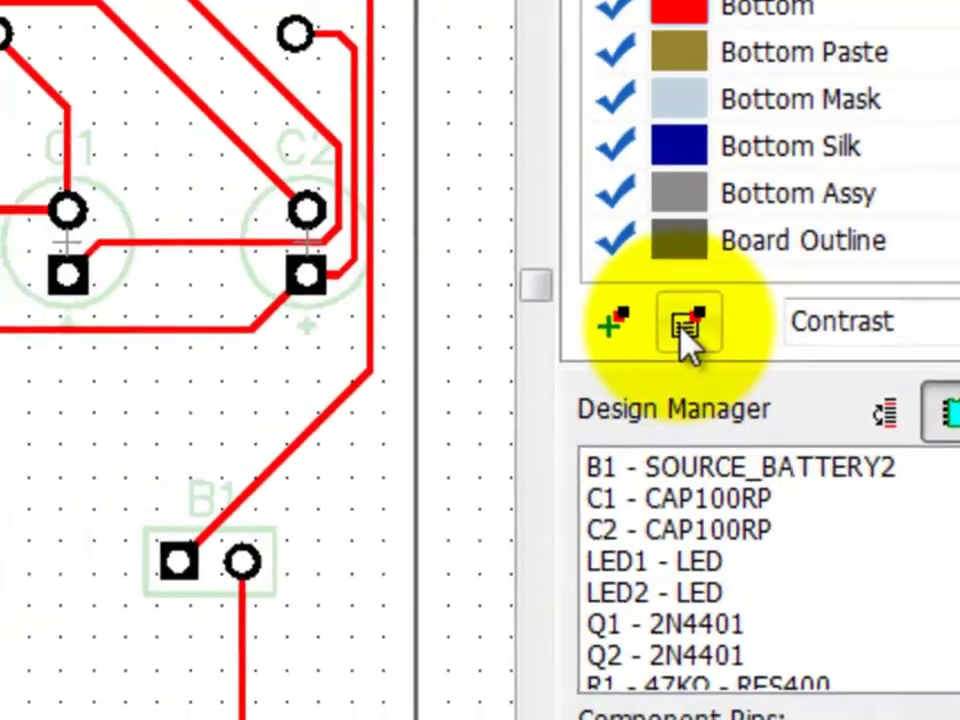
Try adding an Inner 1 signal layer, then cancel after the upgrade warning.
click(641, 315)
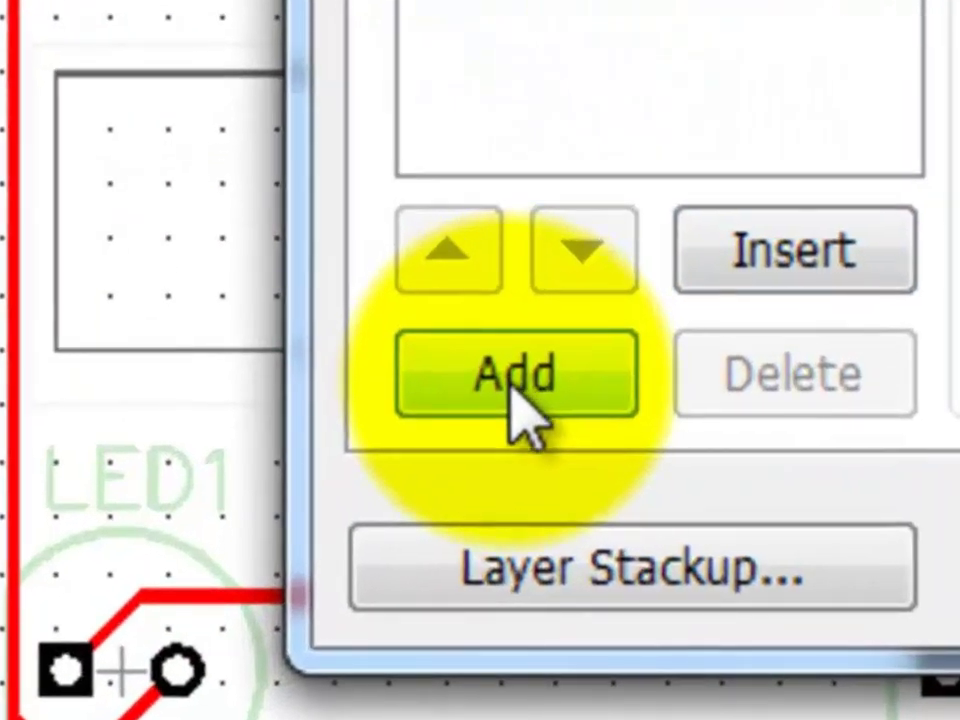
click(512, 387)
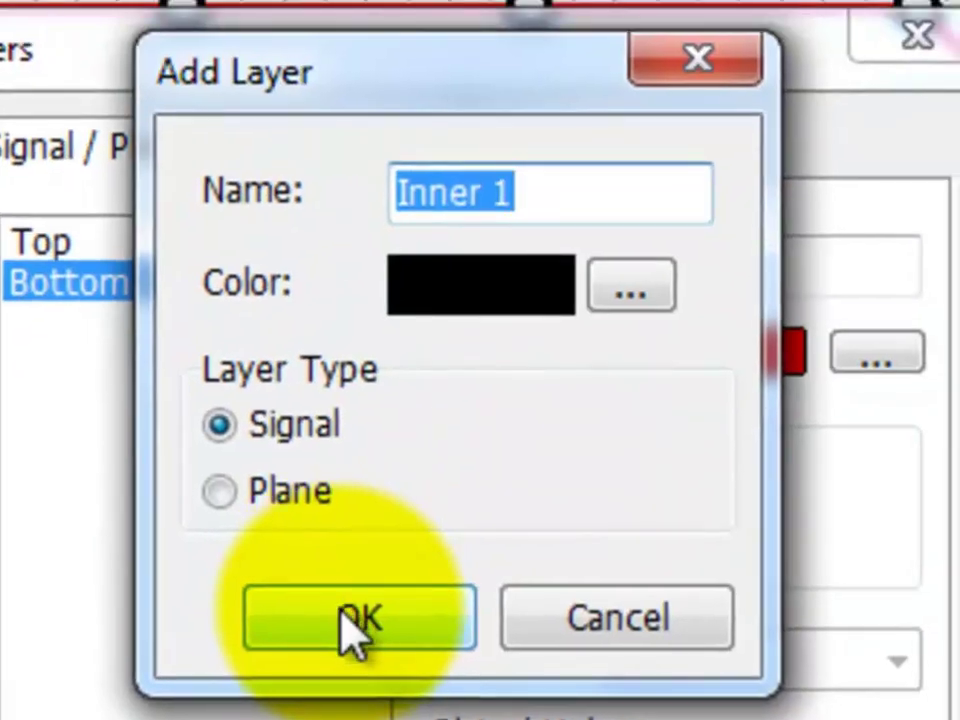
click(342, 612)
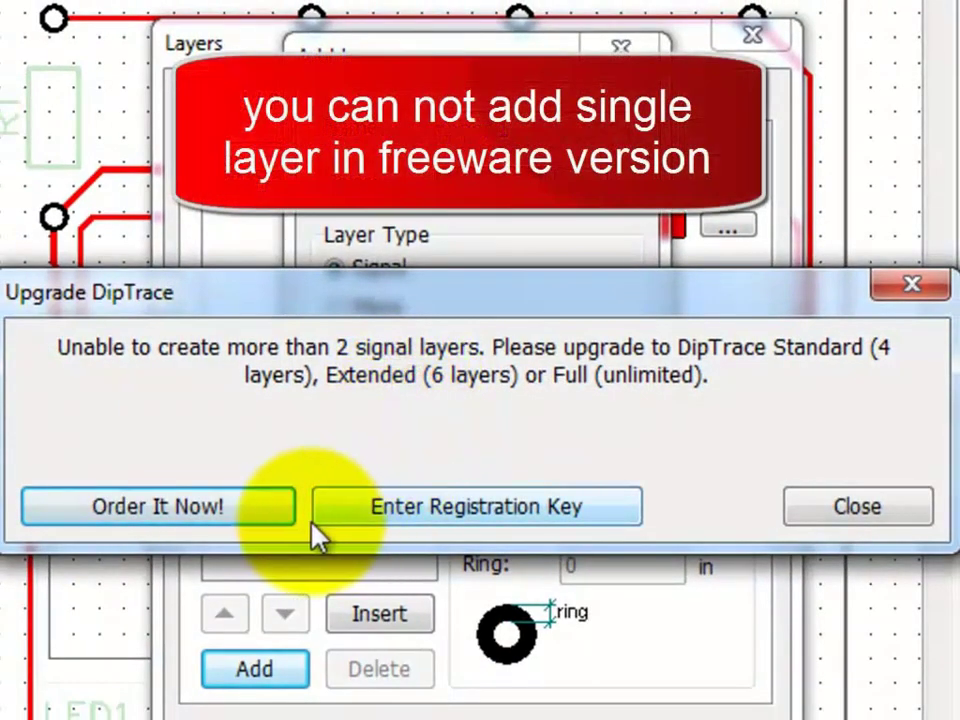
click(850, 520)
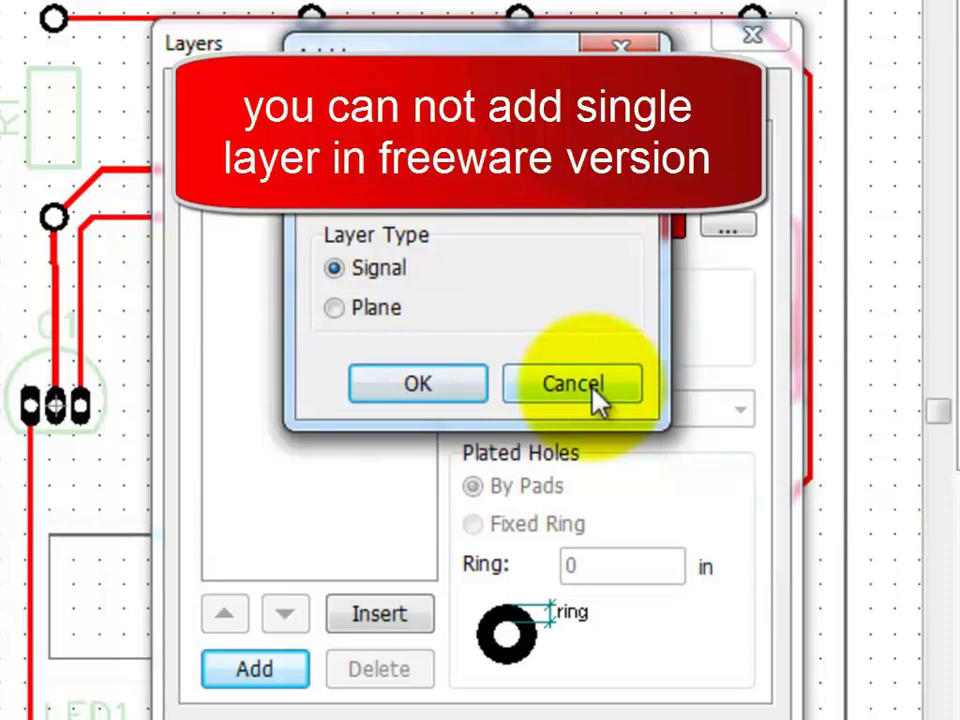
click(596, 395)
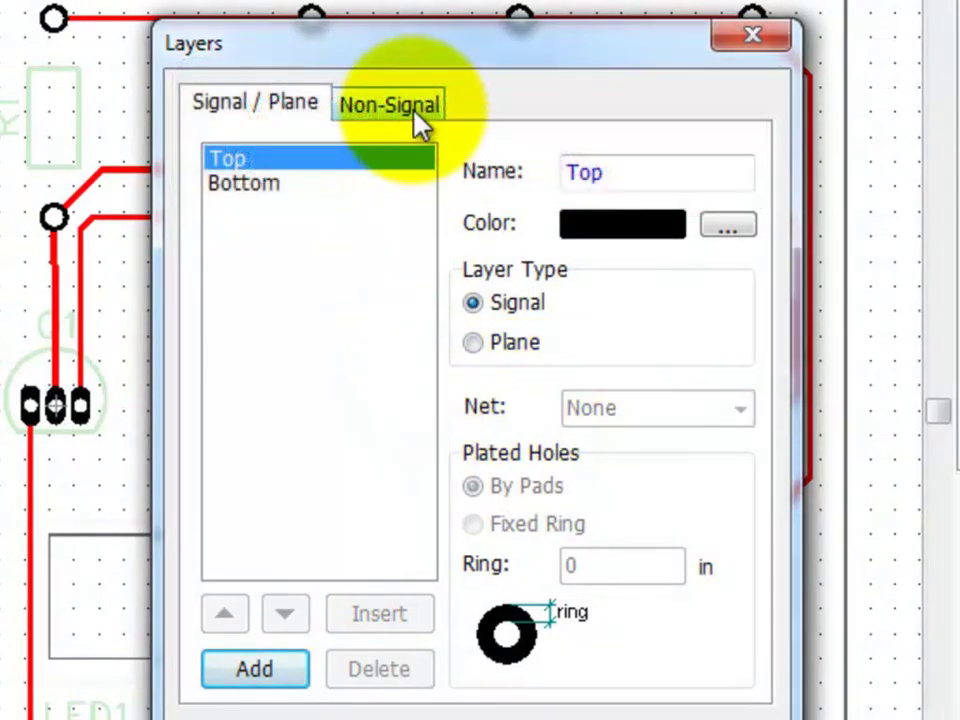
Make Top a plane layer, add Inner 1, and rename it Tutorial Layrer.
click(414, 110)
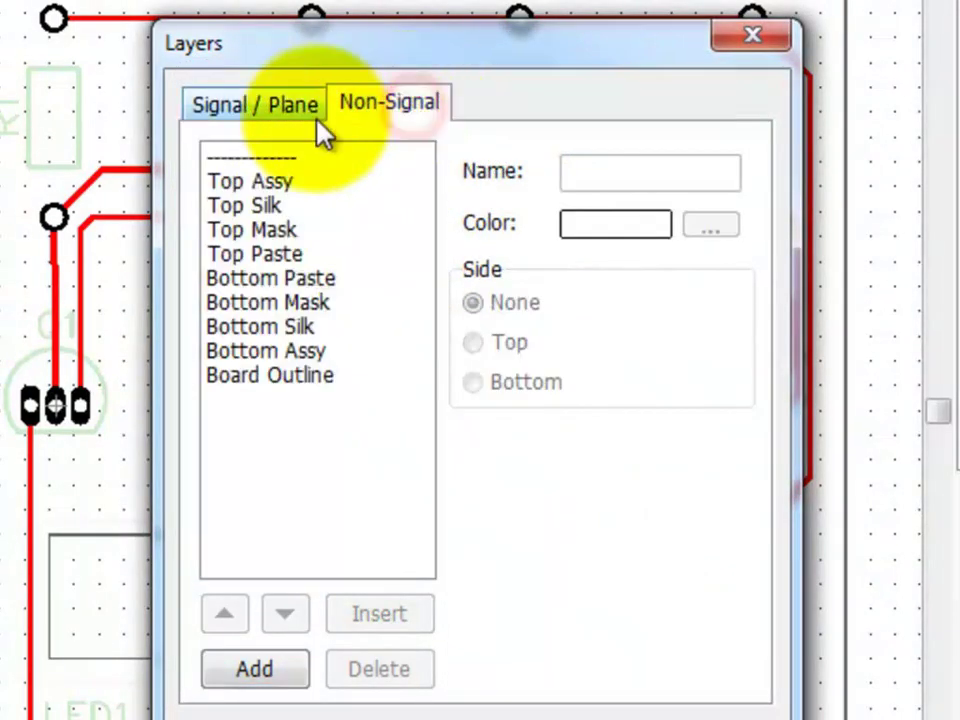
click(282, 112)
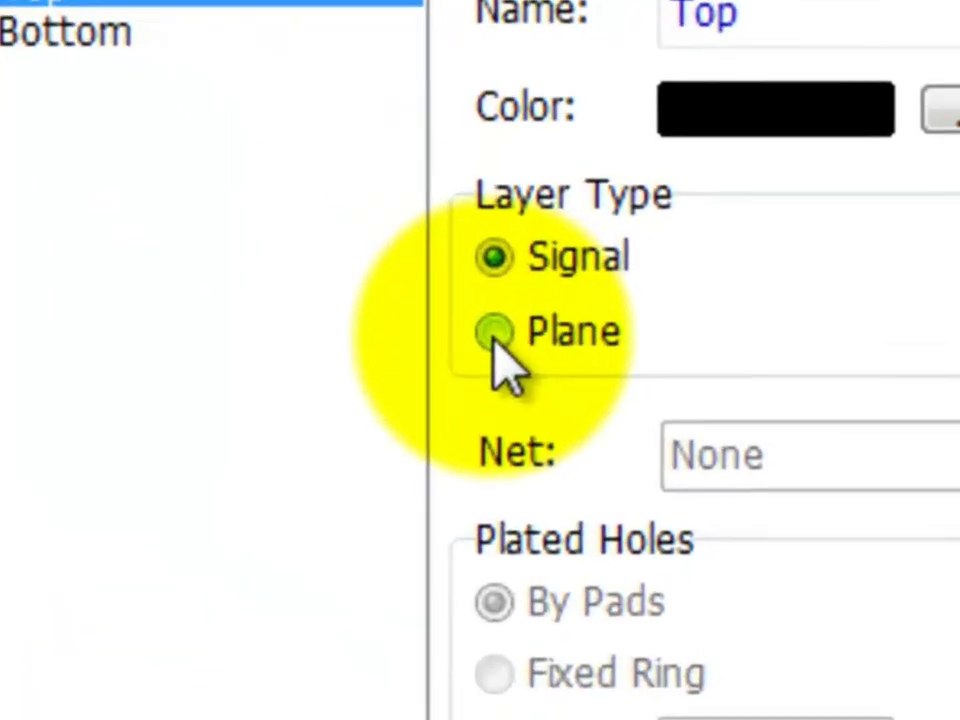
click(489, 338)
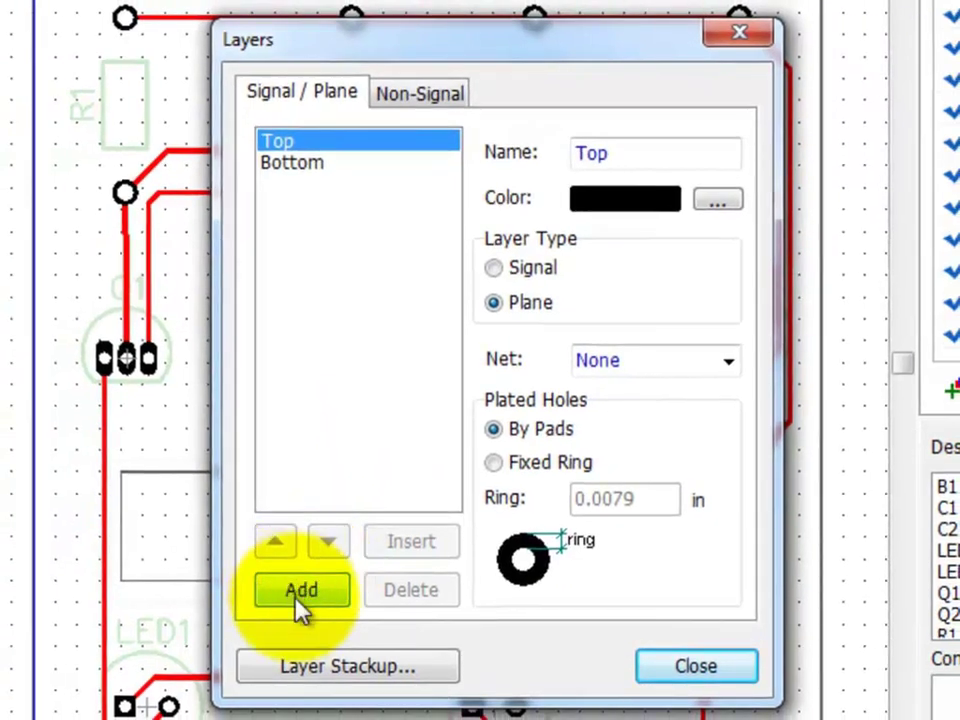
click(299, 600)
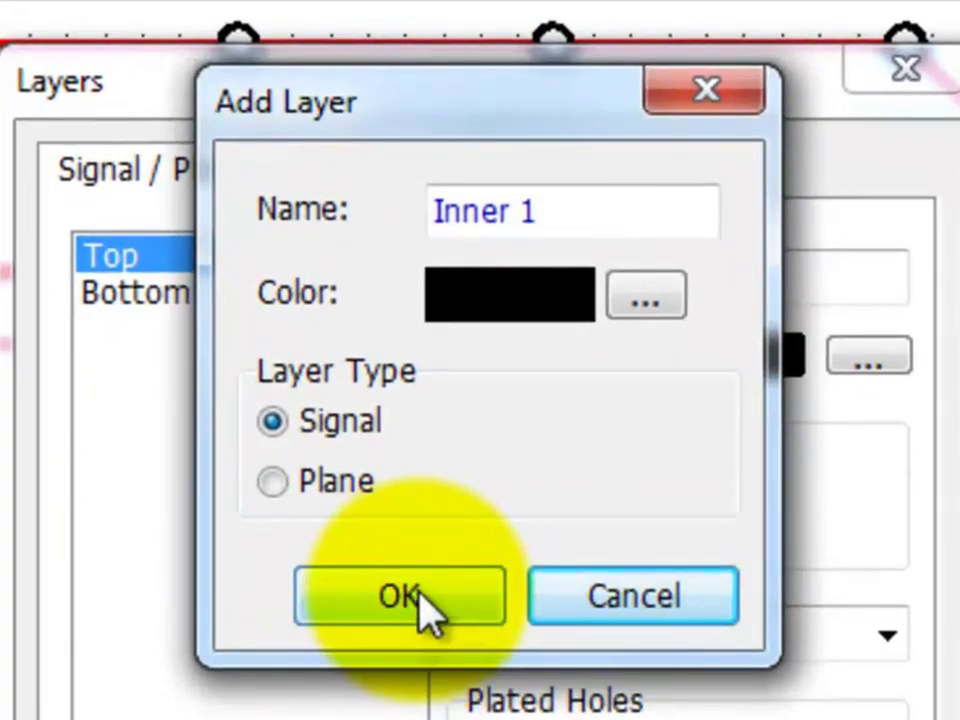
click(422, 603)
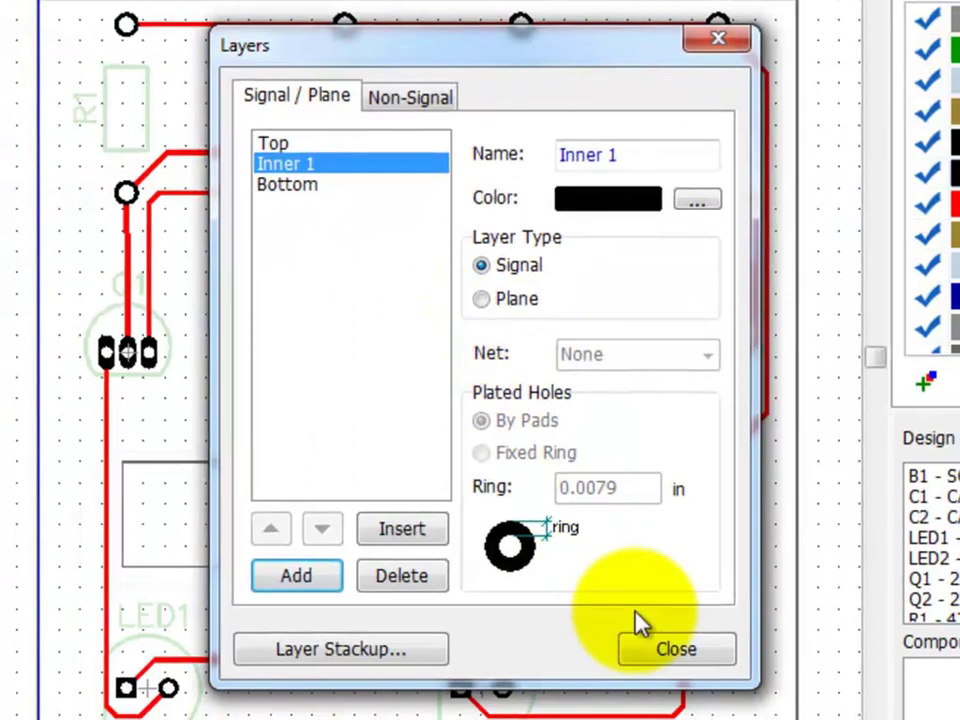
double_click(665, 155)
text(Tutorial Layrer)
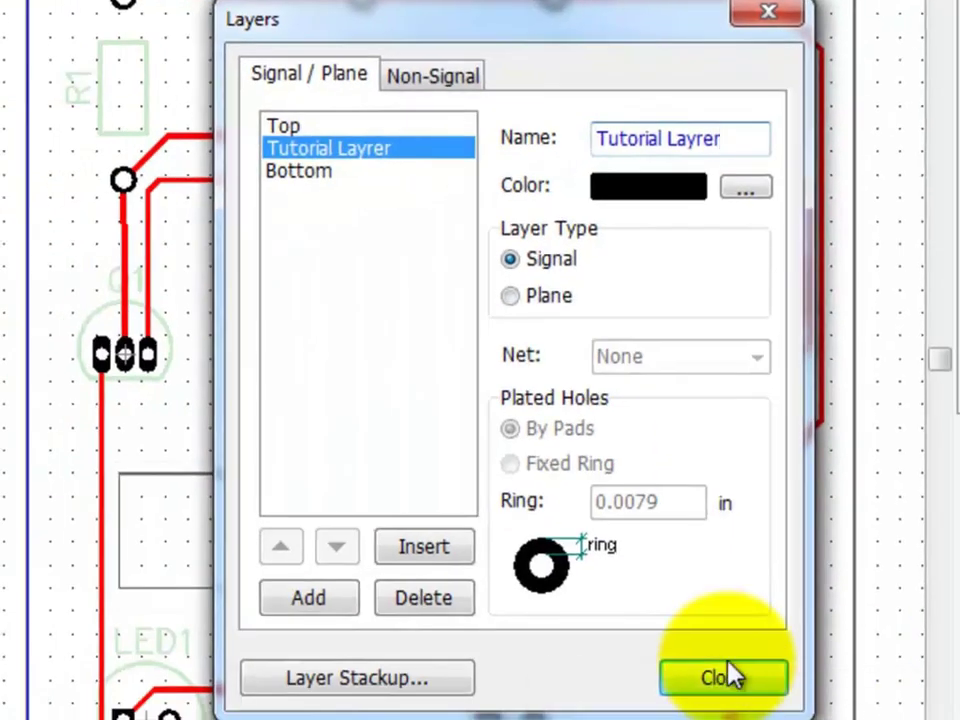
click(735, 680)
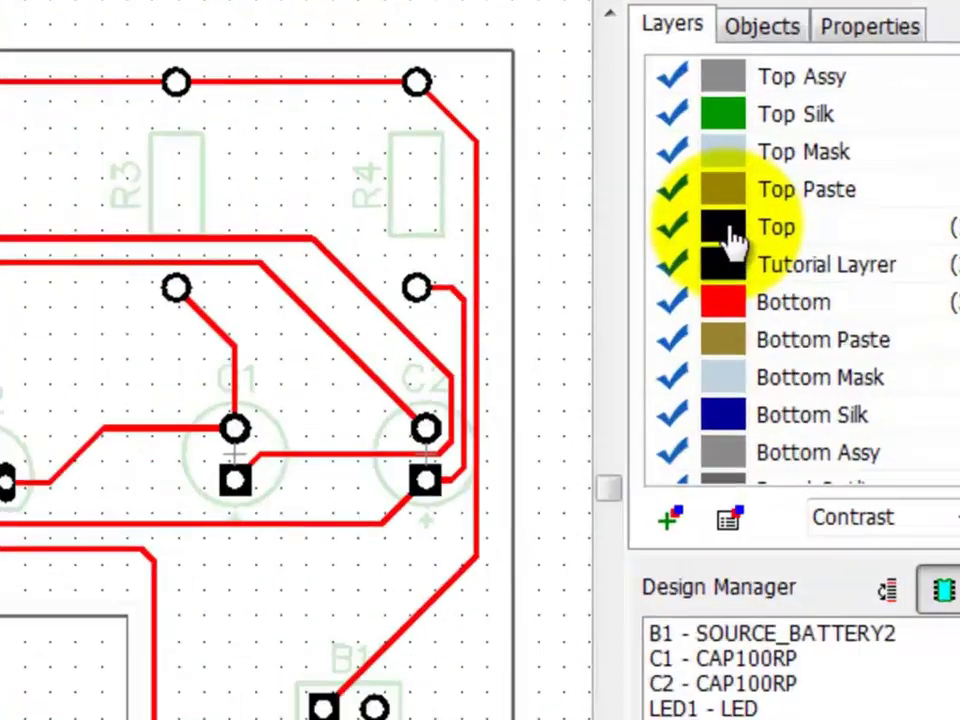
Colour the Top layer orange.
click(728, 236)
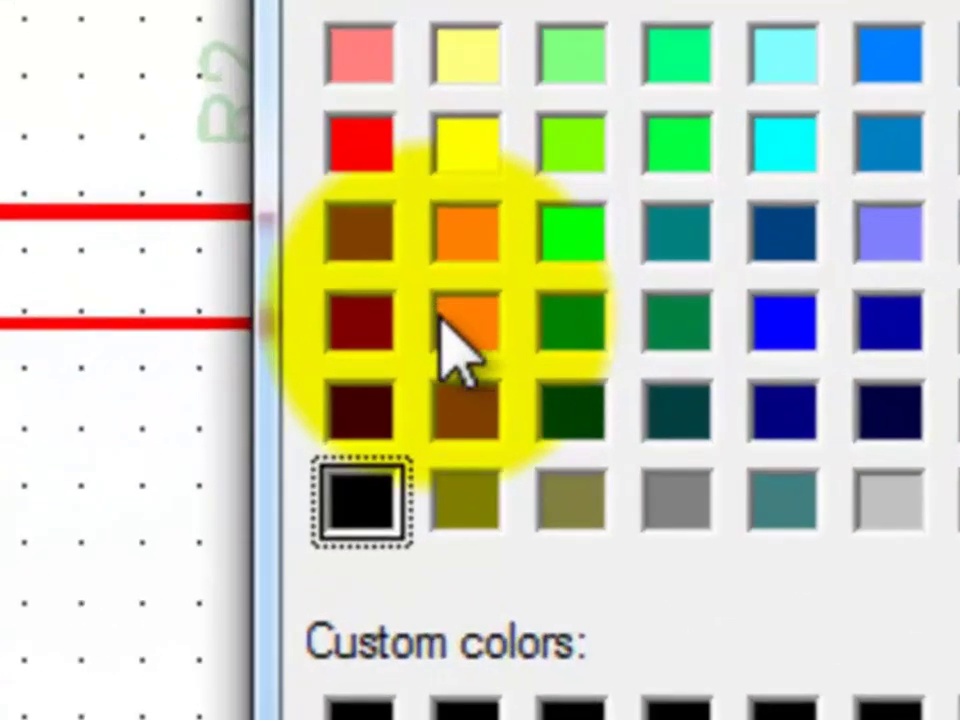
click(450, 322)
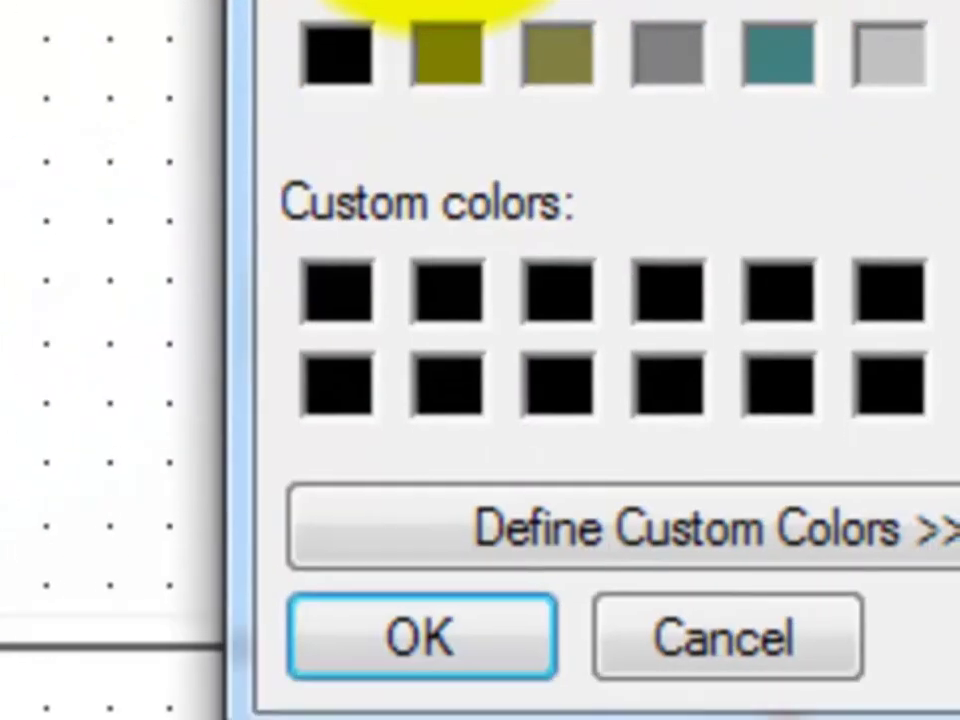
click(386, 548)
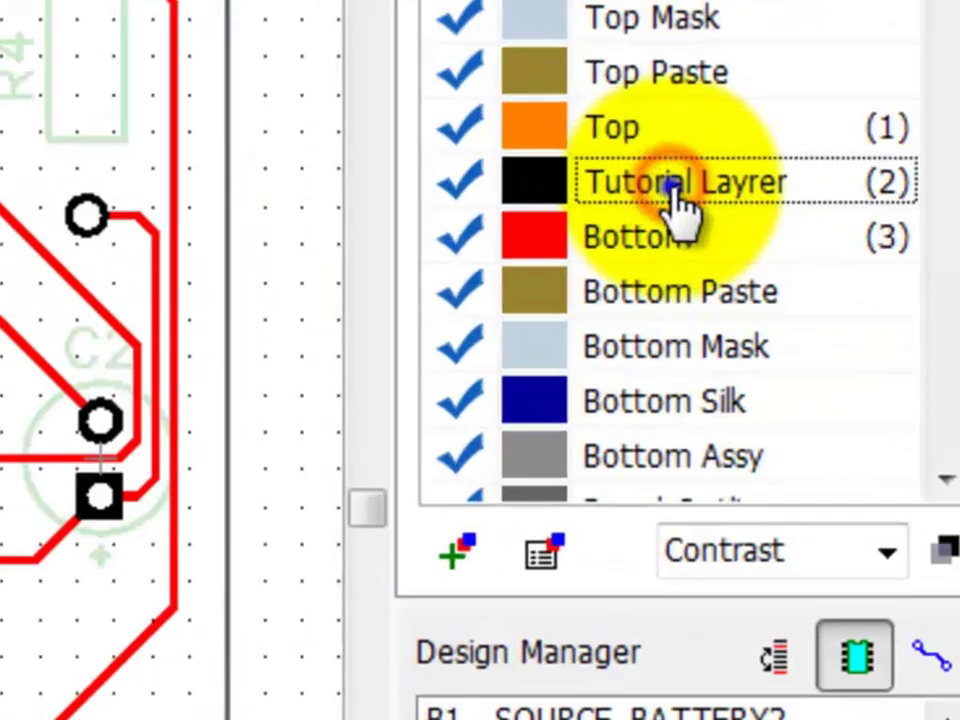
Insert a new layer next to Tutorial Layrer and name it Tutorial Layer 2.
right_click(946, 187)
click(645, 322)
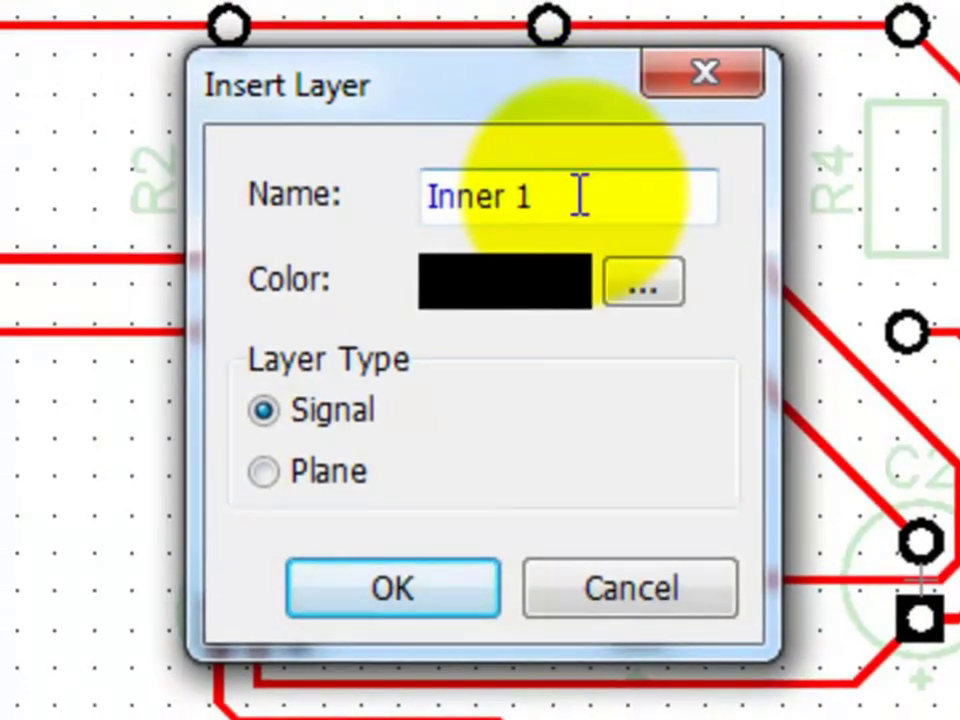
drag(573, 197, 378, 205)
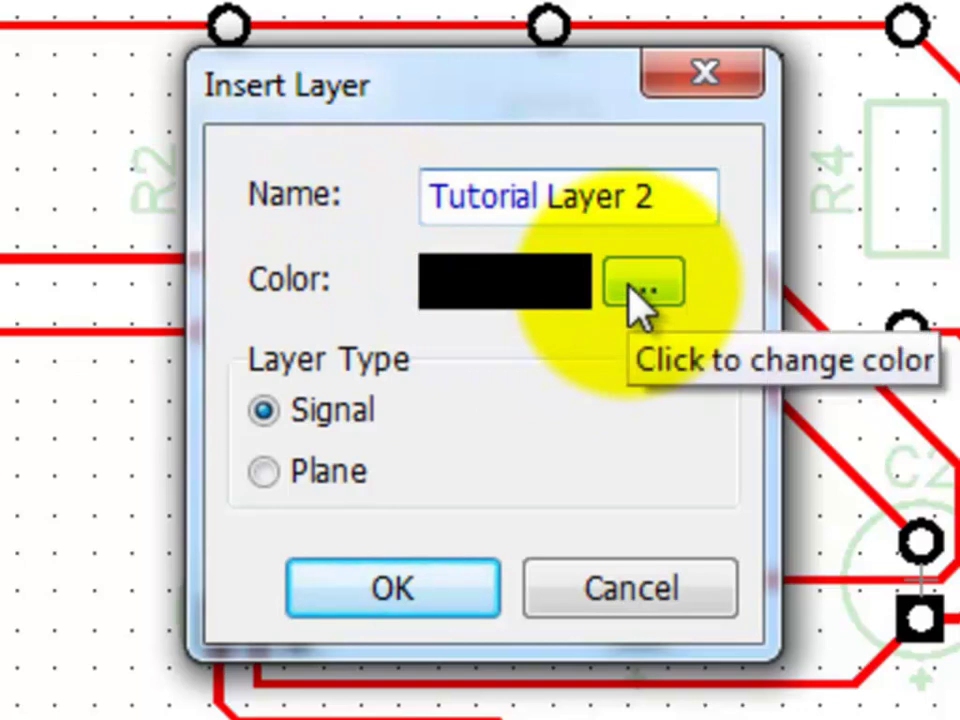
Give Tutorial Layer 2 a bright green colour and insert it as a plane layer.
click(634, 290)
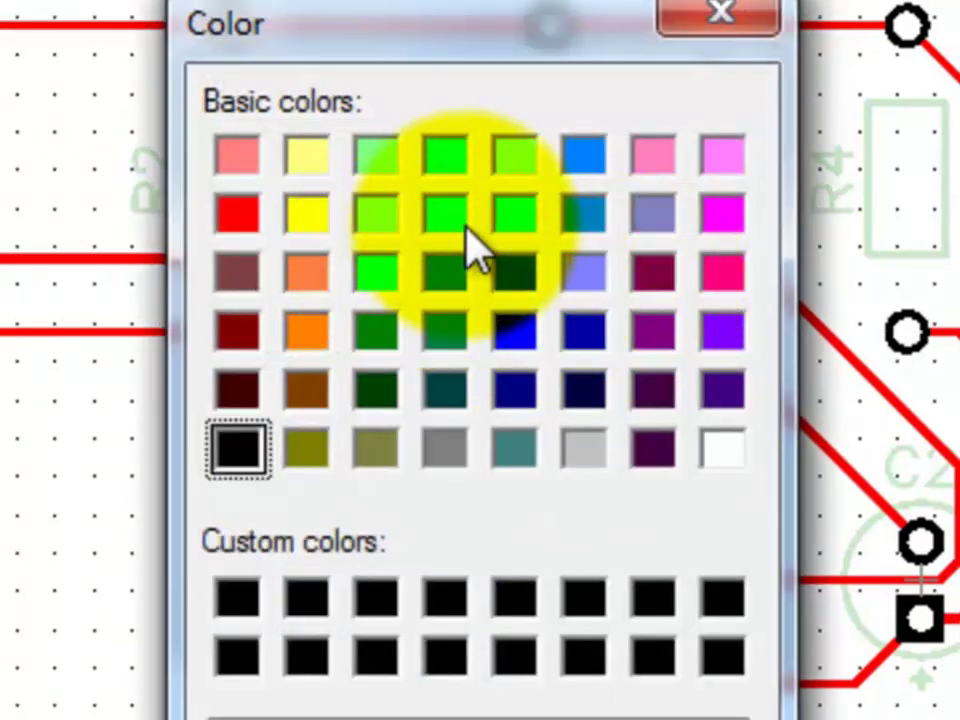
click(385, 275)
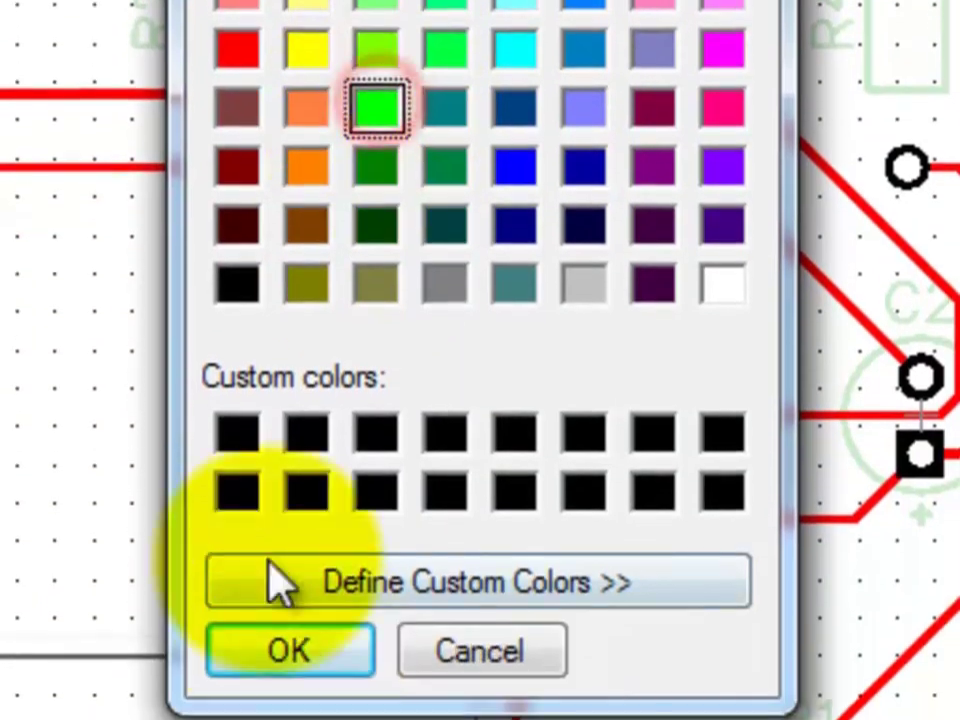
click(298, 658)
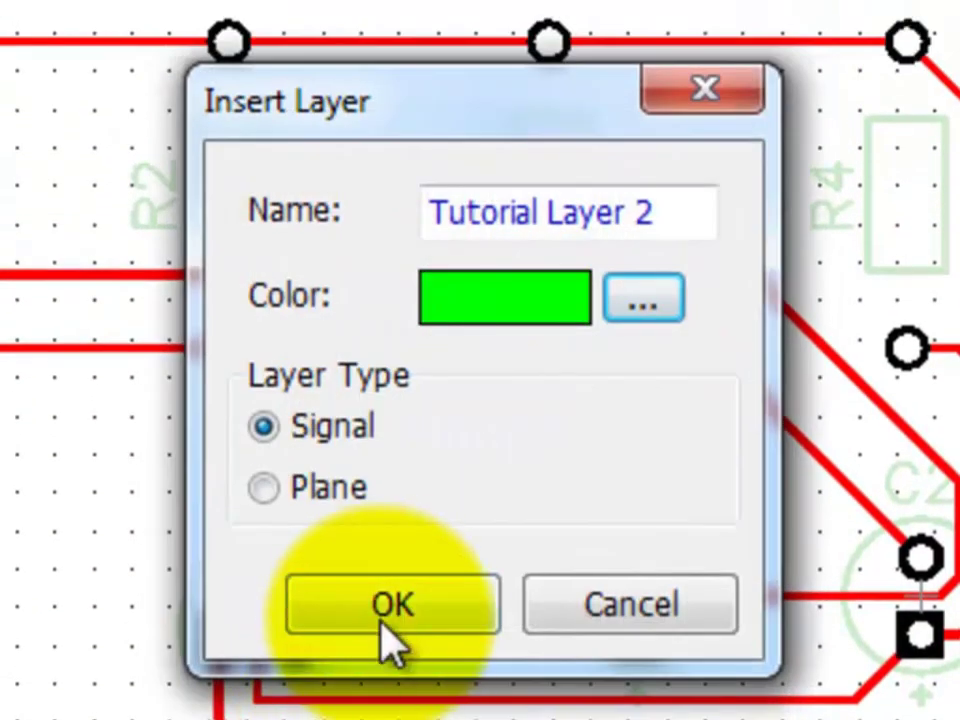
click(385, 615)
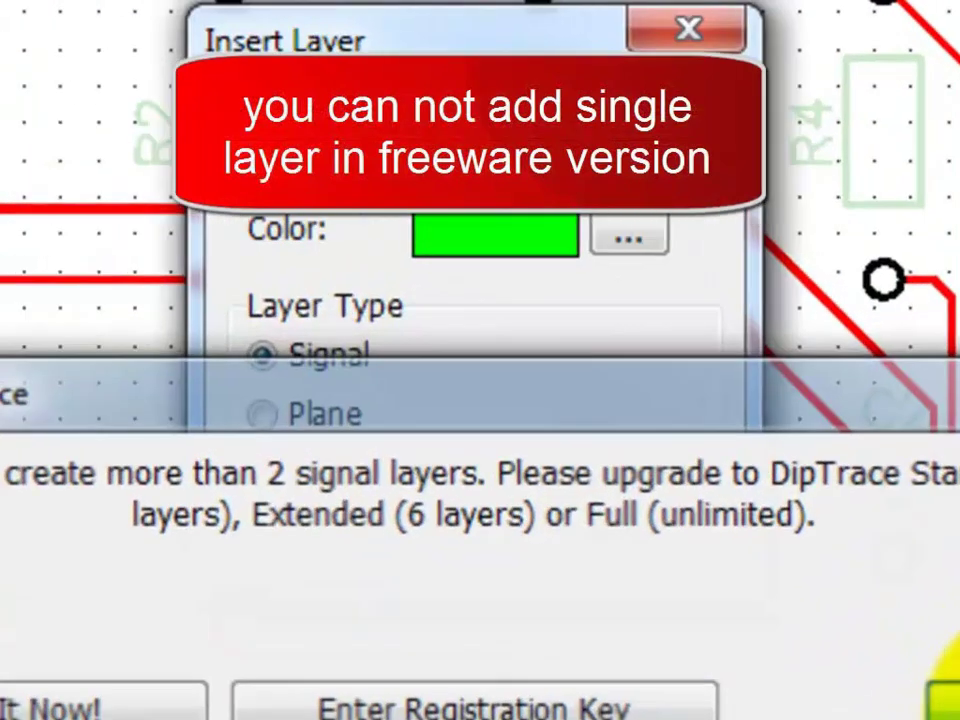
click(945, 635)
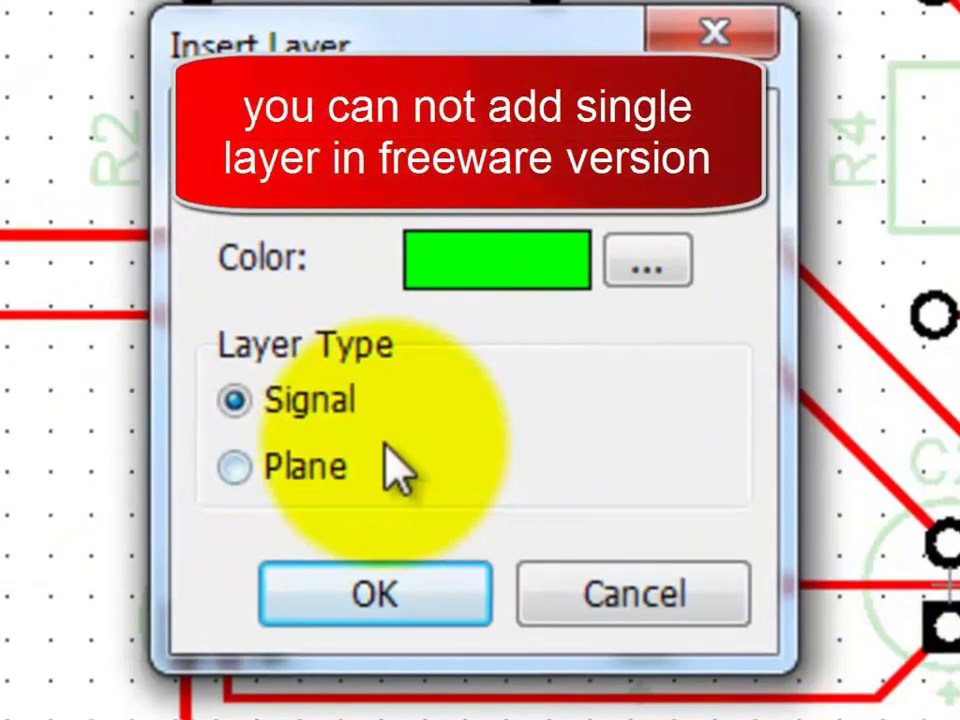
click(265, 467)
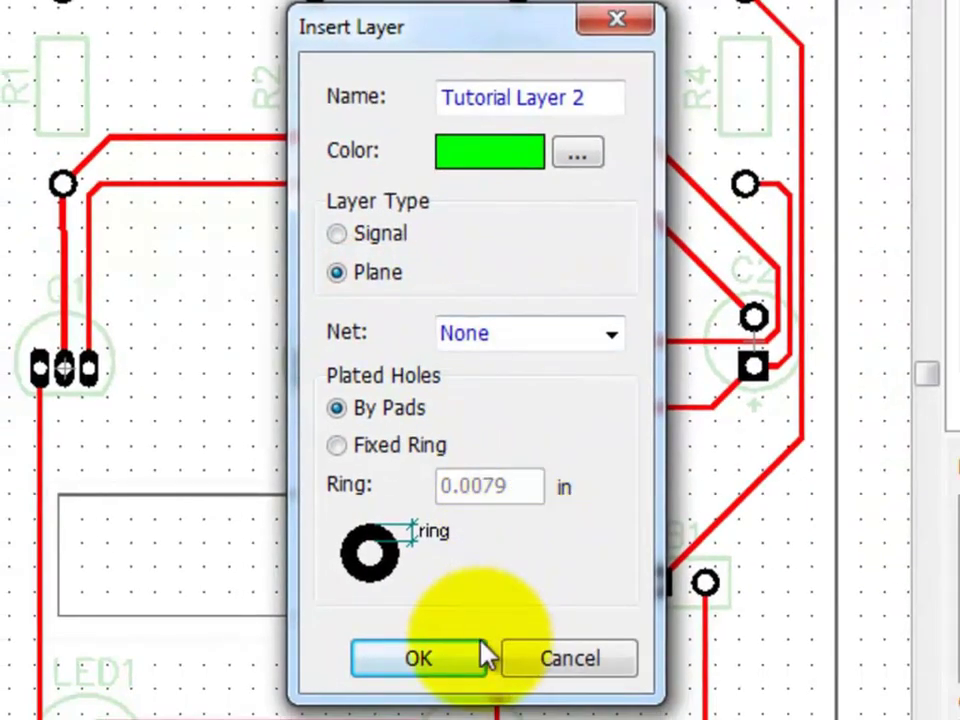
click(448, 660)
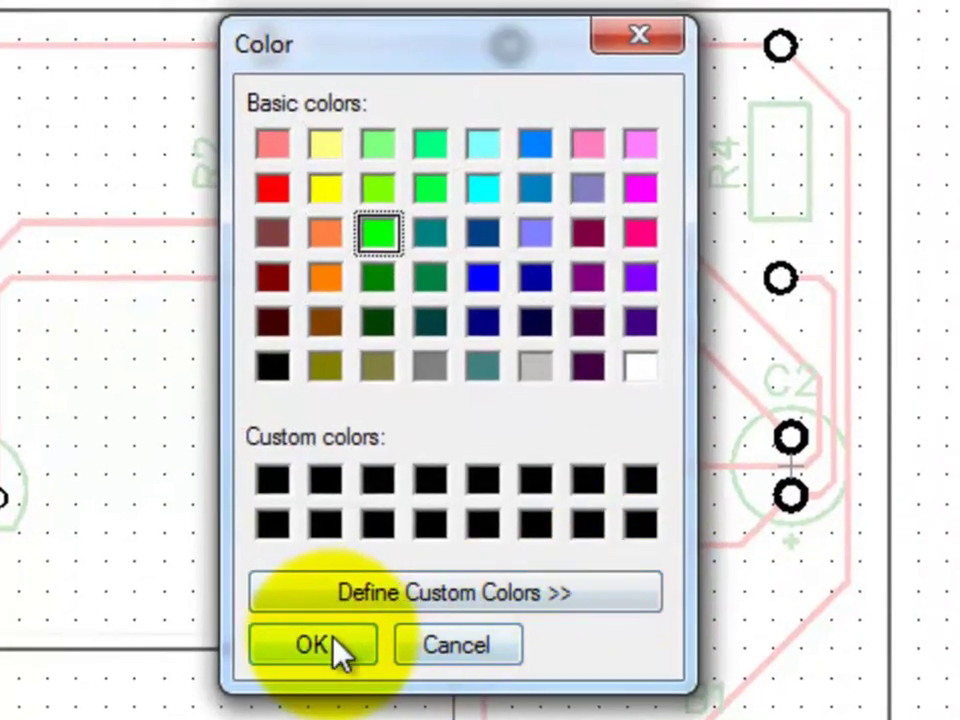
click(335, 645)
Move Tutorial Layer 2 and Tutorial Layrer up and down, keeping Tutorial Layrer third.
right_click(718, 222)
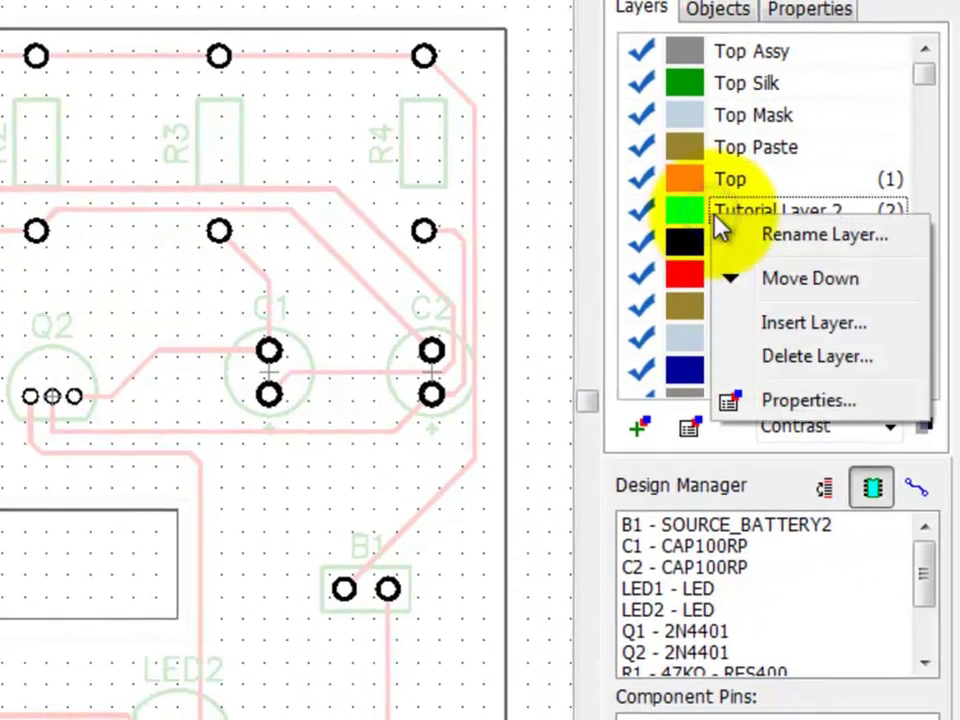
click(792, 280)
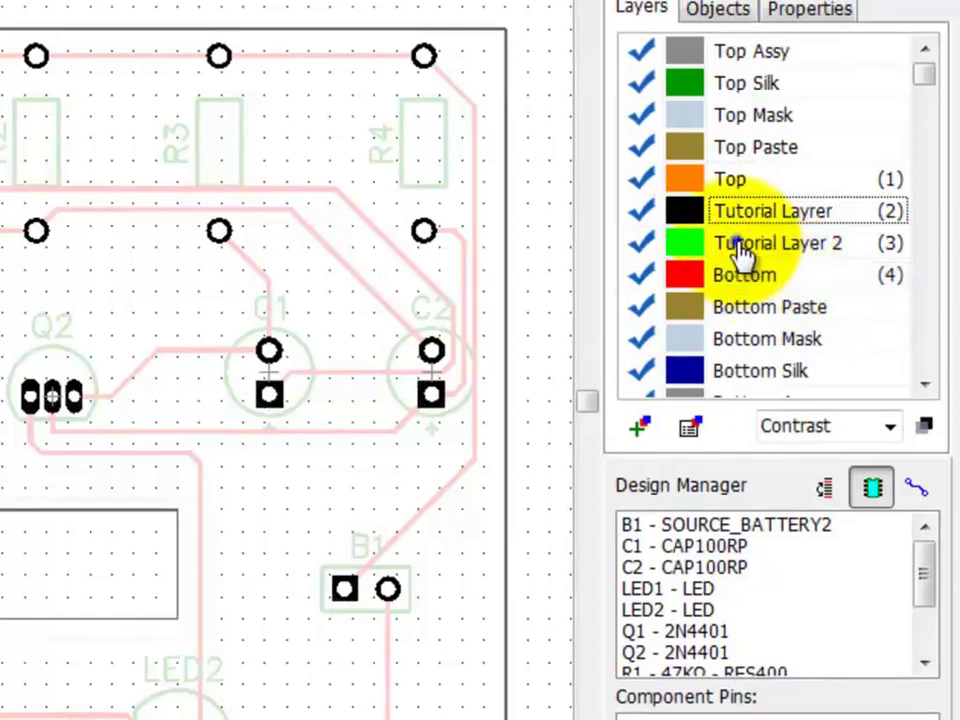
right_click(738, 250)
click(778, 308)
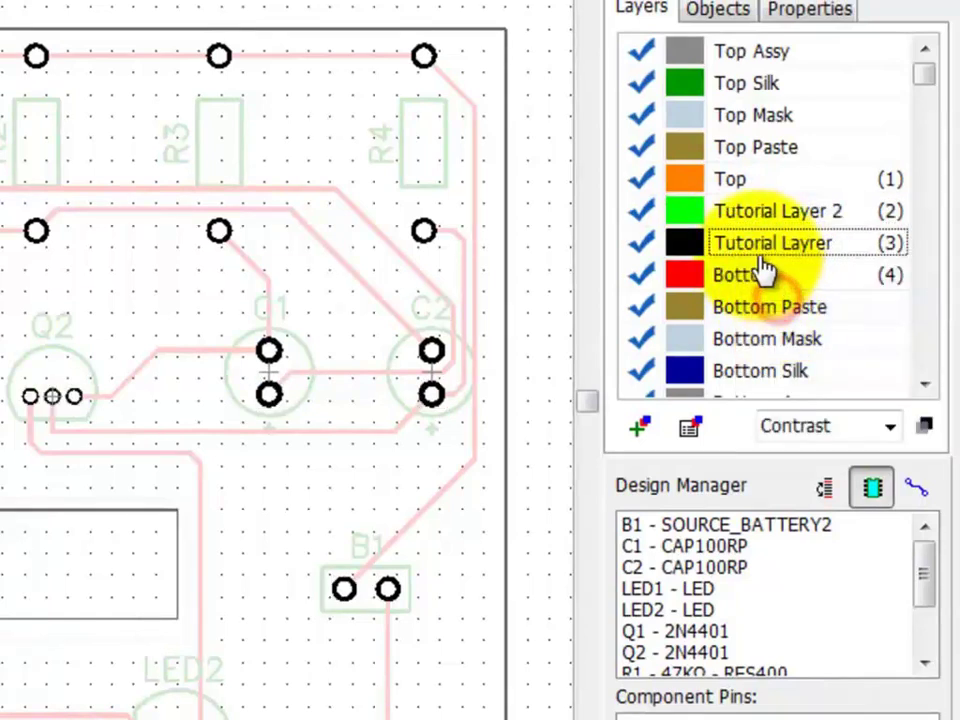
right_click(727, 248)
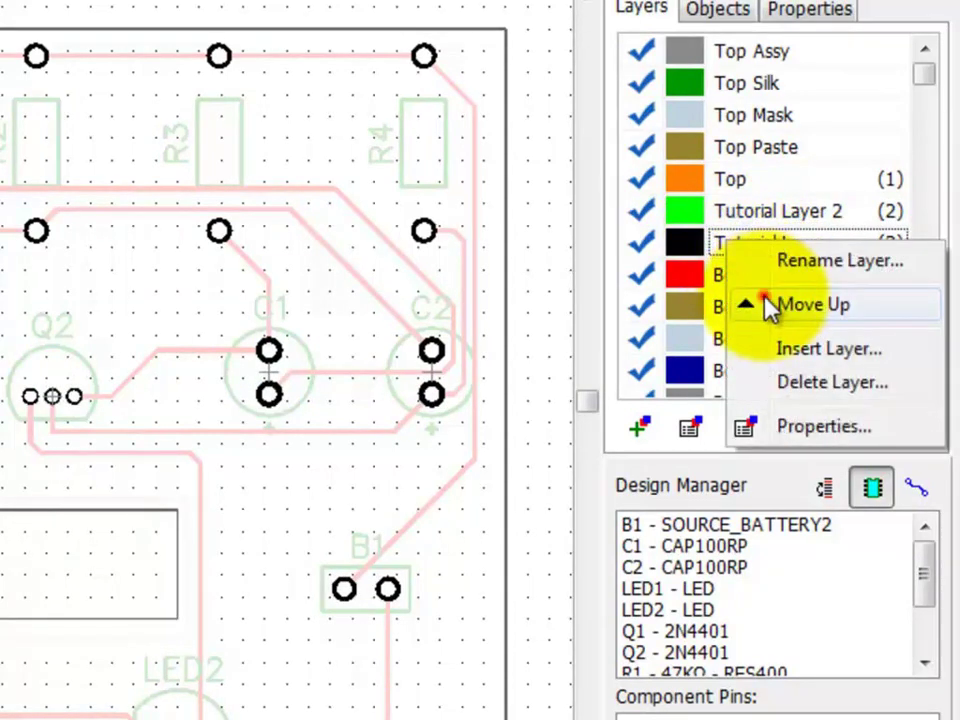
click(765, 306)
right_click(762, 228)
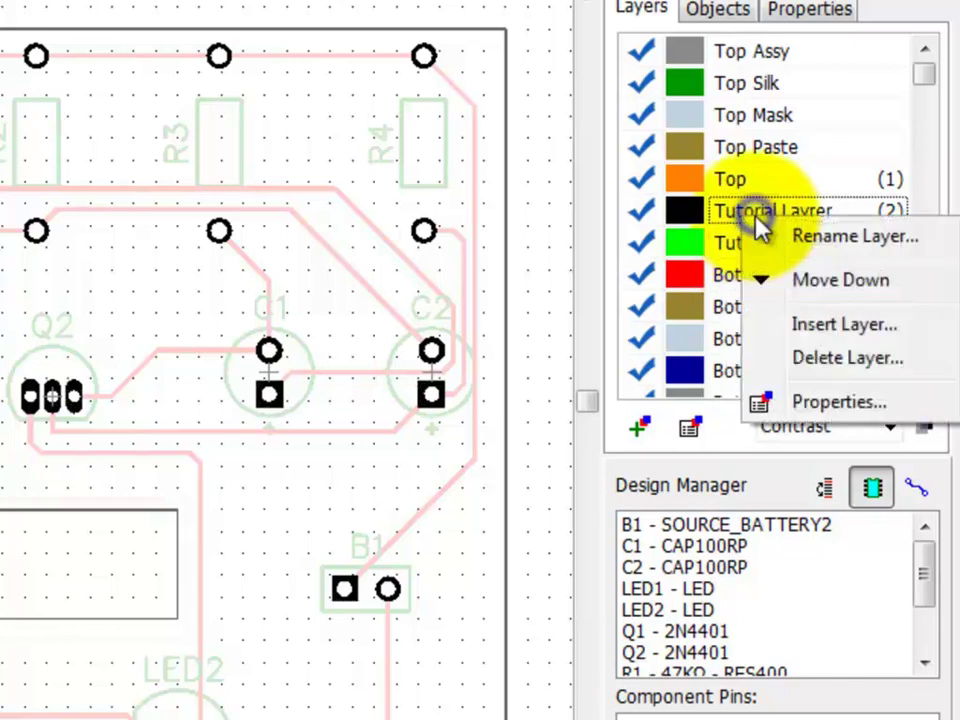
click(787, 281)
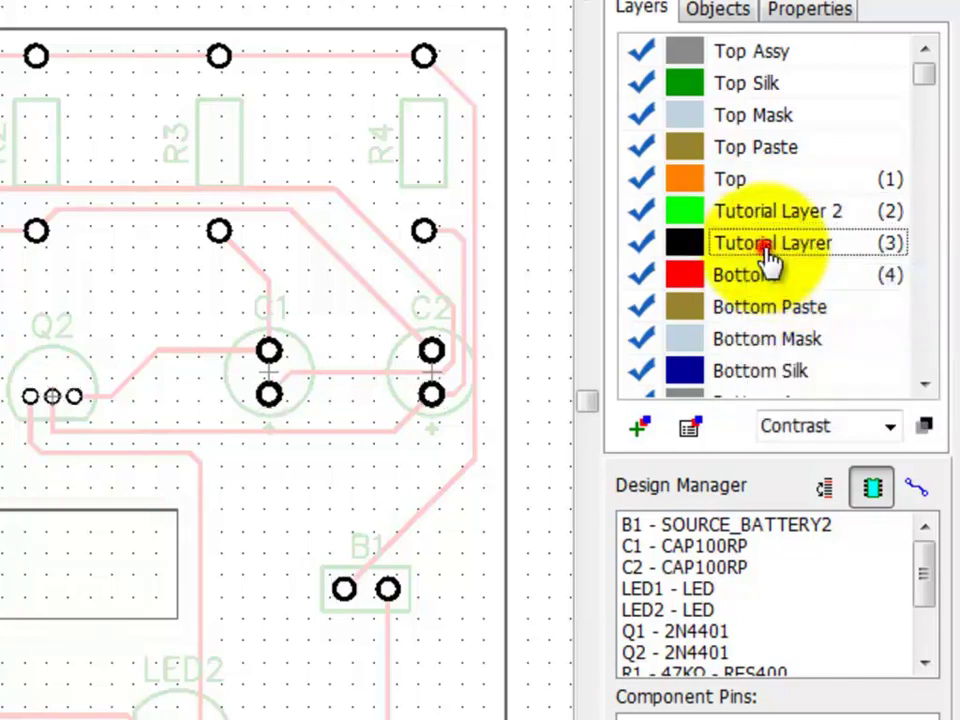
right_click(768, 258)
click(632, 430)
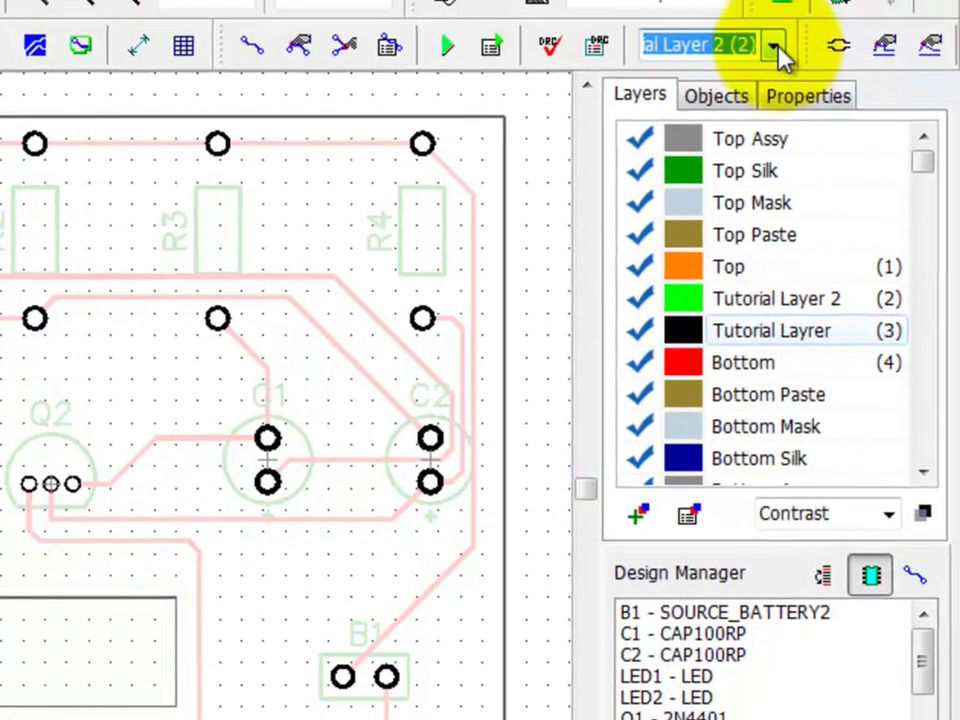
Switch the working layer through Top, Bottom, Tutorial Layer 2, ending on Tutorial Layrer (3).
click(773, 52)
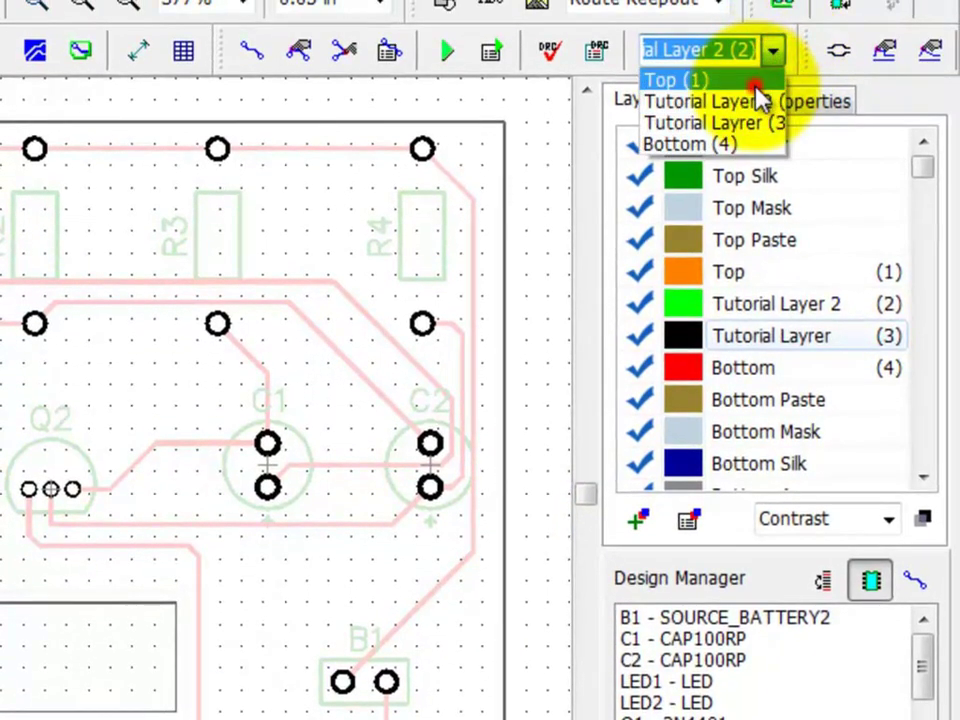
click(758, 84)
click(775, 50)
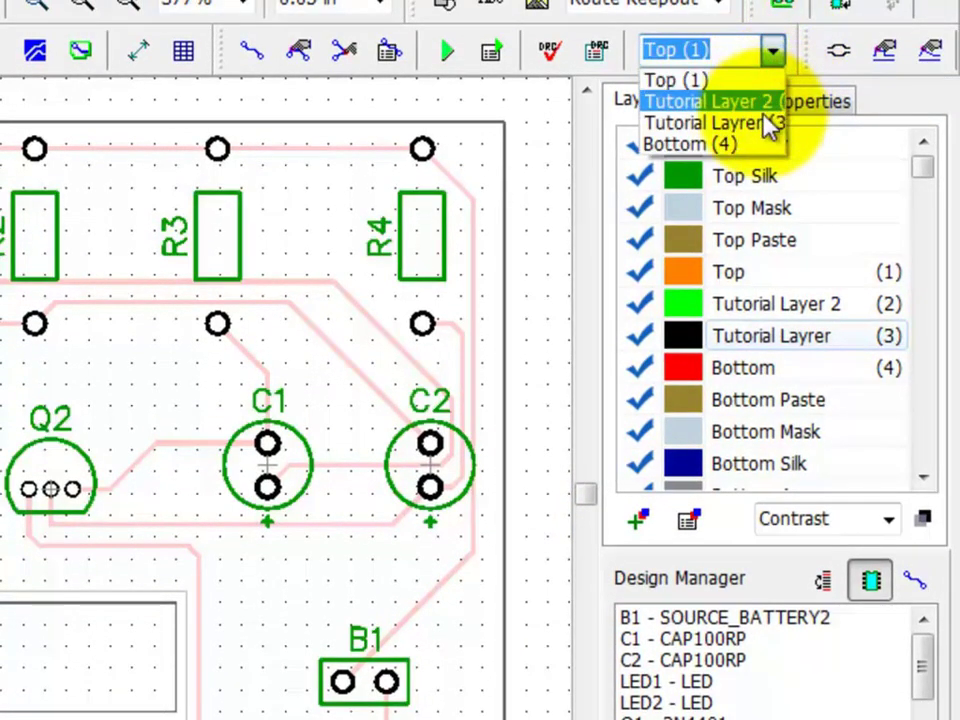
click(770, 144)
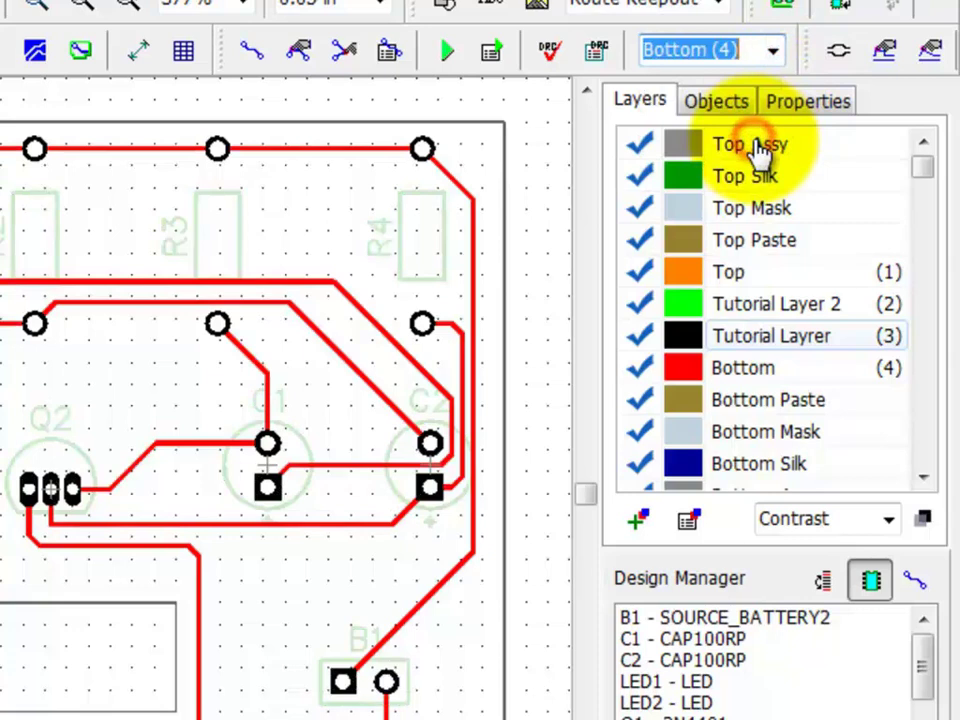
click(770, 56)
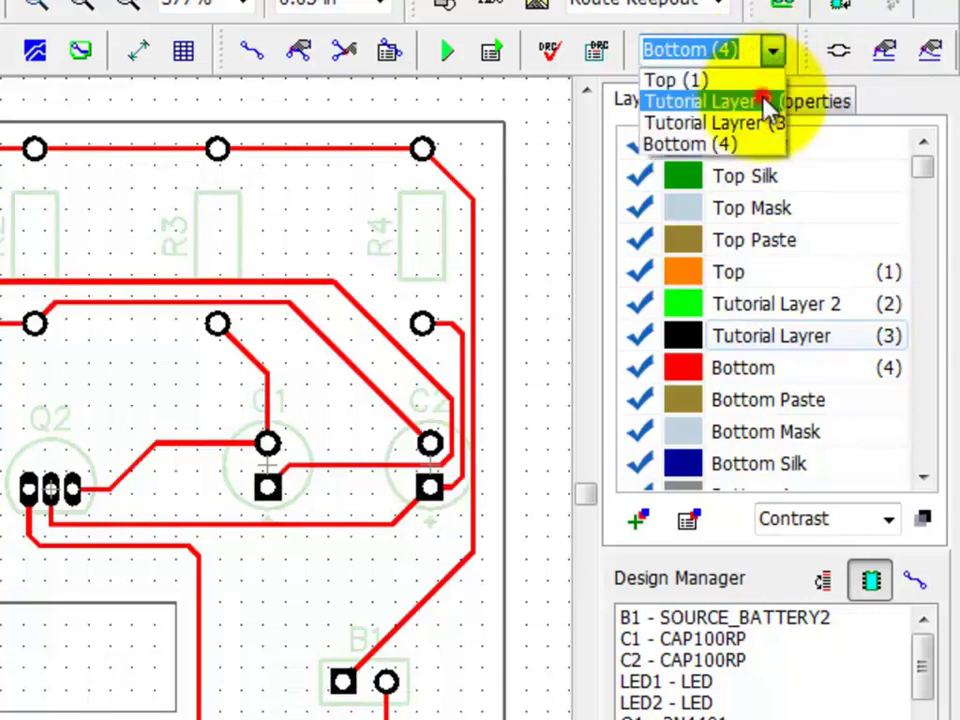
click(766, 103)
click(776, 52)
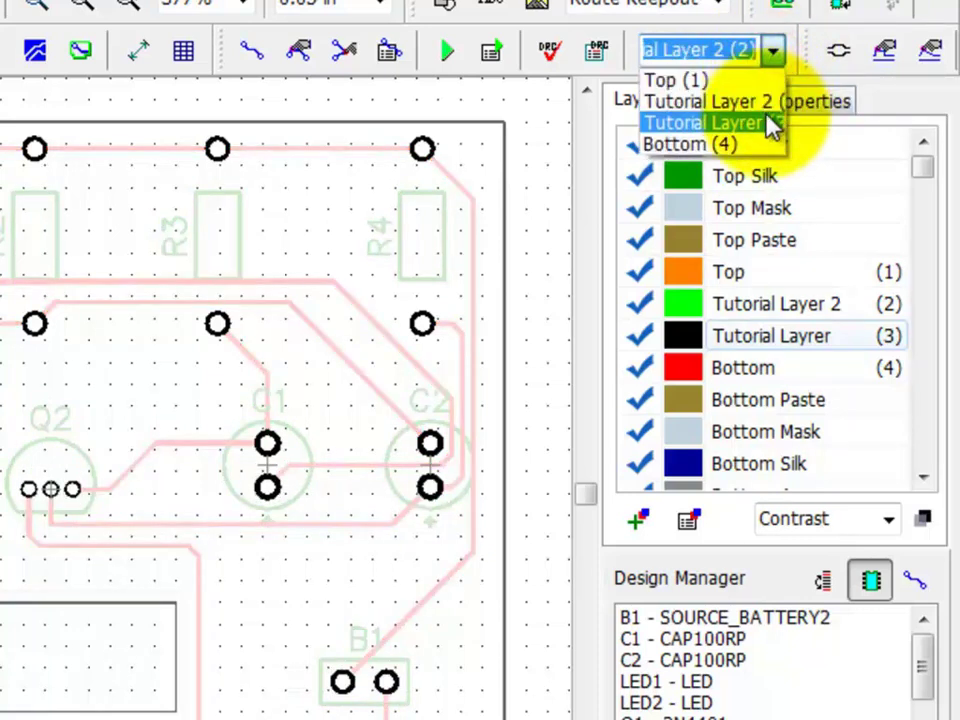
click(768, 121)
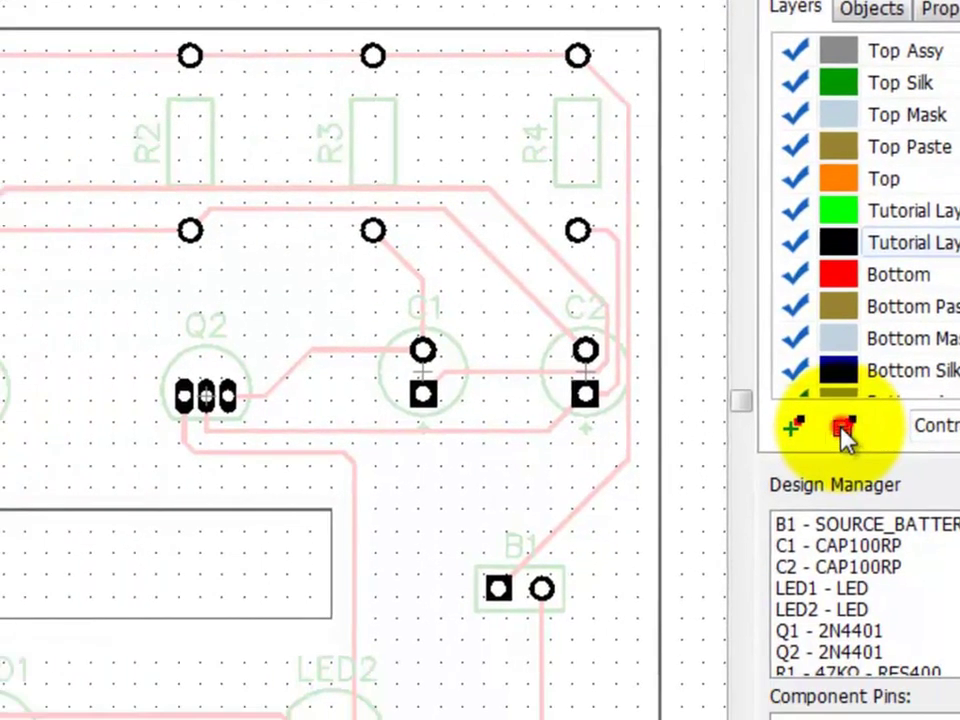
Add a bright green non-signal layer named Top Non-Signal 1 in Layer Setup.
click(843, 430)
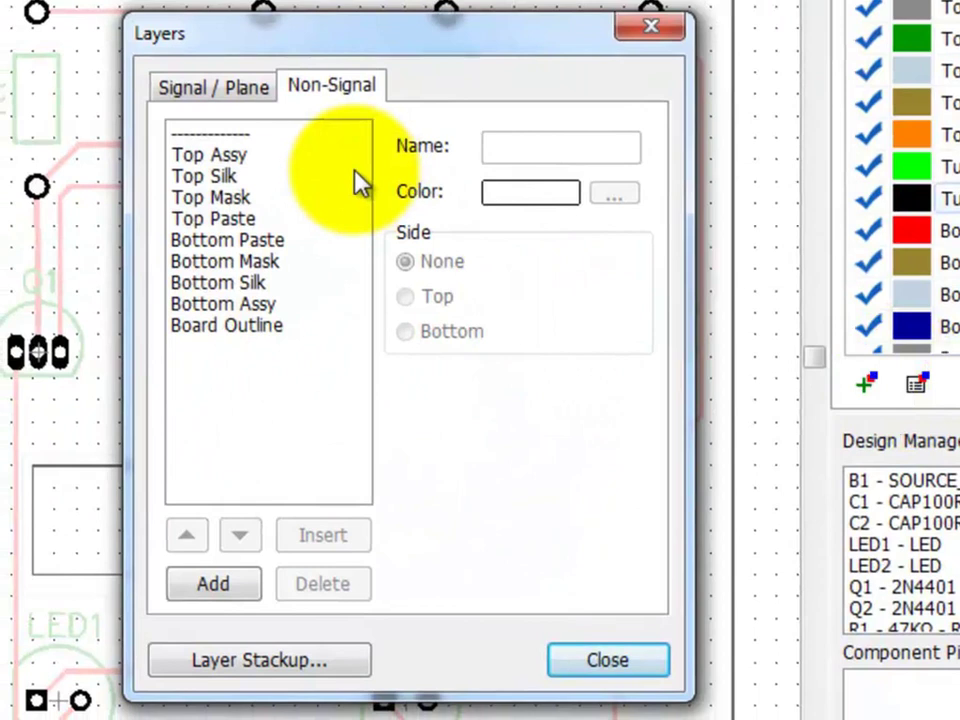
click(242, 90)
click(311, 98)
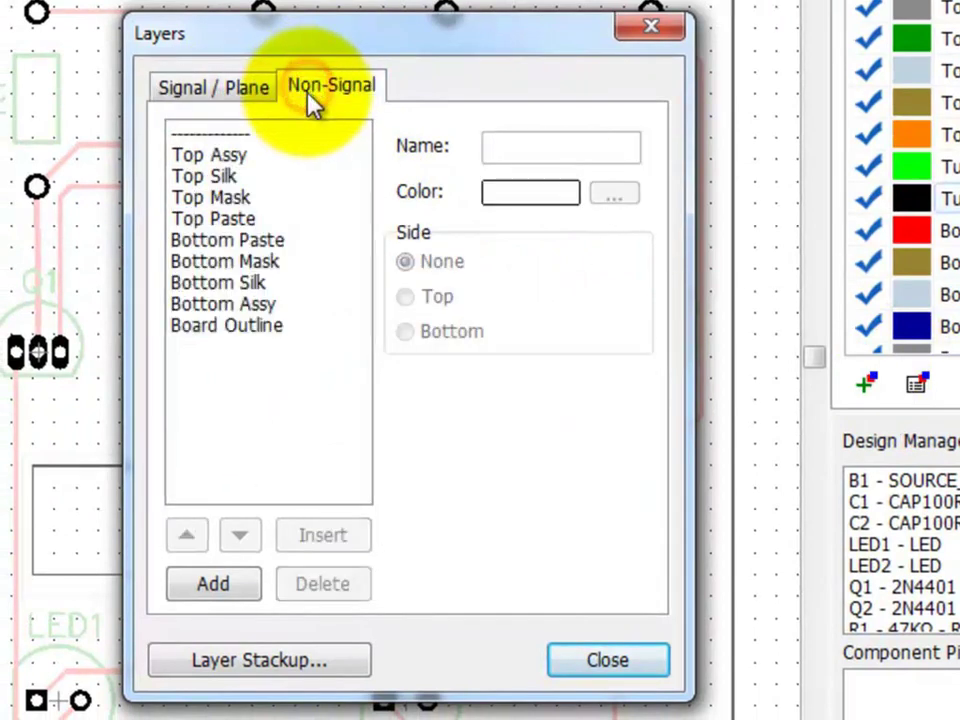
click(502, 145)
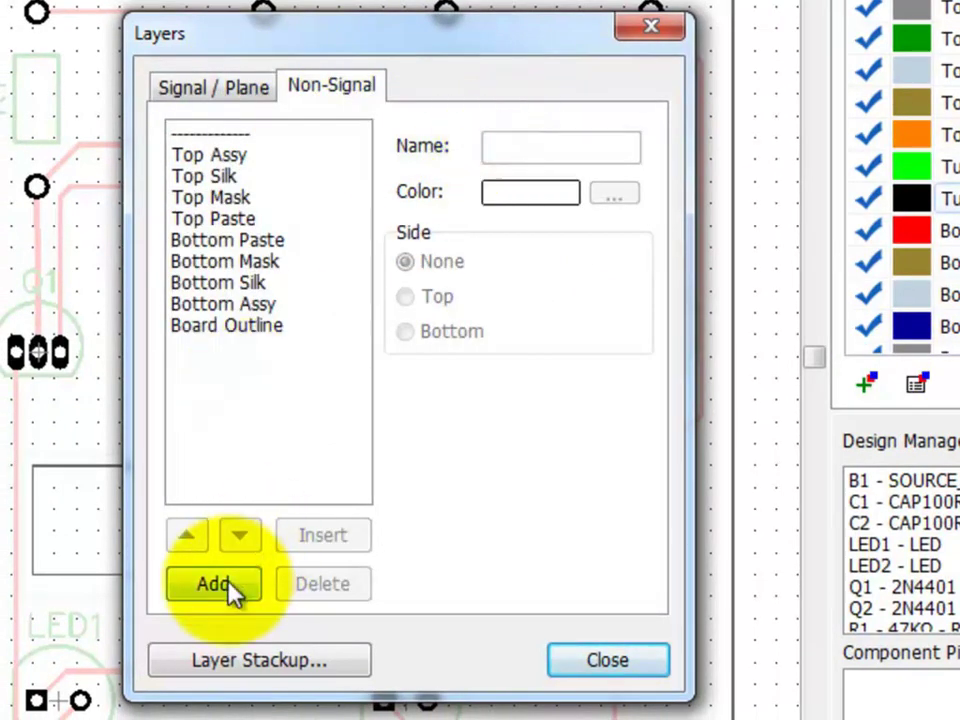
click(228, 584)
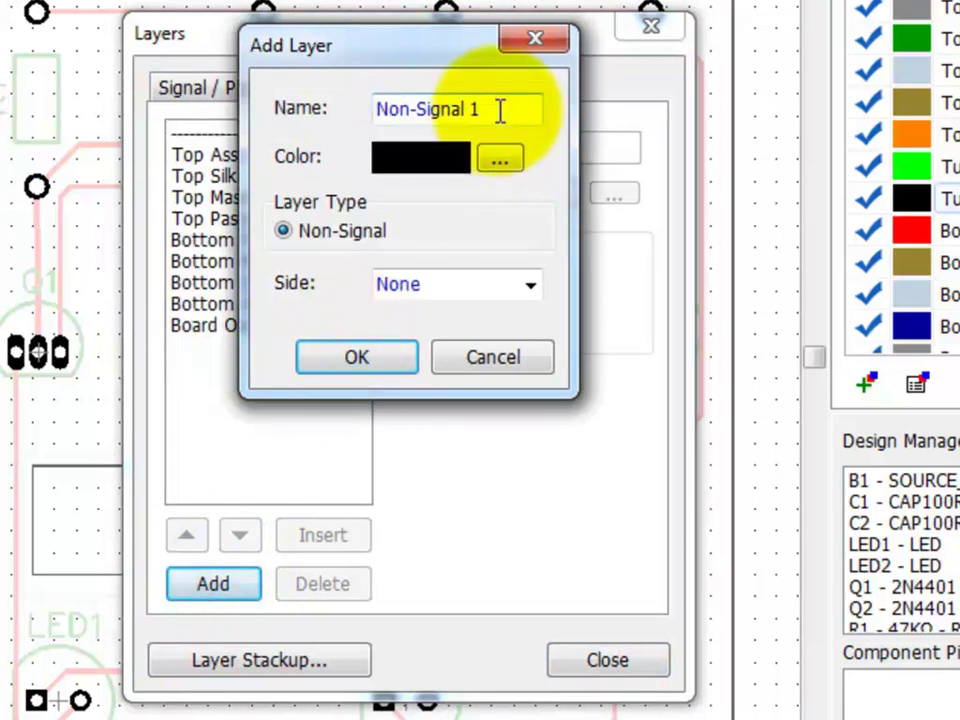
double_click(499, 109)
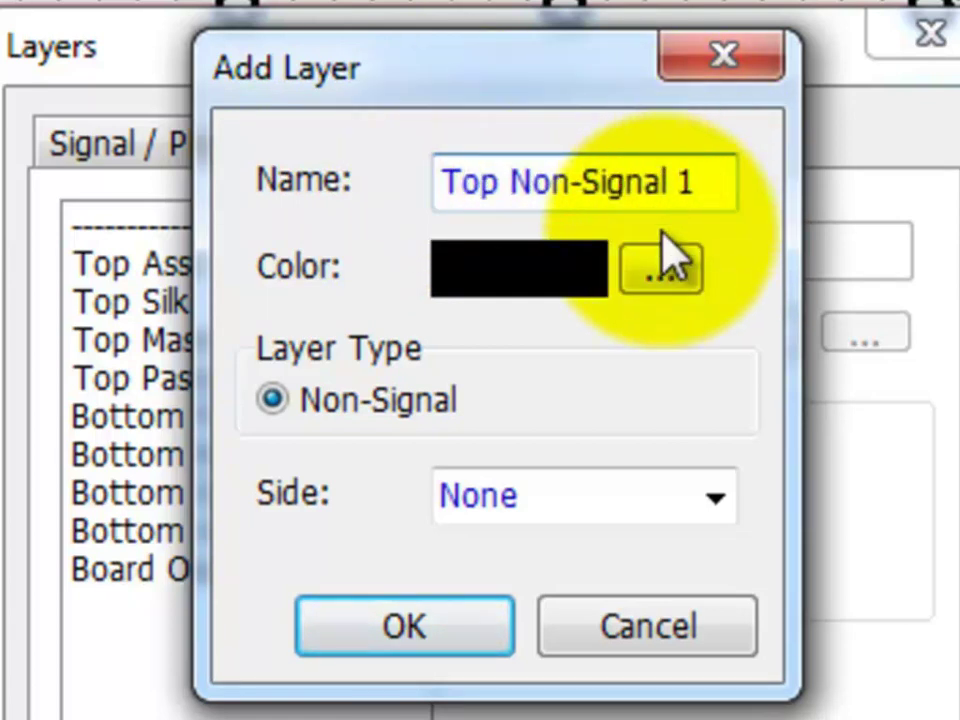
click(660, 272)
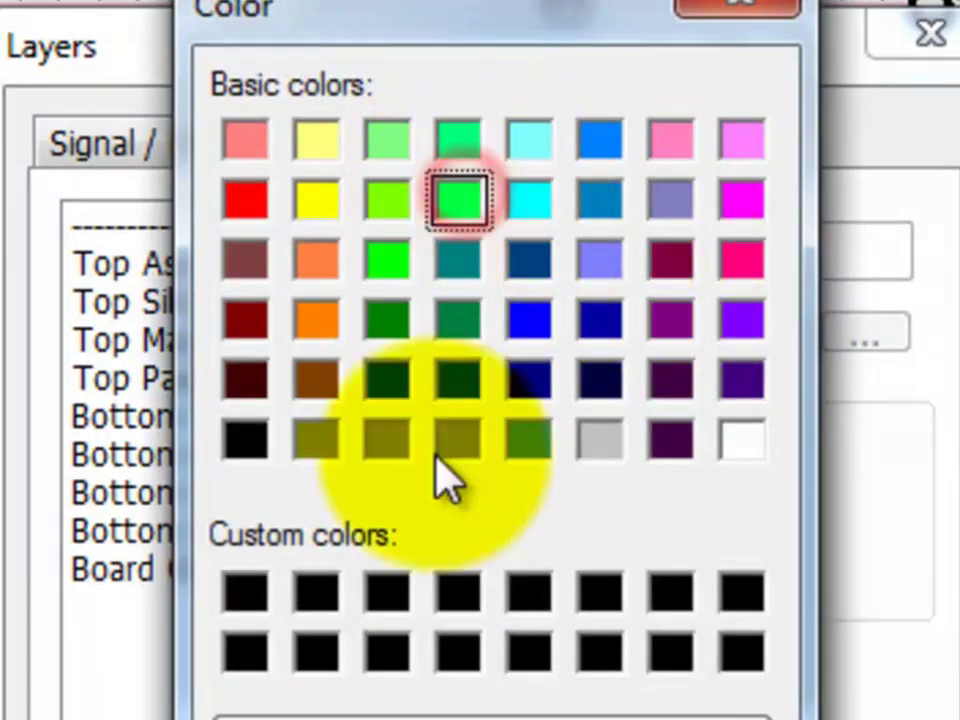
click(320, 712)
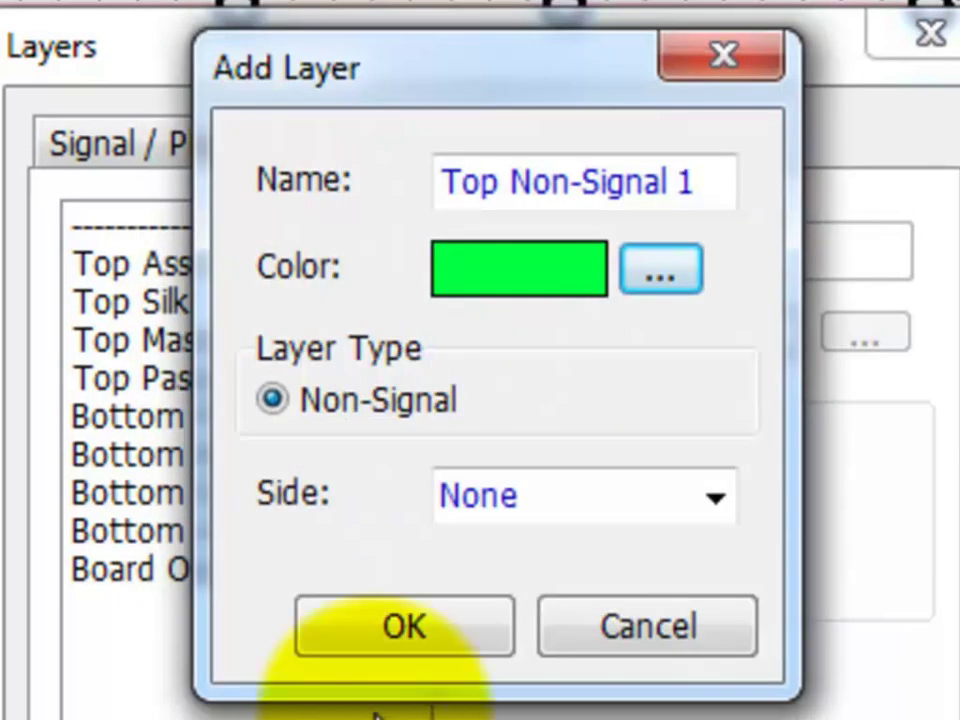
click(430, 655)
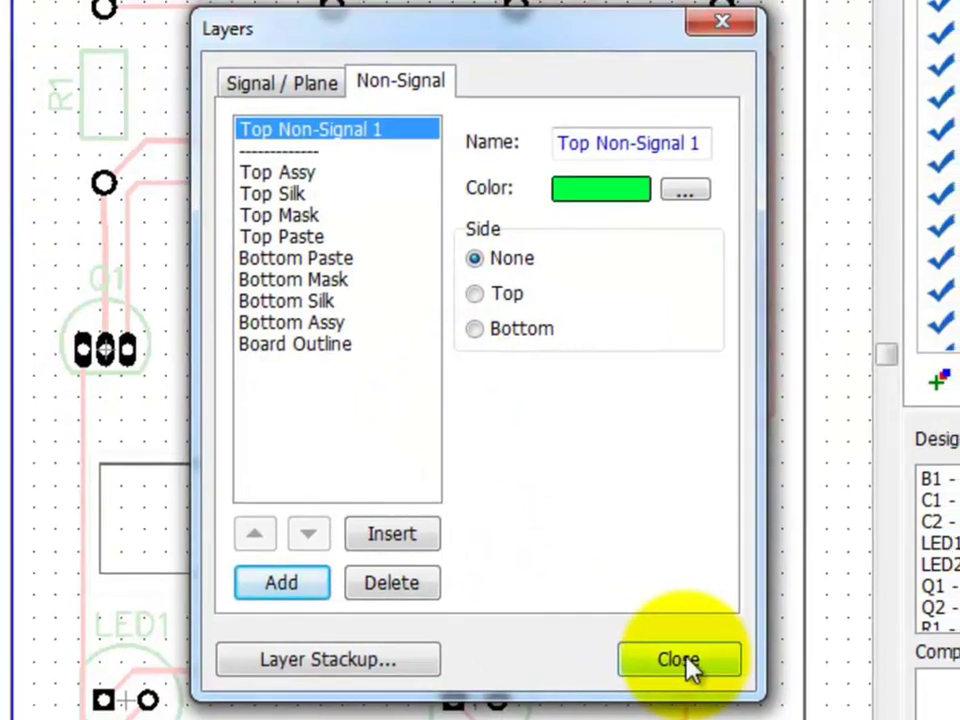
click(688, 657)
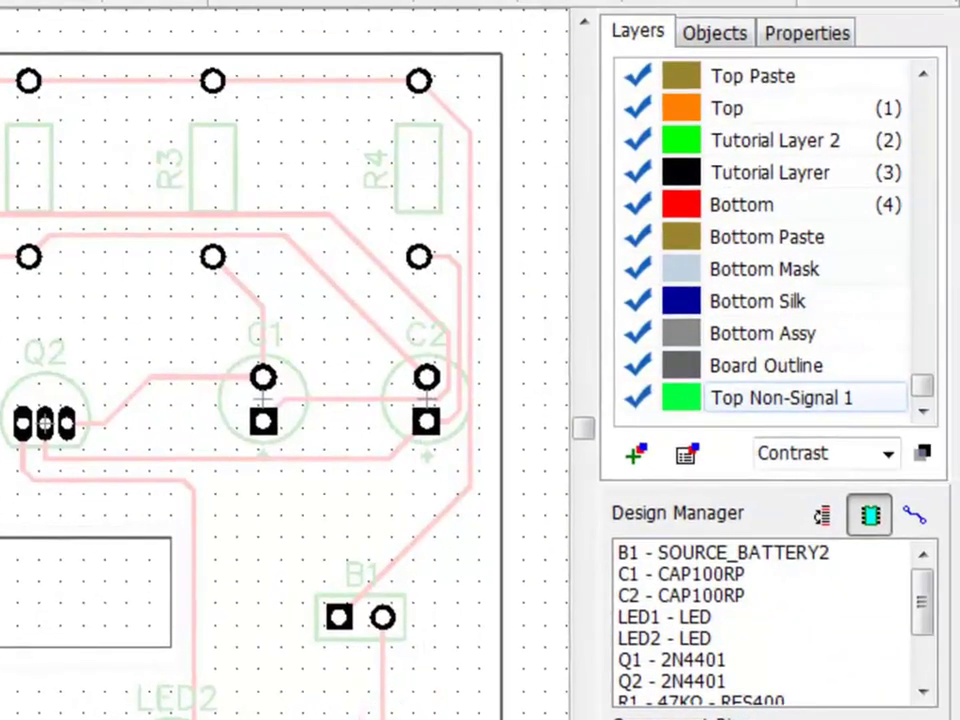
click(79, 24)
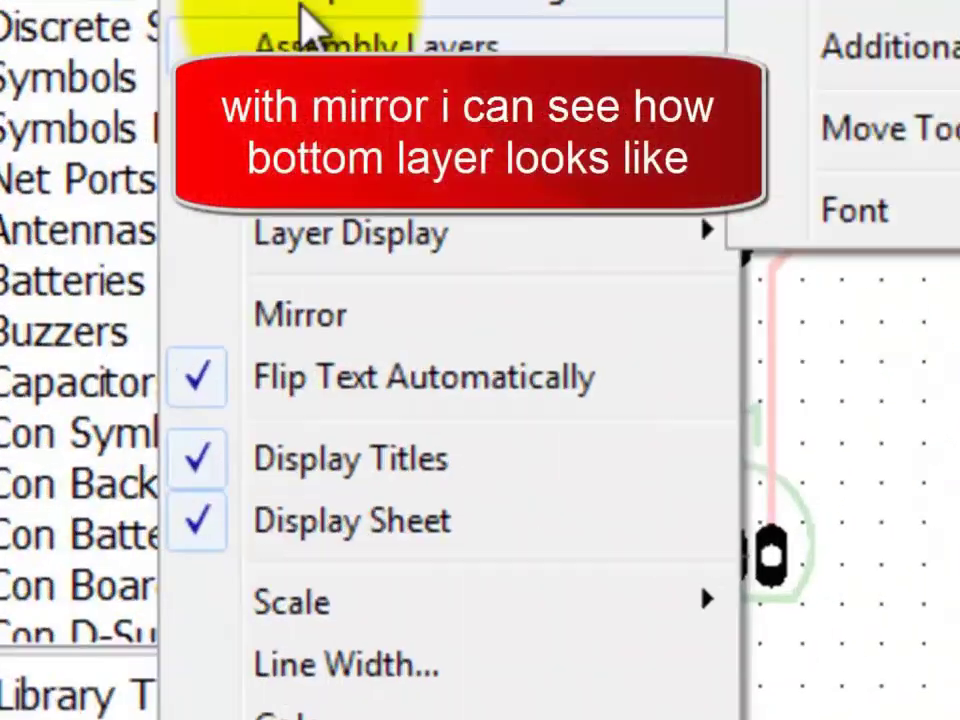
Mirror the board view and restore it, then make Bottom (4) the working layer.
click(200, 235)
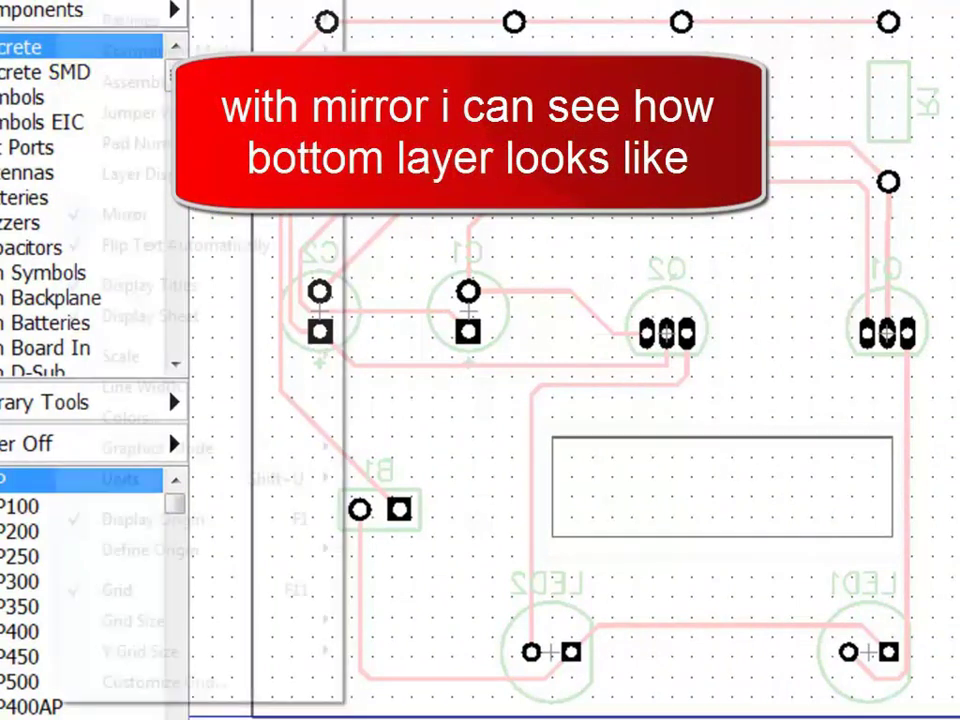
click(122, 213)
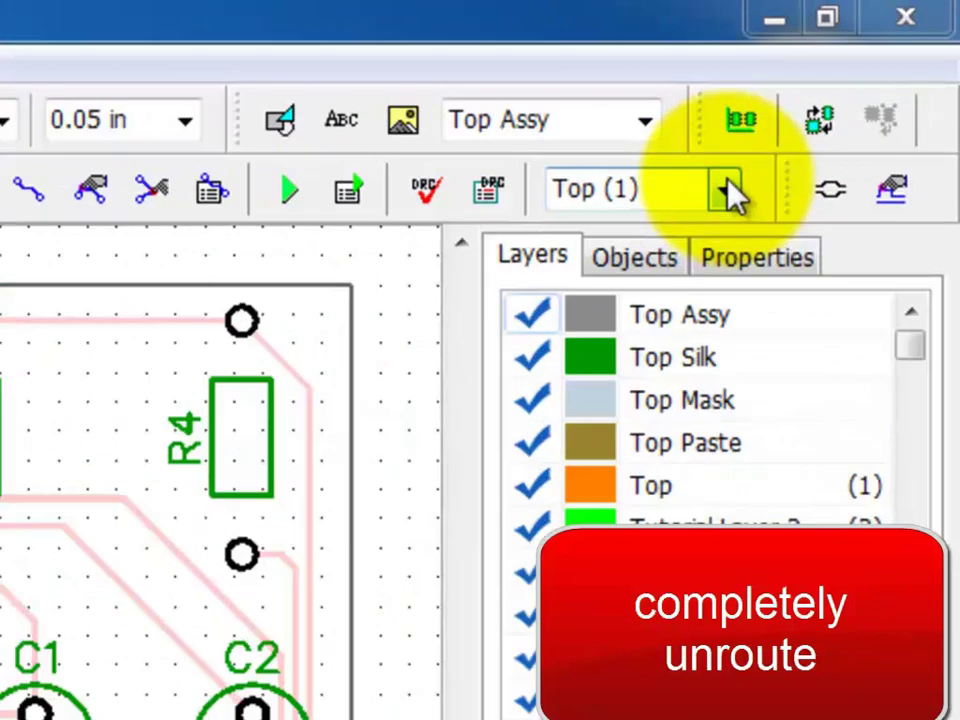
click(851, 87)
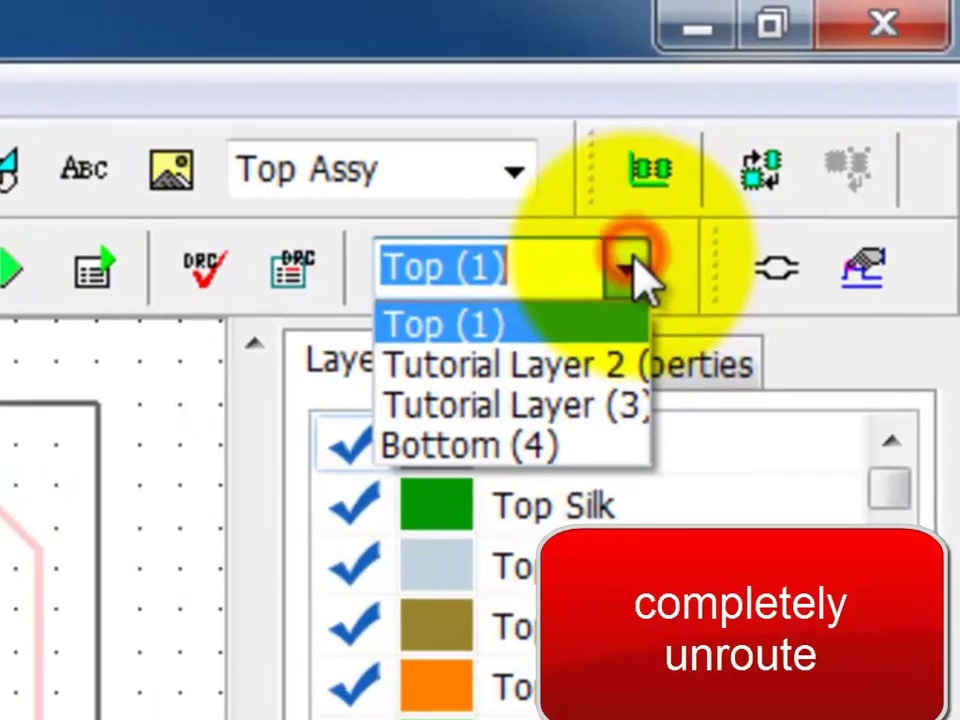
click(597, 445)
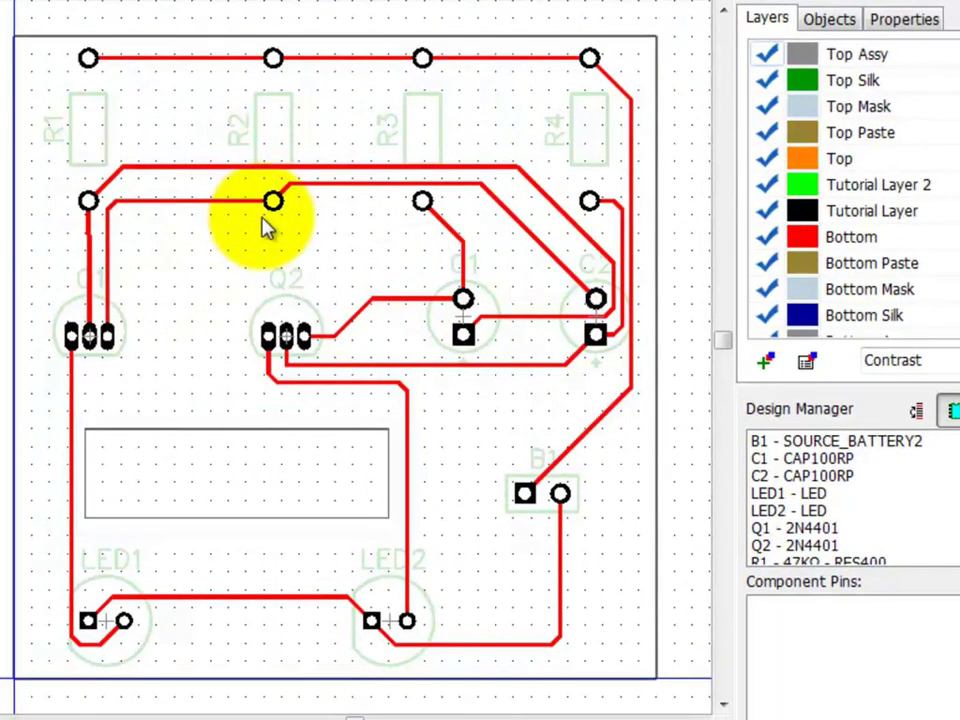
Unroute the net running from R1's top pad across the resistors to B1.
click(88, 60)
right_click(88, 60)
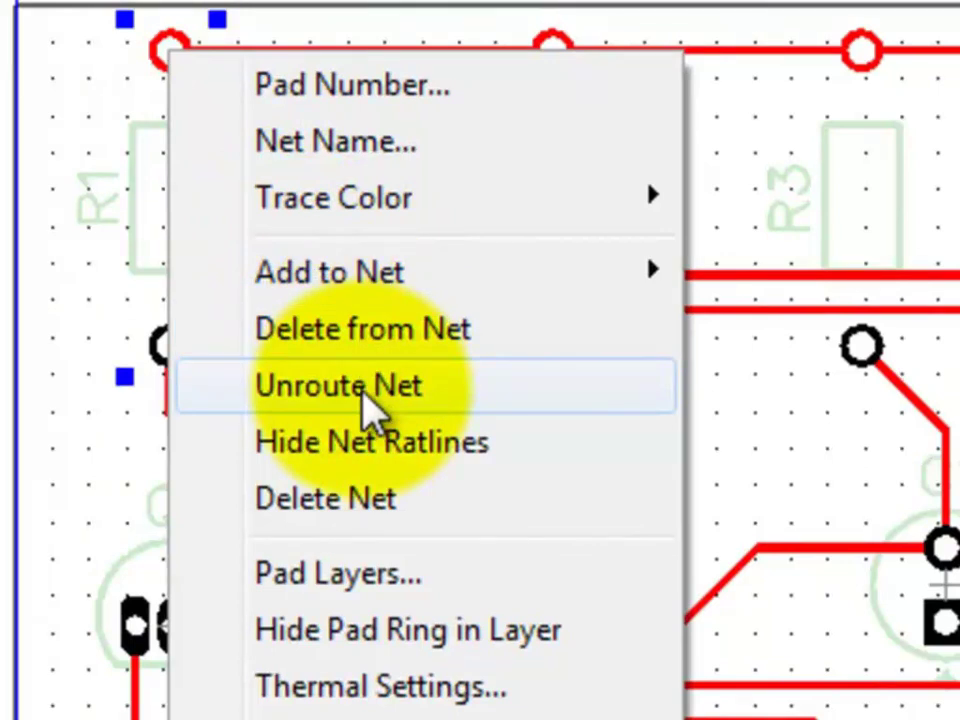
click(366, 402)
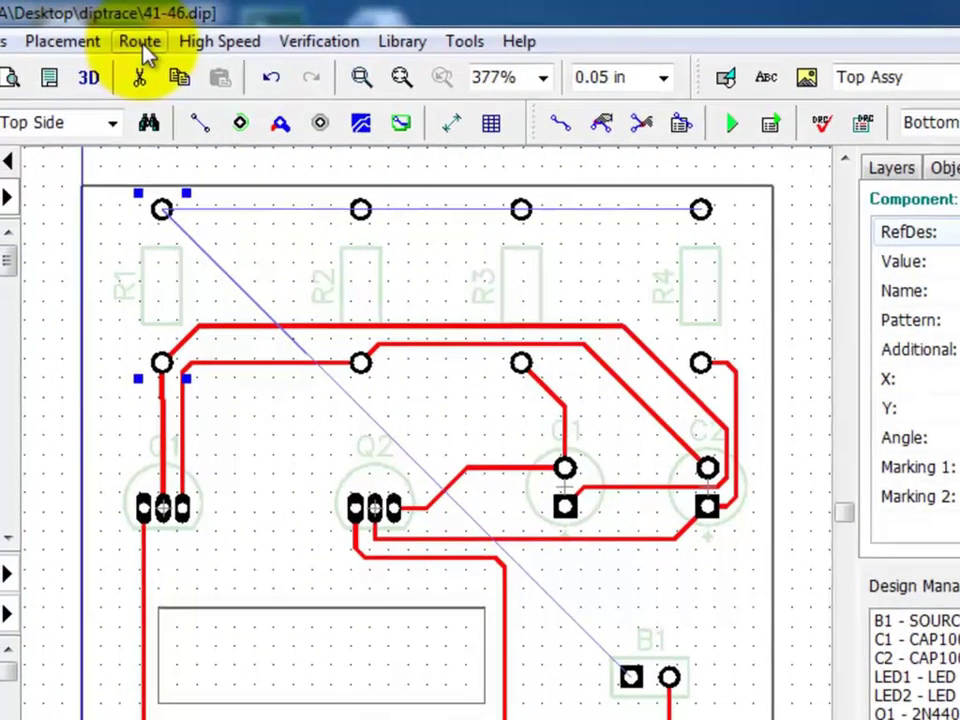
click(140, 42)
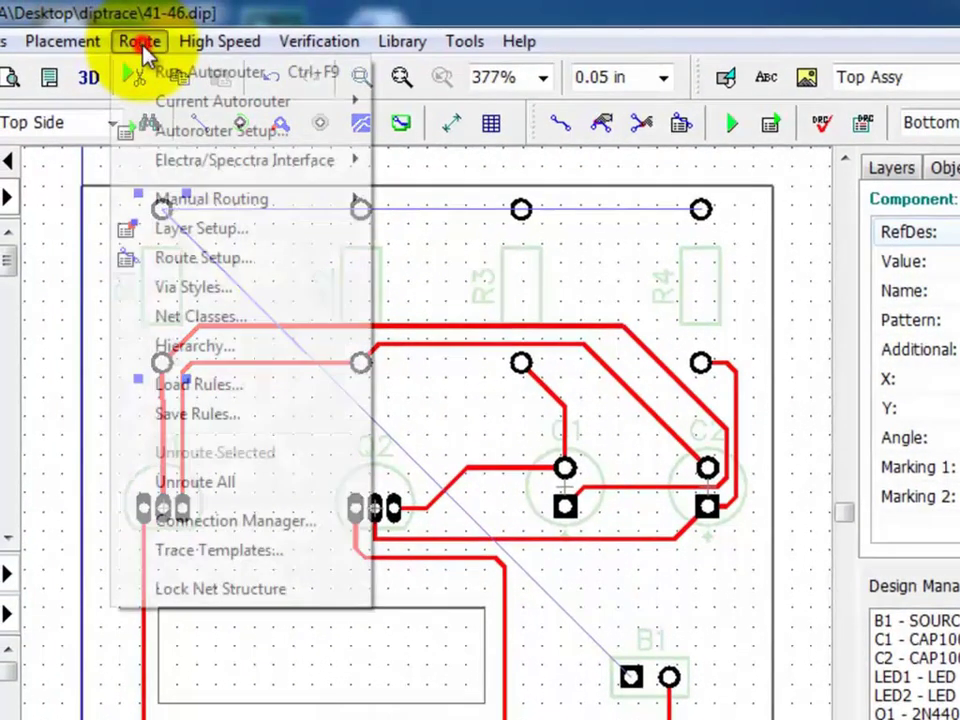
mouse_move(212, 199)
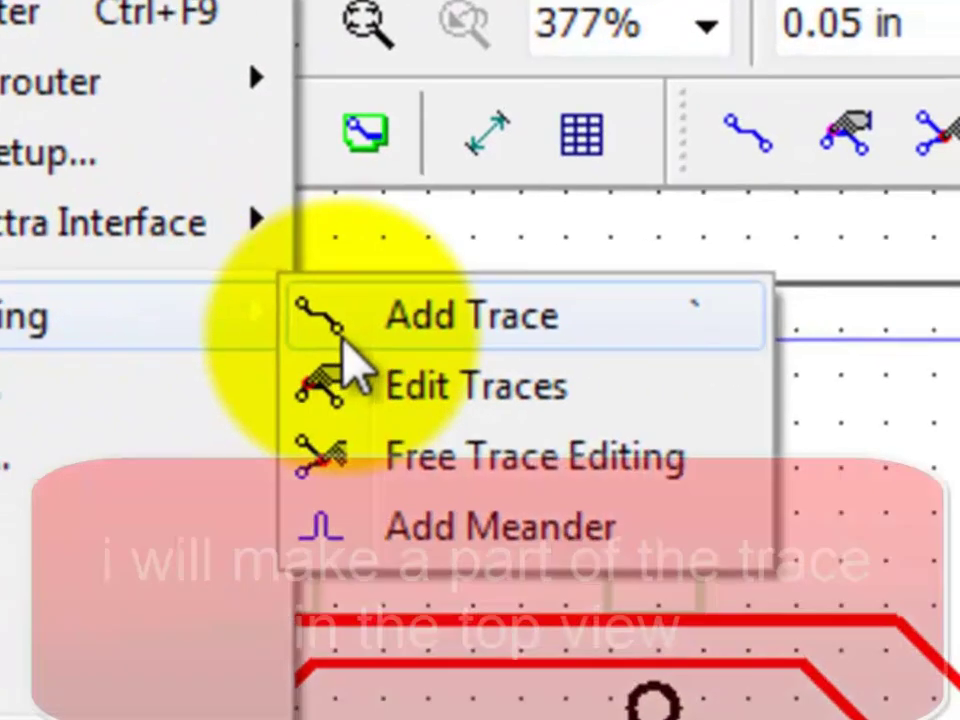
Manually route a Top-layer trace along the top pads of R1, R2, R3 and R4.
click(348, 318)
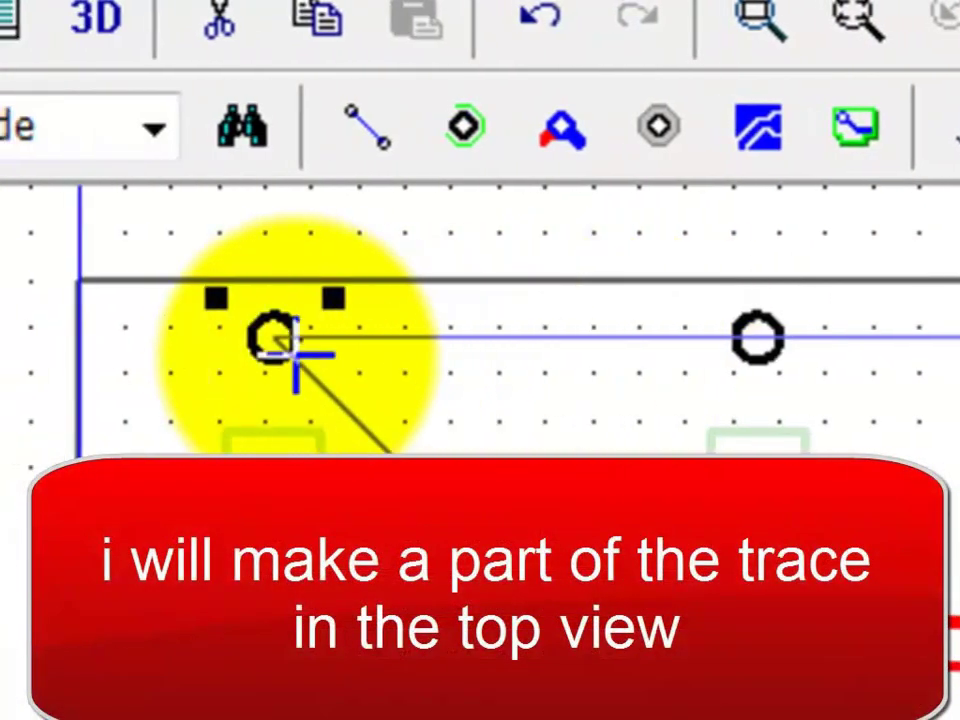
click(280, 341)
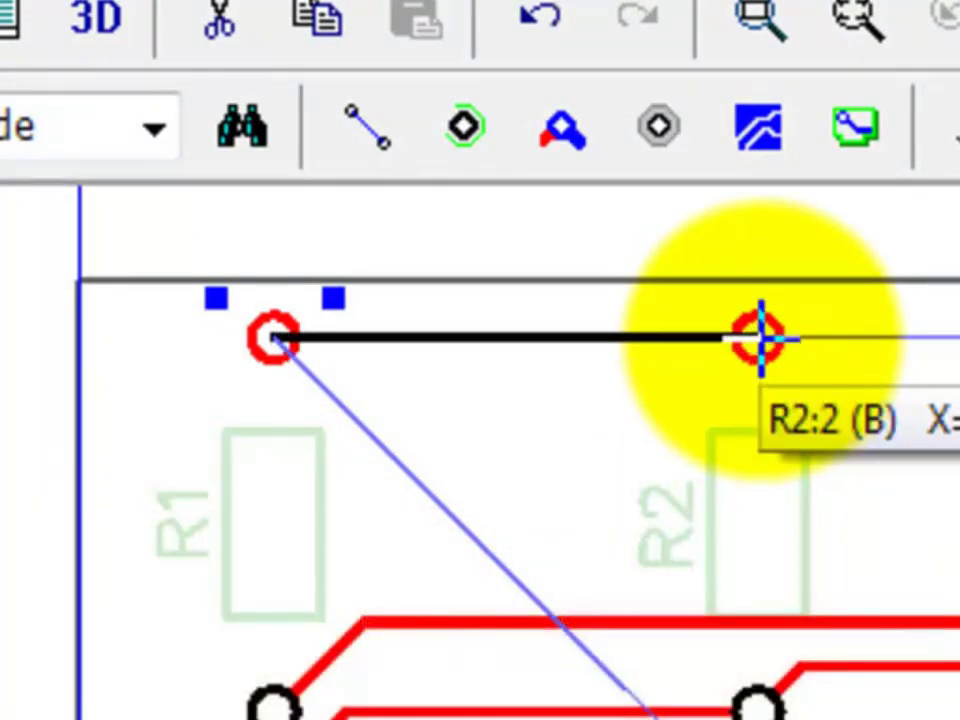
click(760, 340)
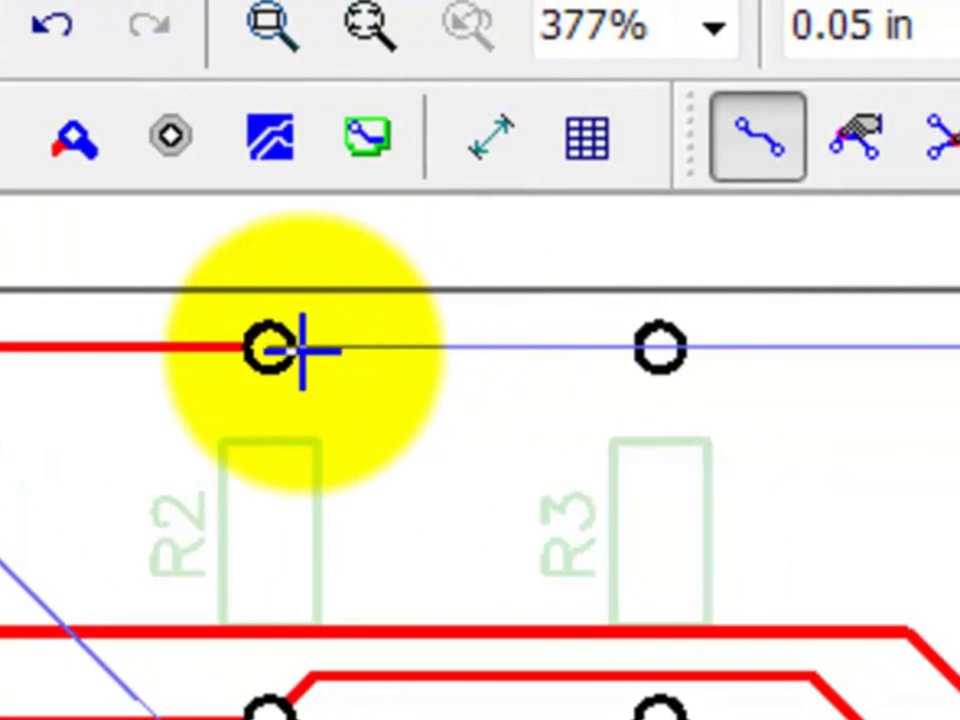
click(272, 347)
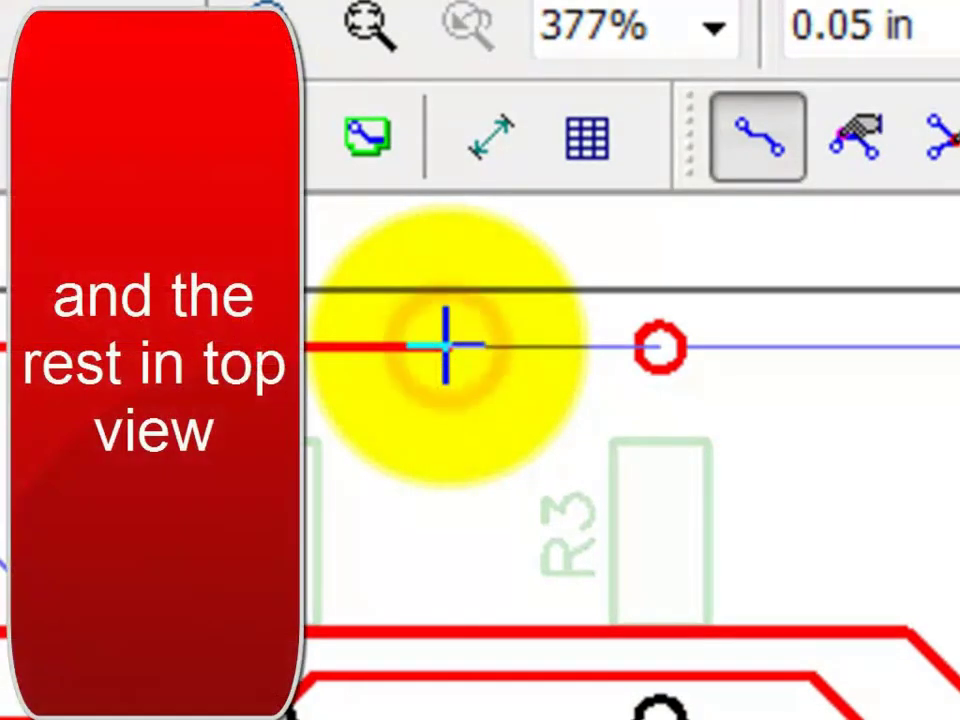
right_click(445, 345)
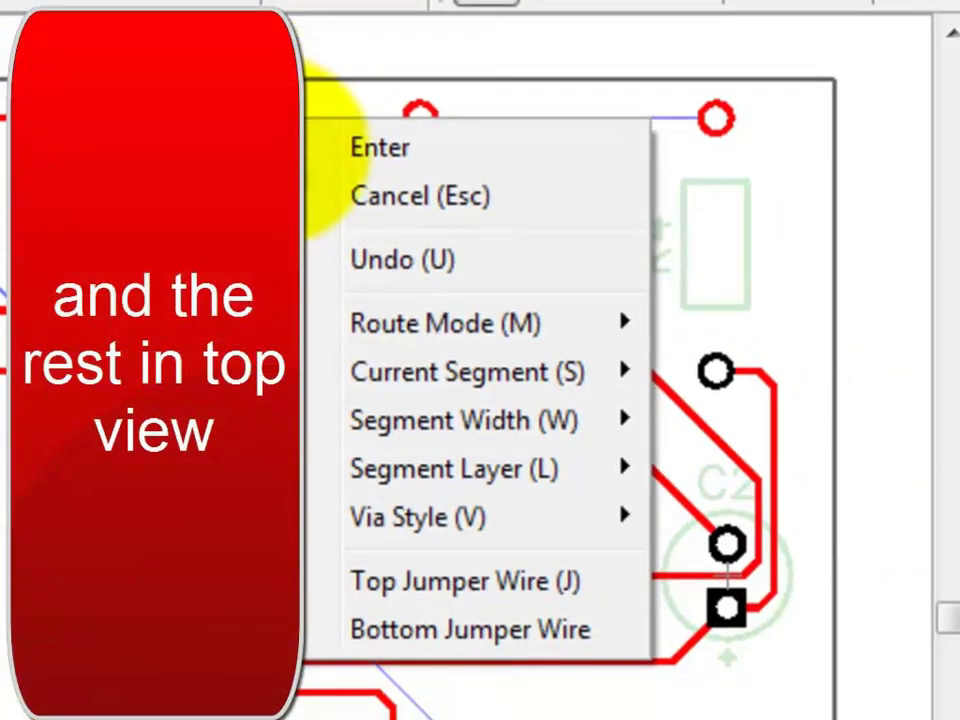
mouse_move(455, 469)
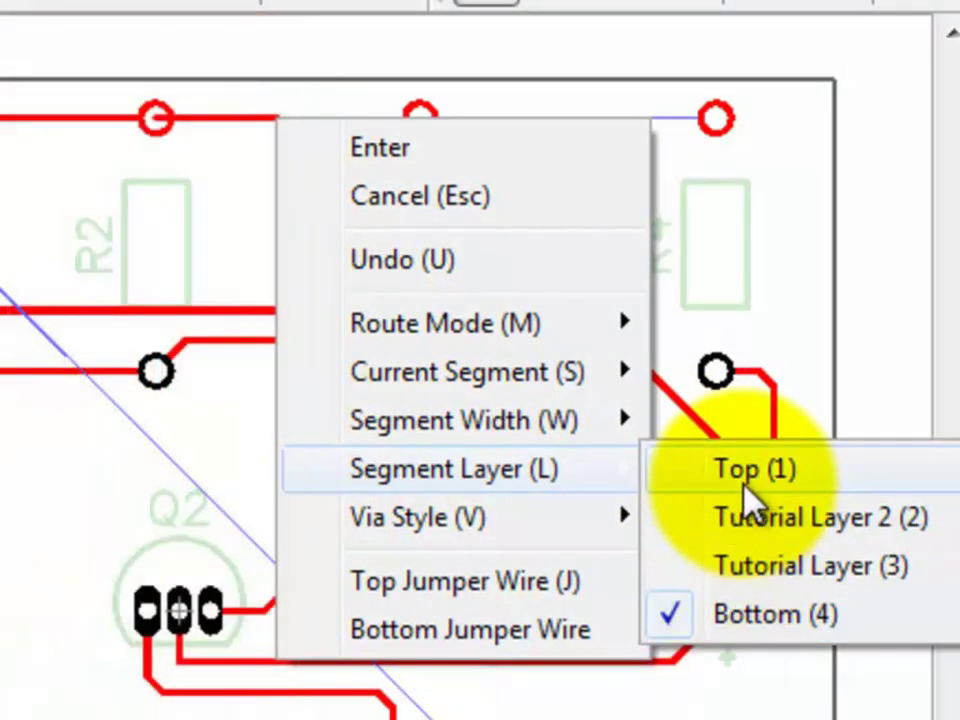
click(742, 472)
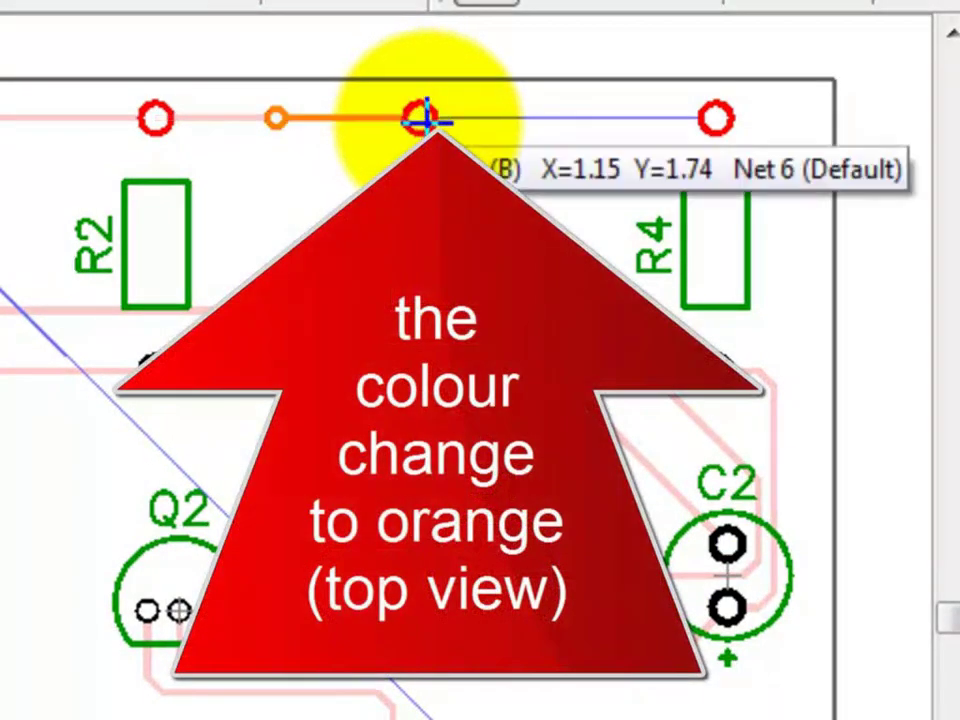
click(428, 116)
click(728, 118)
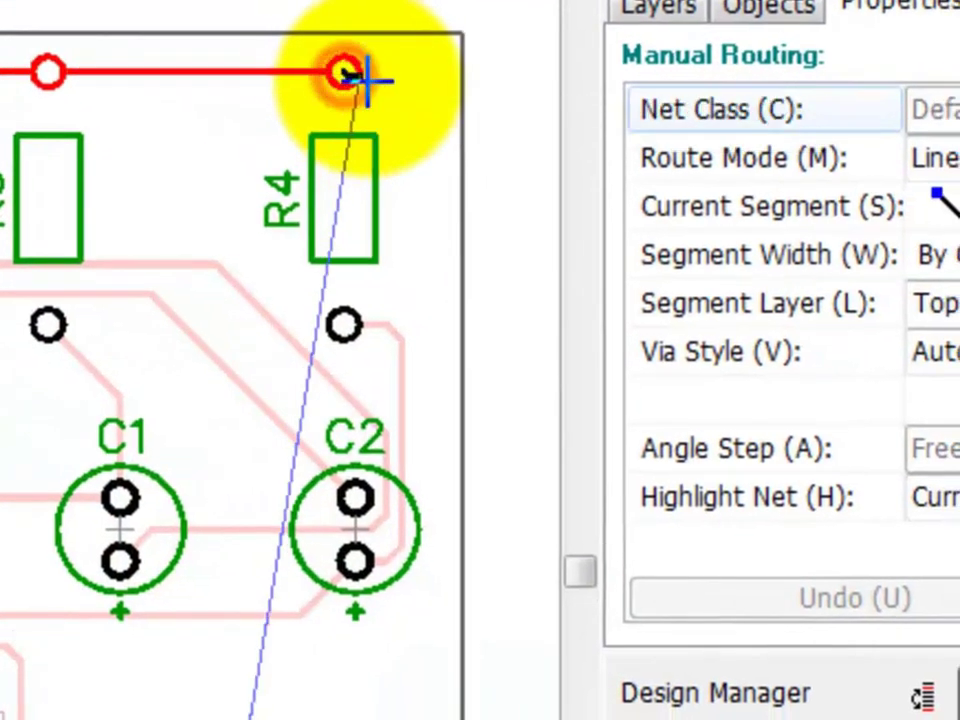
Start a new track from R4's top pad with a short diagonal first segment.
click(345, 75)
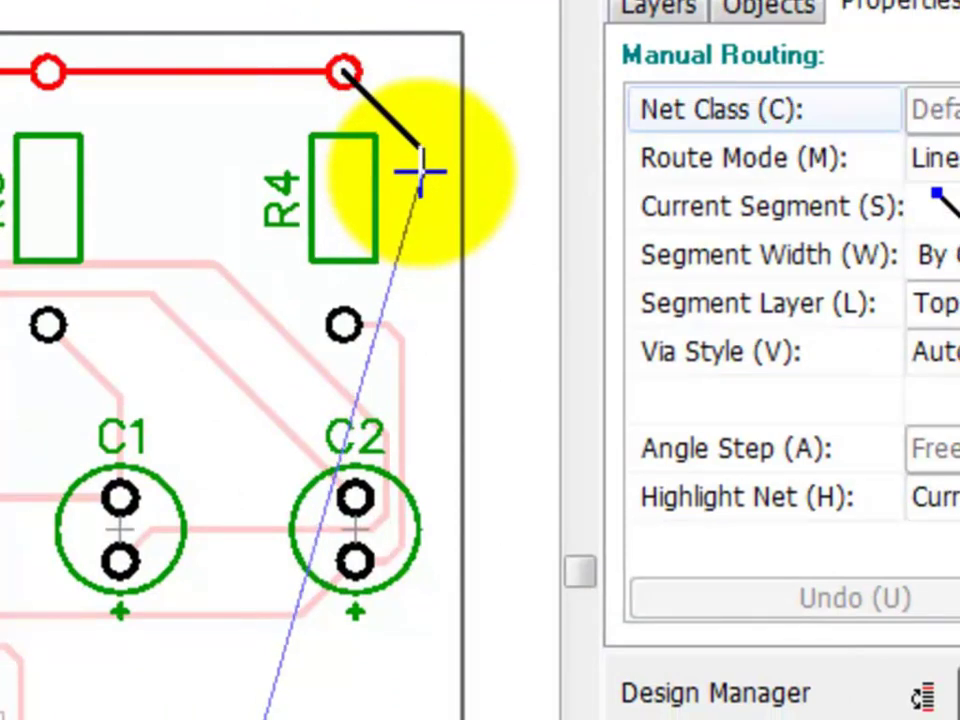
click(424, 169)
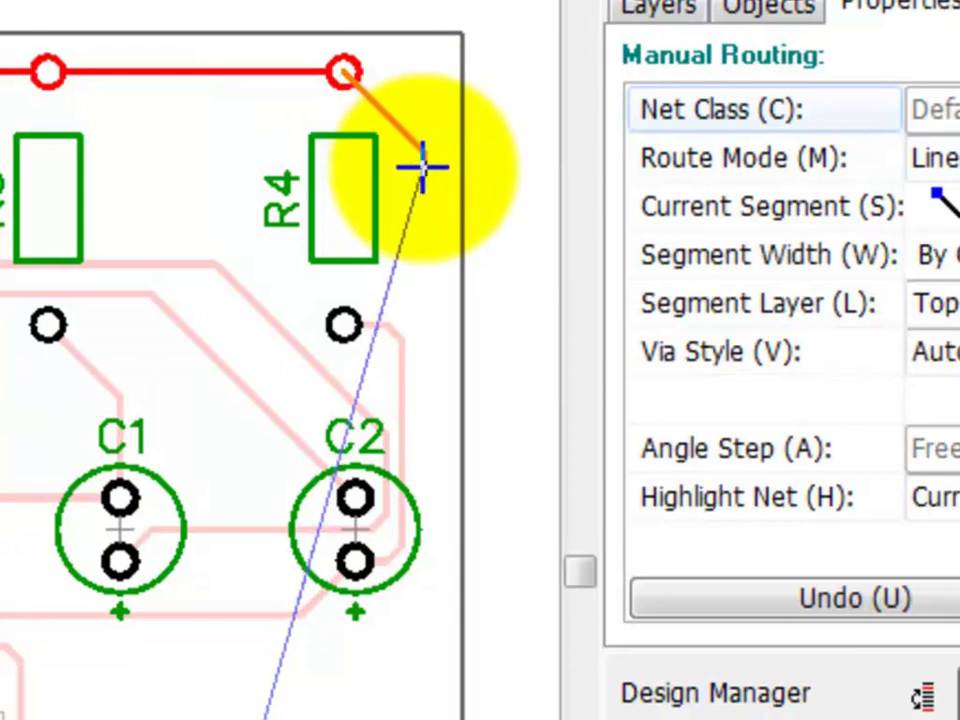
right_click(424, 169)
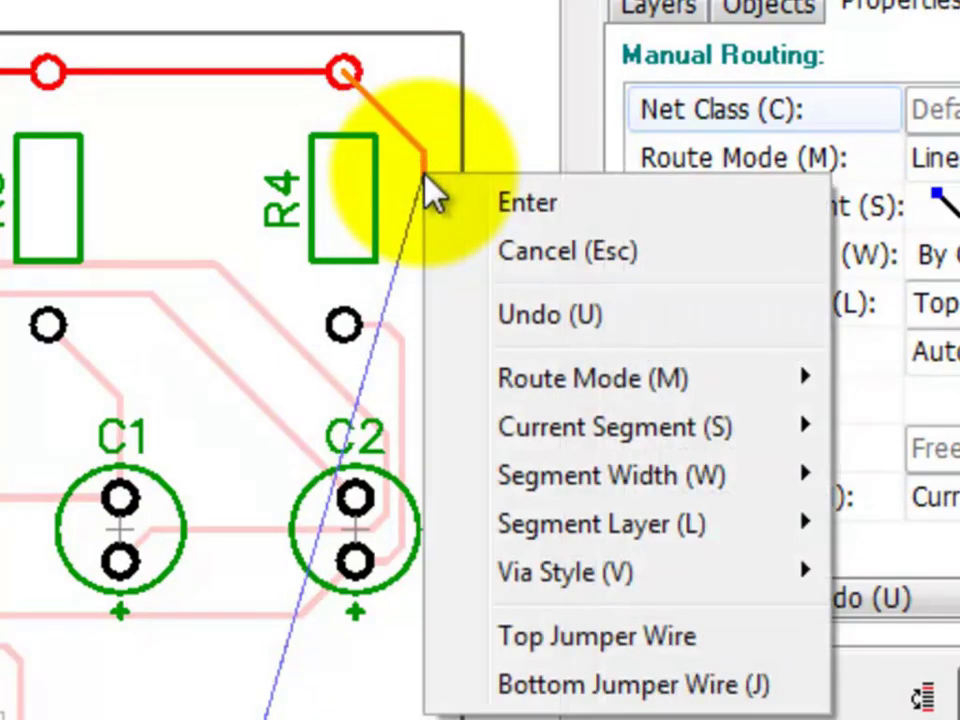
key(Escape)
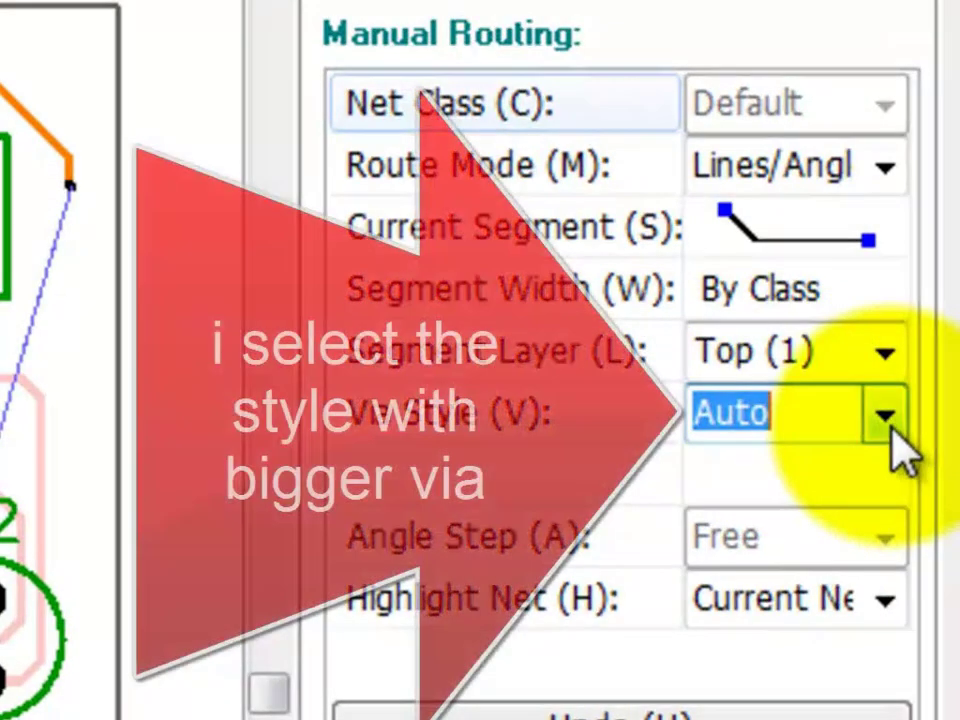
Use via style 2 TutorialViaStyle and route R4's top pad down the right edge toward B1.
click(887, 420)
click(830, 585)
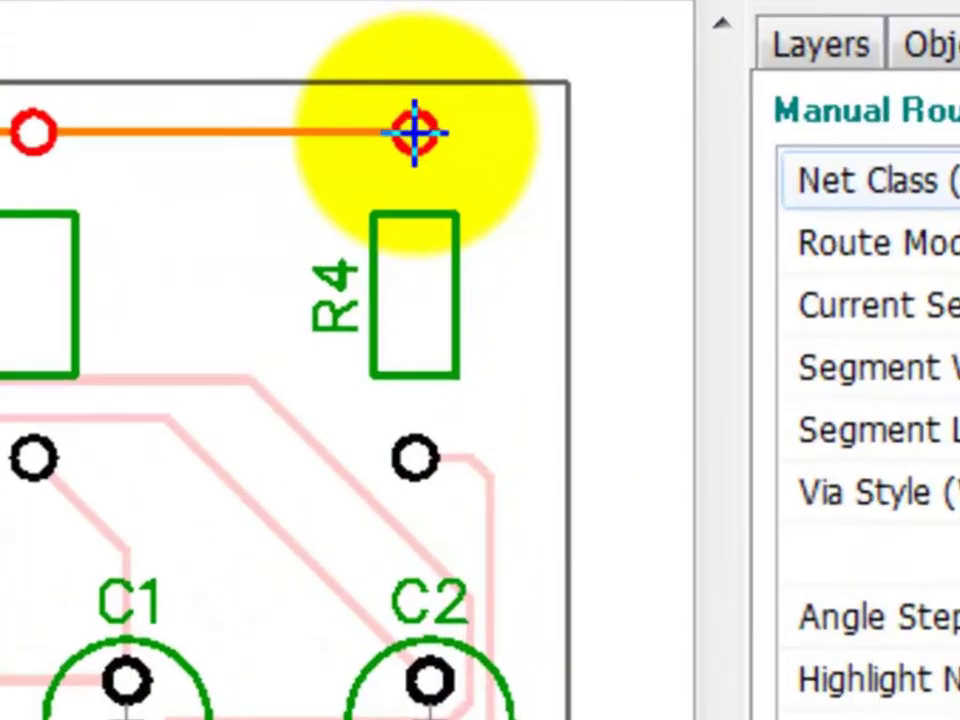
click(418, 133)
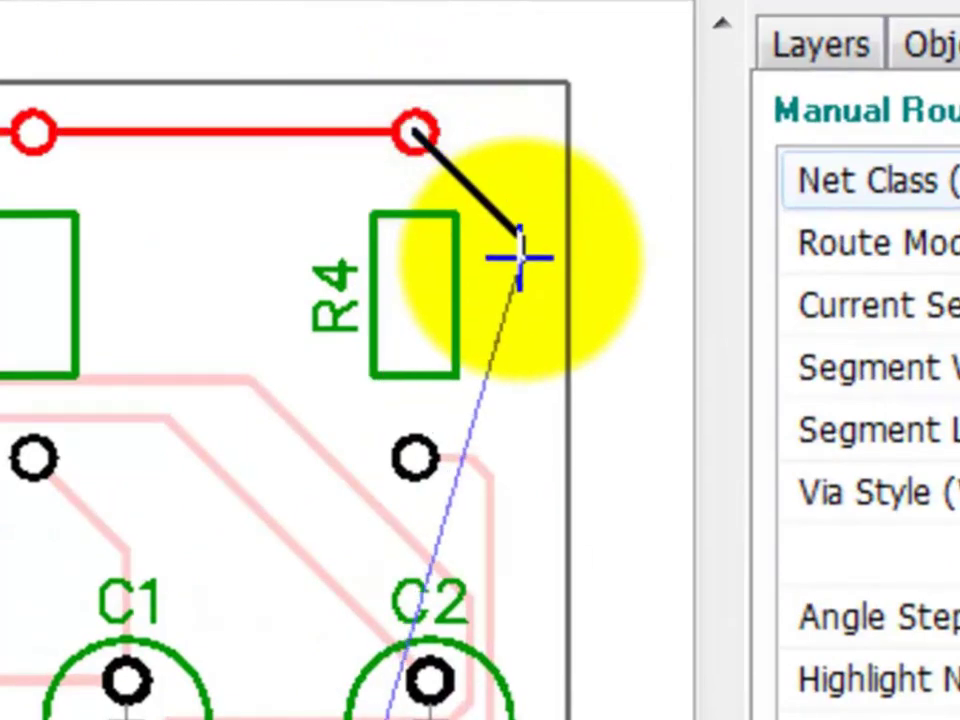
click(519, 258)
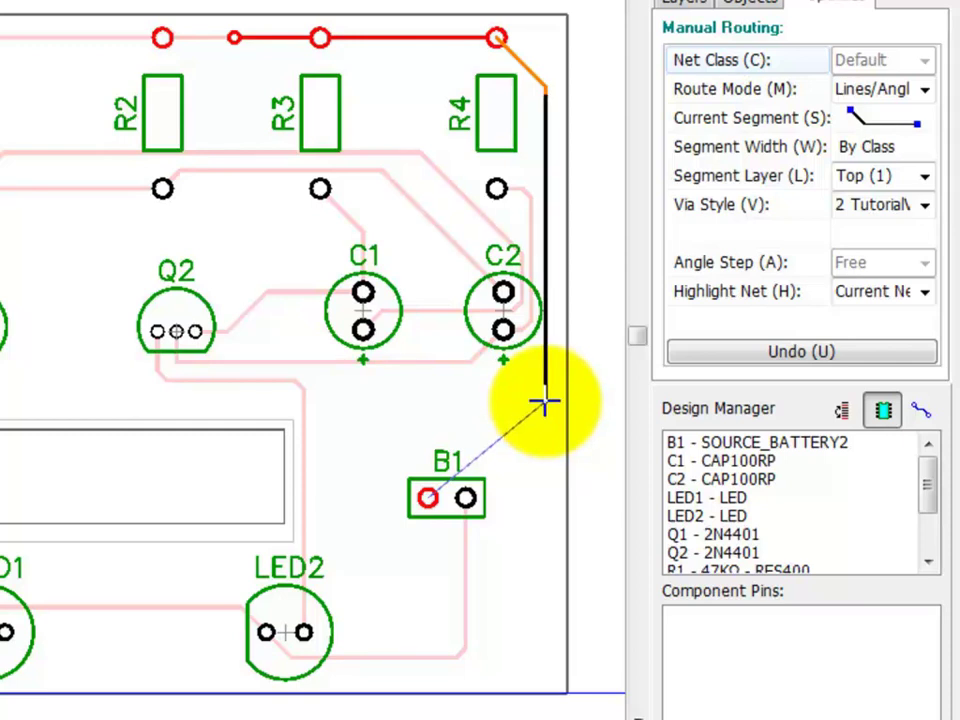
click(545, 401)
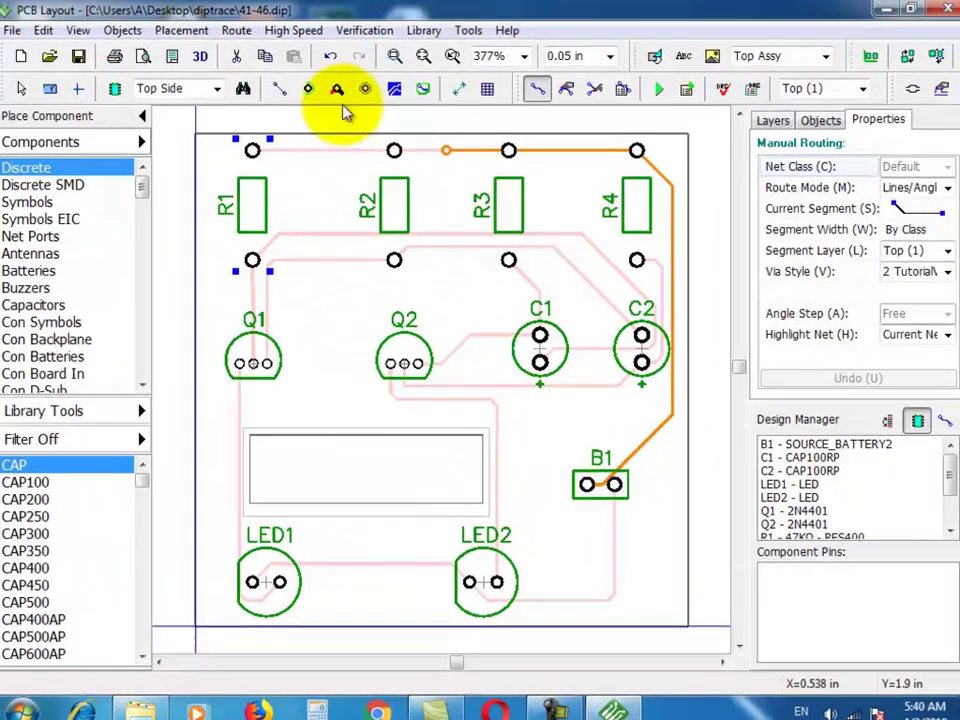
Place a static via on the track near B1 and move the B1 segment to Tutorial Layer.
click(337, 89)
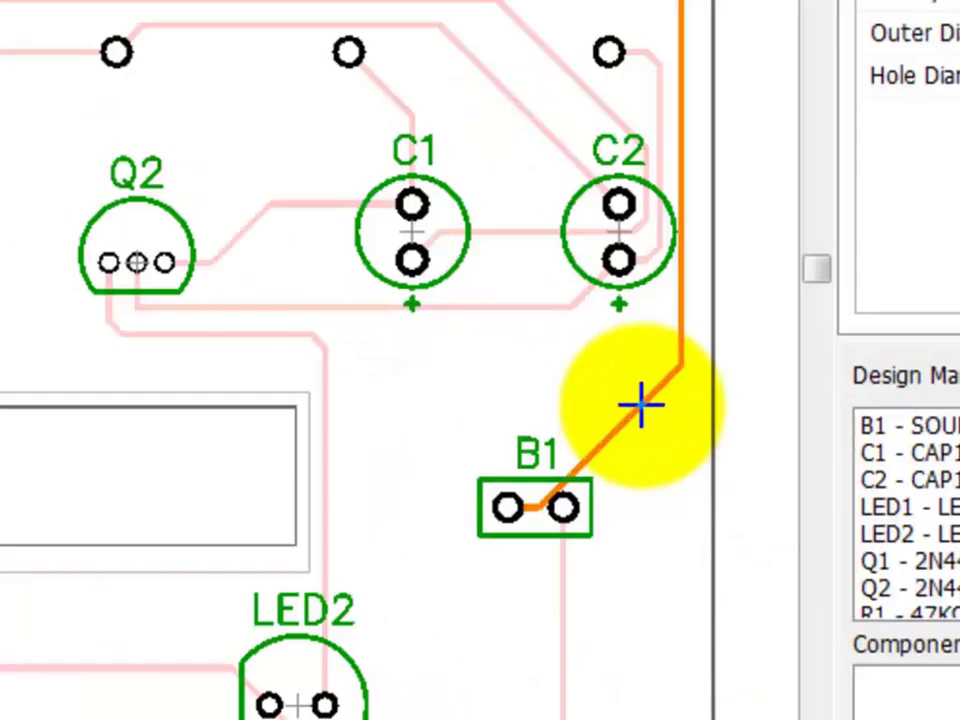
click(641, 404)
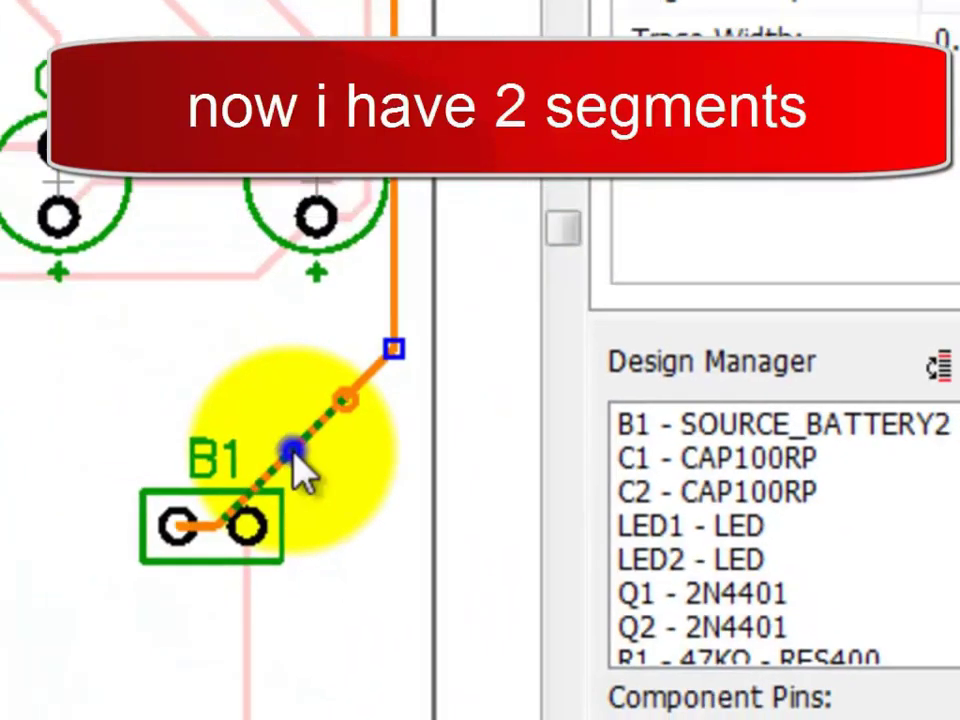
right_click(378, 416)
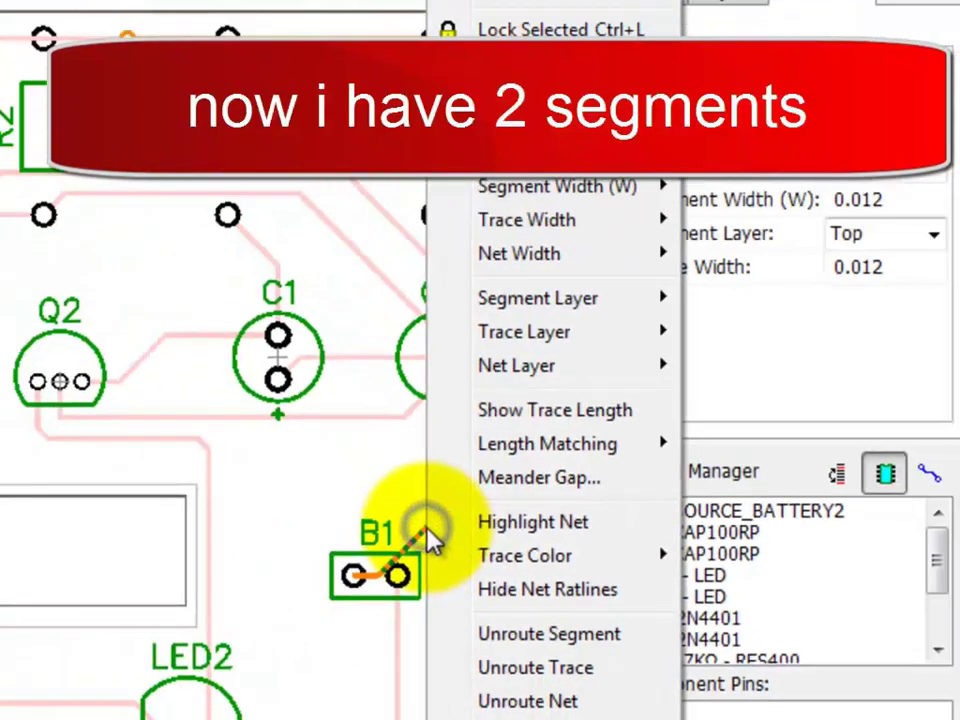
mouse_move(538, 298)
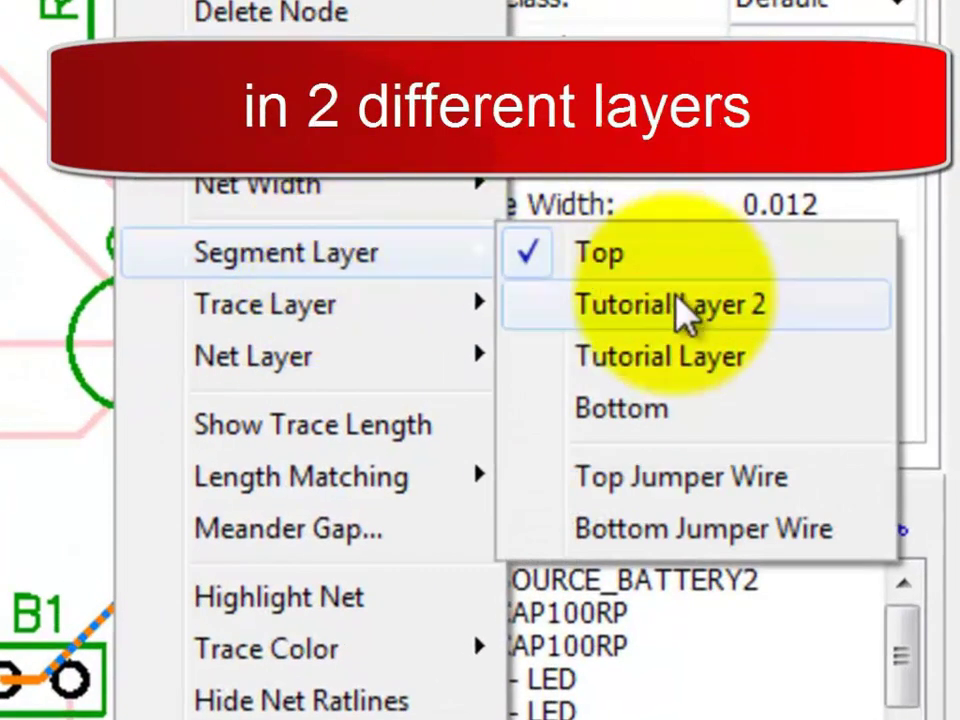
click(683, 356)
click(522, 280)
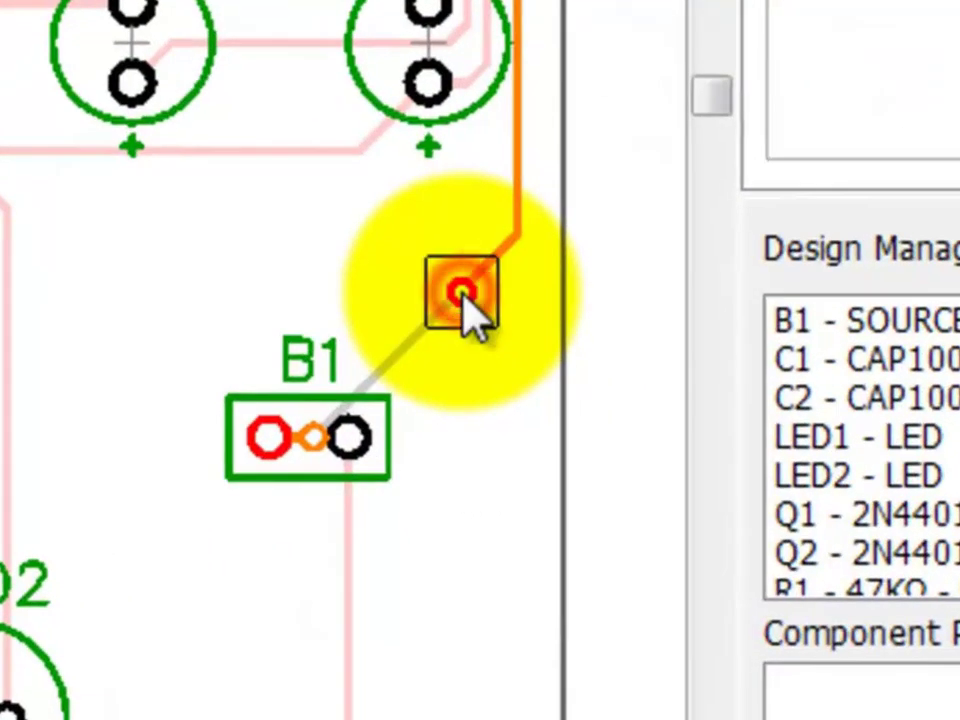
Delete the via near B1 and the track segment running into B1.
right_click(605, 400)
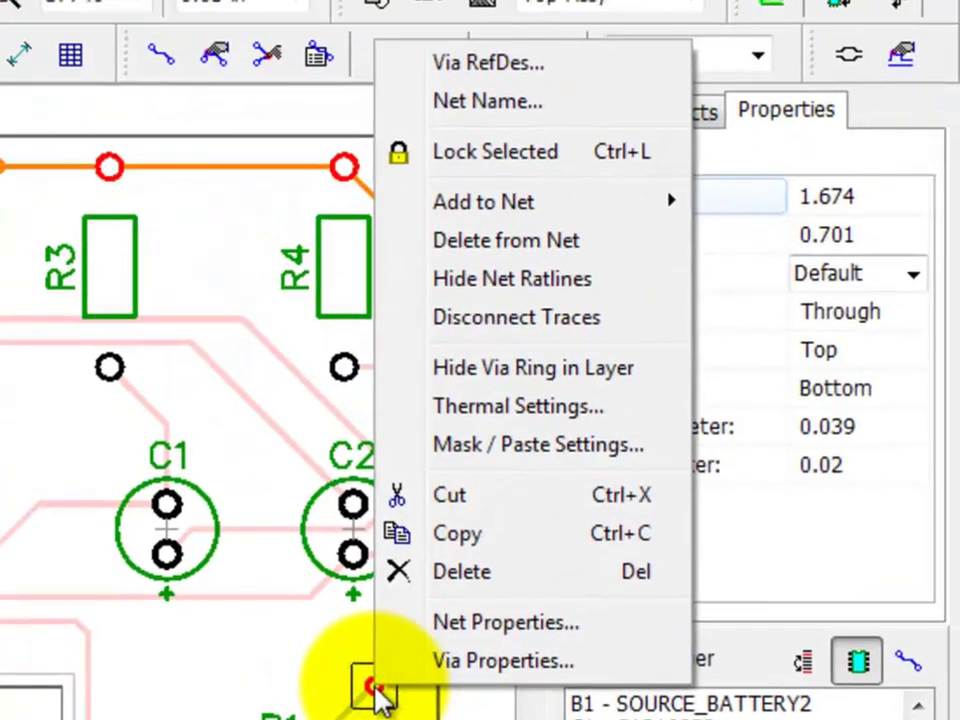
click(478, 574)
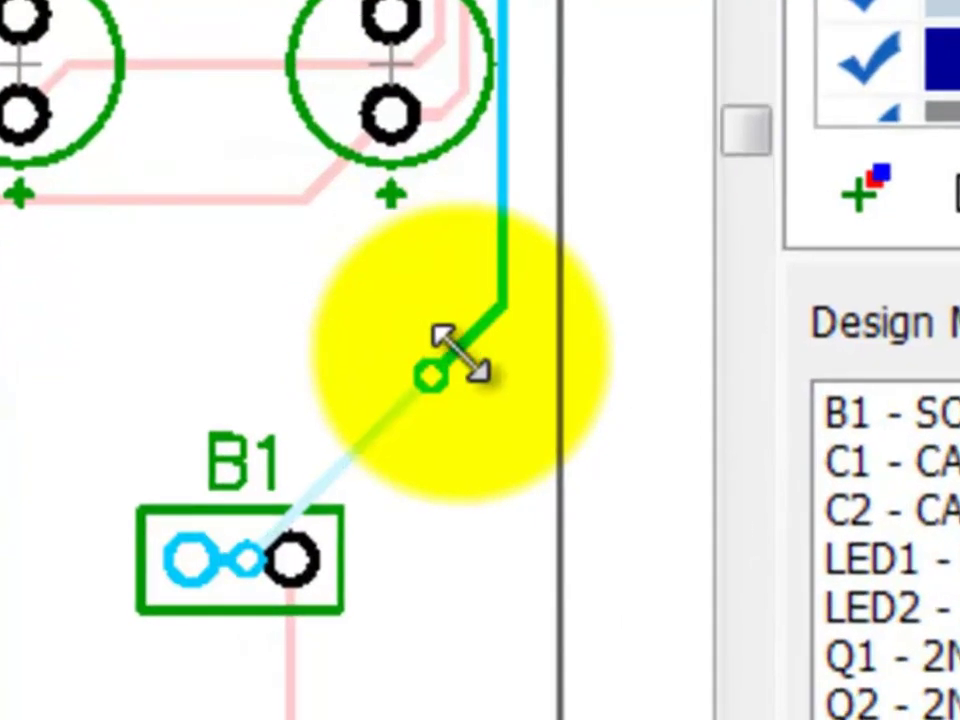
click(456, 352)
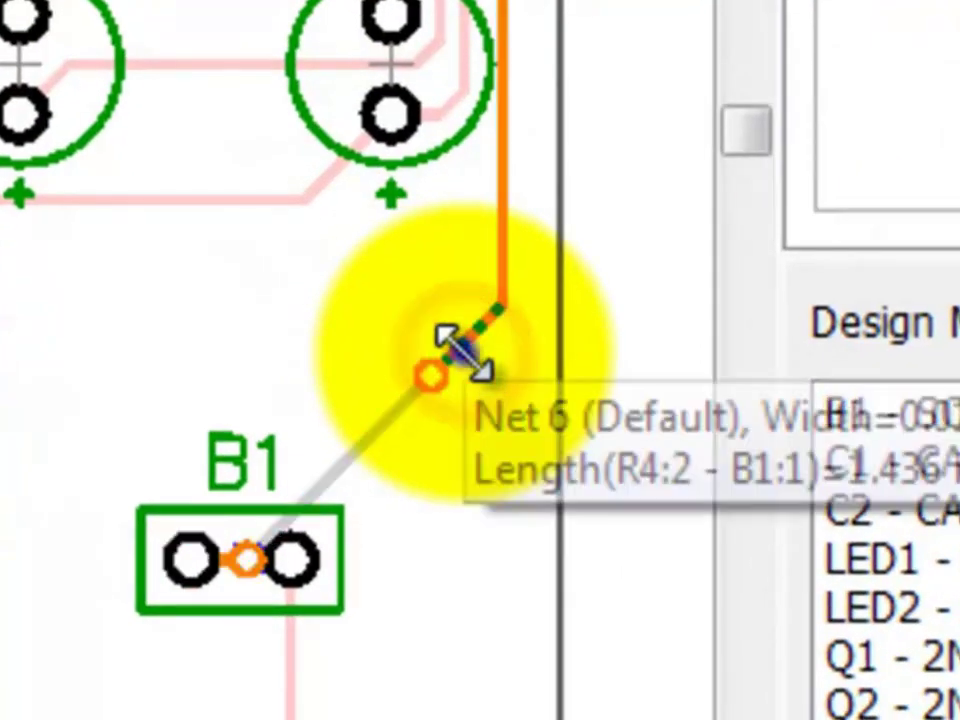
right_click(463, 362)
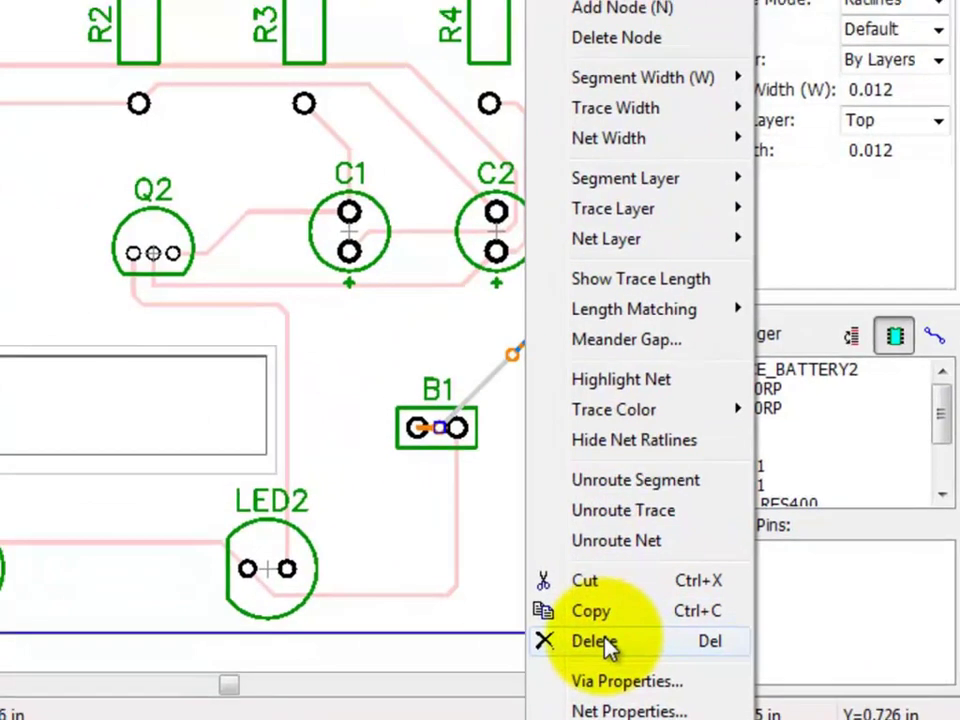
click(605, 642)
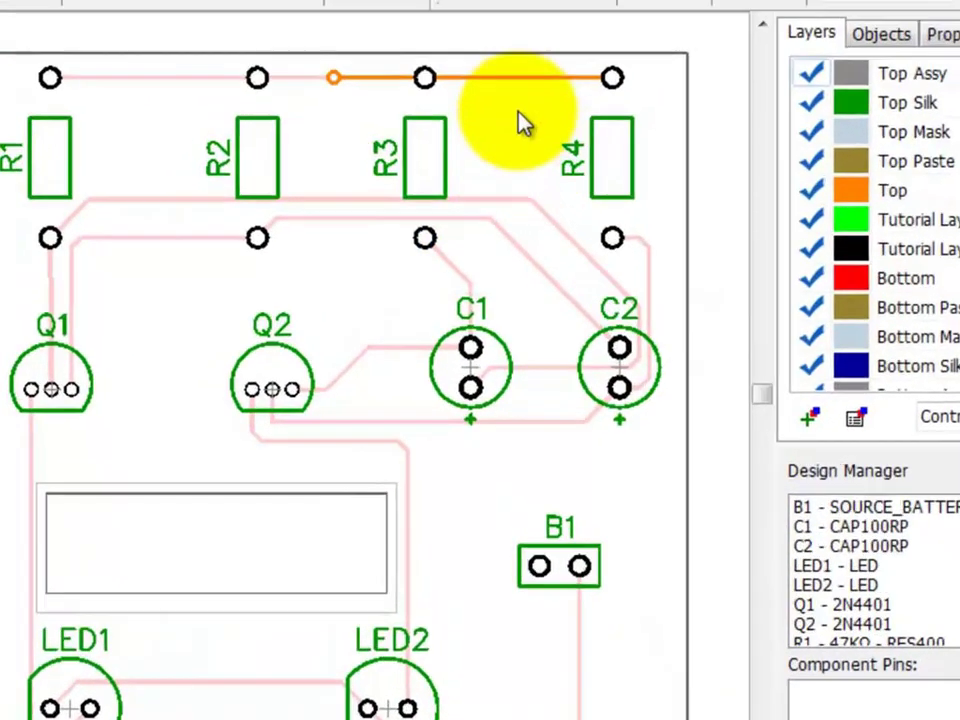
Delete the remaining R3–R4 and R2–R3 track segments.
click(517, 78)
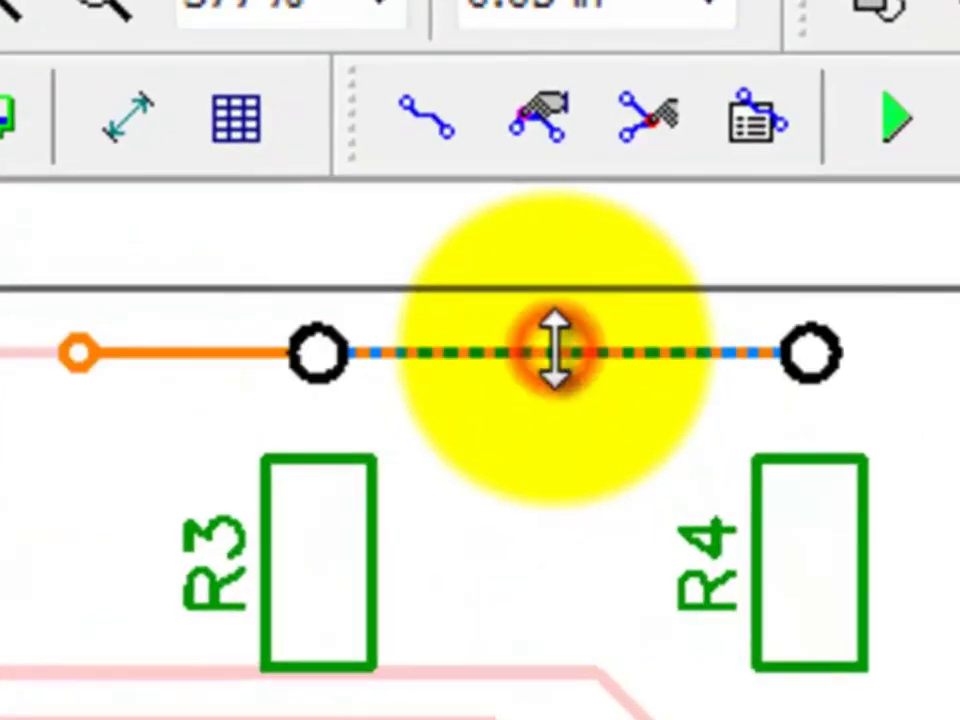
right_click(518, 80)
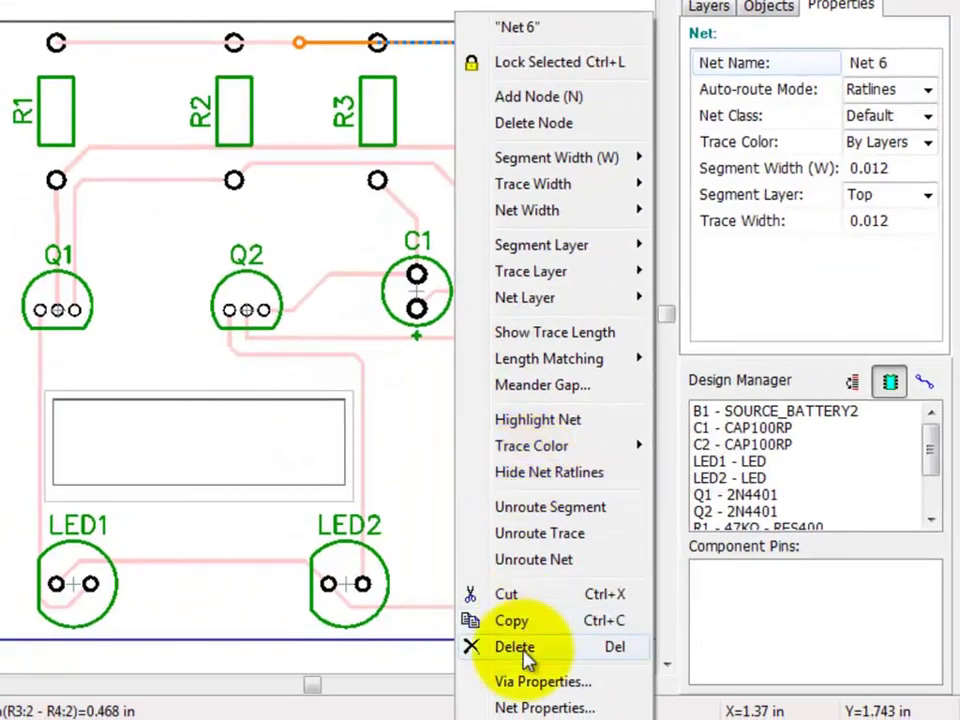
click(525, 651)
click(339, 67)
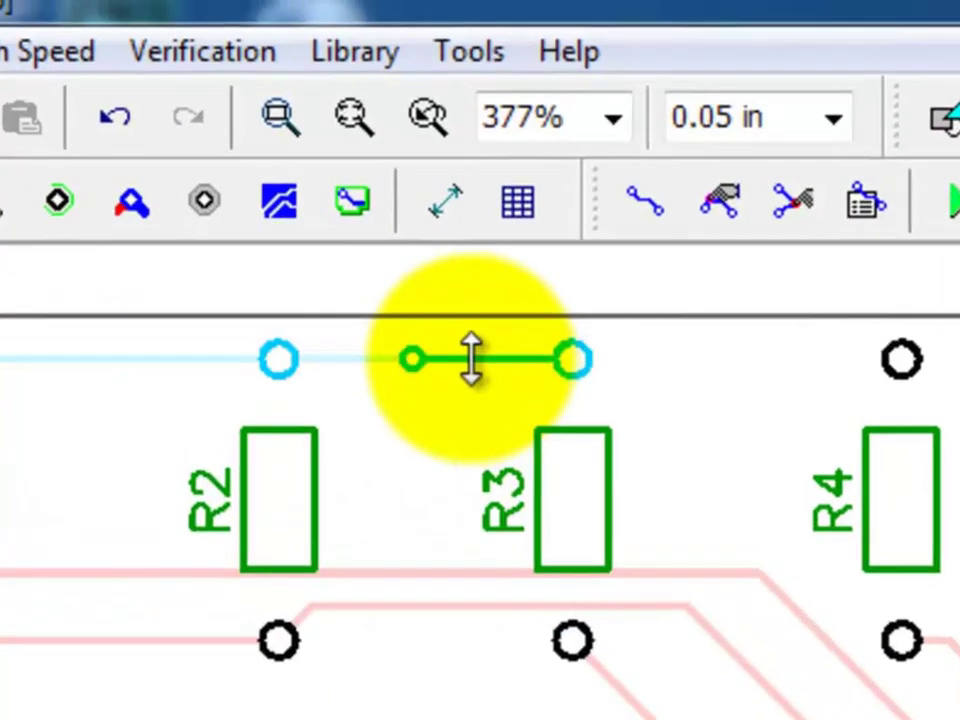
right_click(470, 358)
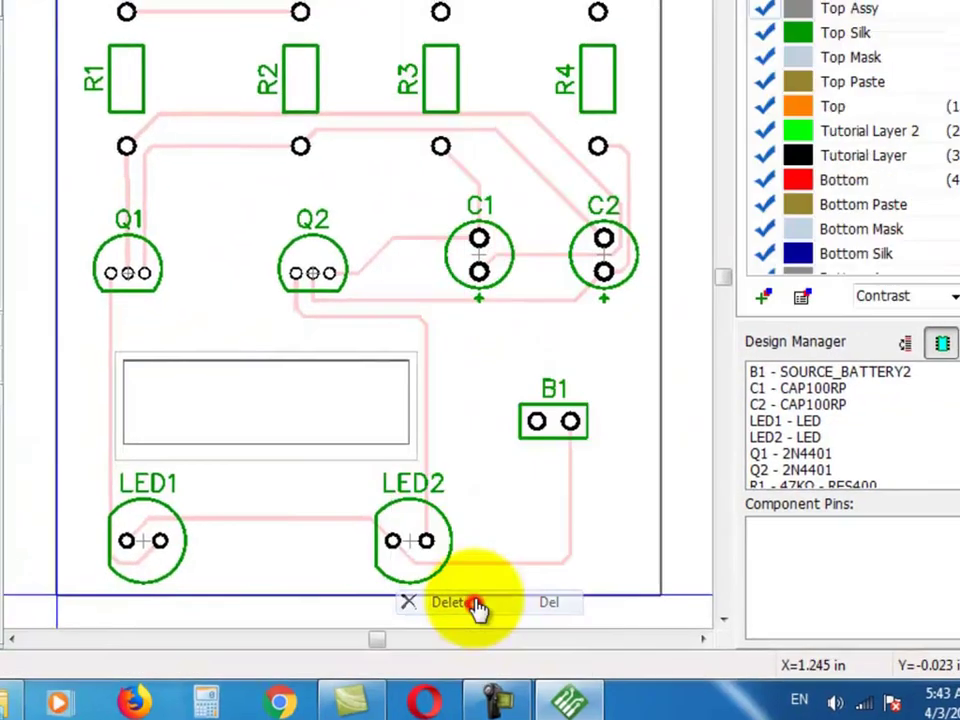
click(477, 606)
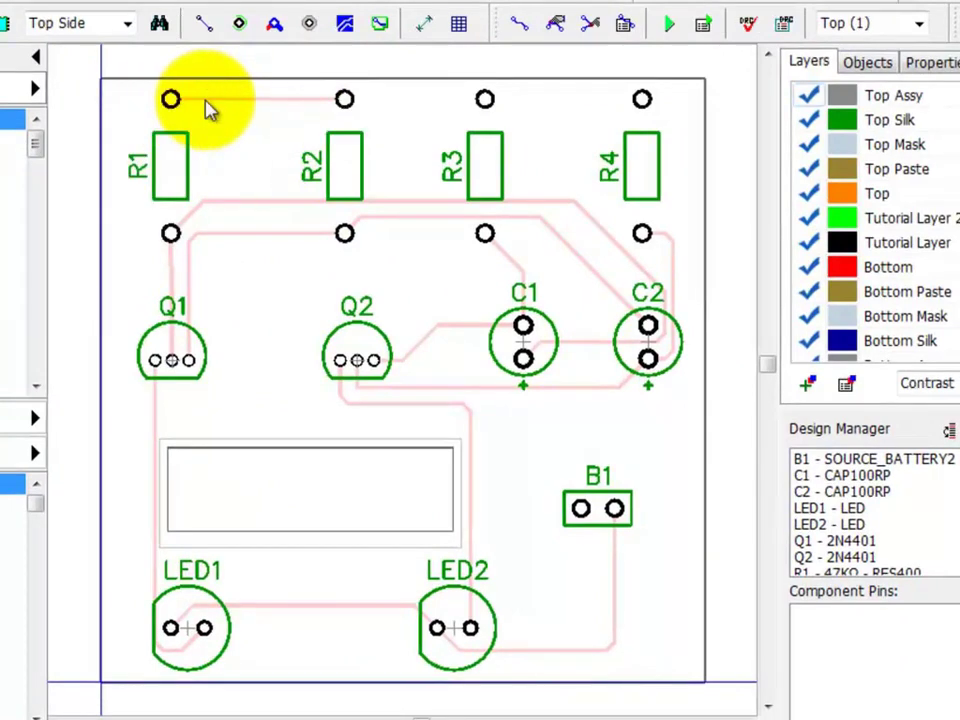
Unroute the net on R2's top pad, leaving only an R1–R2 ratline.
click(344, 104)
right_click(344, 104)
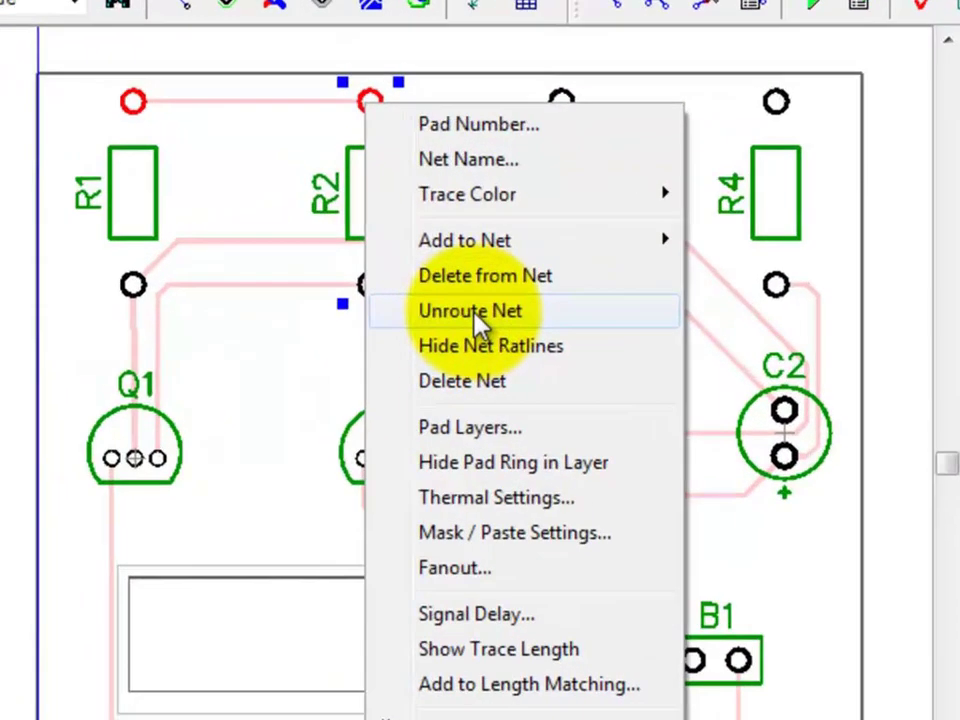
click(423, 256)
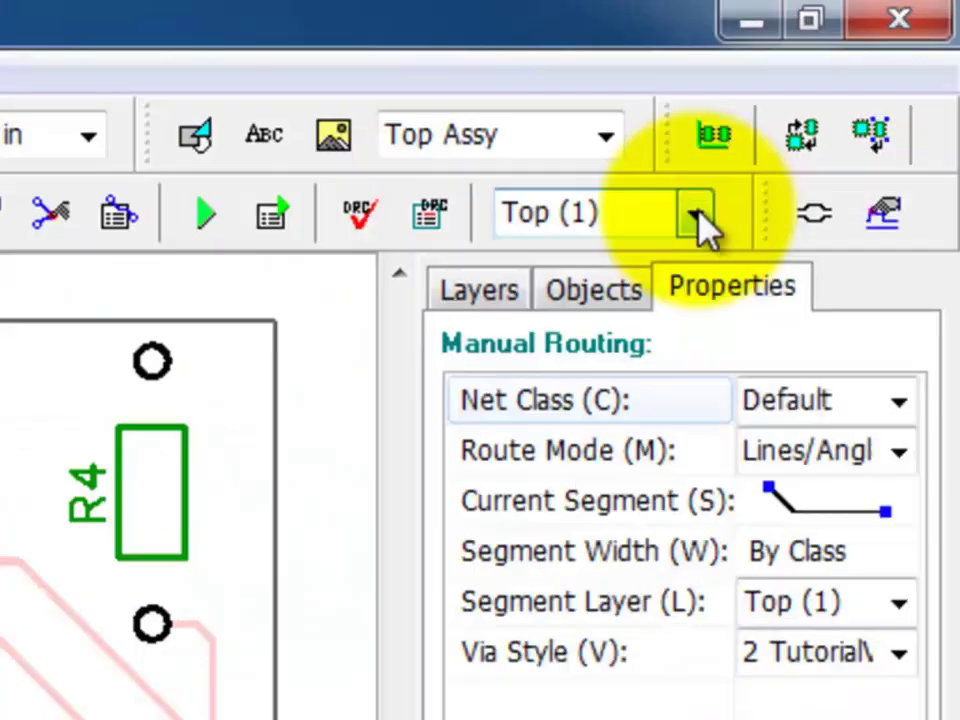
click(572, 312)
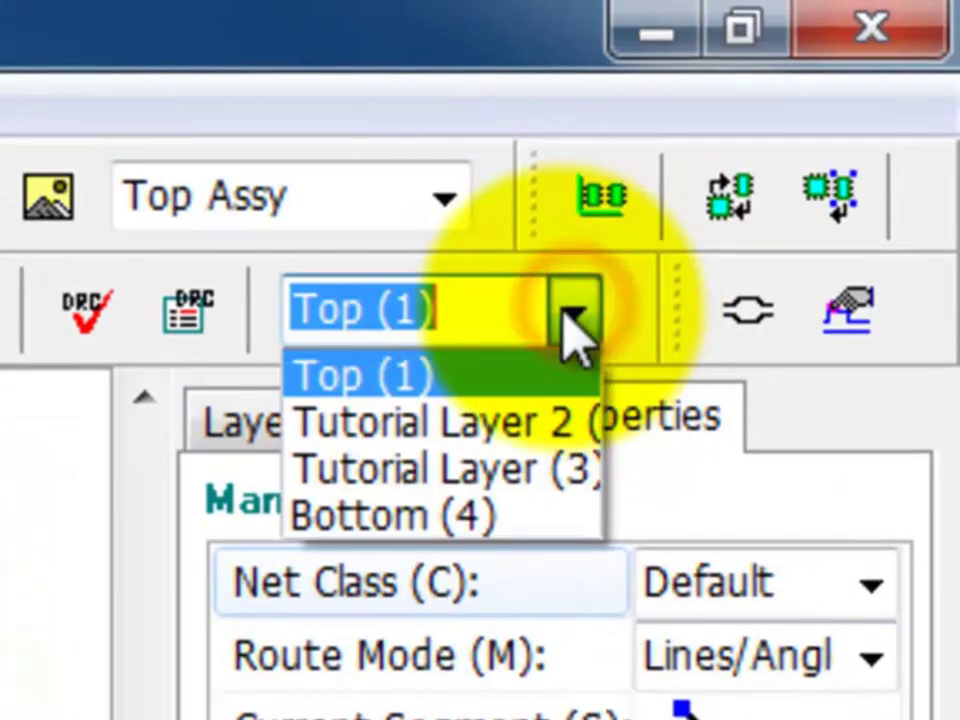
Route a Bottom-layer track from R1's top pad through R2 toward R4.
click(470, 515)
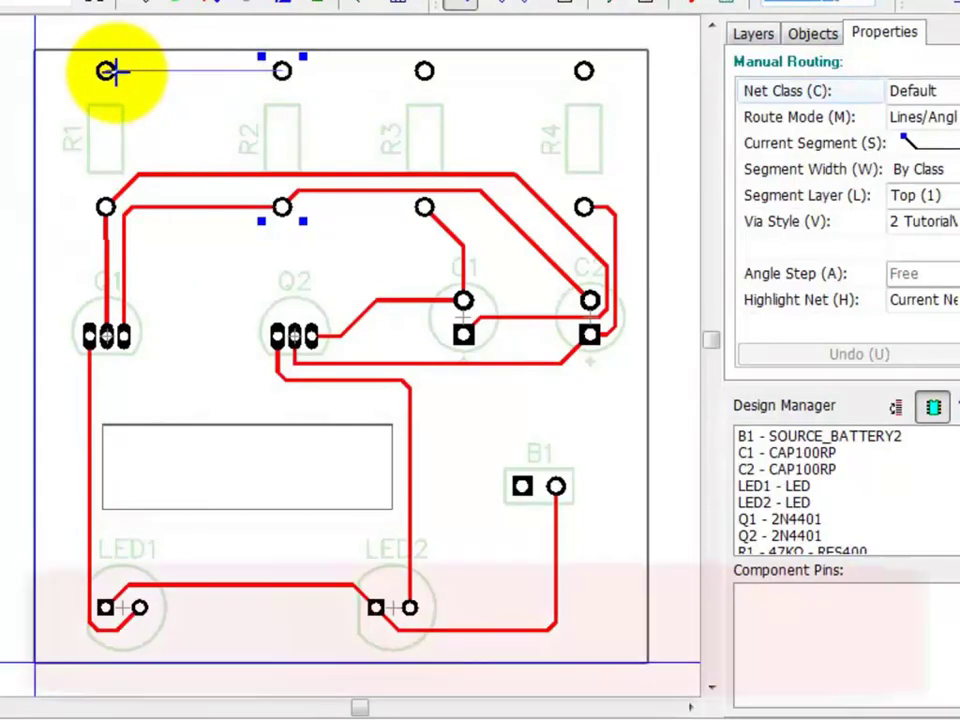
click(108, 70)
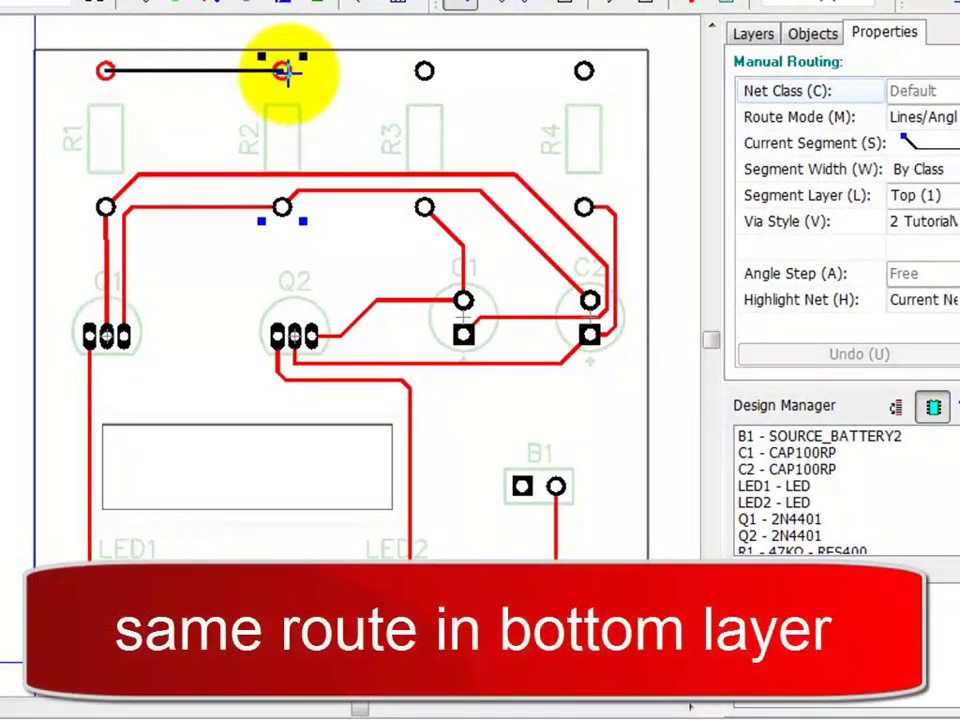
click(285, 71)
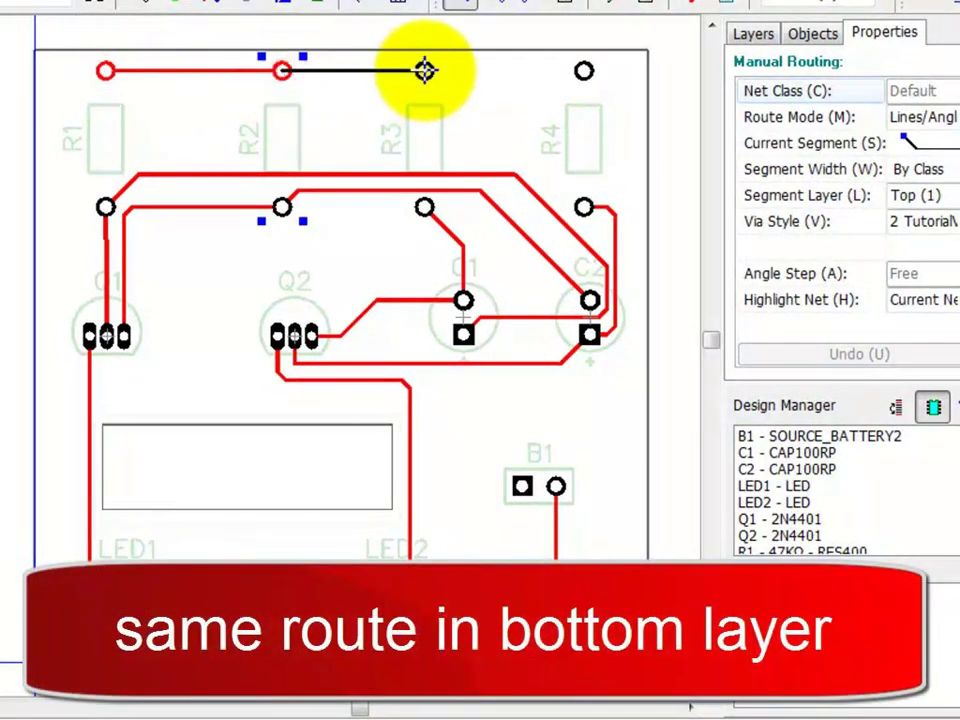
click(585, 71)
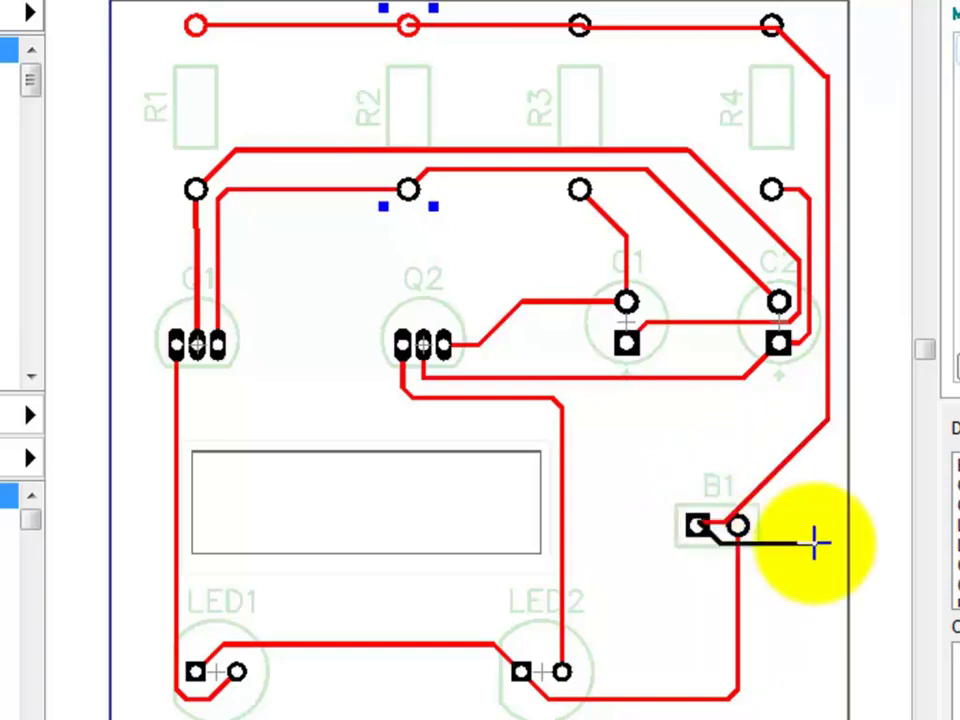
Try a track from B1's square pad, undo it, and switch to the ratline tool.
right_click(816, 545)
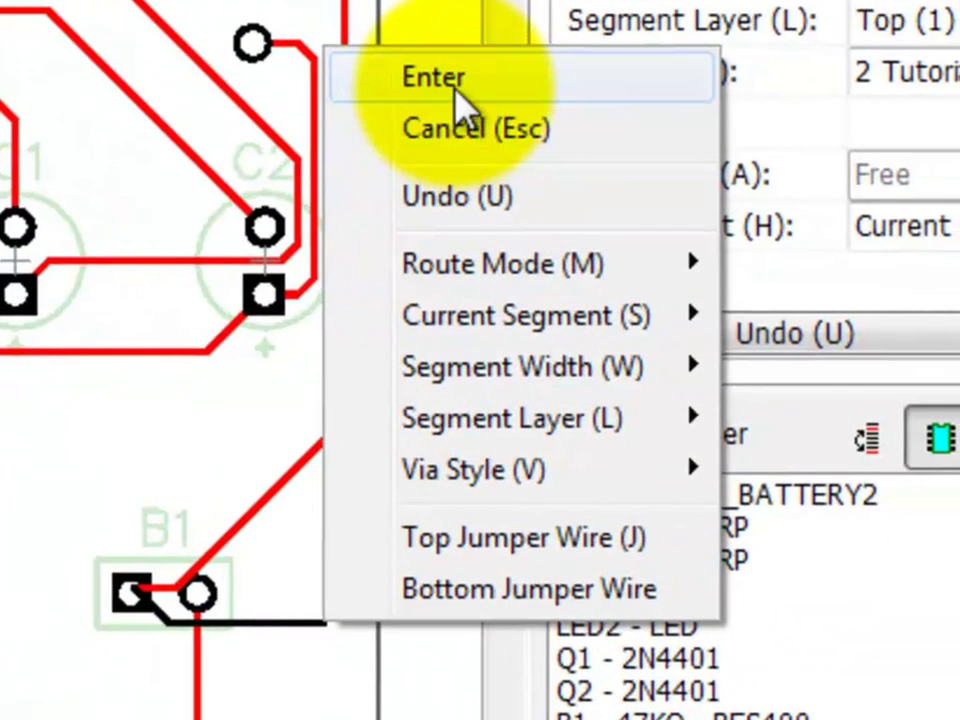
click(456, 88)
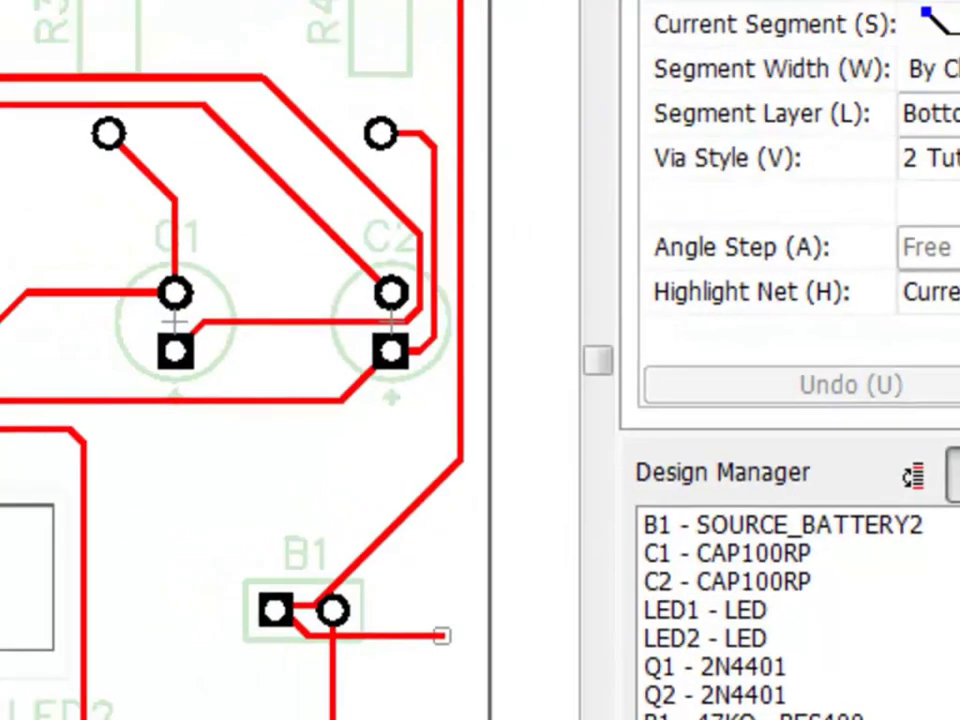
click(327, 58)
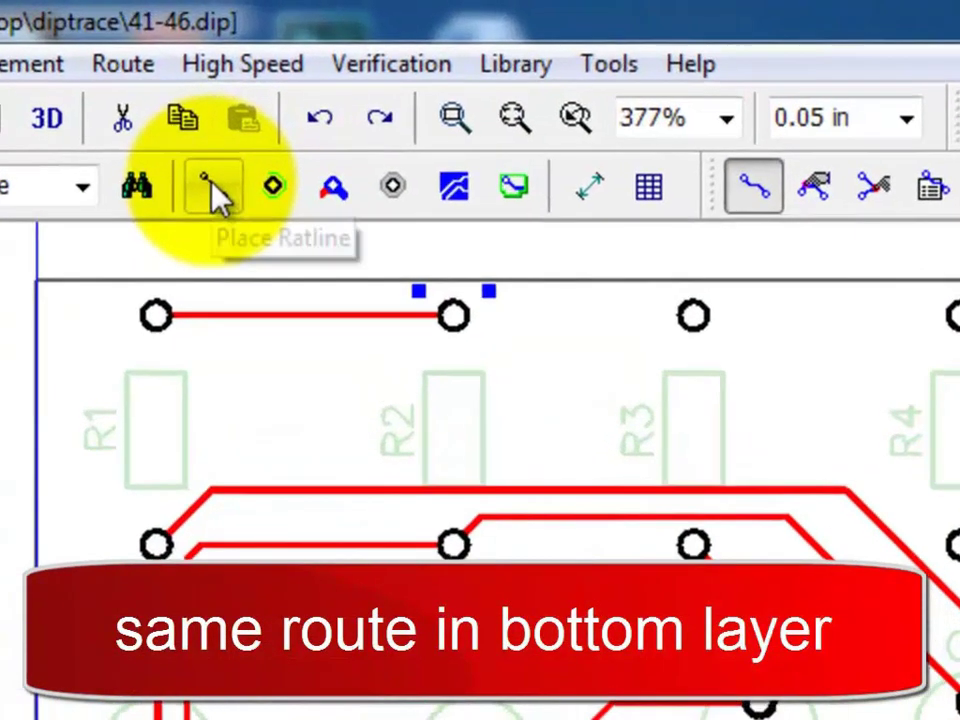
click(278, 88)
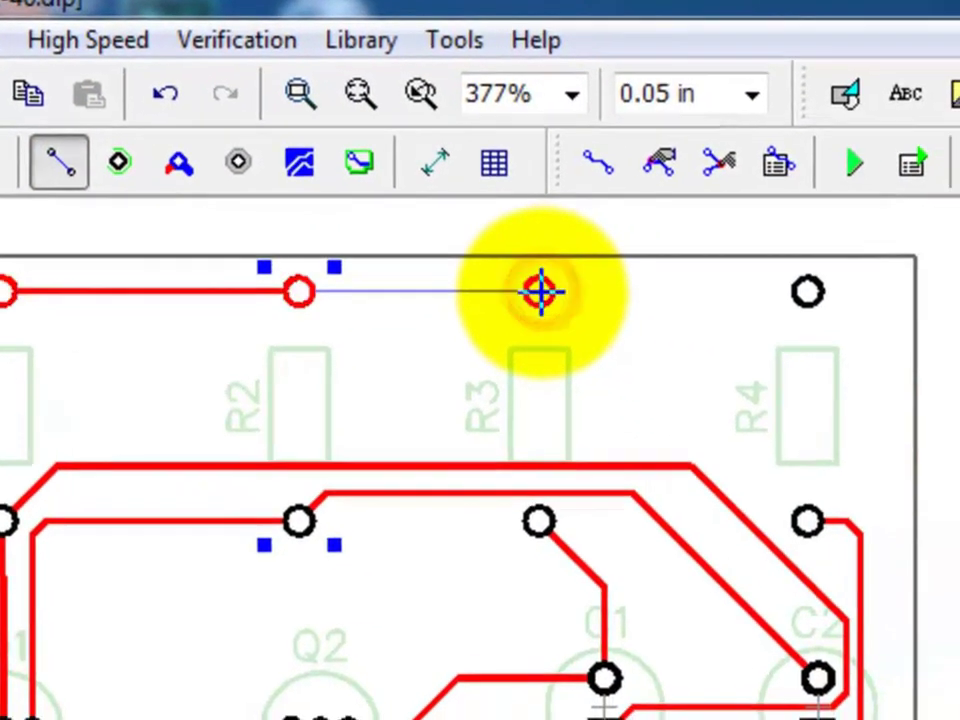
Undo the R2–R3 ratline and route a trace across R2, R3 and R4's top pads.
click(155, 95)
click(583, 157)
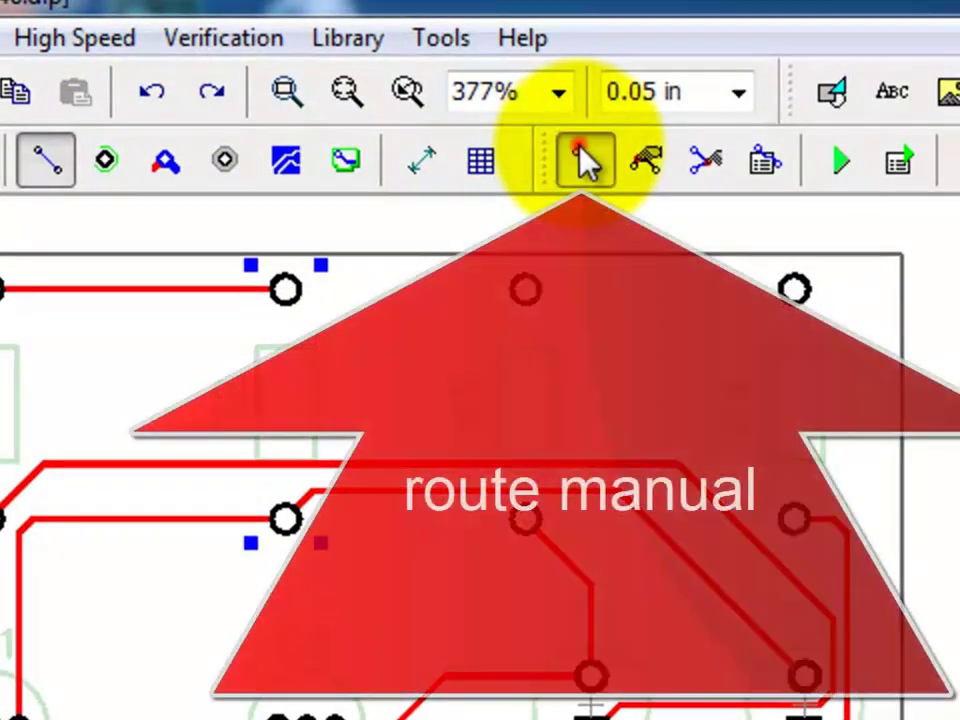
click(284, 292)
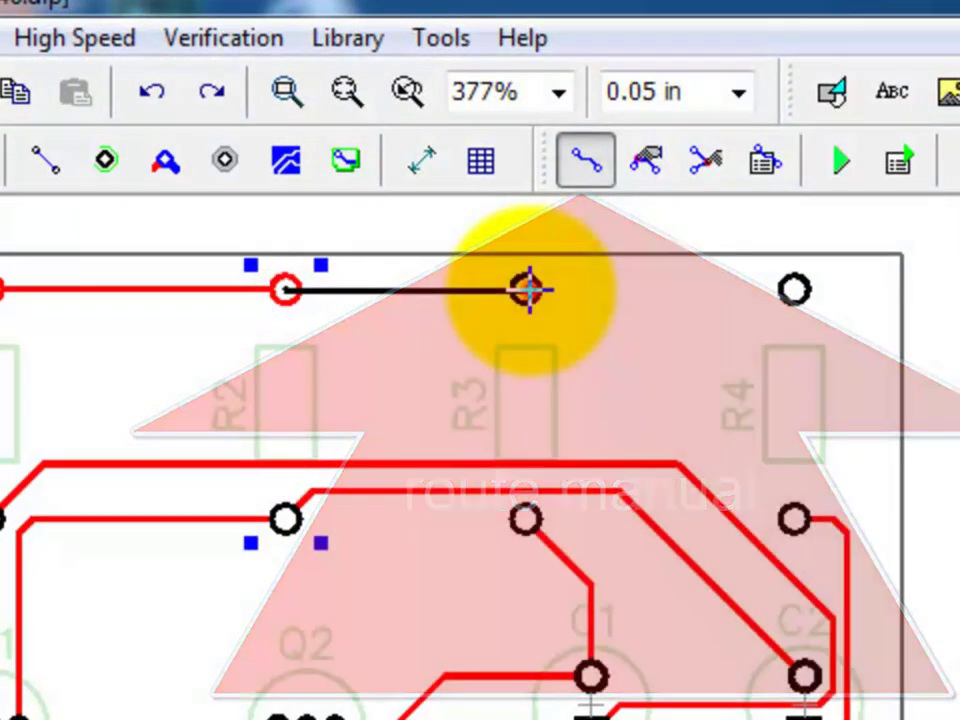
click(527, 290)
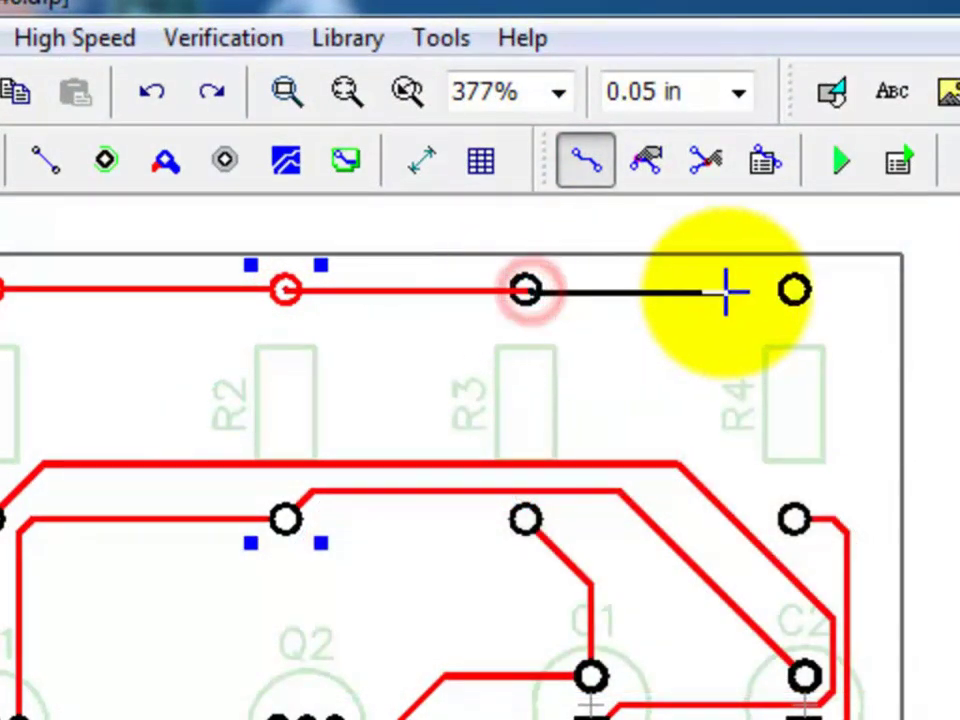
click(793, 290)
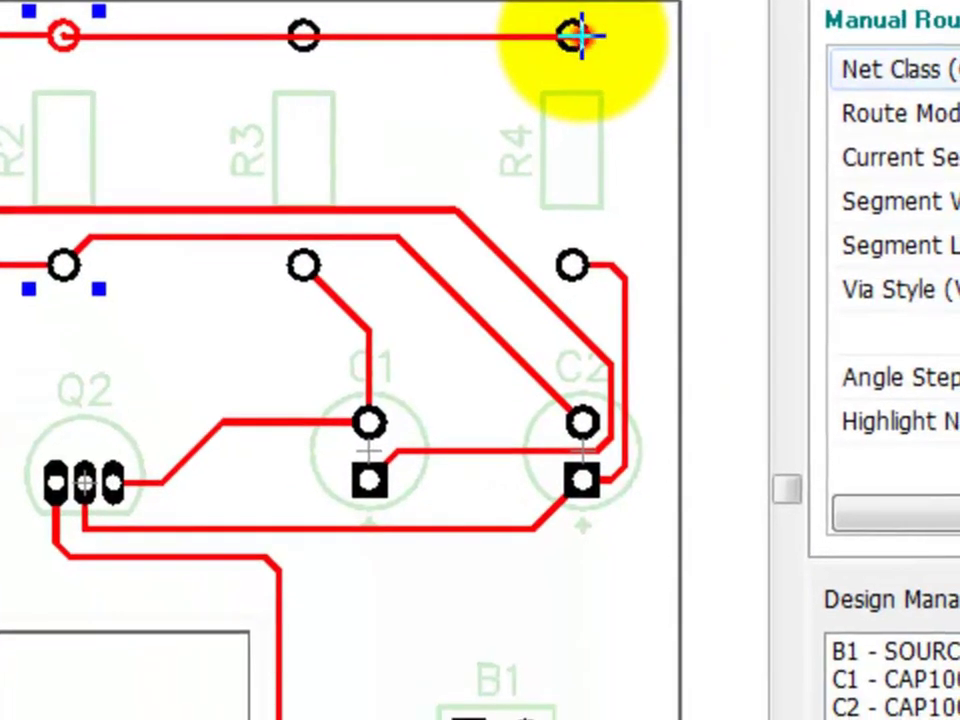
Continue the trace past R4 down the board's right edge and finish it at B1.
click(648, 112)
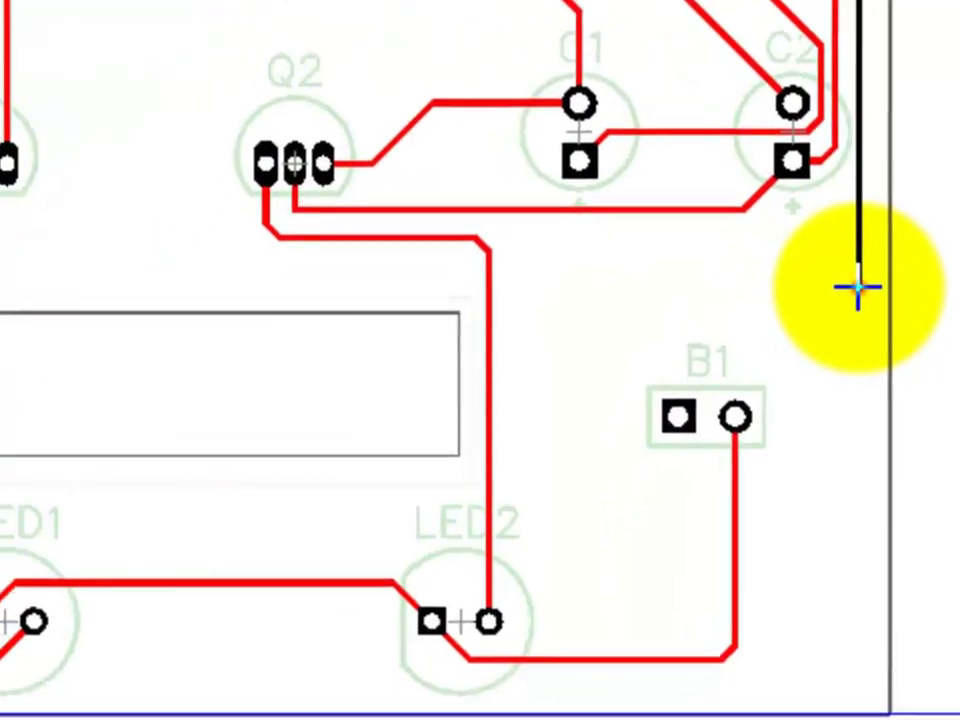
click(859, 285)
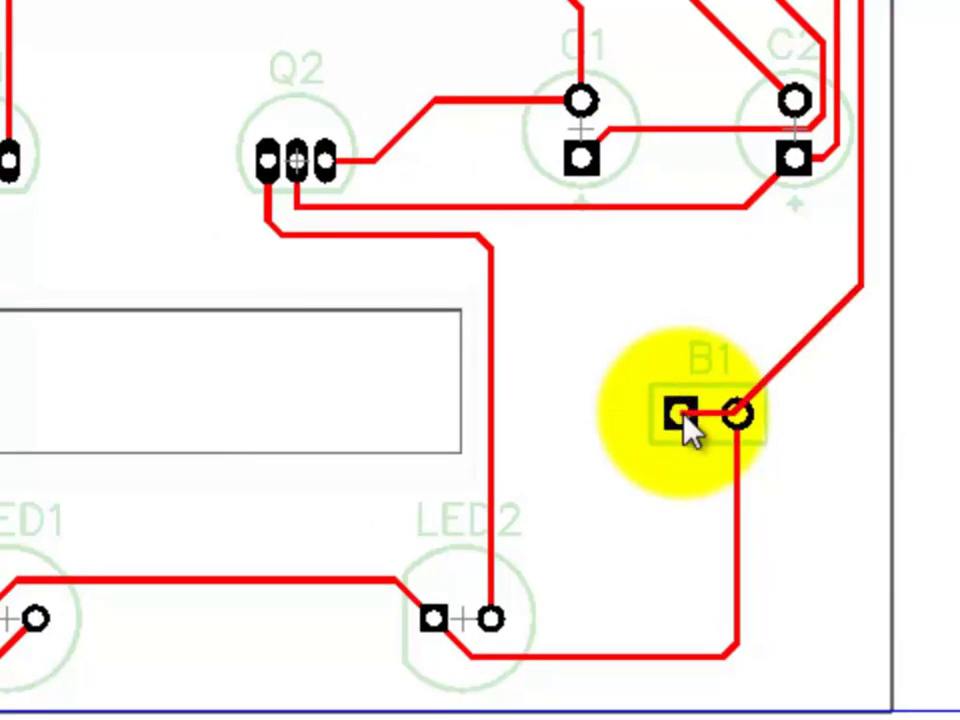
right_click(683, 414)
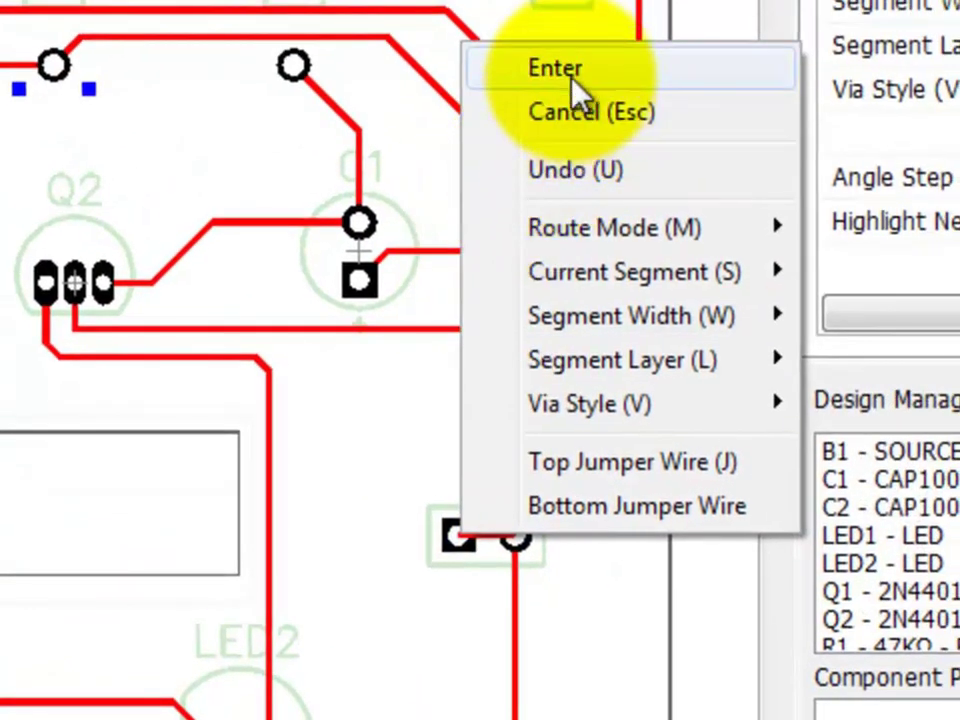
click(575, 82)
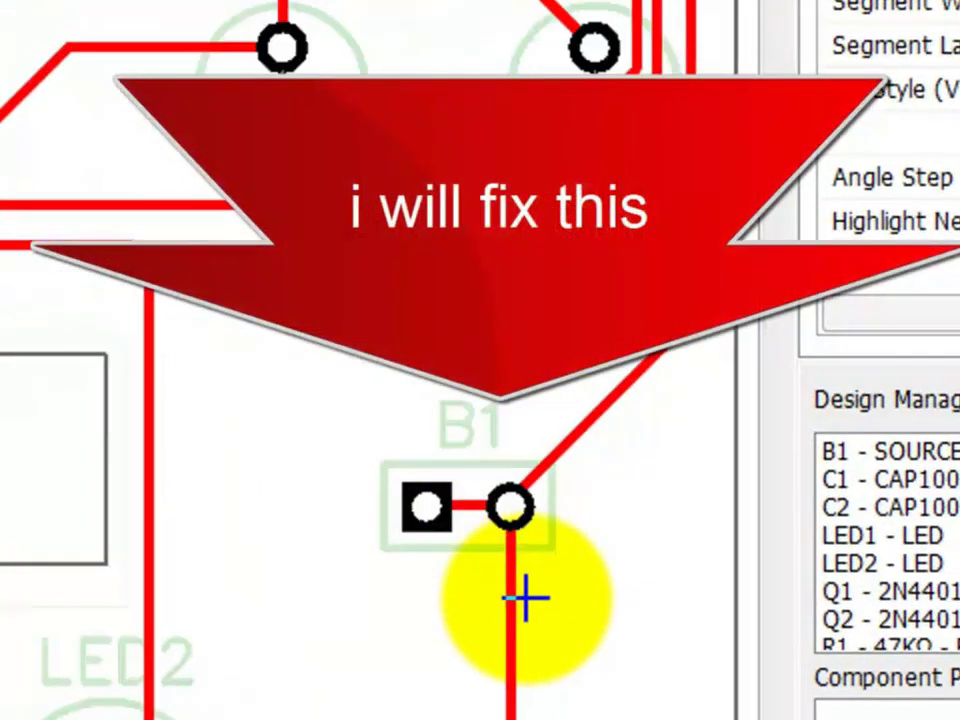
scroll(527, 598, up, 1)
click(525, 452)
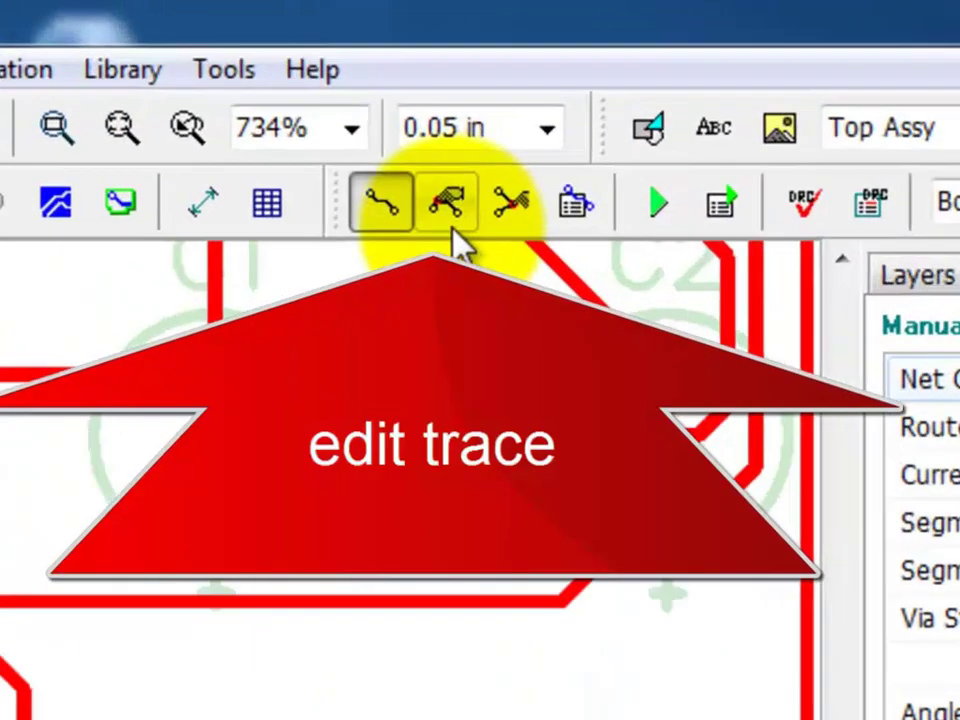
Move the diagonal trace segment onto B1's square pad and make Bottom (4) the current layer.
click(552, 98)
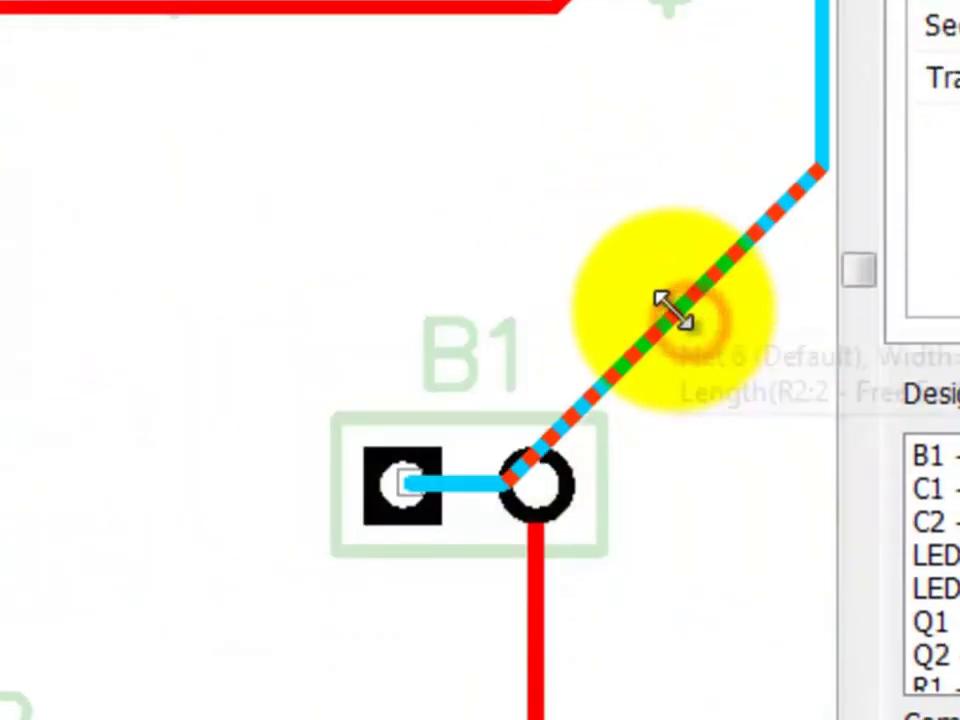
drag(686, 322, 630, 271)
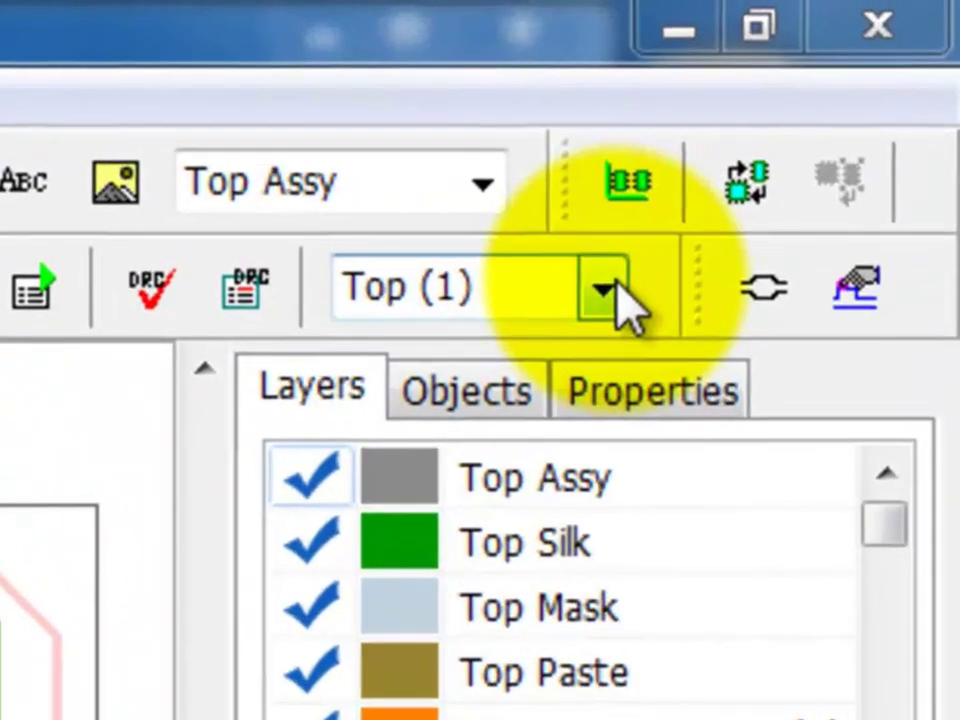
click(696, 213)
click(655, 346)
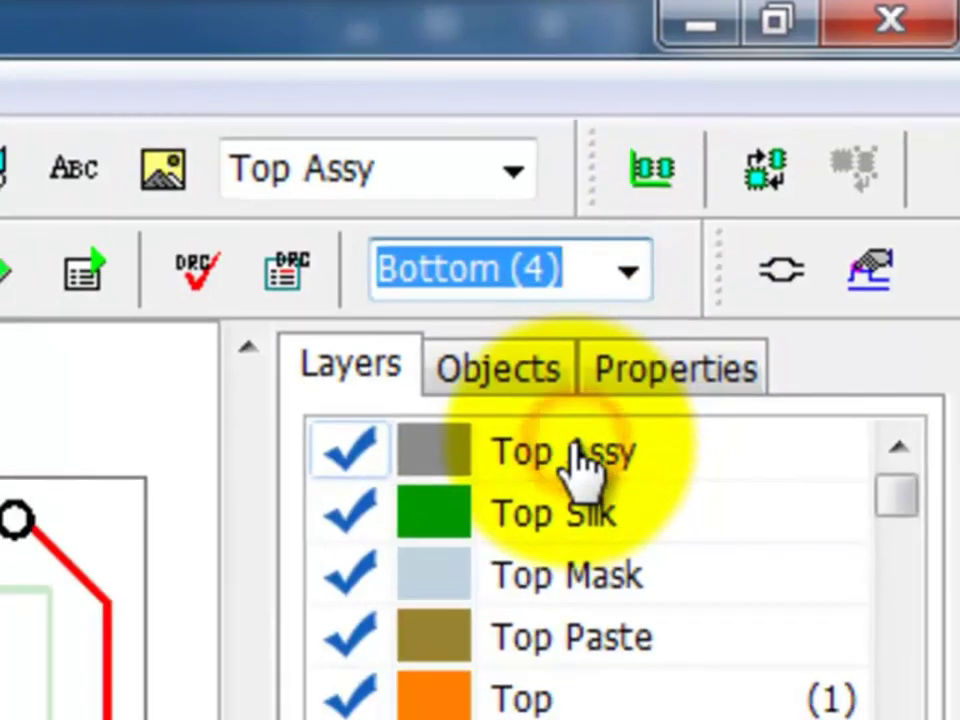
Highlight Net 6 from the Design Manager's net list.
click(595, 178)
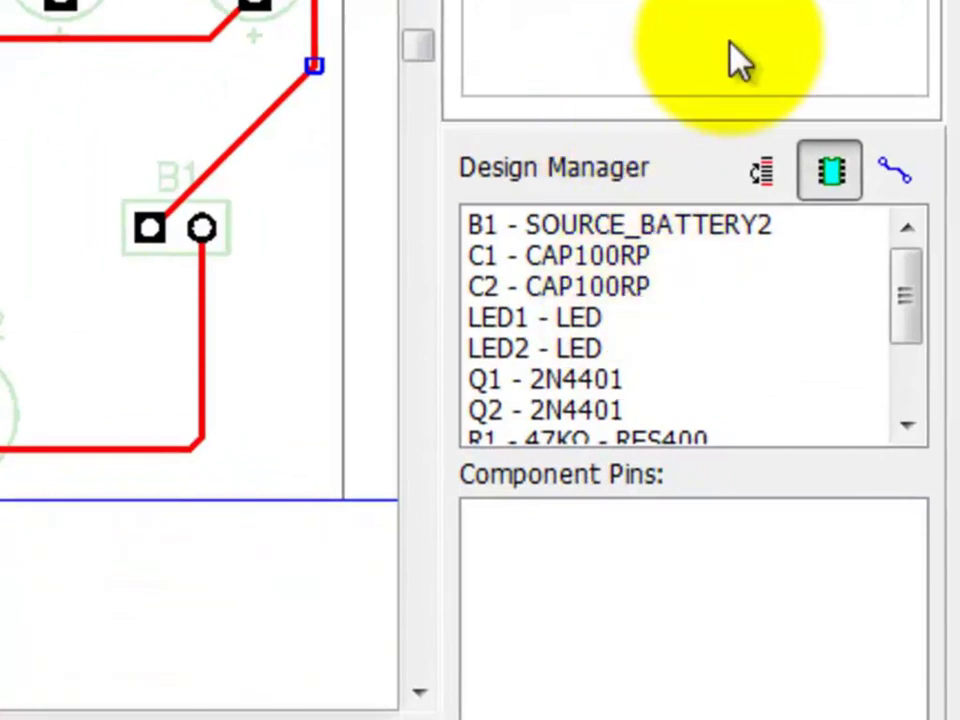
click(890, 178)
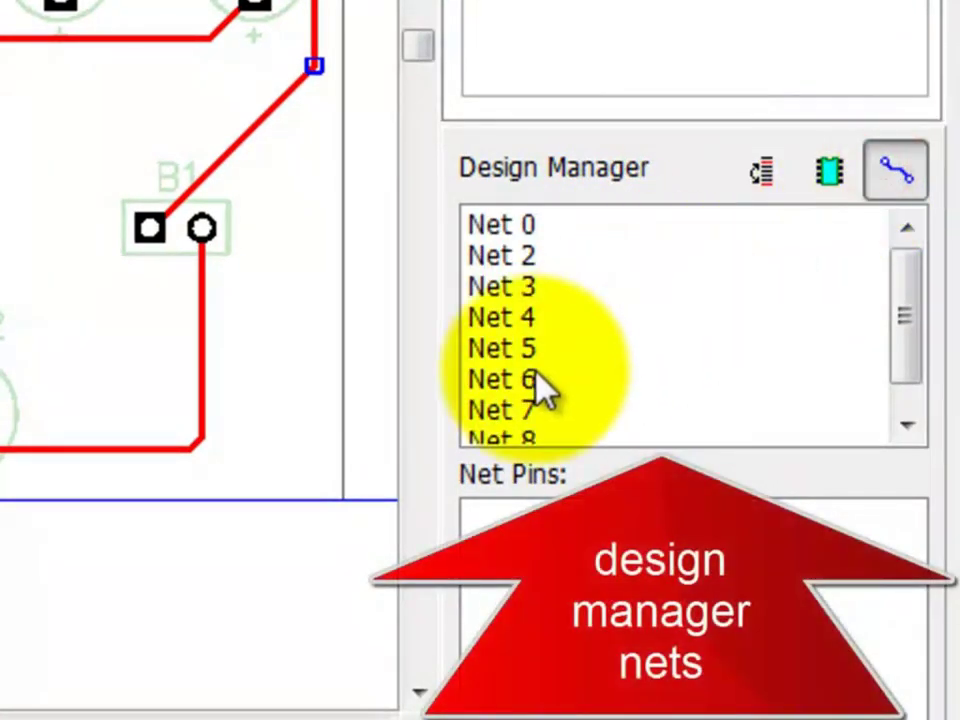
click(519, 382)
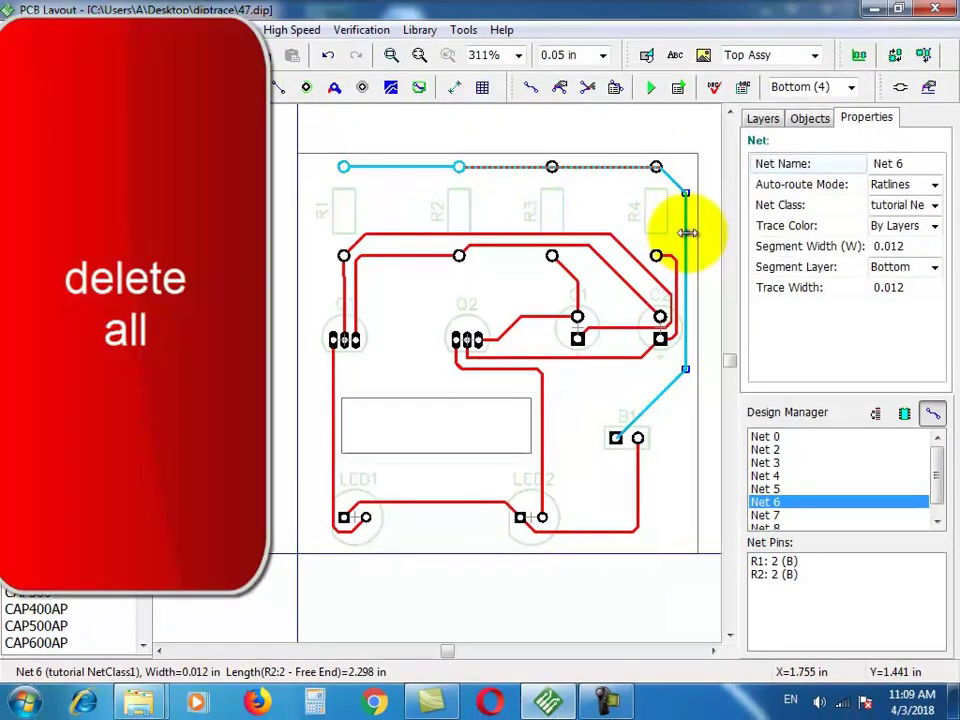
Unroute Net 6 and select the remaining ratline between R1 and R2.
right_click(687, 233)
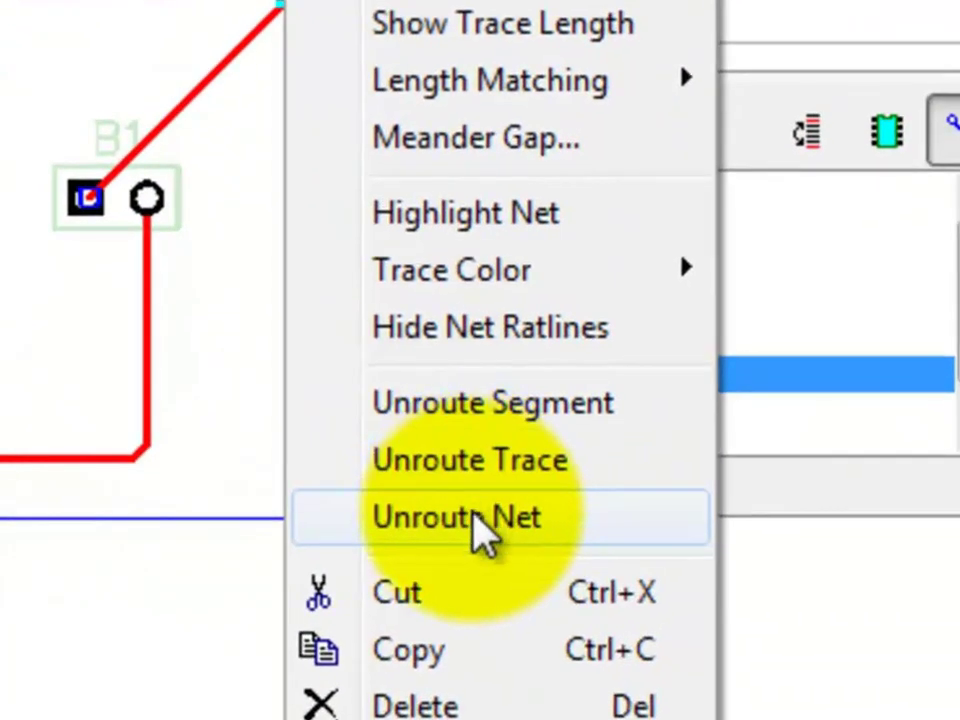
click(474, 516)
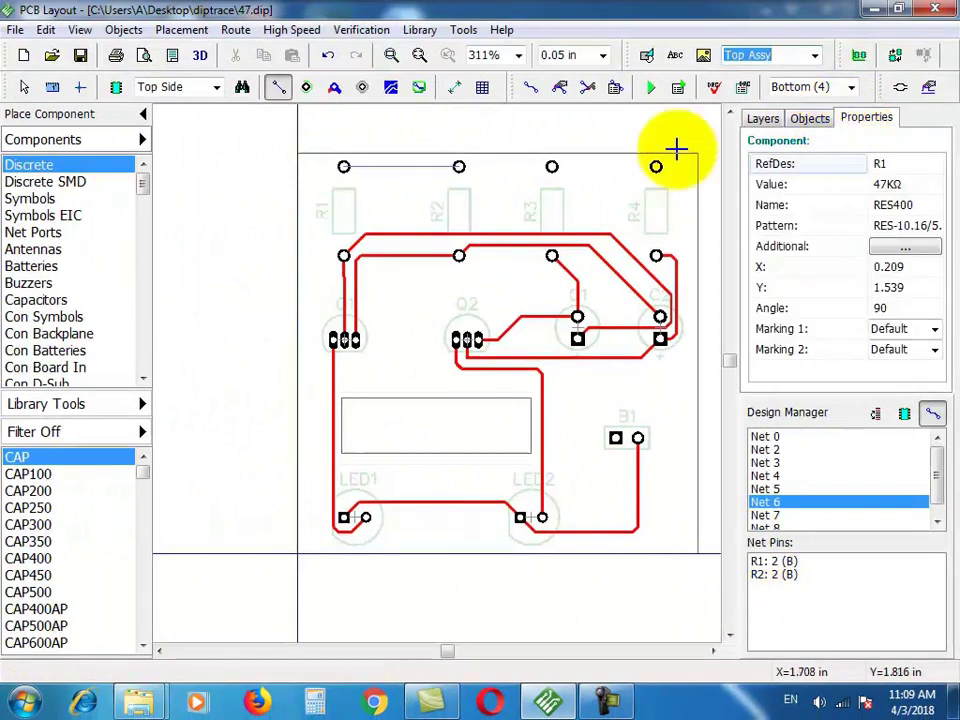
click(343, 166)
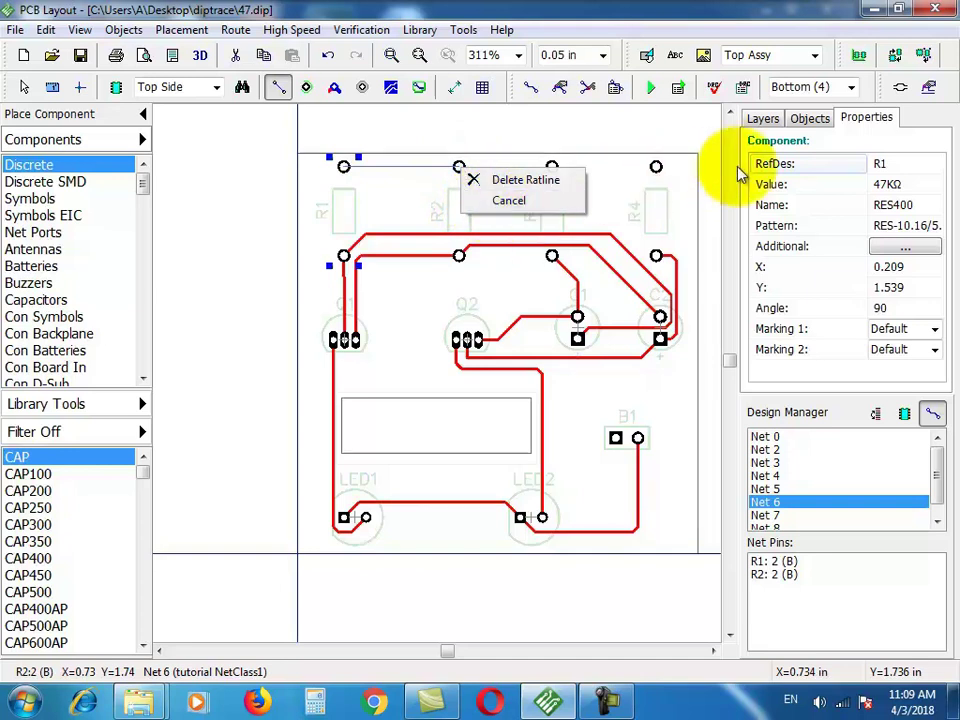
Route a tutorial NetClass1 trace from R1's top pad to R2's top pad.
click(533, 88)
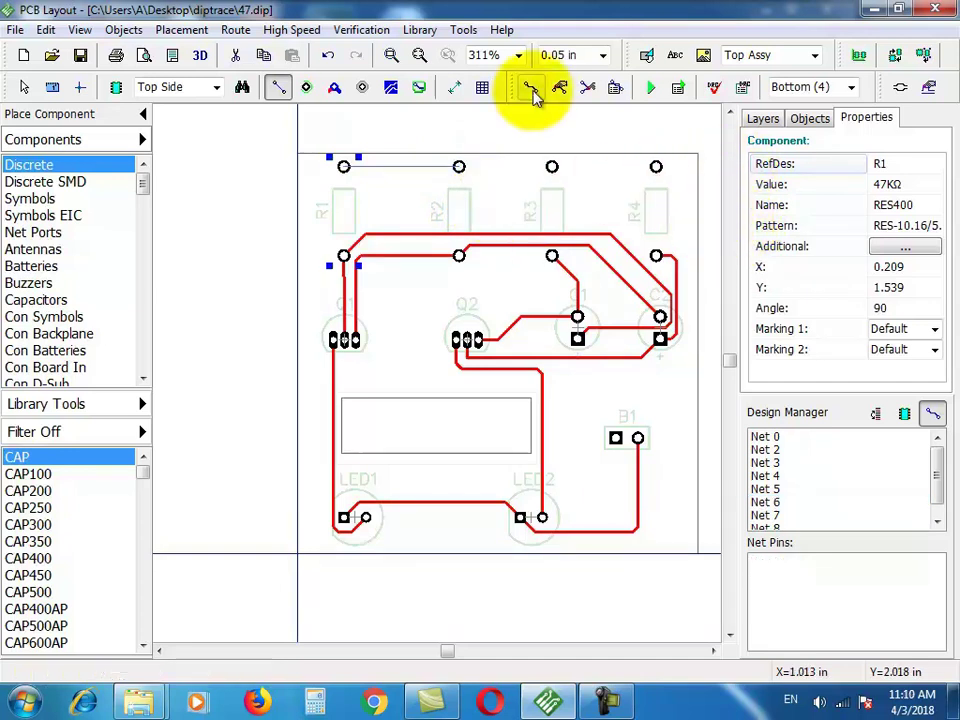
click(533, 88)
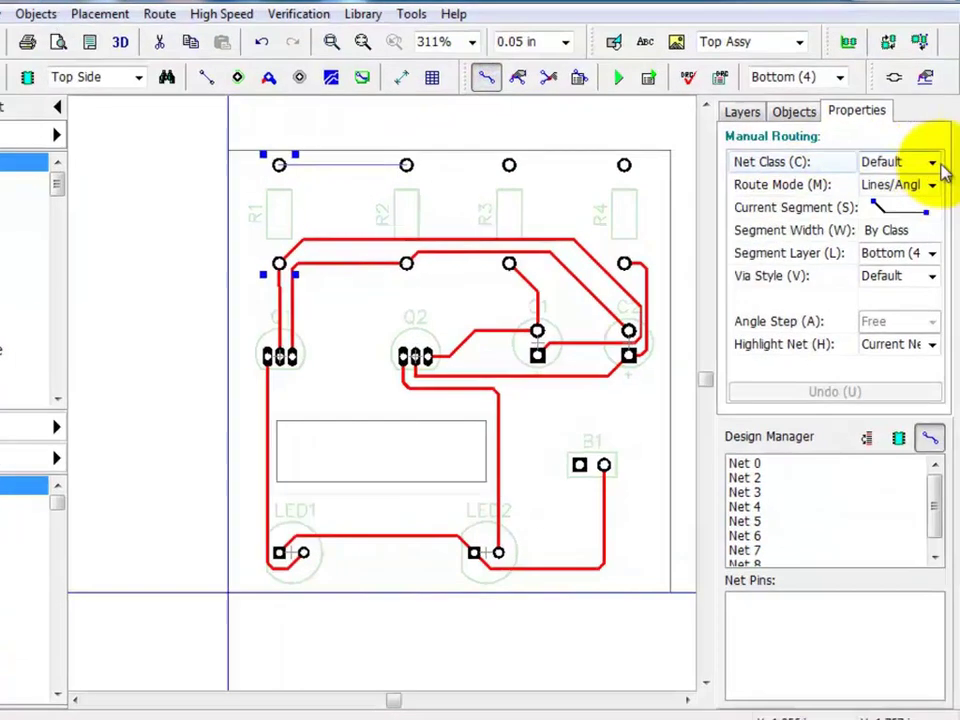
click(934, 163)
click(835, 372)
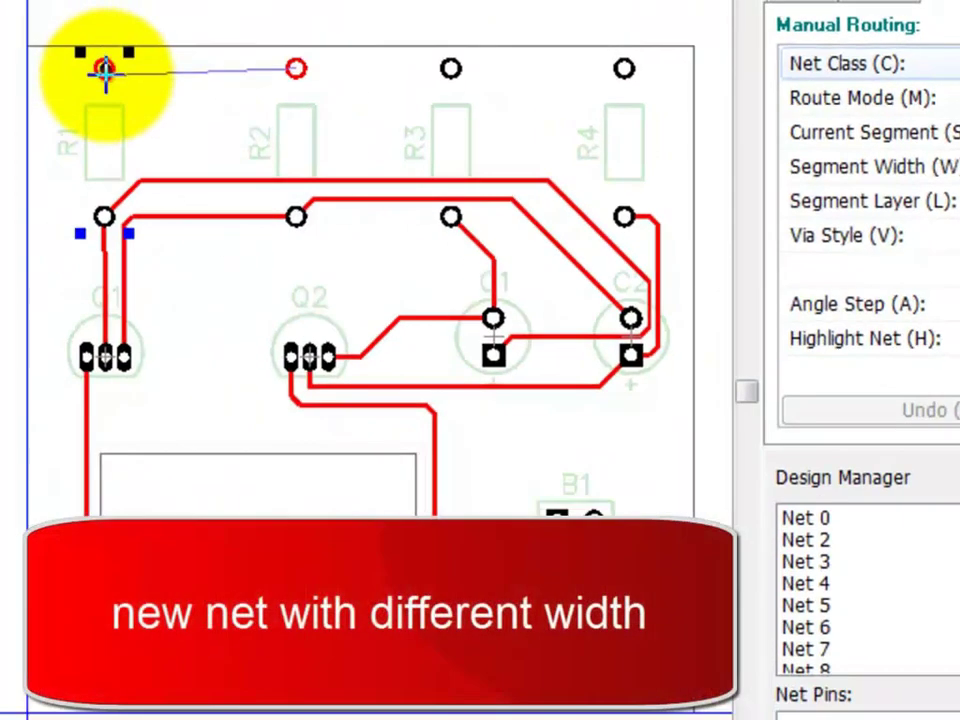
click(104, 70)
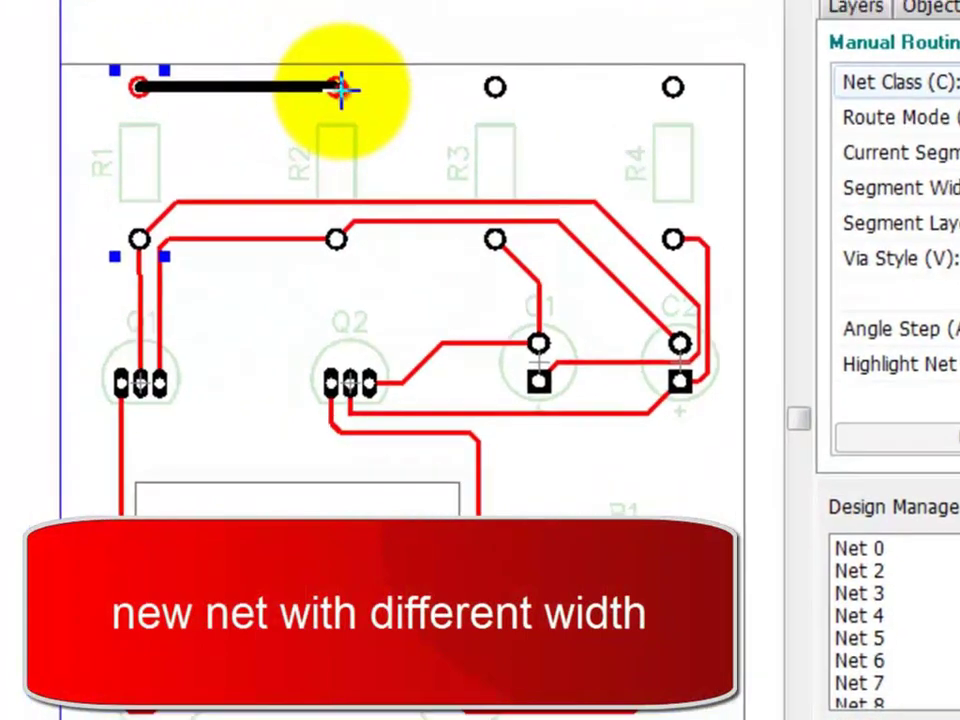
click(301, 70)
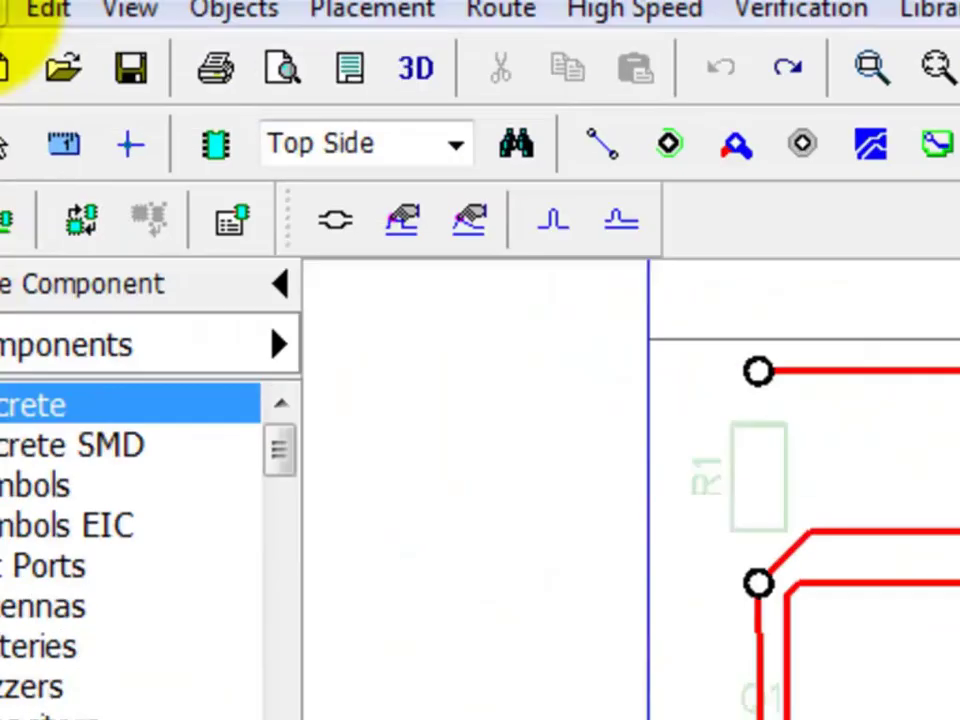
click(6, 20)
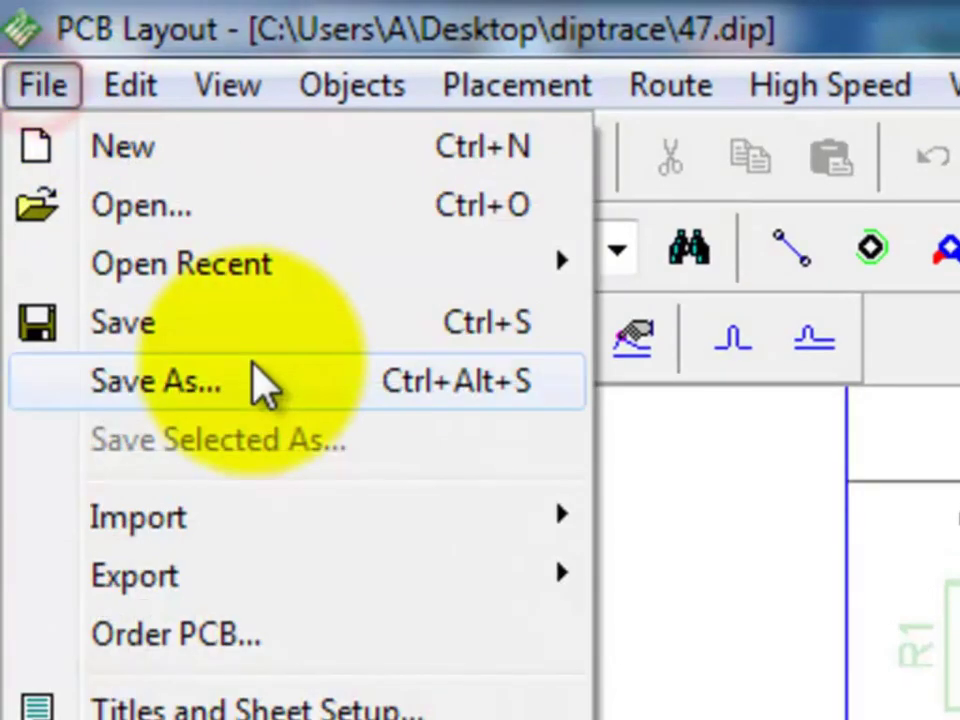
Save the board as a new file named 50.
click(253, 381)
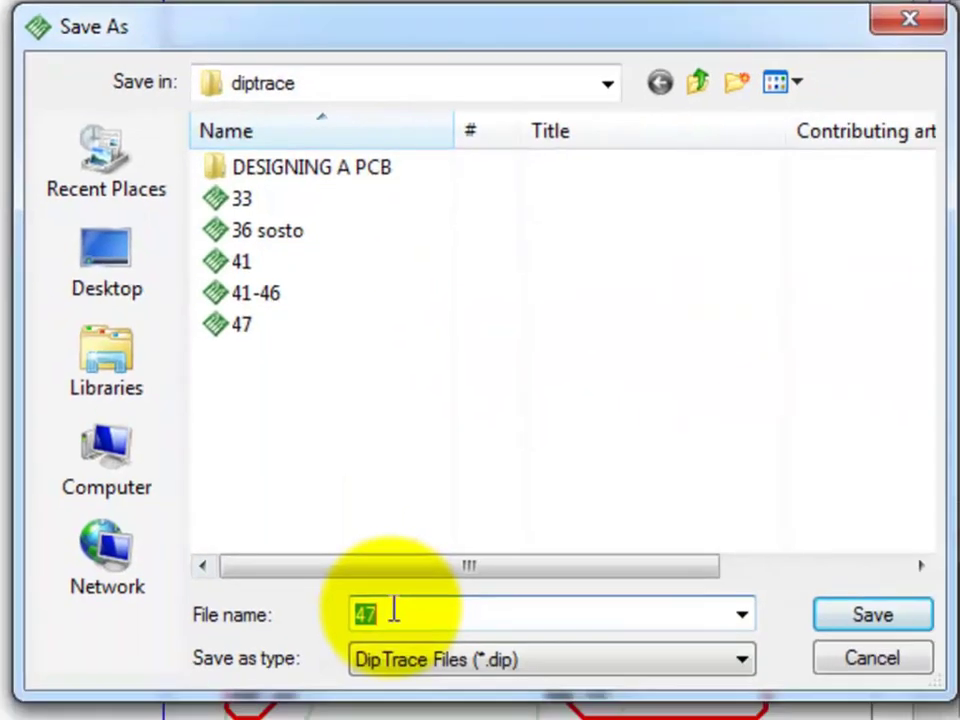
click(393, 609)
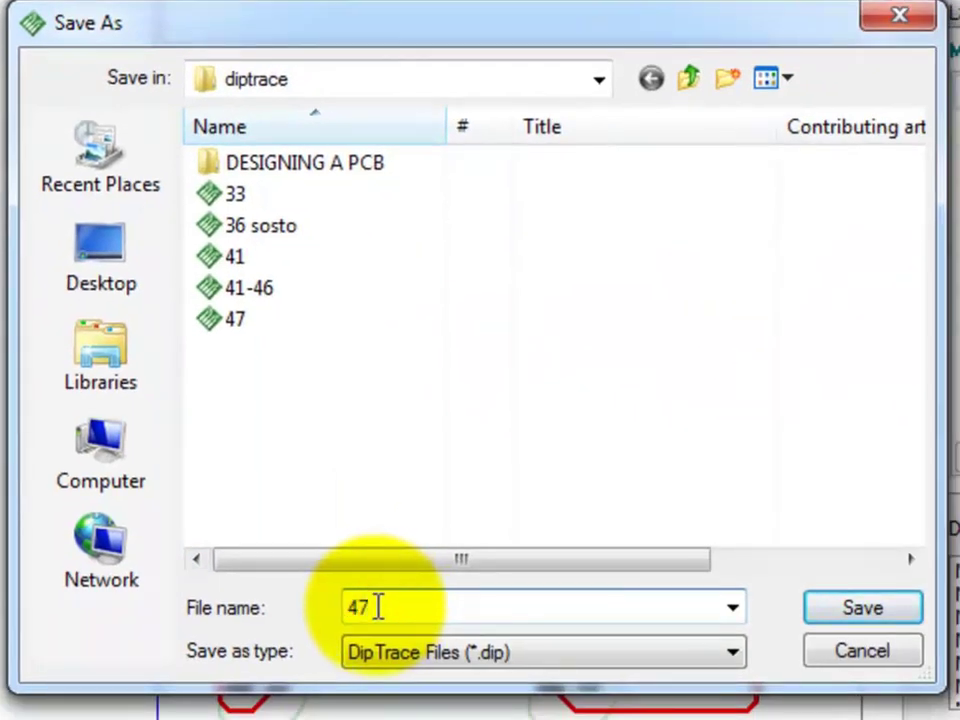
text(5)
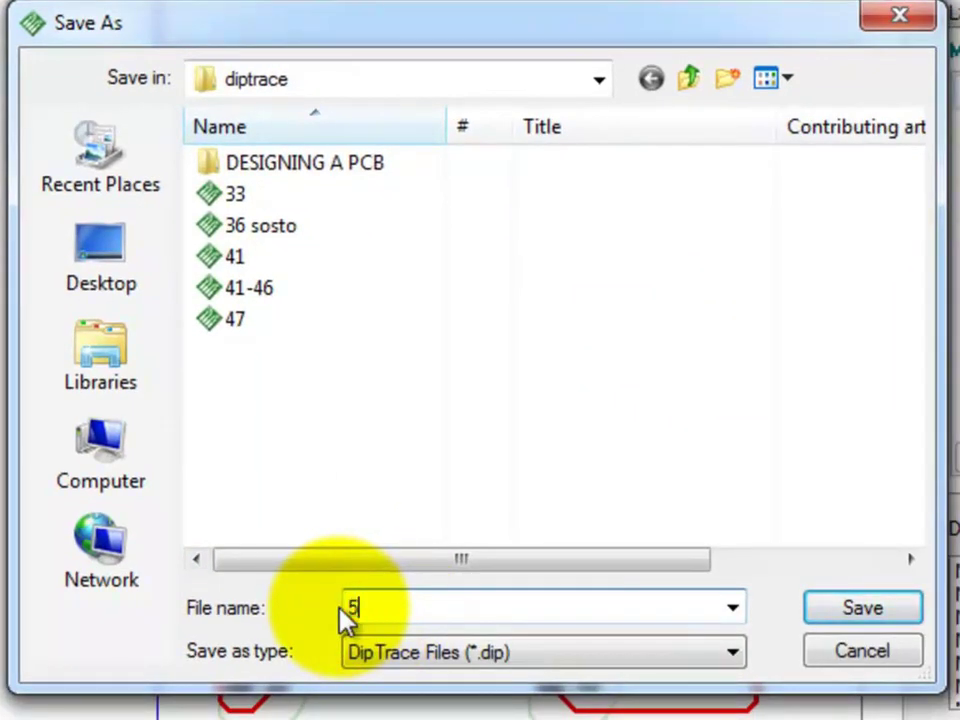
text(0)
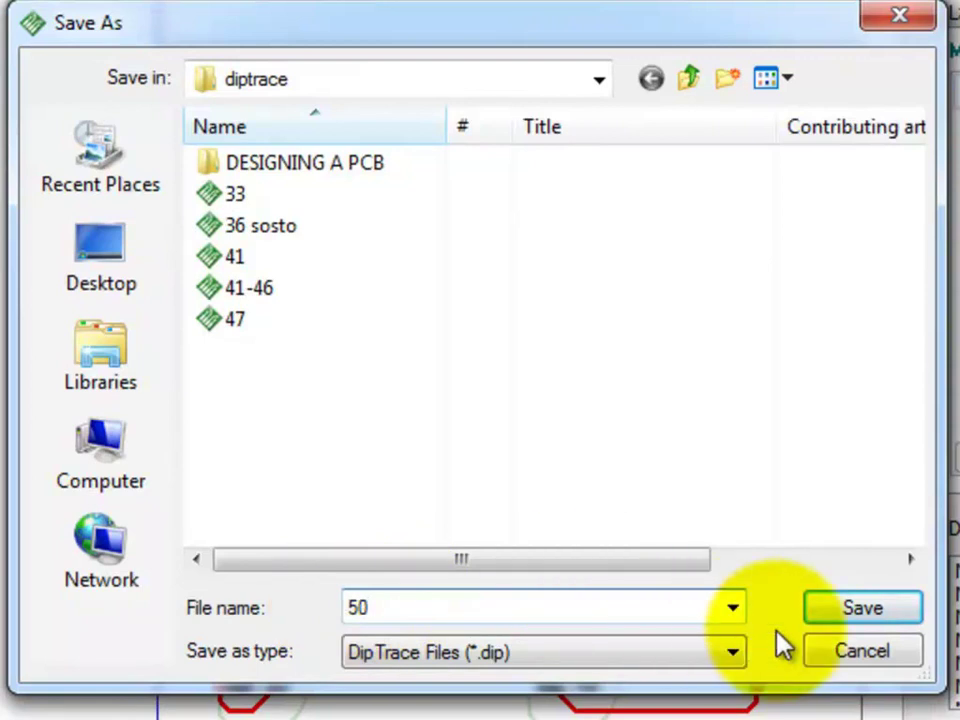
click(860, 620)
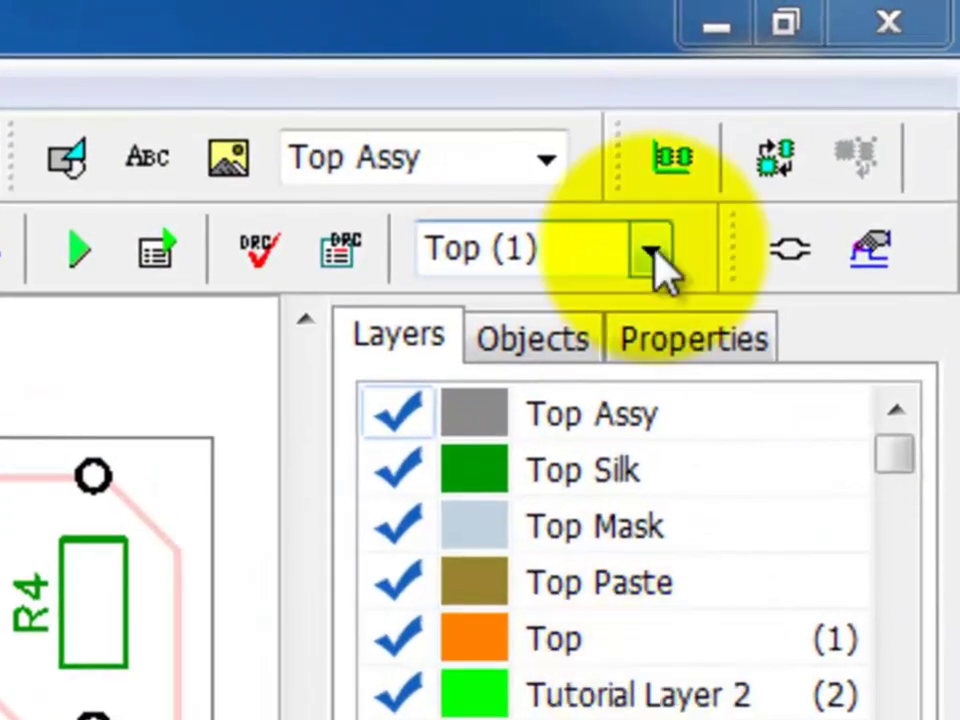
Make Bottom (4) the current layer for editing existing traces.
click(655, 254)
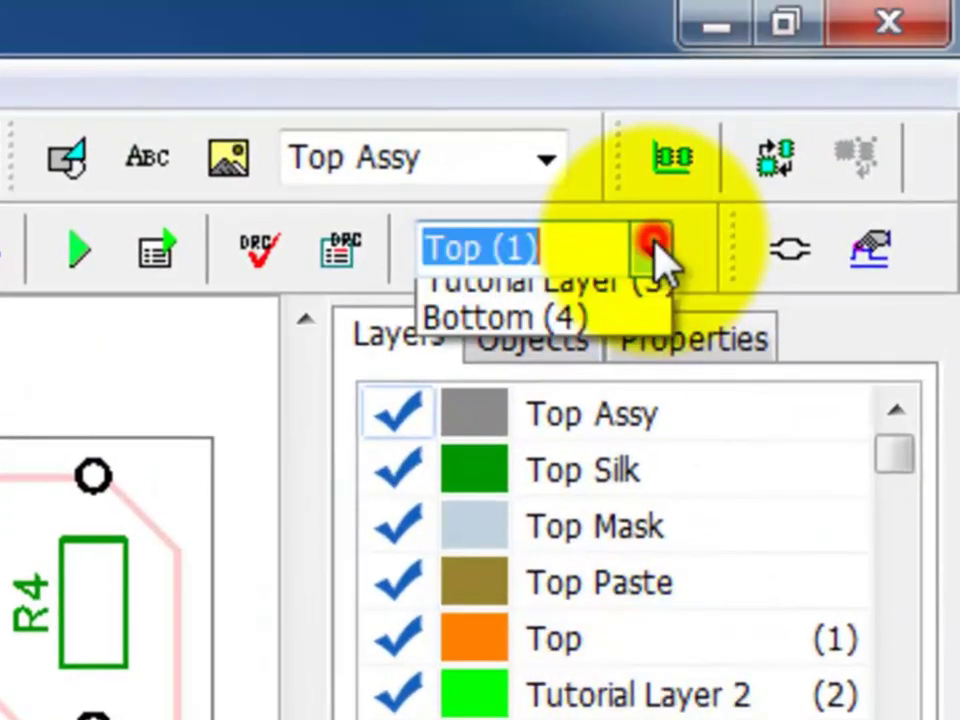
click(654, 416)
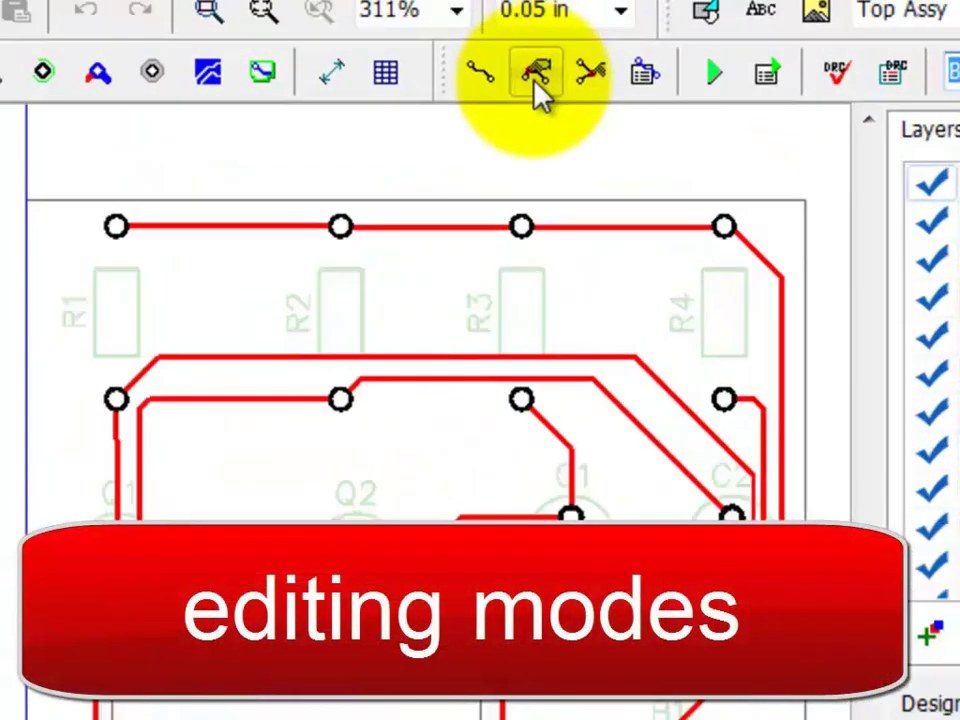
click(548, 30)
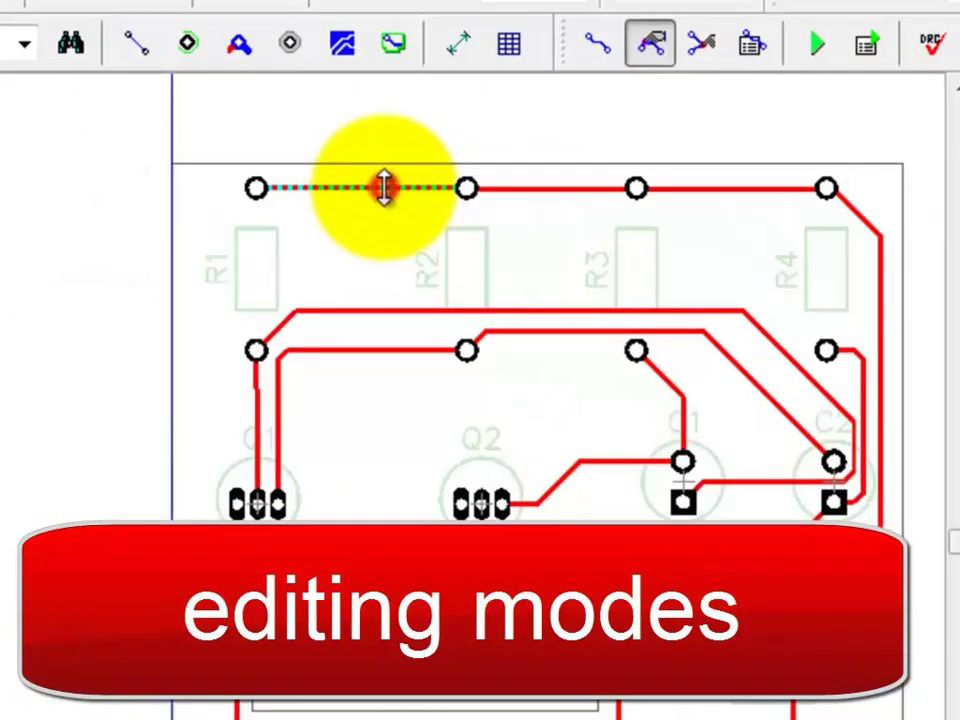
Shift the Net 6 segments and pull the trace end off B1's pad.
click(337, 89)
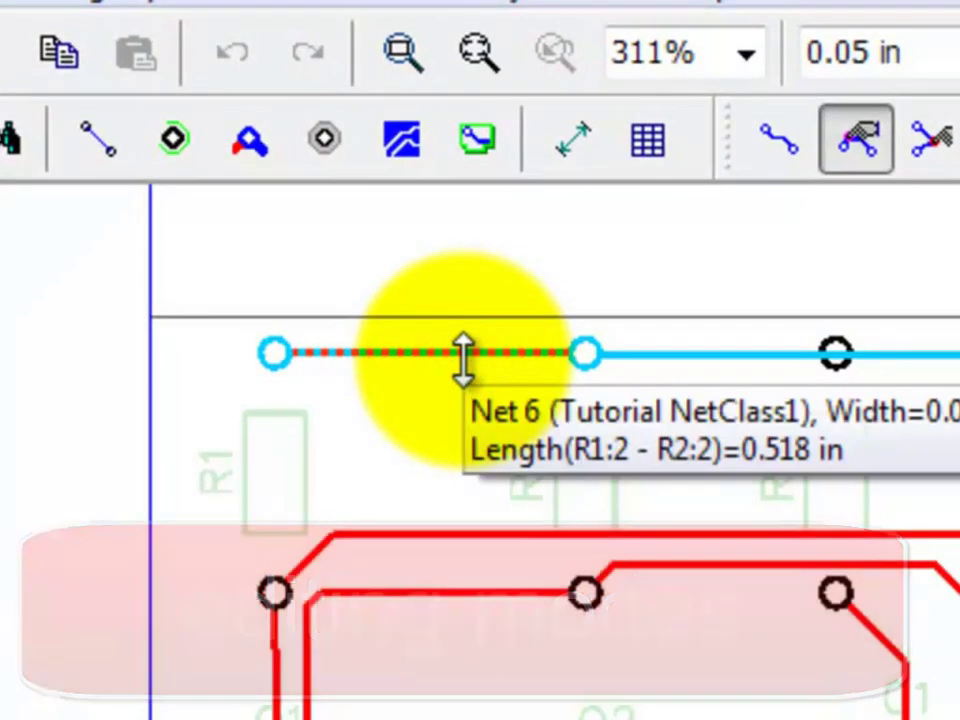
drag(463, 358, 463, 370)
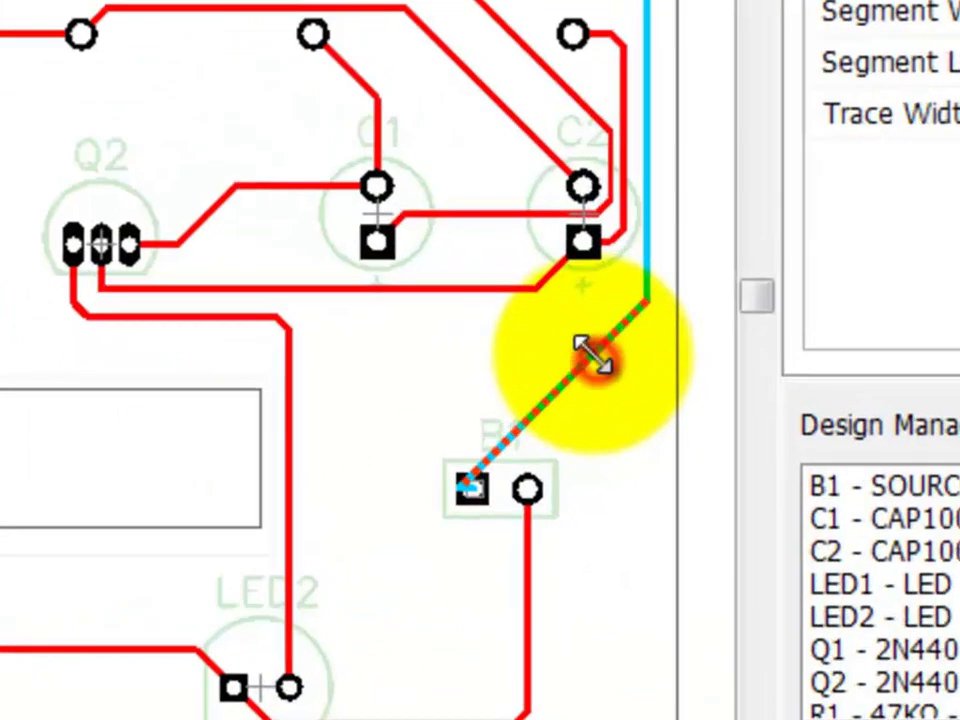
drag(664, 381, 654, 372)
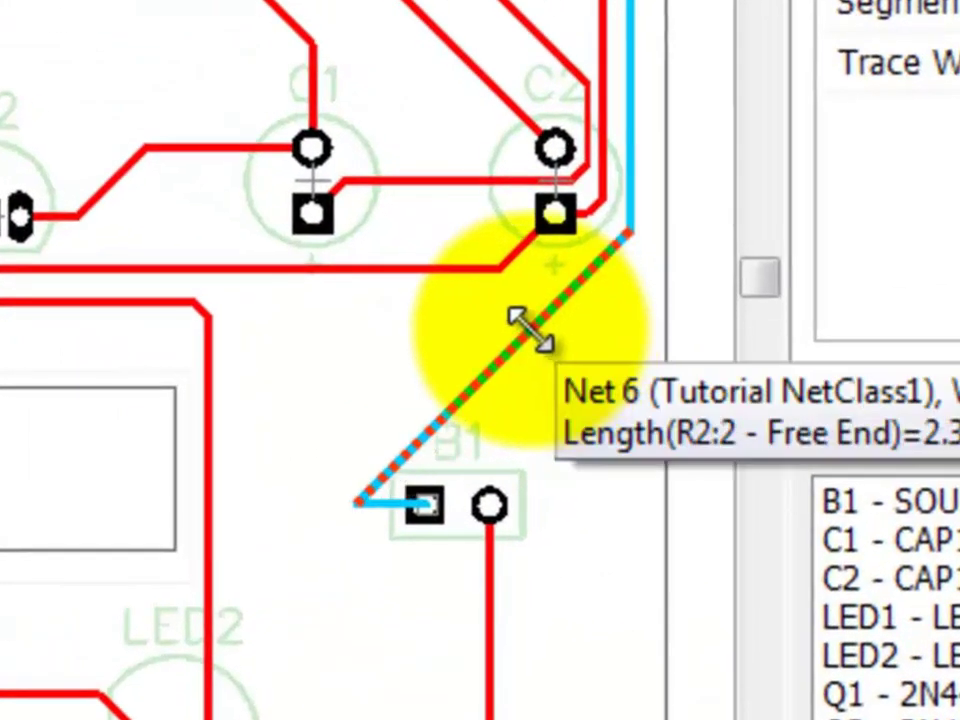
click(385, 505)
mouse_move(385, 505)
mouse_down()
mouse_move(387, 555)
mouse_move(396, 432)
mouse_move(465, 327)
mouse_up()
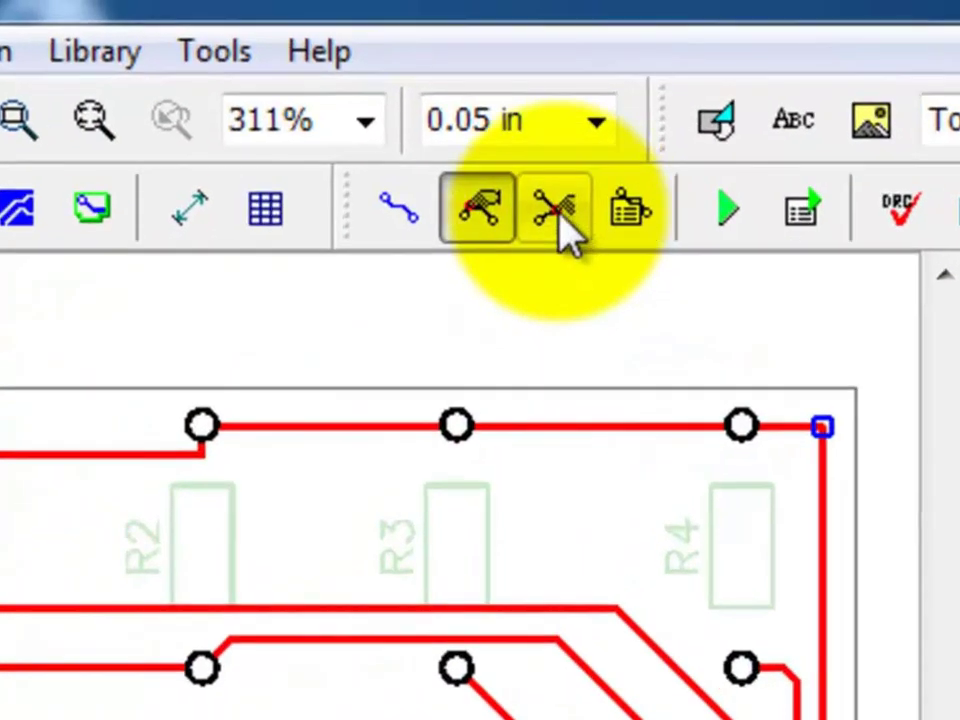
Reroute Net 6 as a zigzag between the R1 and R2 pads.
click(551, 26)
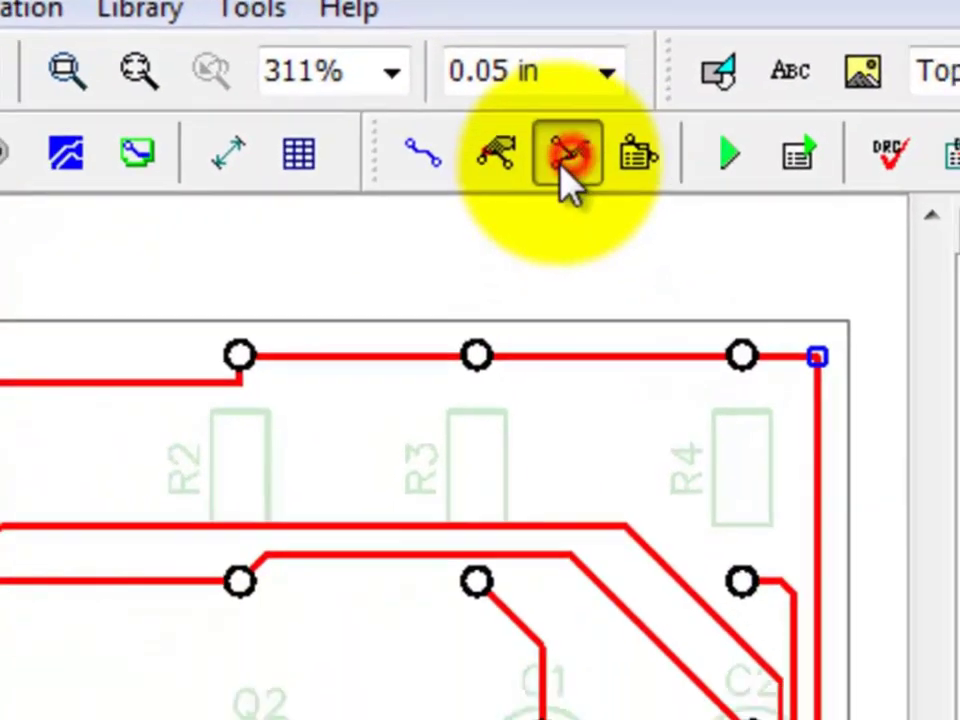
click(217, 40)
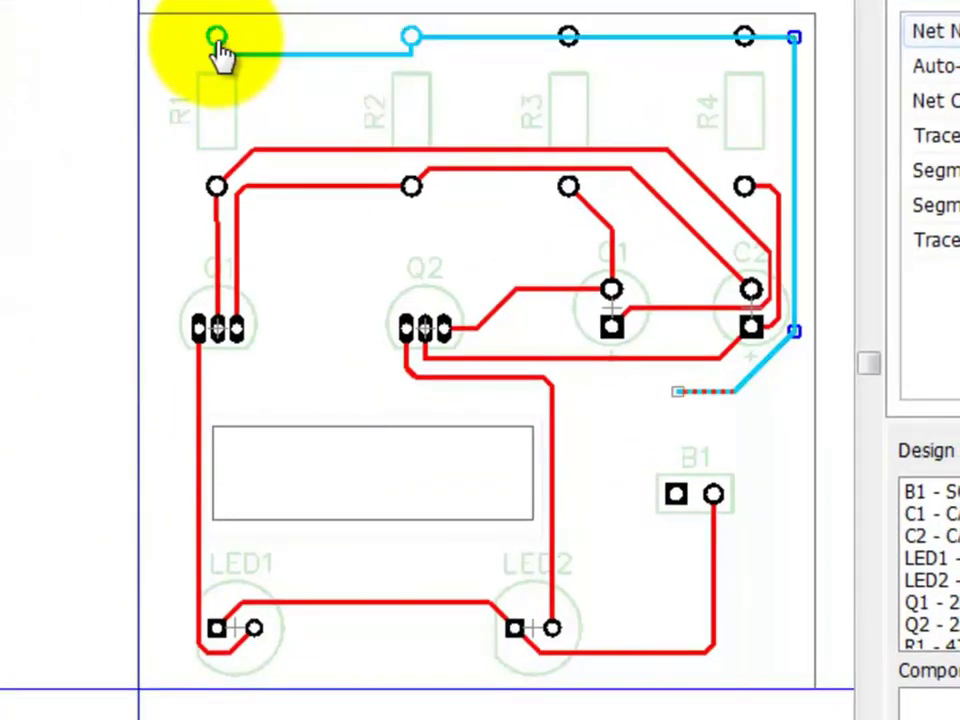
drag(217, 47, 172, 56)
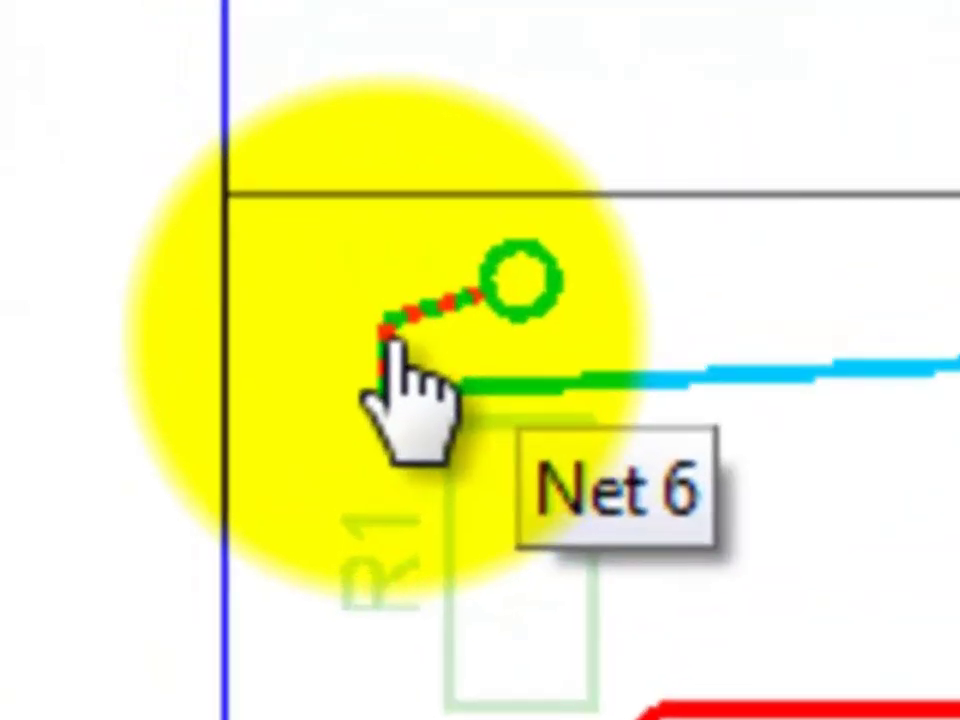
drag(348, 355, 378, 425)
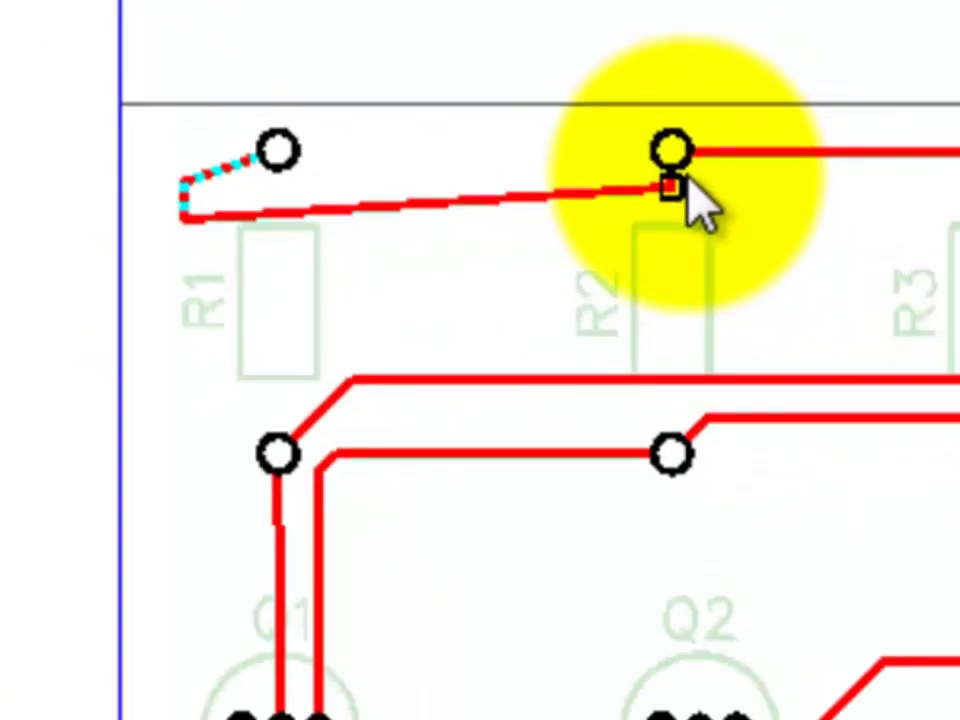
drag(687, 187, 590, 296)
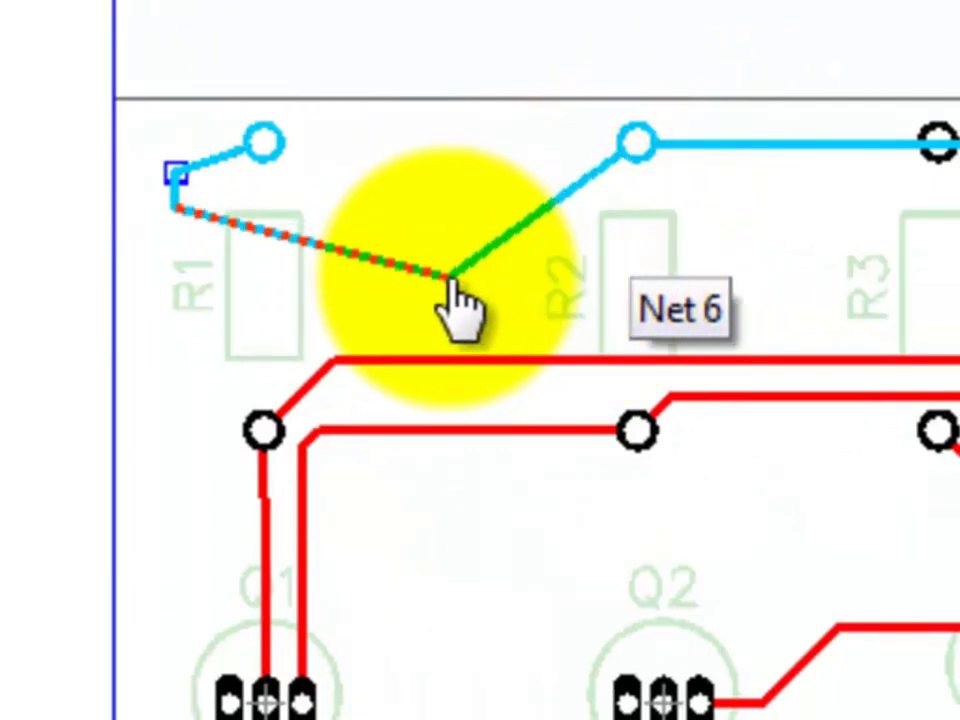
drag(580, 282, 446, 274)
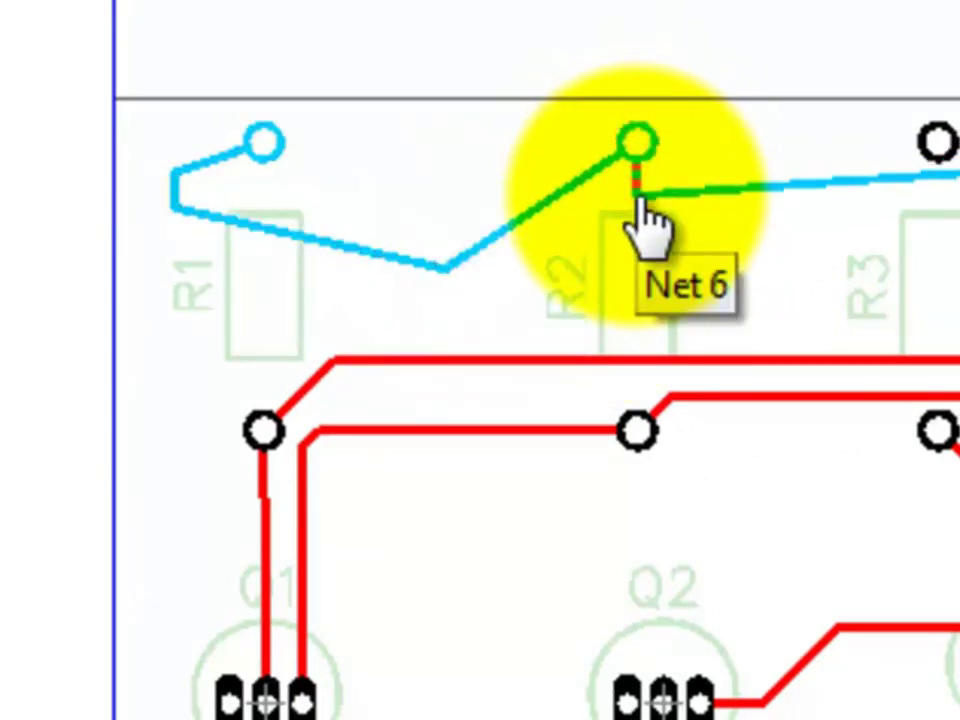
drag(640, 145, 645, 210)
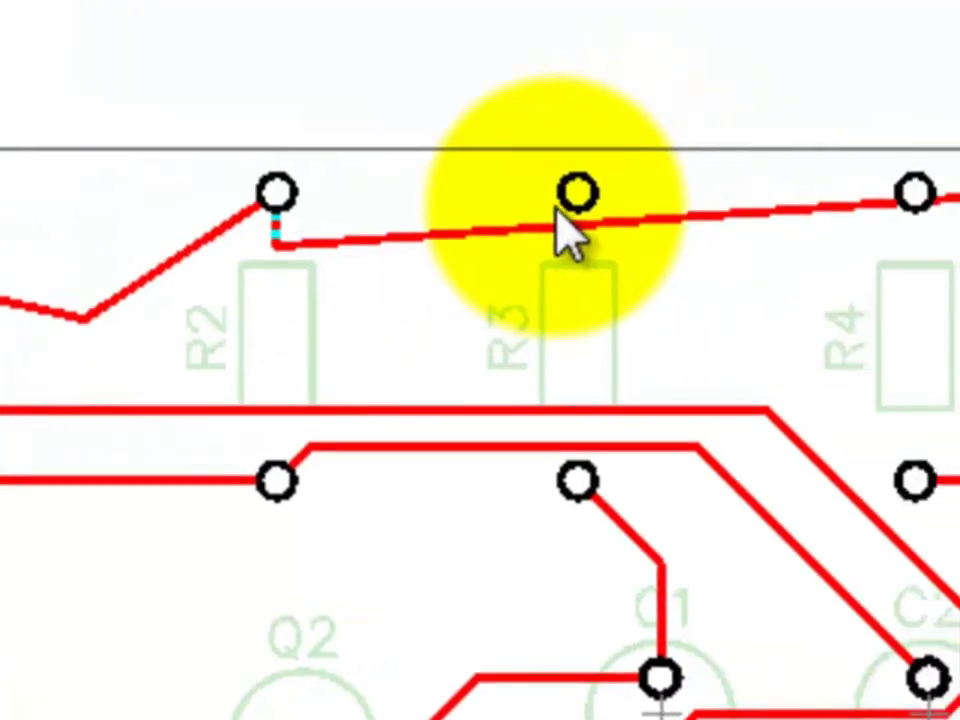
Slant the Net 6 run down from R4 and reconnect its end to B1's pad.
click(557, 220)
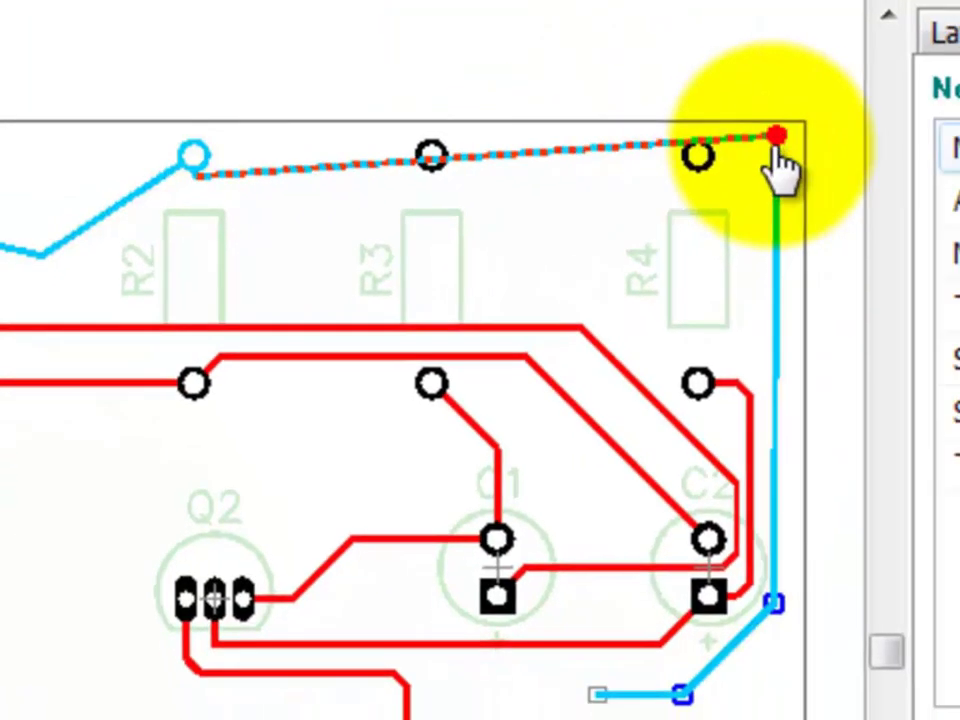
drag(767, 139, 712, 160)
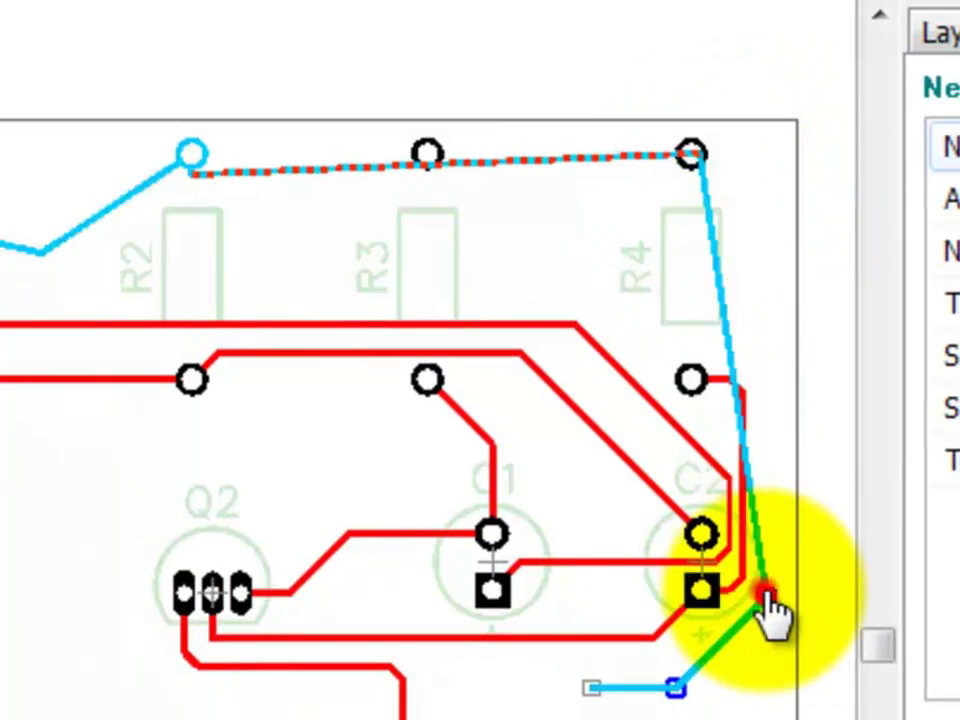
drag(766, 598, 763, 561)
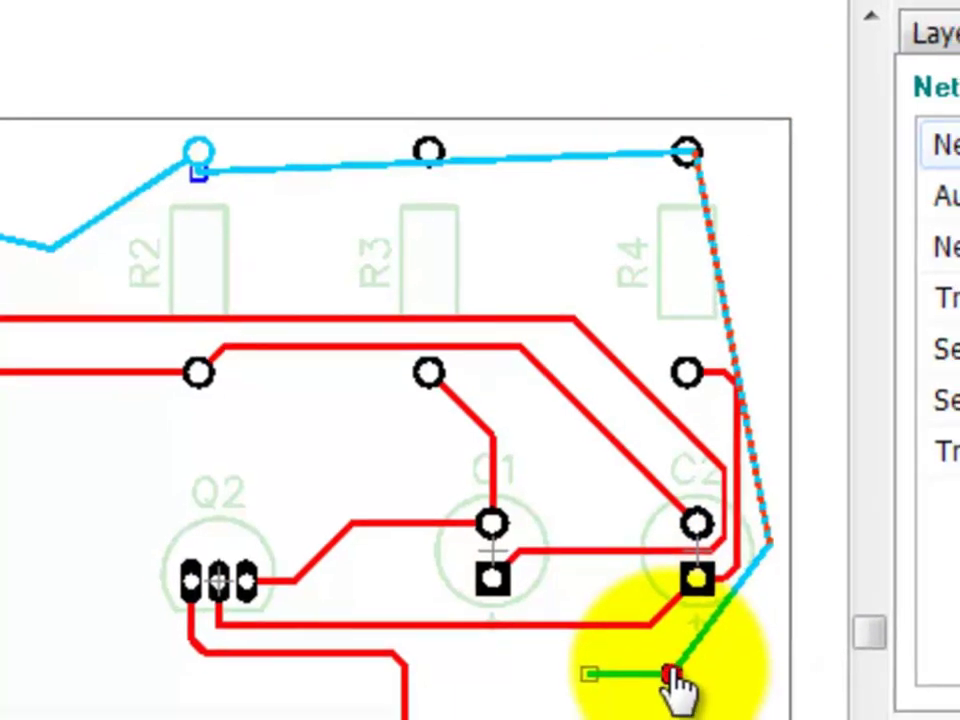
drag(678, 685, 694, 712)
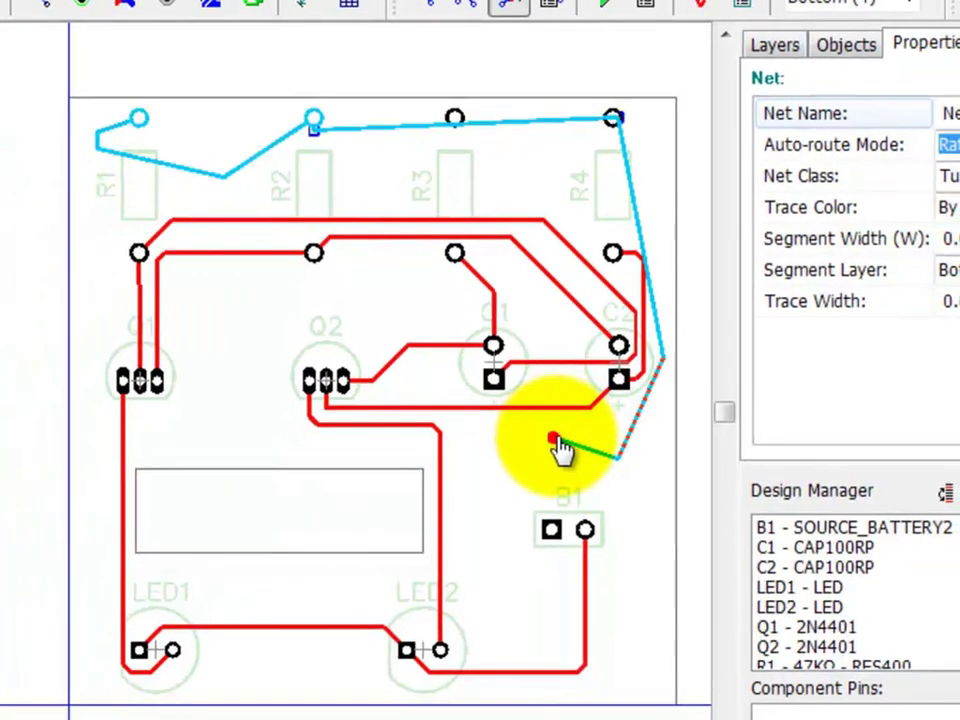
drag(558, 447, 510, 487)
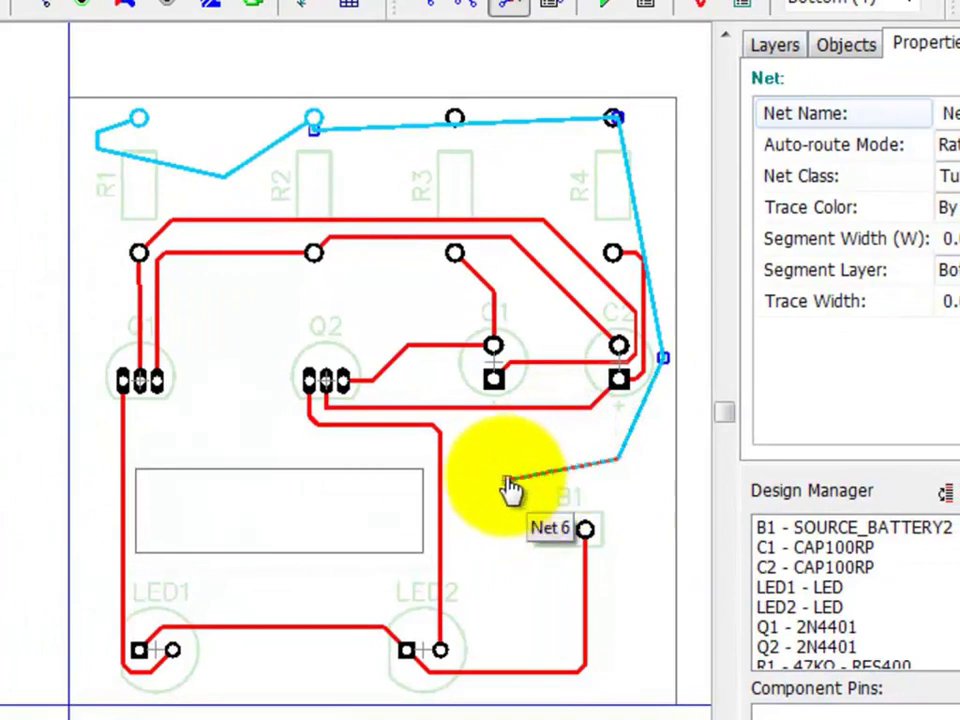
click(552, 530)
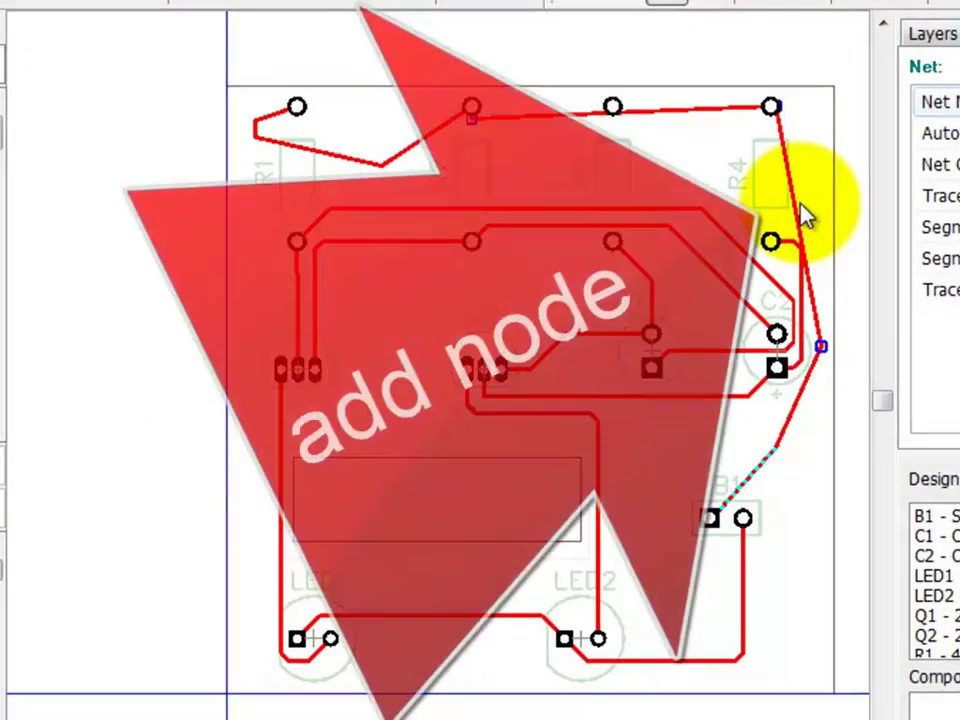
click(801, 208)
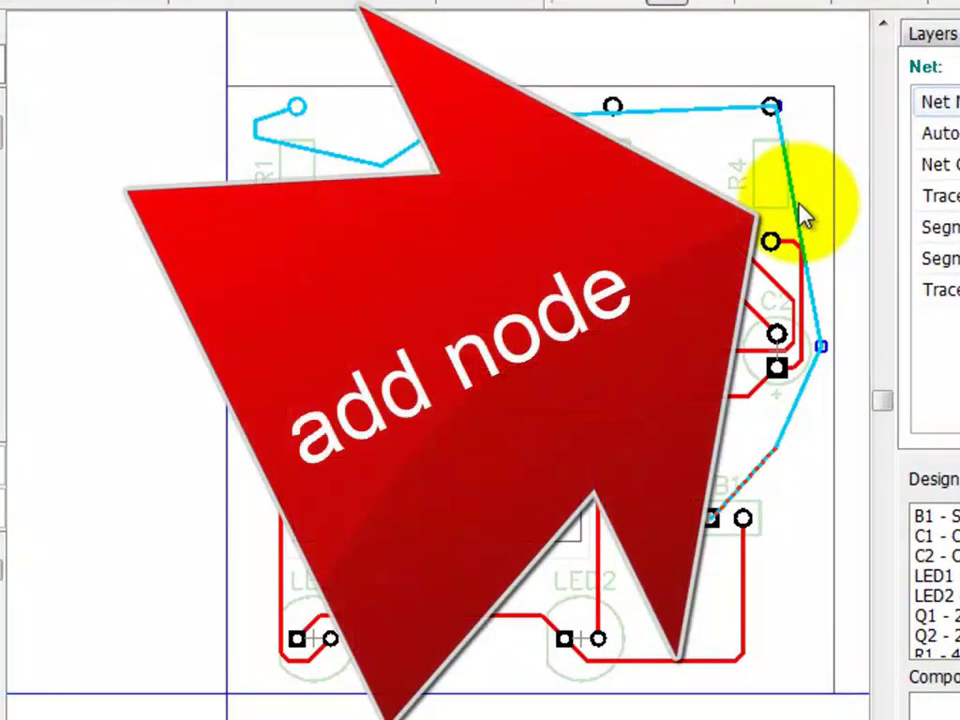
right_click(797, 214)
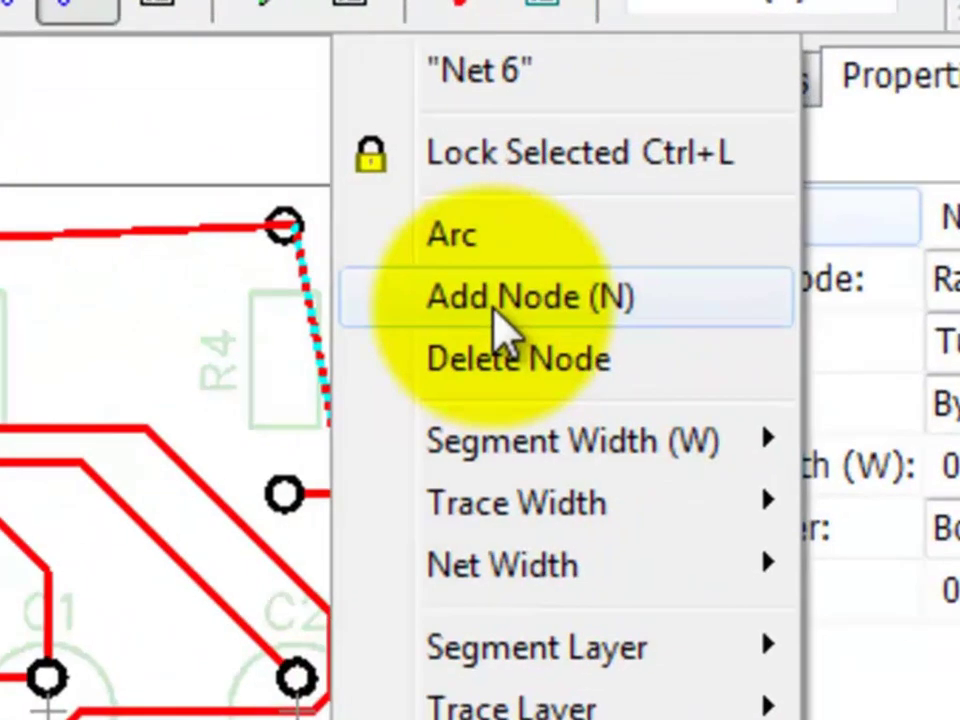
click(595, 168)
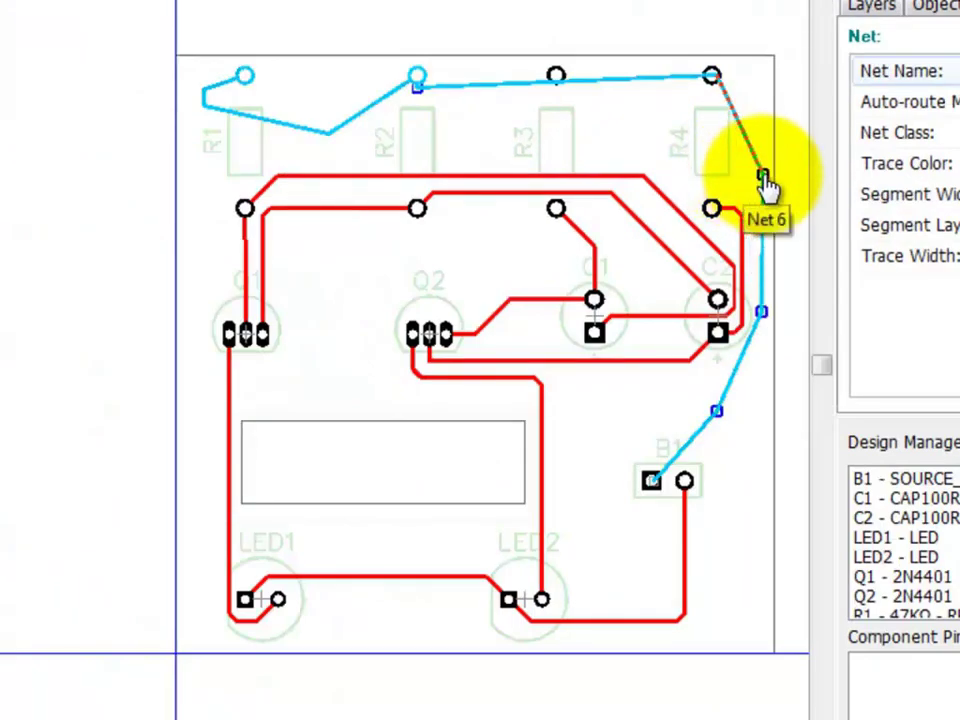
click(755, 200)
right_click(764, 185)
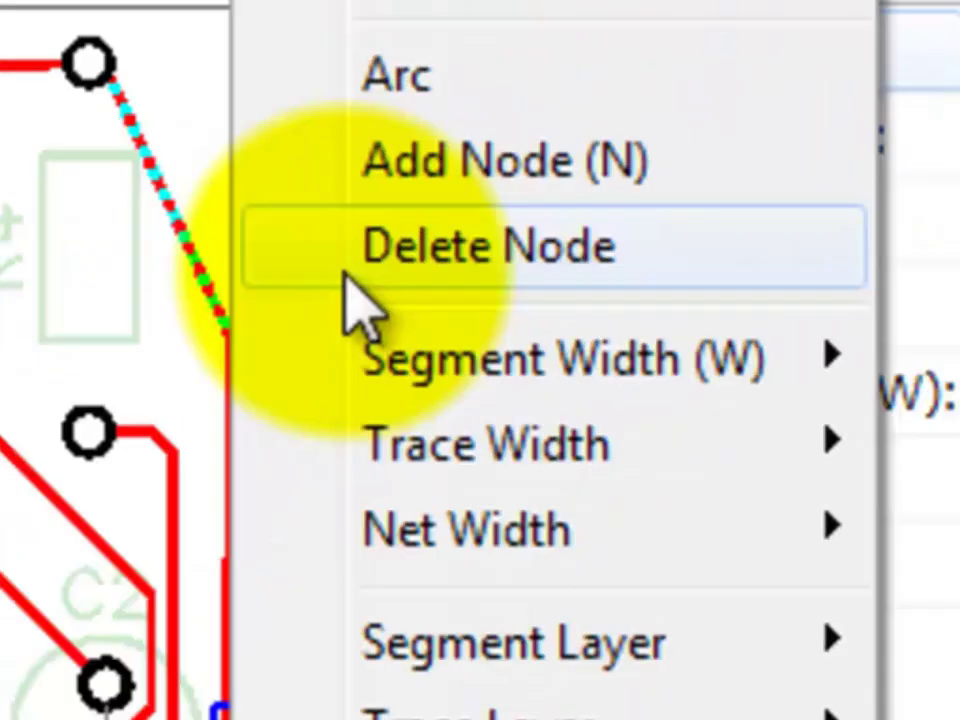
click(372, 262)
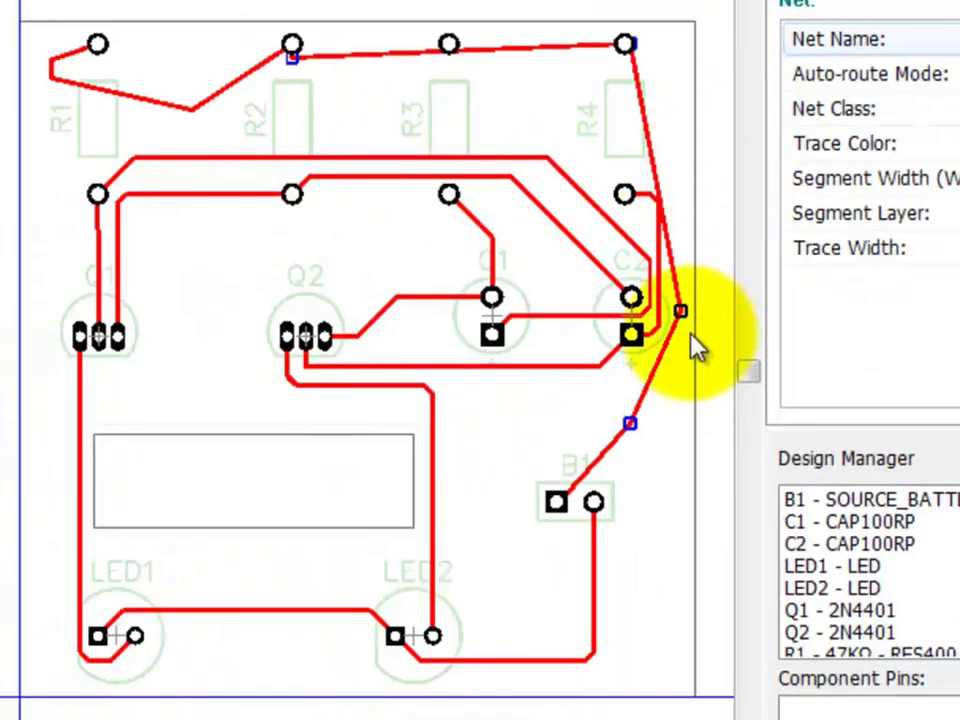
click(686, 318)
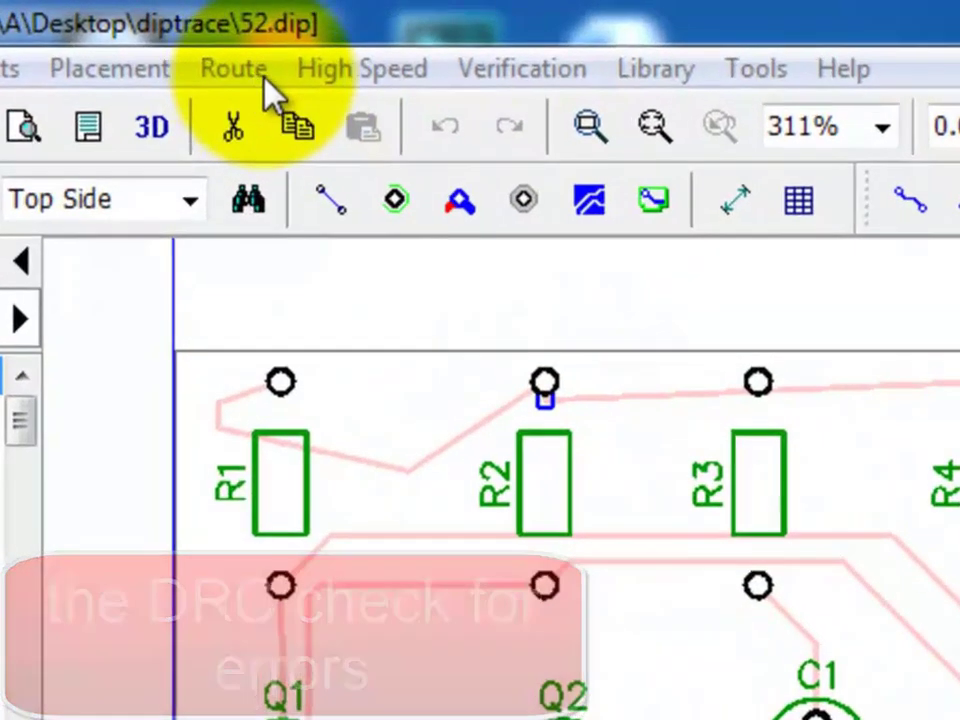
Enable real-time DRC in the Design Rules settings.
click(356, 31)
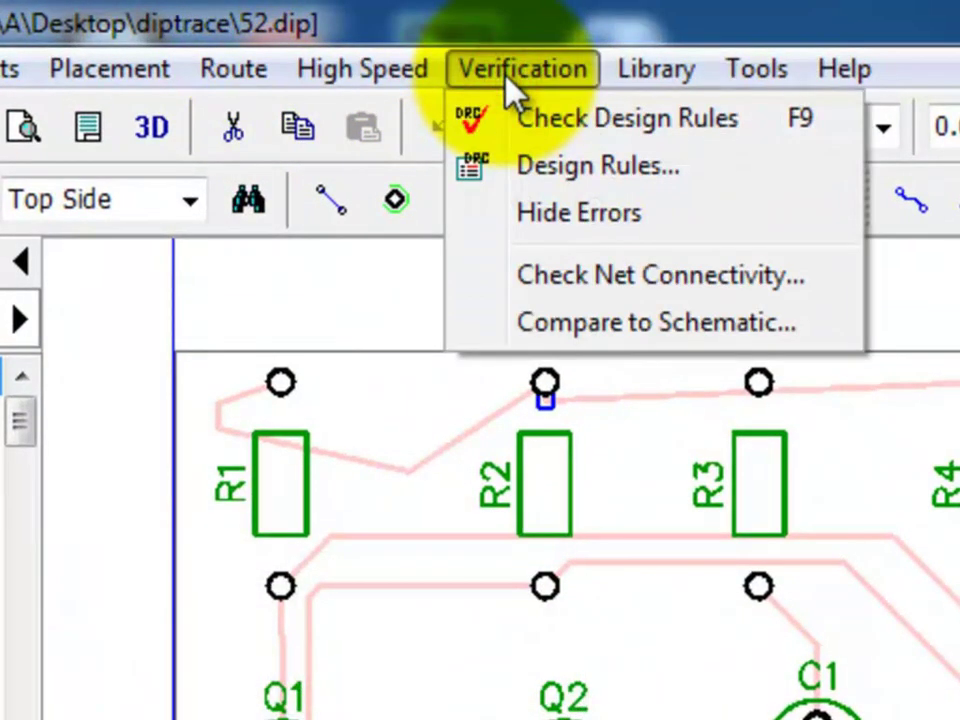
click(530, 167)
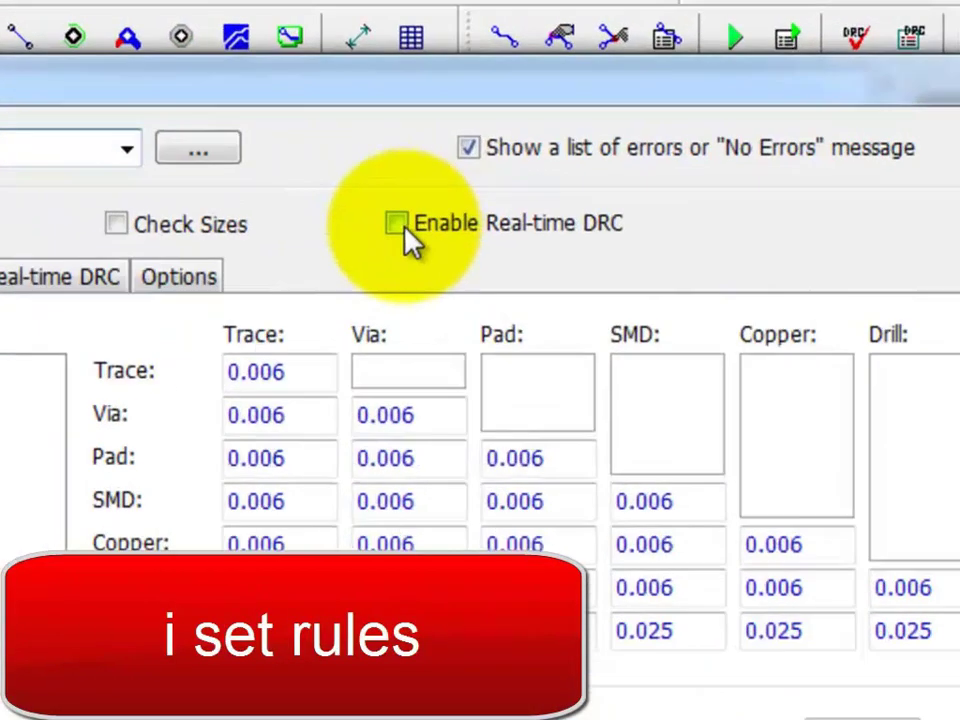
click(474, 158)
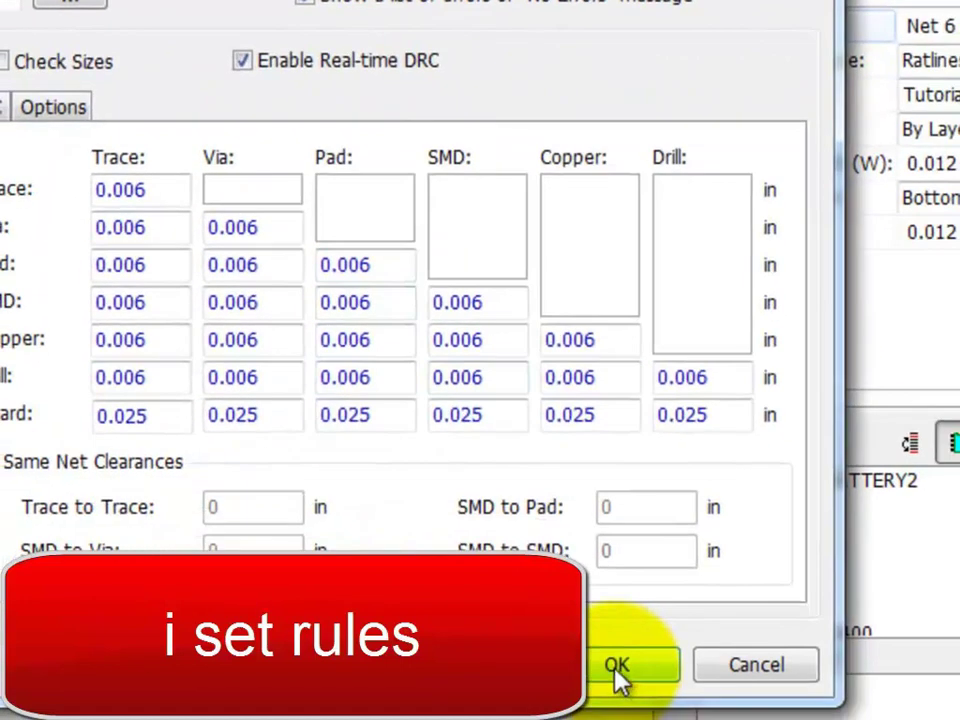
click(615, 670)
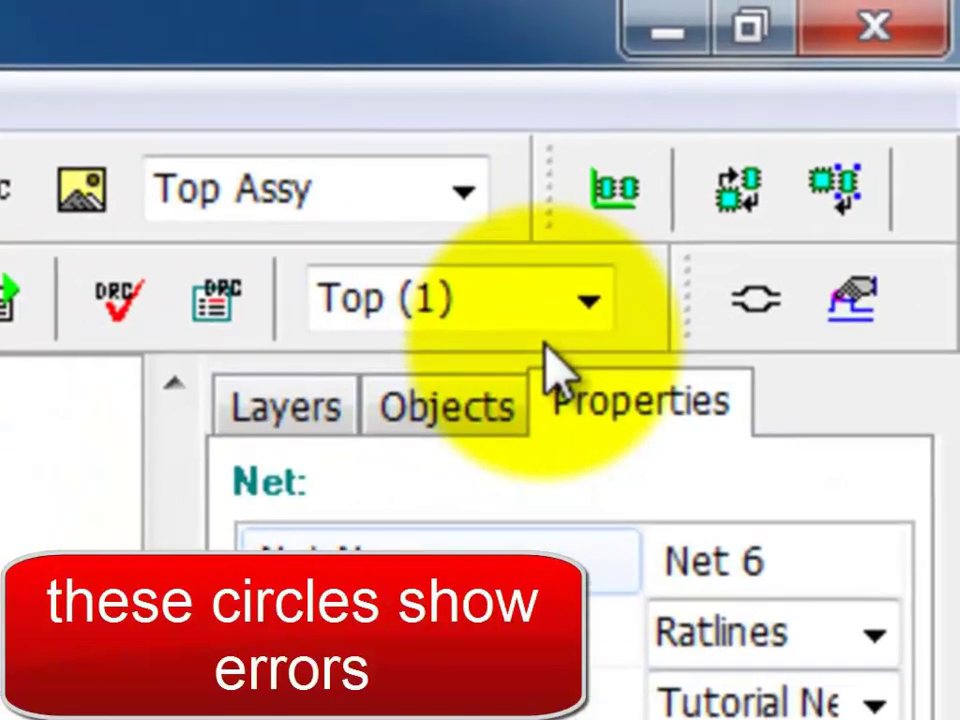
On the Bottom layer, drag Net 6's top segment below the R3 and R4 pads.
click(588, 305)
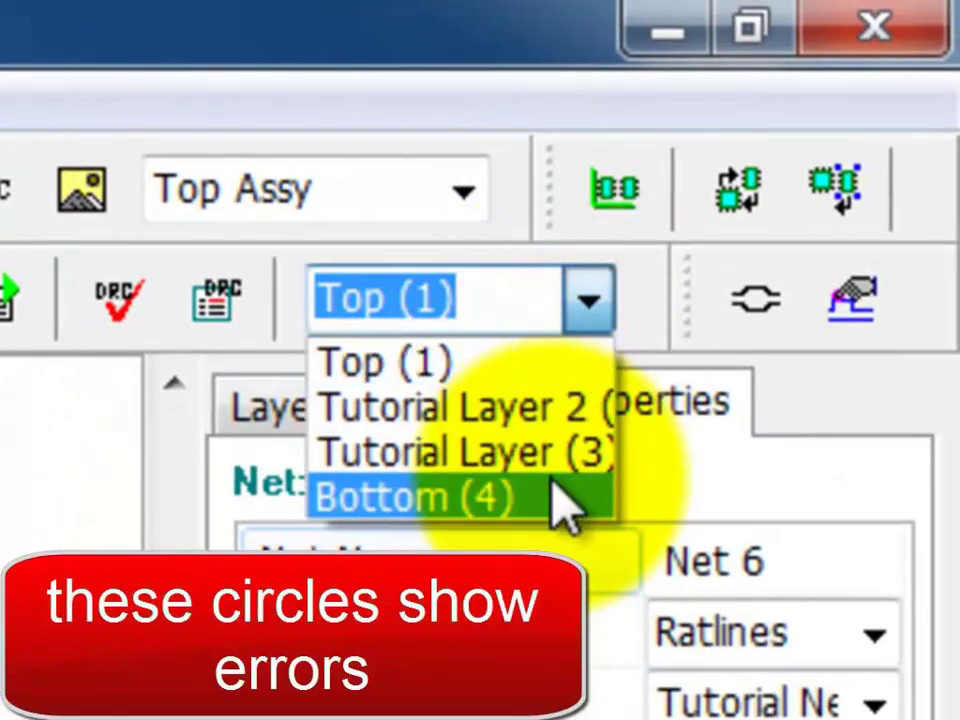
click(553, 497)
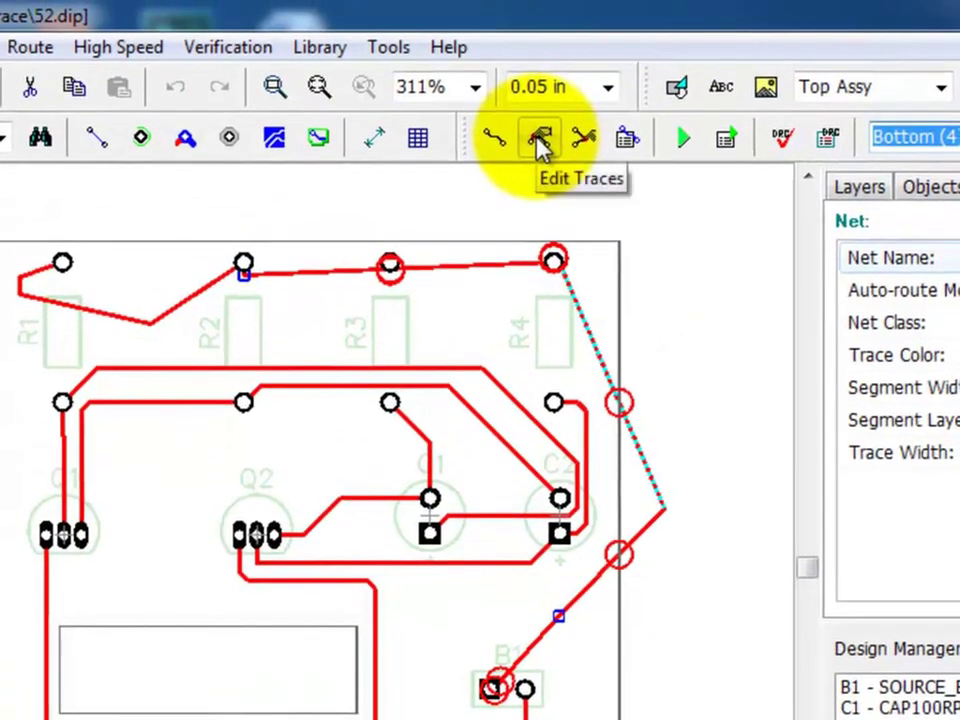
click(539, 137)
drag(450, 270, 467, 338)
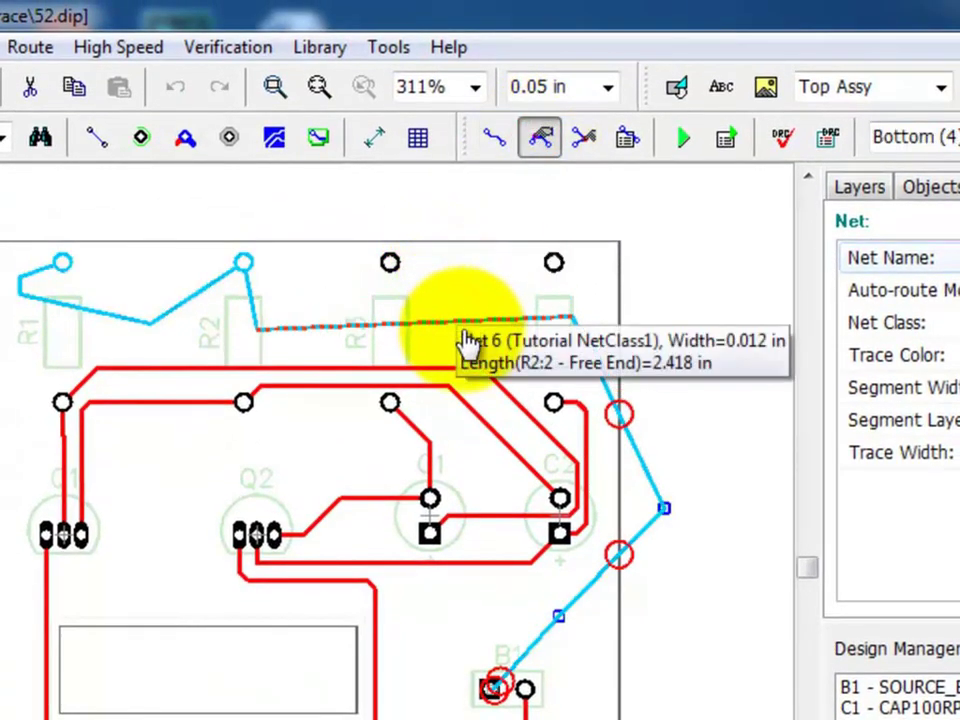
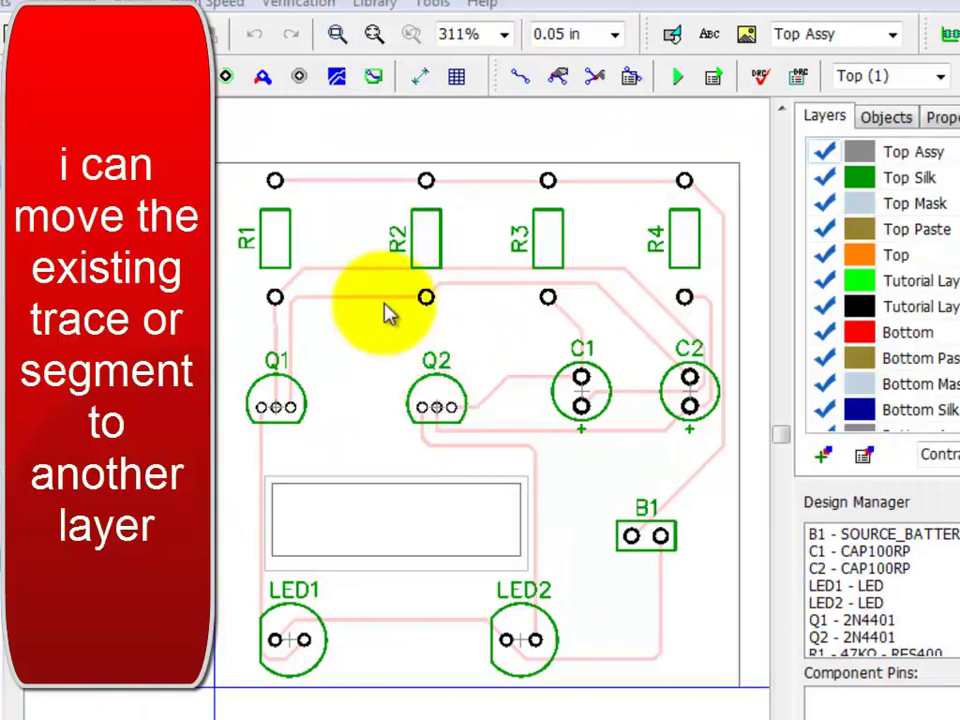
Move the trace segment between R1's and R2's upper pads onto the Top copper layer.
click(943, 80)
click(921, 150)
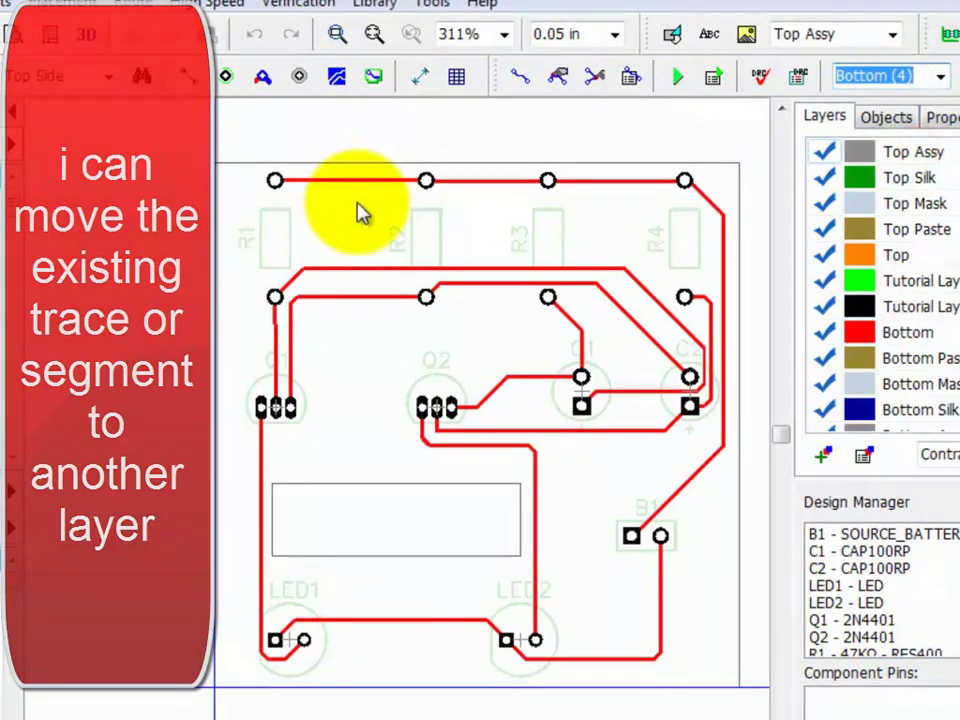
click(358, 181)
right_click(357, 181)
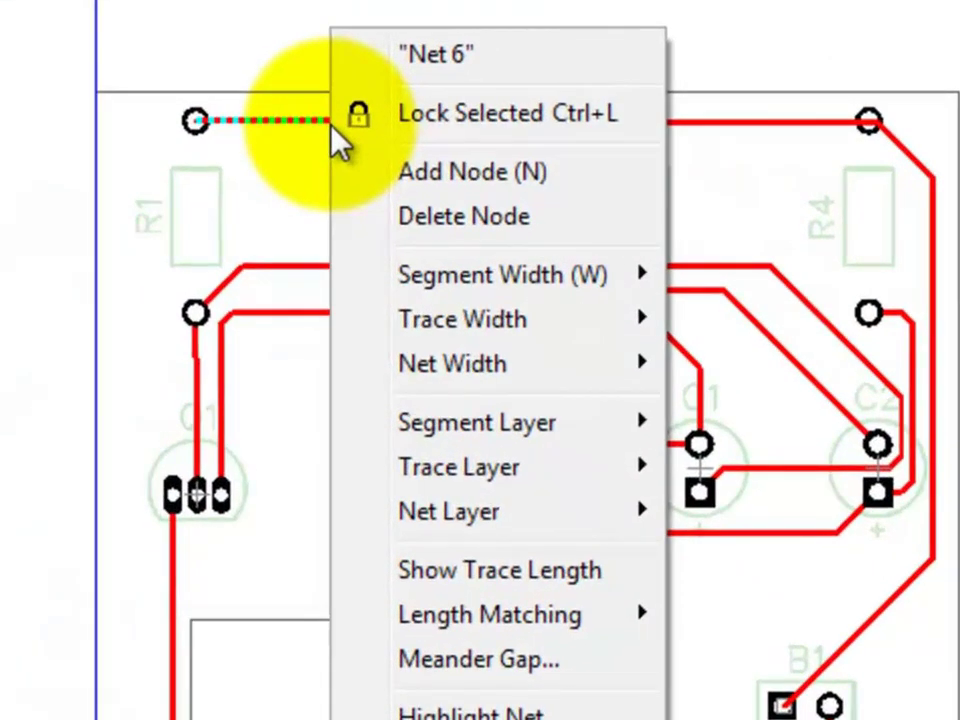
mouse_move(60, 115)
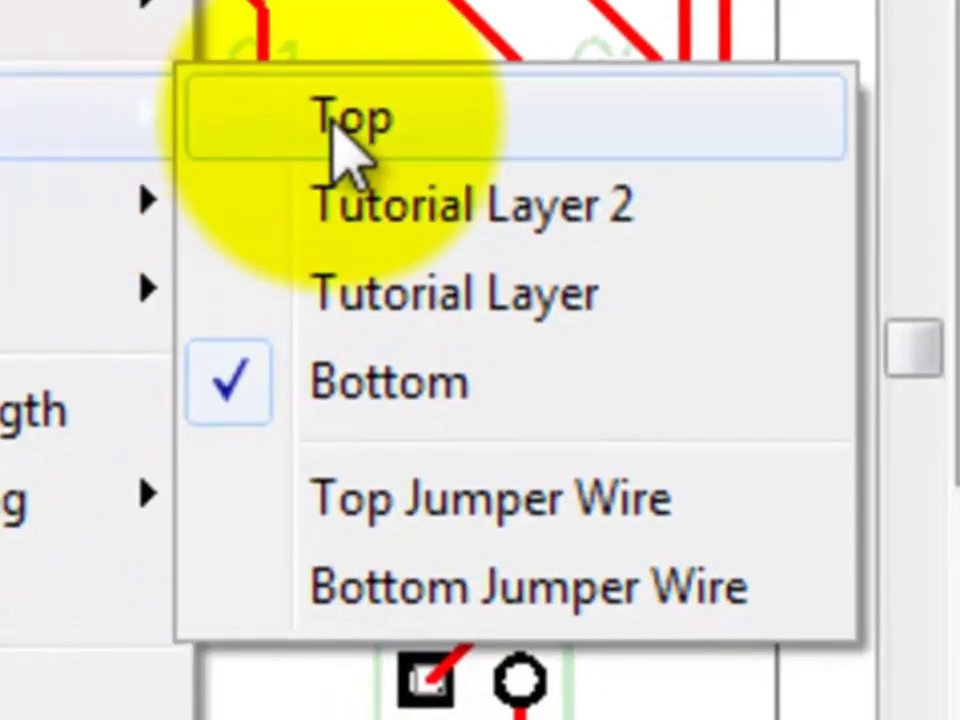
click(334, 127)
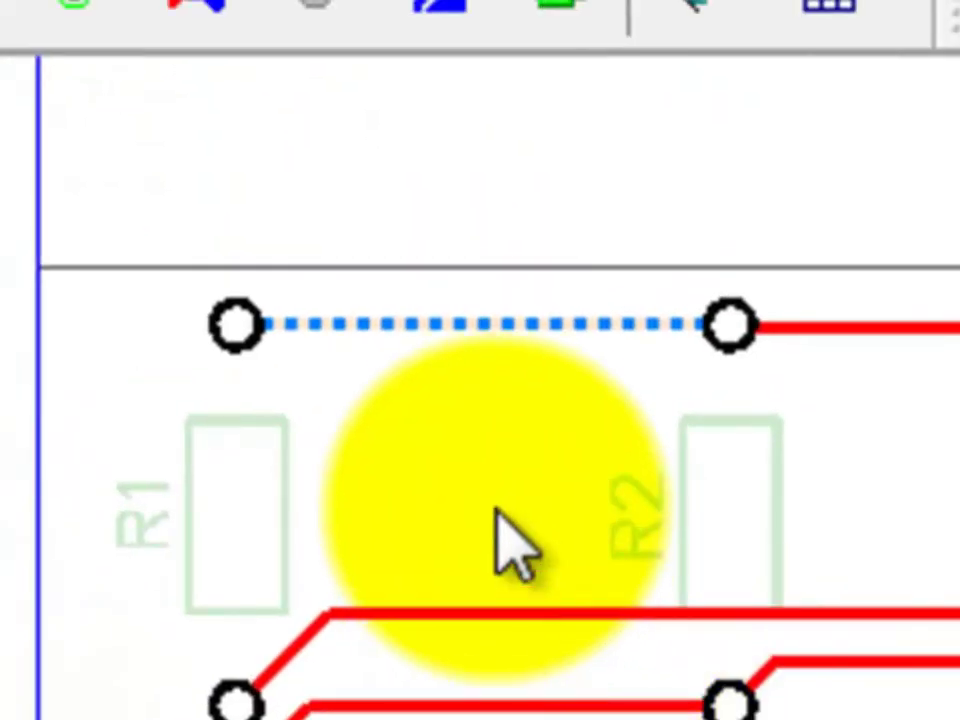
click(498, 512)
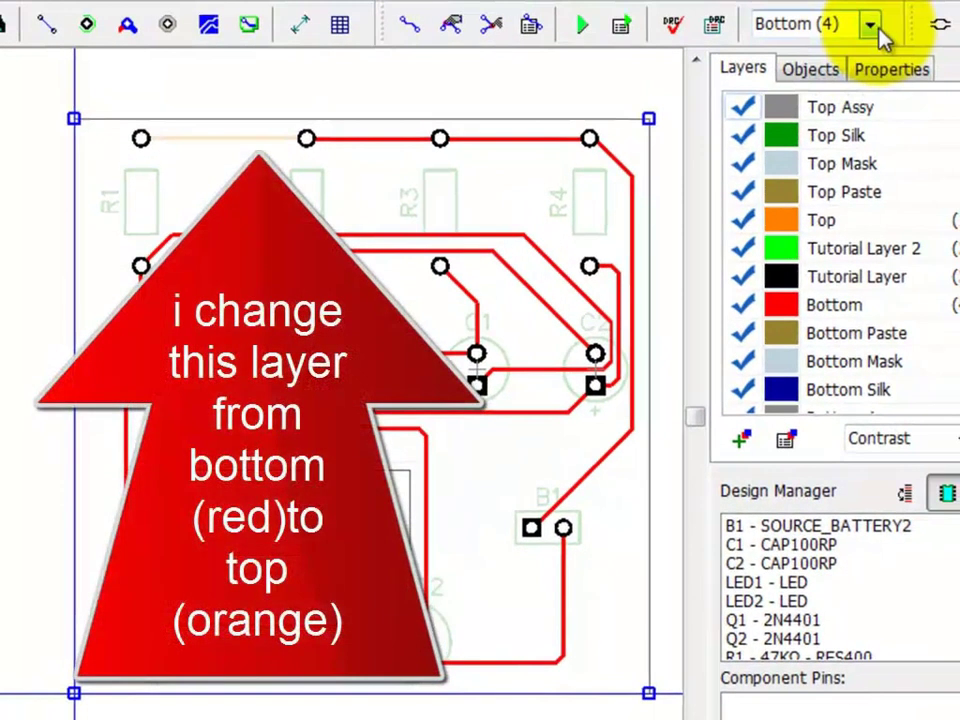
Make Top the active layer to check the moved segment, then return to Bottom.
click(898, 8)
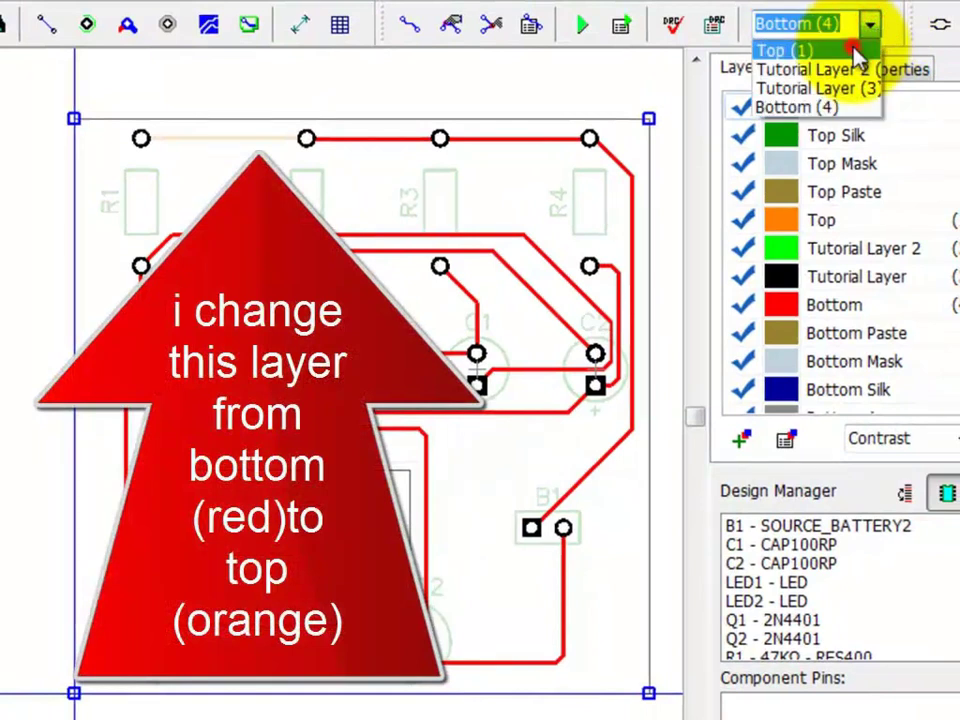
click(855, 50)
click(874, 32)
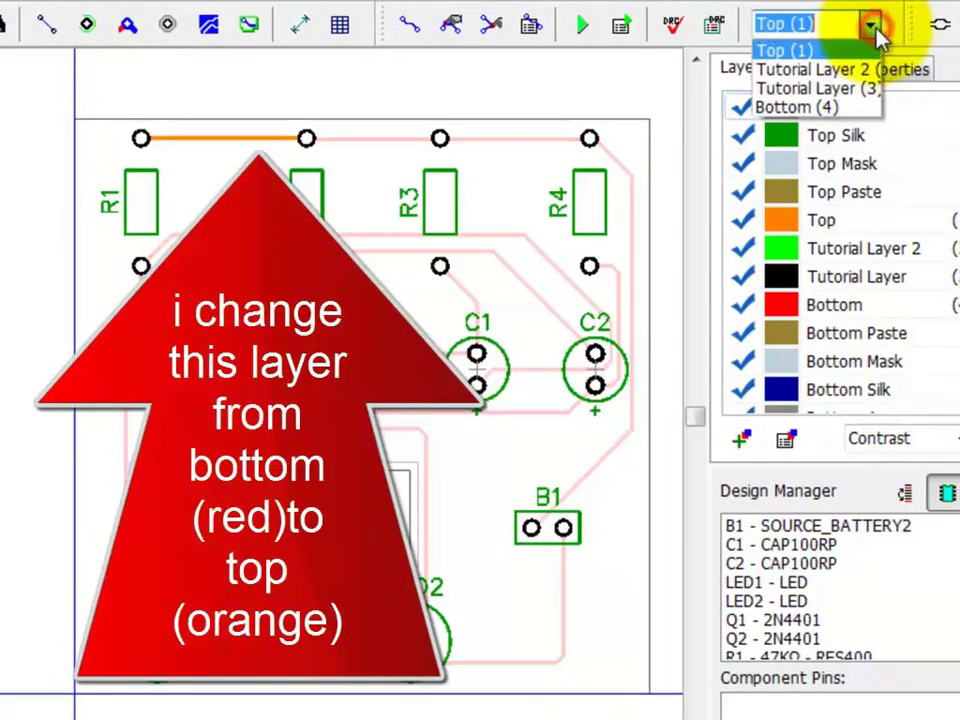
click(866, 107)
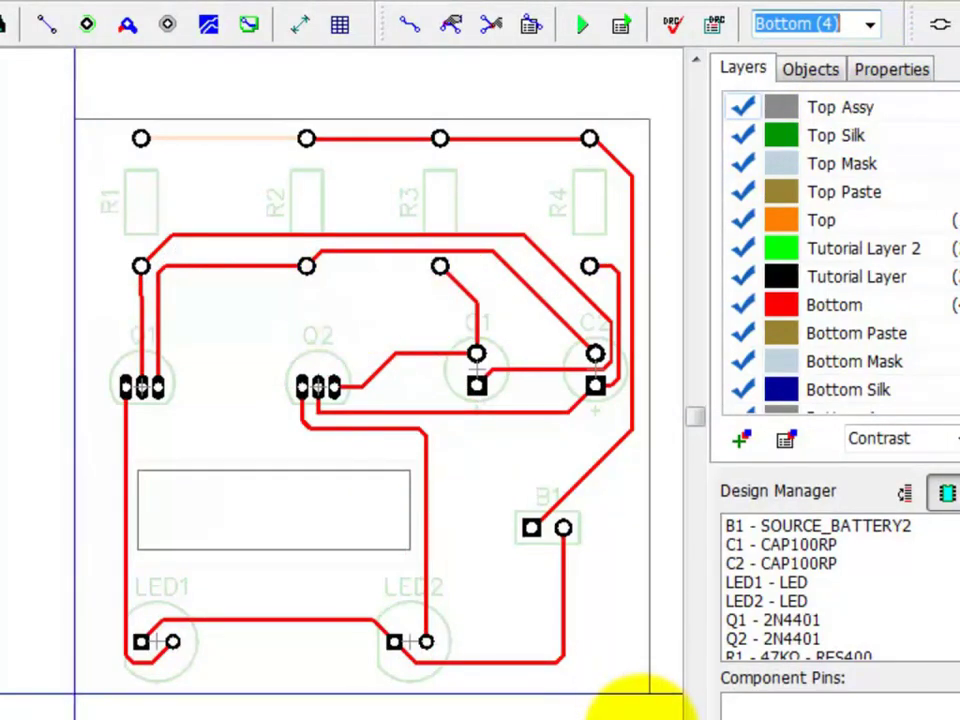
Return the R1–R2 segment from Top to the Bottom layer and make Bottom (4) active.
click(870, 25)
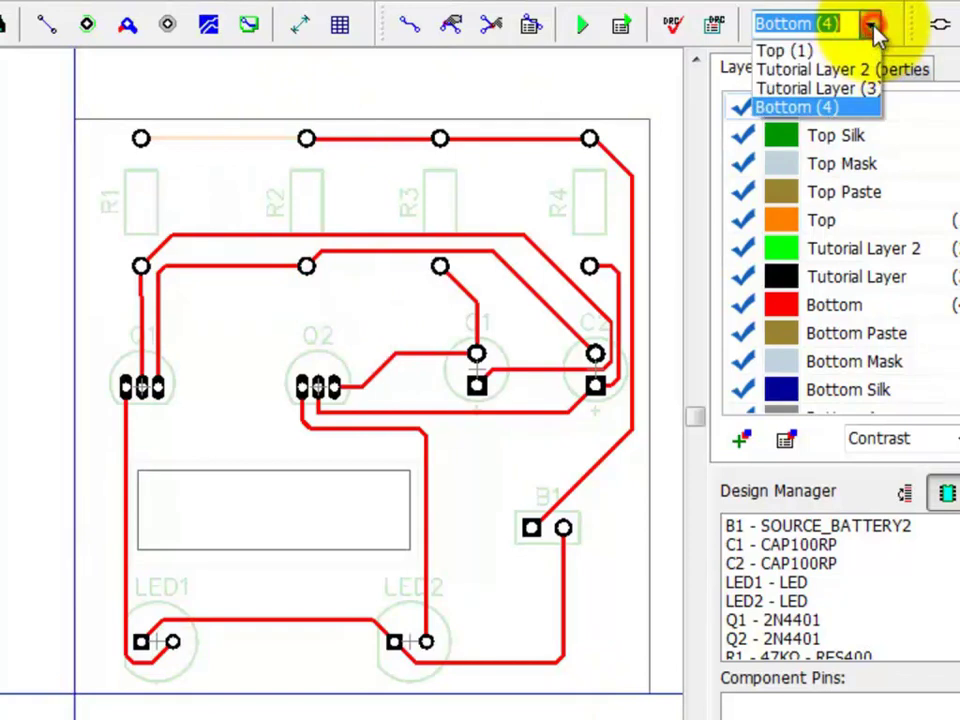
click(790, 51)
click(197, 140)
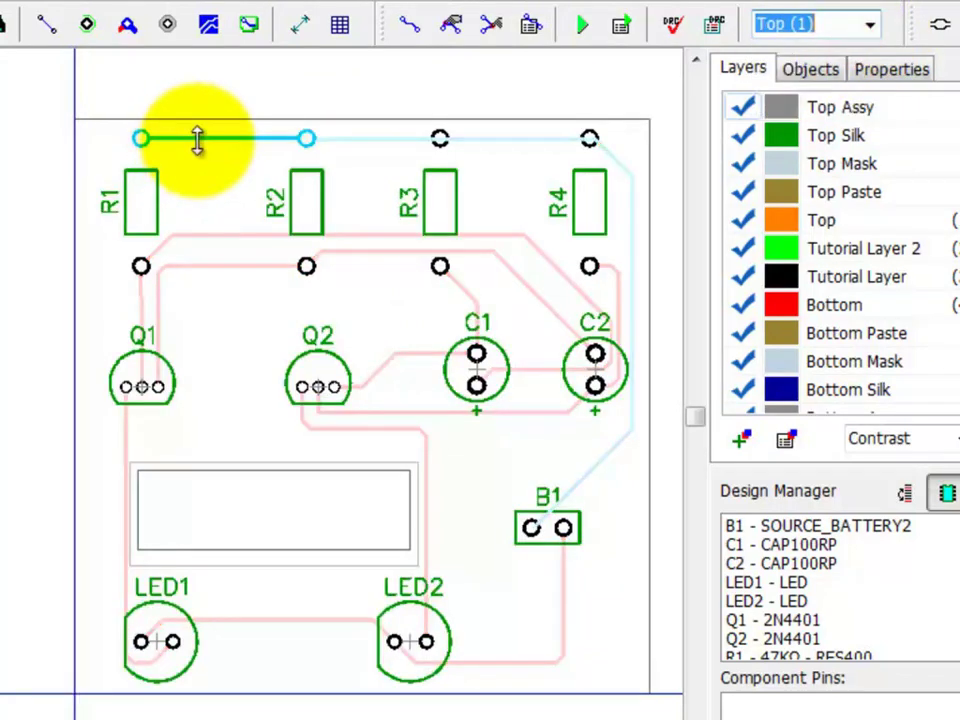
right_click(204, 148)
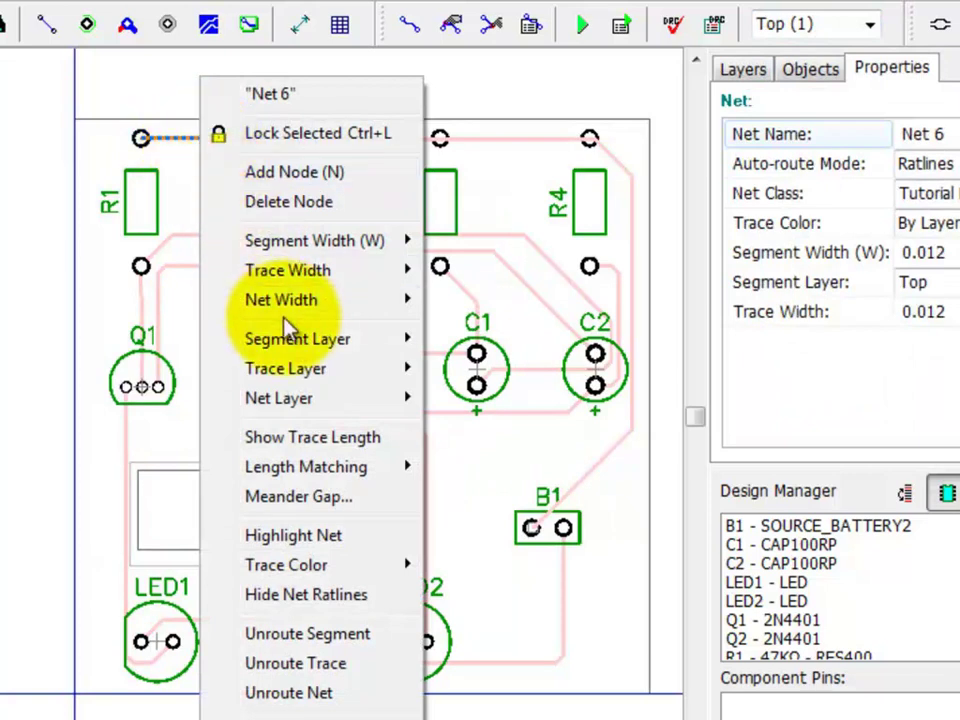
mouse_move(100, 202)
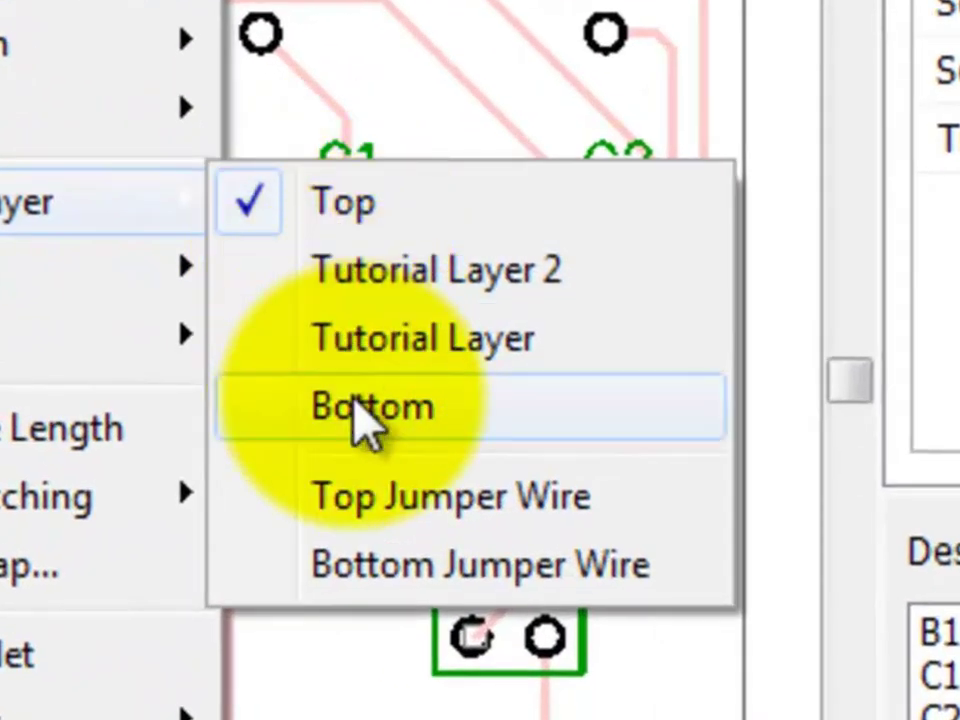
click(360, 405)
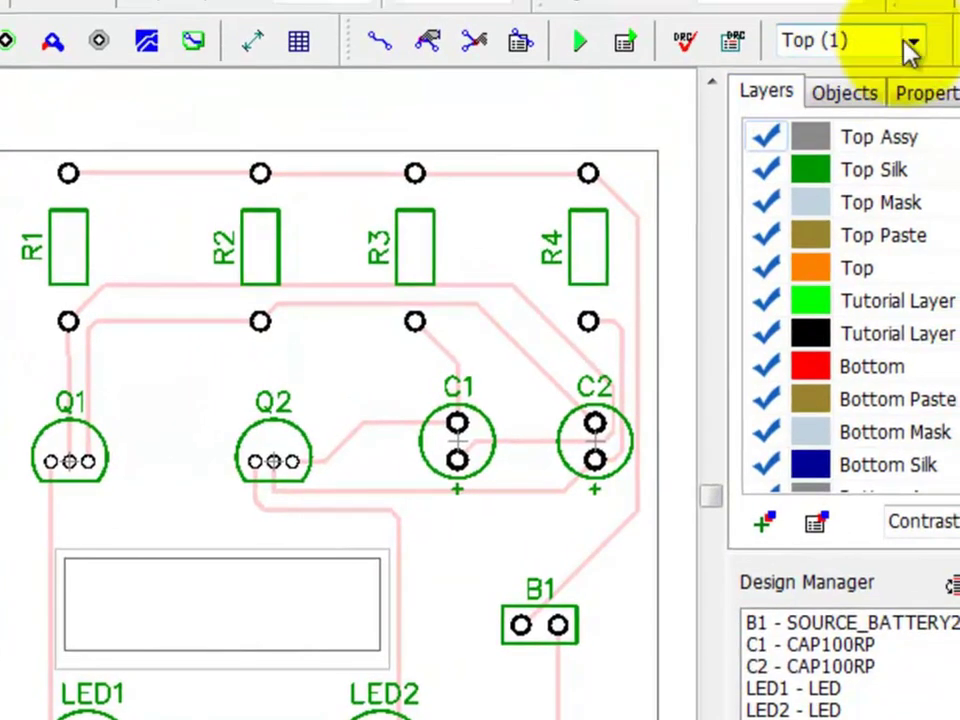
click(916, 40)
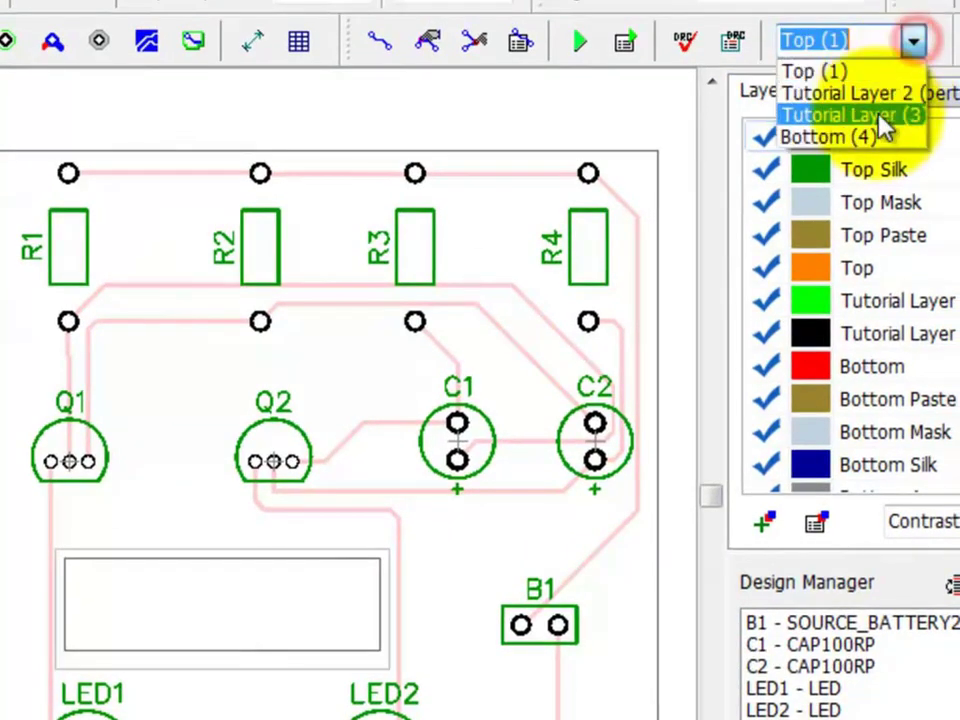
click(880, 97)
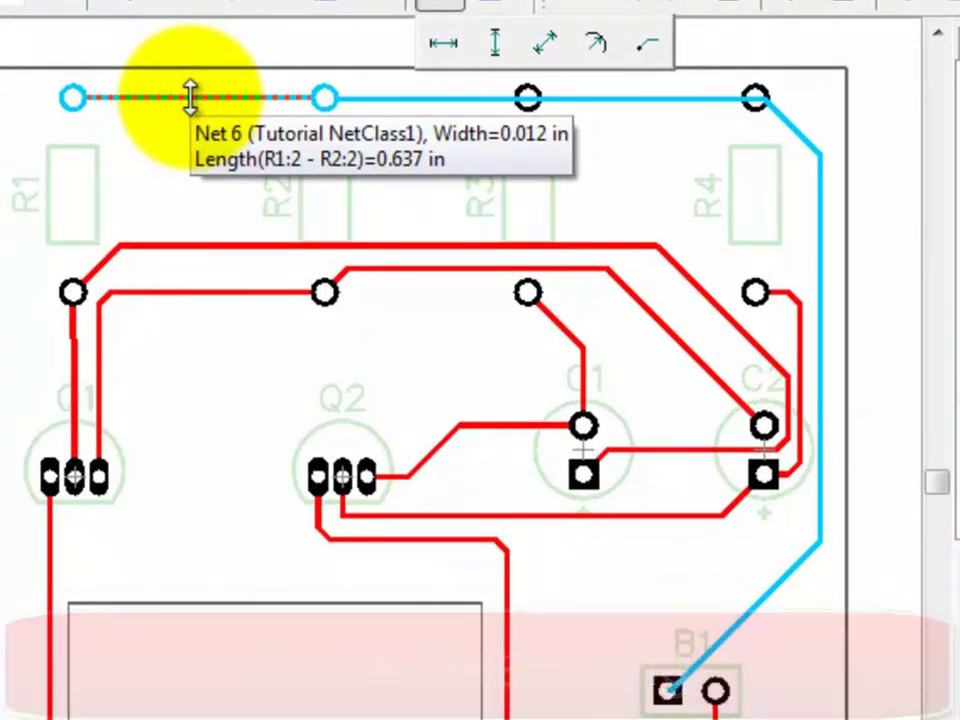
click(424, 97)
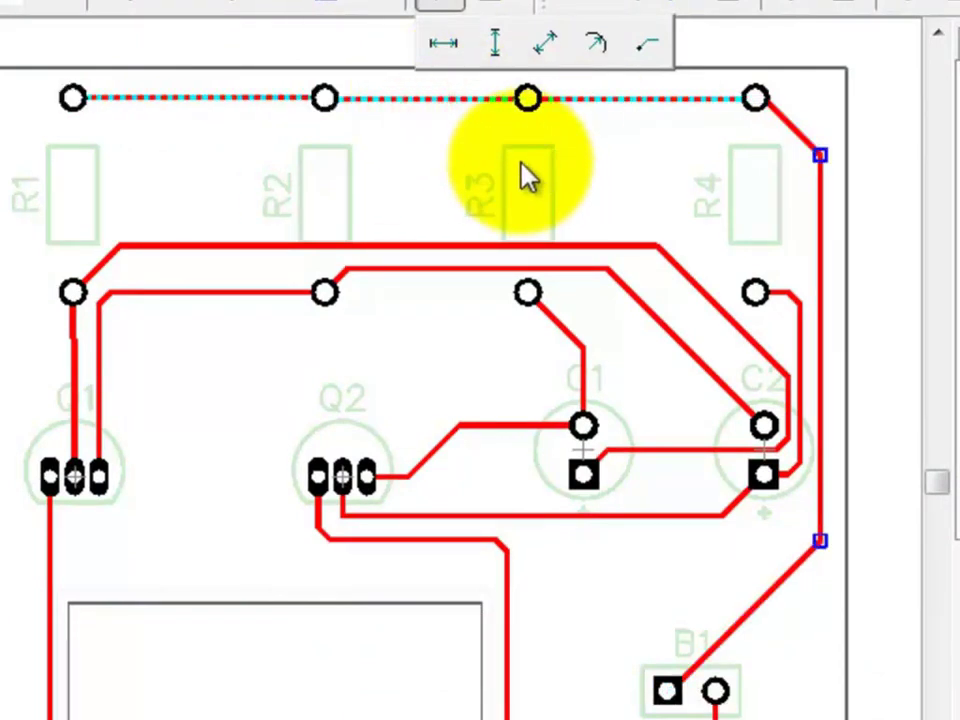
right_click(403, 100)
mouse_move(414, 286)
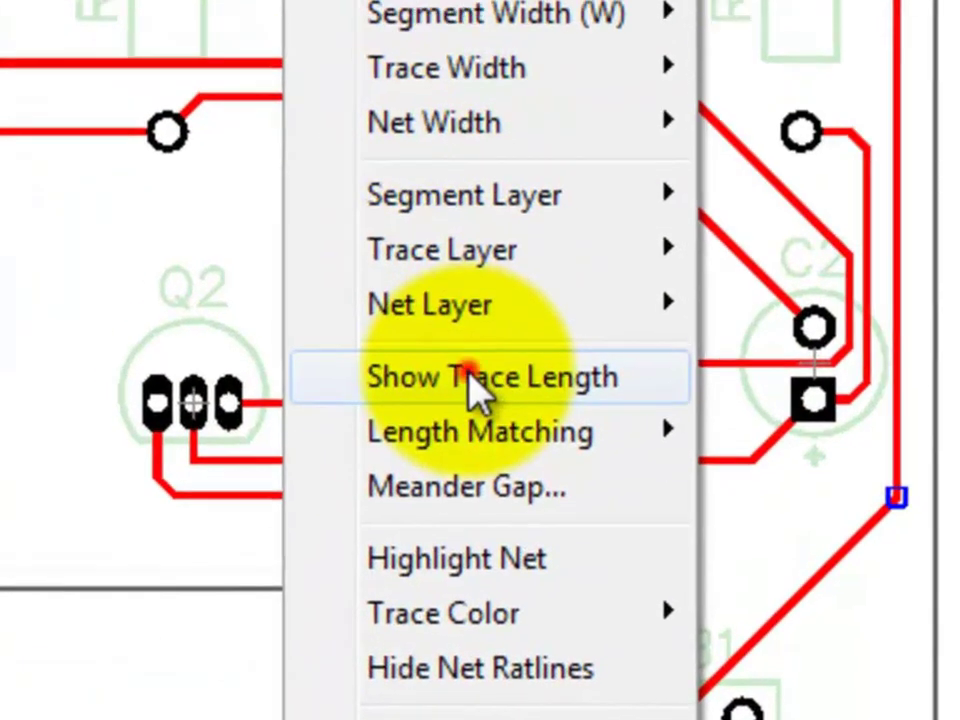
click(463, 362)
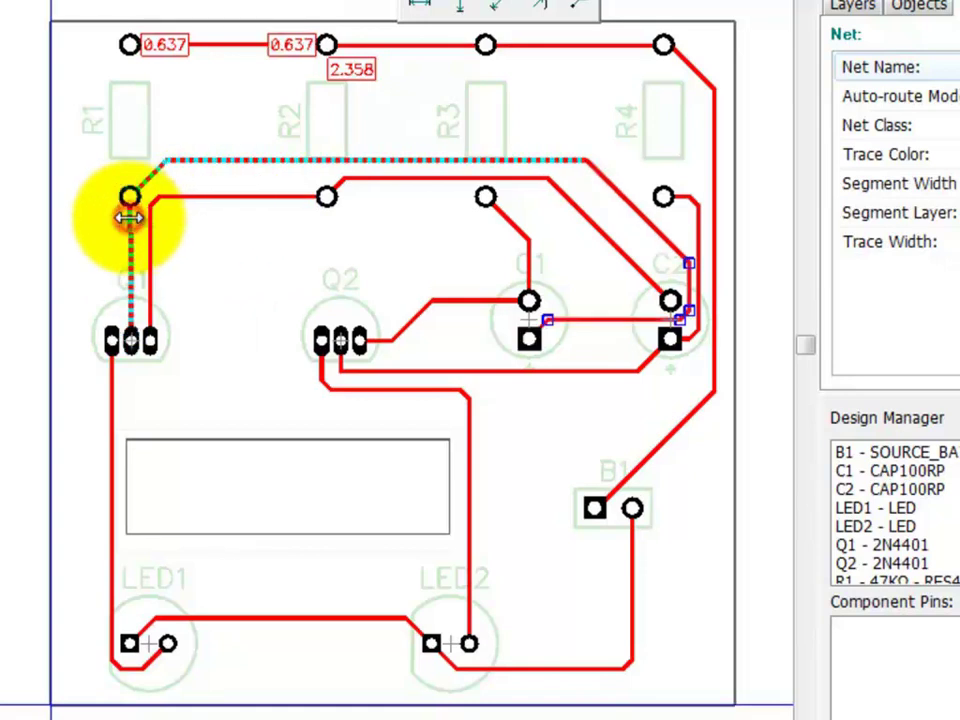
click(619, 195)
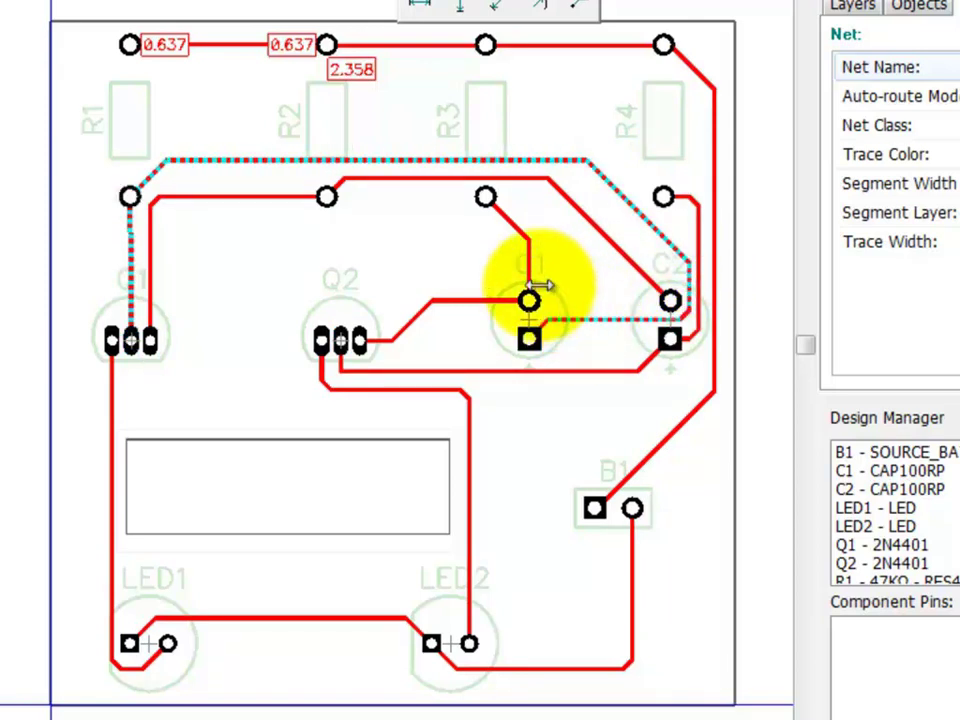
right_click(253, 165)
mouse_move(383, 367)
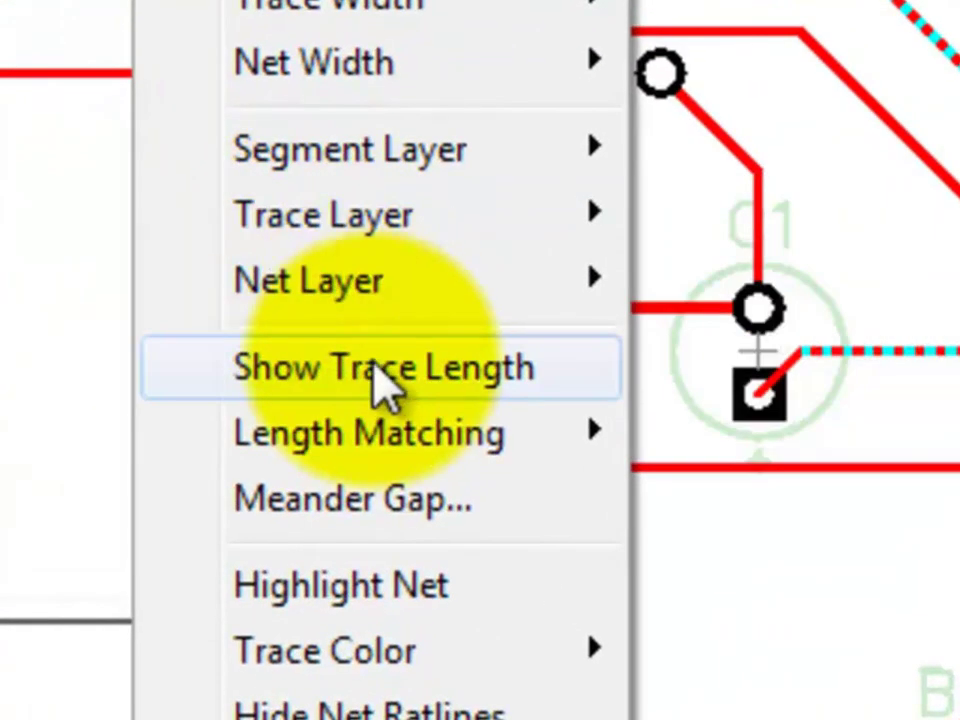
click(385, 390)
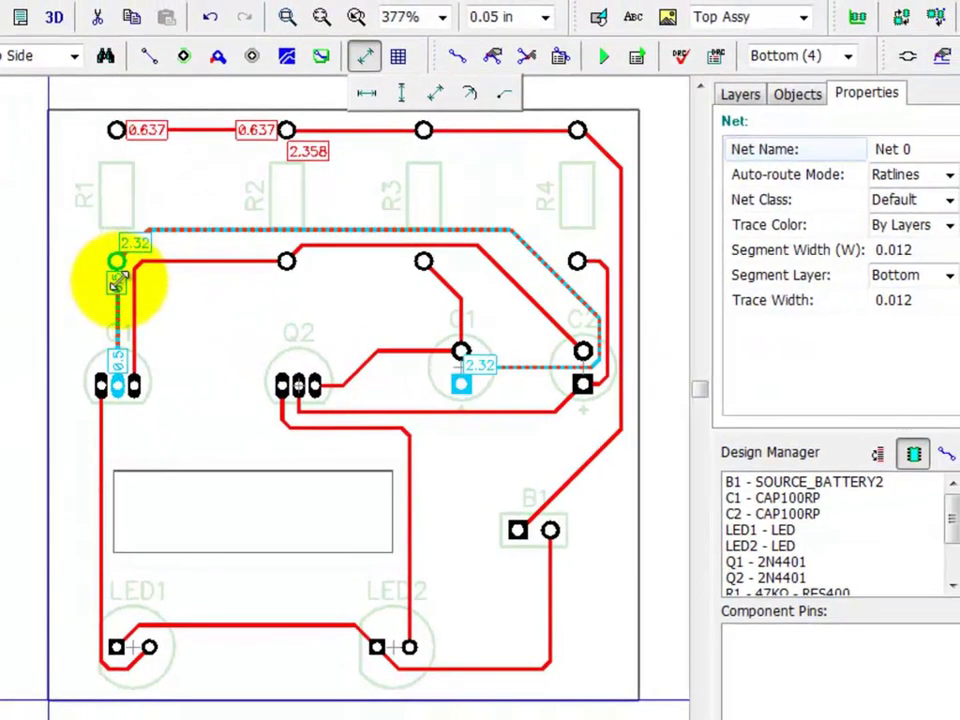
click(212, 22)
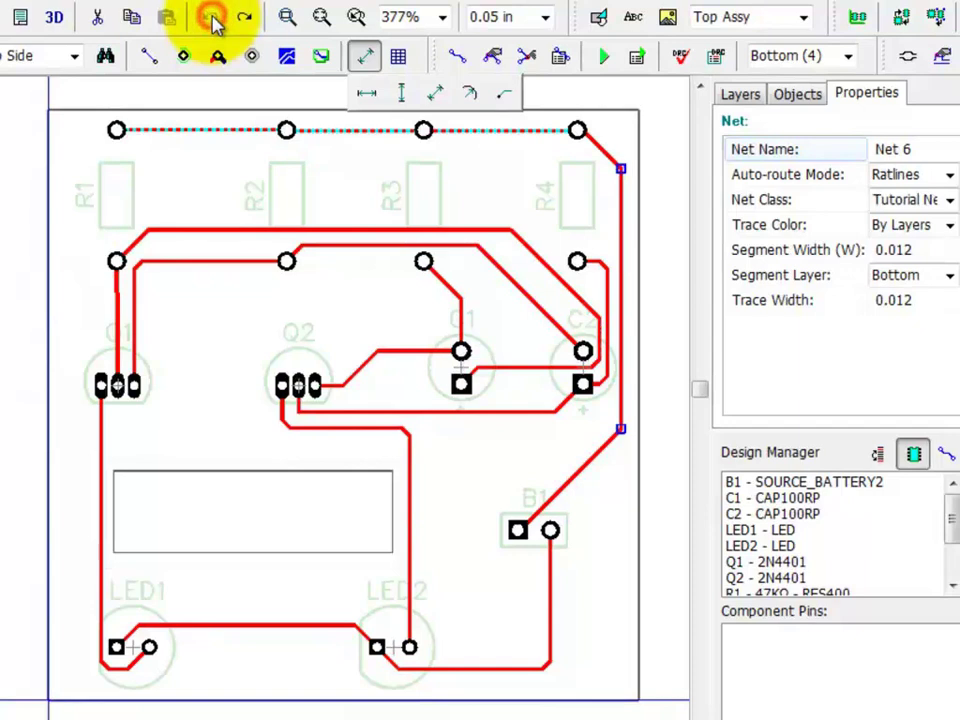
click(214, 306)
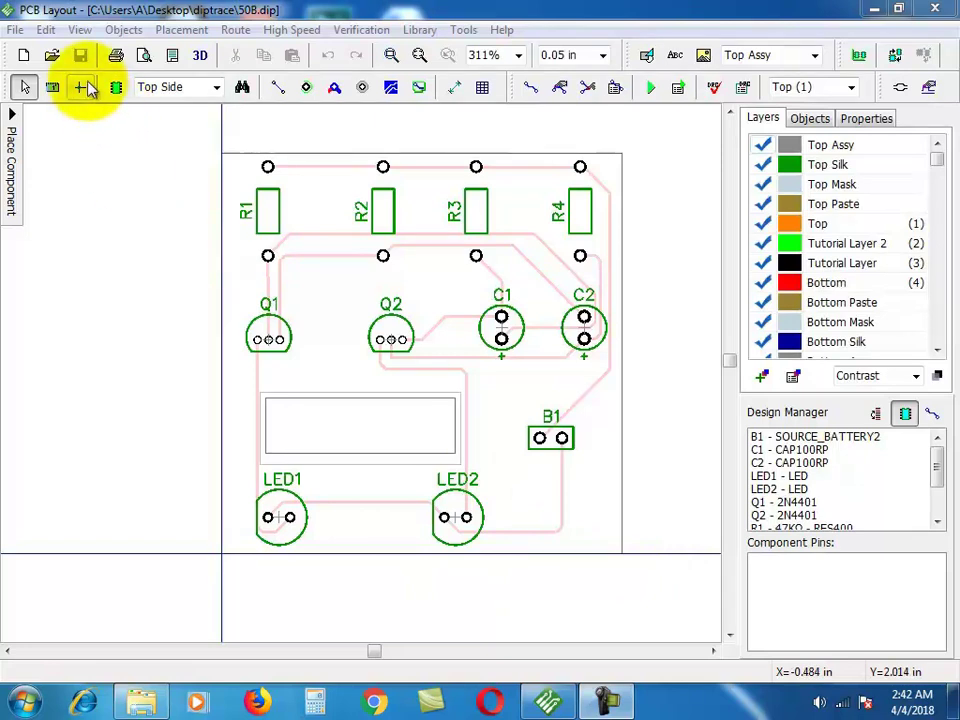
click(46, 30)
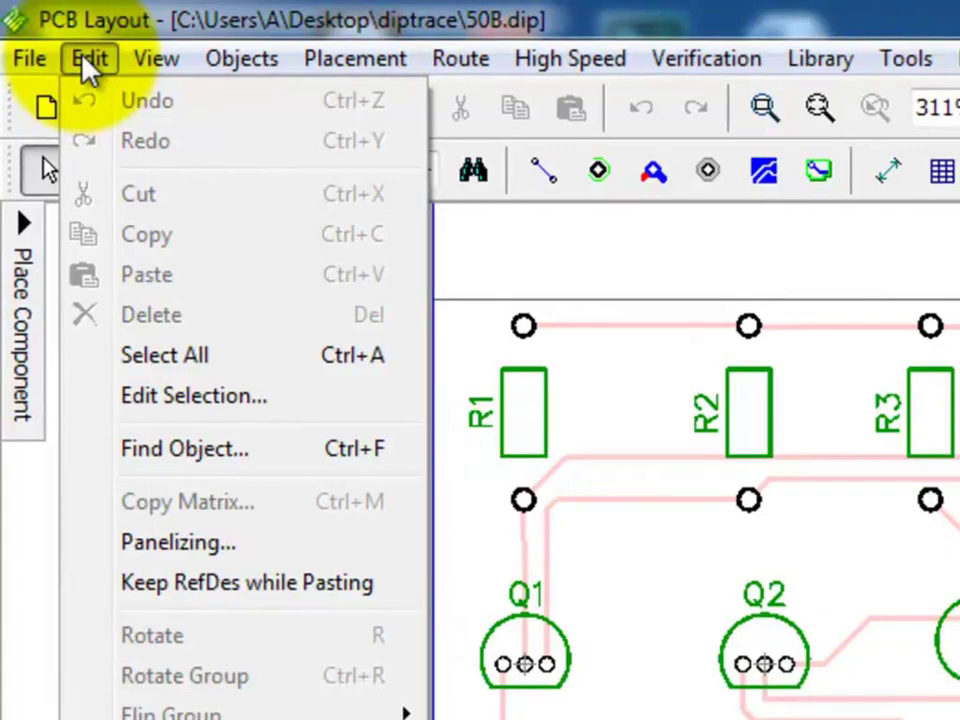
click(245, 395)
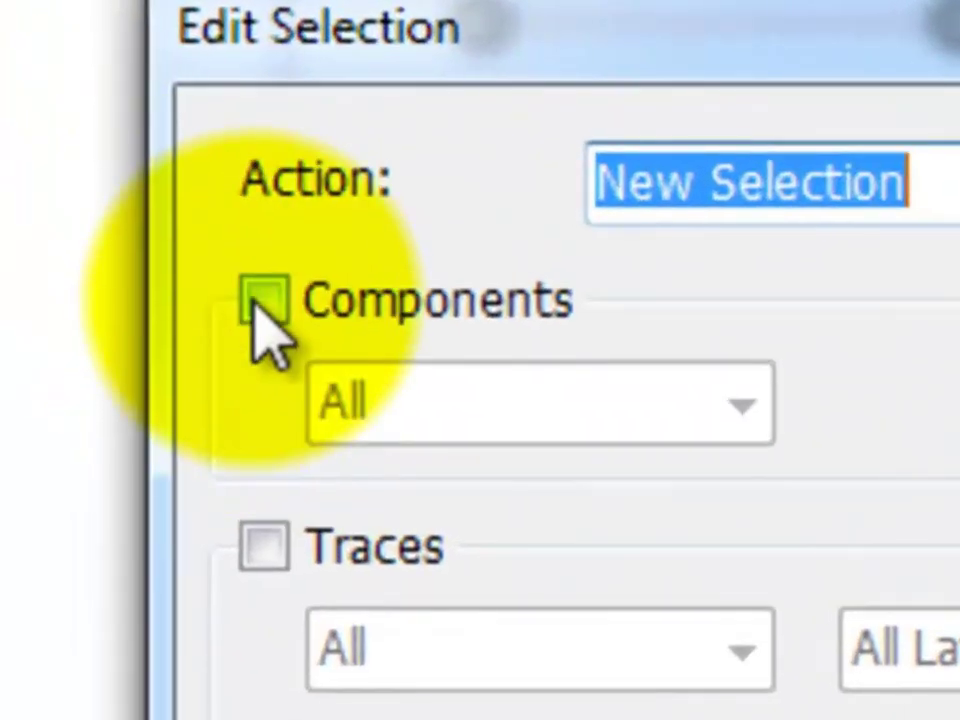
click(218, 264)
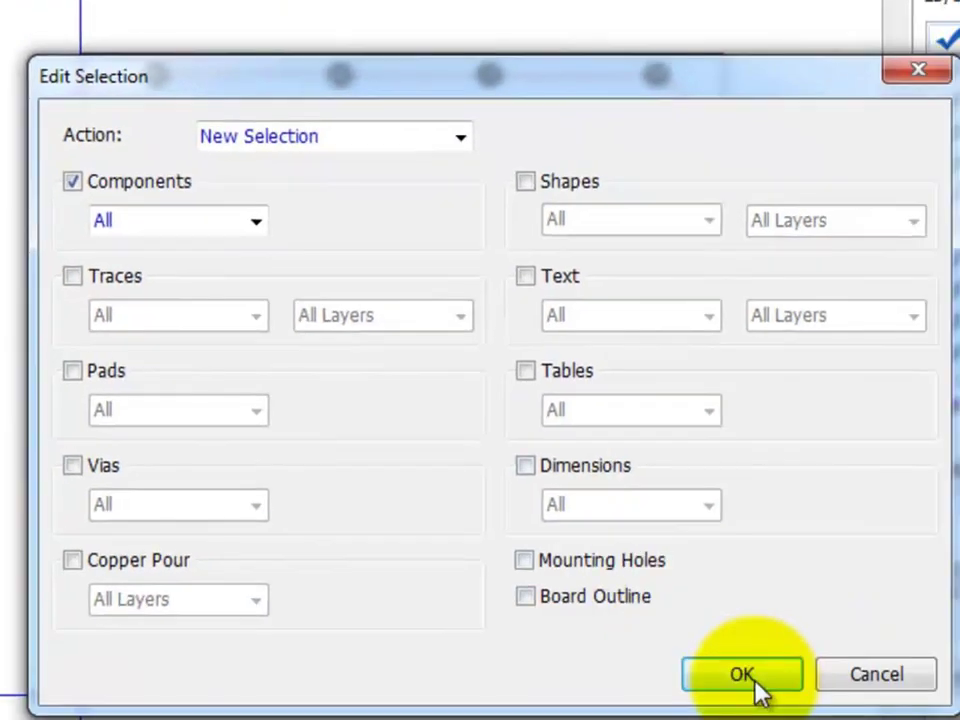
click(752, 680)
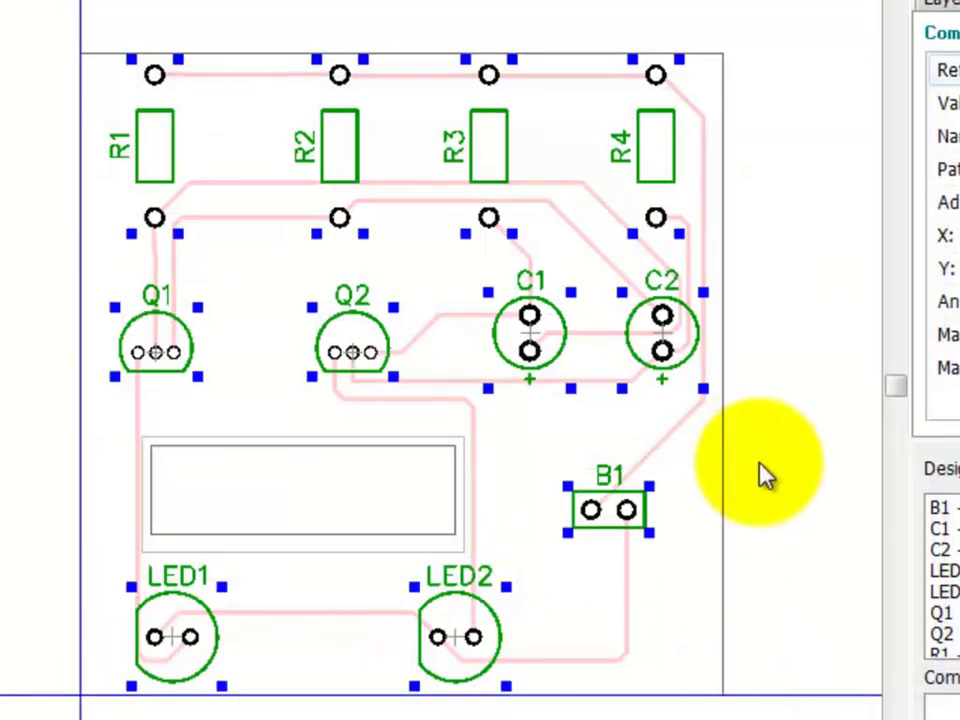
click(770, 416)
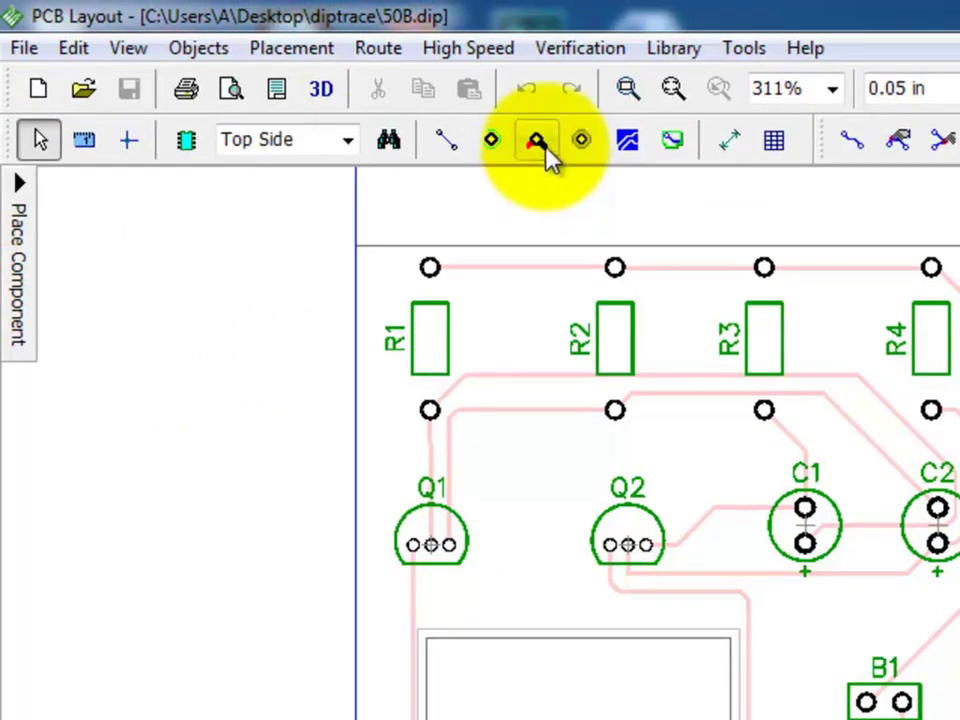
Place free vias between the resistors, below R2, beside Q2, between C1 and C2, near LED2 and the bottom-right corner.
click(543, 146)
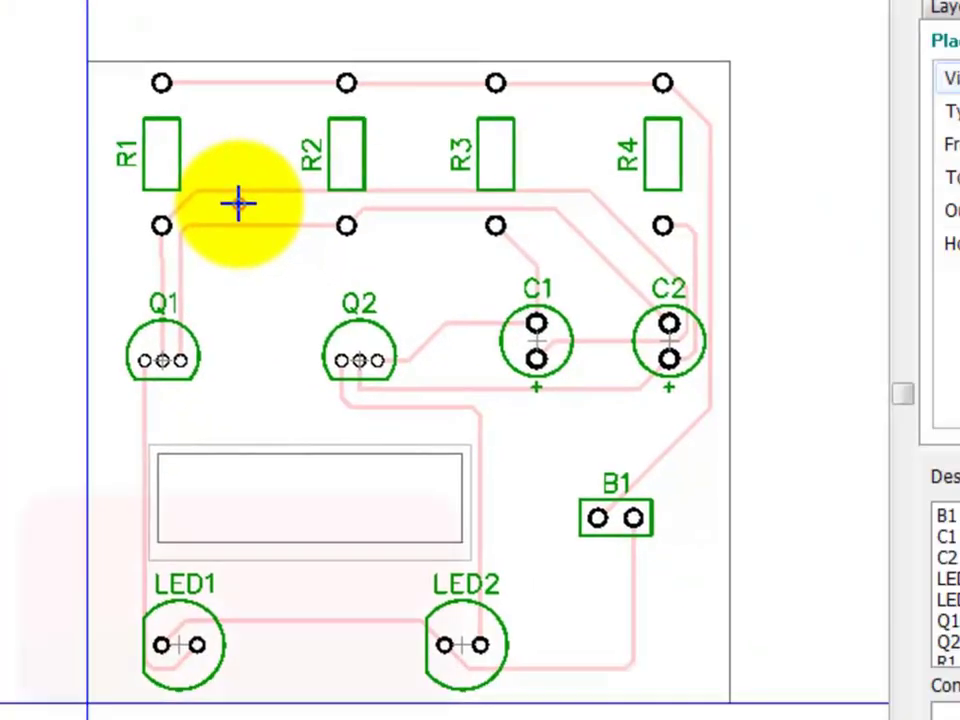
click(507, 388)
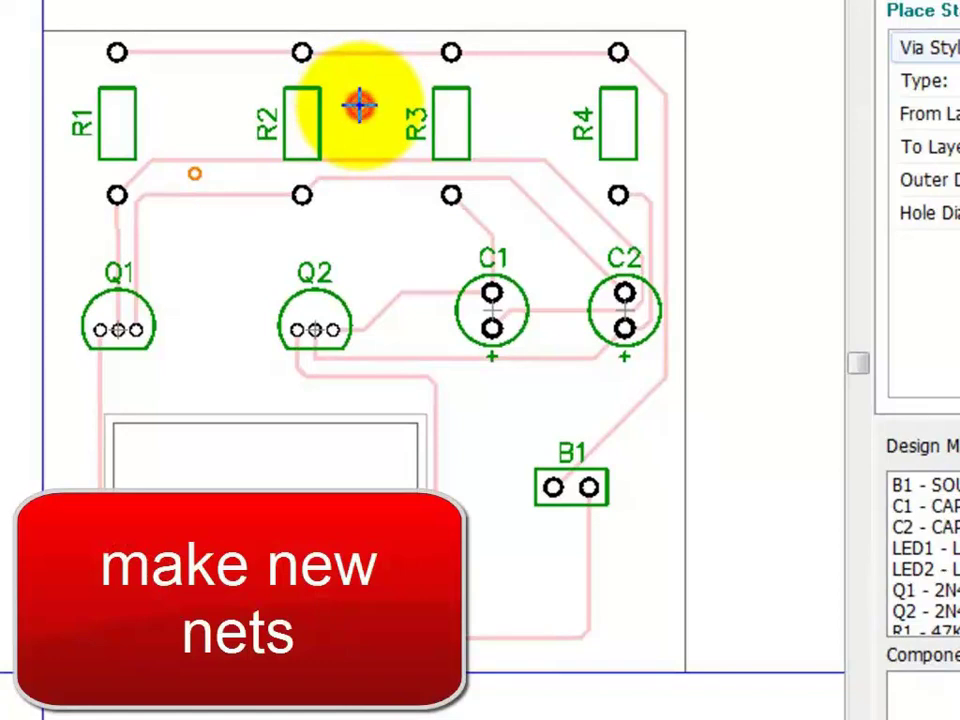
click(360, 106)
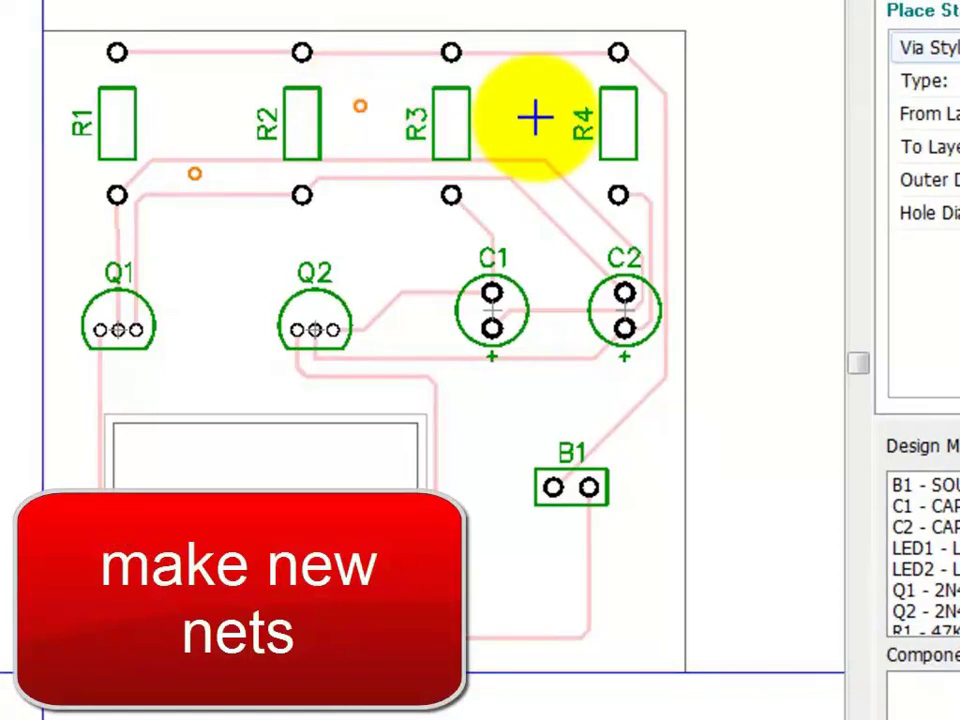
click(537, 118)
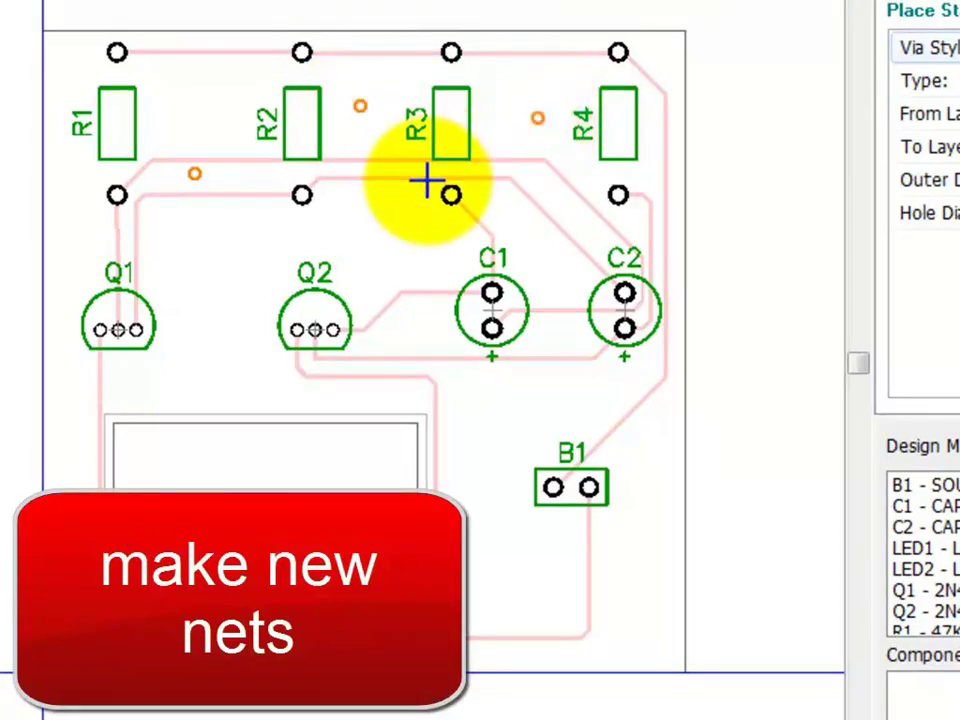
click(337, 222)
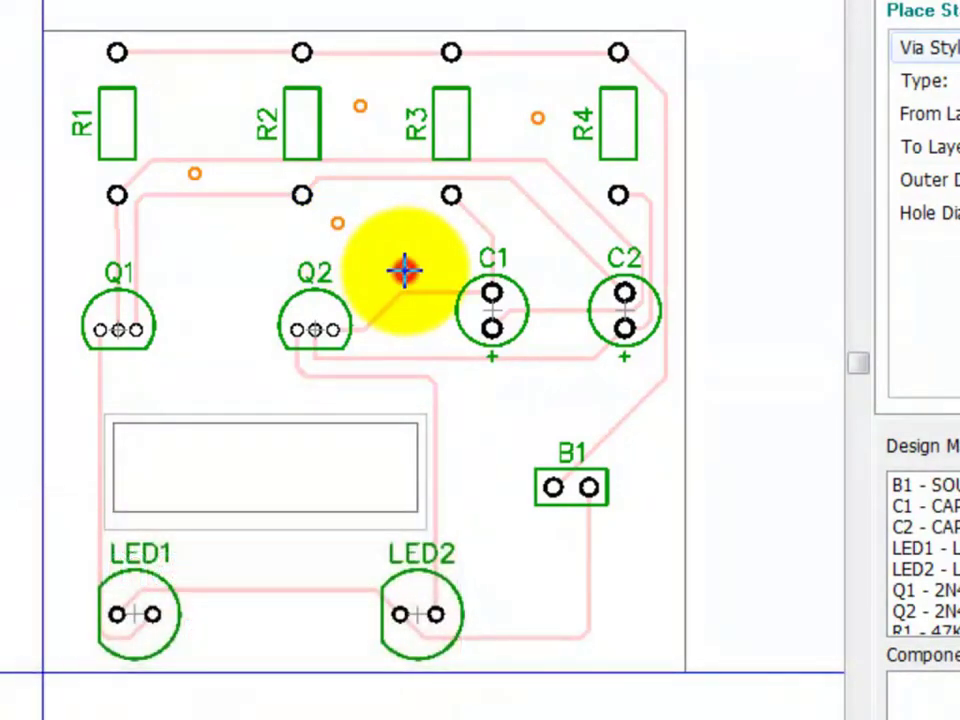
click(405, 270)
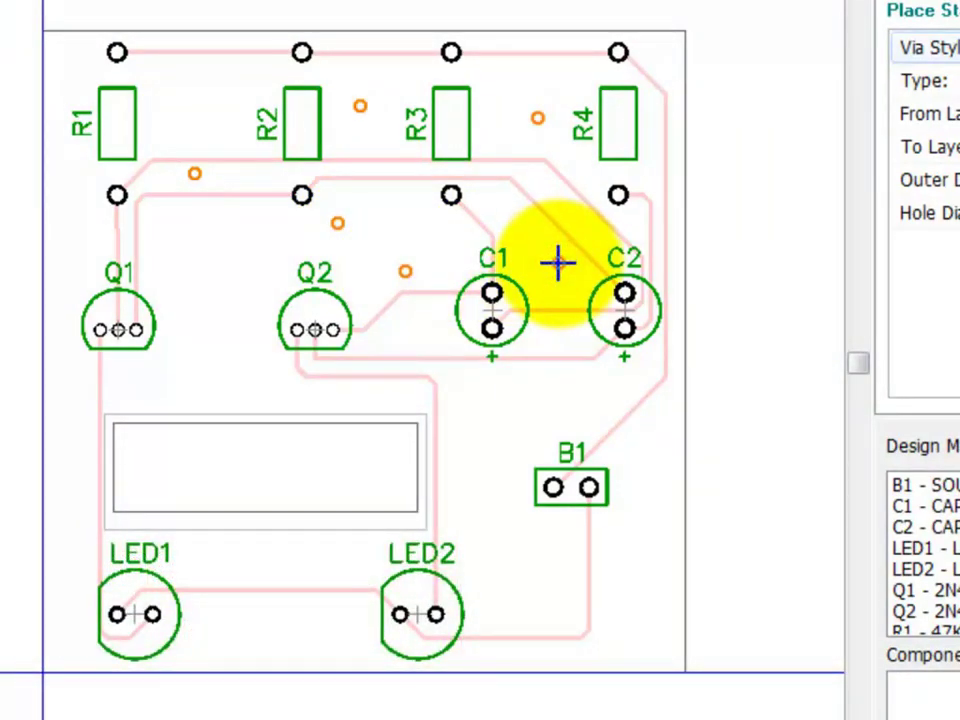
click(558, 262)
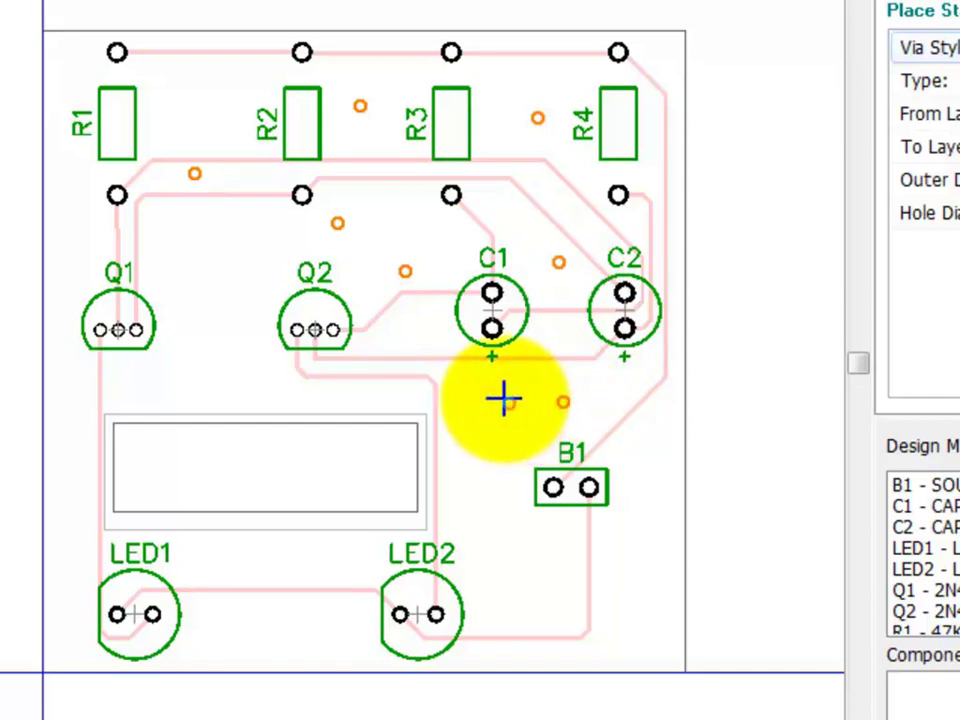
click(658, 584)
click(502, 562)
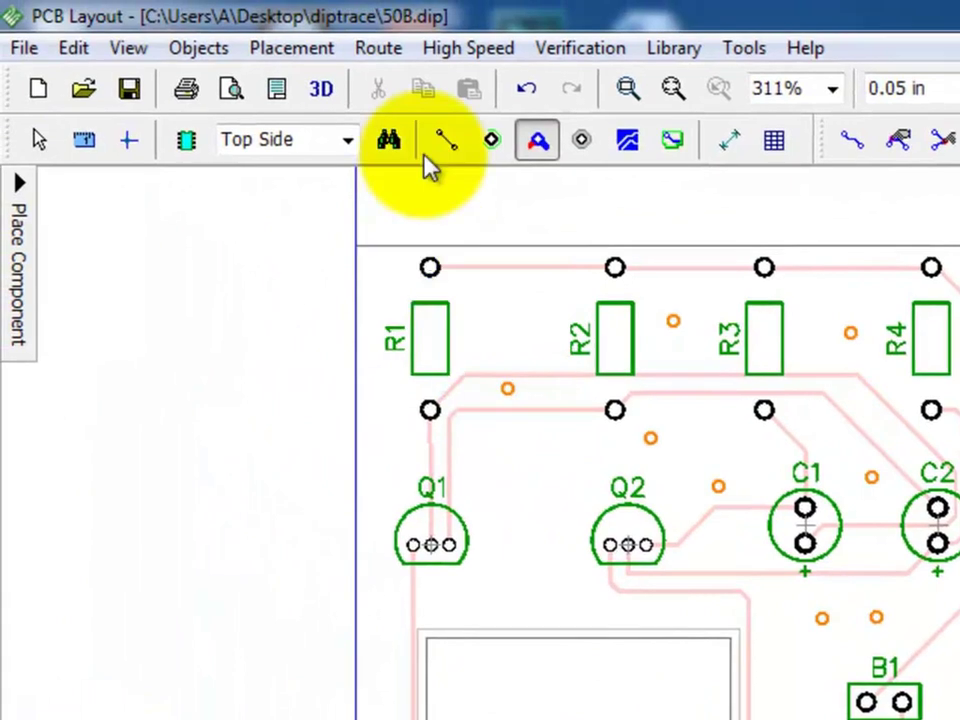
click(447, 140)
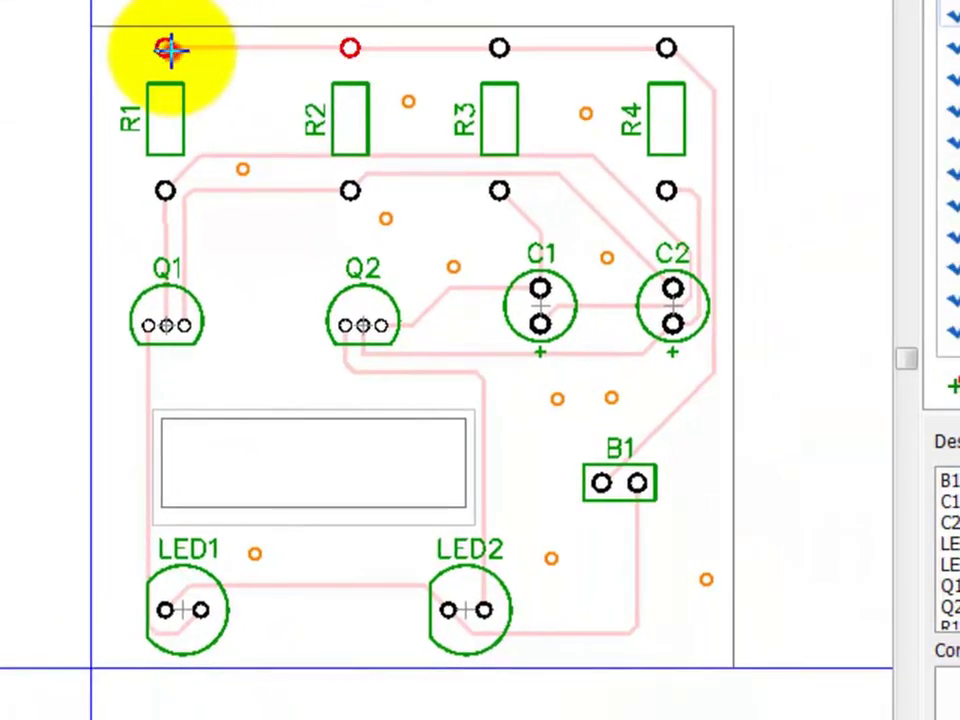
Connect the top pads of R1, R2 and R4 to their nearby vias.
click(166, 48)
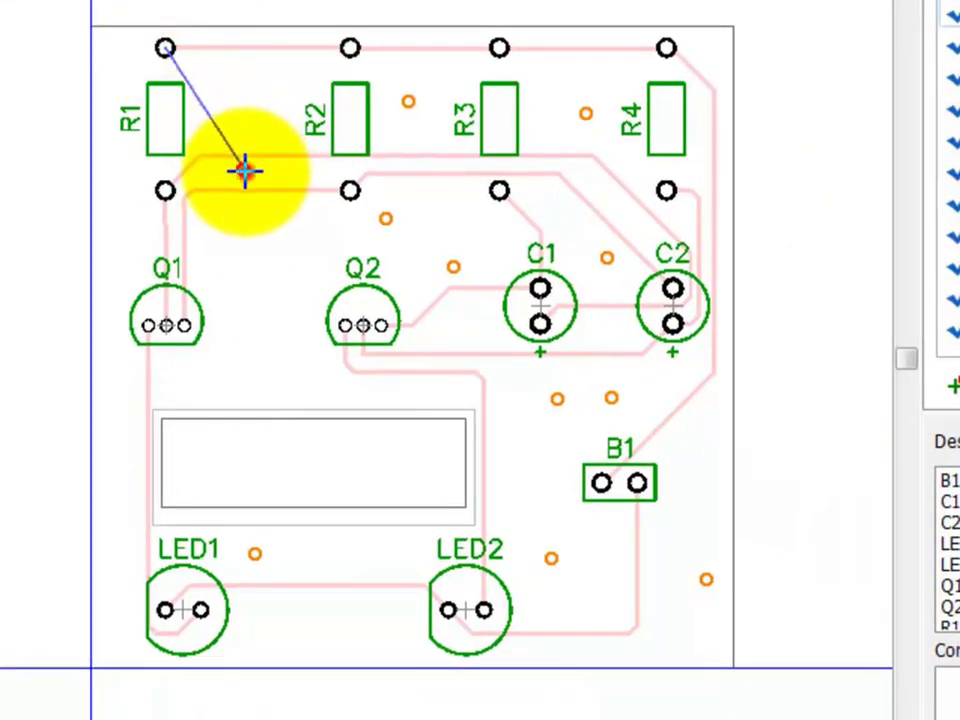
click(243, 169)
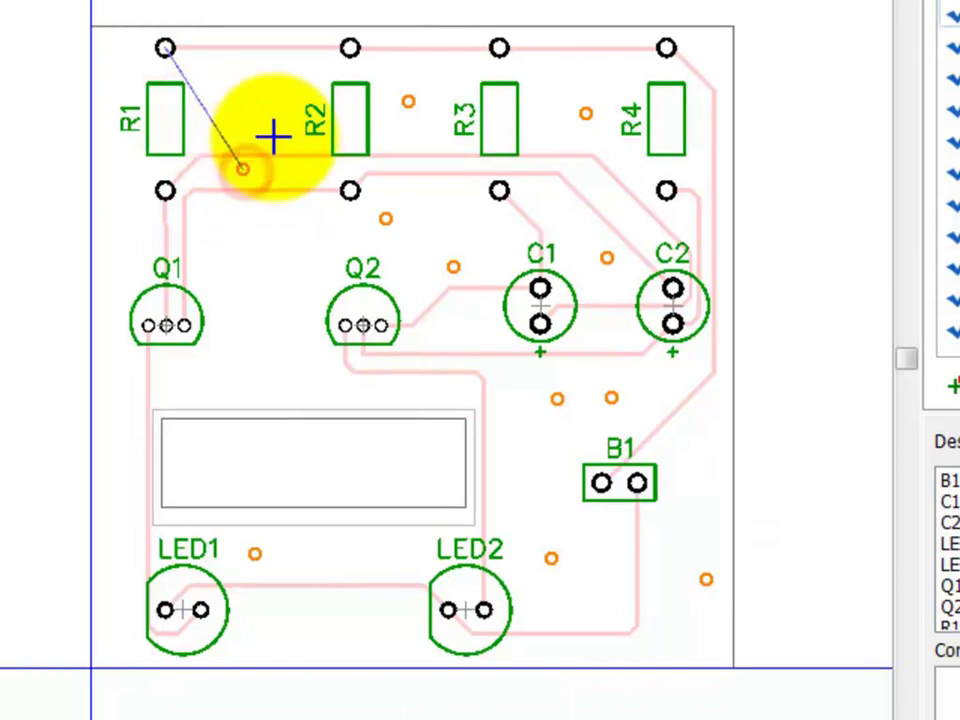
click(354, 48)
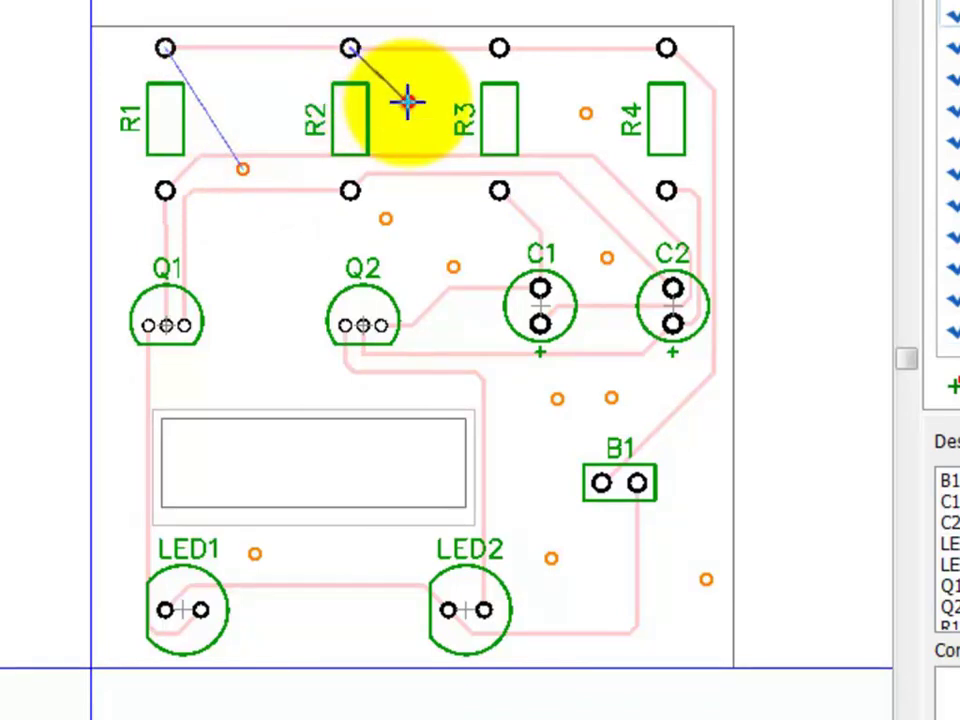
double_click(407, 101)
click(666, 48)
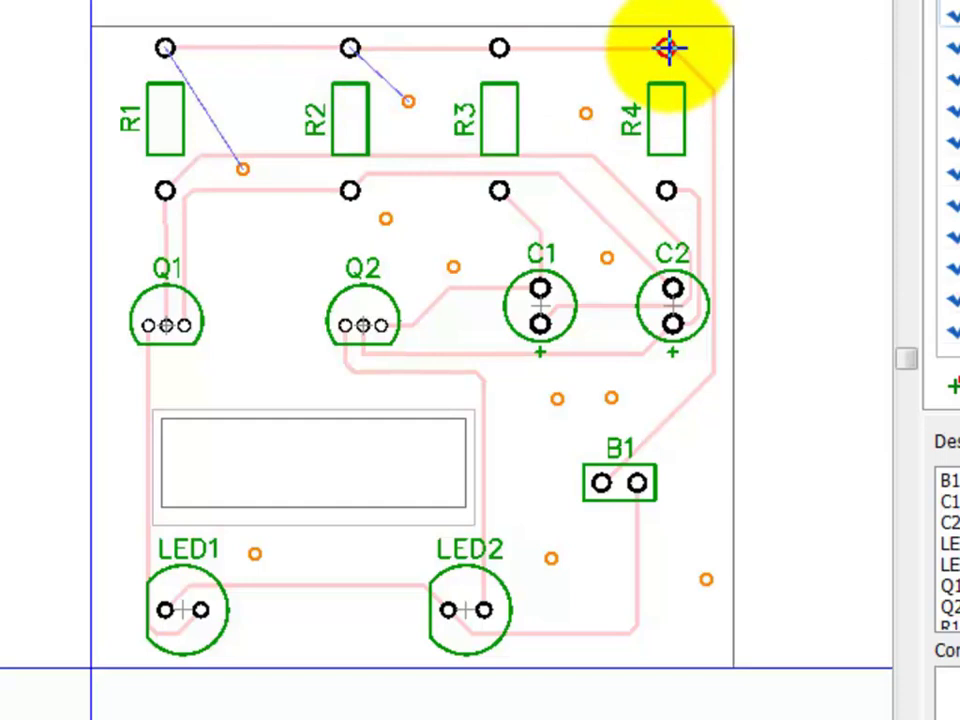
double_click(589, 113)
Connect R4's lower pad, a B1 pad and LED1's right pad to nearby vias.
click(667, 192)
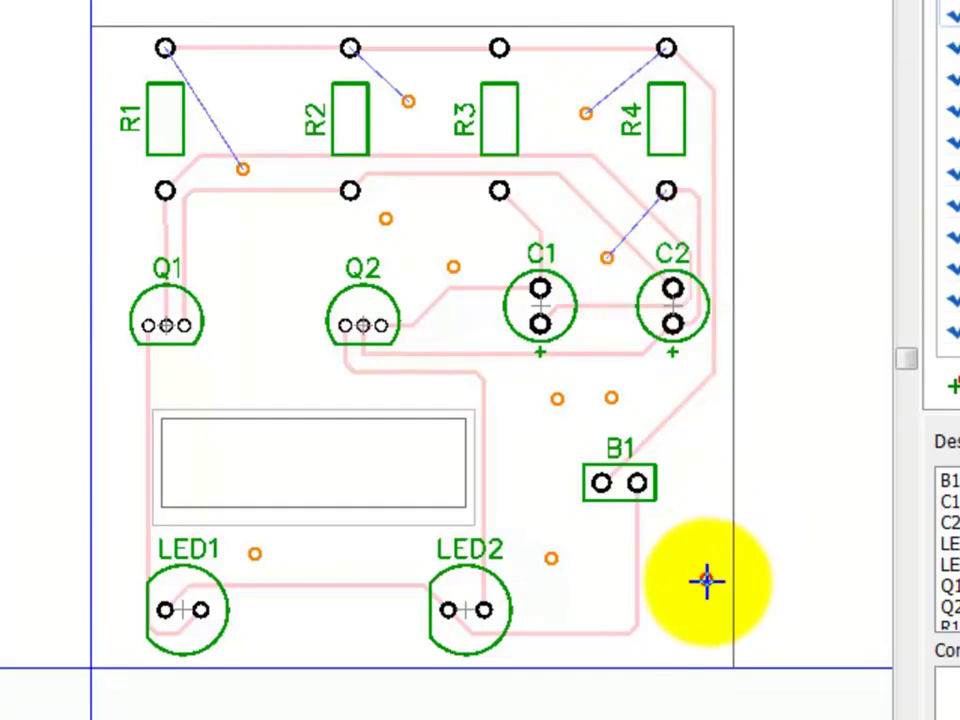
drag(706, 580, 640, 486)
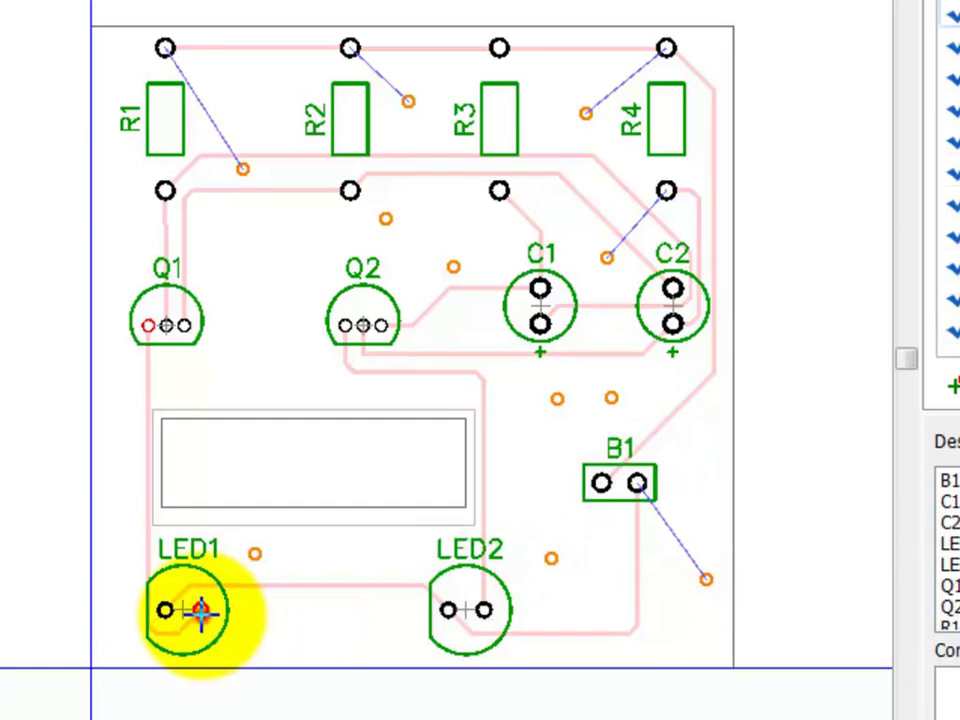
drag(201, 610, 256, 556)
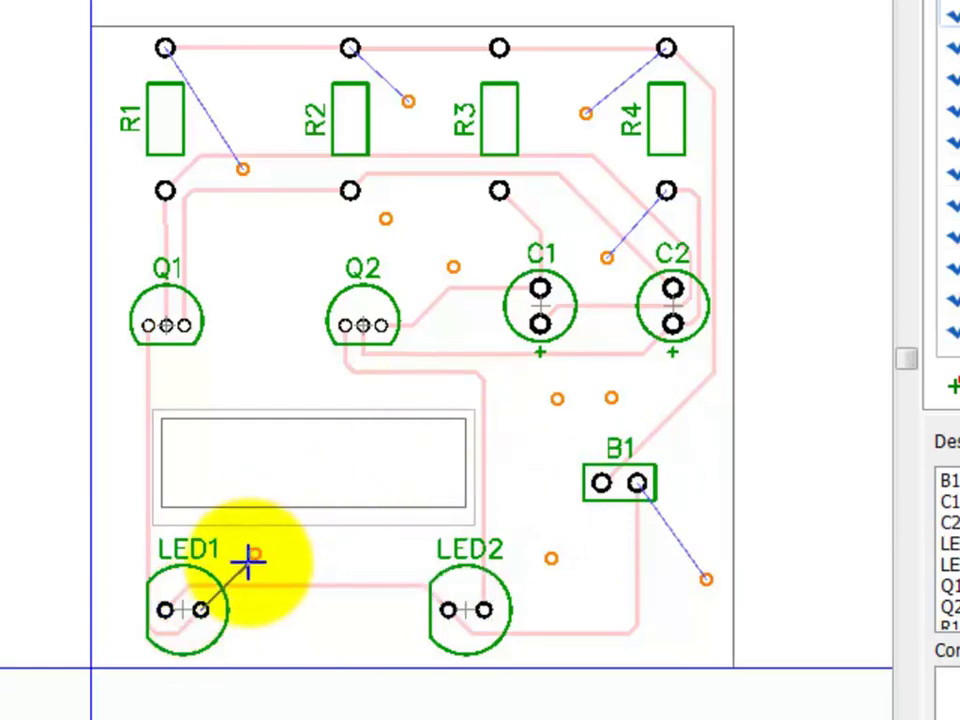
click(256, 555)
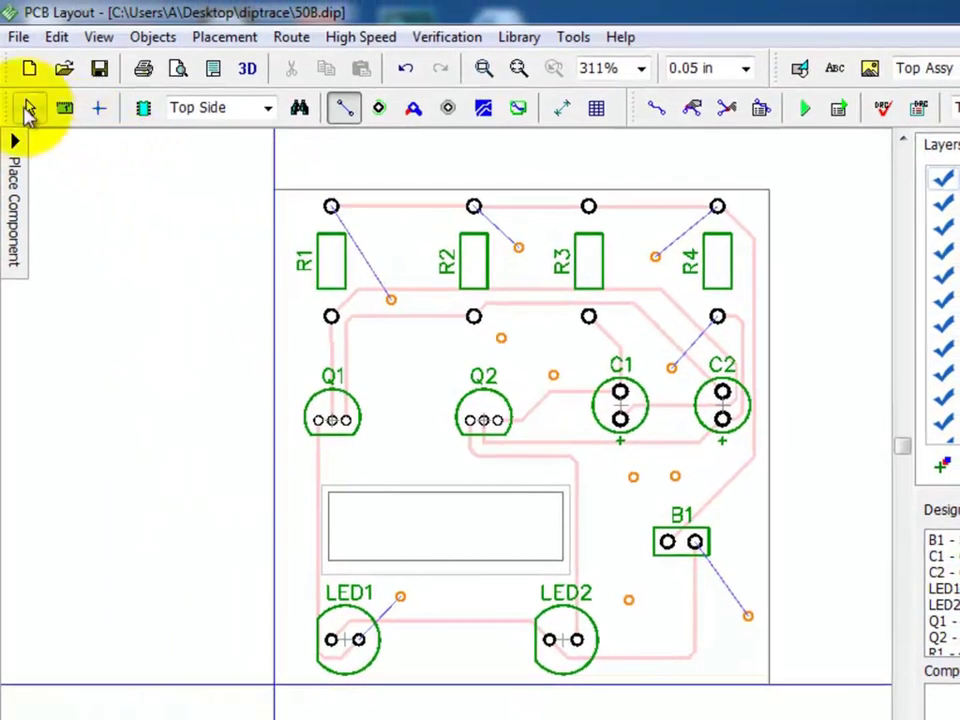
Box-select the R2–R4, Q2, C1, C2 area and keep only components and Not Connected vias.
click(32, 110)
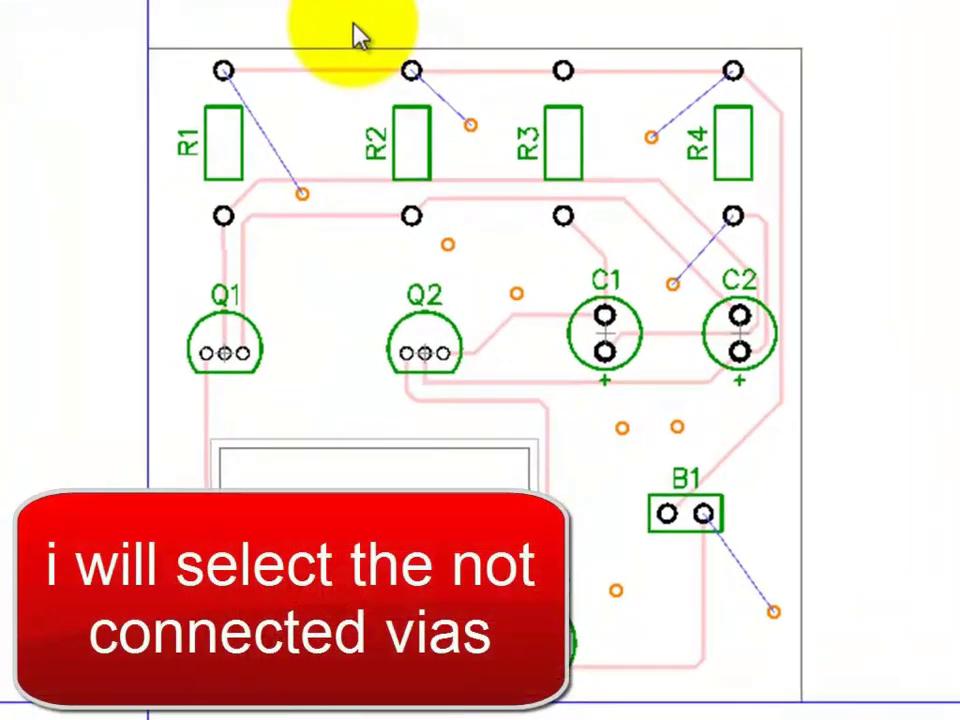
mouse_move(354, 27)
mouse_down()
mouse_move(349, 184)
mouse_move(369, 405)
mouse_move(392, 465)
mouse_move(784, 497)
mouse_move(843, 478)
mouse_move(849, 464)
mouse_up()
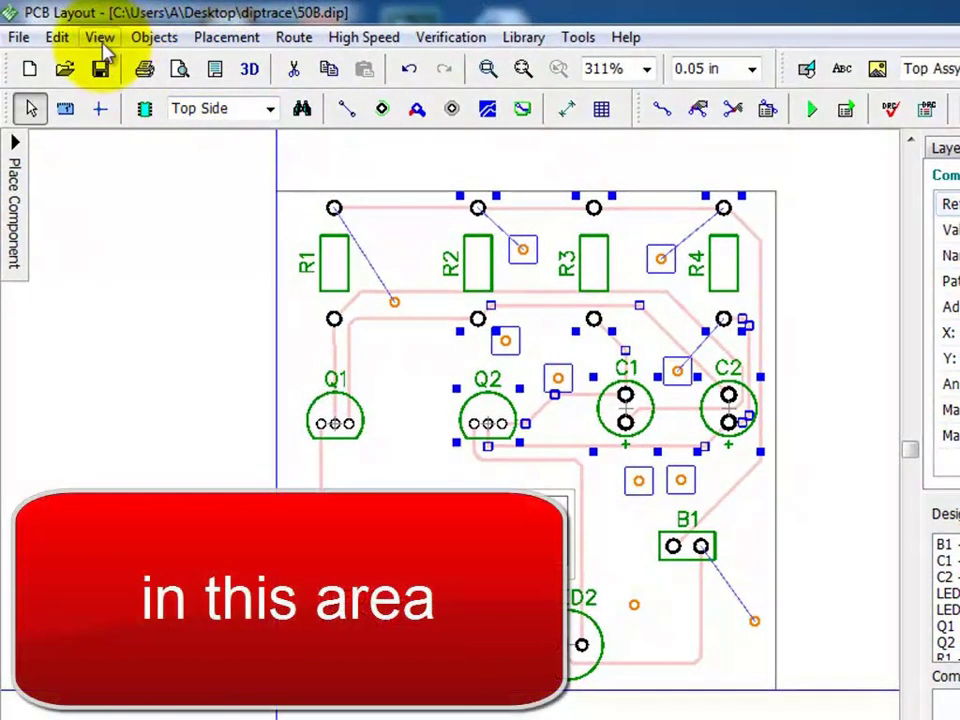
click(56, 38)
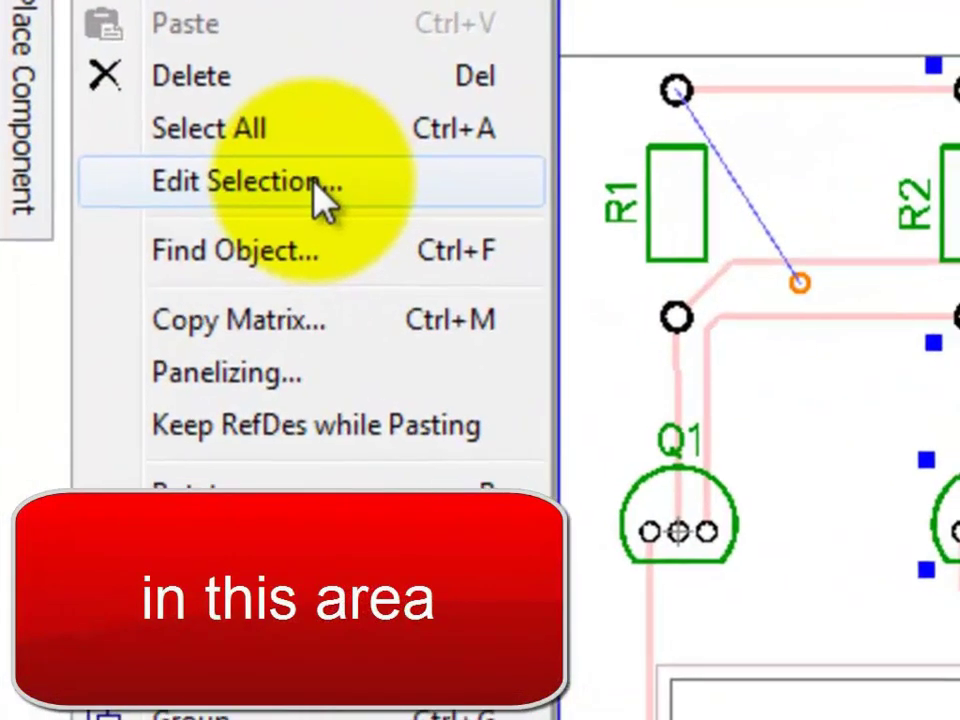
click(155, 254)
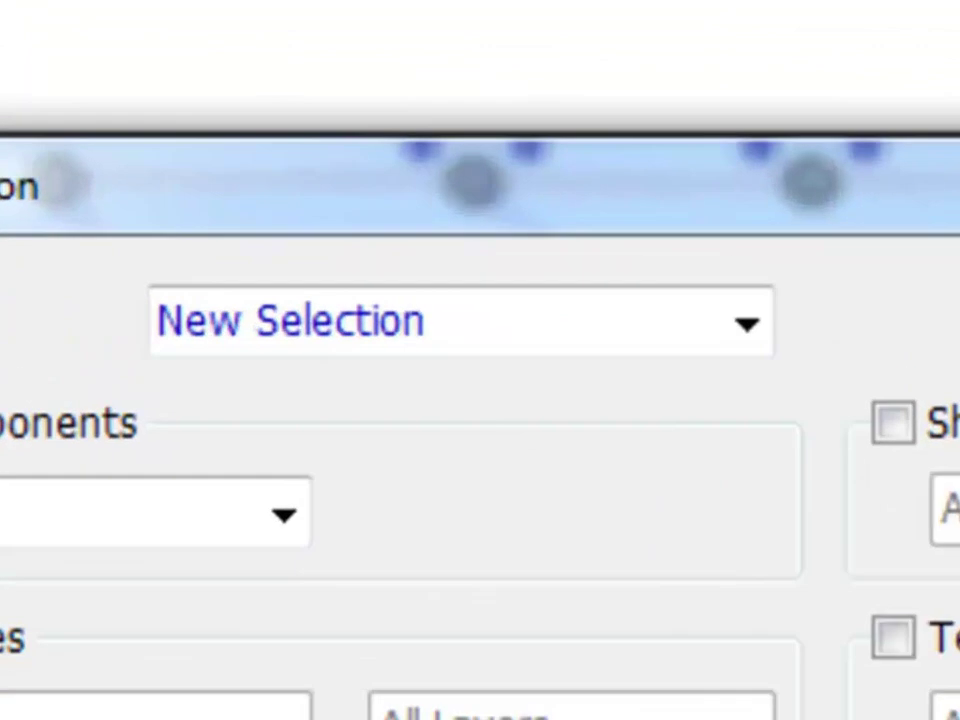
click(438, 105)
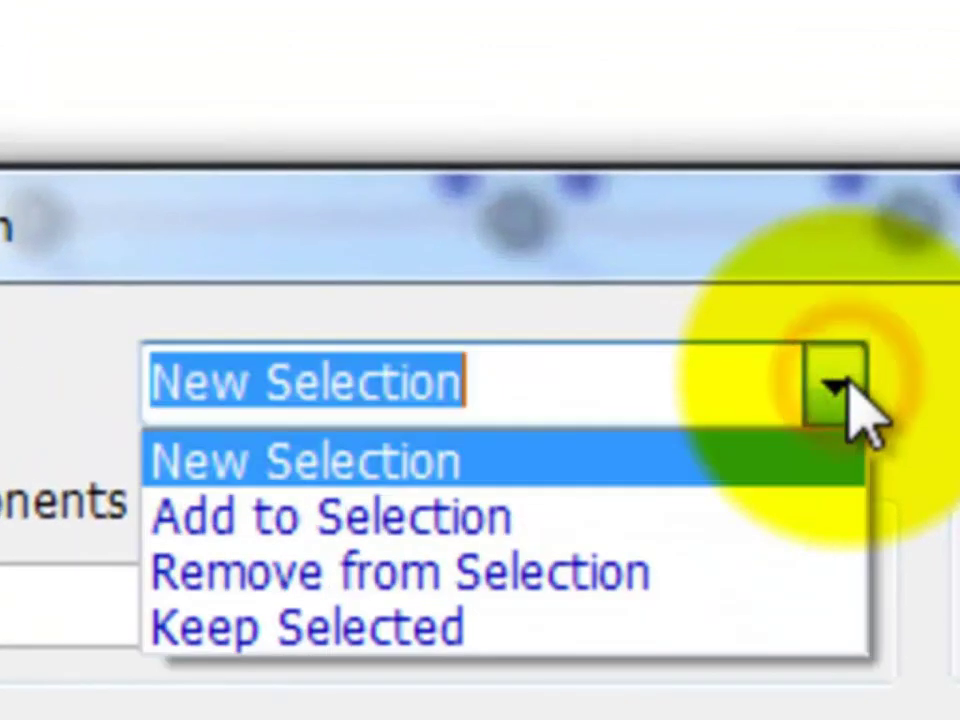
click(555, 628)
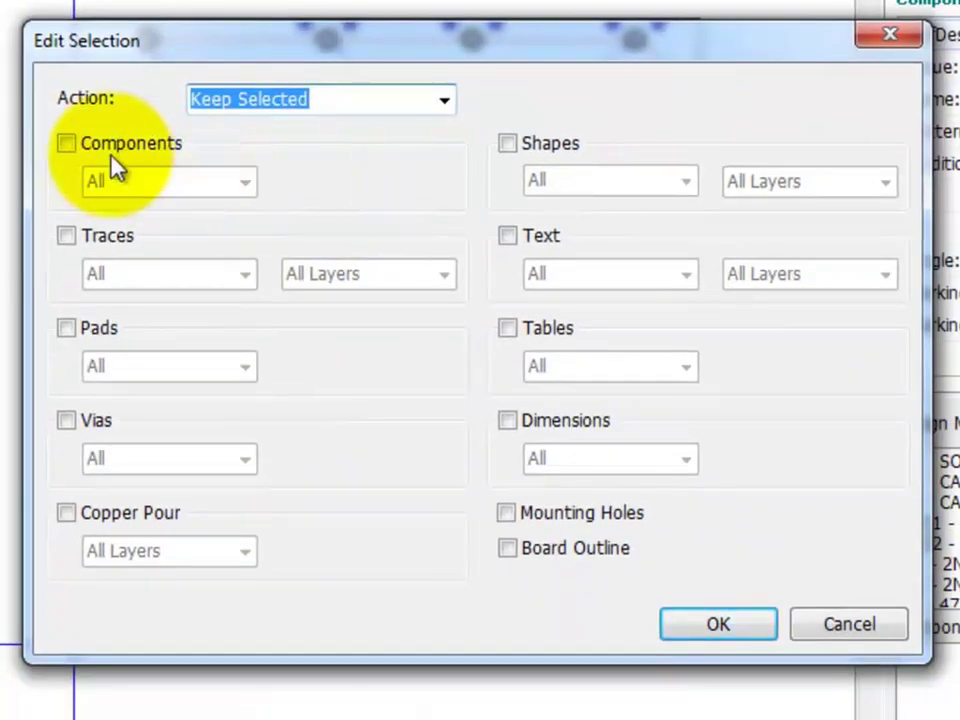
click(68, 144)
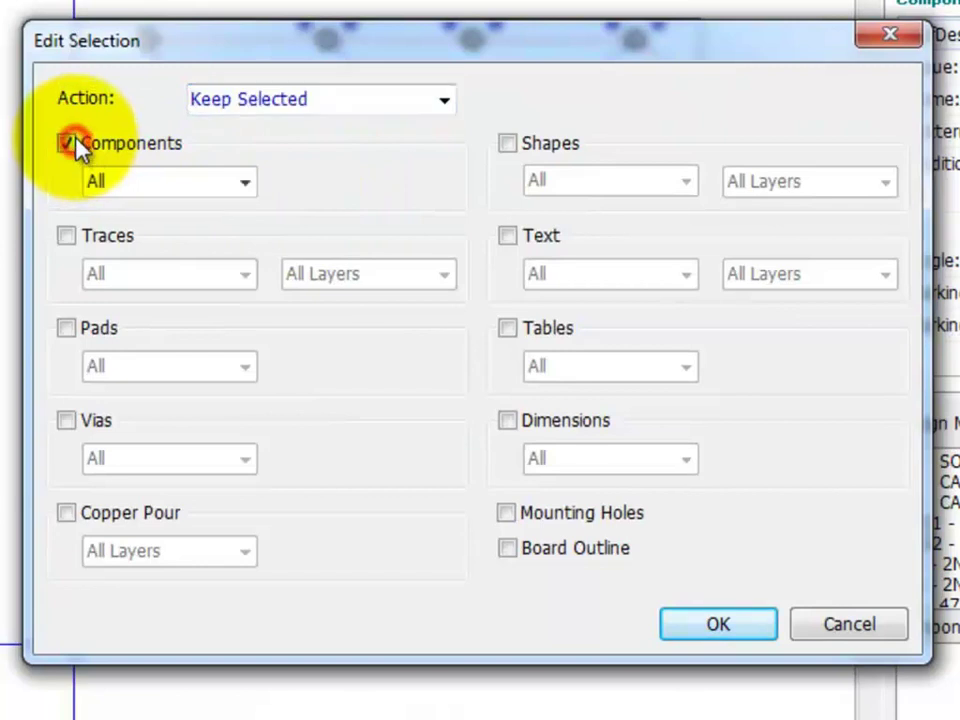
click(66, 422)
click(520, 293)
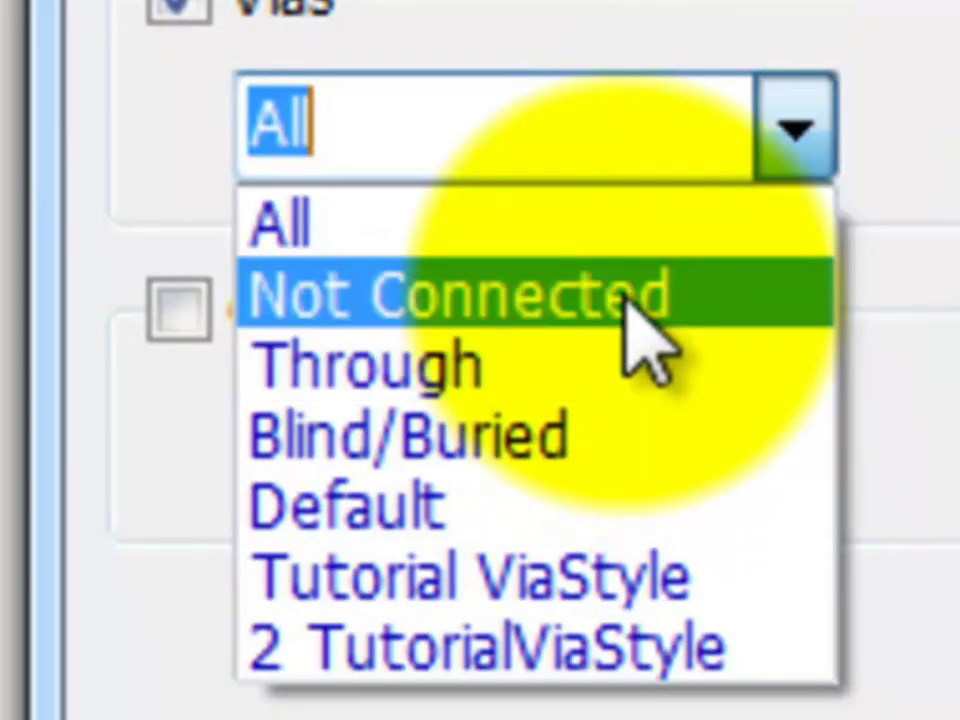
click(622, 297)
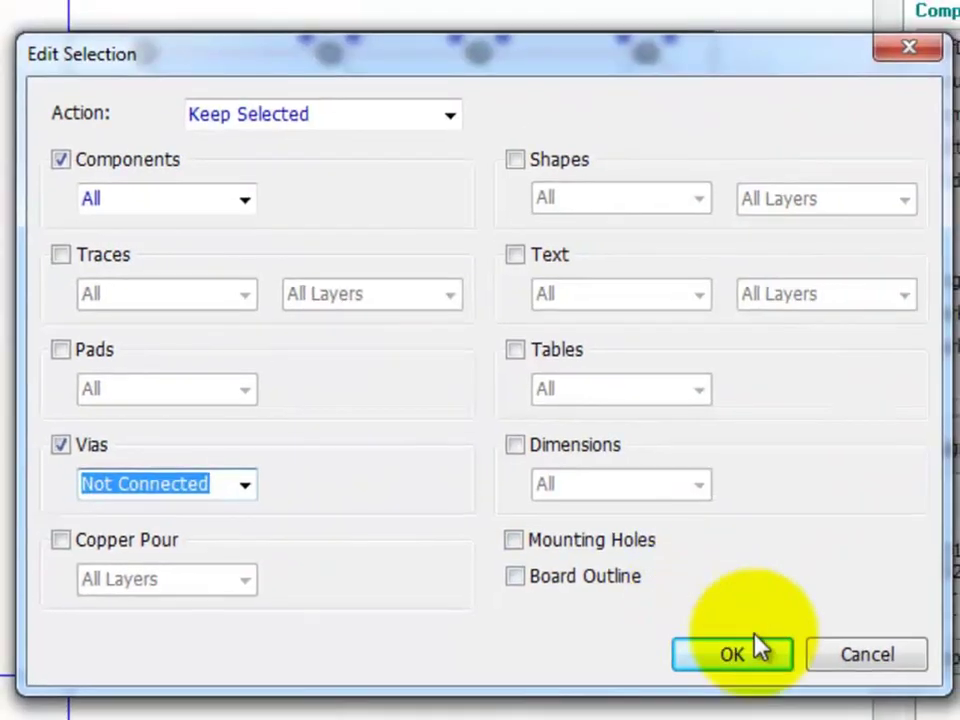
click(774, 660)
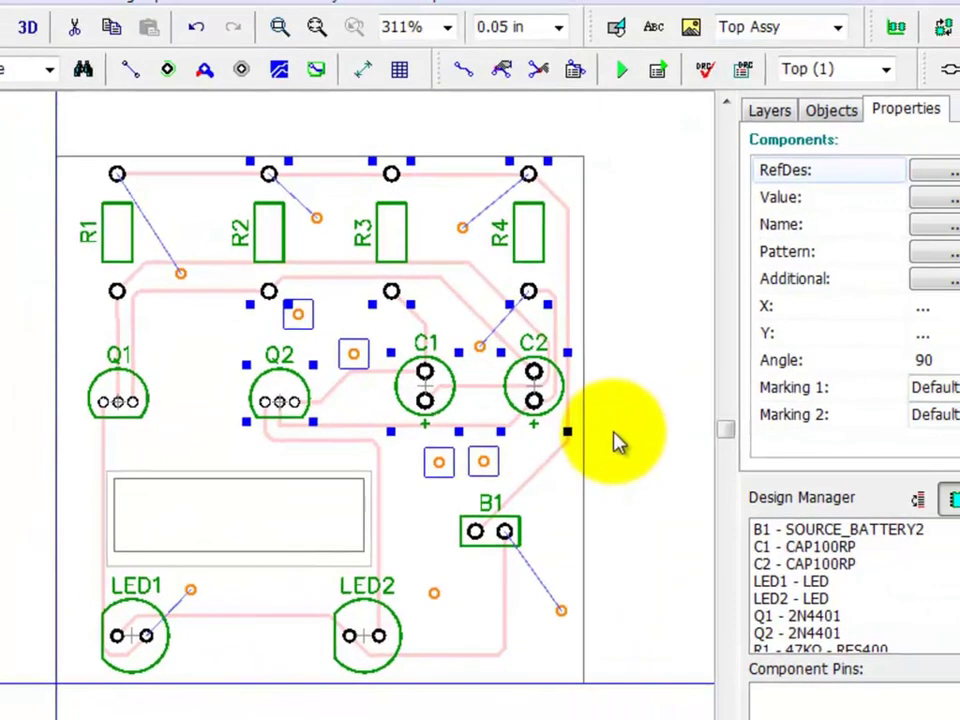
click(619, 437)
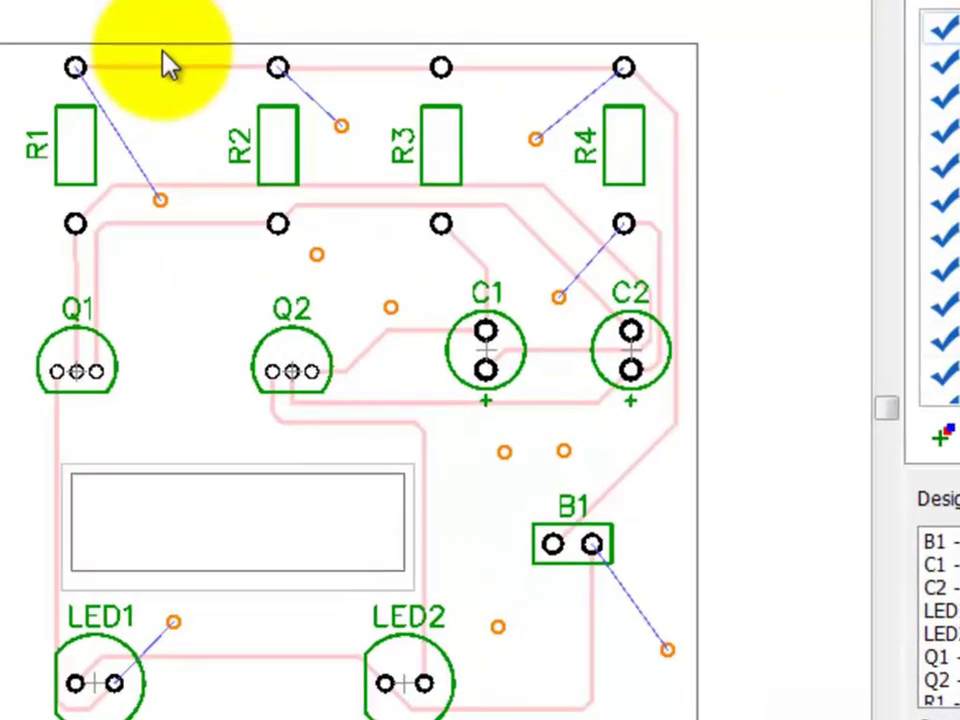
Reselect the R2–R4, Q2, C1, C2 area and filter it down to Not Connected vias only.
mouse_move(163, 53)
mouse_down()
mouse_move(657, 494)
mouse_move(686, 501)
mouse_up()
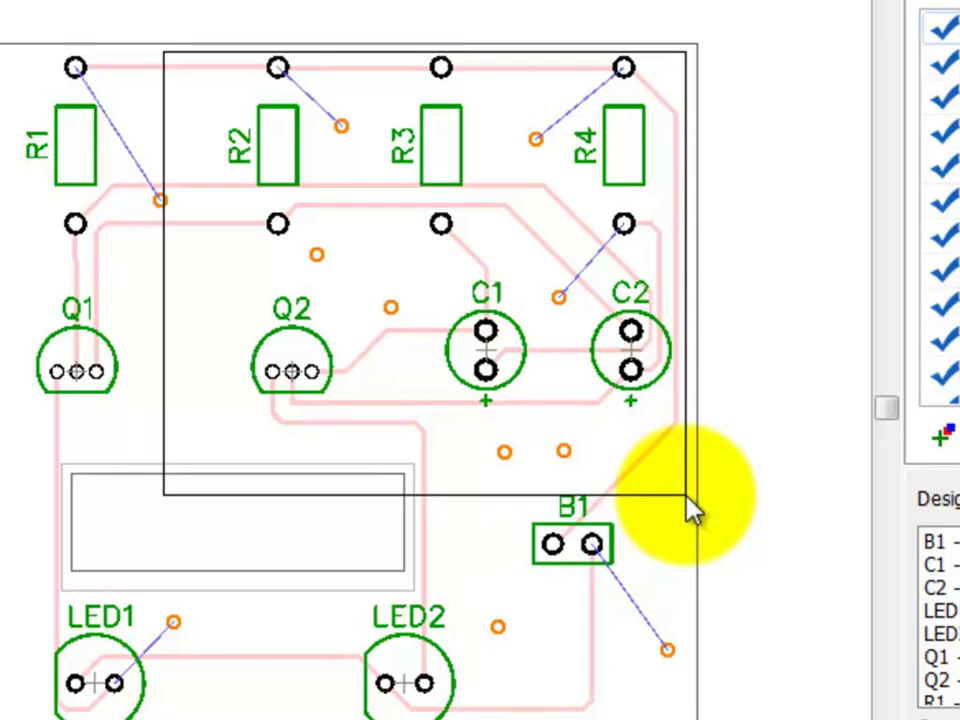
drag(687, 497, 687, 497)
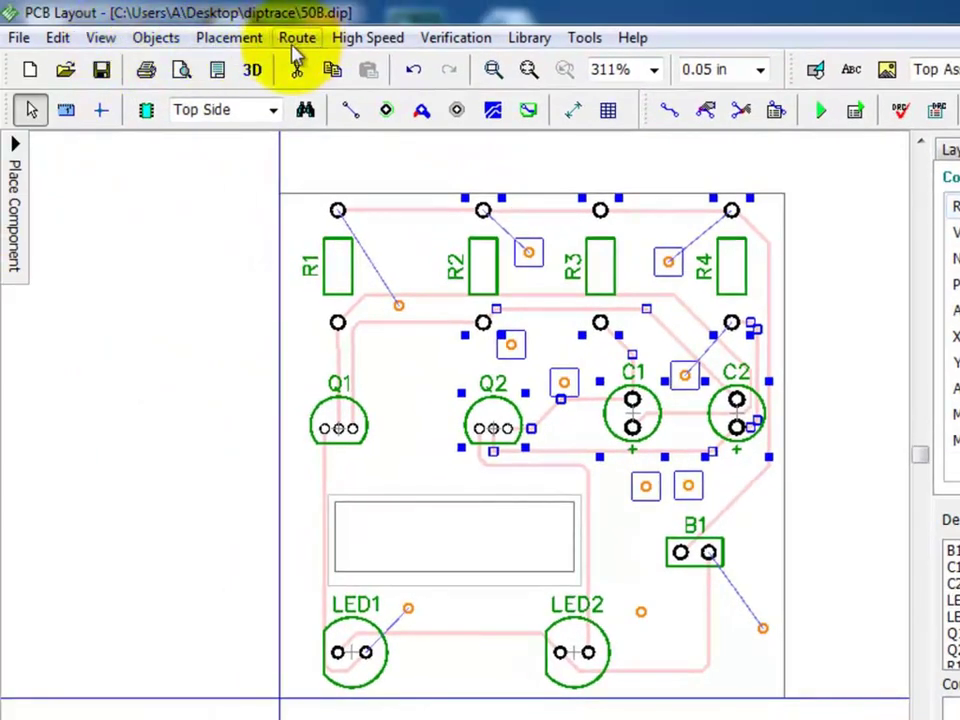
click(55, 40)
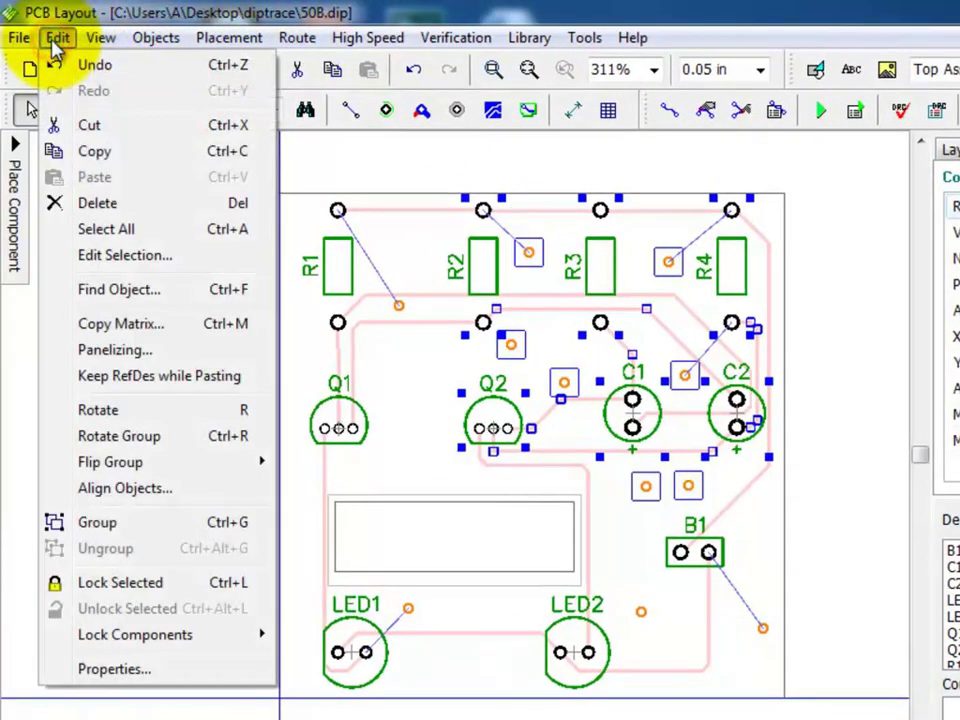
click(133, 258)
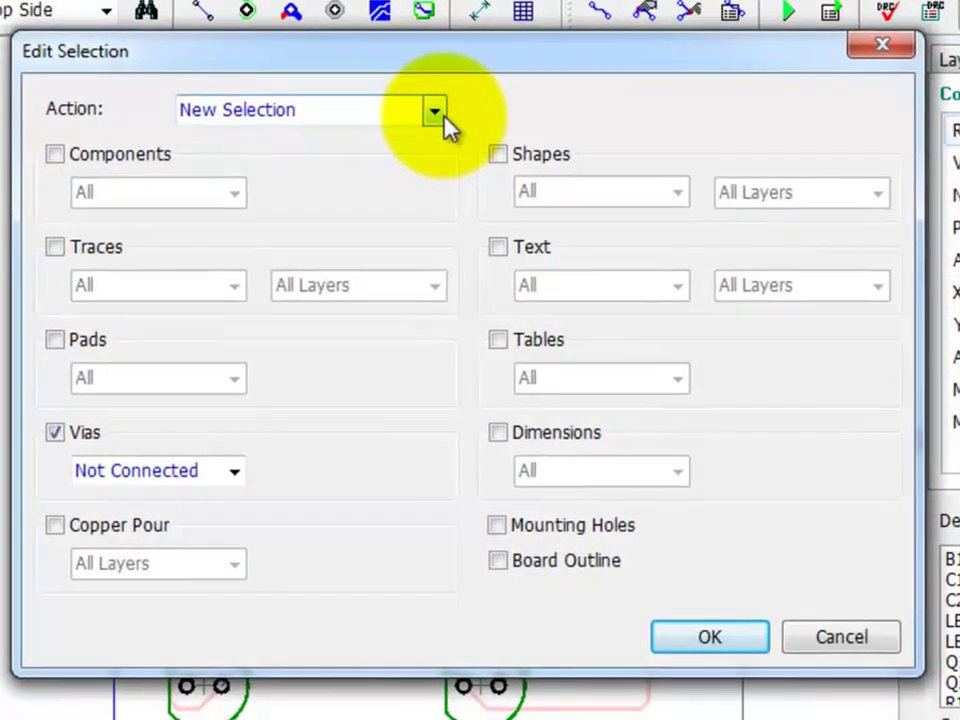
click(443, 115)
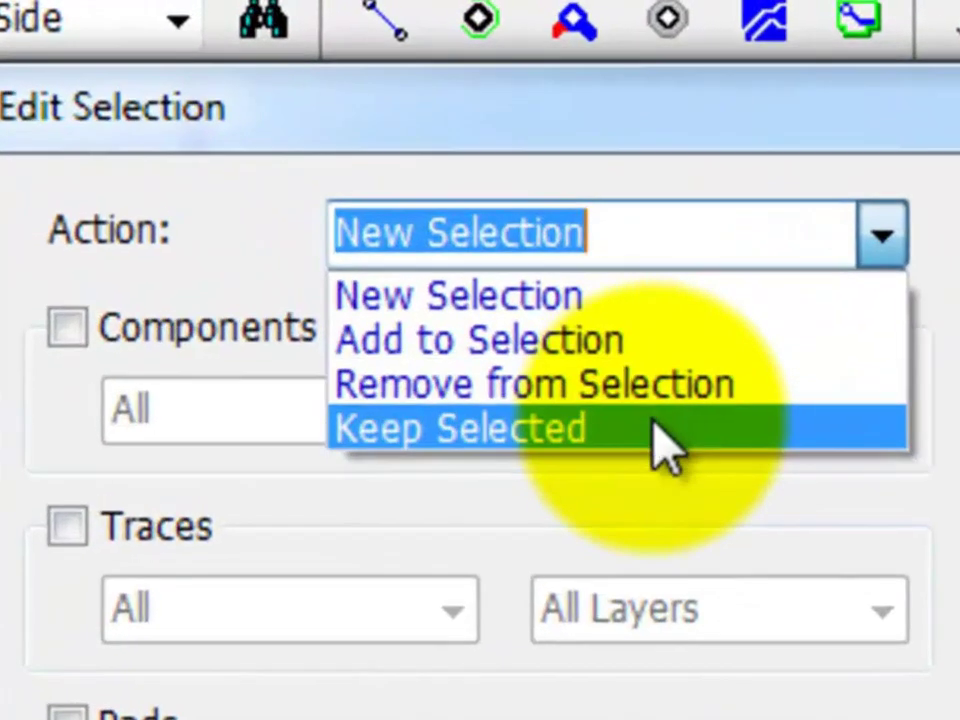
click(335, 209)
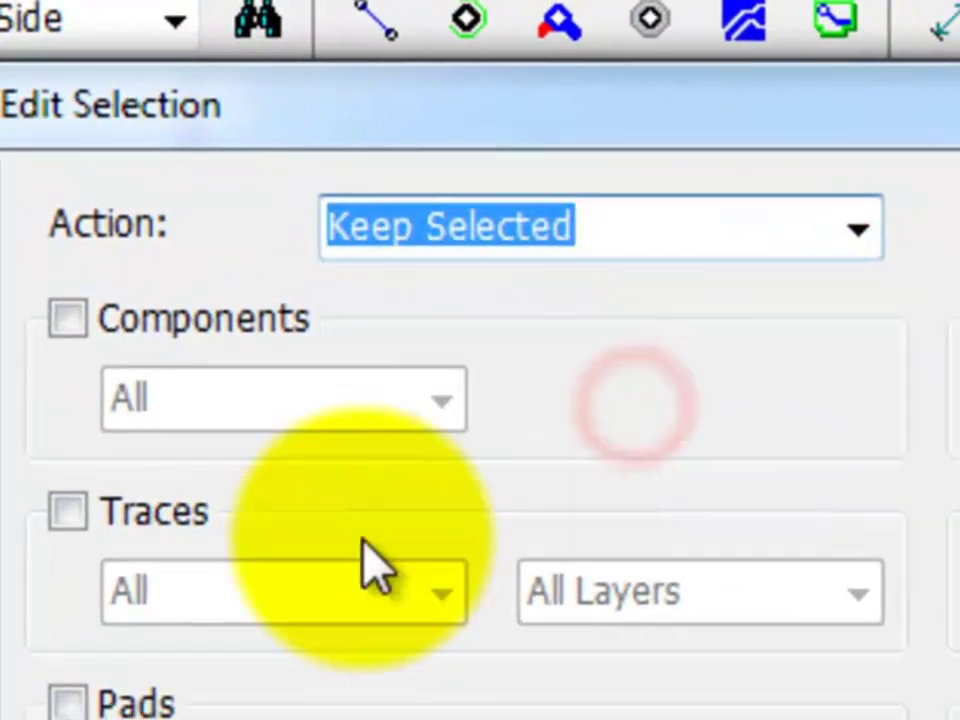
click(73, 525)
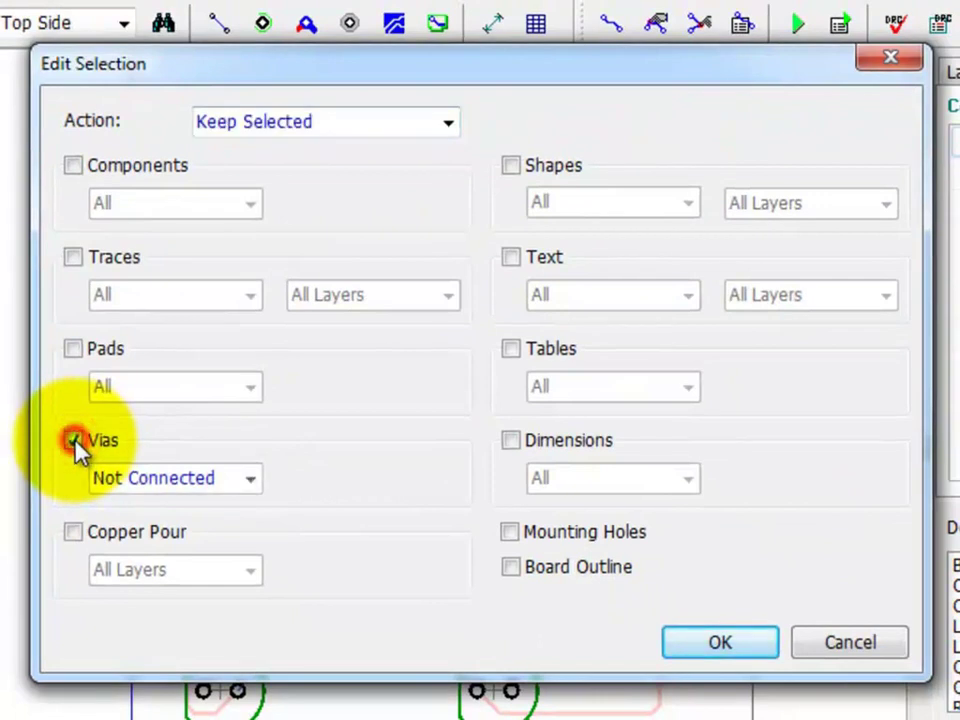
click(250, 479)
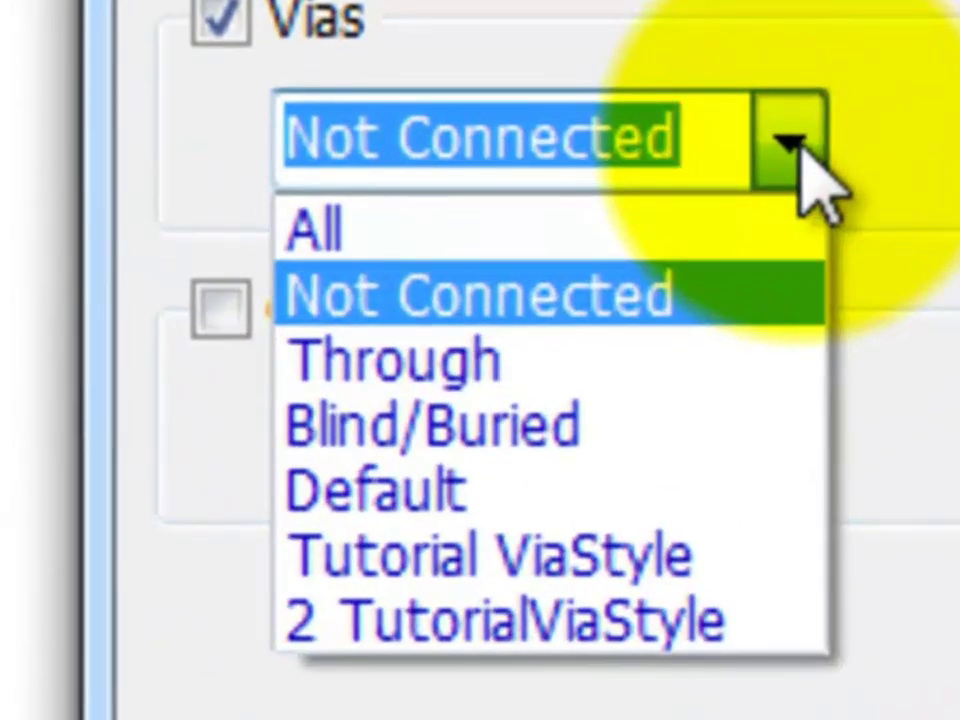
click(712, 310)
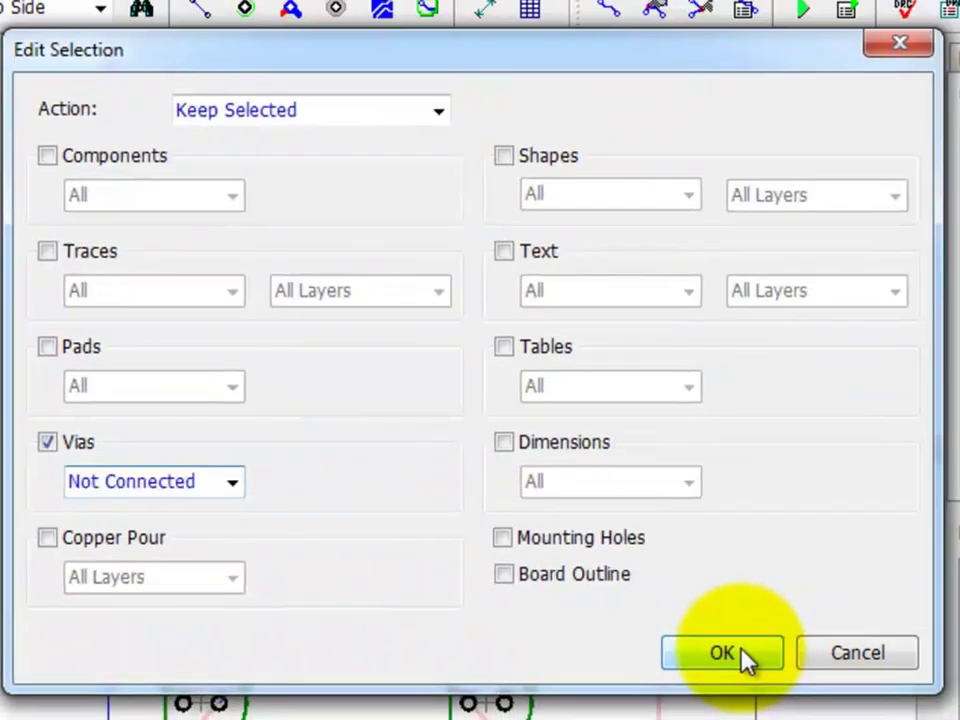
click(741, 655)
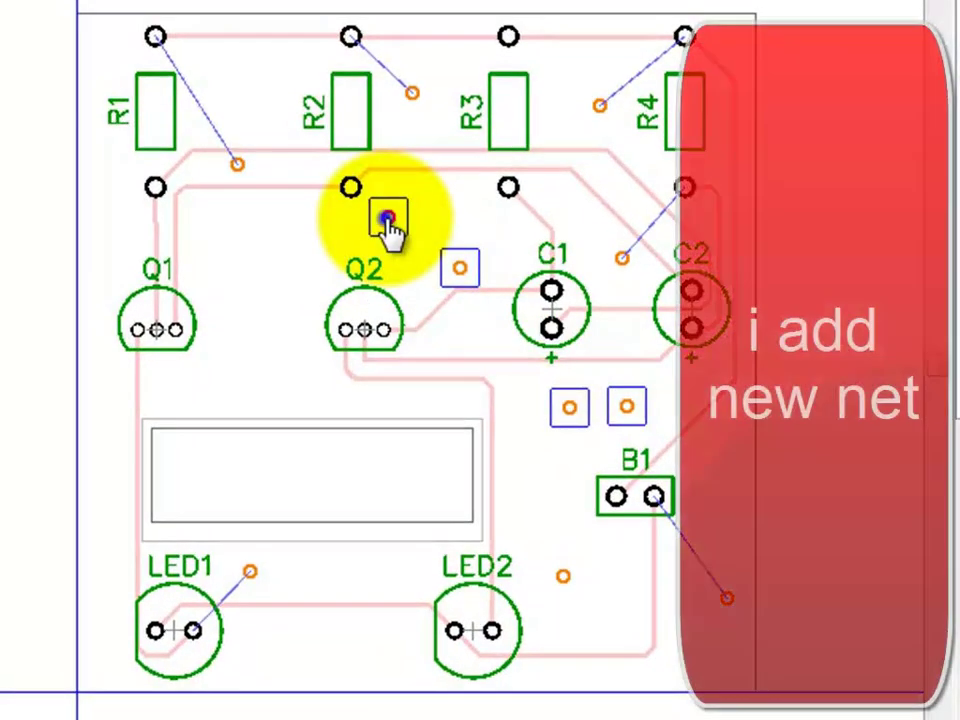
Add the selected unconnected vias to Net 0 using Add to Net > Selected Vias.
right_click(388, 220)
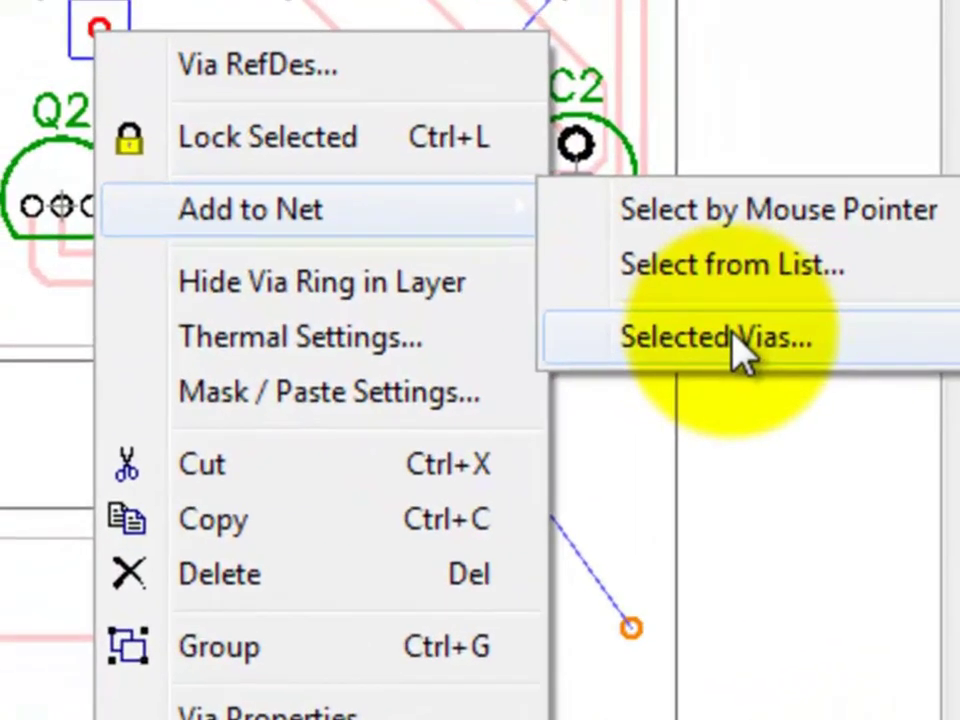
click(800, 413)
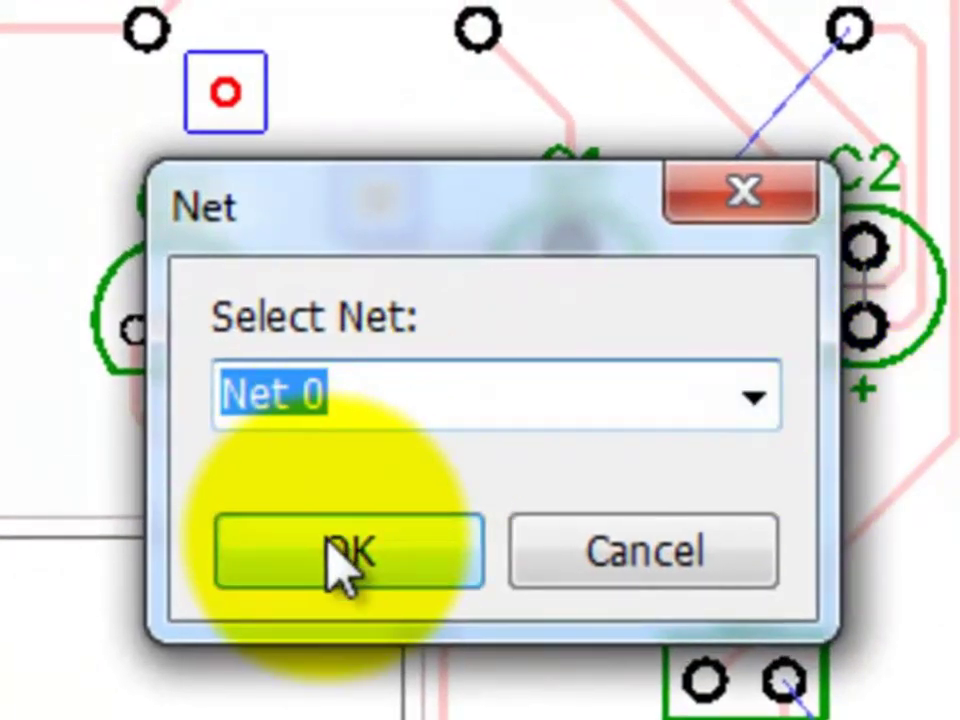
click(315, 530)
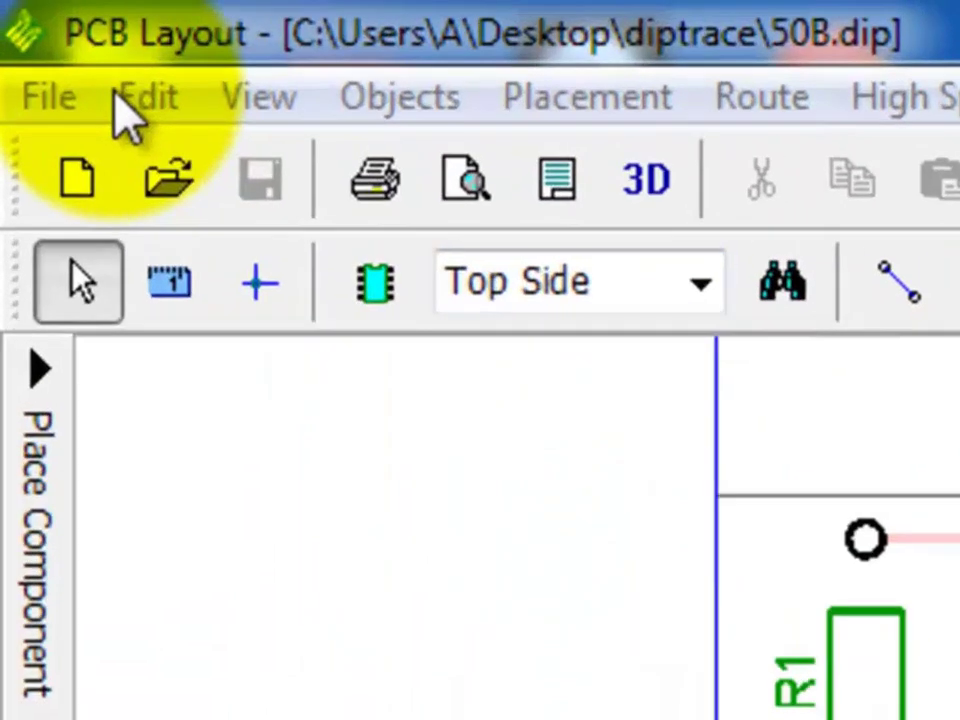
Turn on the grid display and make Top Silk the drawing layer.
click(56, 42)
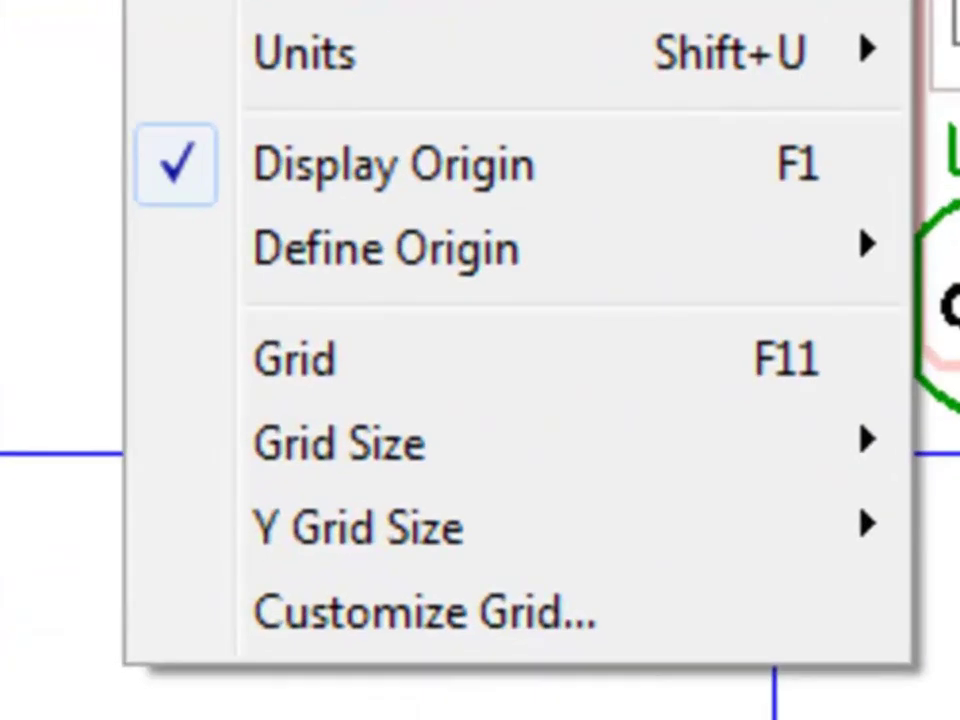
click(440, 362)
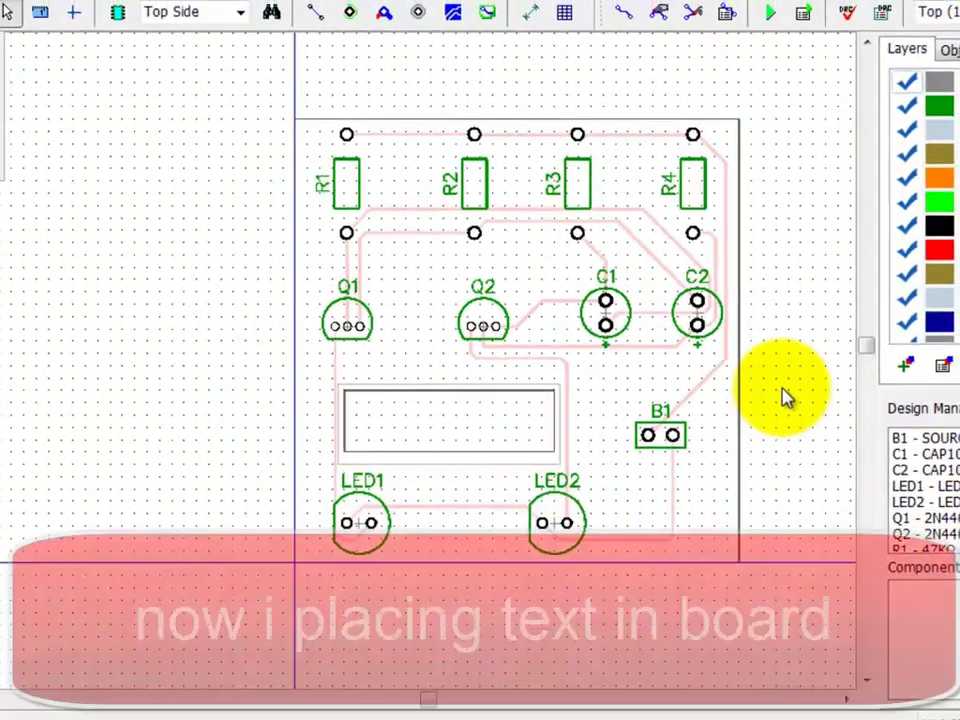
scroll(784, 396, down, 2)
scroll(785, 397, down, 1)
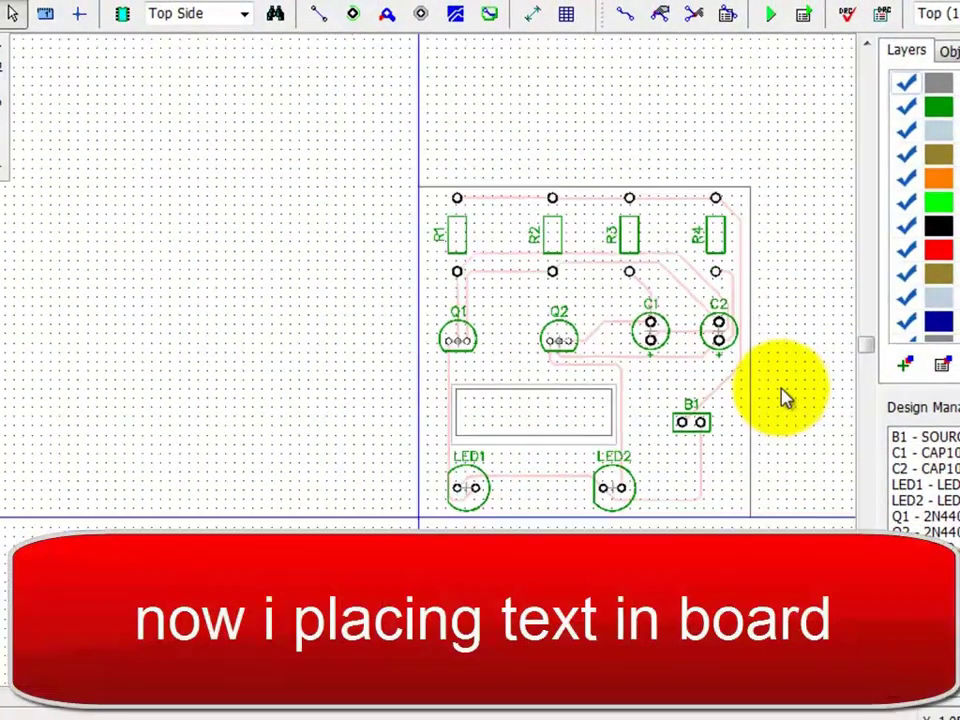
scroll(784, 396, down, 1)
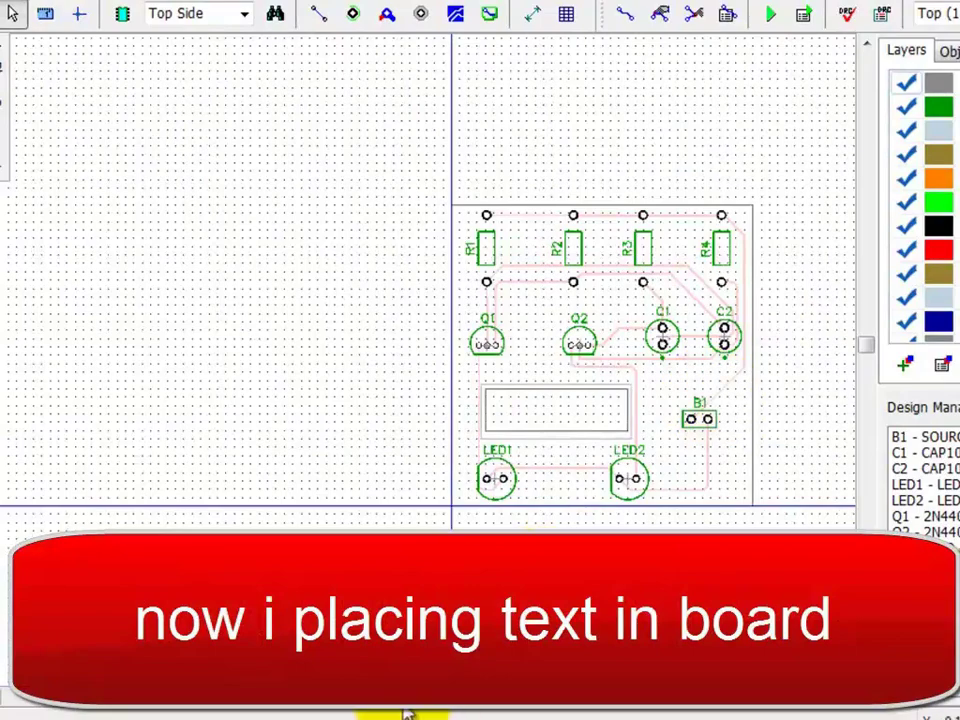
drag(413, 712, 456, 712)
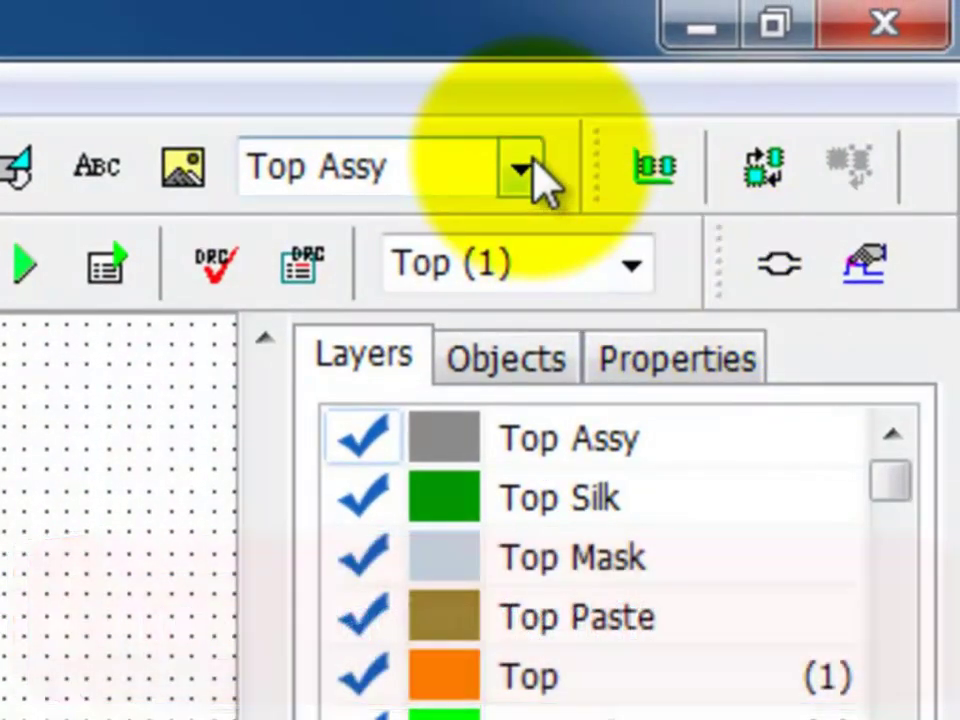
click(521, 170)
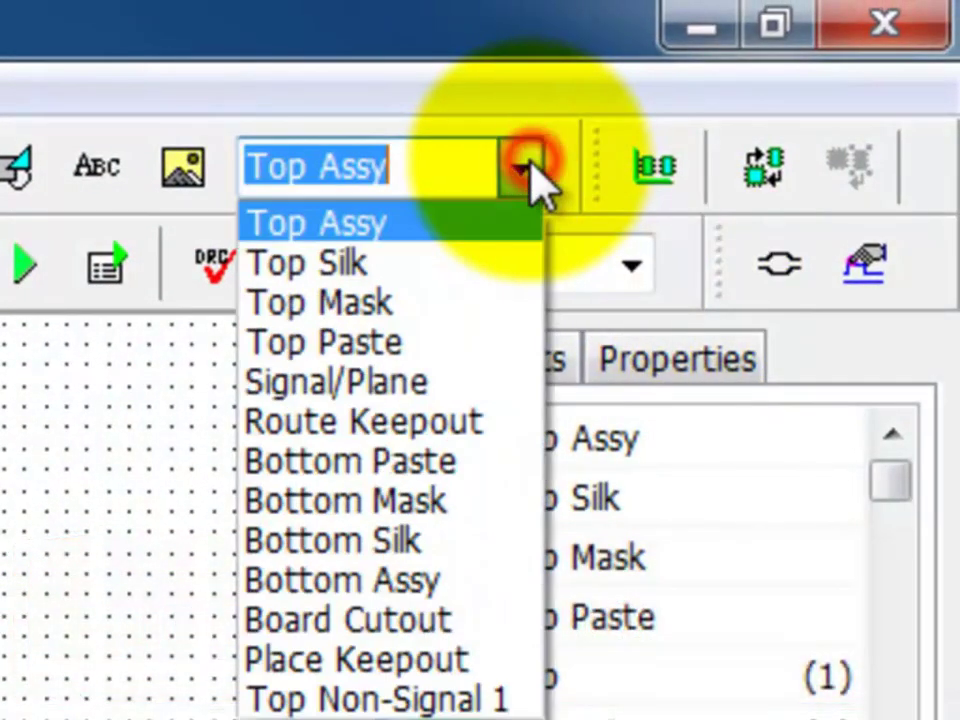
click(484, 270)
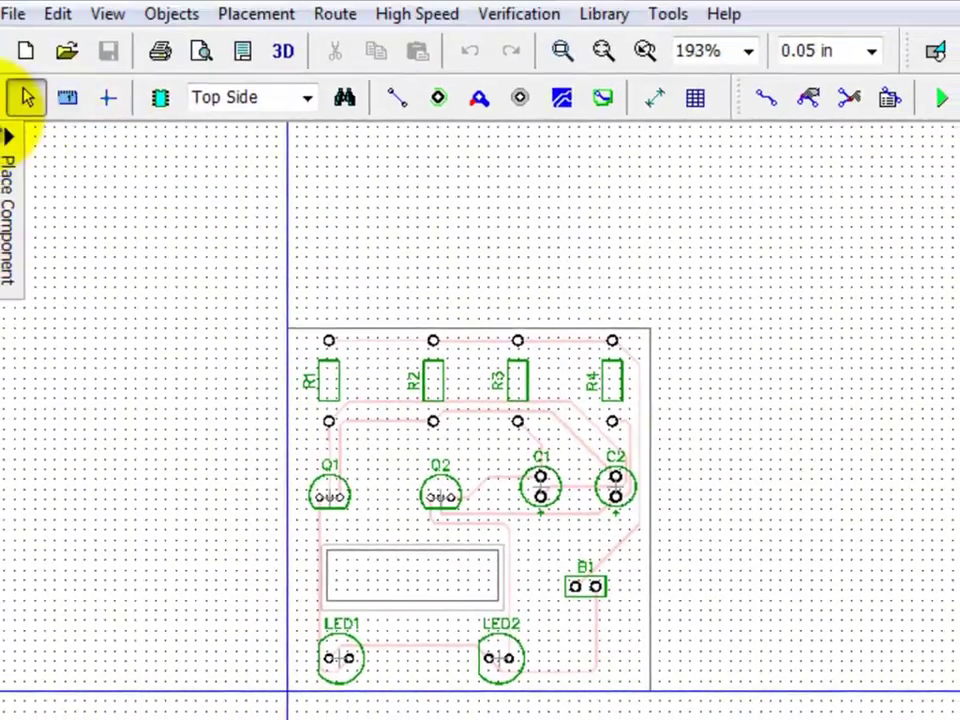
Drag both top corners of the board outline upward, leaving room above the components.
click(27, 97)
click(289, 329)
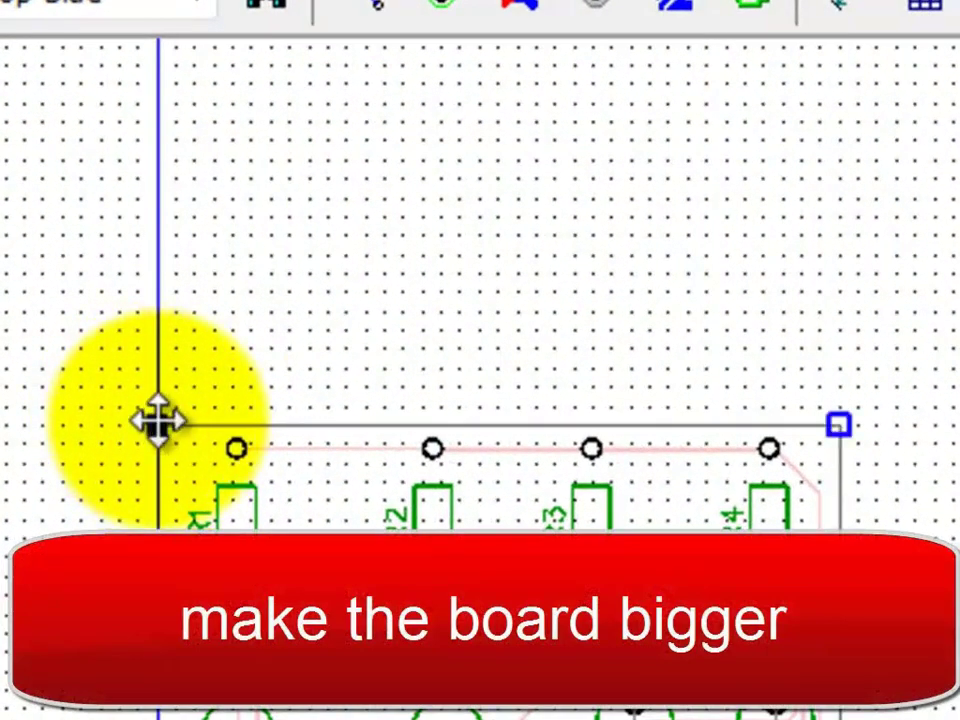
drag(157, 422, 157, 67)
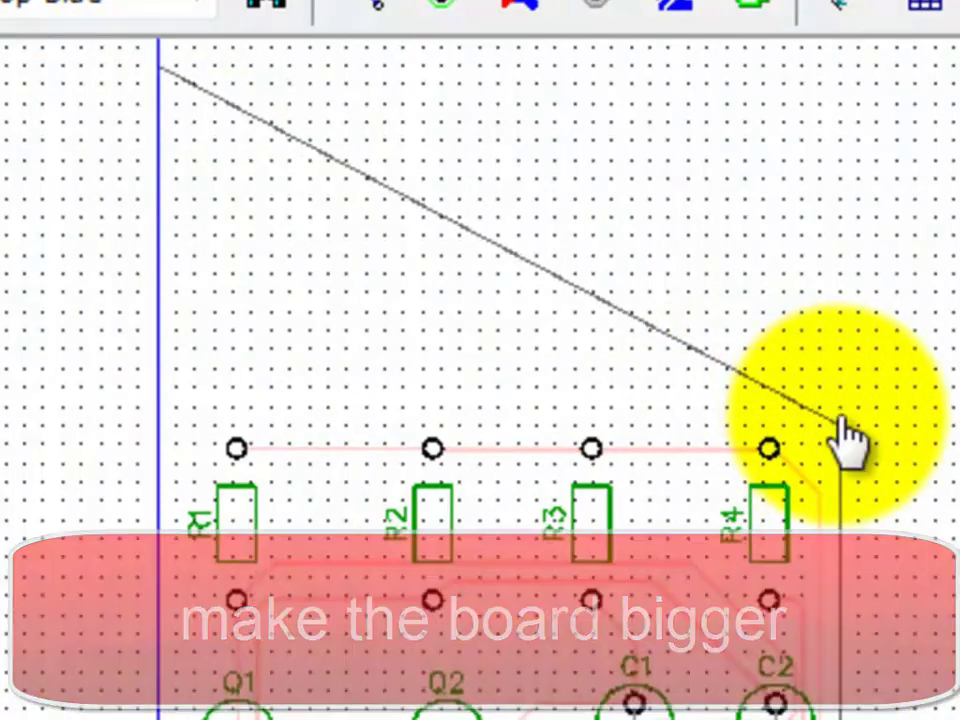
mouse_move(845, 424)
mouse_down()
mouse_move(873, 145)
mouse_move(849, 94)
mouse_move(827, 94)
mouse_move(836, 92)
mouse_move(836, 70)
mouse_up()
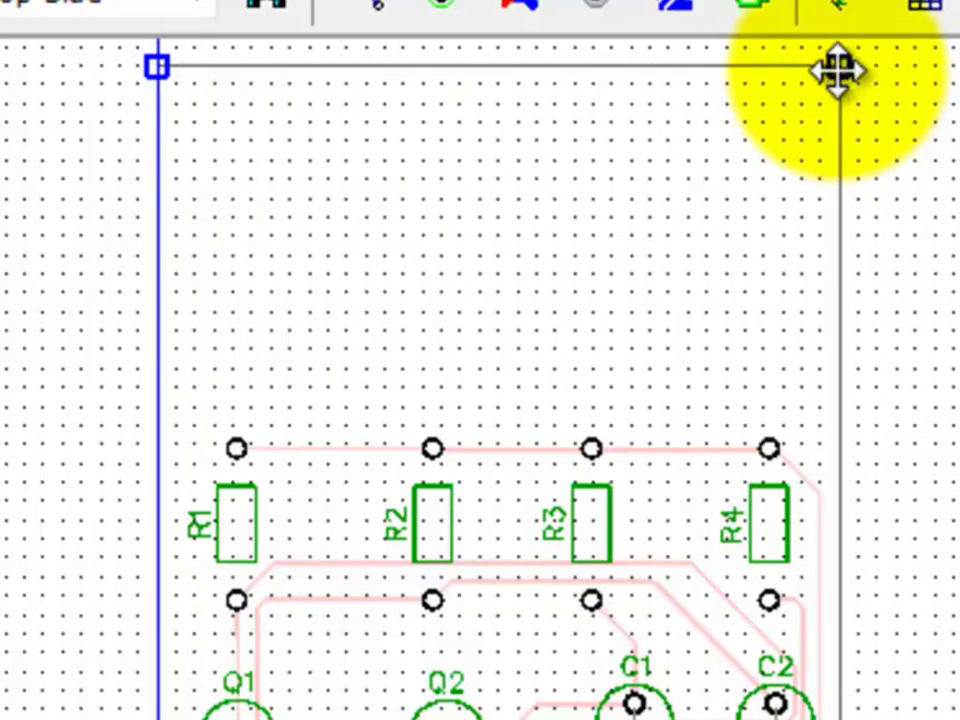
scroll(836, 68, down, 1)
scroll(814, 86, down, 2)
scroll(579, 47, down, 1)
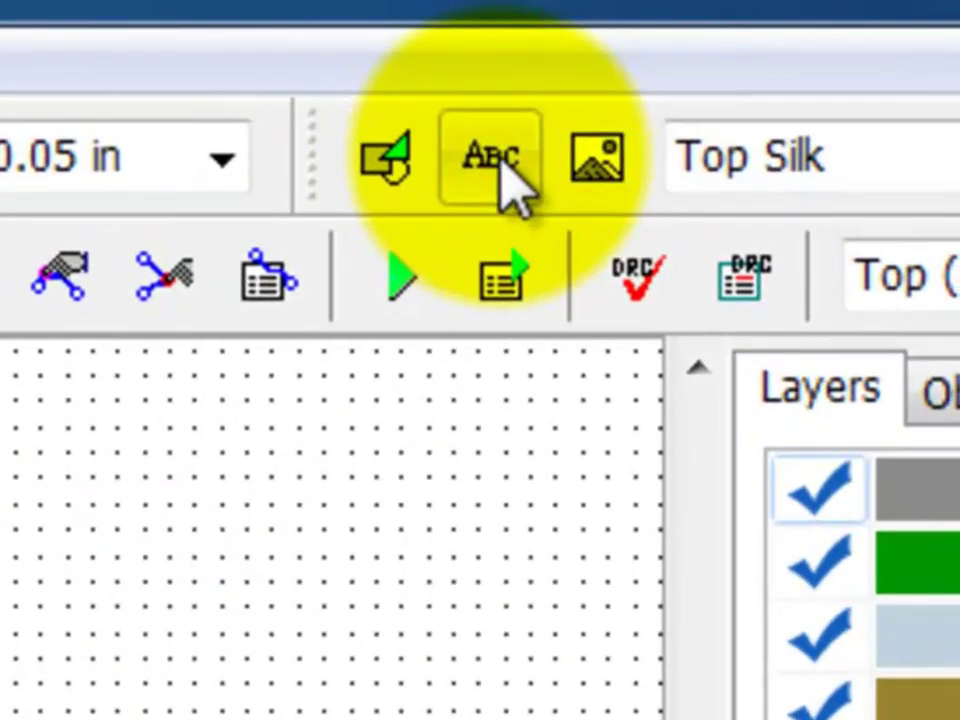
Place 'New Board' text above the resistor row in a size-10 vector font.
click(922, 60)
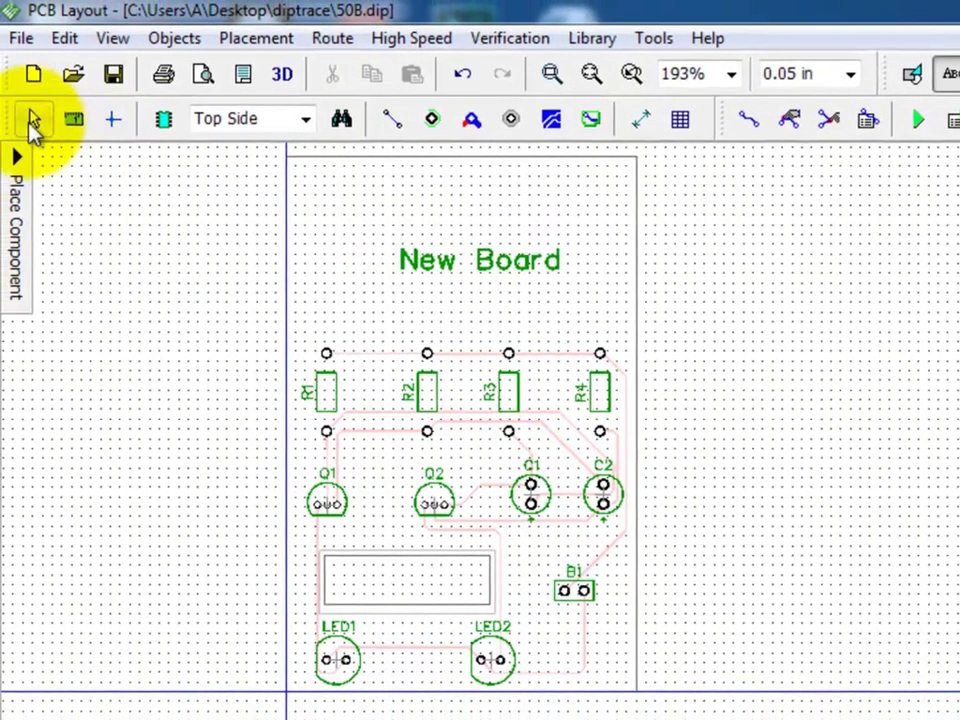
click(27, 118)
click(500, 260)
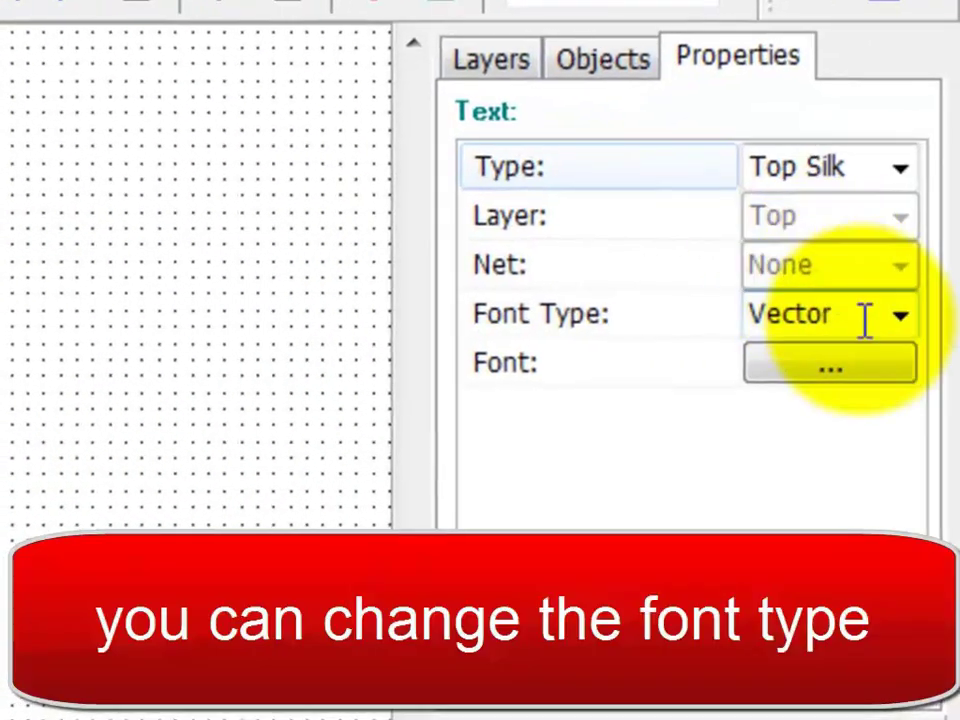
click(901, 316)
click(868, 390)
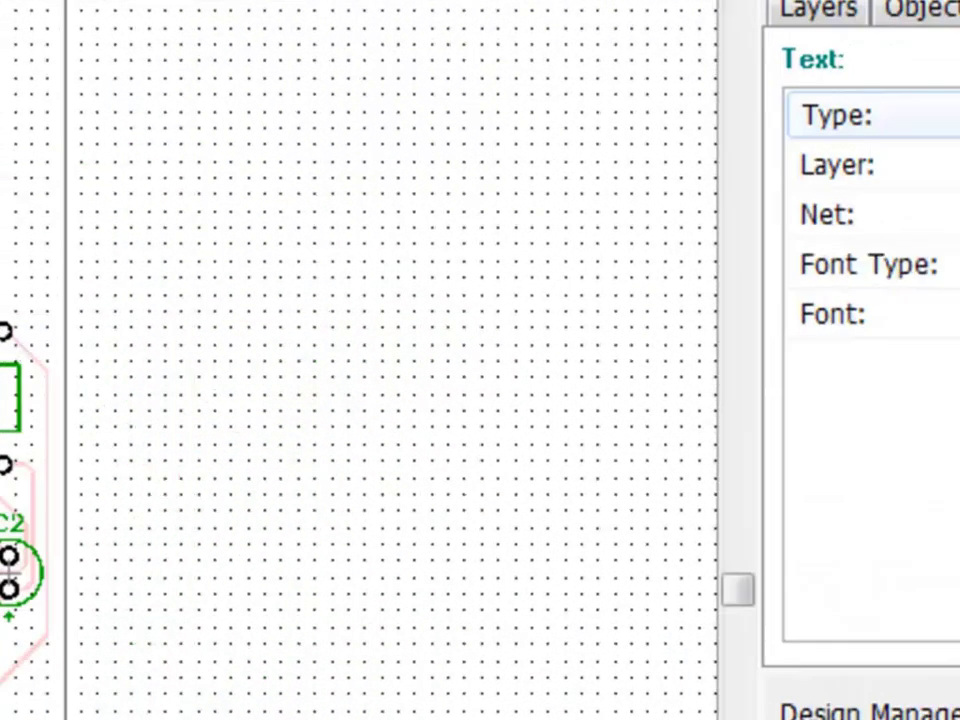
click(878, 316)
click(845, 378)
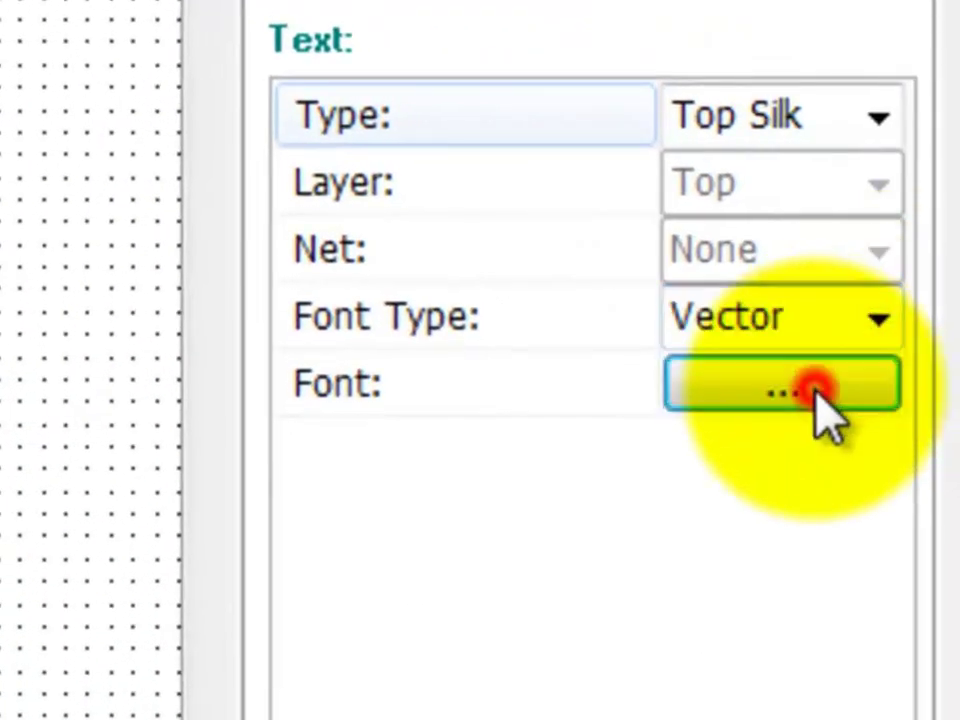
click(815, 392)
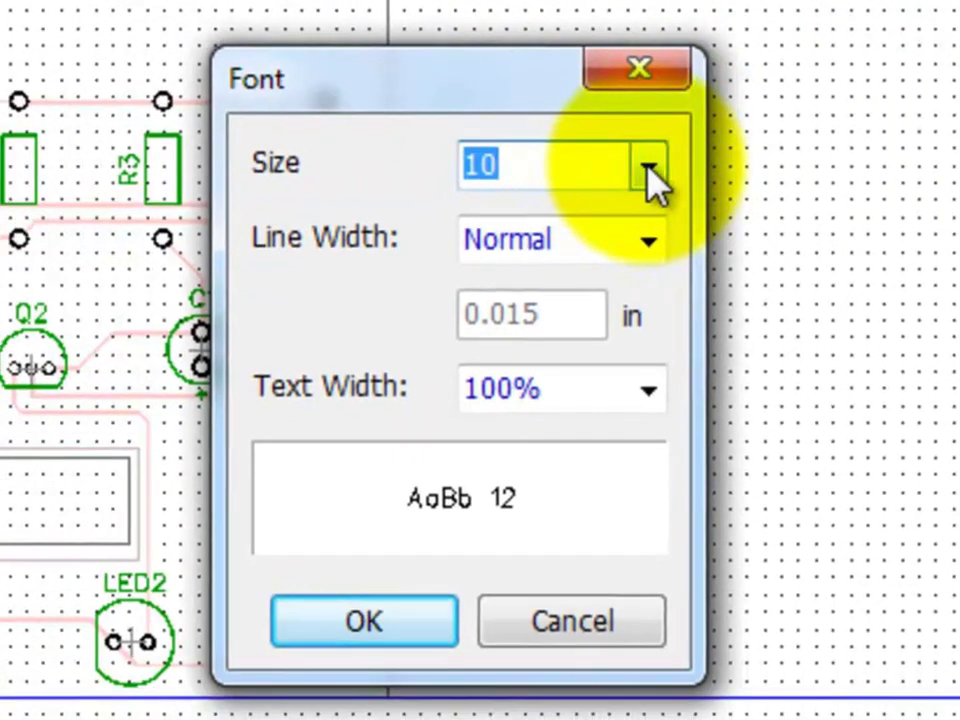
click(649, 170)
click(649, 170)
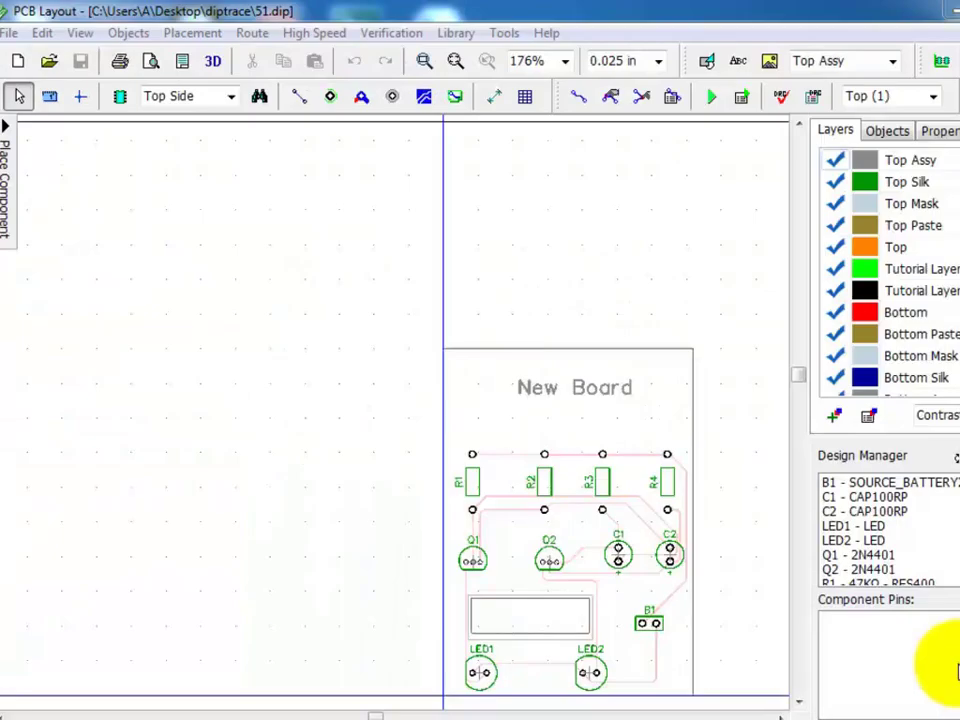
Make Bottom (4) the active layer and change its display colour from red to lavender.
click(455, 62)
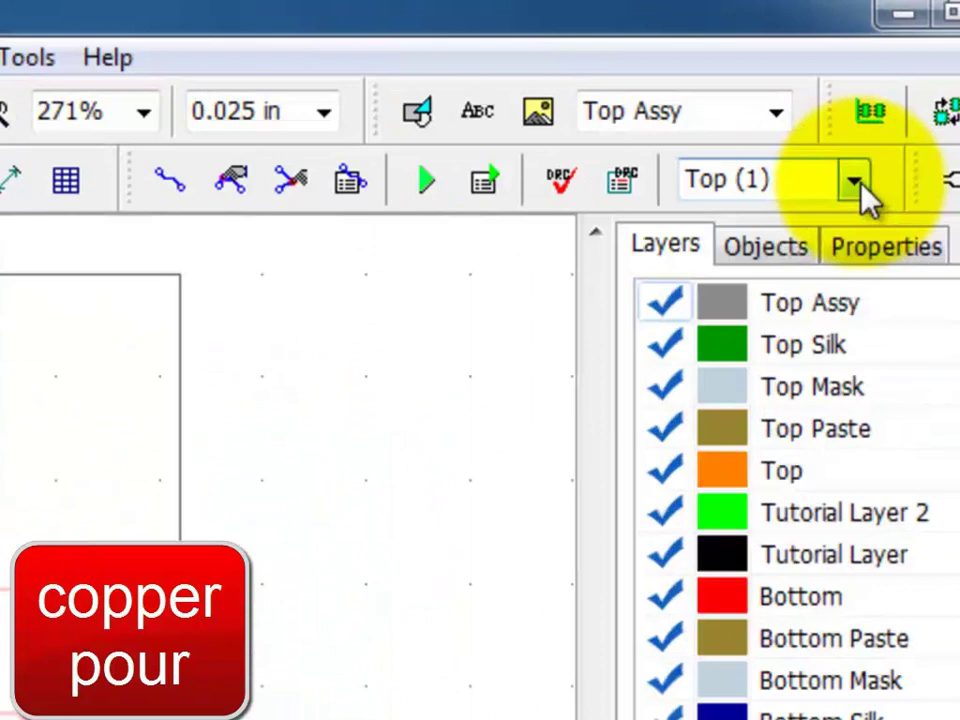
click(933, 96)
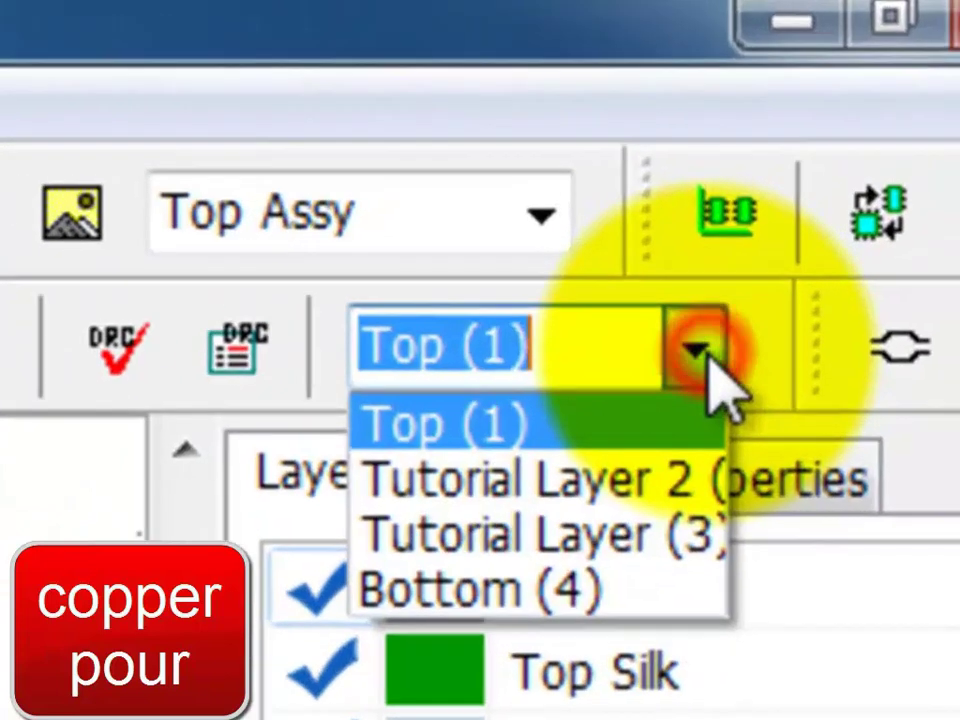
click(560, 603)
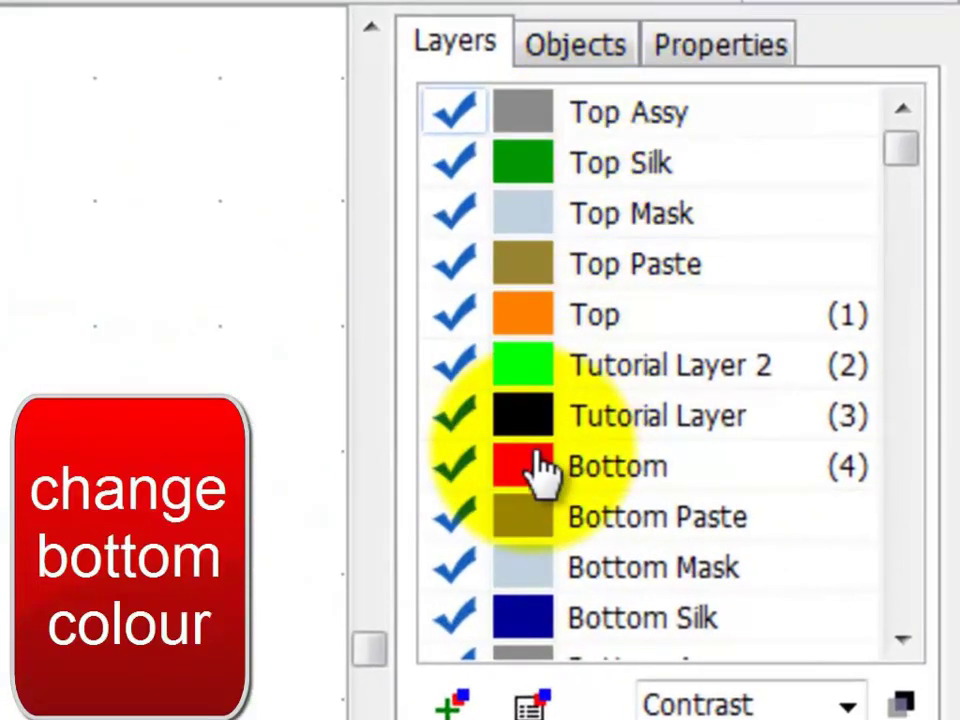
click(536, 468)
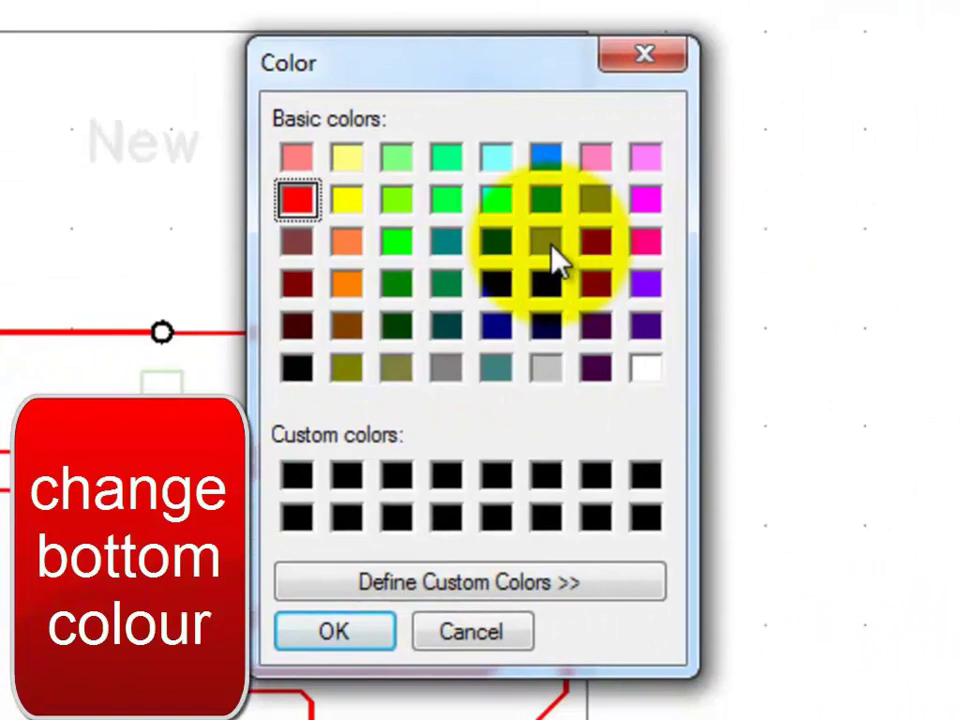
click(546, 241)
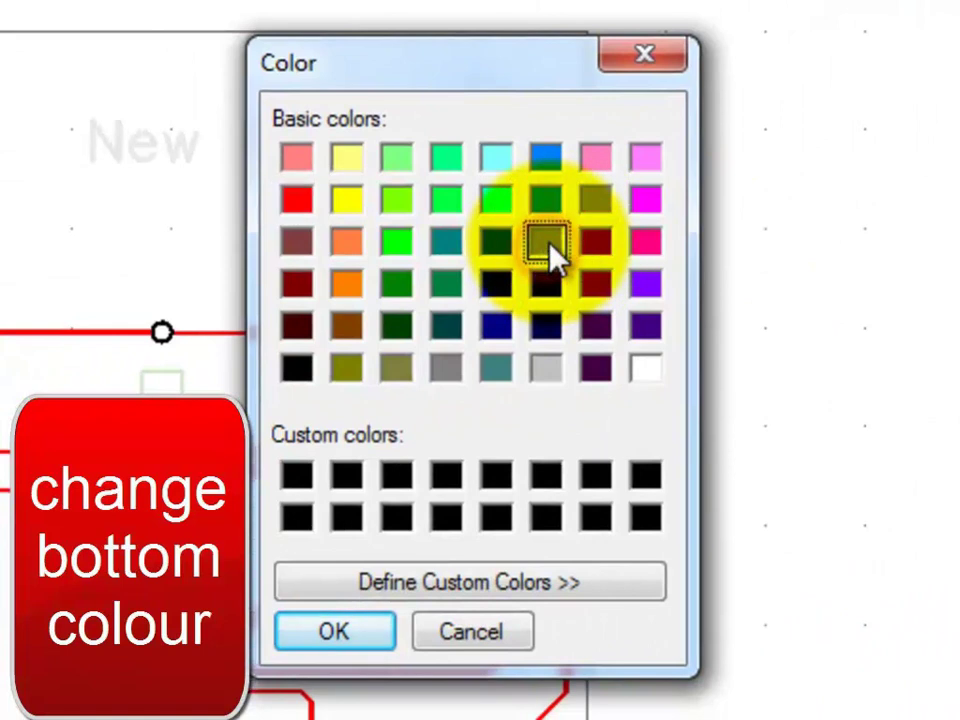
click(332, 634)
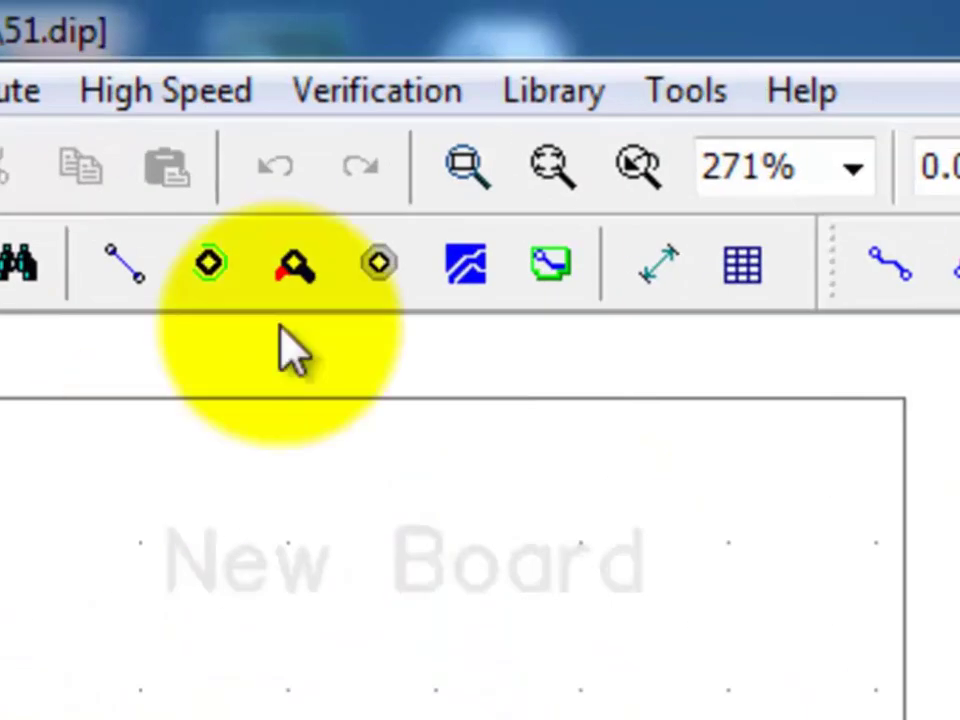
Draw a copper pour polygon outline across the board.
click(465, 263)
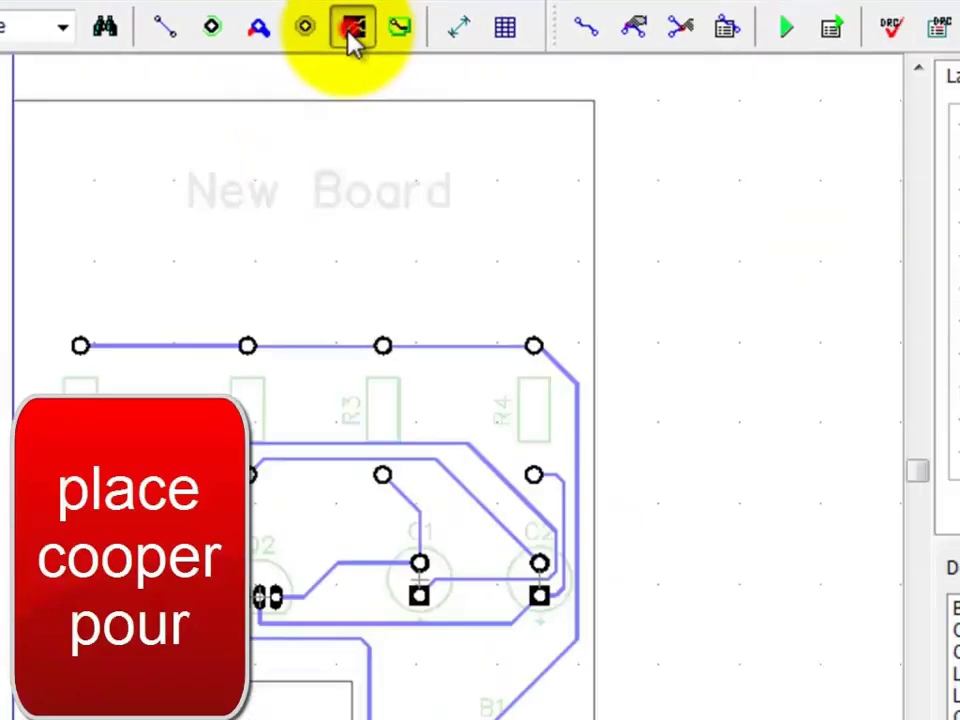
click(318, 193)
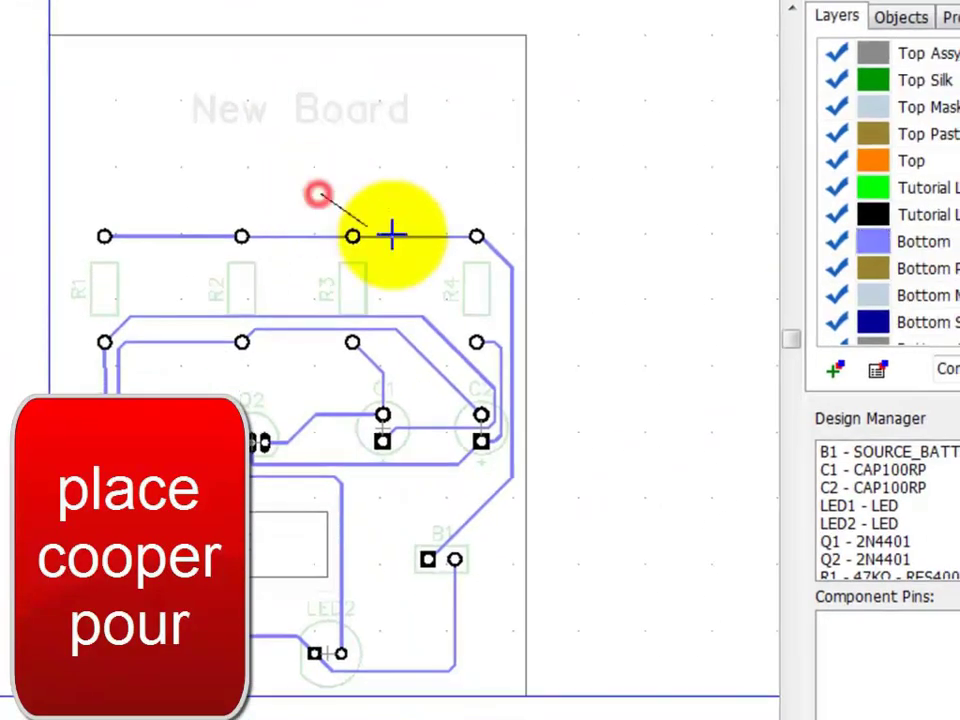
click(346, 385)
click(215, 330)
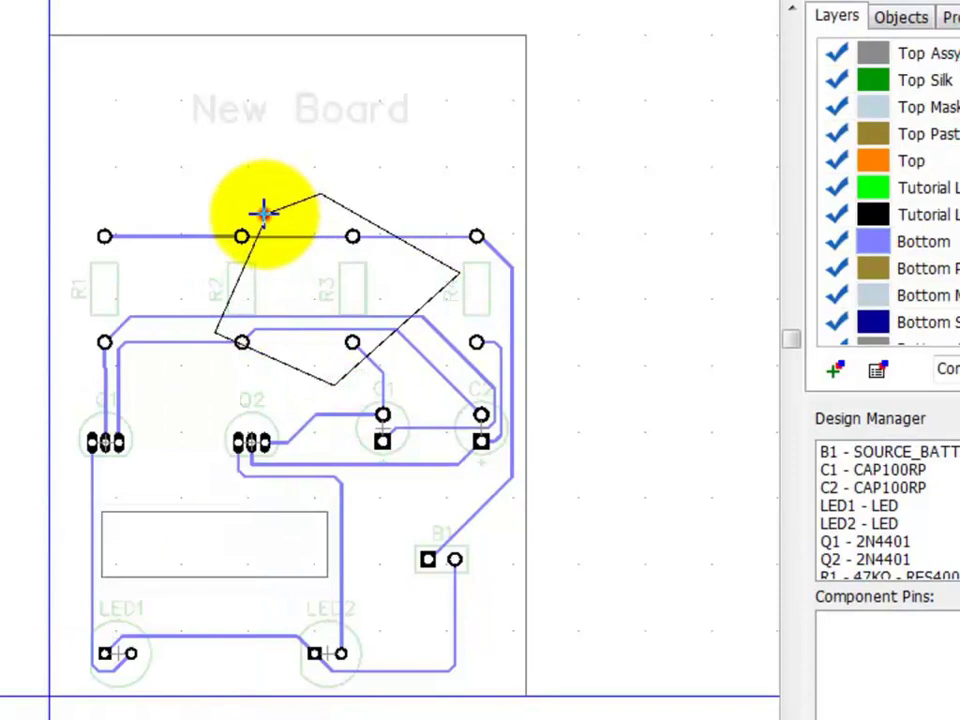
click(320, 193)
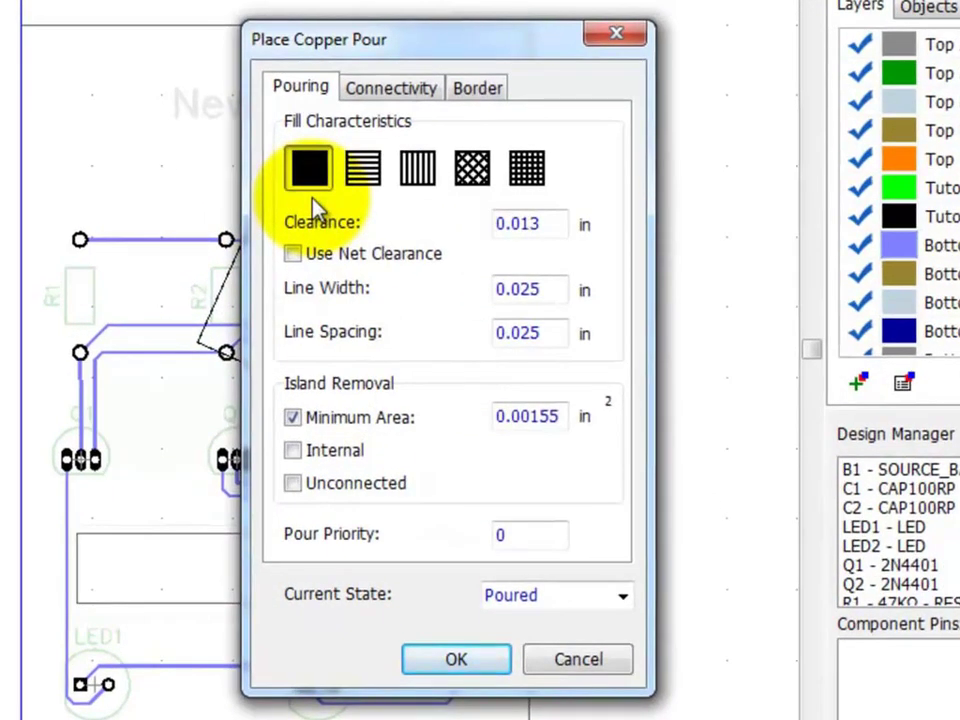
Set the pour border to Depending on Board and Snap to Board Outline, then place it.
click(484, 89)
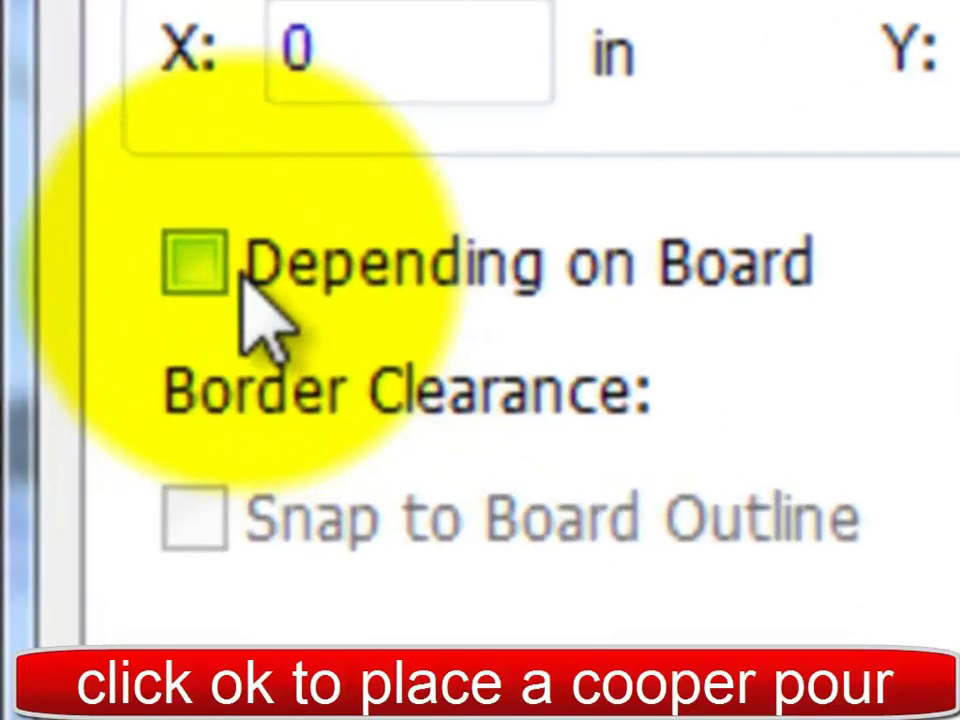
click(265, 370)
click(265, 491)
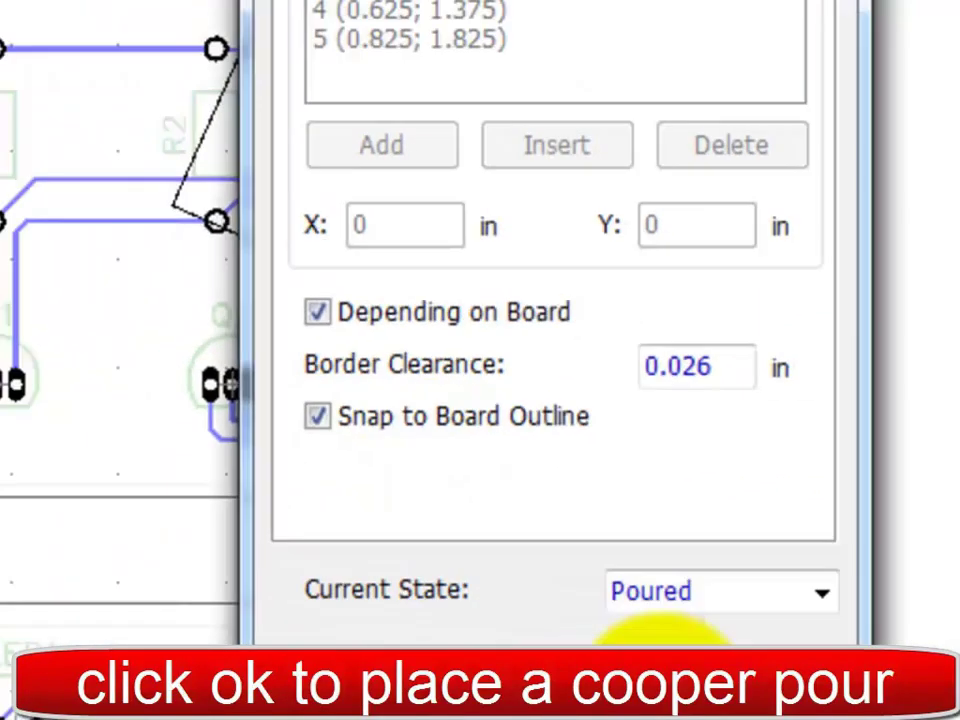
click(537, 578)
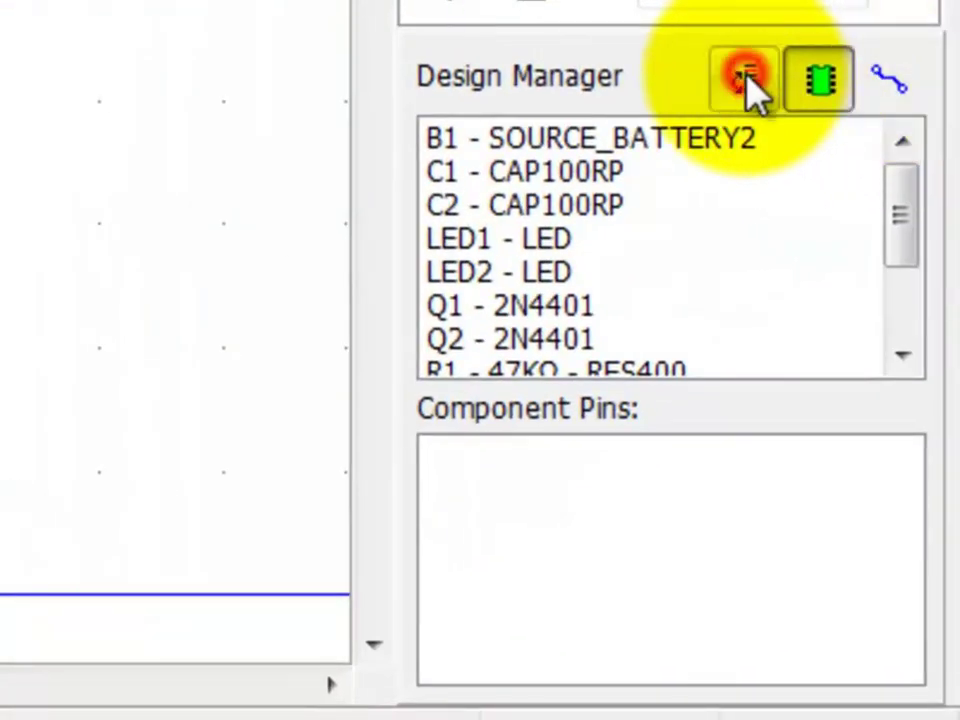
Unroute Net 6, the trace joining the R1 and R2 pads, after locating it in the Nets list.
click(893, 85)
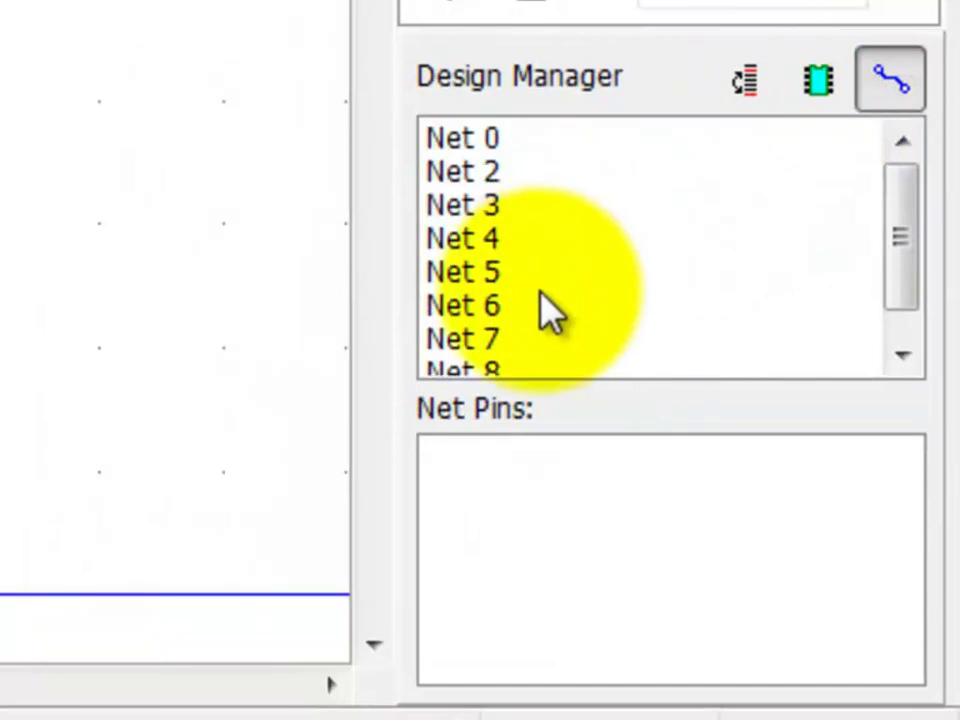
click(487, 307)
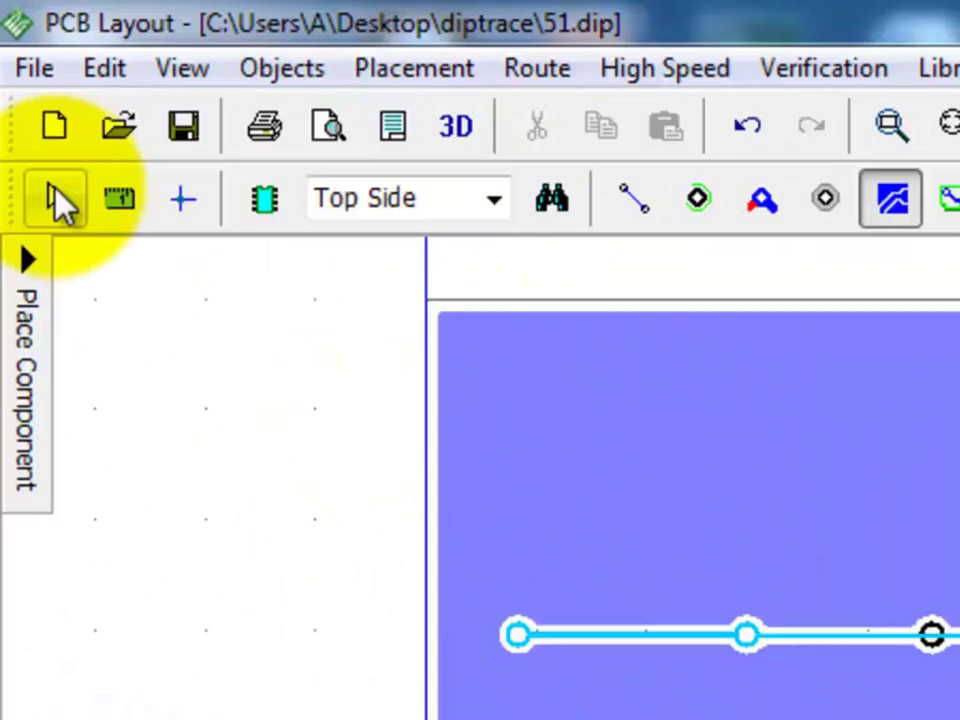
click(52, 190)
right_click(293, 230)
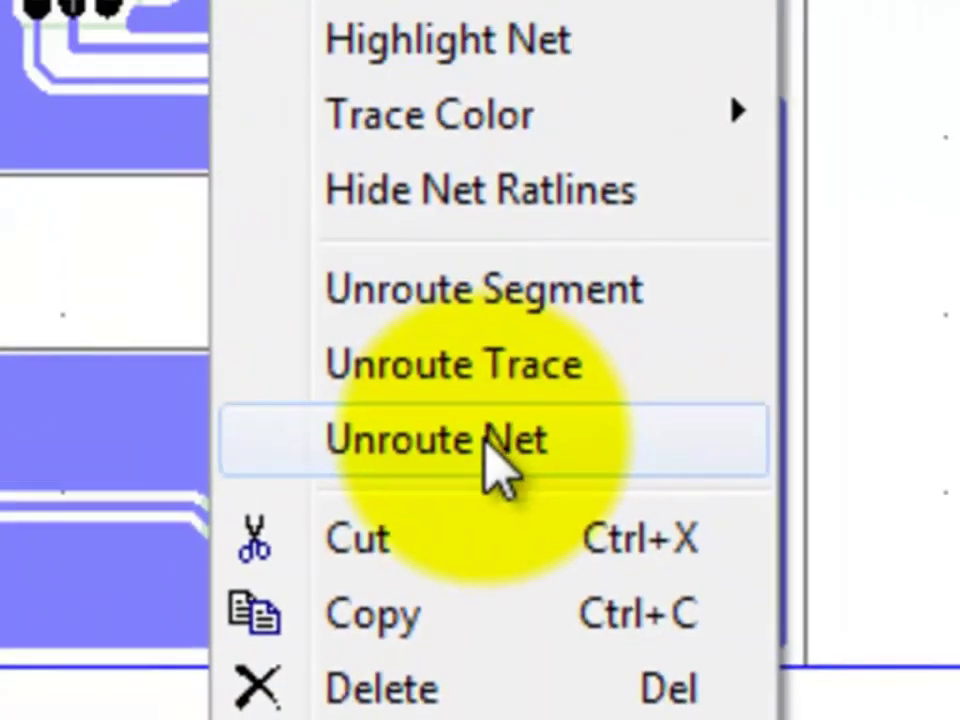
click(512, 378)
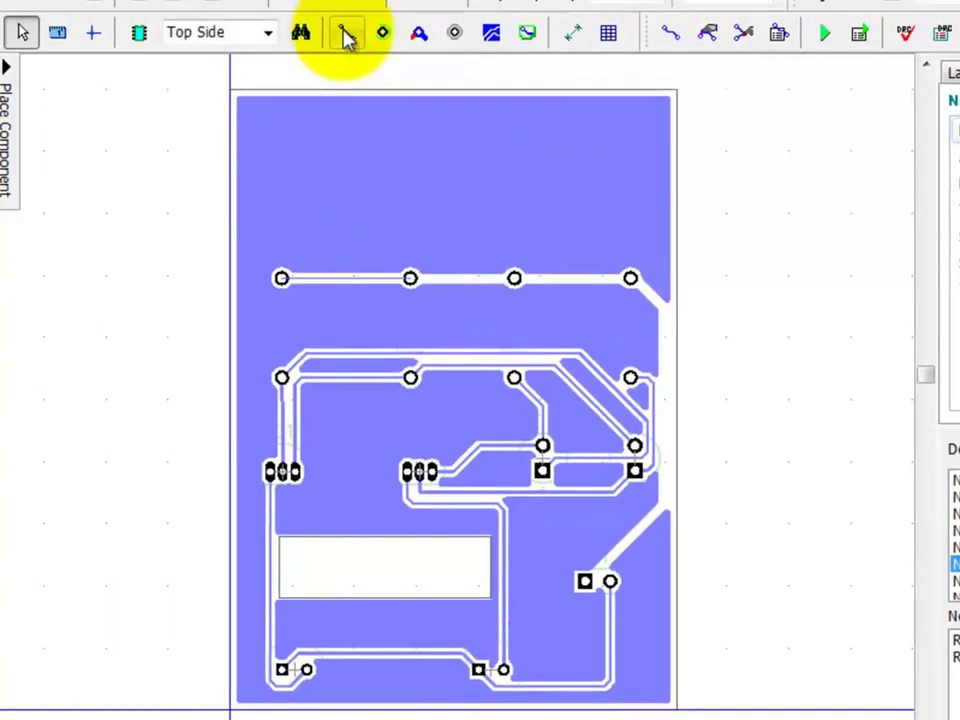
Route one track from the top-left resistor pad through the middle pad to the right pad.
click(347, 37)
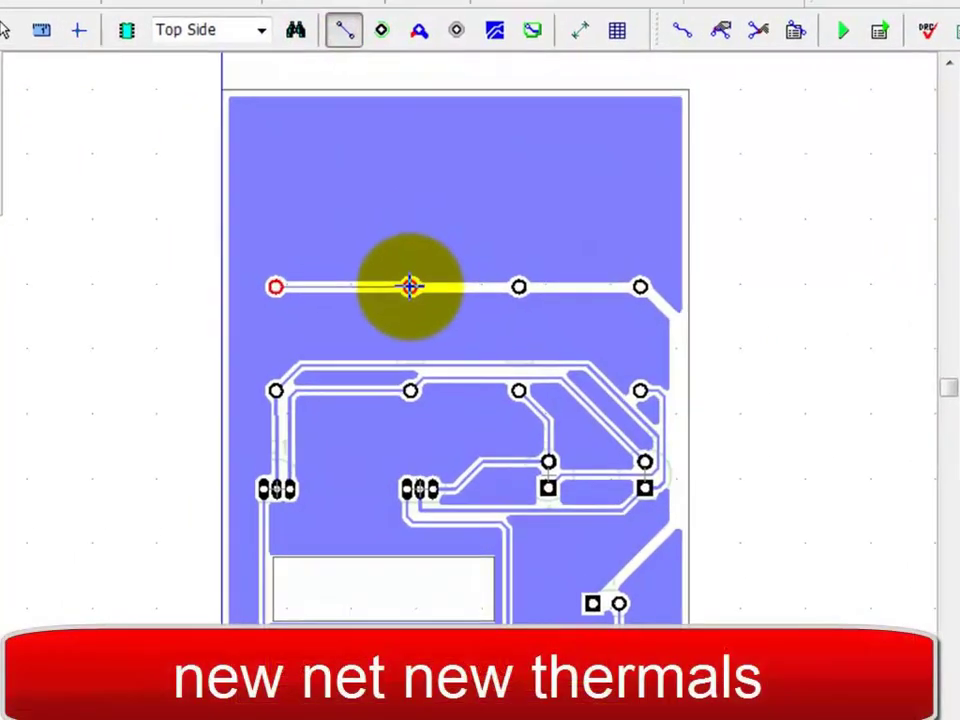
click(408, 372)
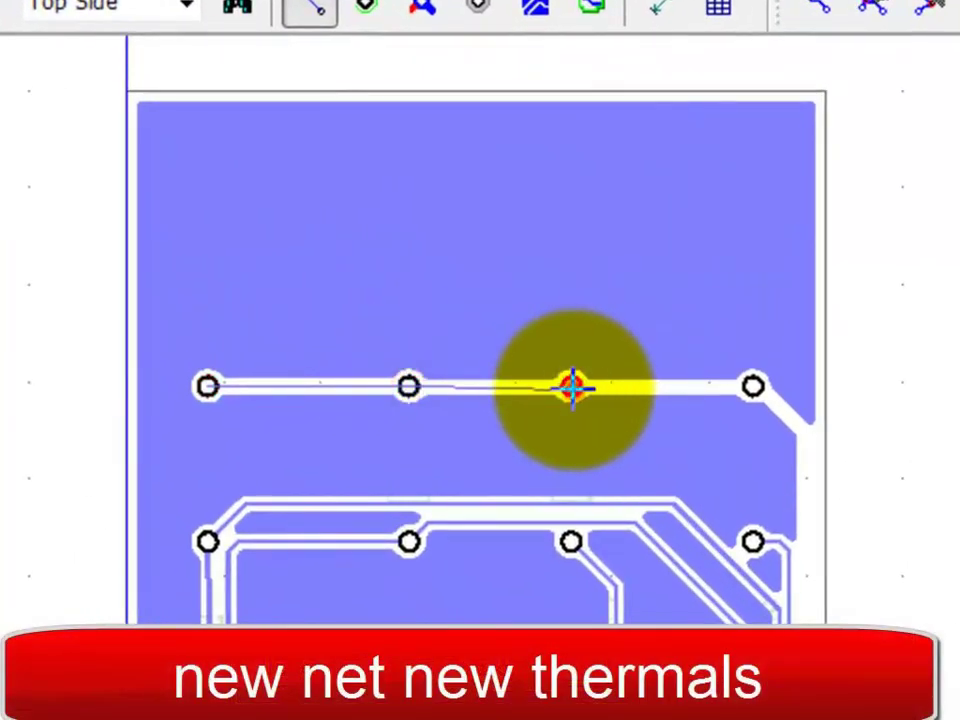
click(776, 386)
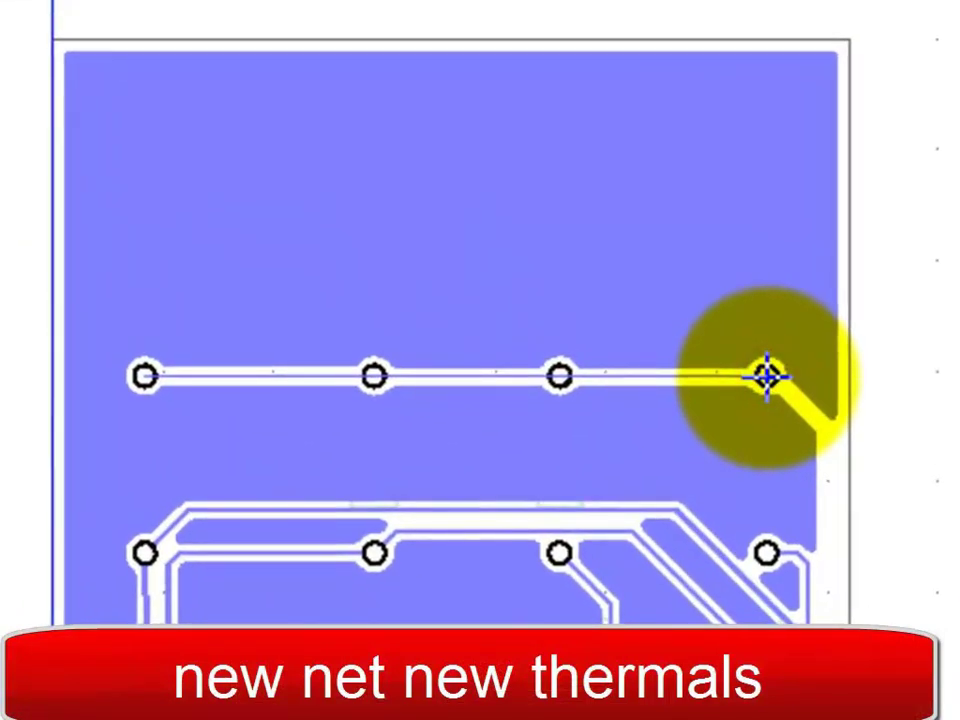
click(767, 374)
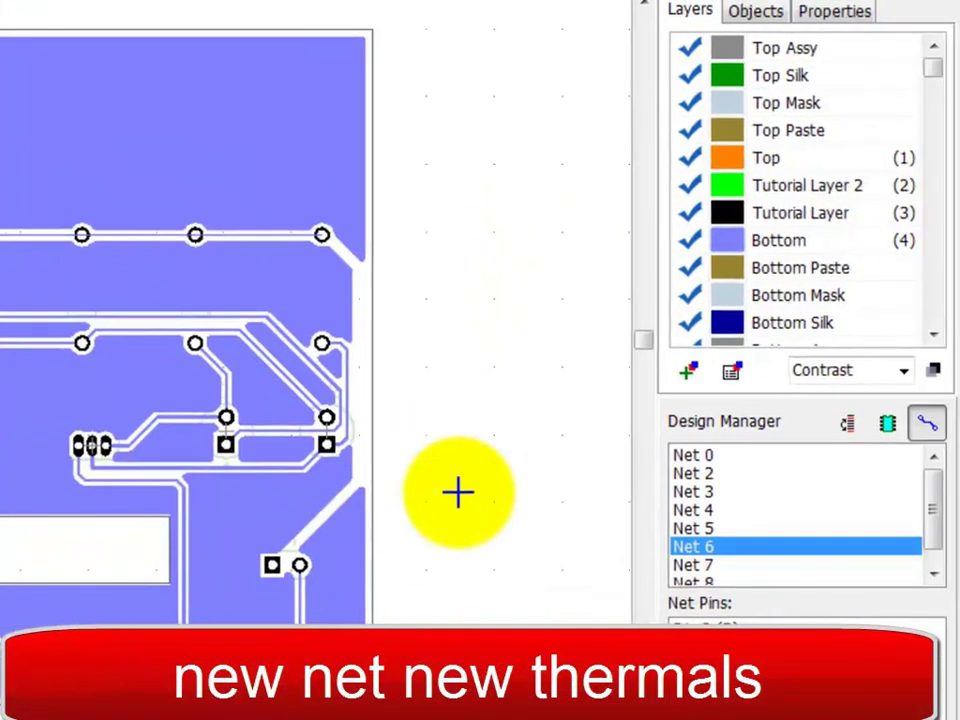
scroll(378, 276, up, 2)
scroll(375, 274, up, 1)
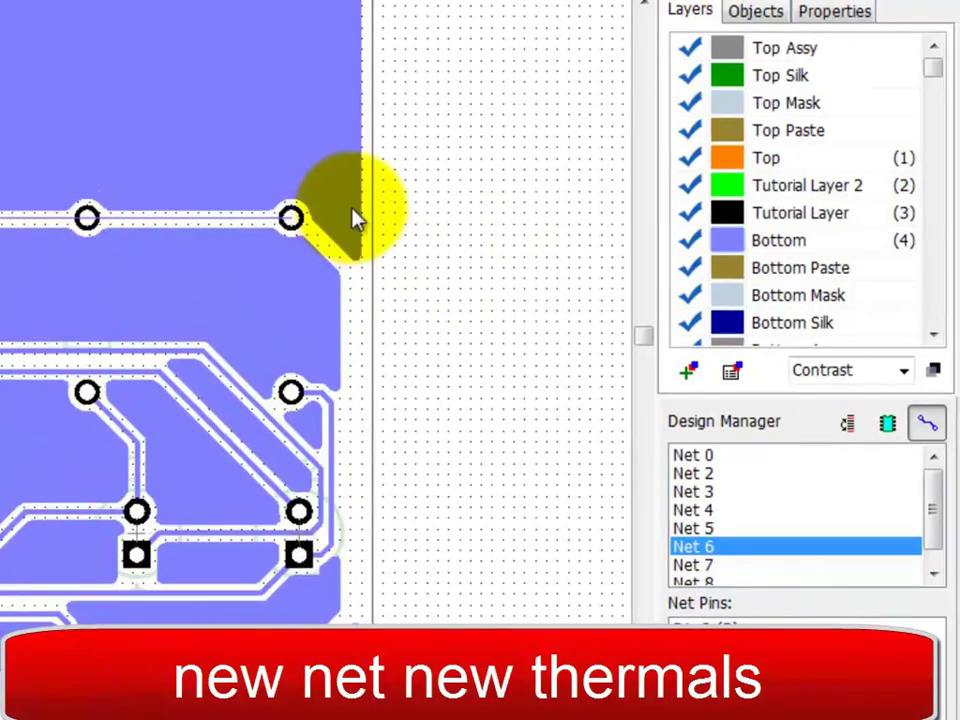
Set the copper pour's connectivity to Net 6 with 4 spoke thermals.
click(363, 220)
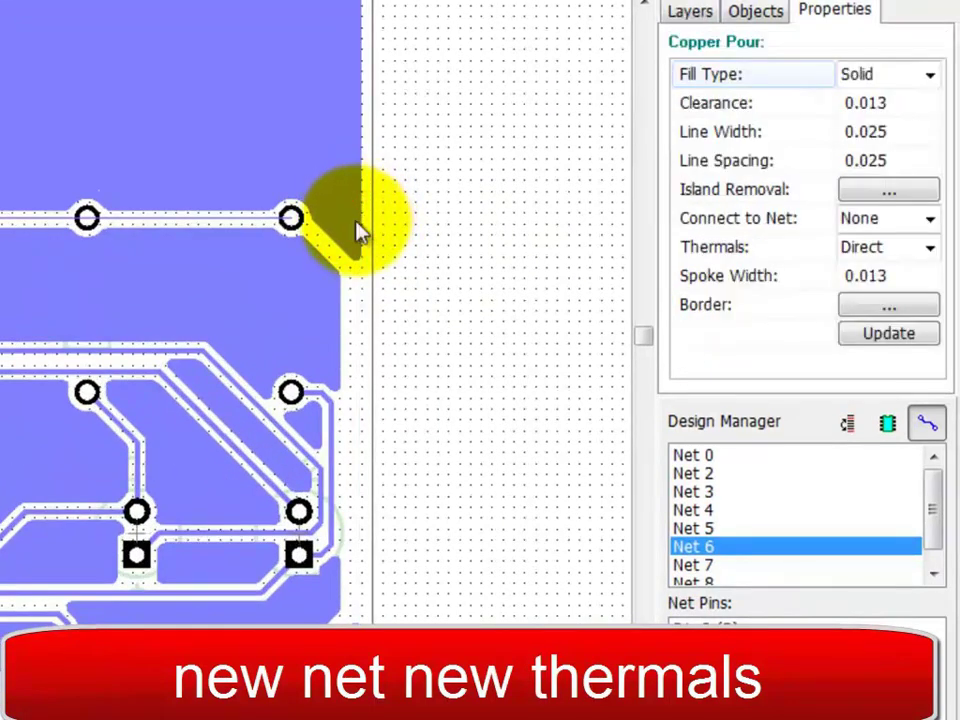
right_click(360, 232)
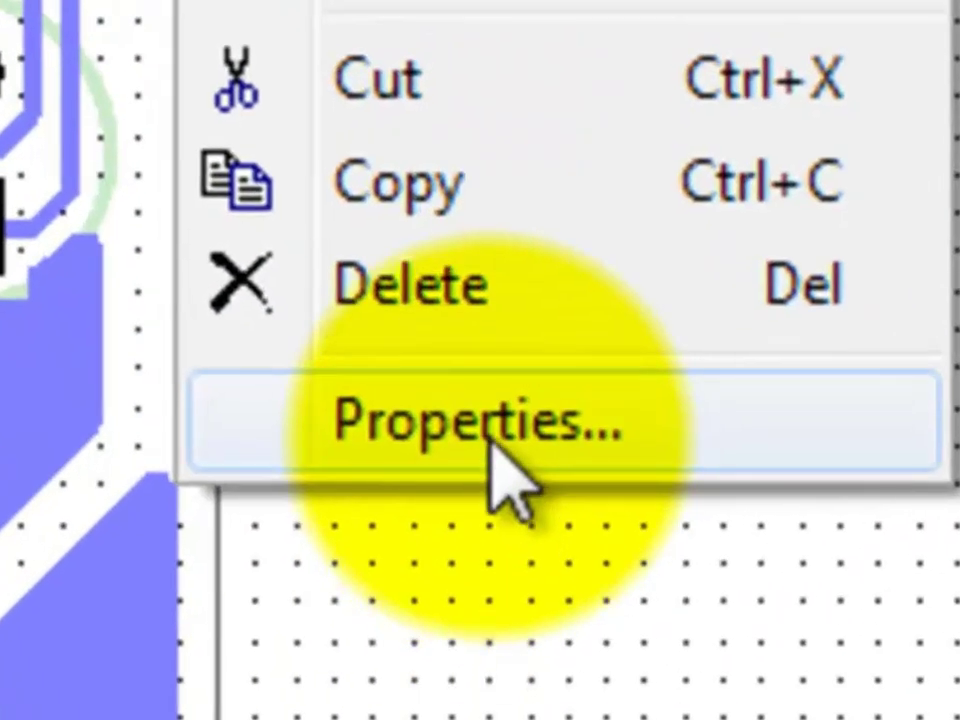
click(445, 608)
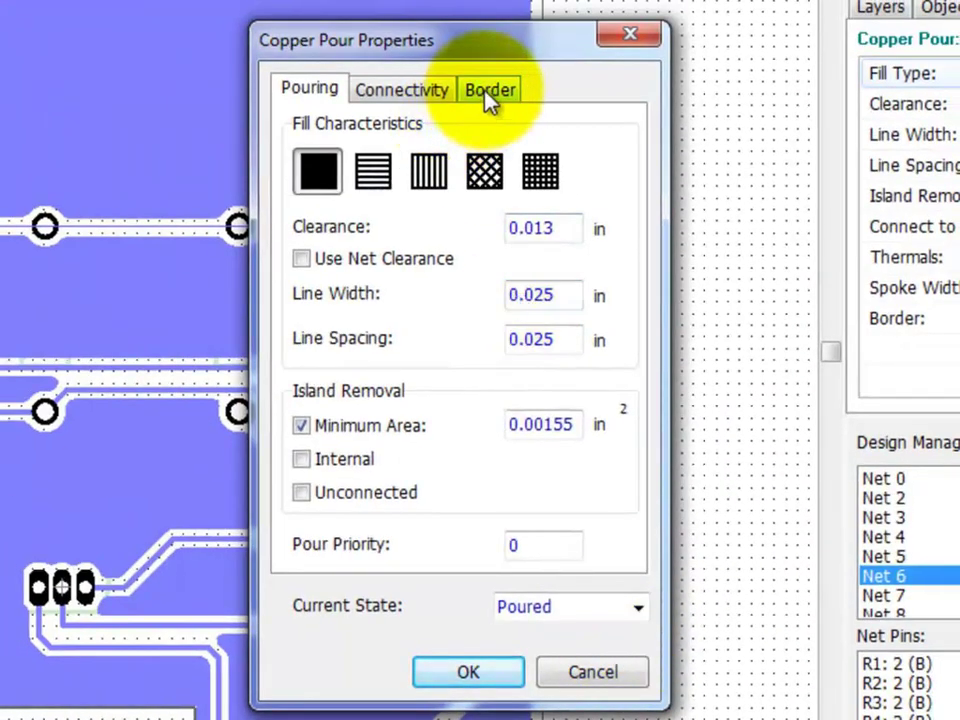
click(482, 90)
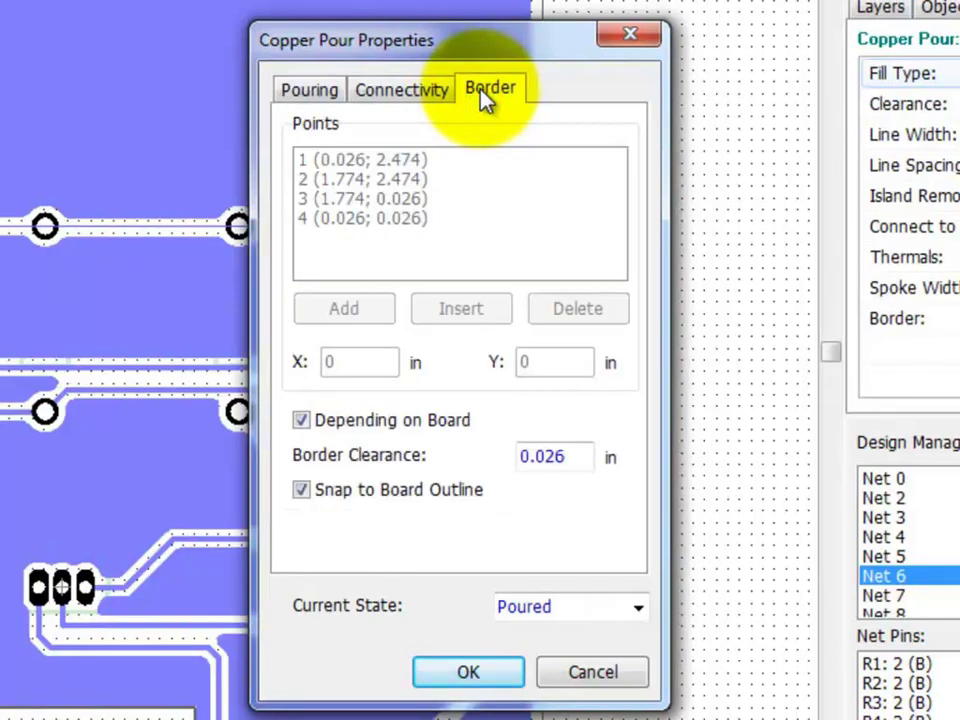
click(427, 90)
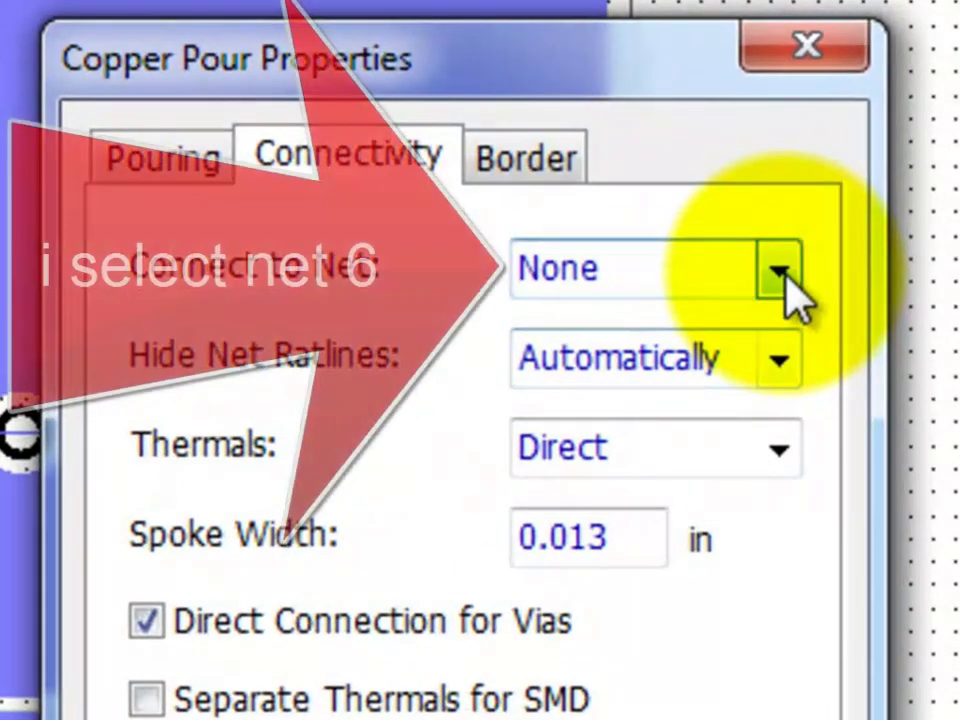
click(786, 280)
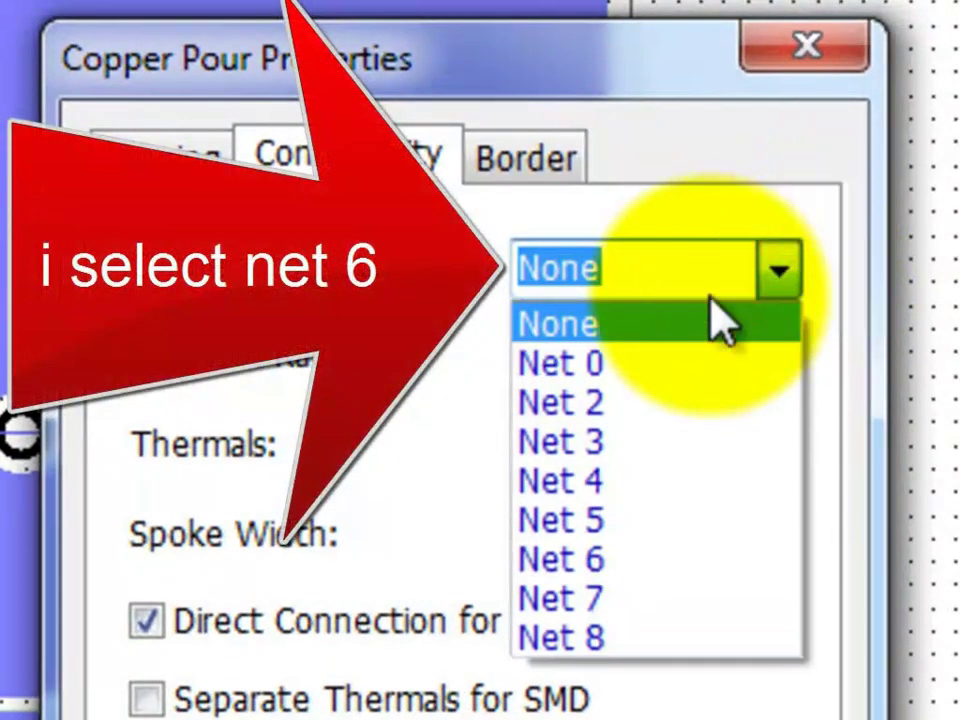
click(612, 562)
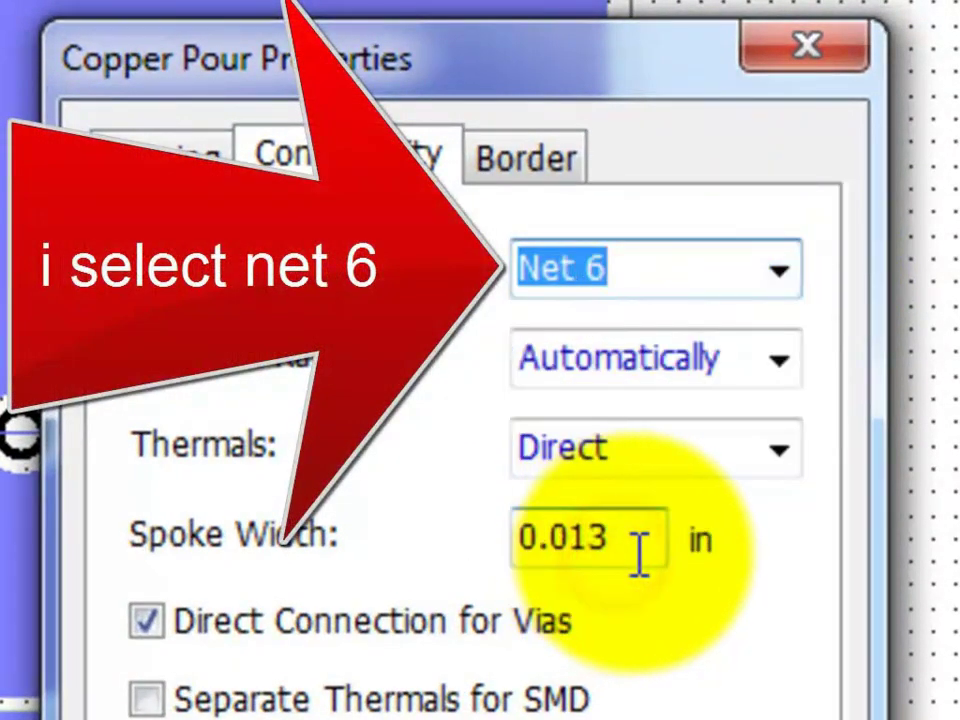
click(790, 462)
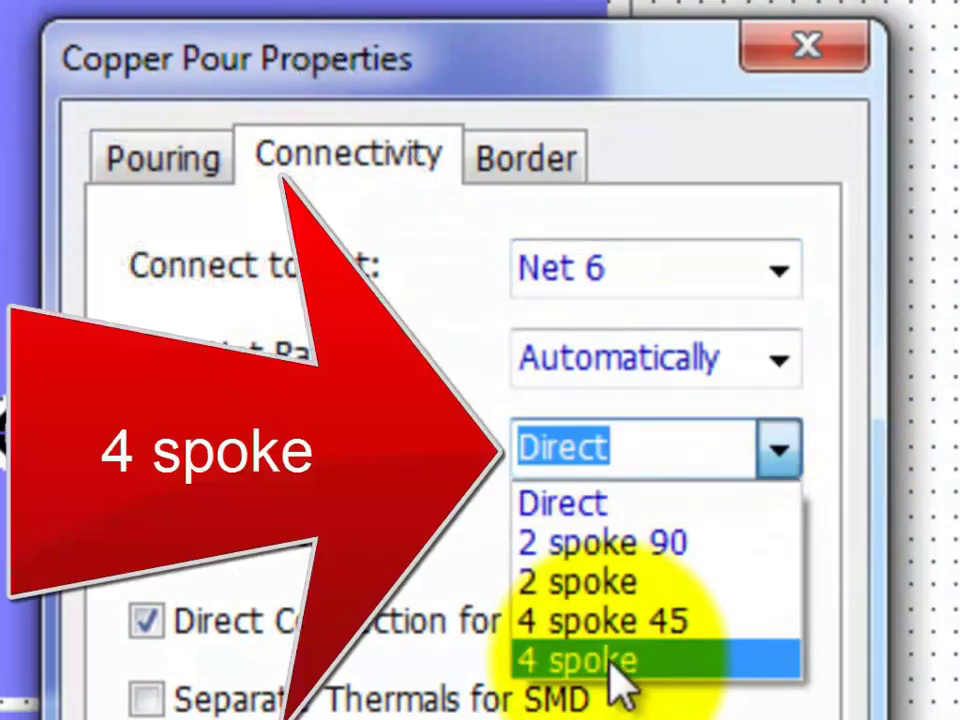
click(613, 662)
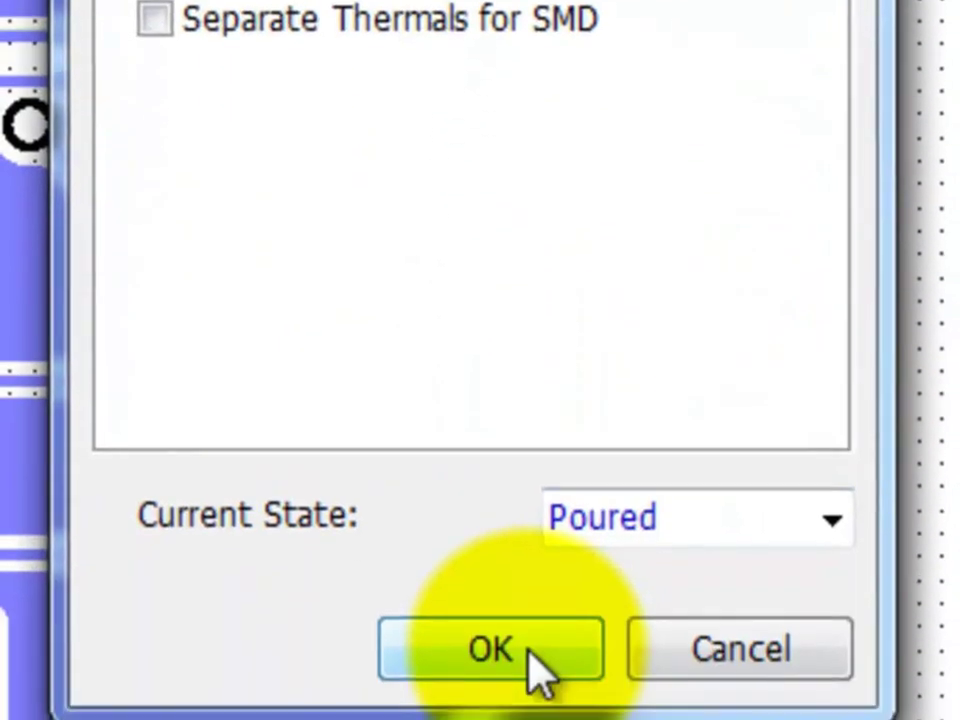
click(650, 690)
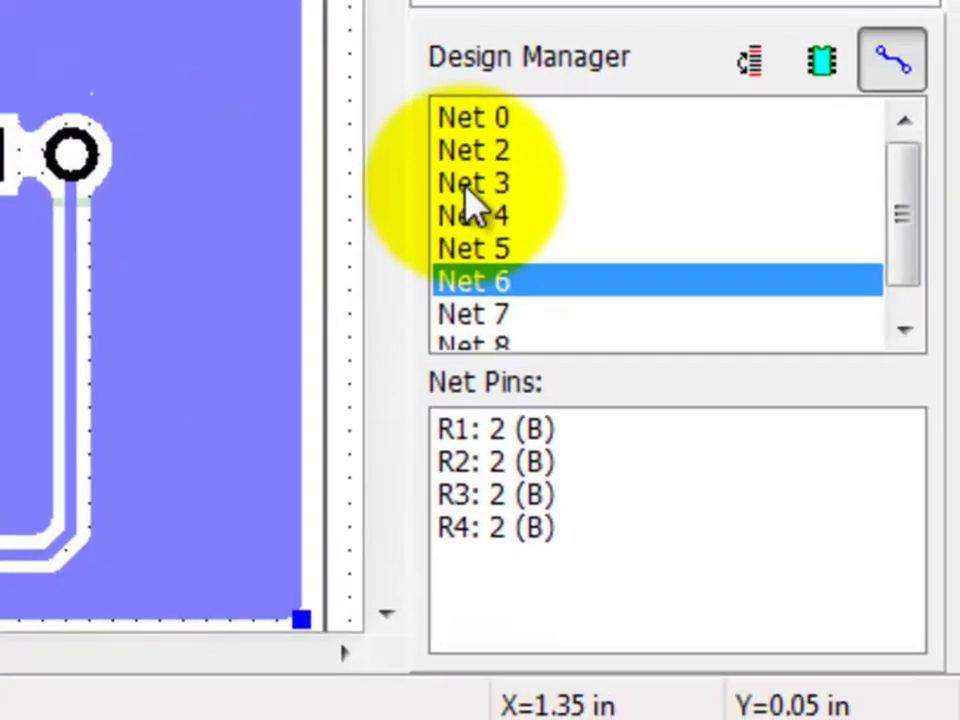
Inspect Net 3, Net 2 and the pads beside the transistor to identify their nets.
click(747, 402)
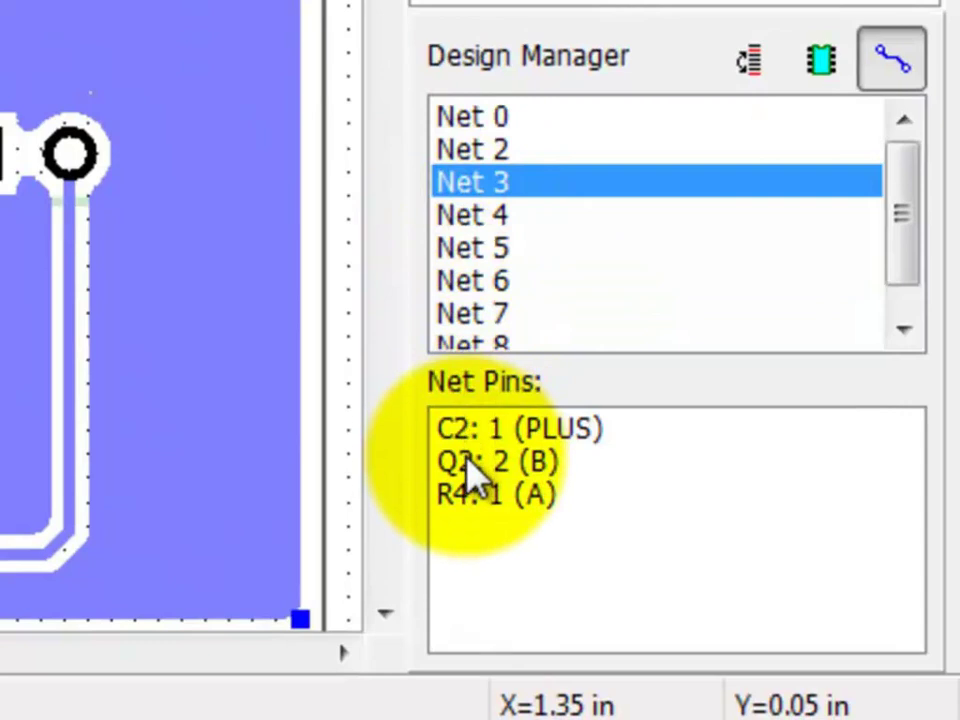
click(490, 155)
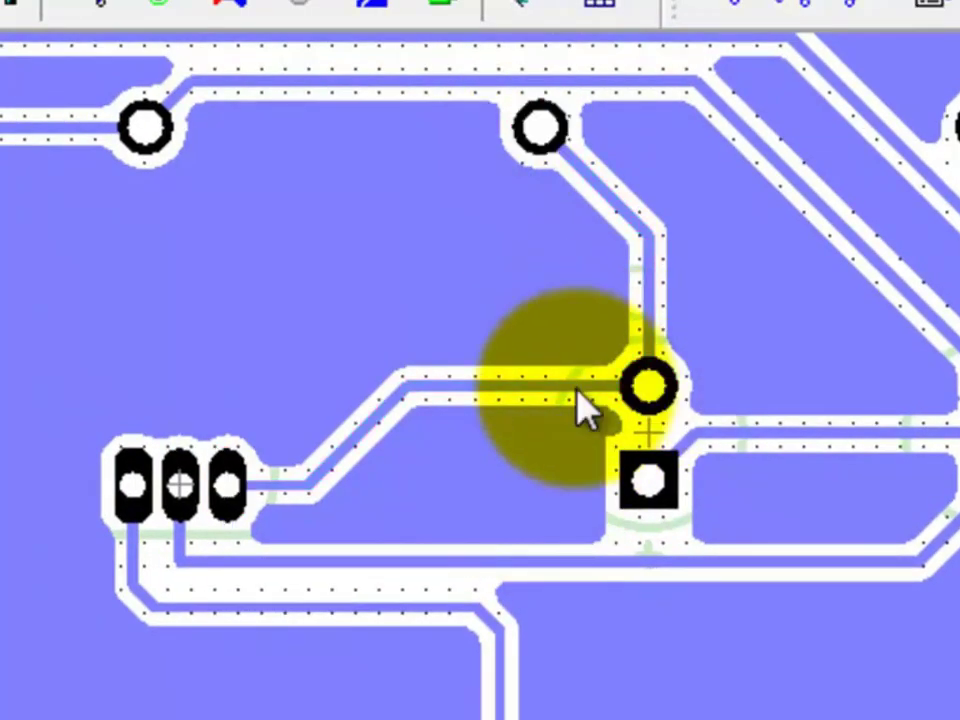
click(182, 490)
click(228, 495)
click(585, 430)
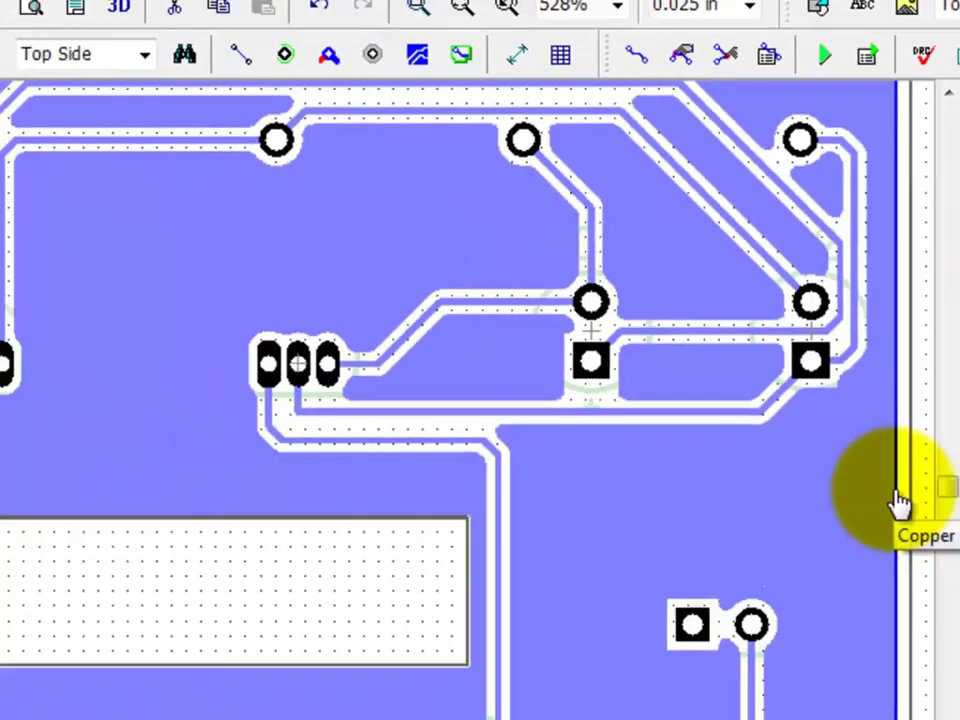
Set the copper pour to Unpoured with a pour priority of 1.
right_click(776, 396)
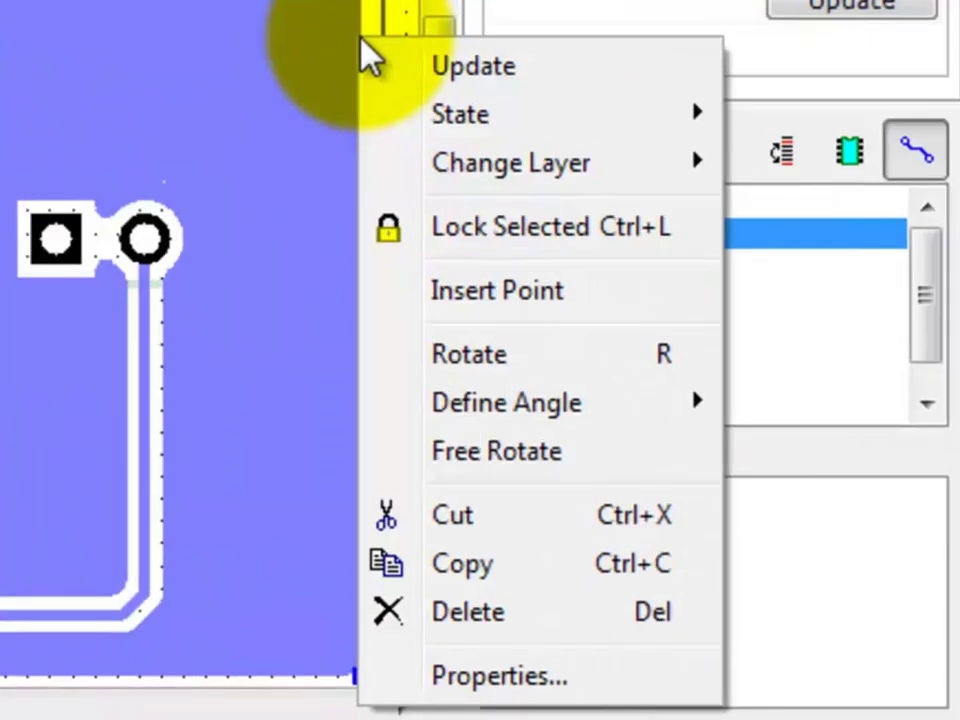
click(508, 678)
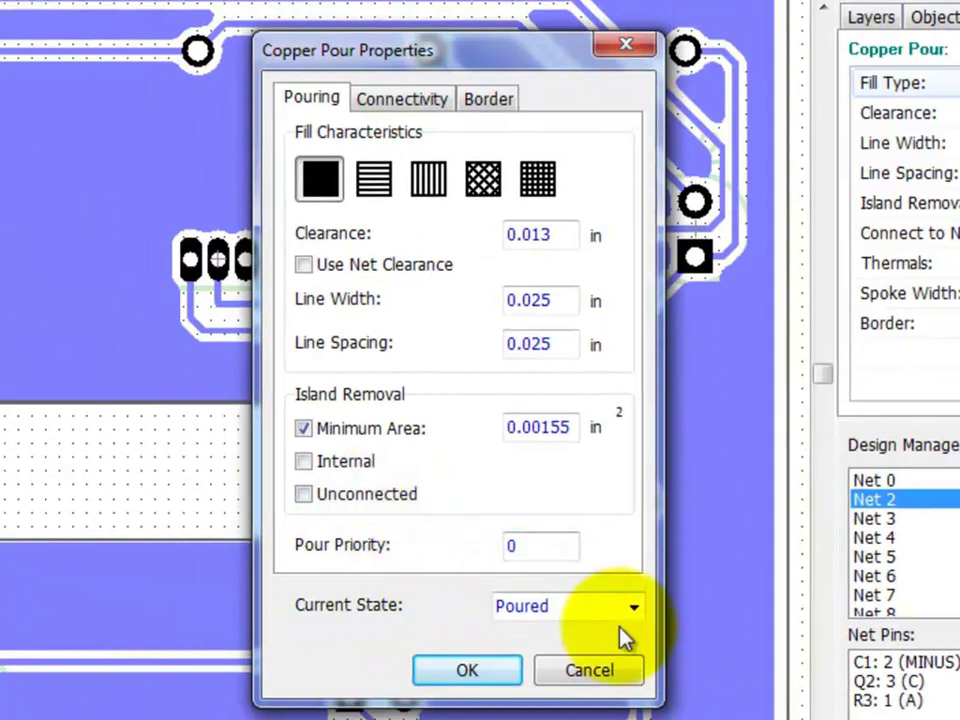
click(634, 608)
click(595, 652)
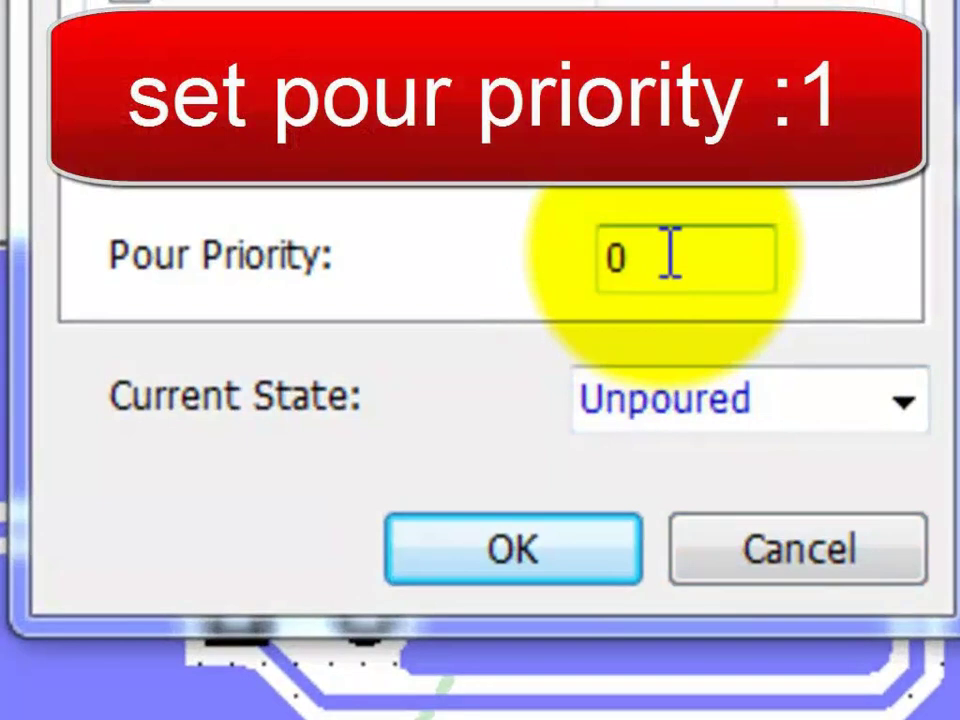
double_click(666, 255)
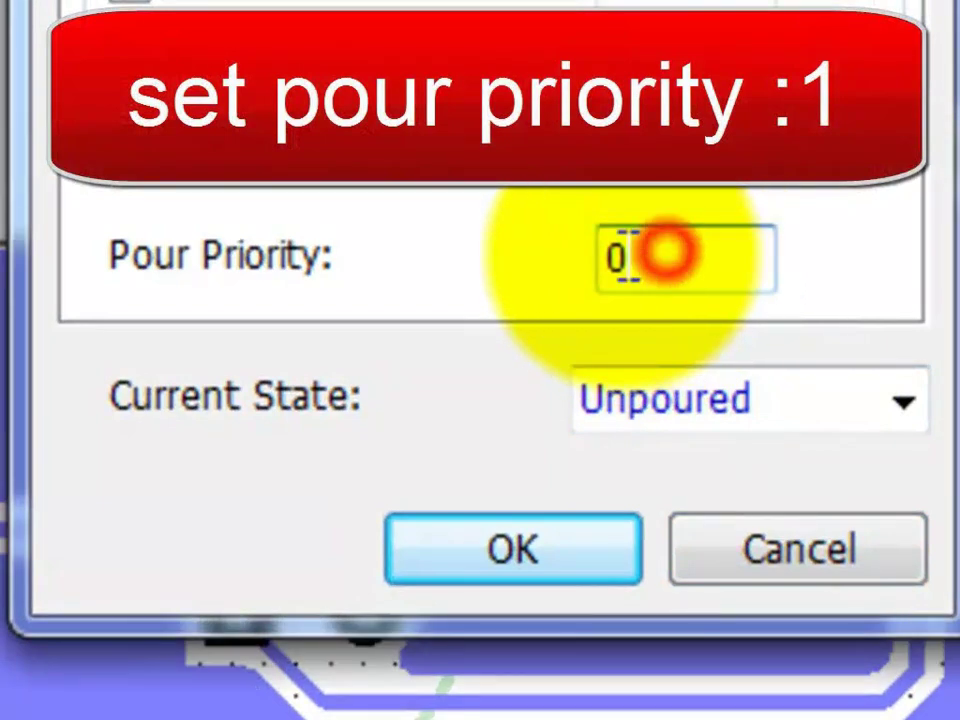
text(1)
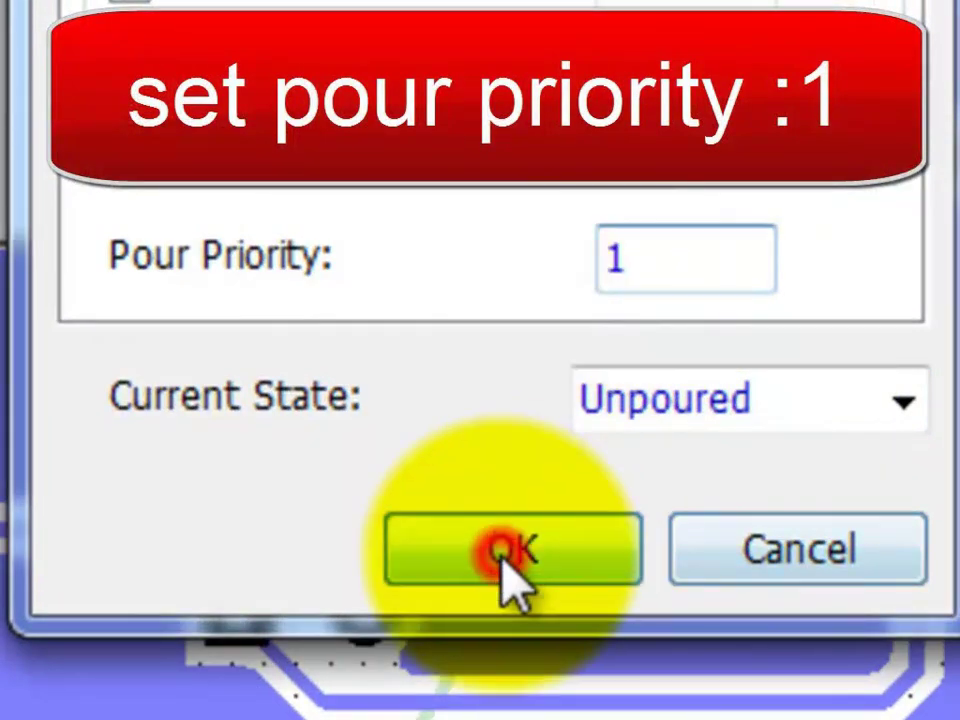
click(505, 555)
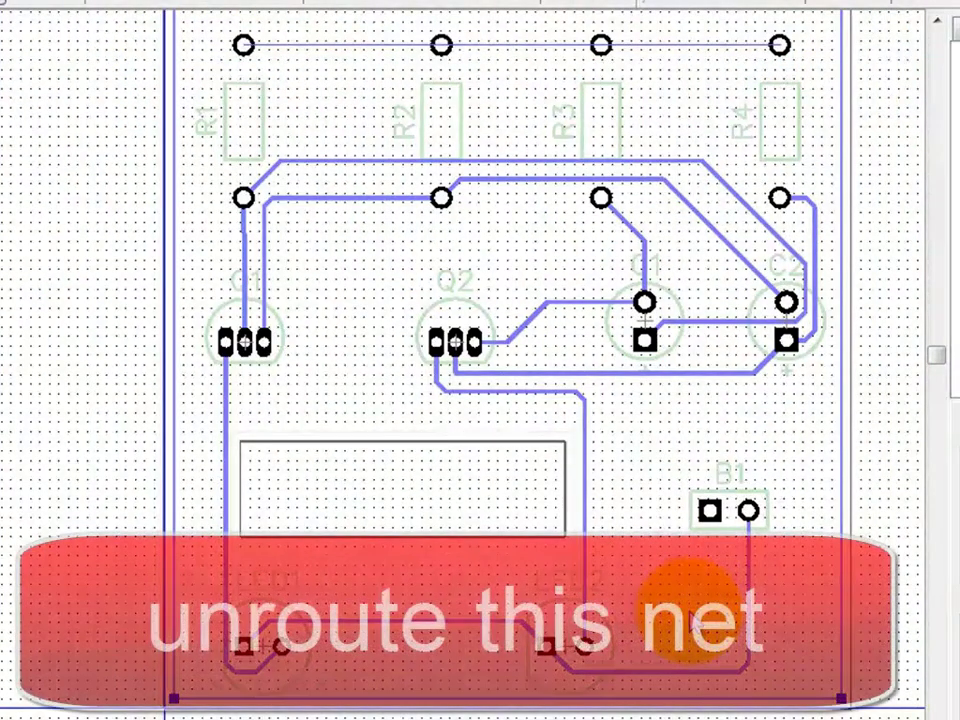
Unroute the net running from R3 through C1 to Q2.
click(640, 262)
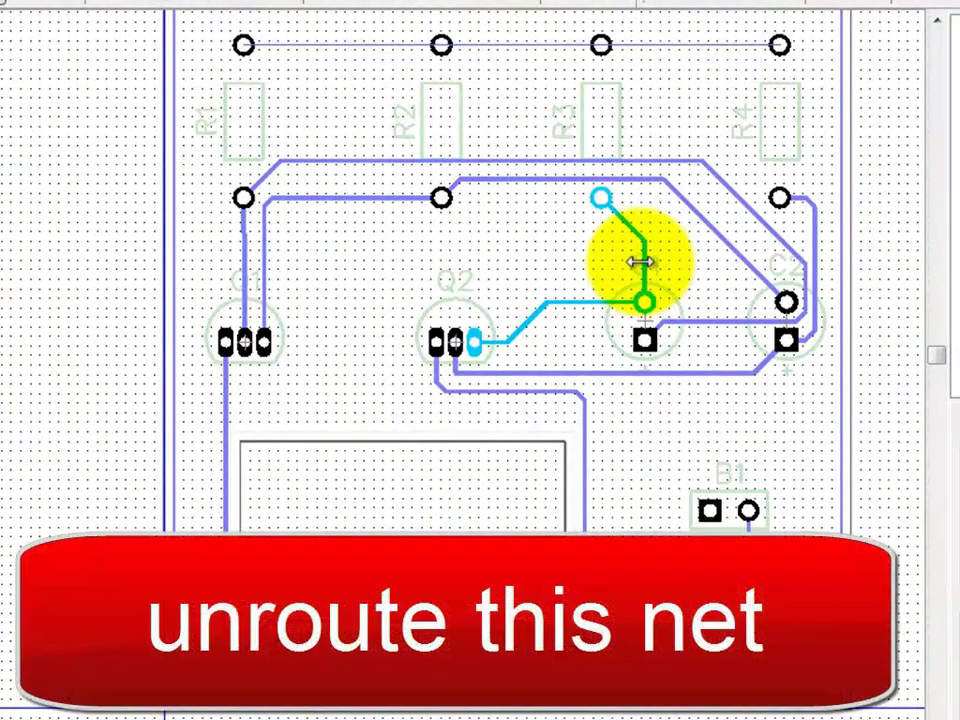
right_click(640, 262)
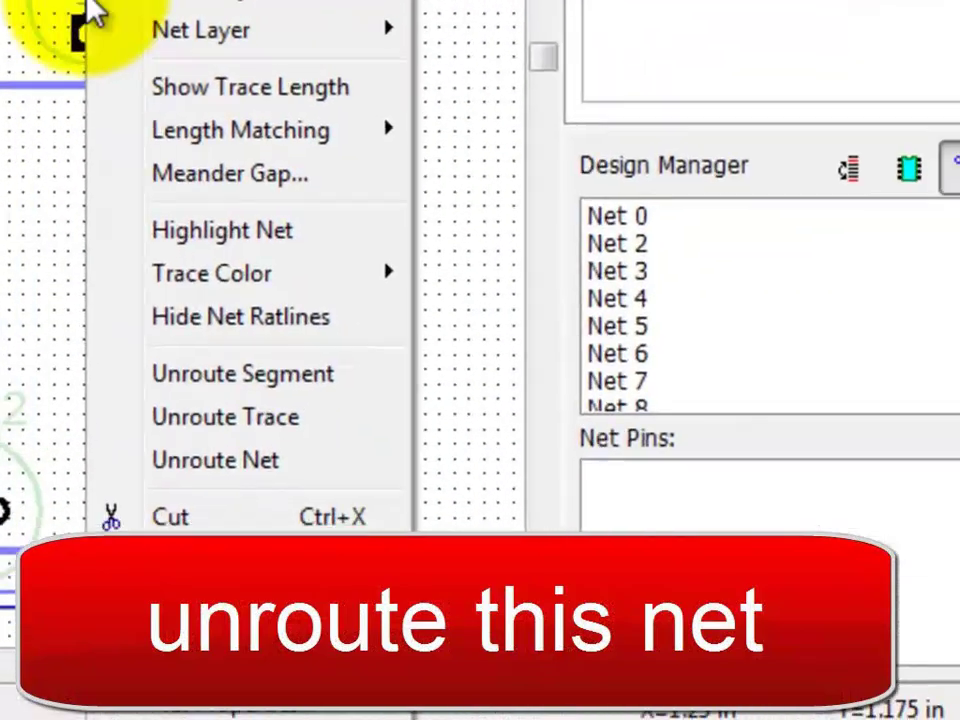
click(175, 451)
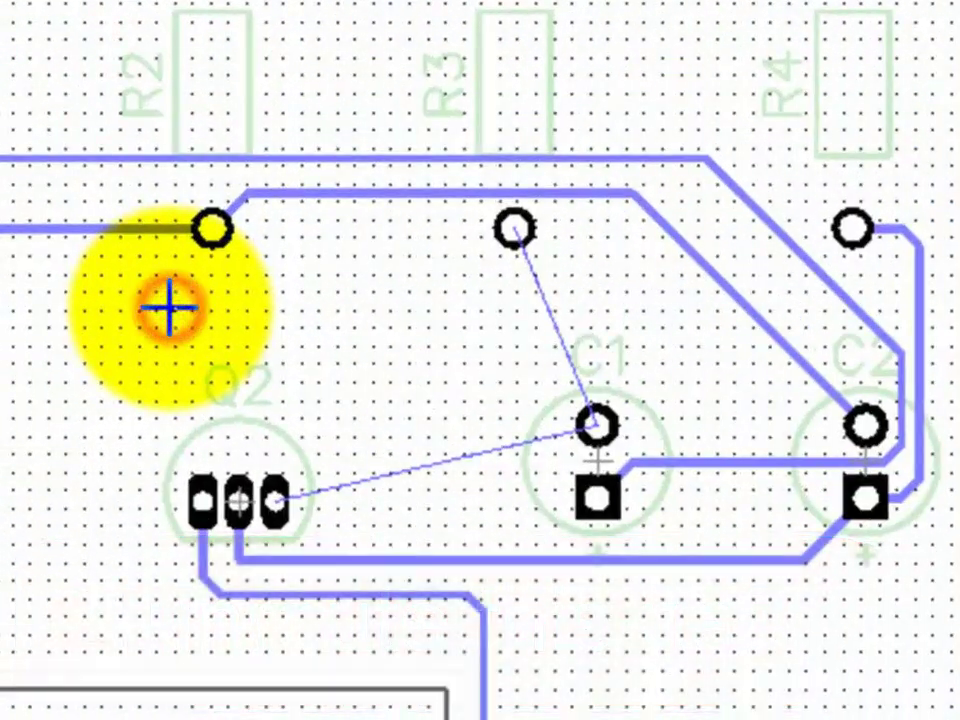
Outline a new pour area with corners around Q2, the R3 pad and C1.
click(170, 308)
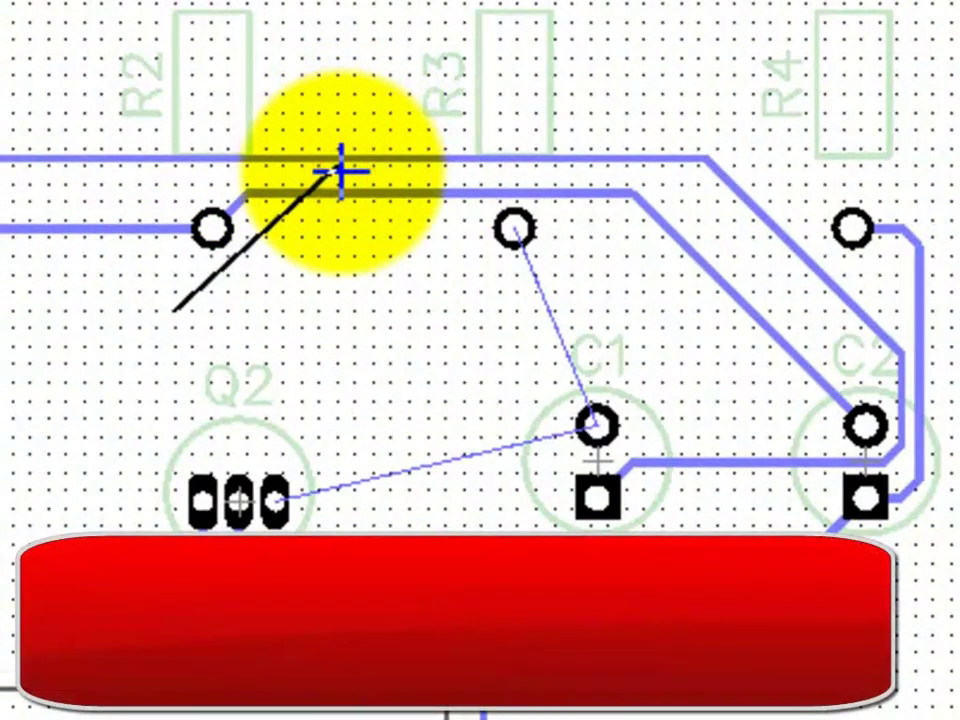
click(338, 169)
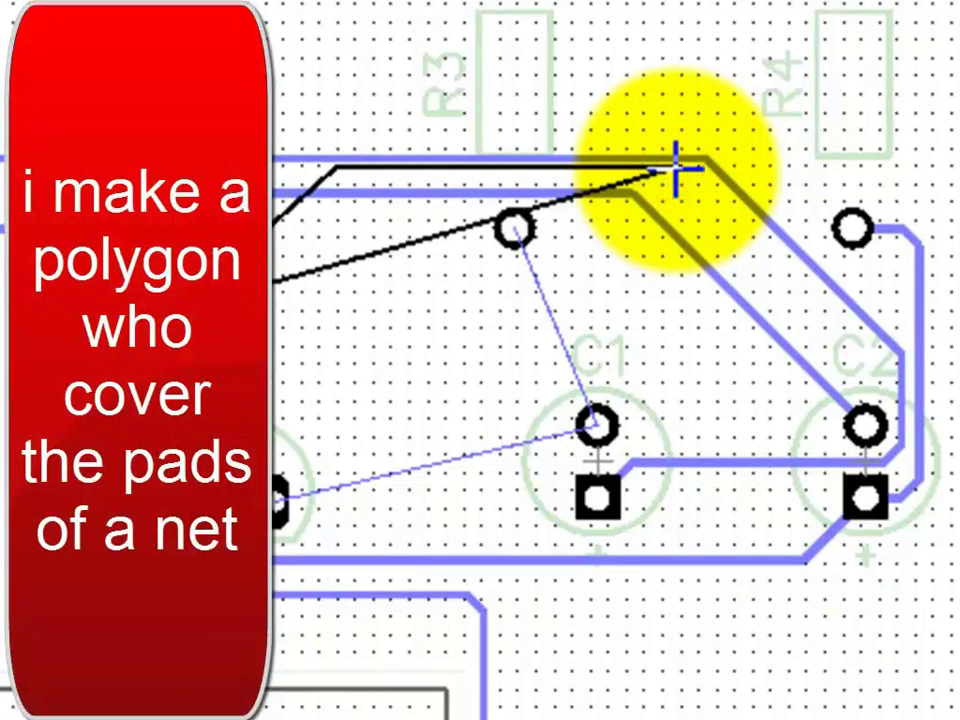
click(679, 168)
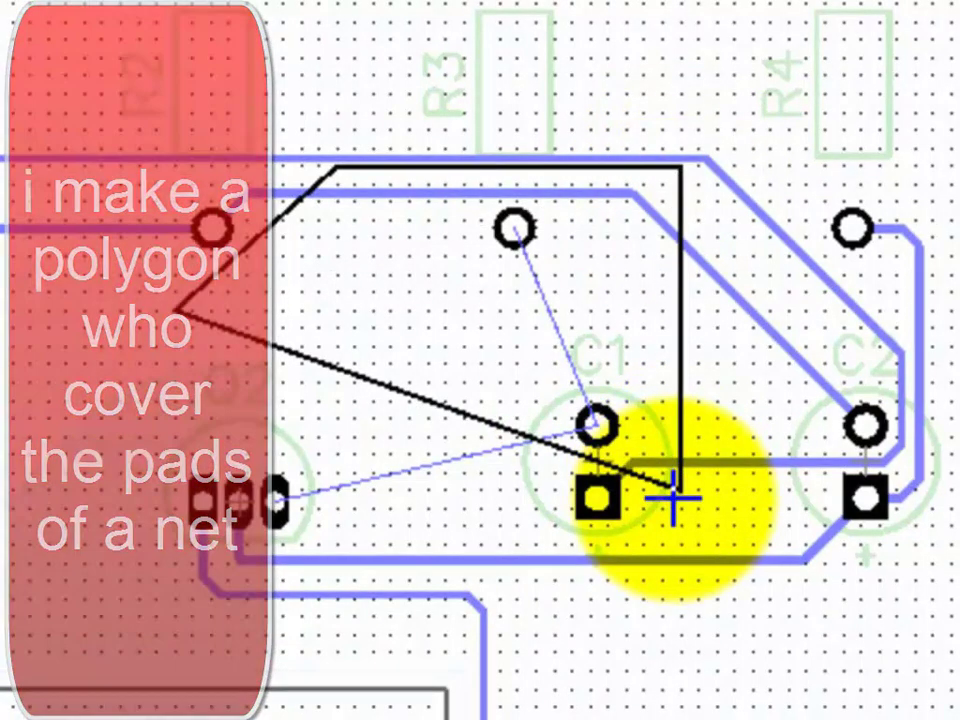
click(686, 592)
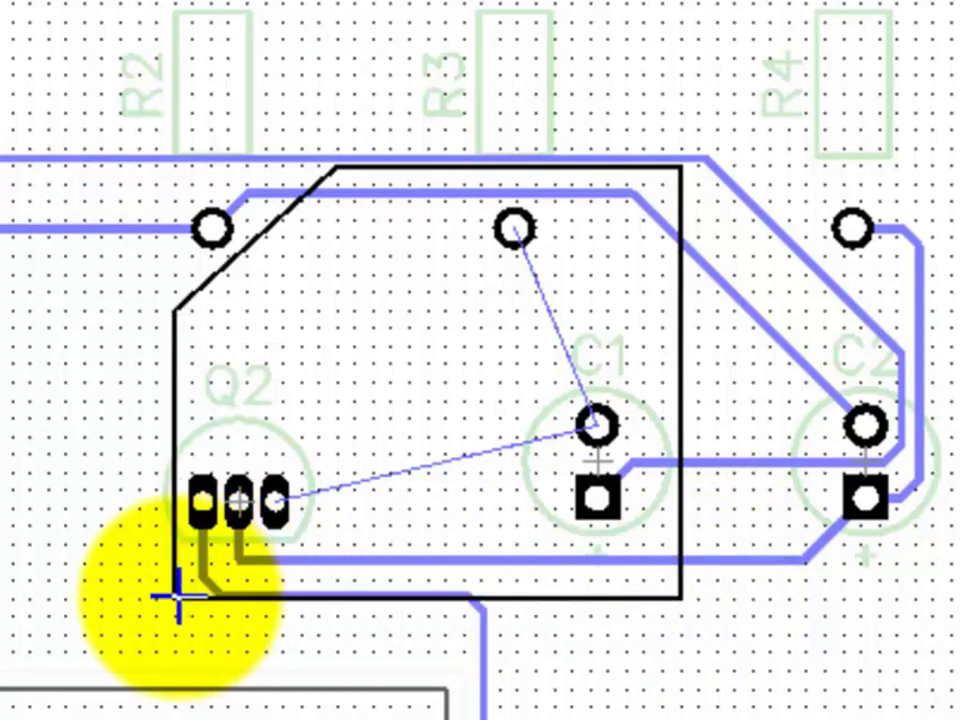
click(178, 598)
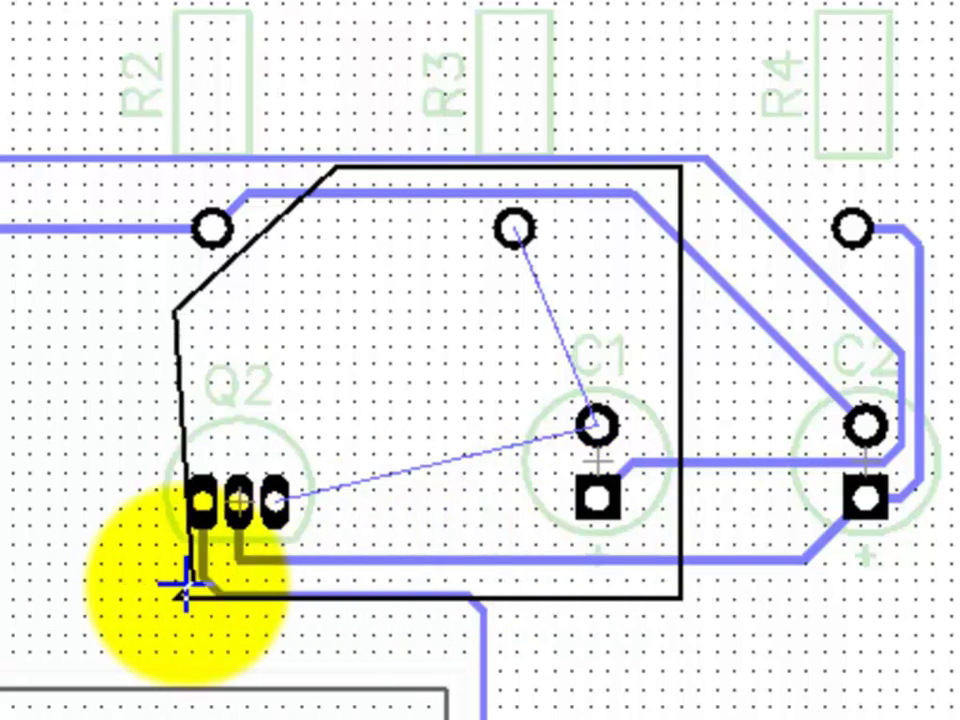
Close the outline and pour it connected to Net 3 with 4 spoke thermals.
double_click(181, 305)
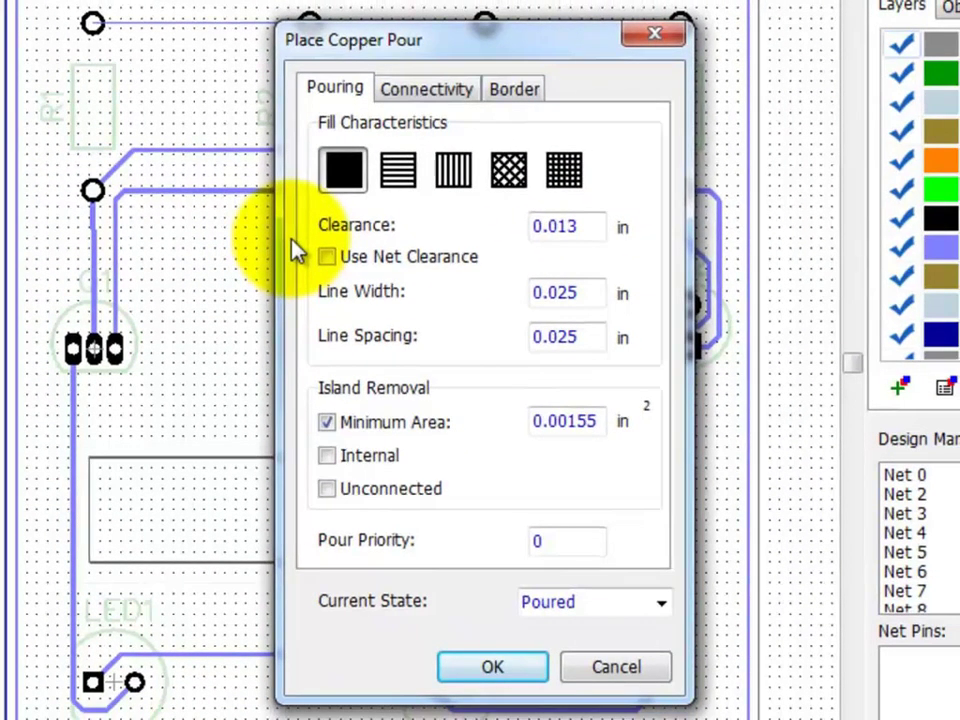
click(426, 89)
click(640, 144)
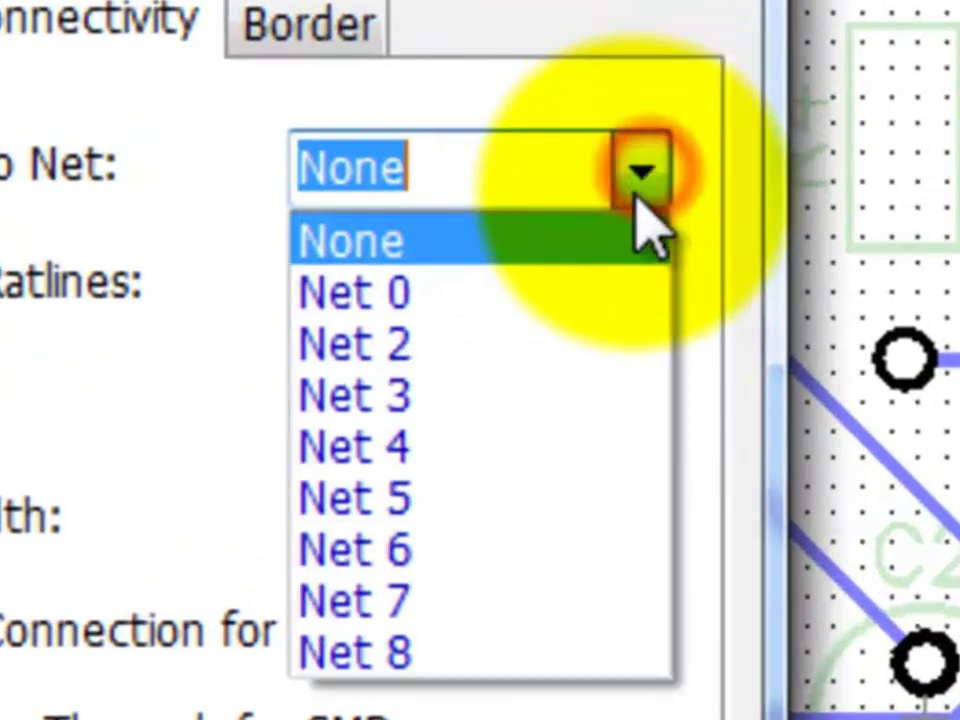
click(542, 400)
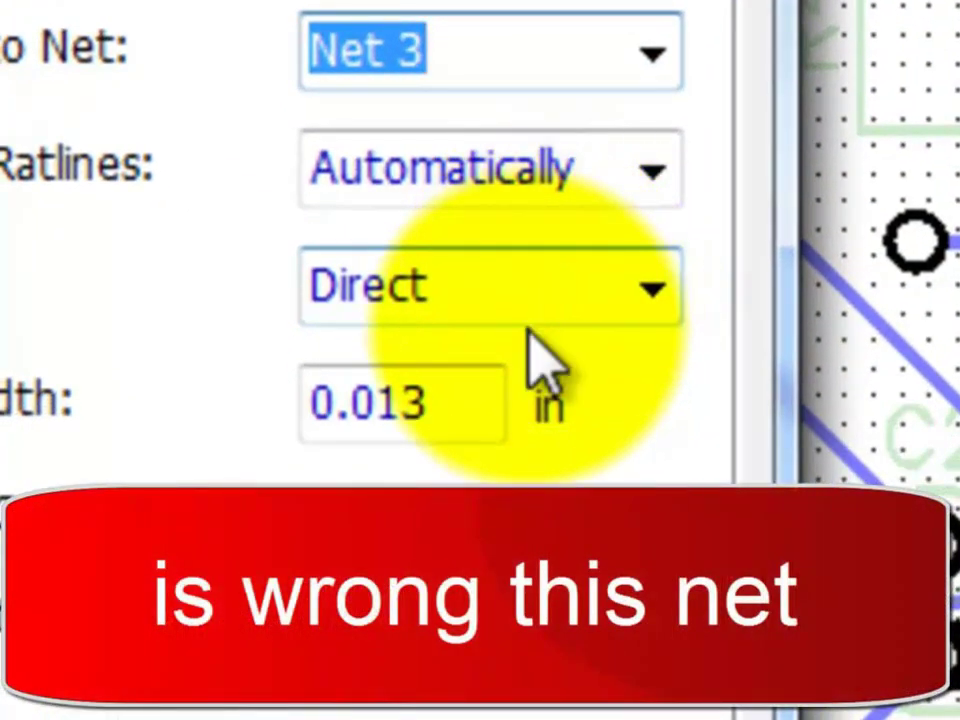
click(645, 302)
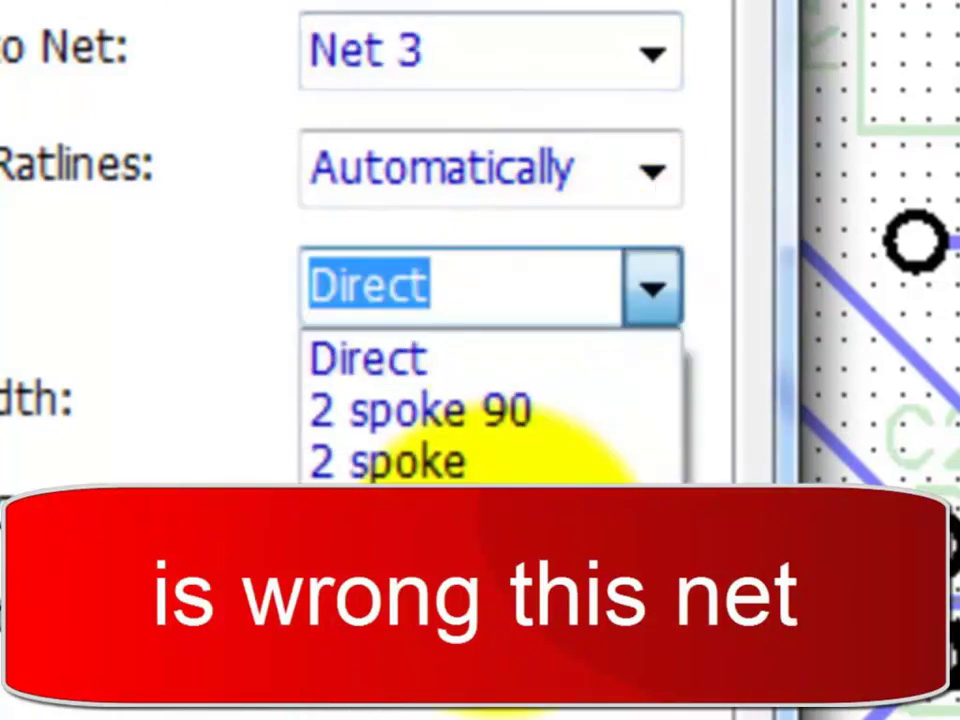
click(546, 384)
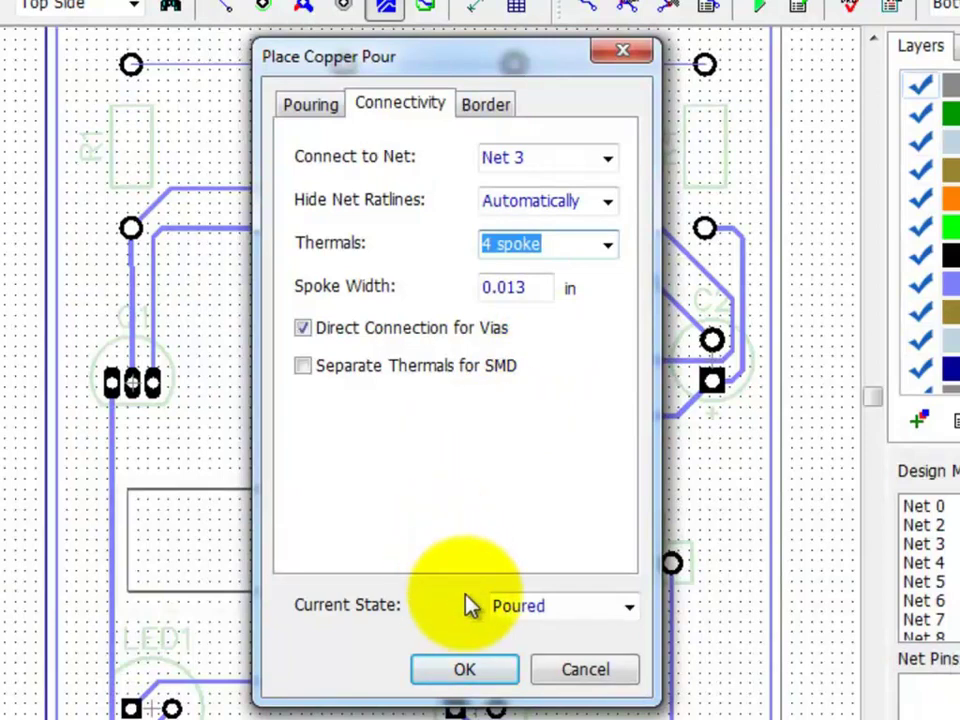
click(483, 680)
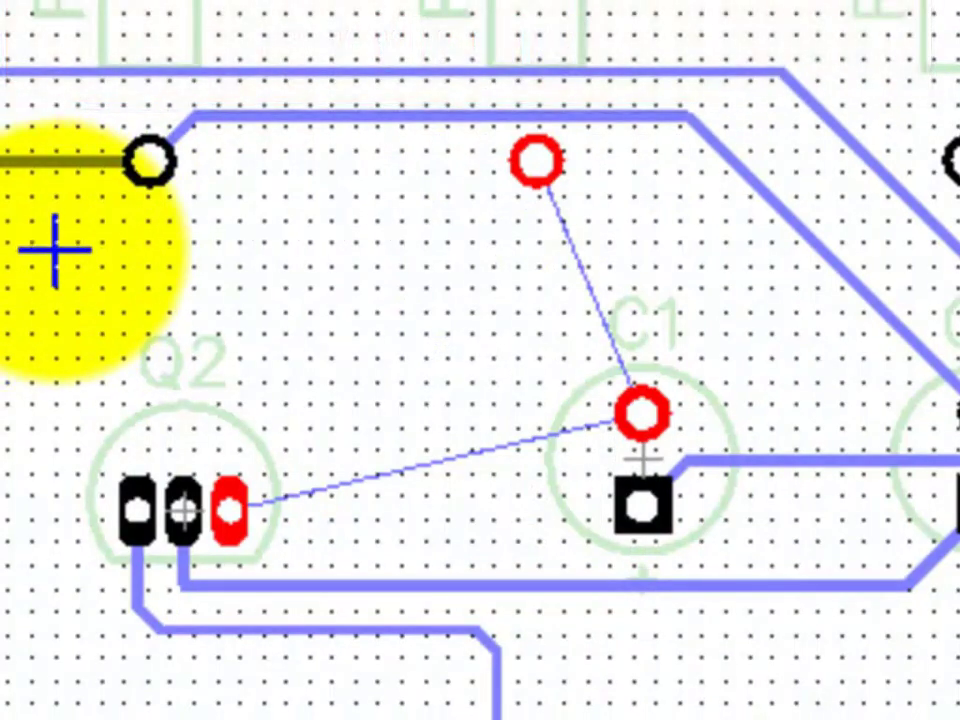
Redraw the pour outline around Q2, C1 and R3, ending at the bottom-left corner.
click(55, 284)
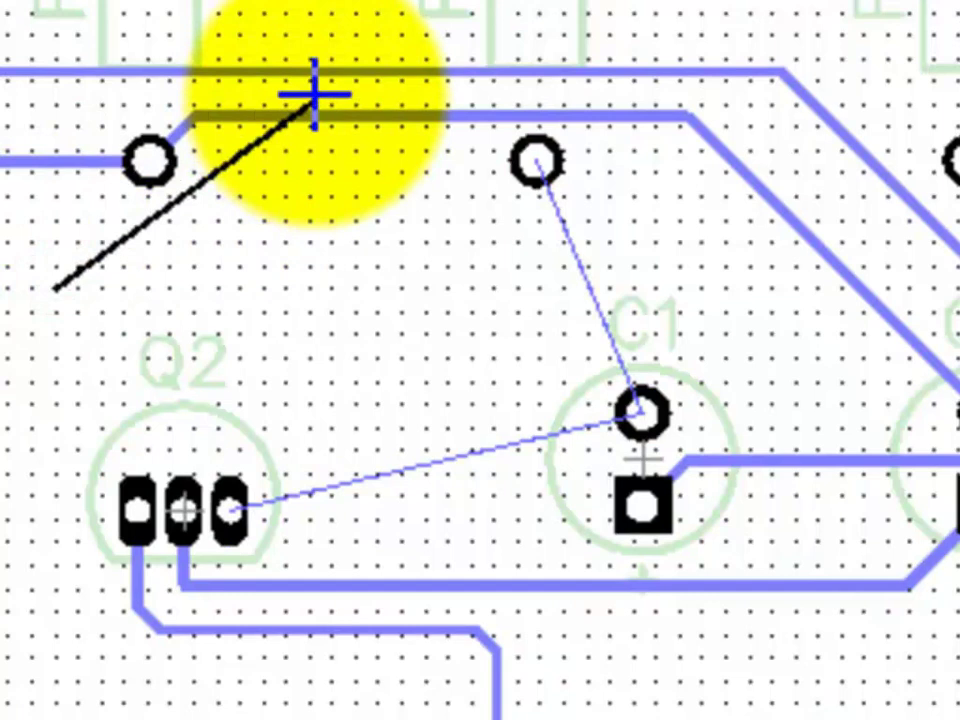
click(316, 95)
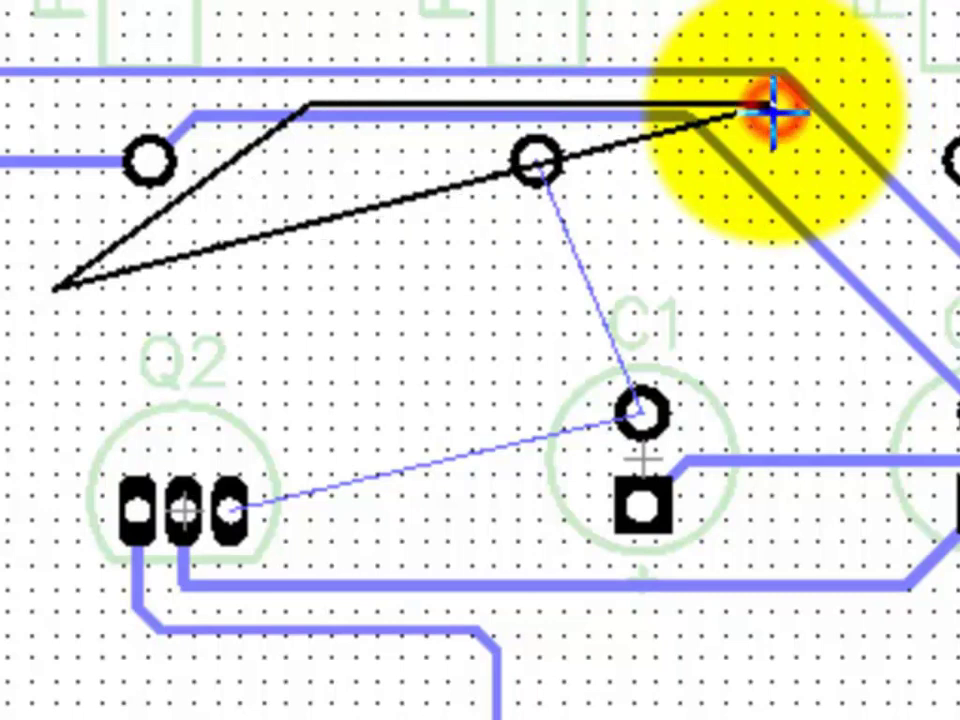
click(773, 108)
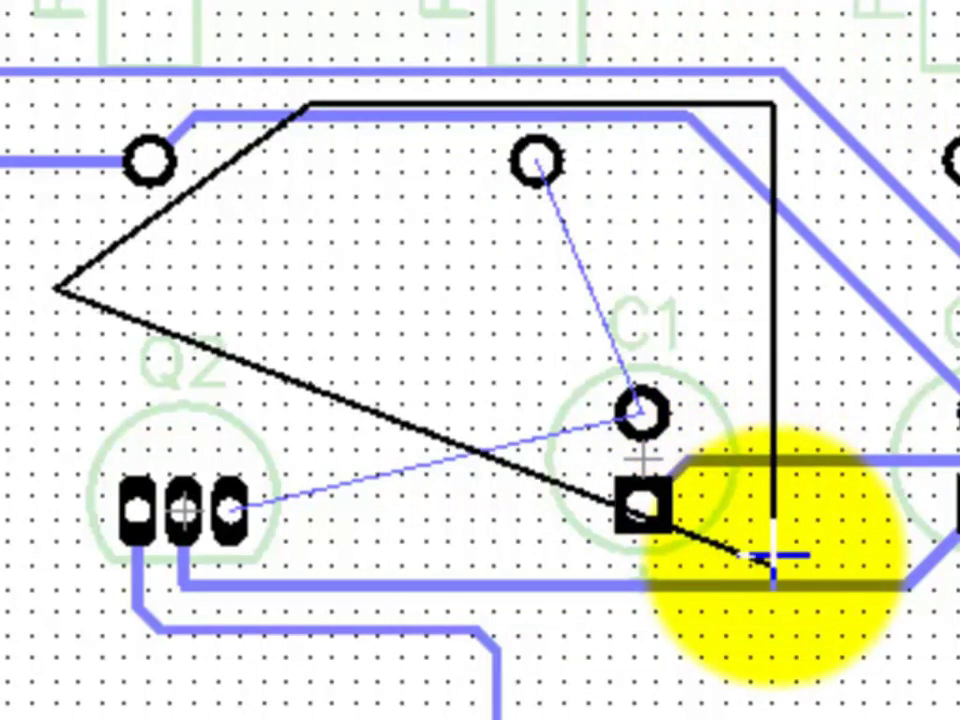
click(765, 622)
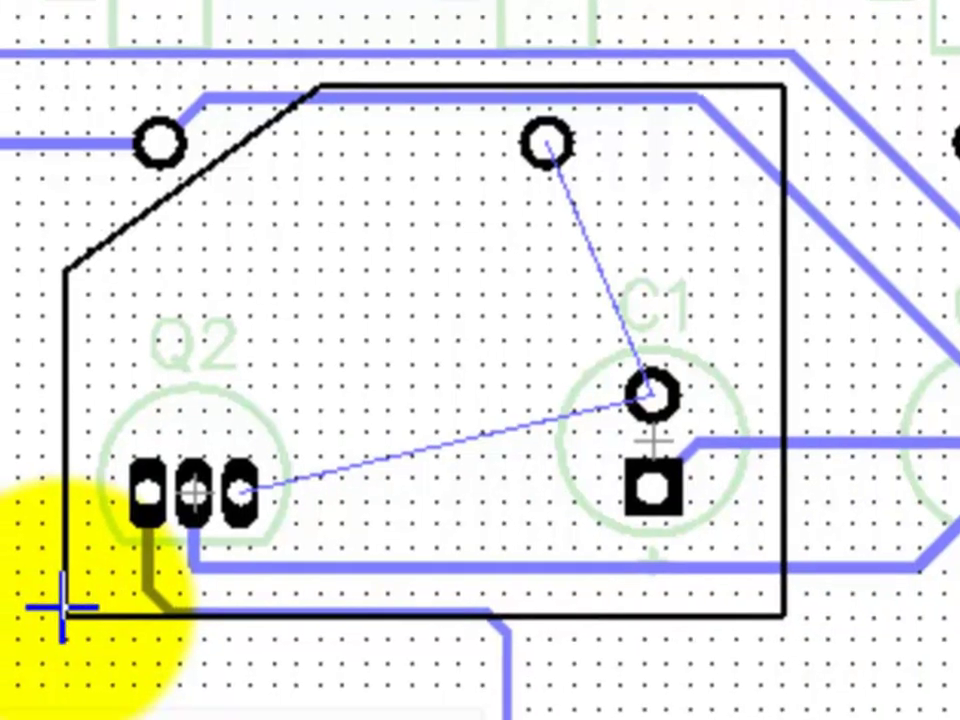
right_click(50, 622)
Finish the outline and pour it as copper connected to Net 6.
click(99, 684)
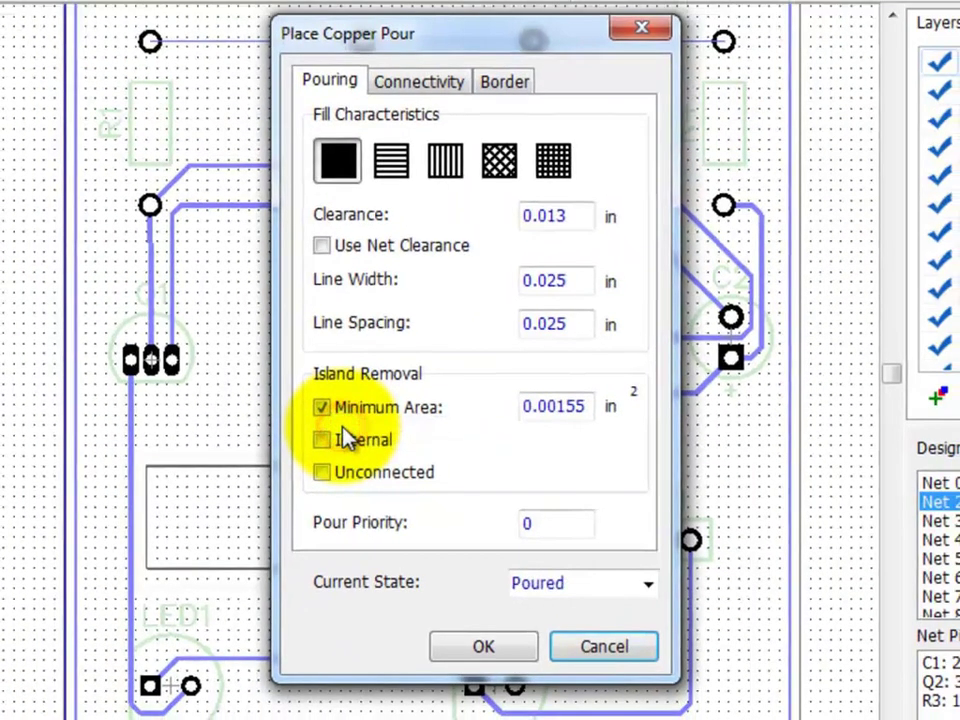
click(433, 88)
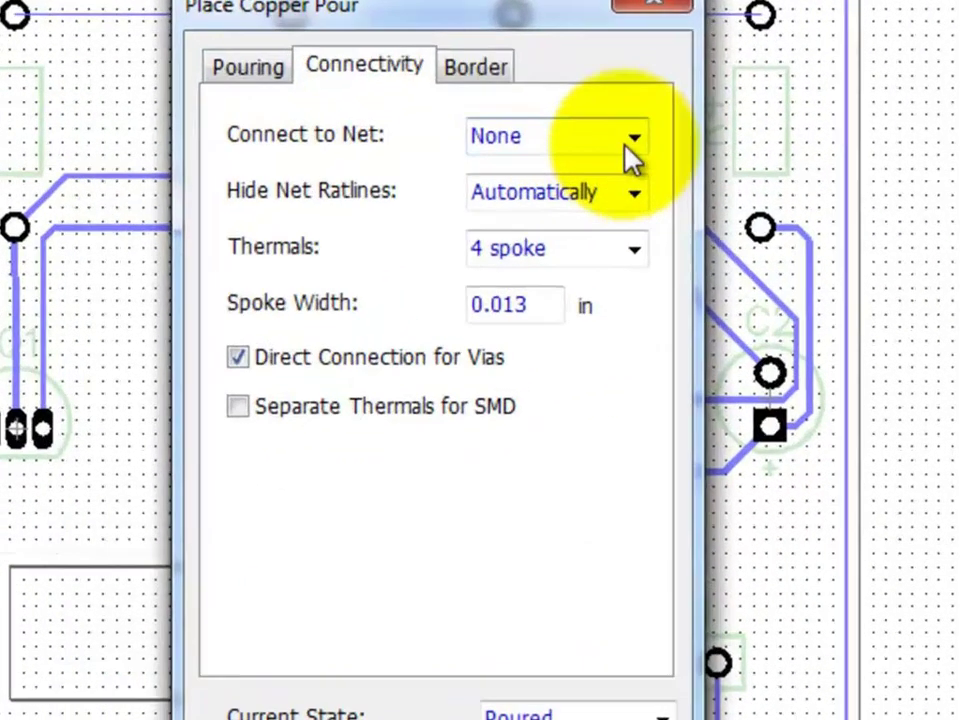
click(626, 135)
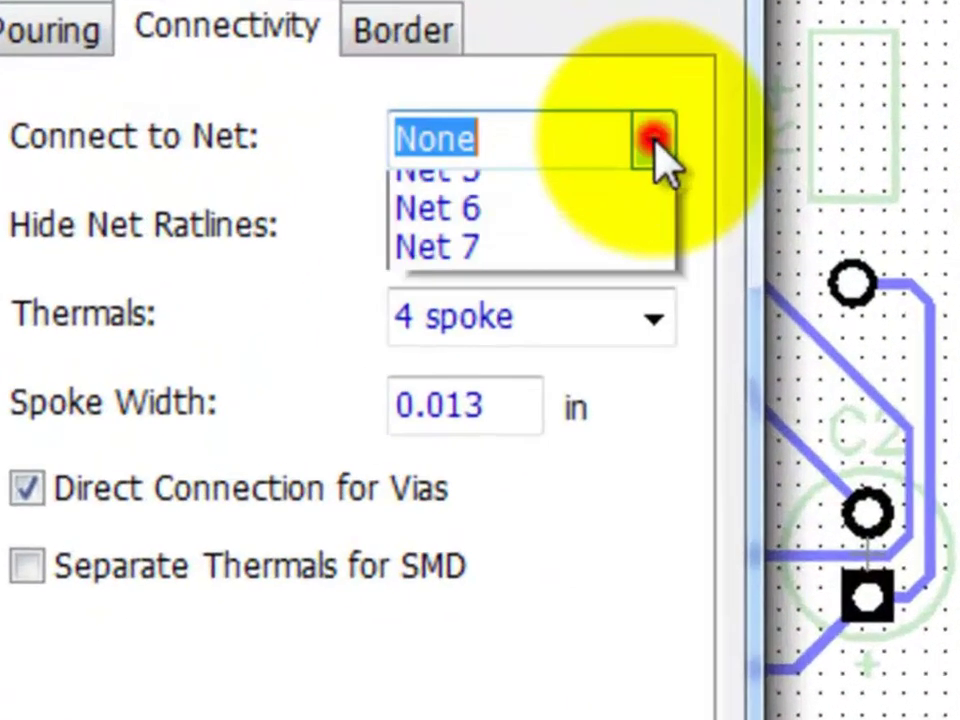
click(578, 276)
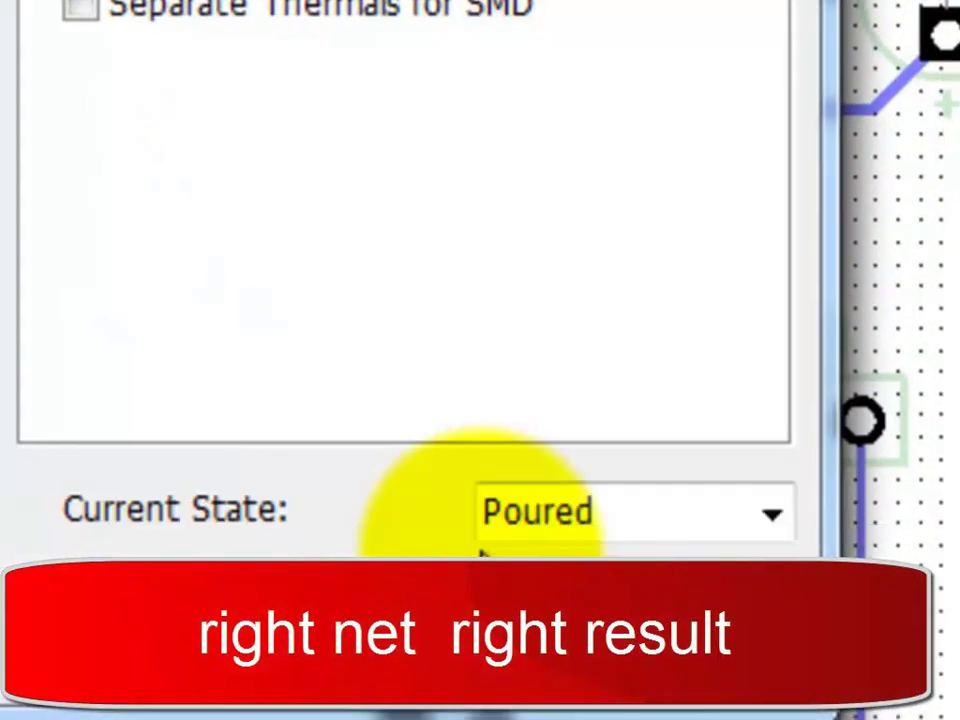
click(437, 545)
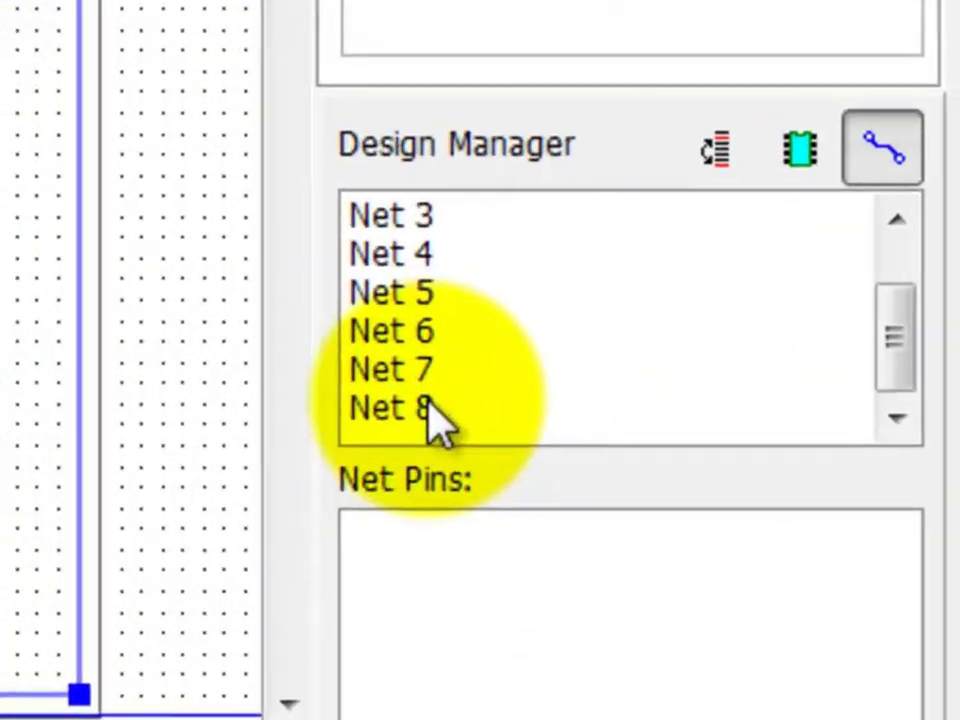
click(849, 549)
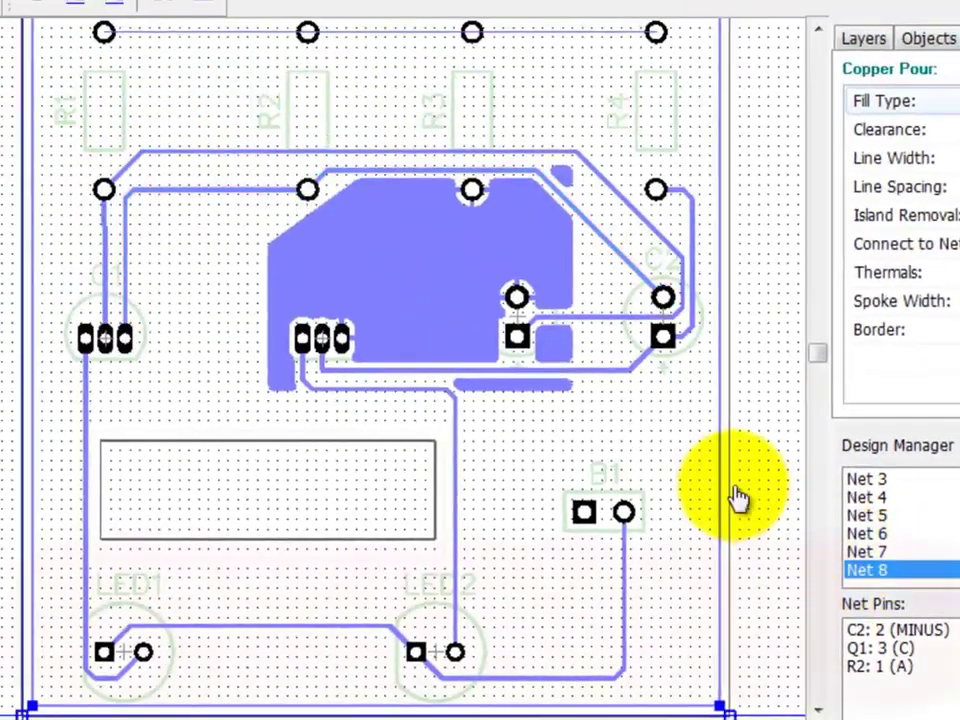
right_click(720, 478)
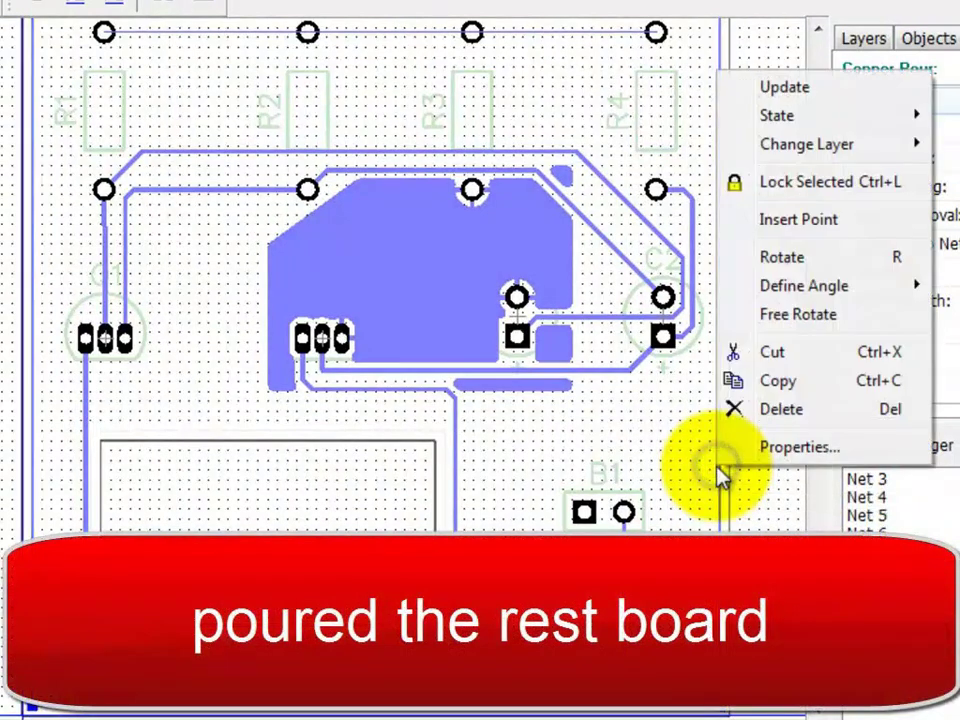
click(718, 488)
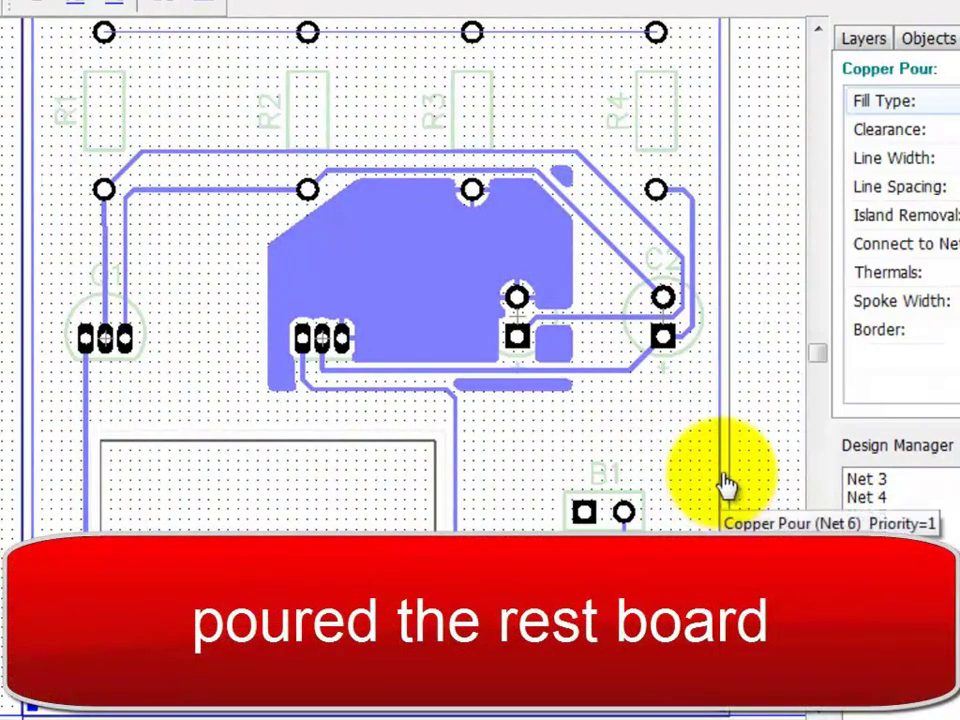
click(716, 452)
right_click(722, 455)
click(720, 450)
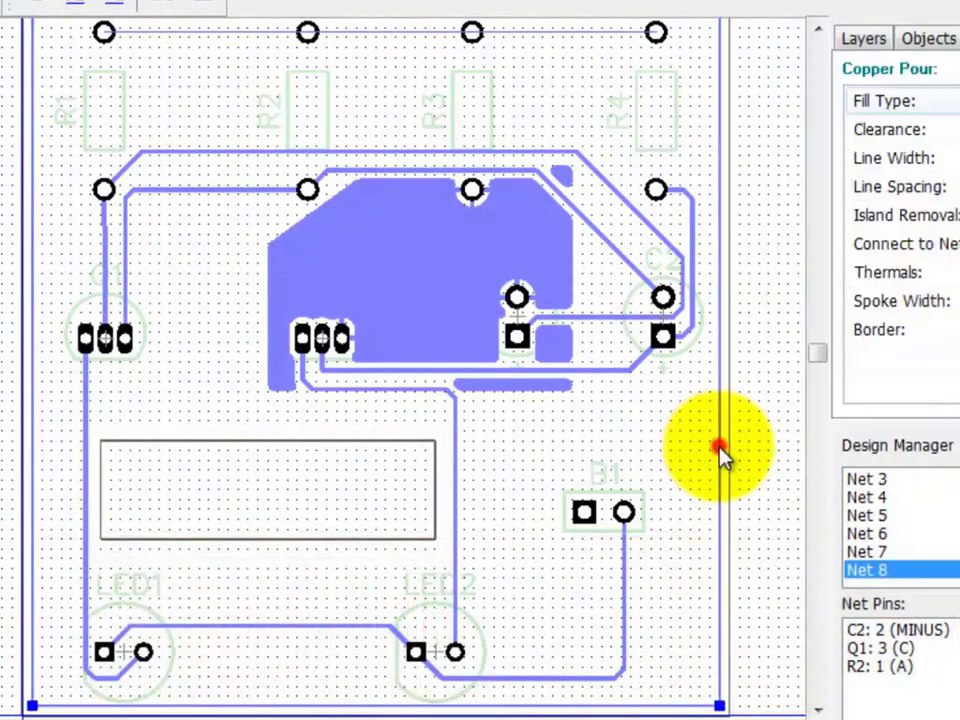
click(697, 493)
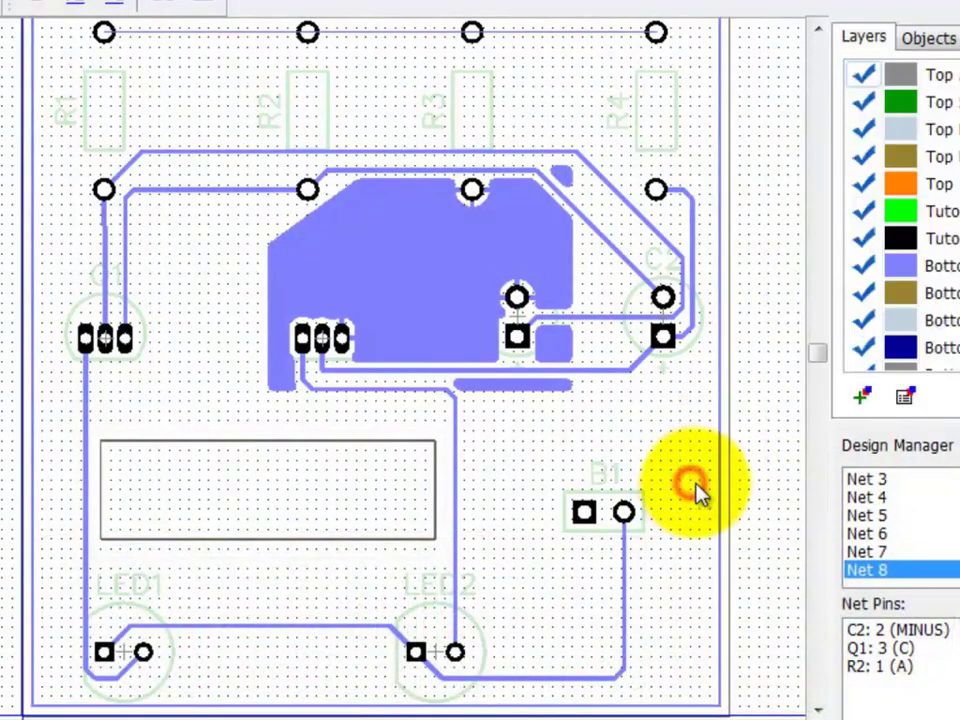
click(716, 491)
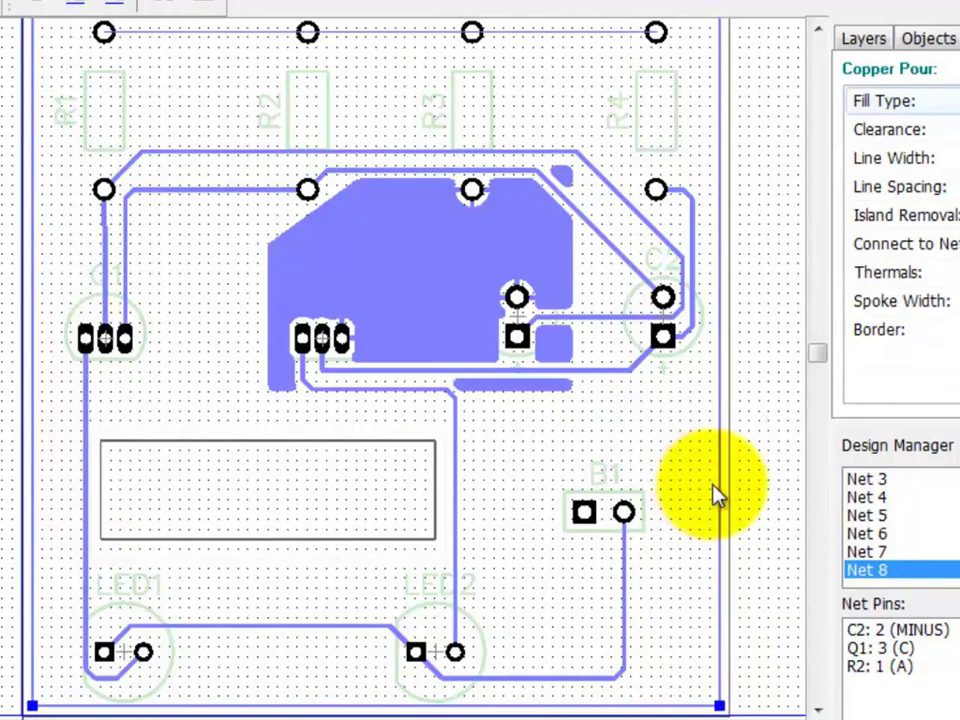
Set the board-wide copper pour back to Poured and make Bottom the current layer.
right_click(597, 568)
click(638, 536)
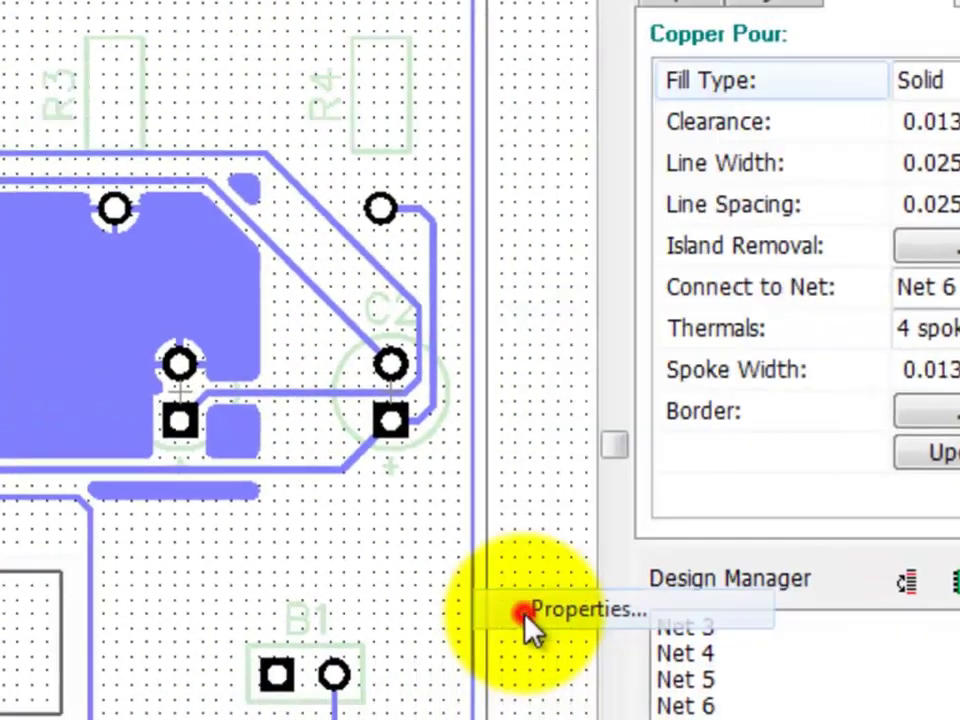
click(478, 100)
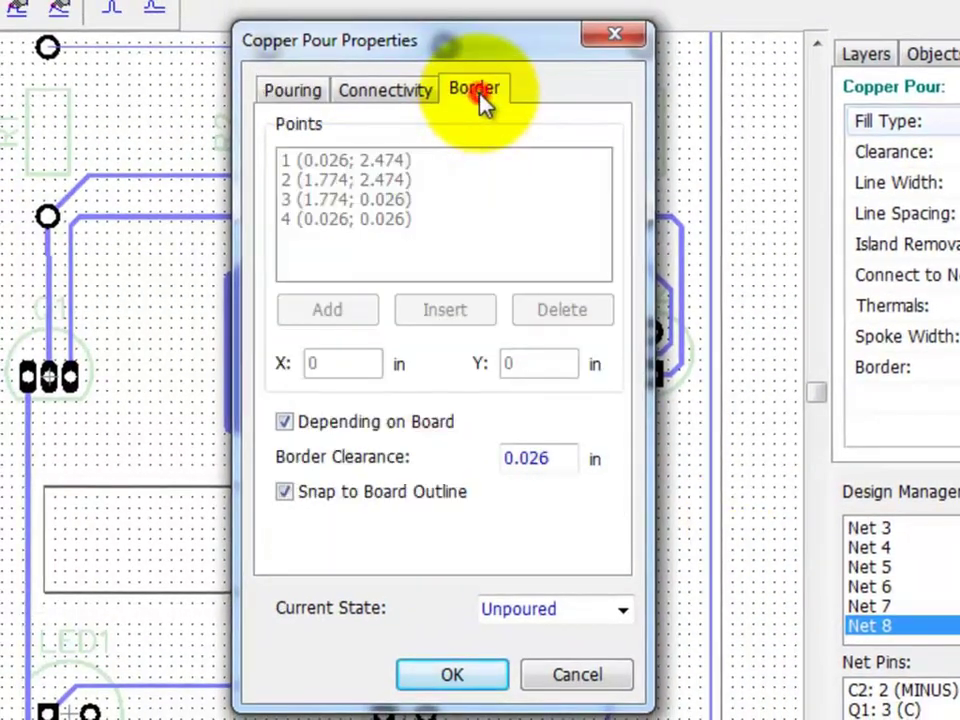
click(300, 95)
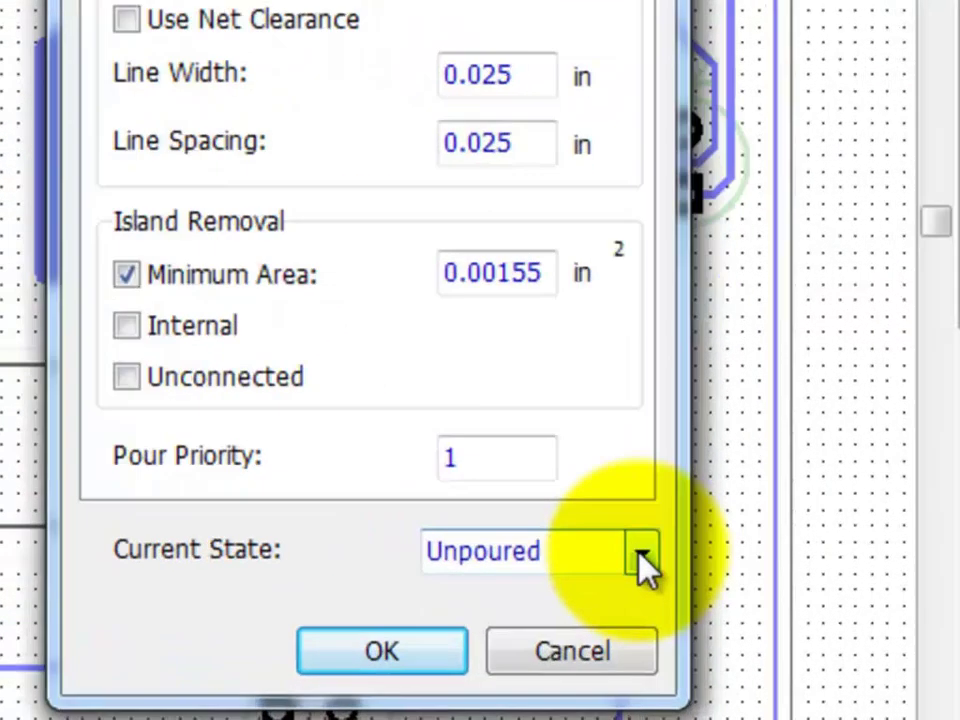
click(643, 560)
click(579, 592)
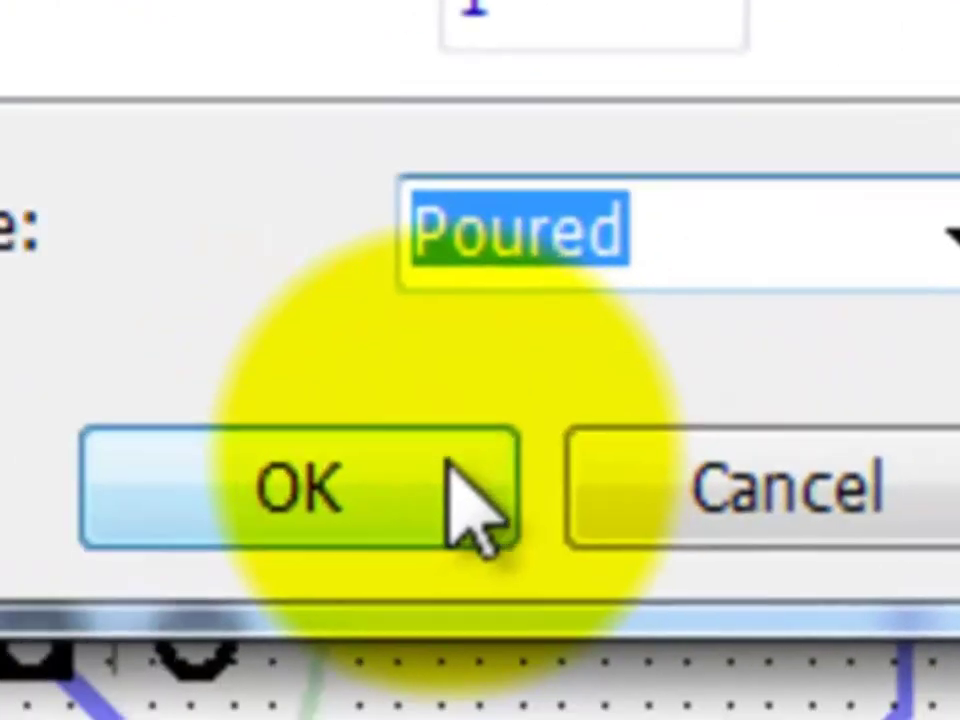
click(452, 464)
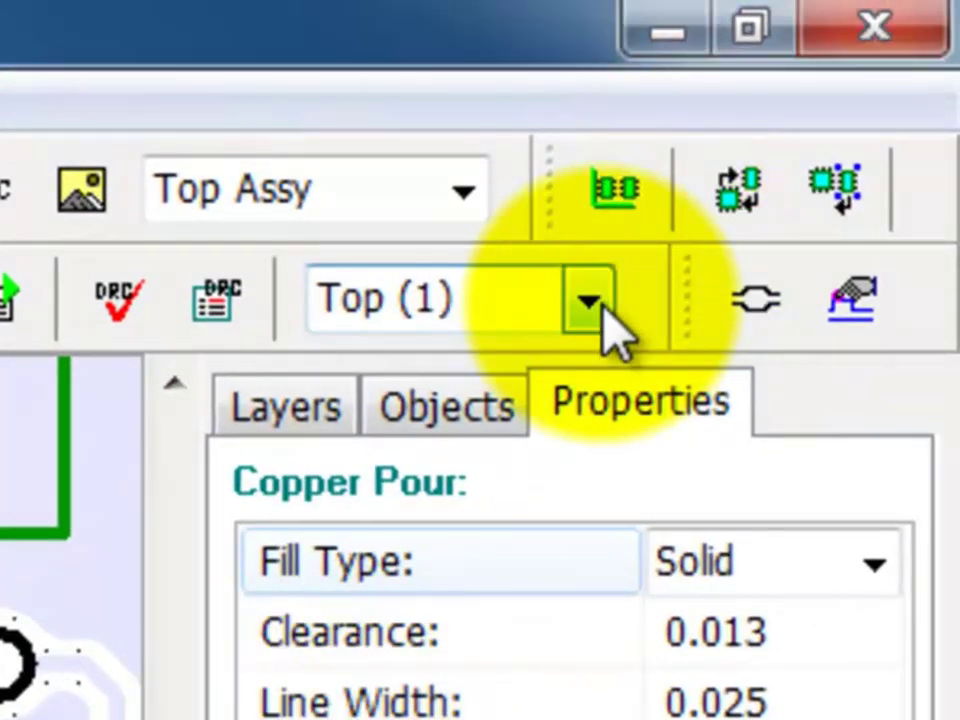
click(590, 303)
click(531, 497)
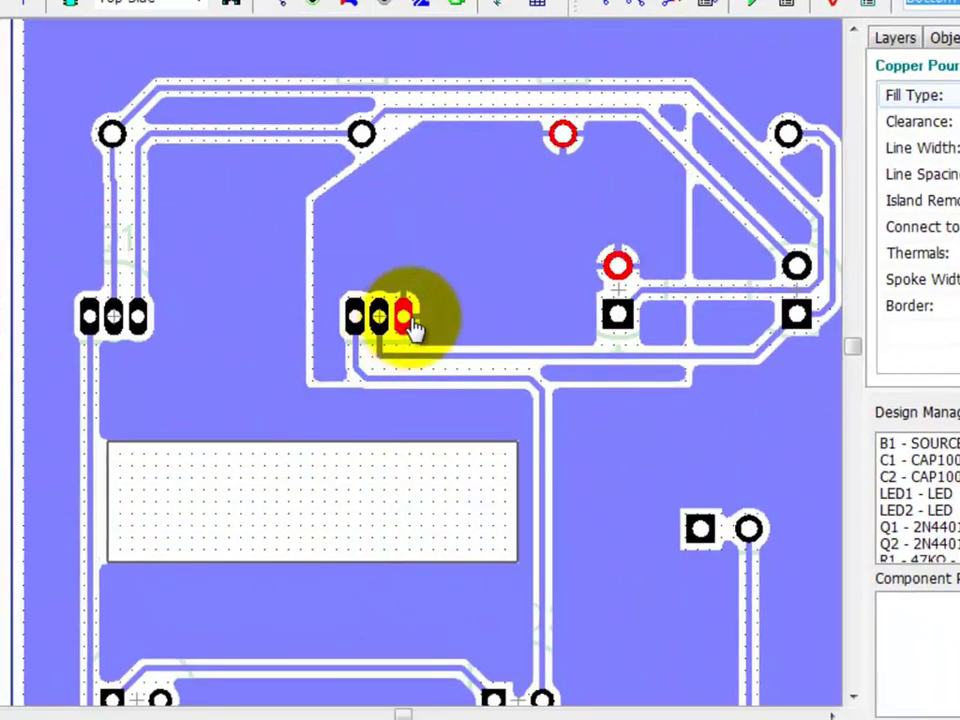
Give Q2's pad 3 custom thermal settings using a 4 spoke 45 connection.
click(410, 319)
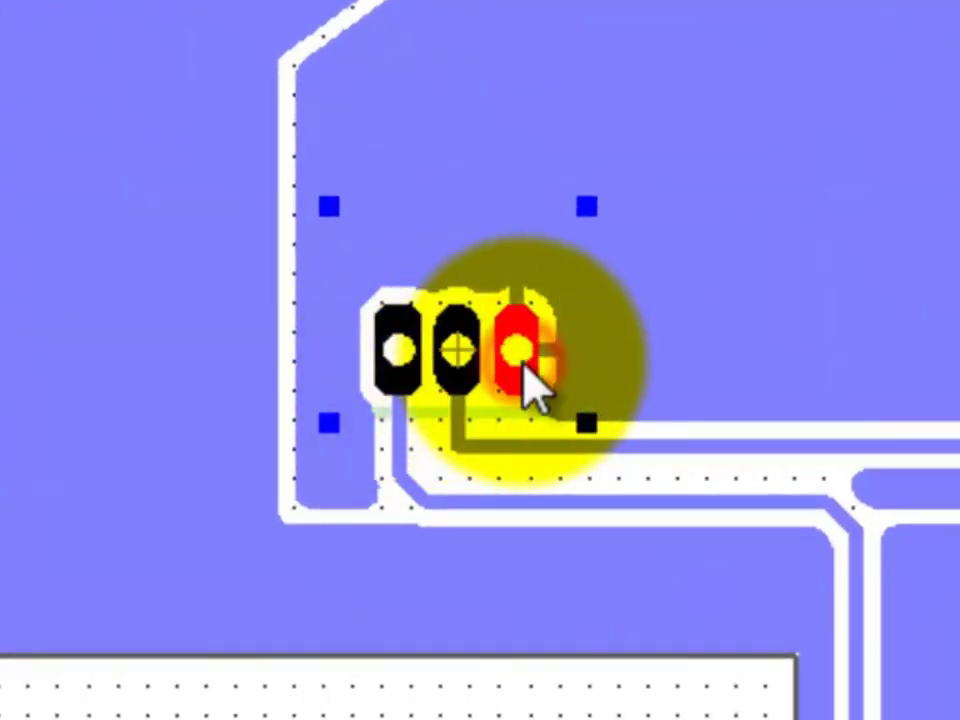
right_click(524, 372)
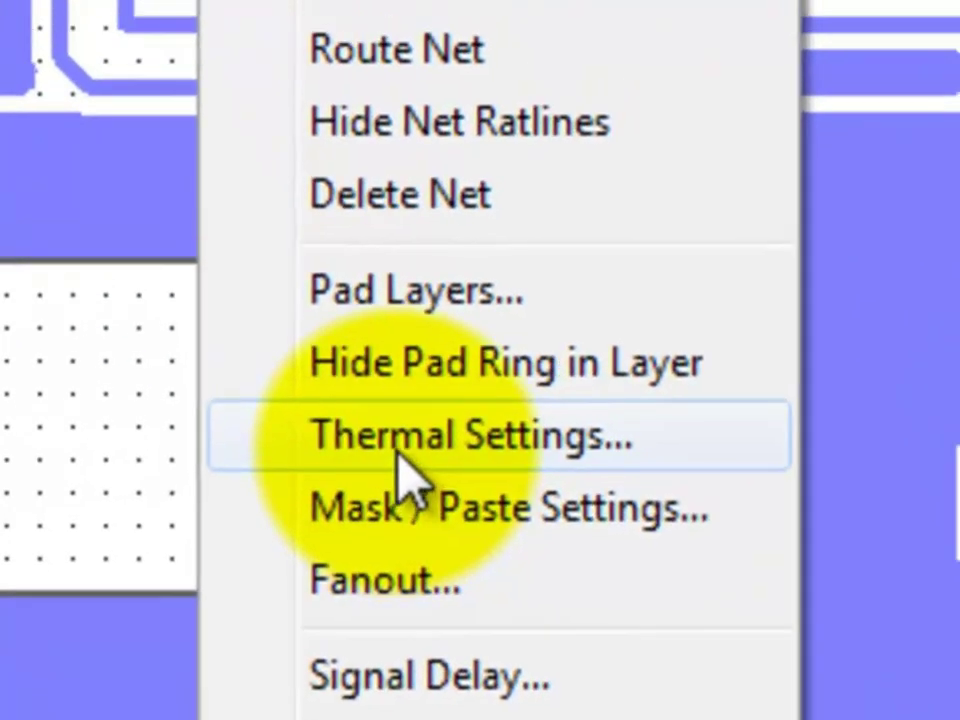
click(404, 425)
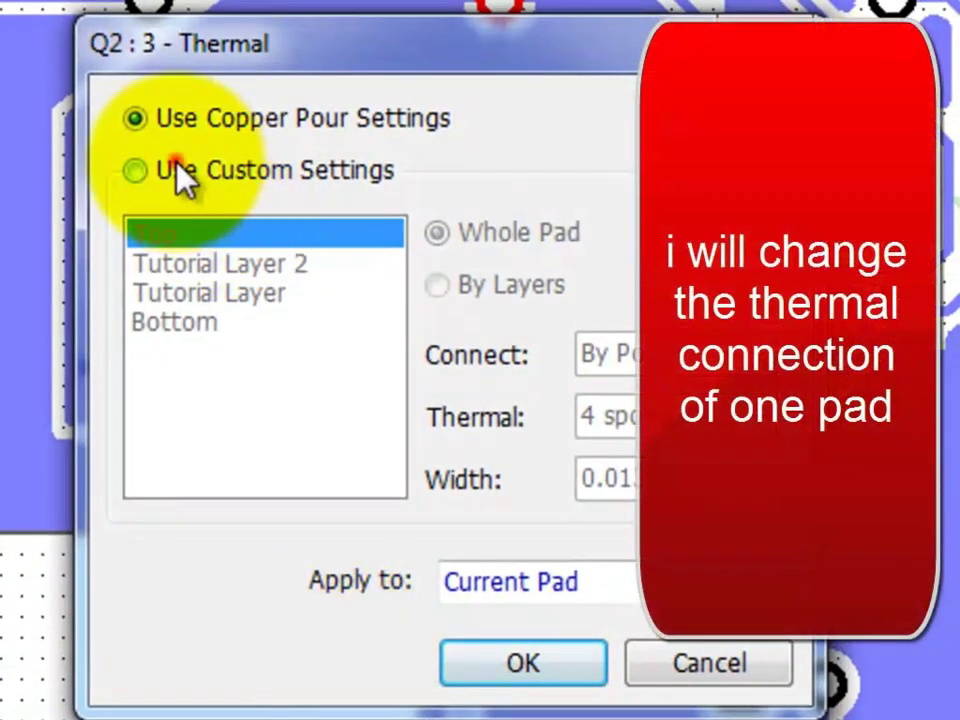
click(180, 172)
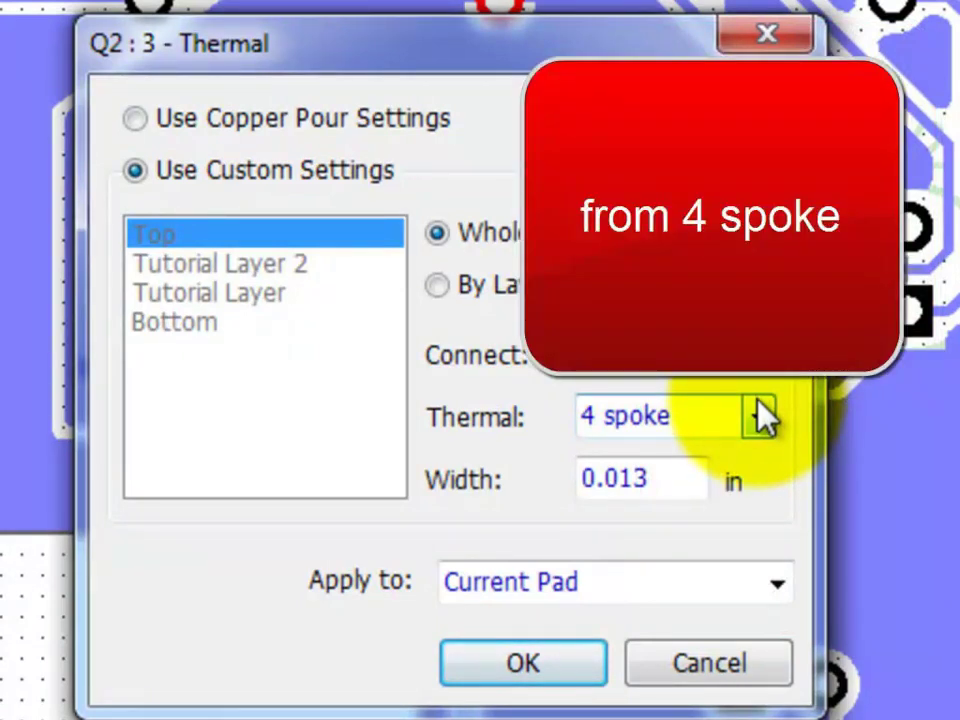
click(760, 416)
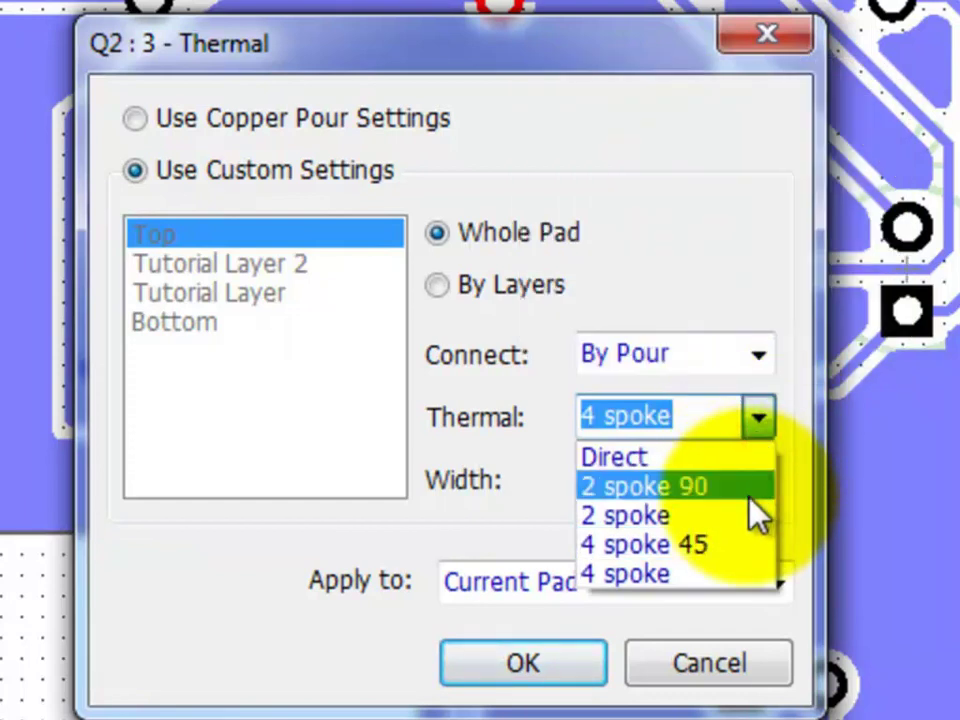
click(722, 545)
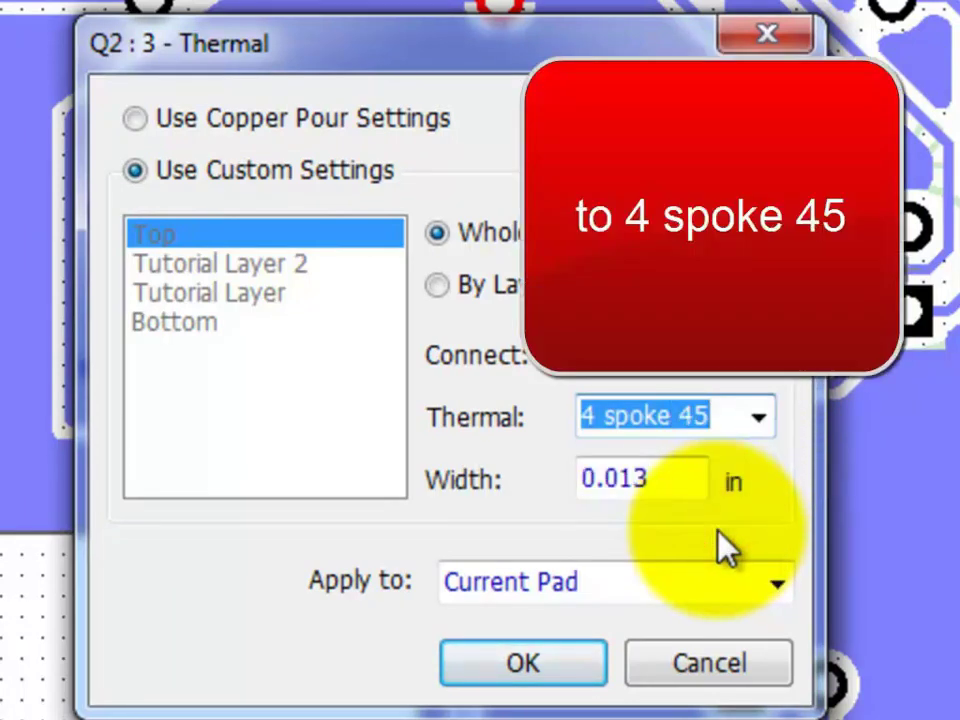
click(533, 665)
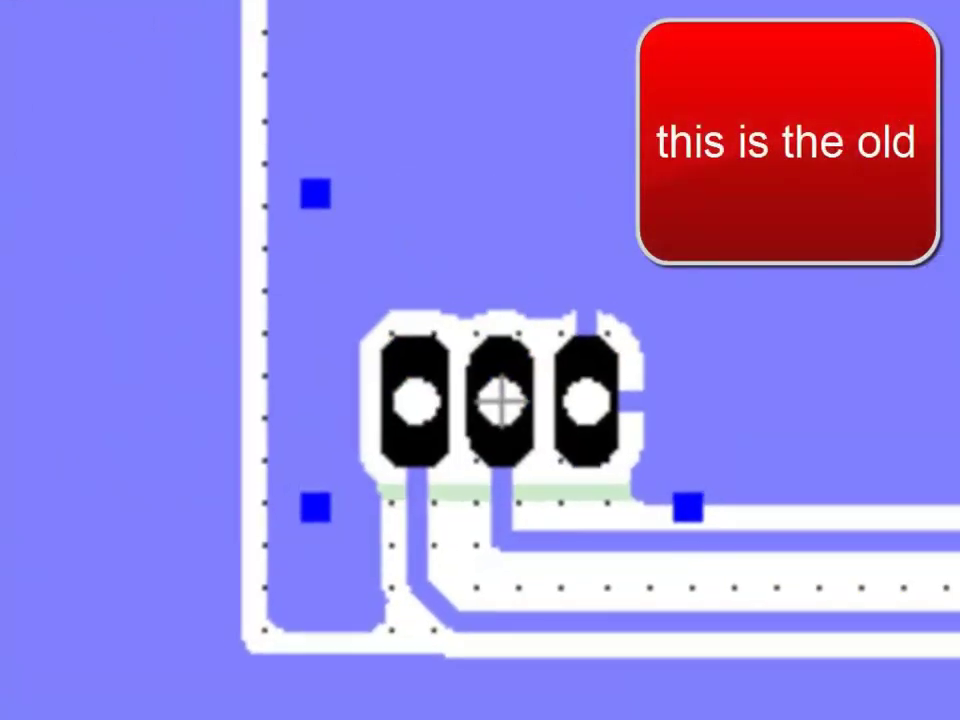
Pour a narrow copper area beside the upper-right pad with internal island removal enabled.
click(207, 8)
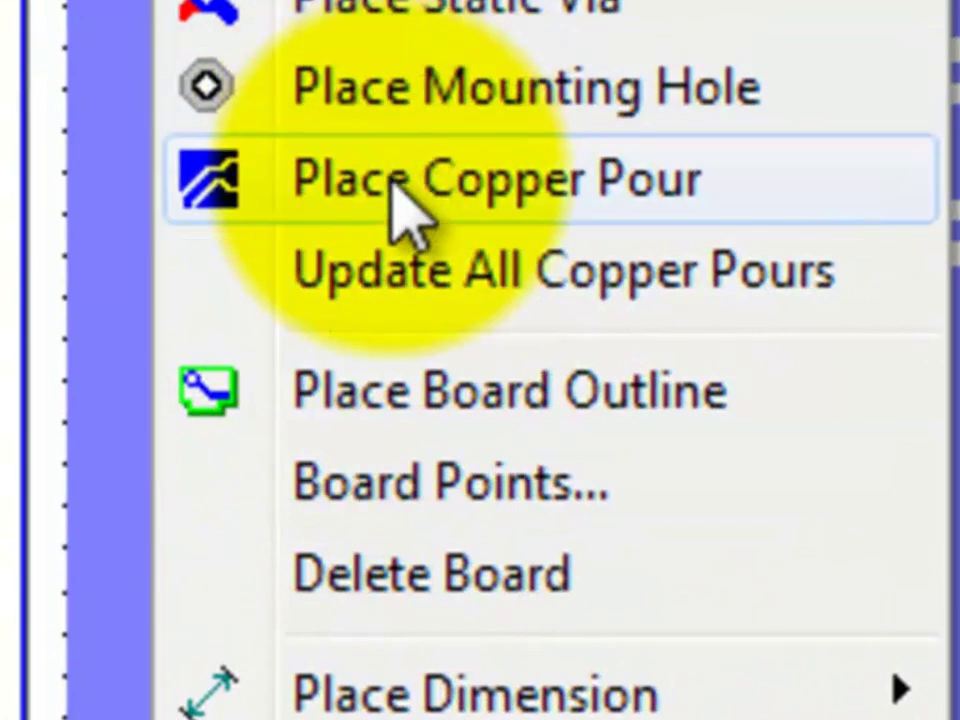
click(407, 268)
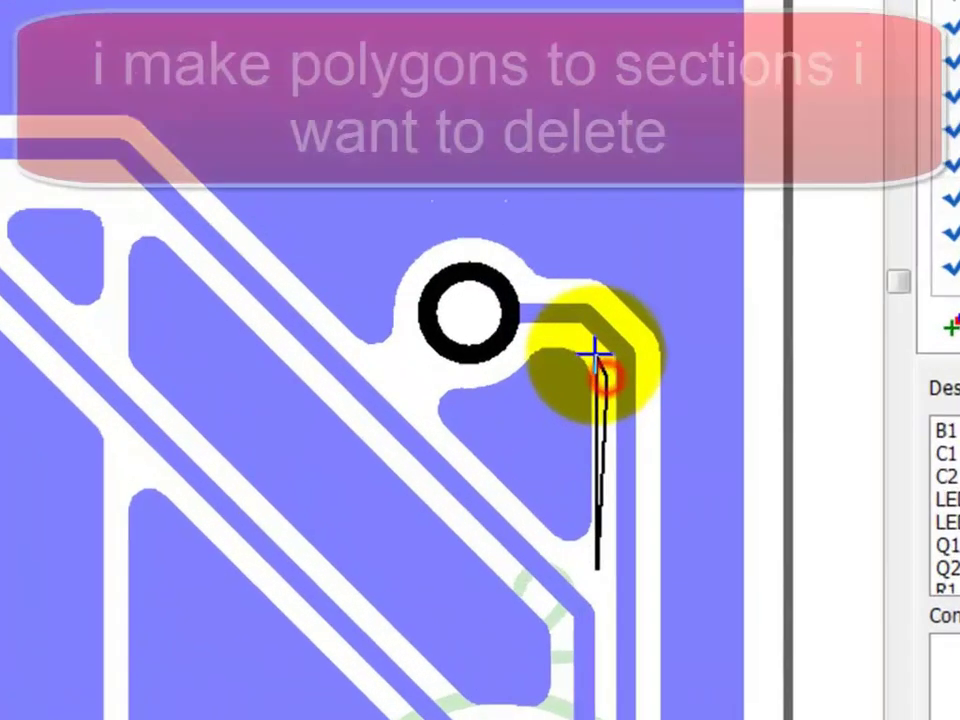
click(560, 407)
click(544, 384)
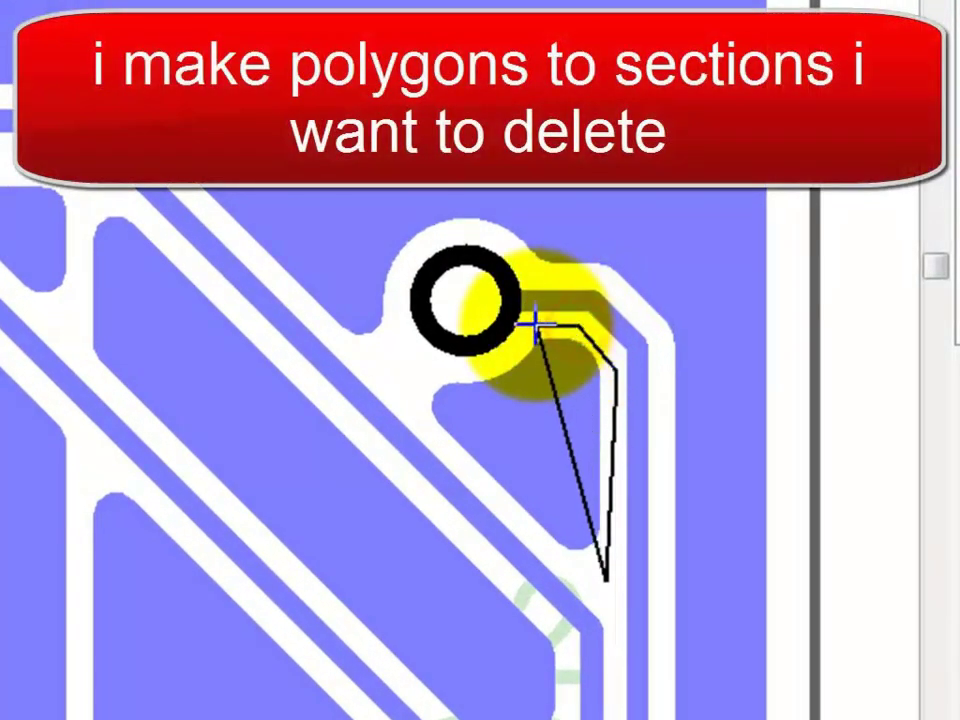
click(500, 357)
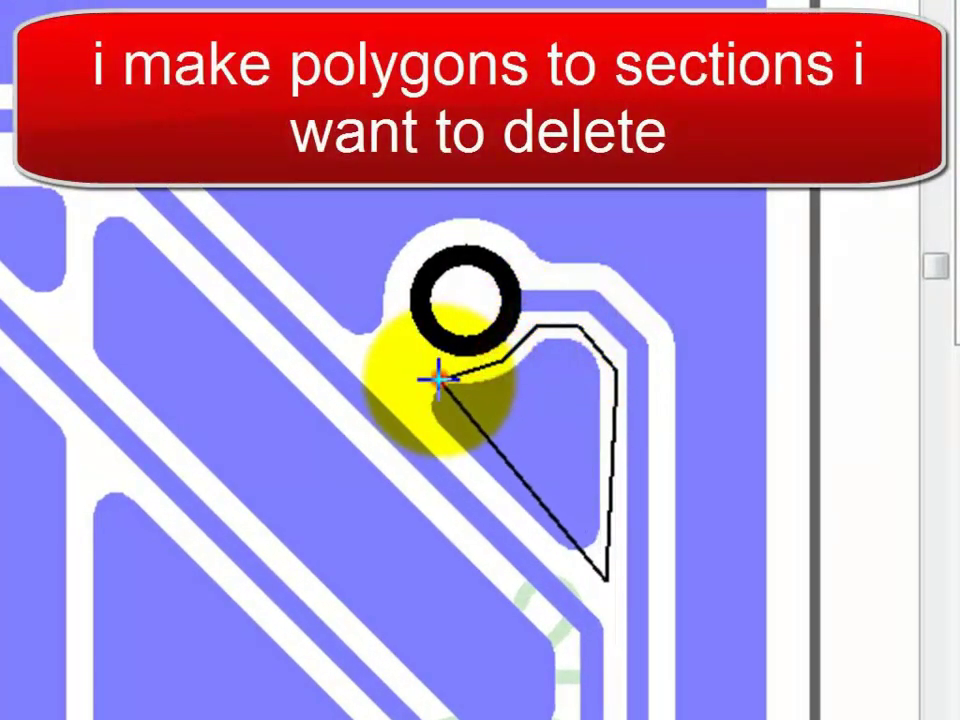
click(438, 380)
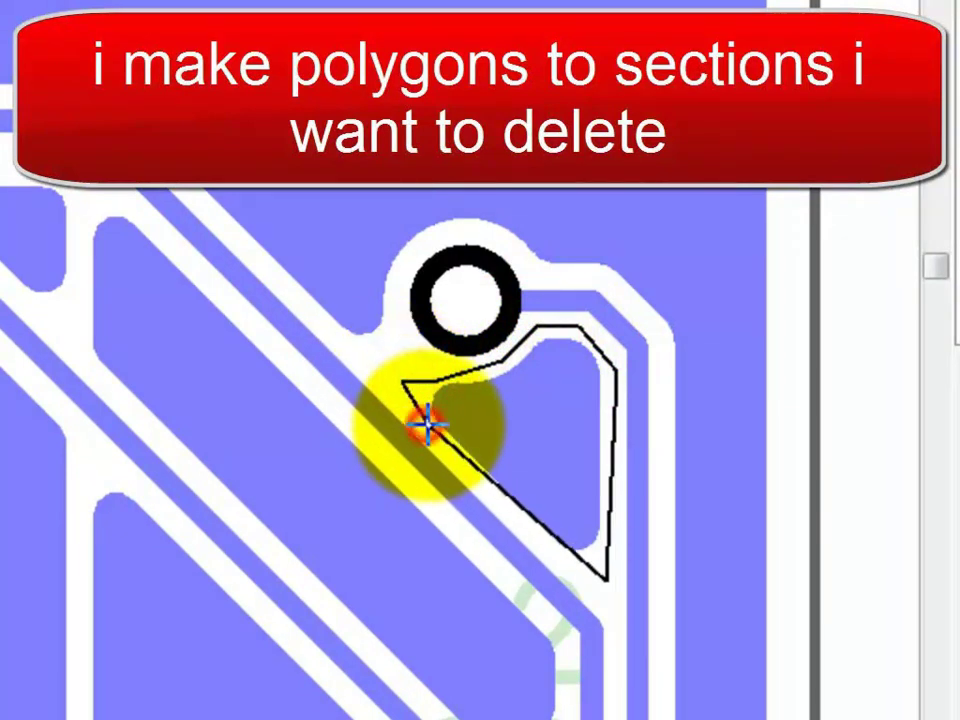
right_click(427, 425)
click(522, 452)
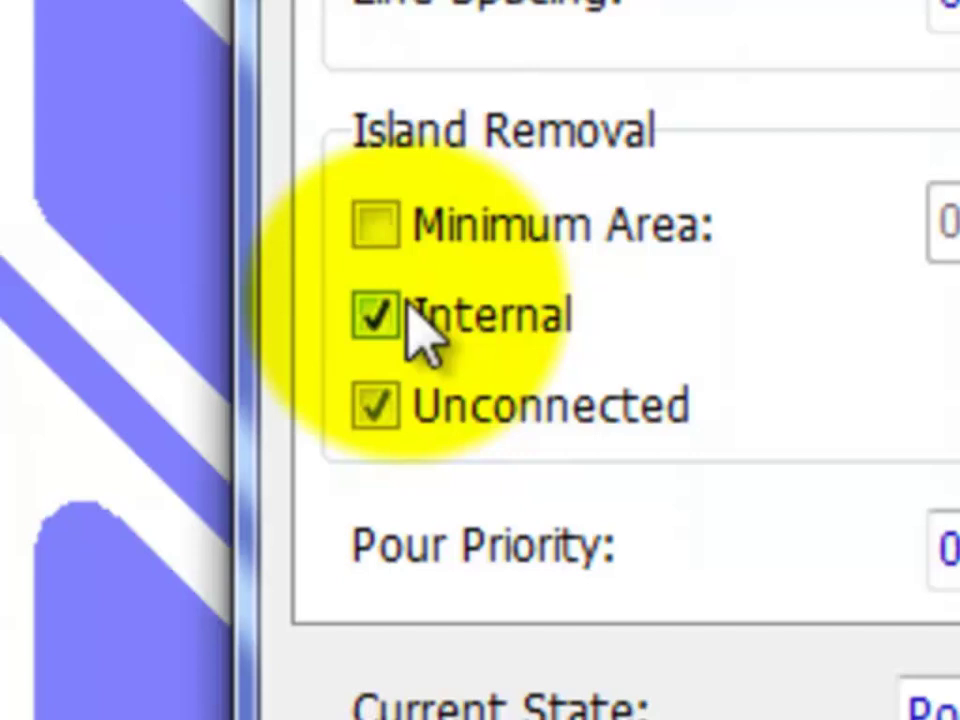
click(285, 418)
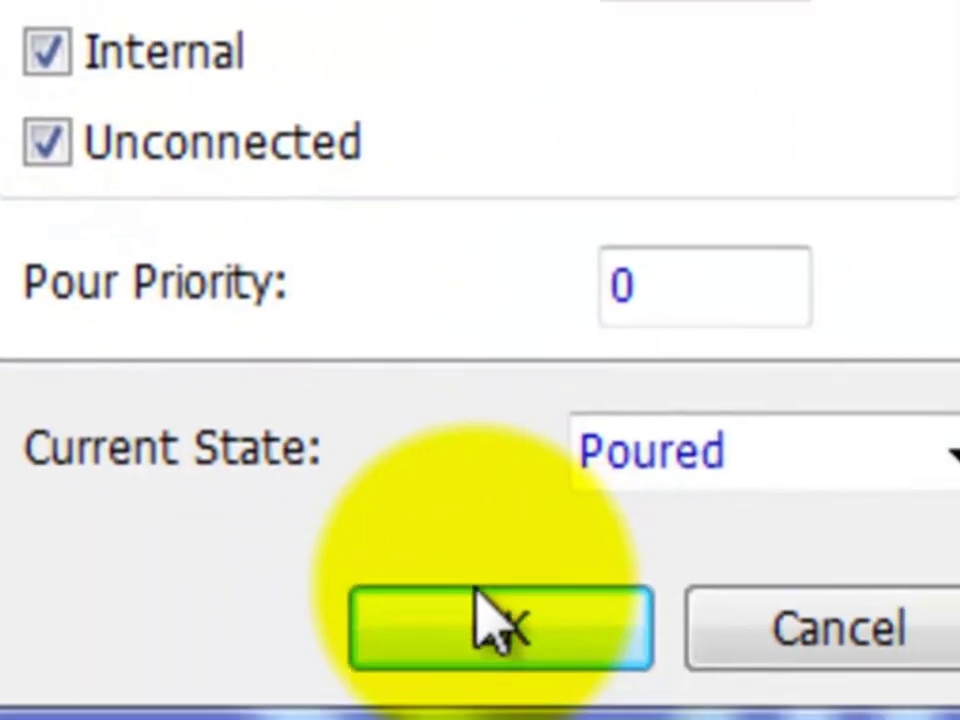
click(510, 605)
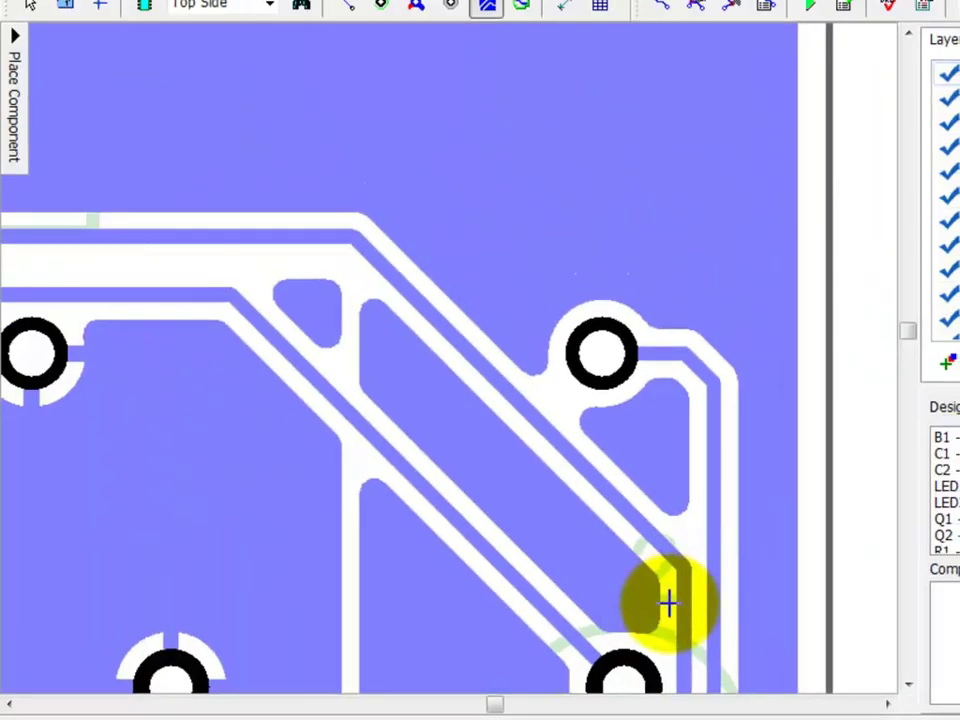
Outline and pour a second copper area around the lower pad and traces.
click(668, 603)
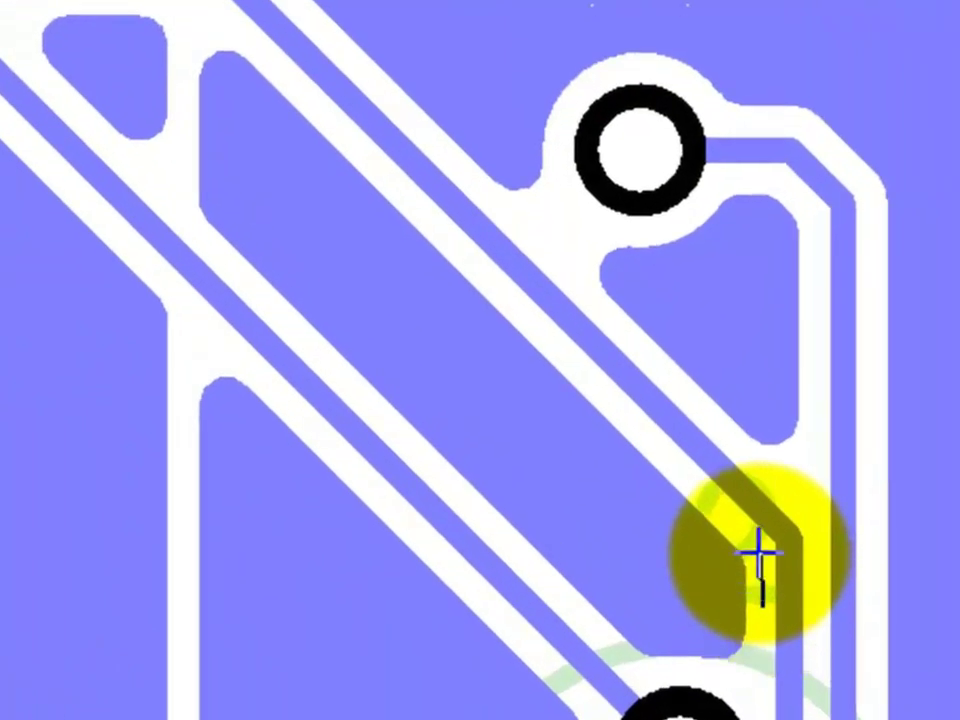
click(758, 545)
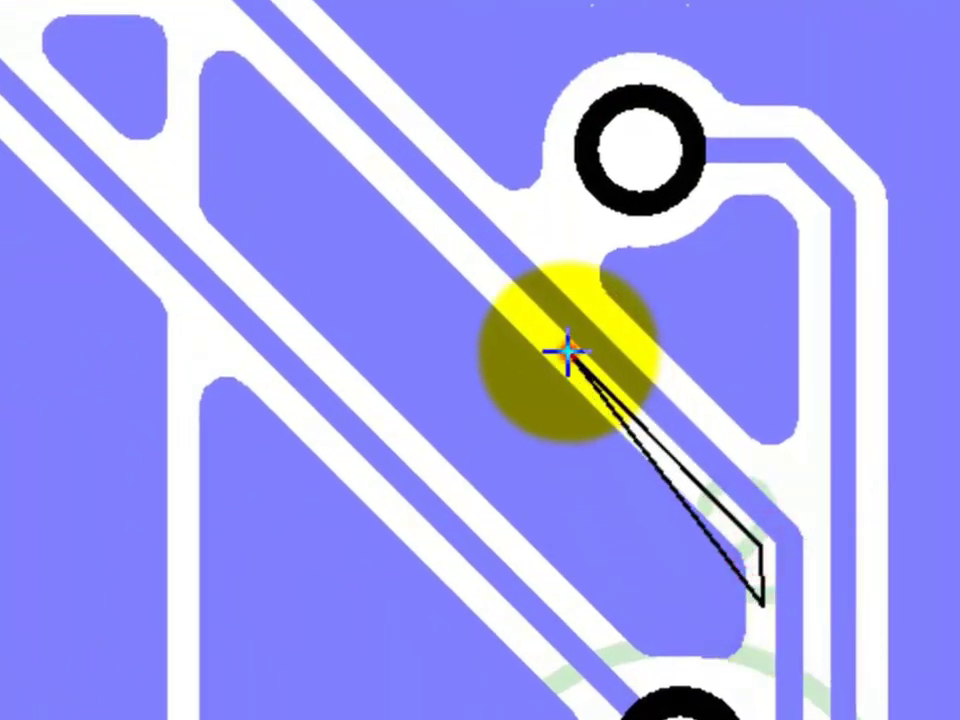
click(567, 350)
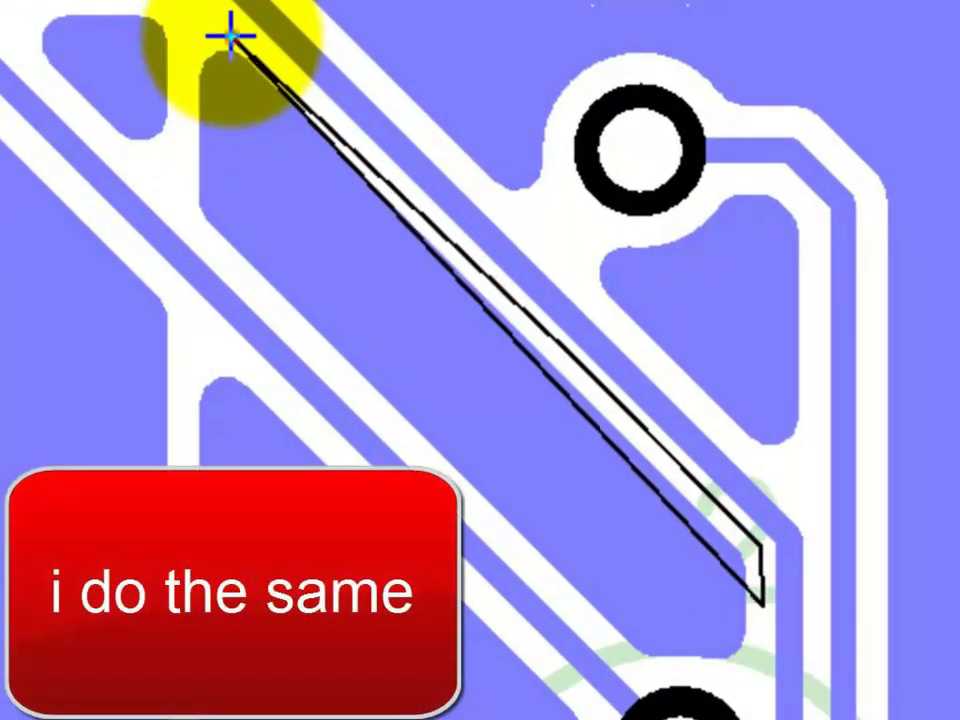
click(200, 33)
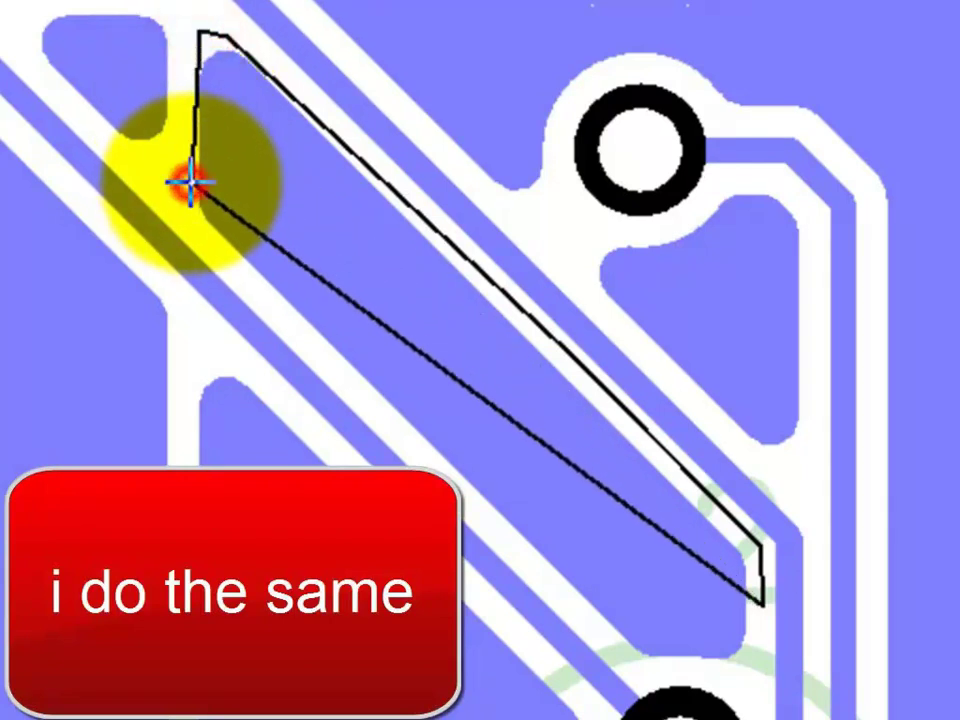
click(184, 212)
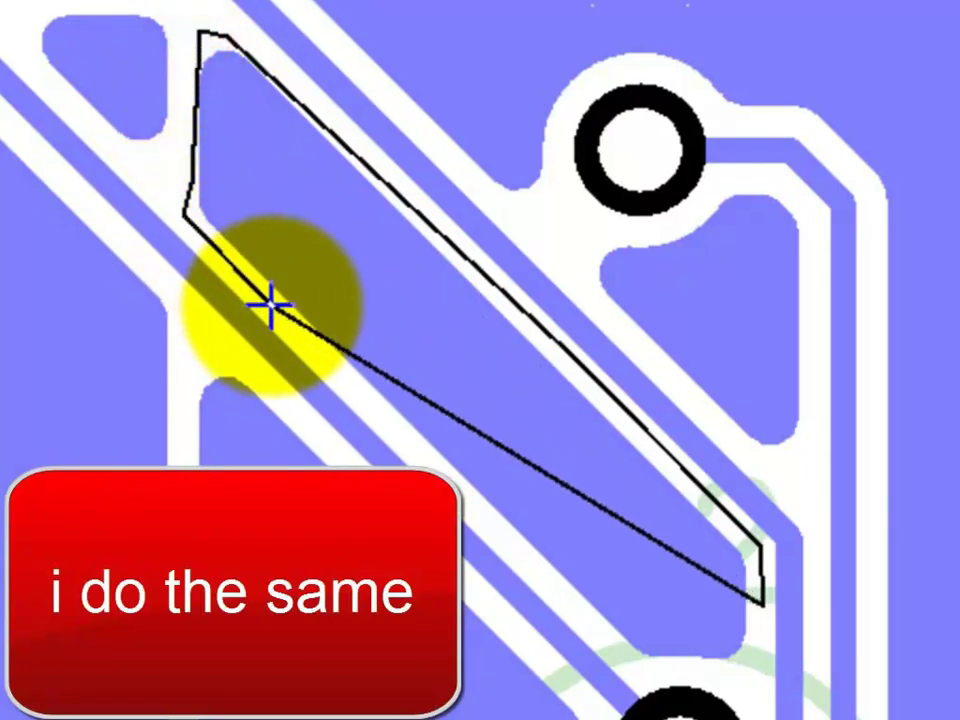
click(270, 305)
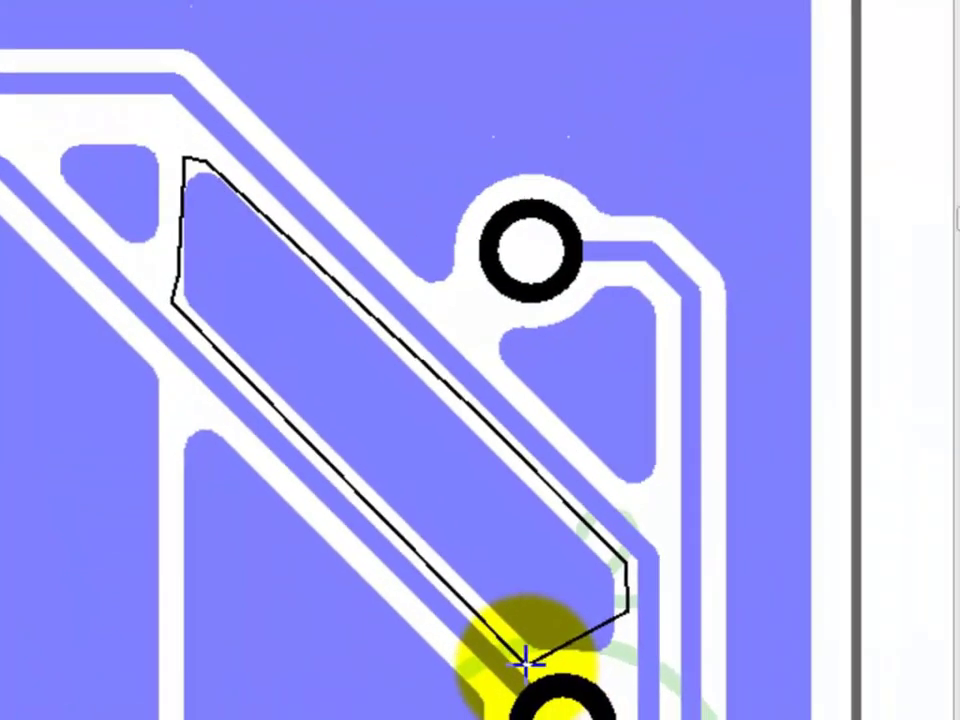
click(525, 660)
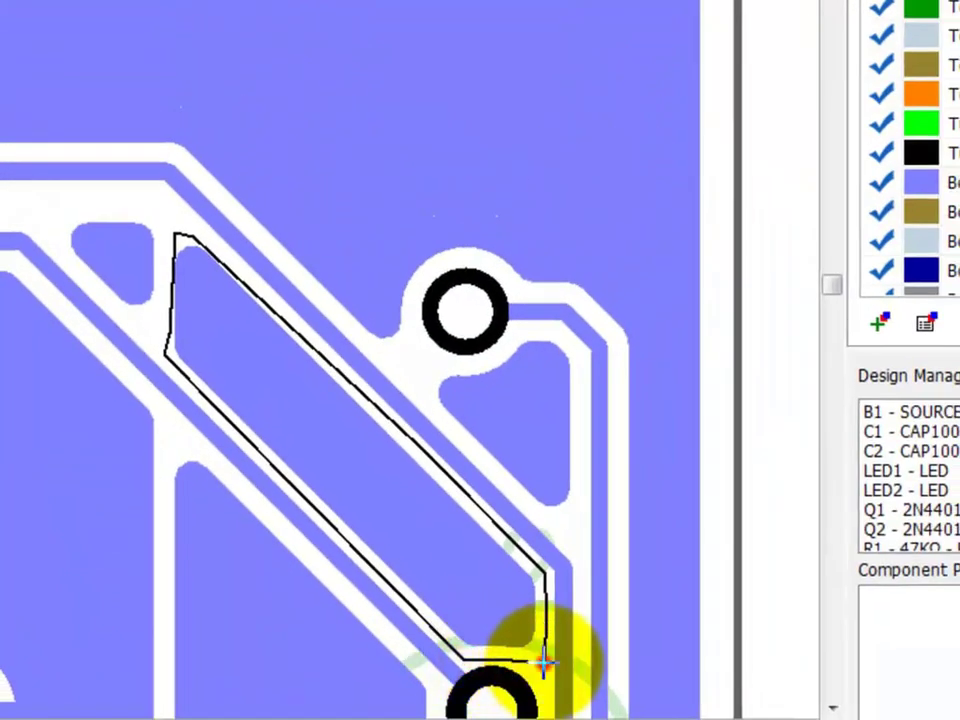
key(Return)
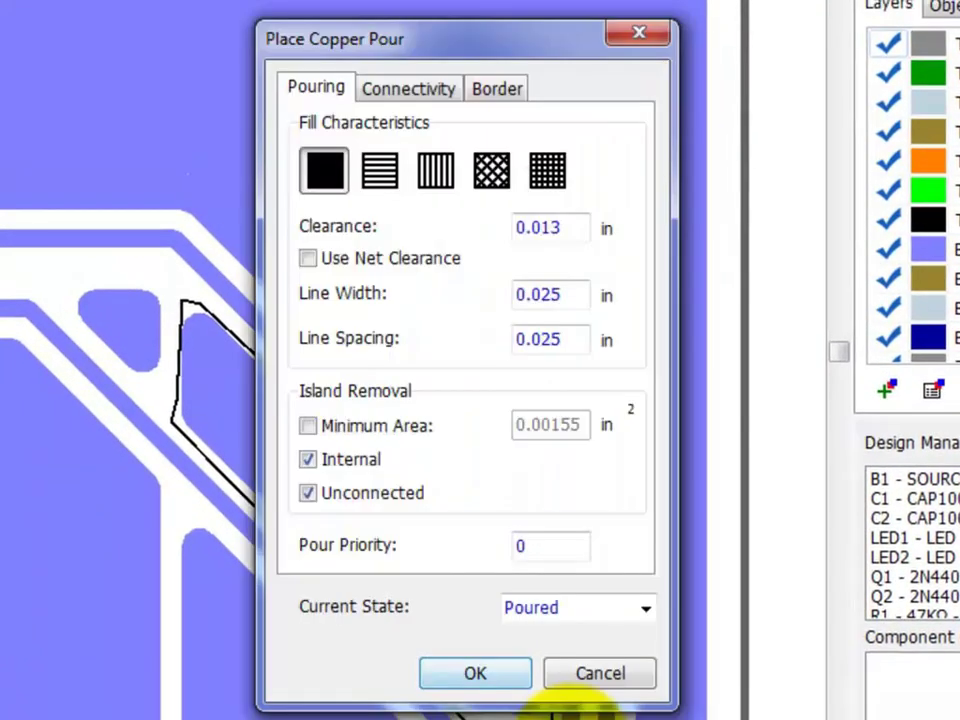
click(503, 680)
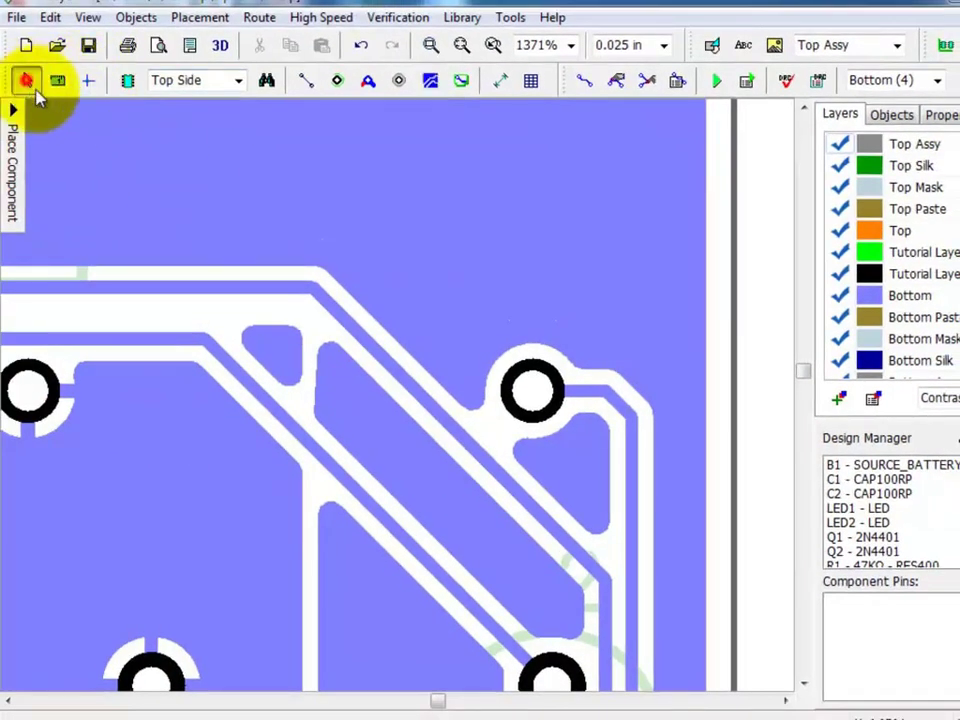
Reshape the diagonal trace segment toward the lower pad.
click(36, 88)
scroll(446, 400, down, 1)
scroll(446, 400, down, 1)
scroll(446, 400, down, 3)
scroll(440, 400, down, 1)
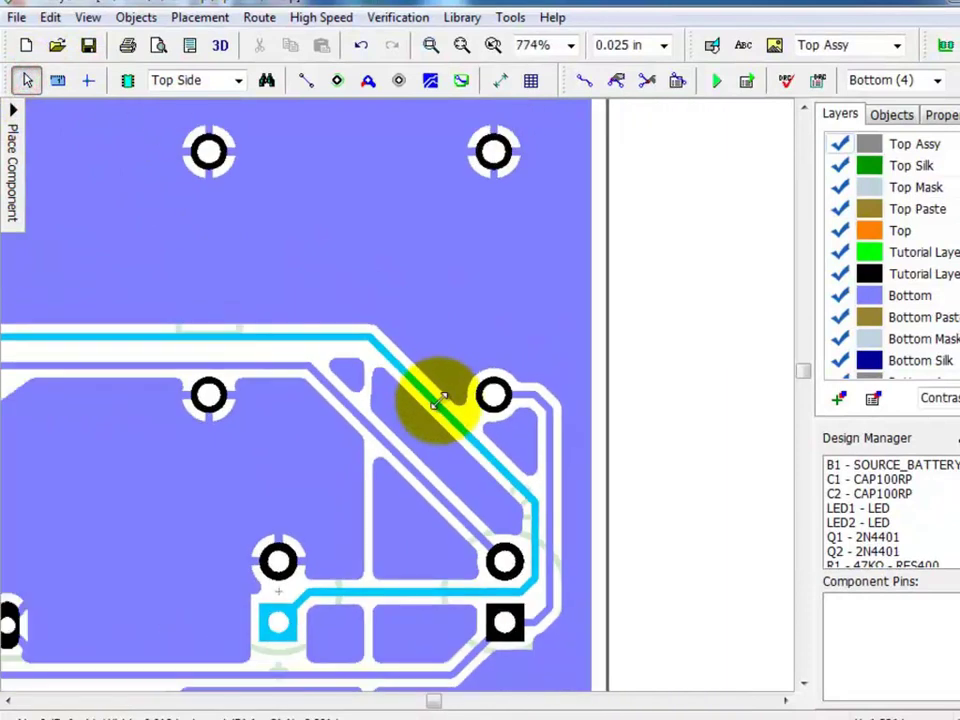
scroll(440, 400, down, 1)
scroll(440, 400, down, 1)
scroll(438, 400, down, 1)
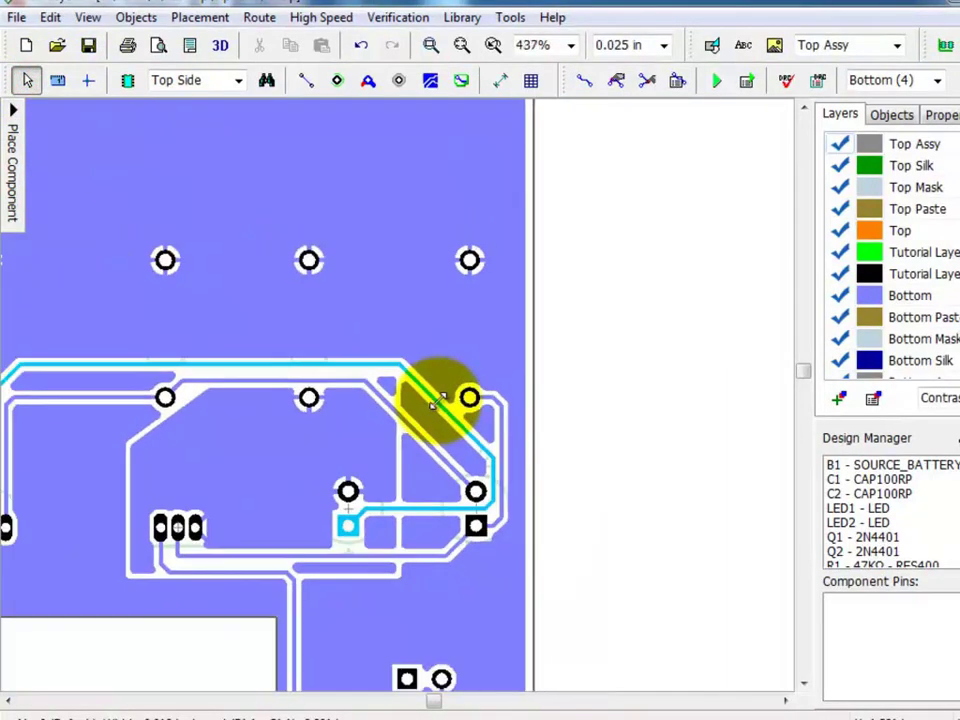
scroll(438, 400, down, 1)
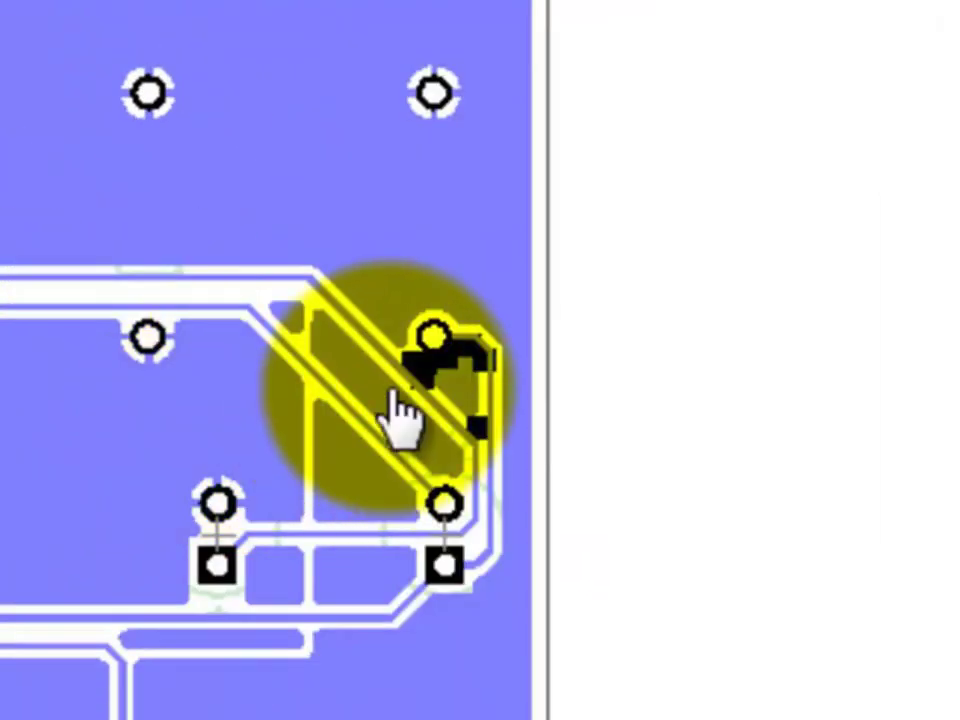
mouse_move(400, 410)
mouse_down()
mouse_move(455, 515)
mouse_move(450, 485)
mouse_move(481, 444)
mouse_up()
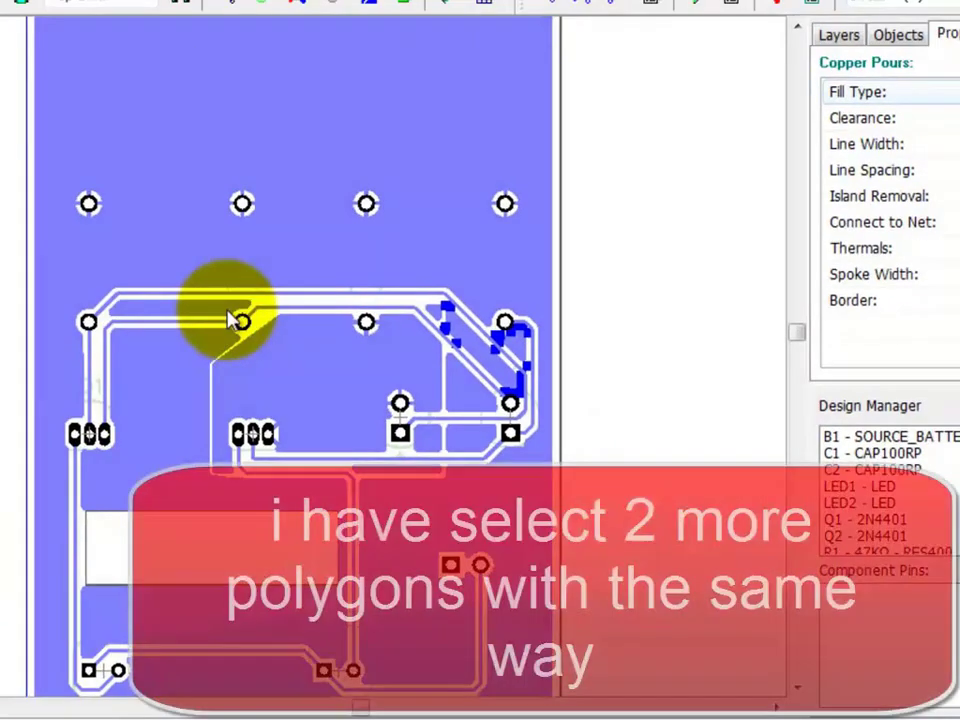
Delete the three small leftover pour polygons and the remaining pour outline near the top trace.
click(238, 320)
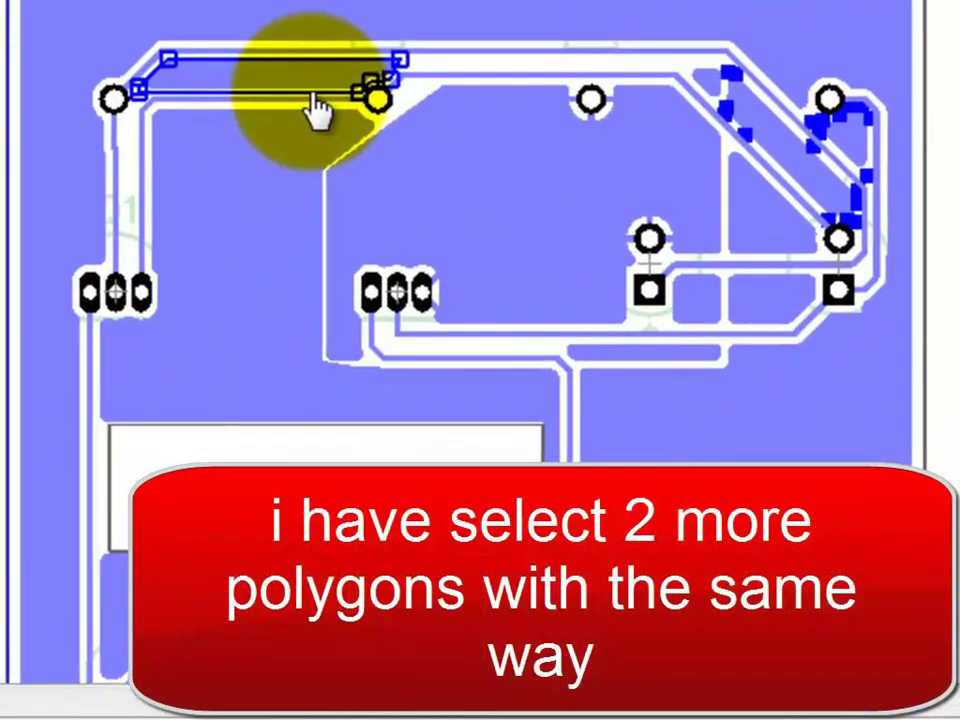
click(313, 105)
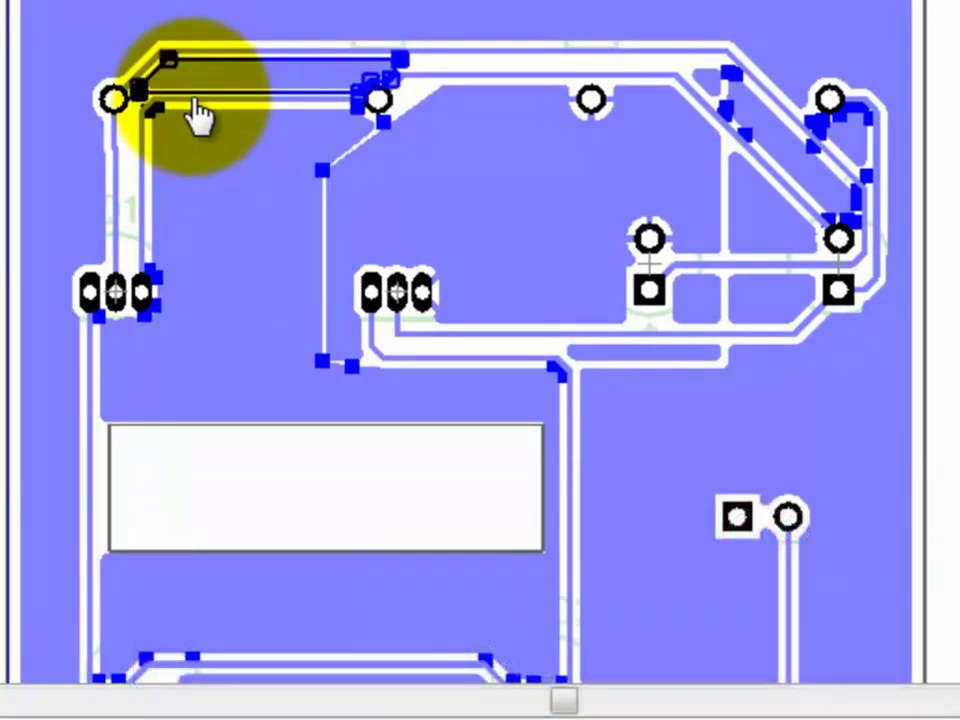
shift+click(203, 120)
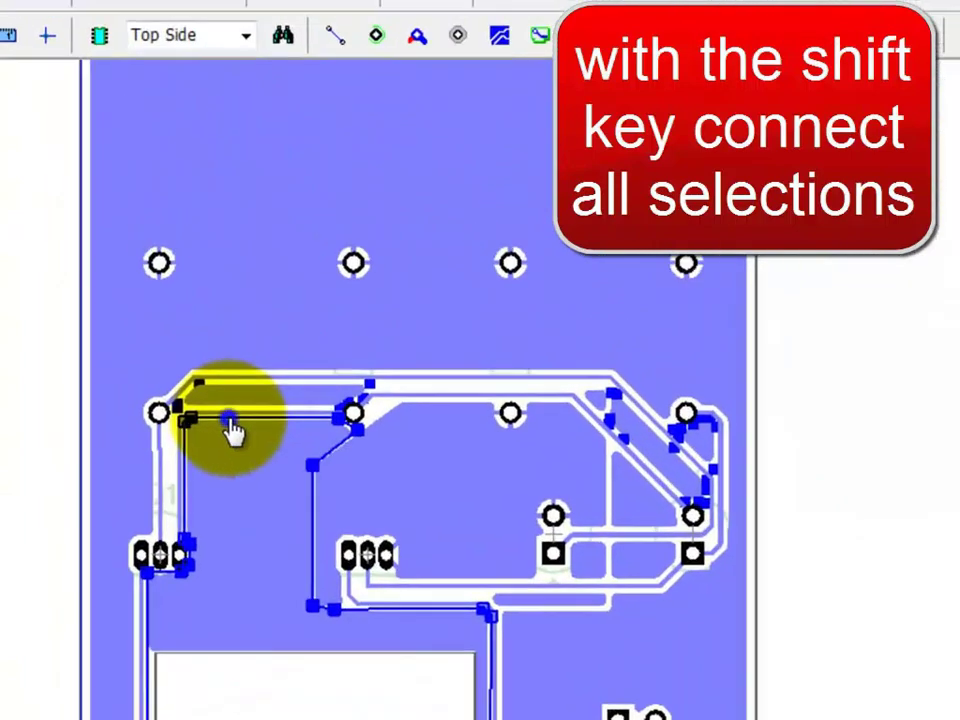
right_click(232, 430)
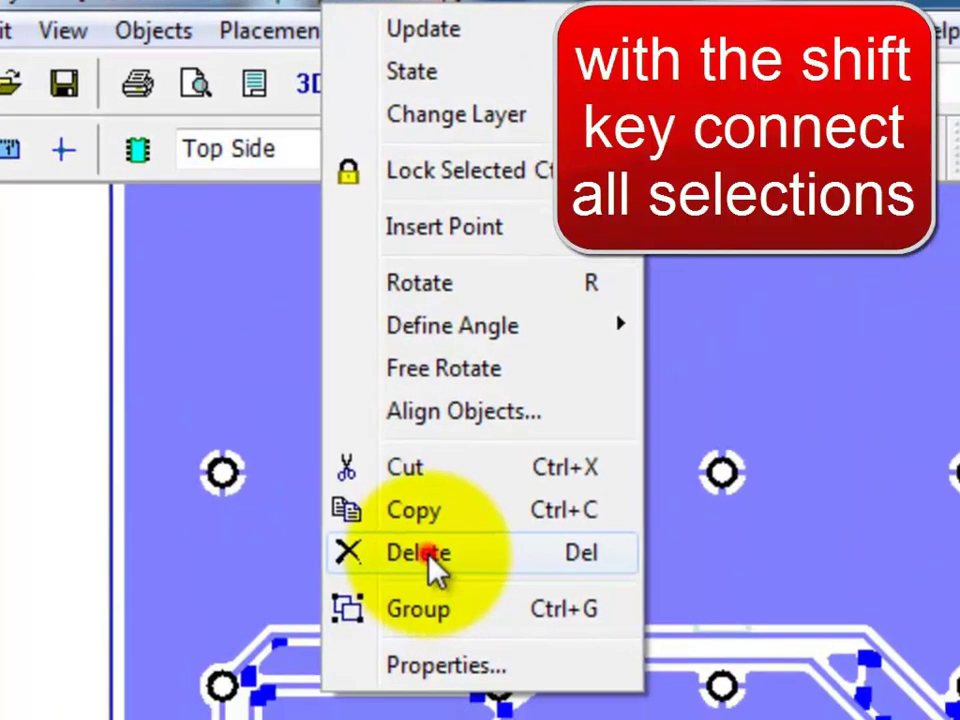
click(304, 328)
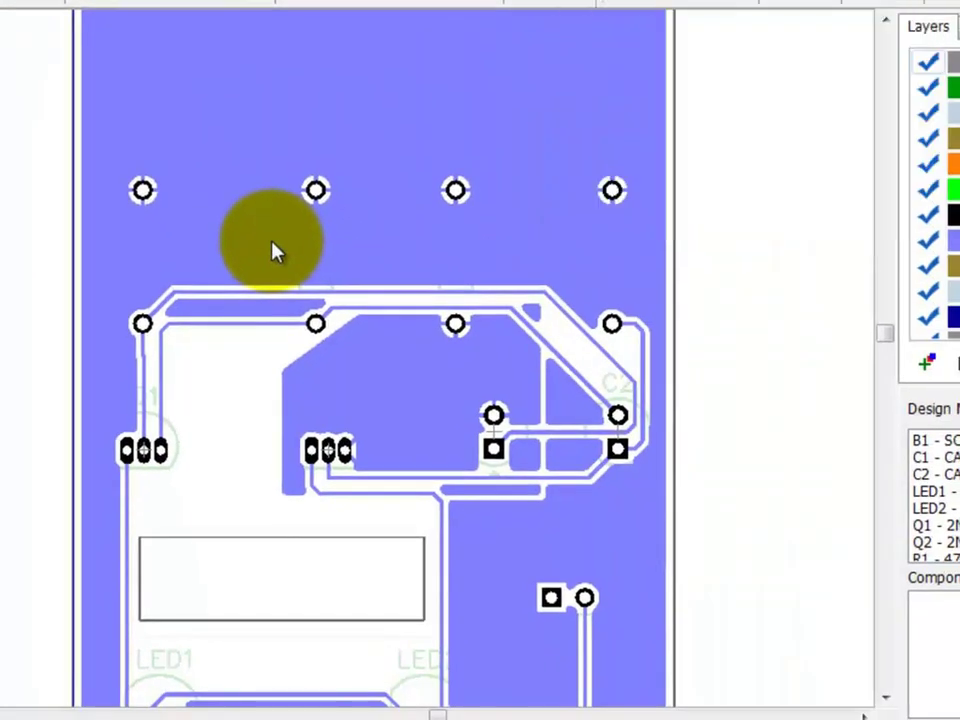
drag(256, 296, 258, 312)
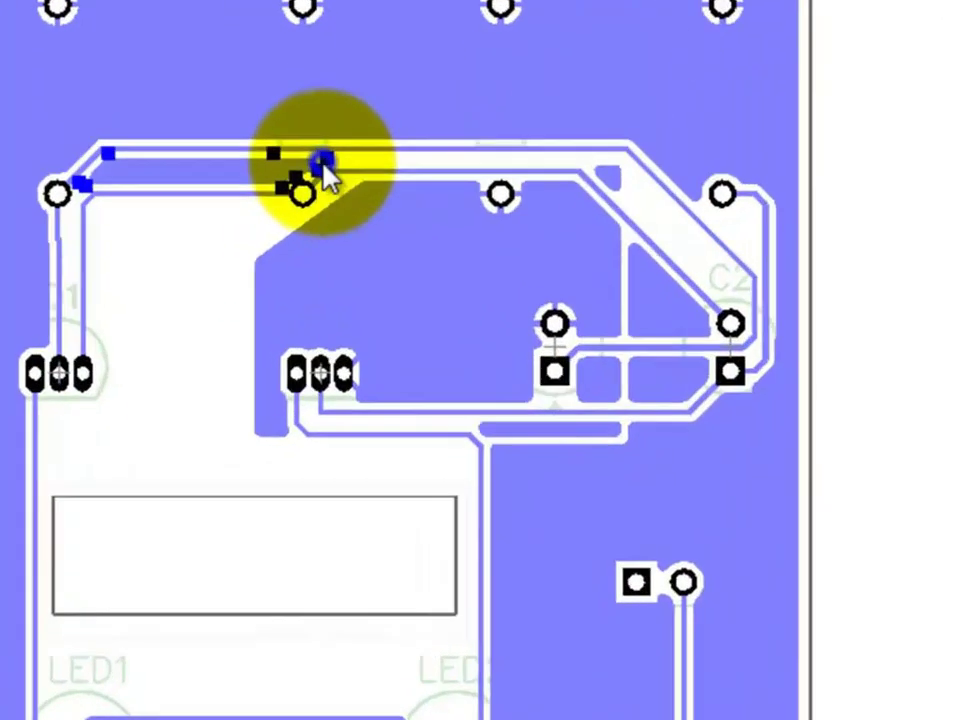
right_click(331, 302)
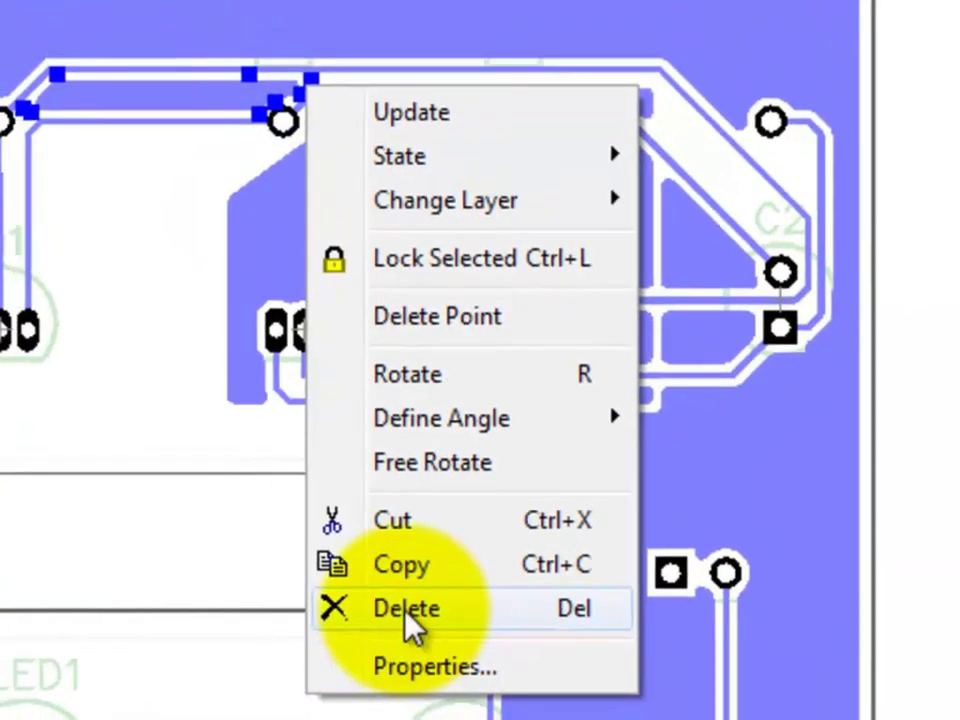
click(410, 612)
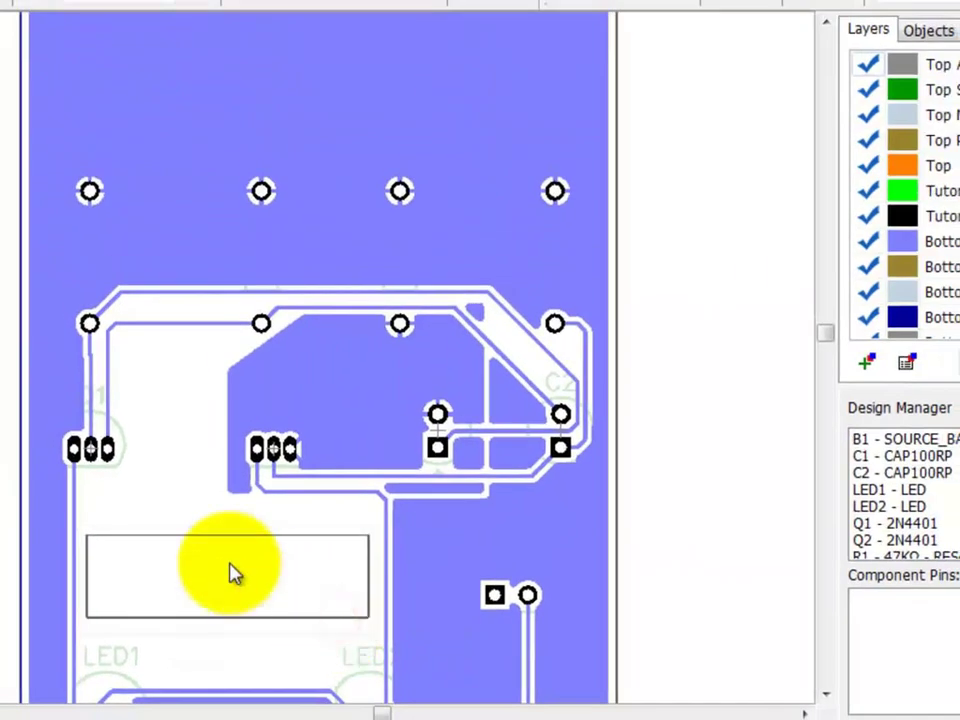
Pour a small three-corner copper polygon in the gap beside the diagonal trace near the lower pad.
scroll(258, 560, down, 1)
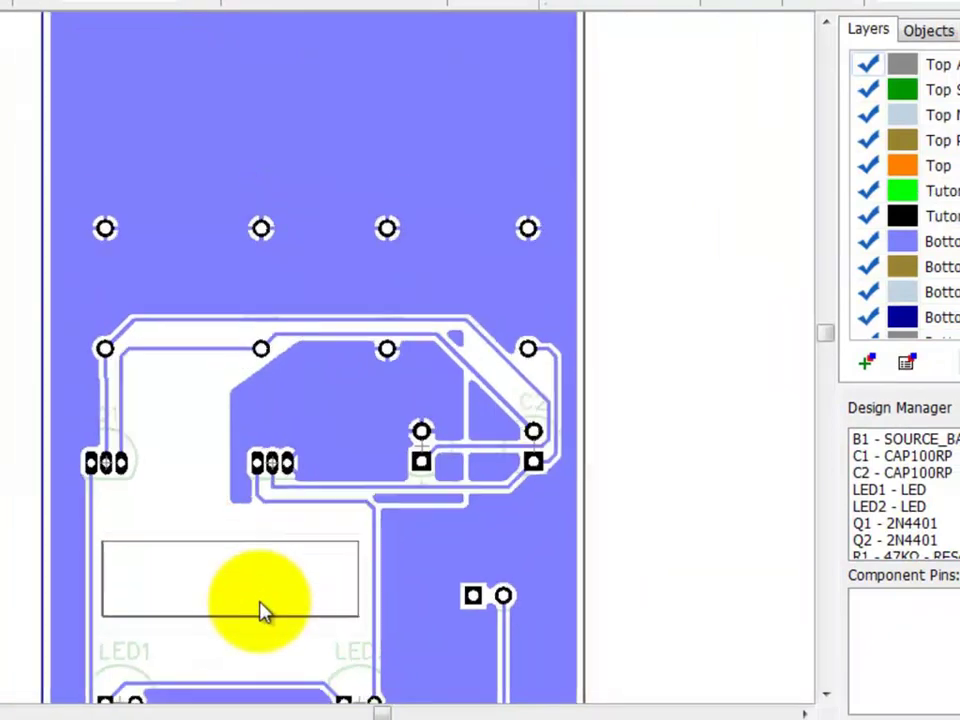
scroll(261, 580, down, 1)
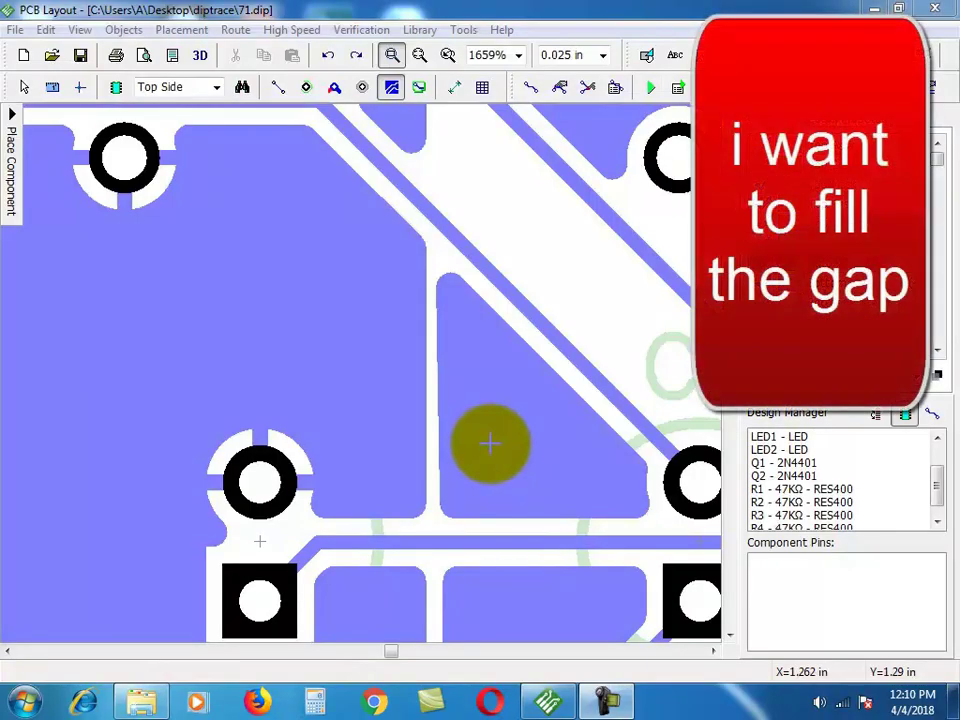
click(419, 56)
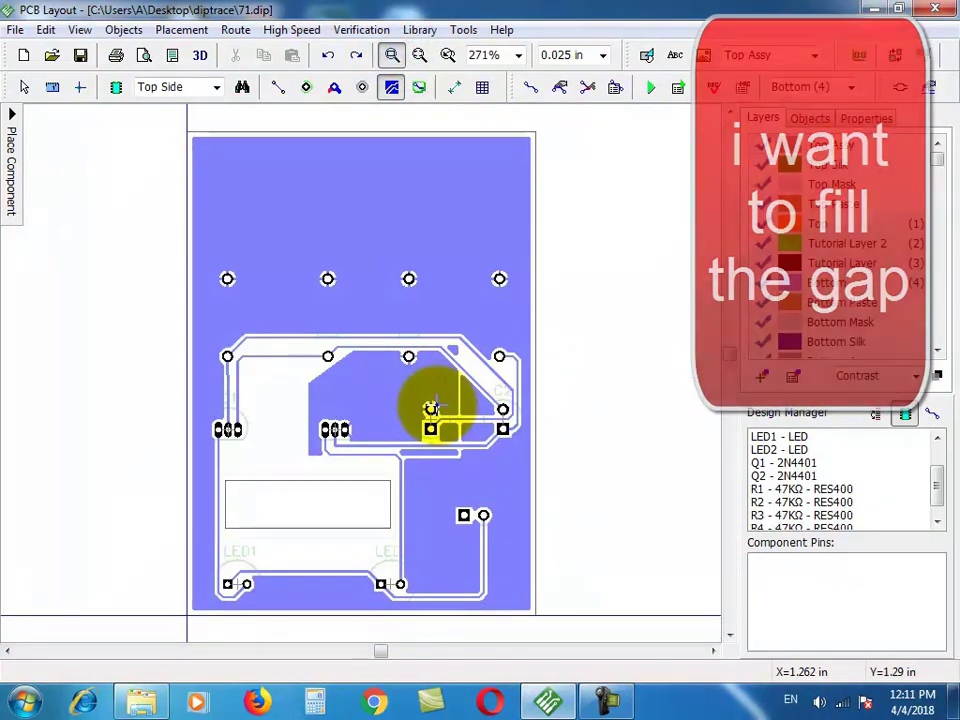
scroll(430, 410, up, 1)
scroll(430, 410, up, 1)
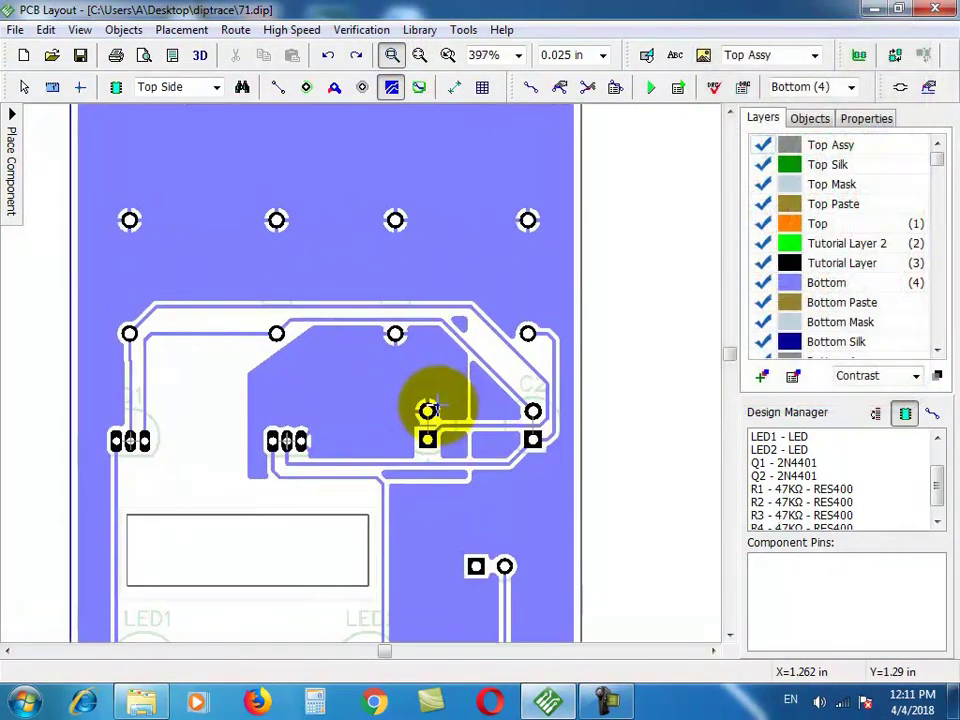
scroll(430, 410, up, 1)
scroll(430, 410, up, 1)
scroll(432, 408, up, 2)
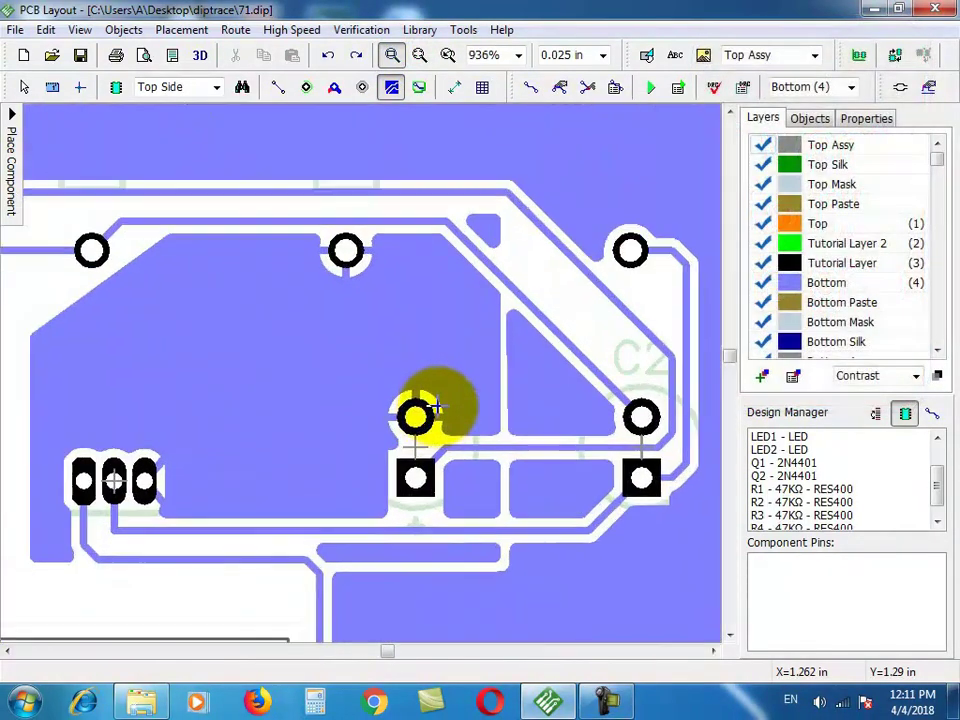
scroll(437, 406, up, 1)
scroll(437, 406, up, 1)
scroll(437, 406, up, 1)
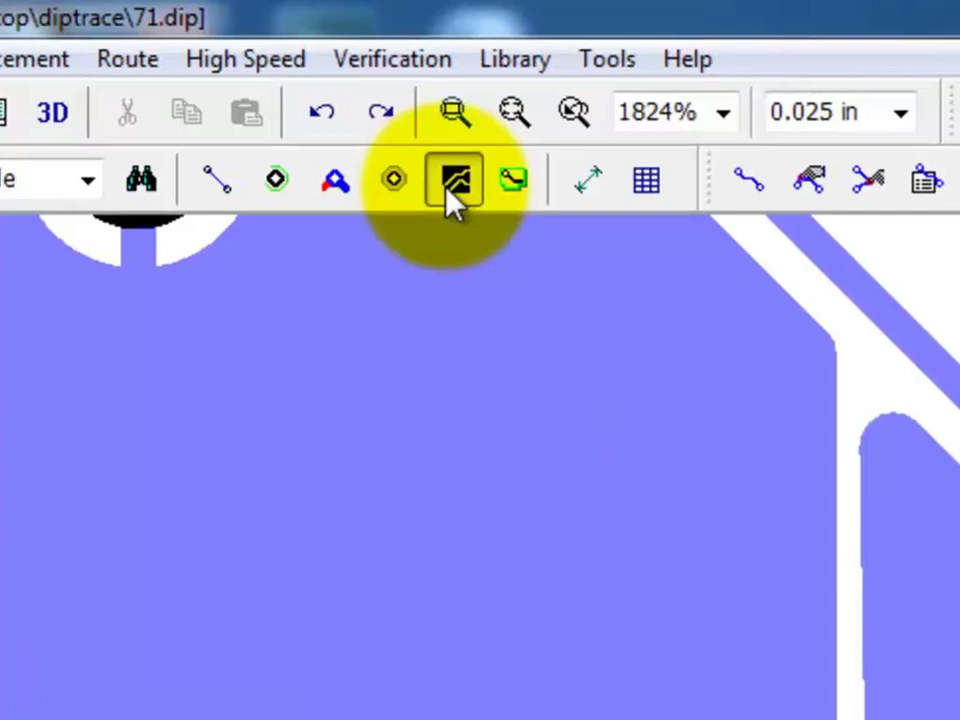
click(452, 182)
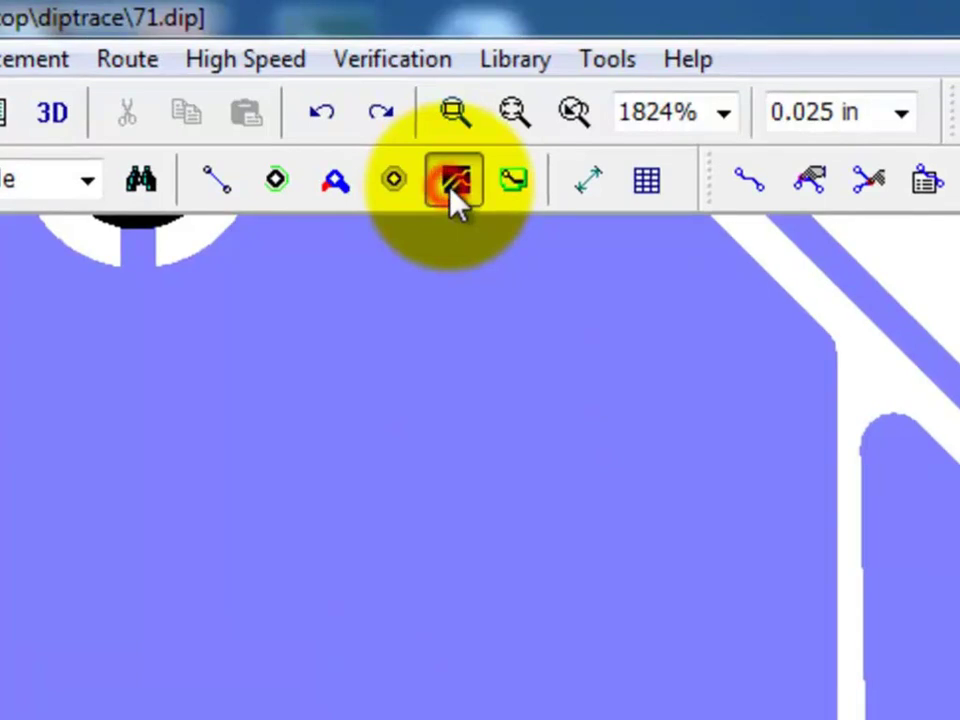
click(815, 324)
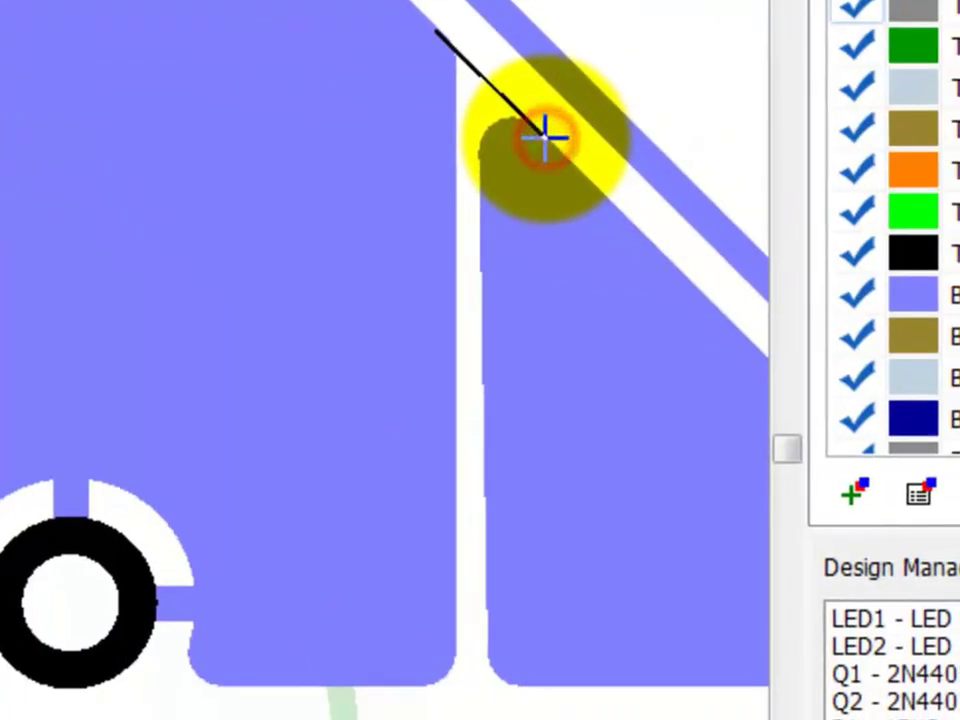
click(545, 137)
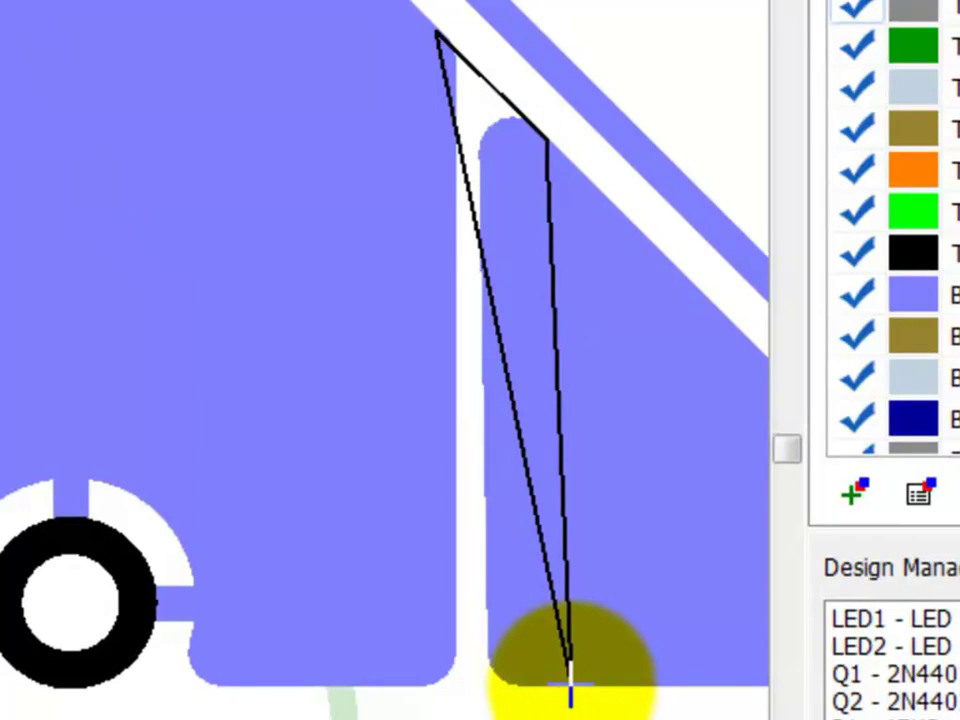
click(570, 686)
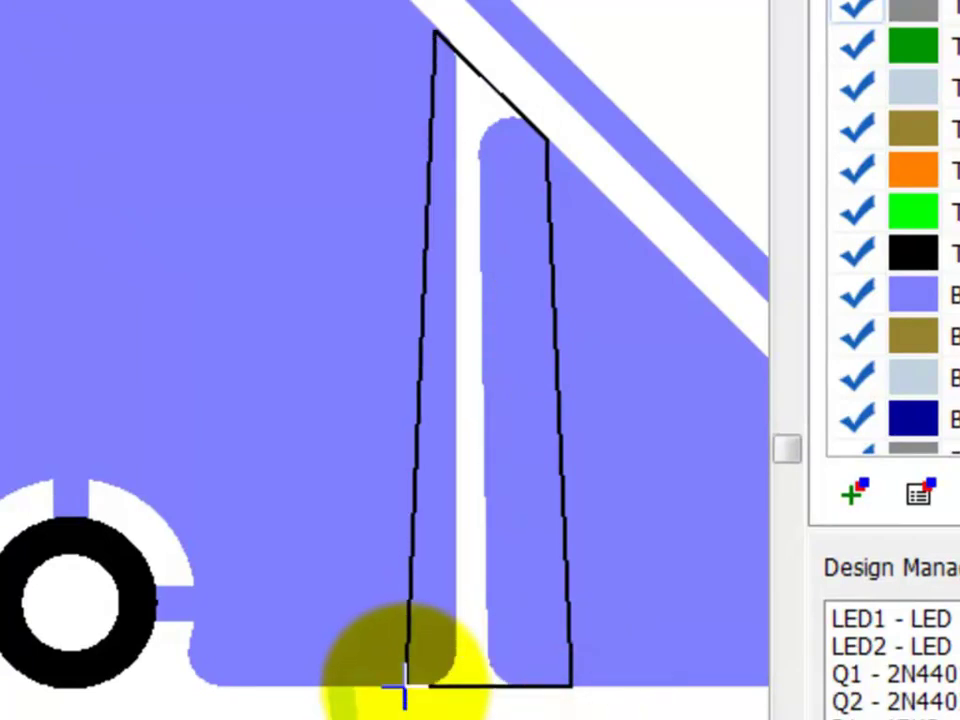
right_click(404, 686)
click(465, 716)
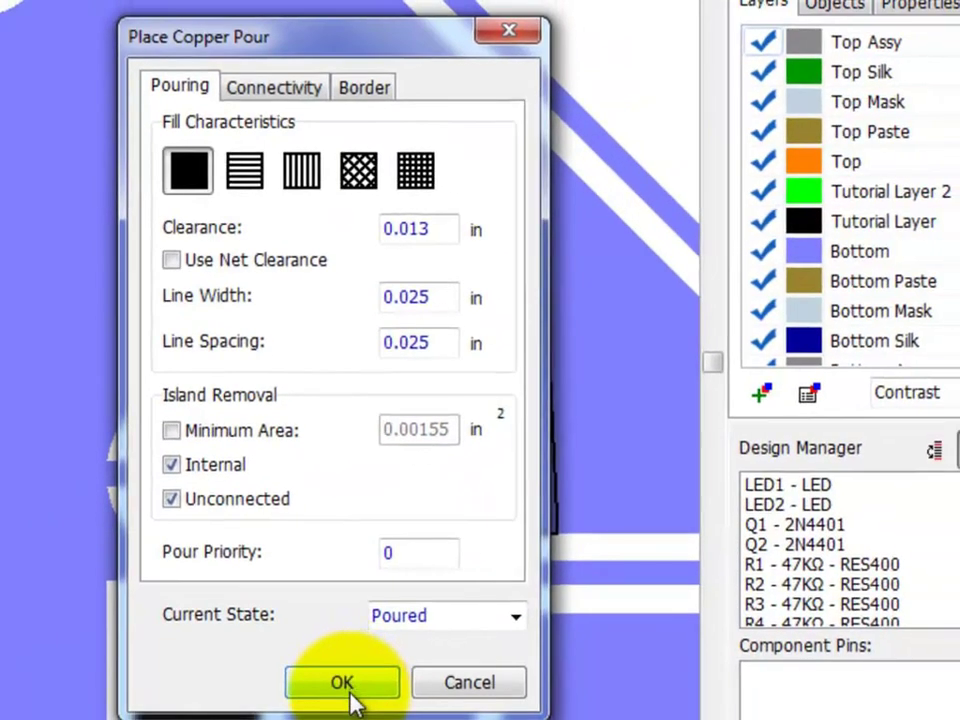
click(342, 682)
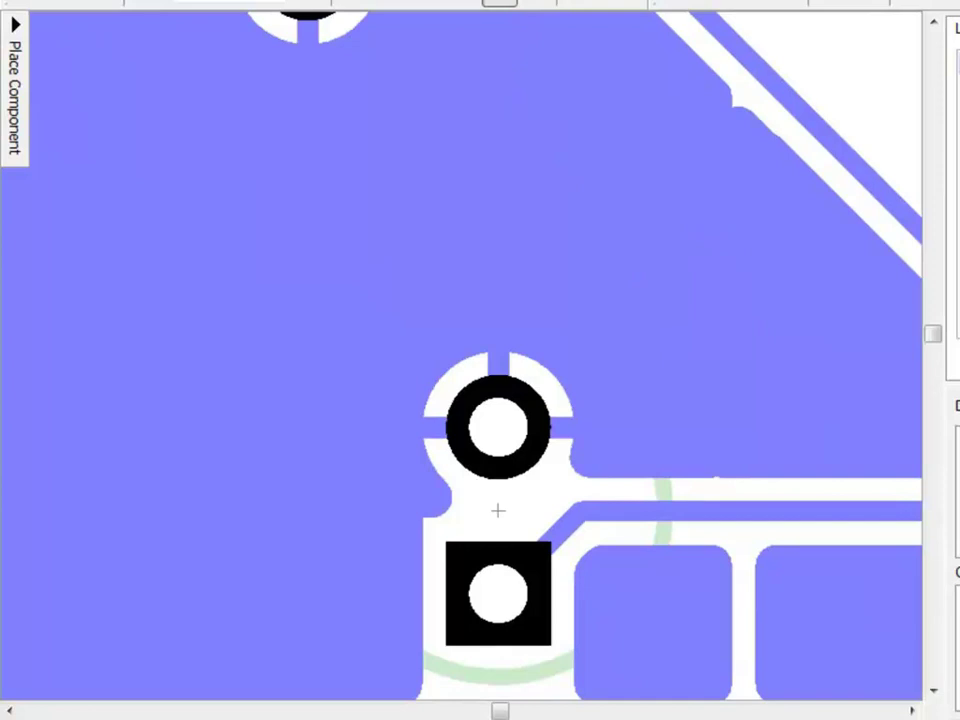
Lock components R2, R3, R4, Q2, C1 and C2 in place.
click(491, 17)
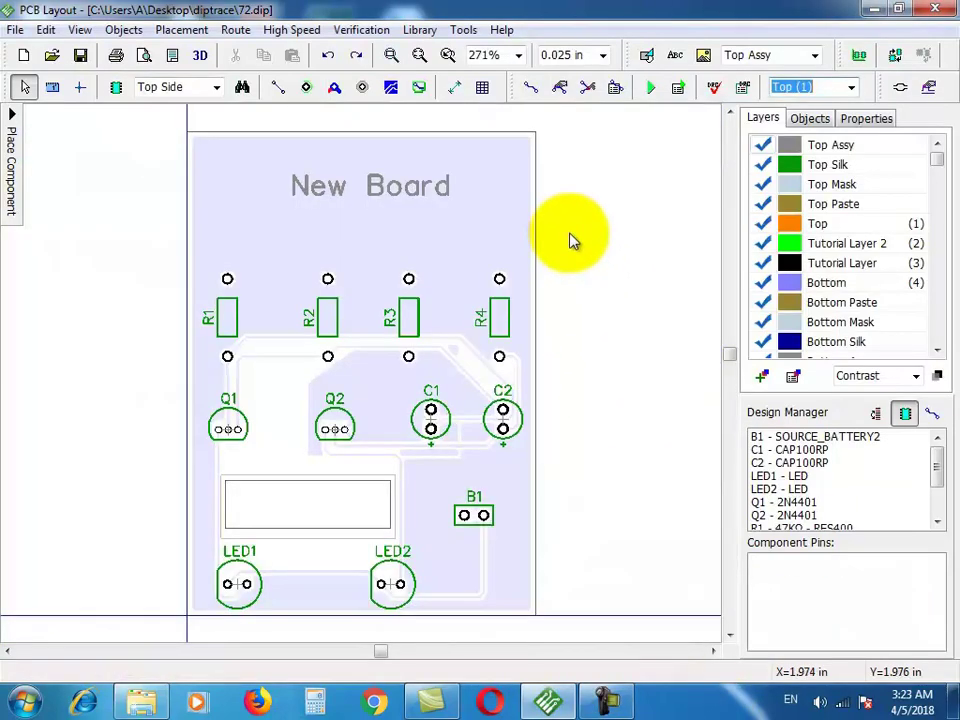
drag(569, 236, 335, 376)
drag(250, 378, 252, 372)
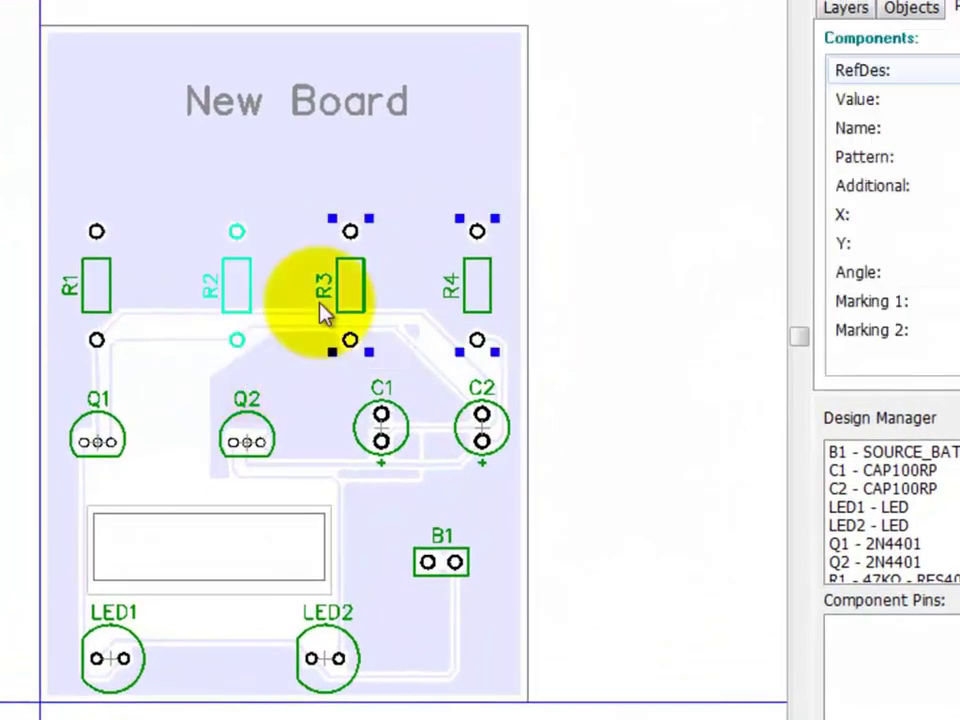
mouse_move(628, 72)
mouse_down()
mouse_move(255, 338)
mouse_move(199, 482)
mouse_up()
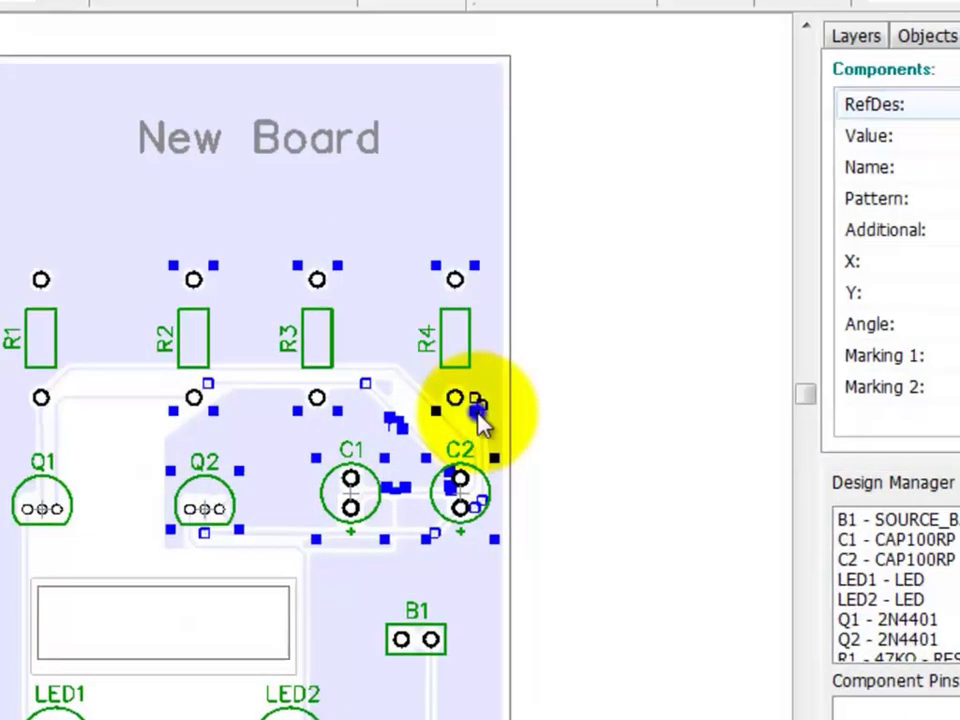
right_click(500, 362)
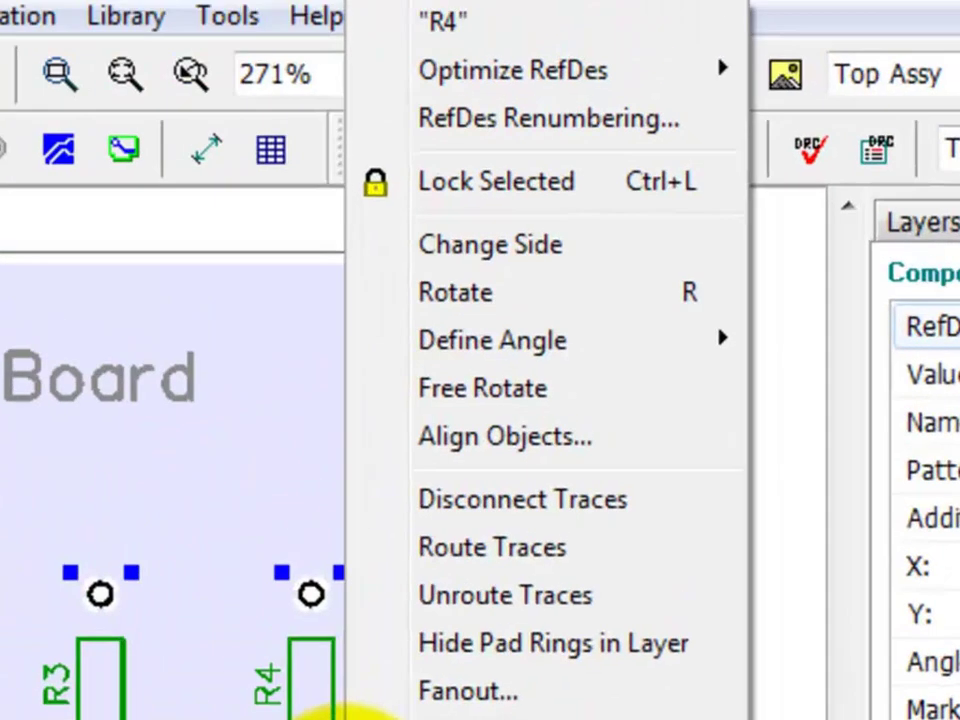
click(482, 192)
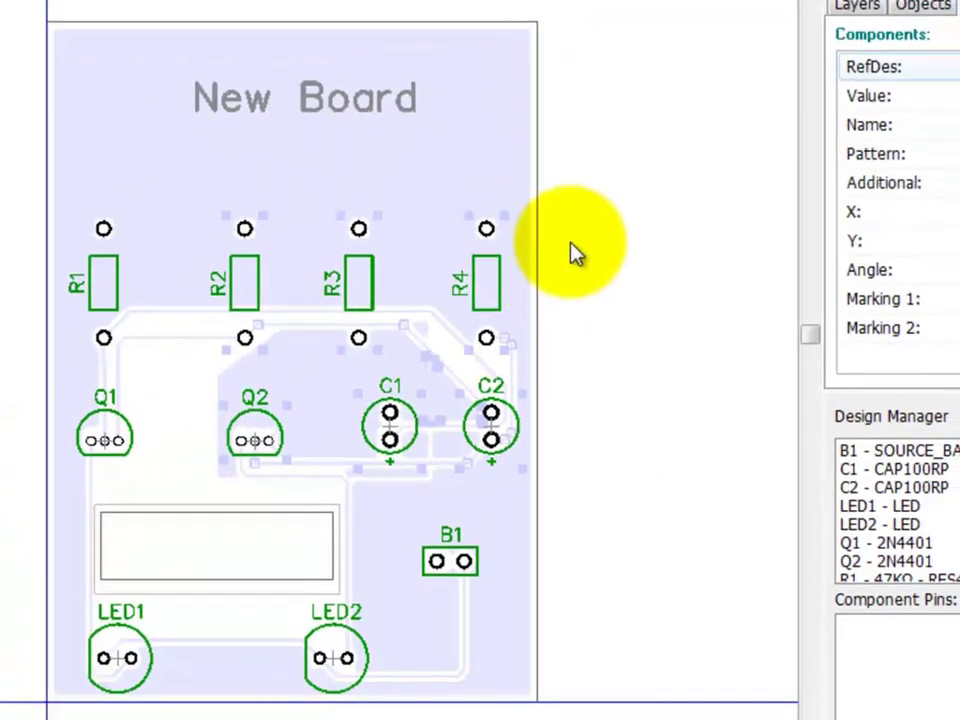
Test the lock: R2 stays put while unlocked R1 moves to X 0.209, Y 1.539.
click(573, 250)
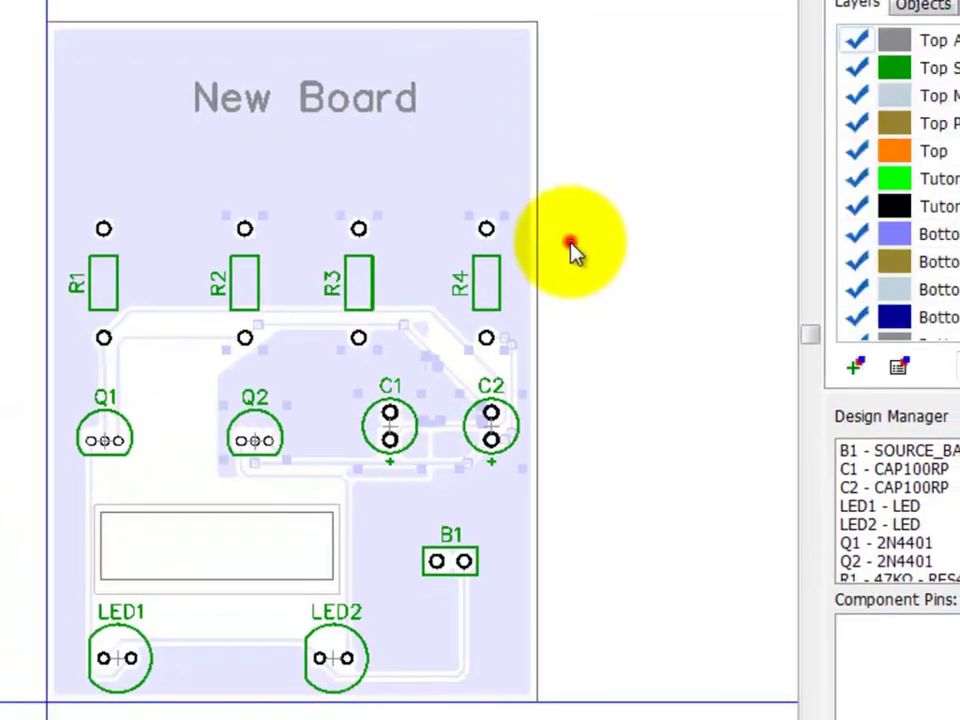
drag(247, 264, 280, 262)
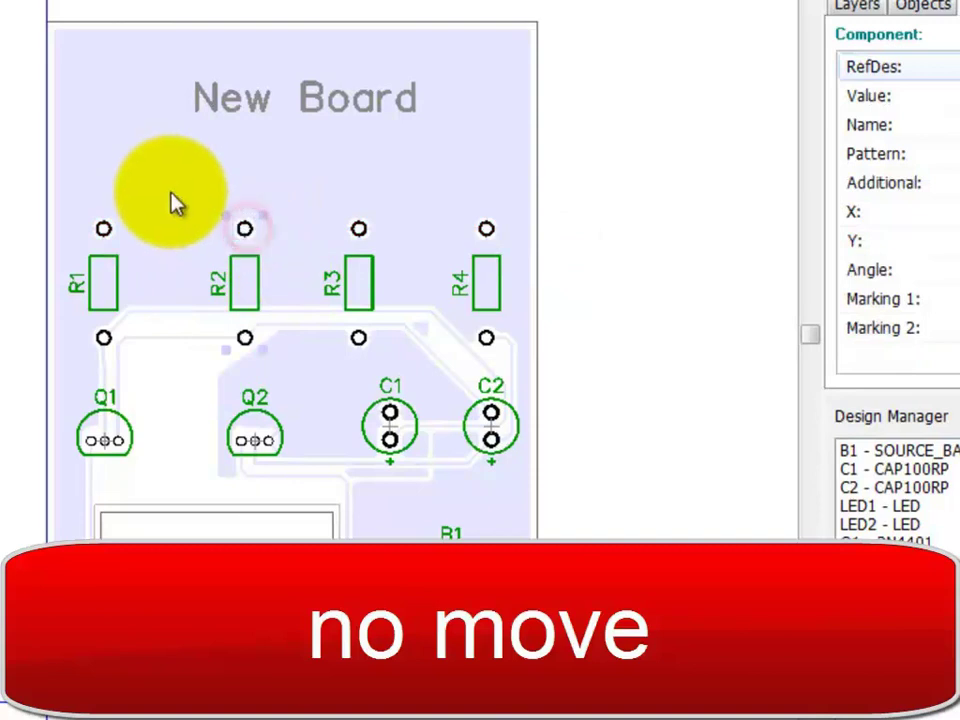
mouse_move(104, 232)
mouse_down()
mouse_move(160, 220)
mouse_move(141, 196)
mouse_up()
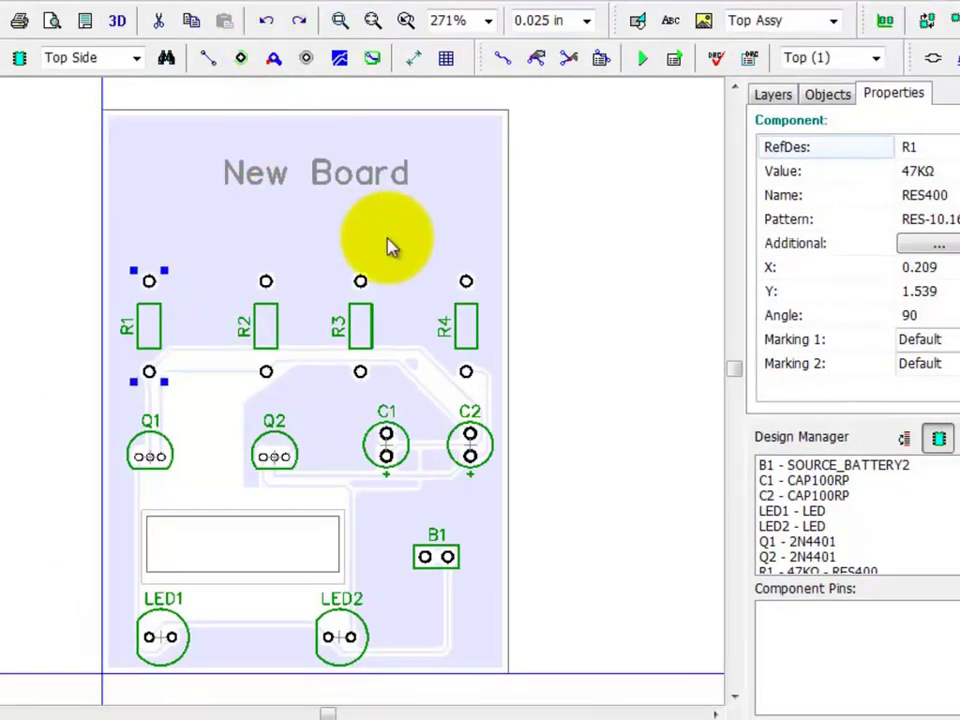
Unlock resistor R2, try moving it, and undo the trial move.
click(624, 276)
drag(410, 332, 411, 334)
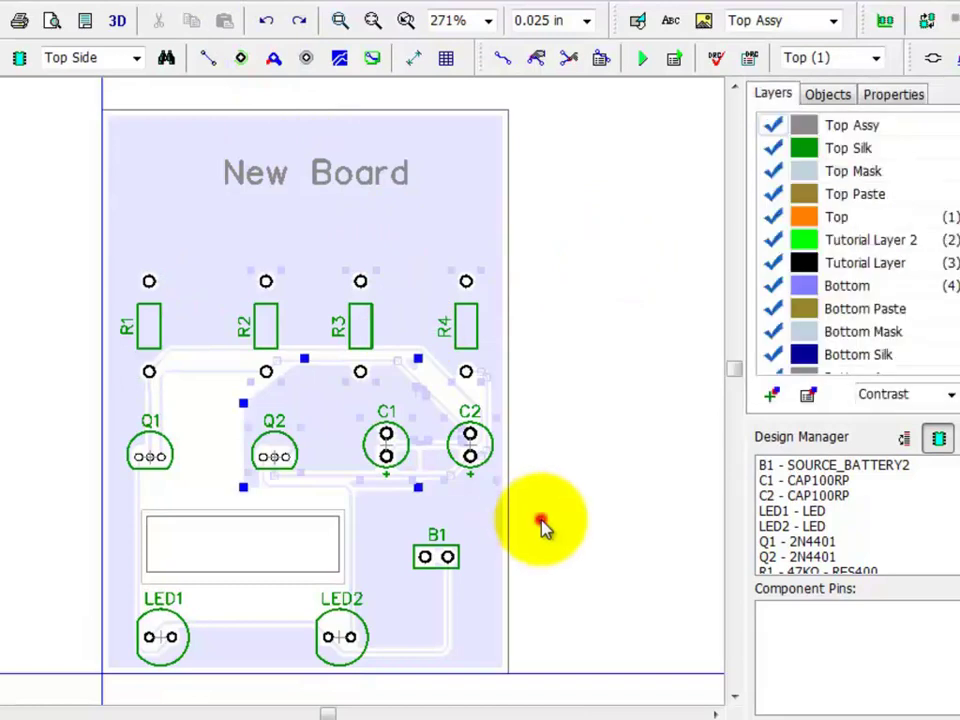
drag(237, 262, 236, 257)
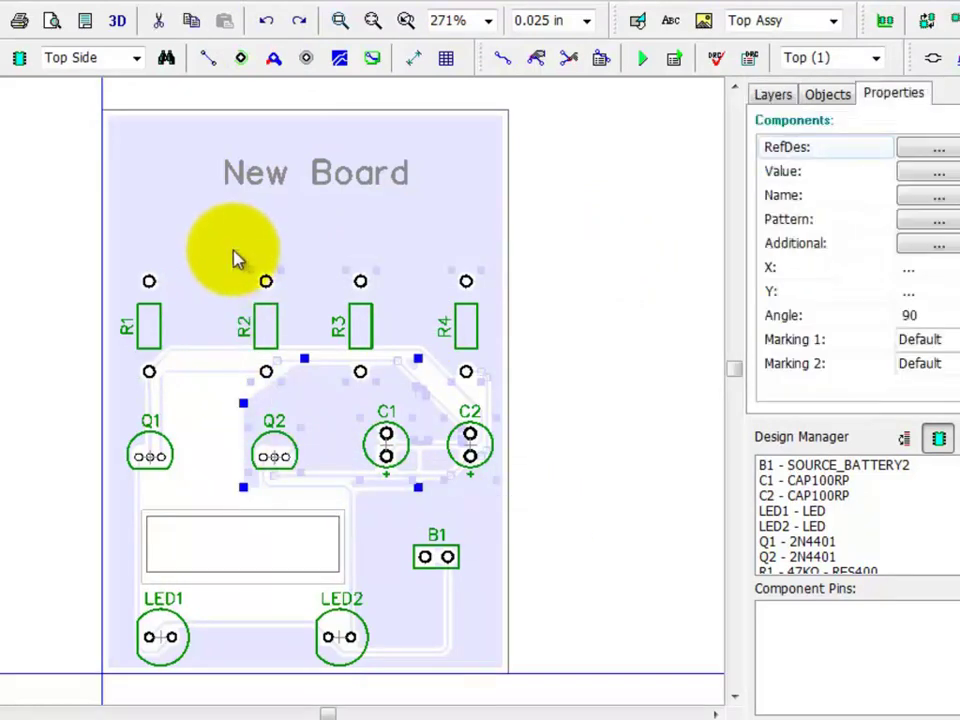
click(281, 280)
right_click(284, 281)
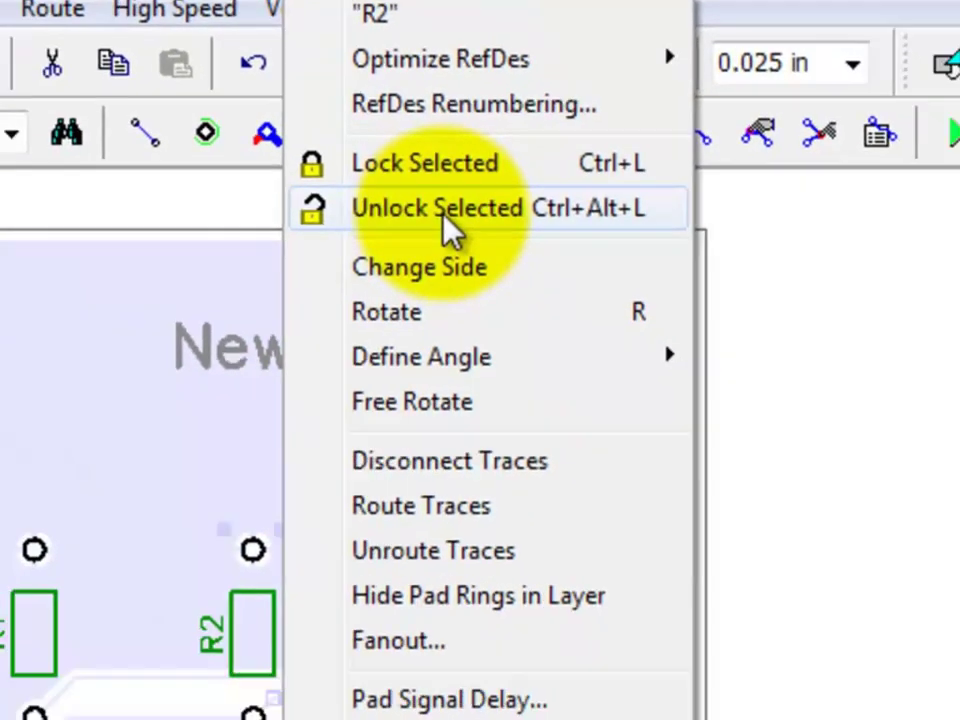
click(452, 296)
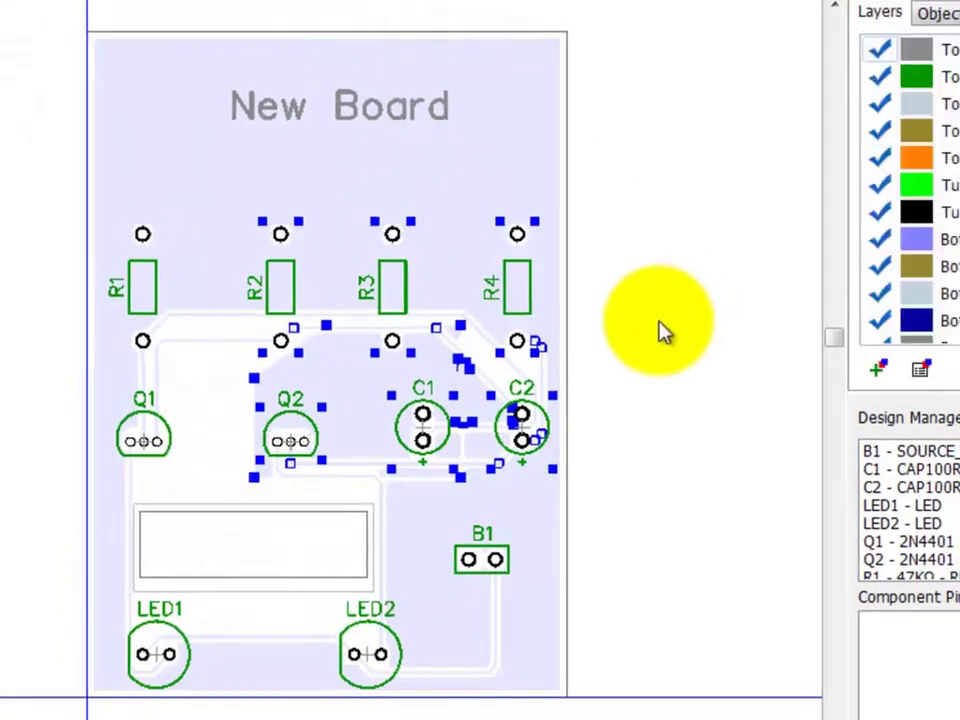
click(284, 280)
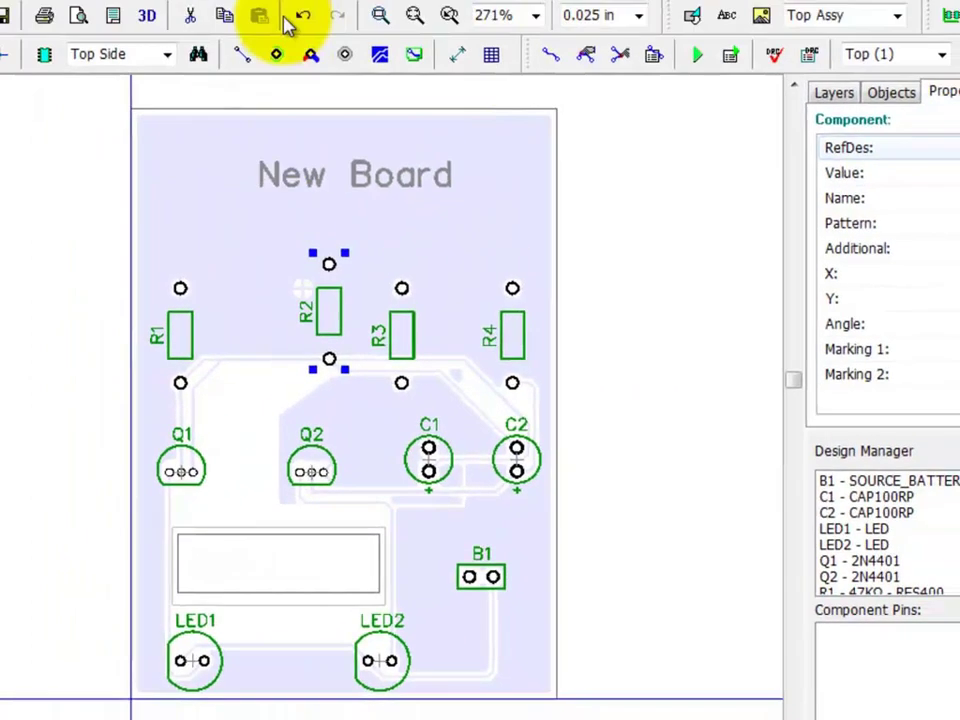
click(308, 33)
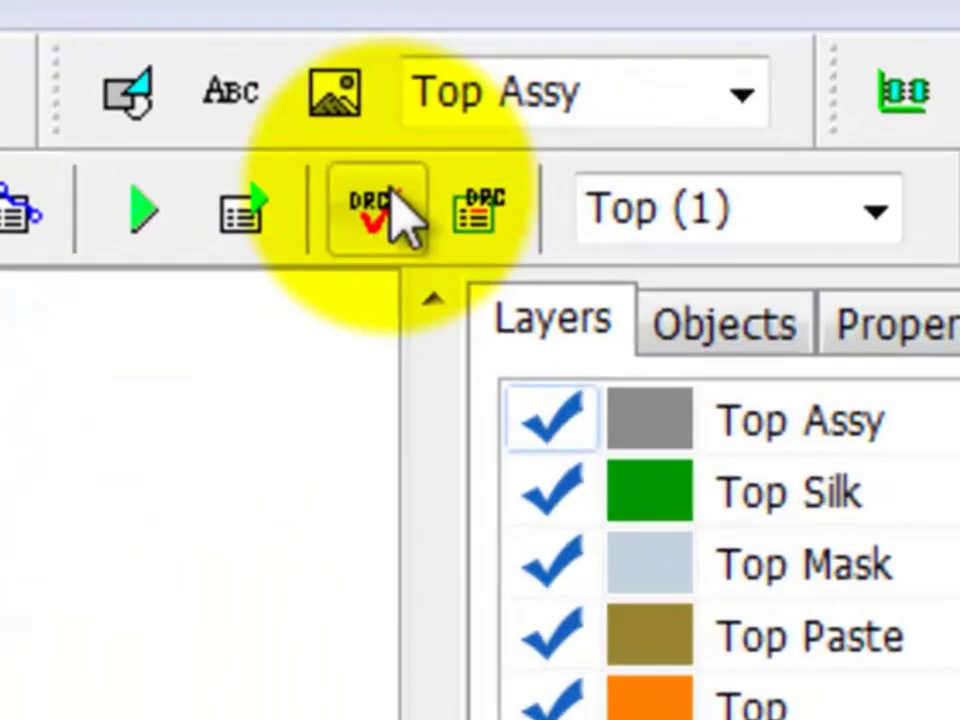
Run DRC with no errors, then enable Check Sizes, Real-time DRC and Check Copper Pours.
click(767, 68)
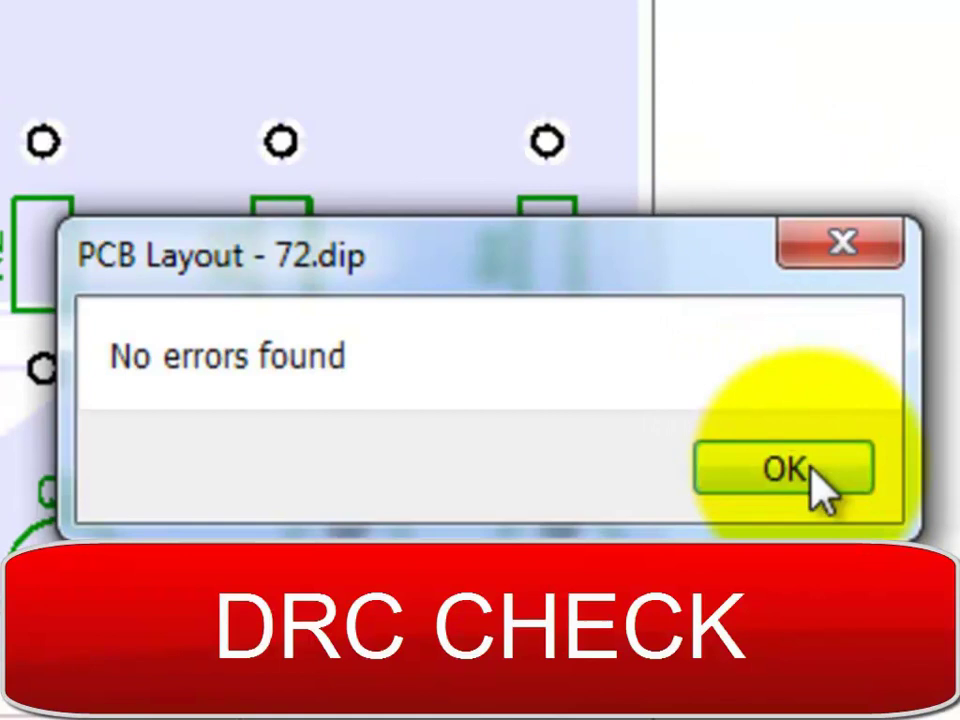
click(790, 472)
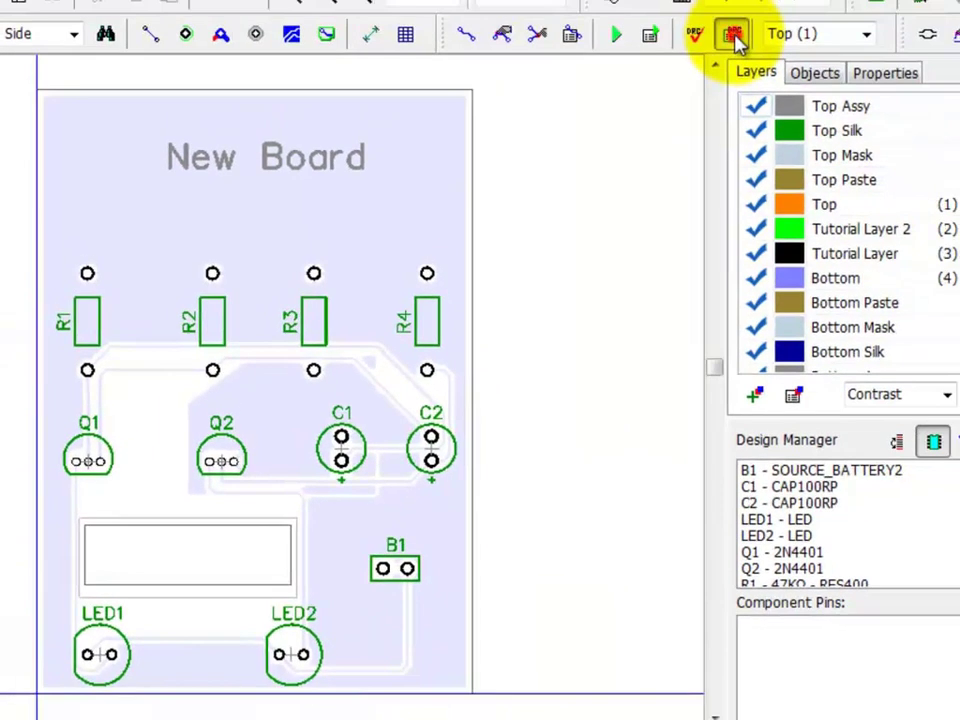
click(731, 34)
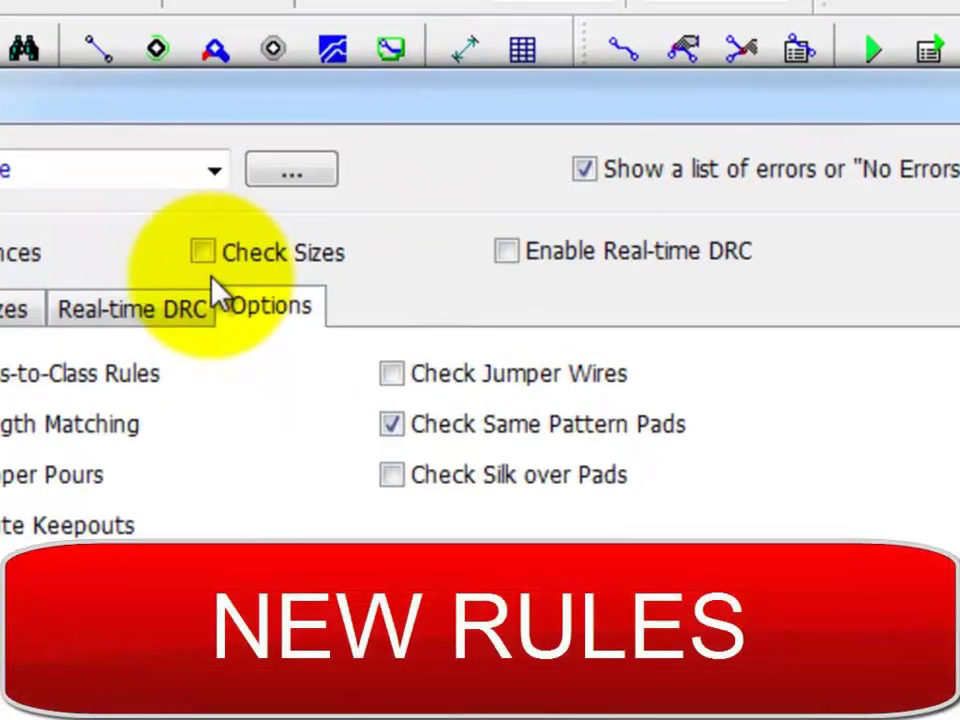
click(287, 147)
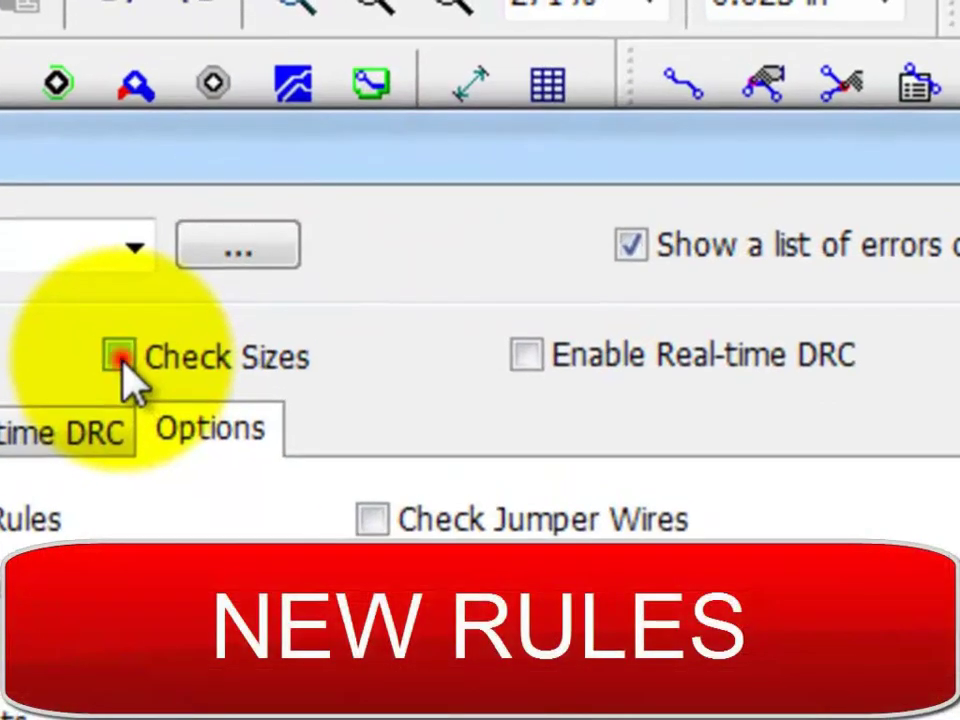
click(530, 357)
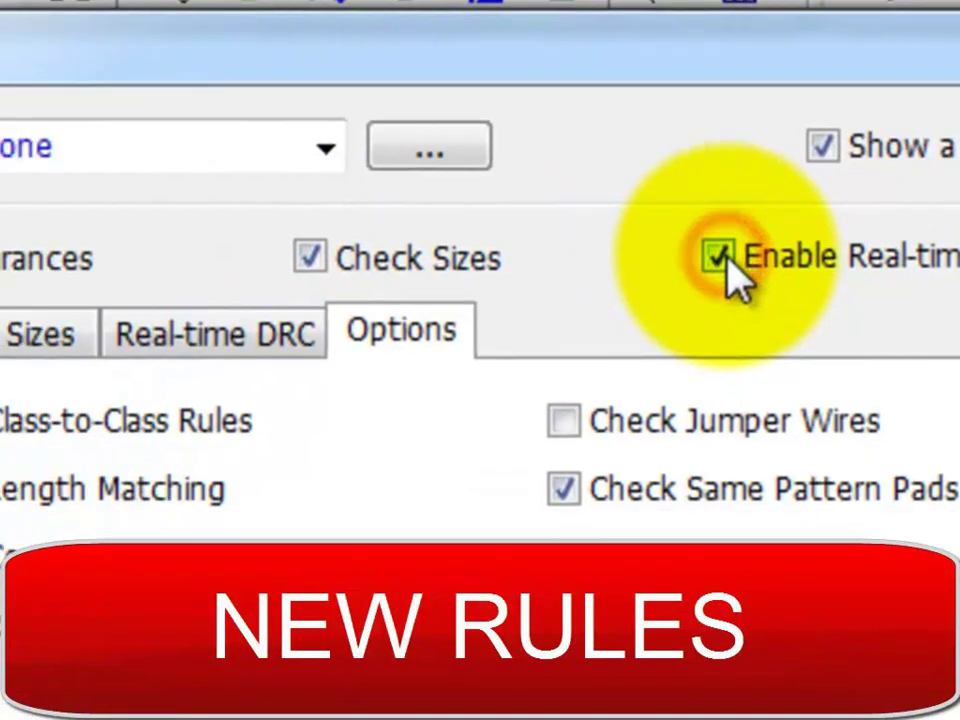
click(182, 393)
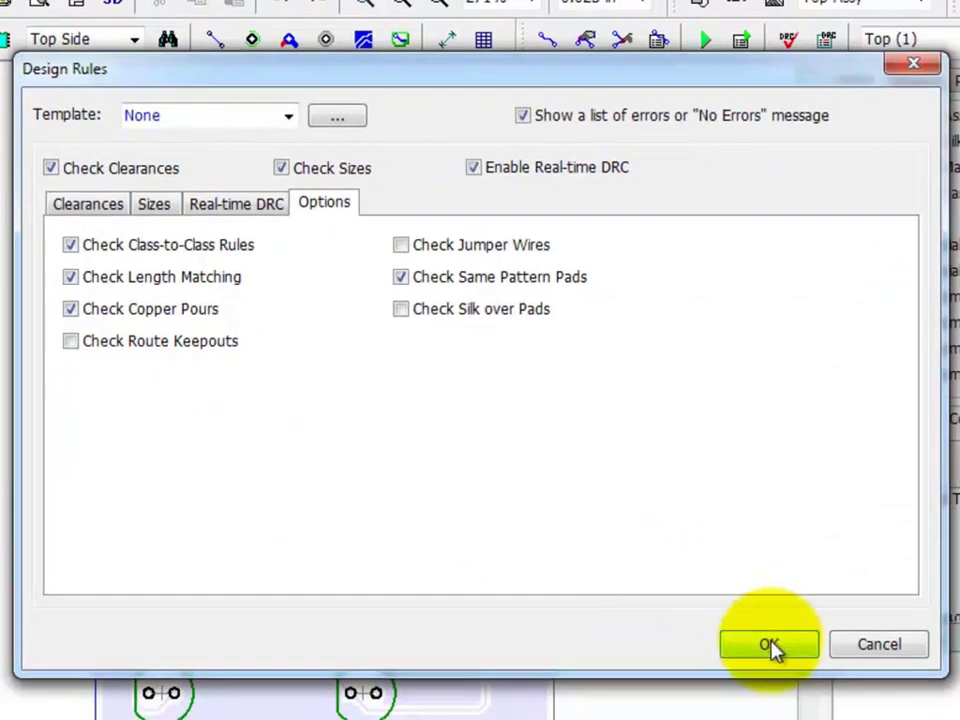
click(771, 648)
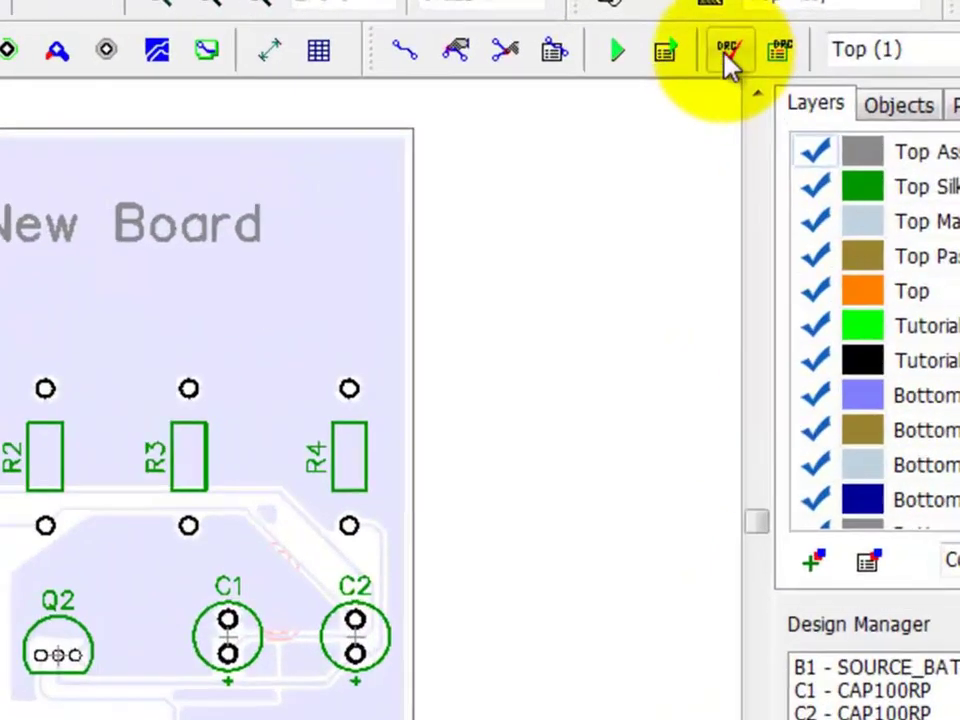
Rerun DRC and inspect the two copper pour overlap errors (gaps -0.018 and -0.025 in).
click(730, 55)
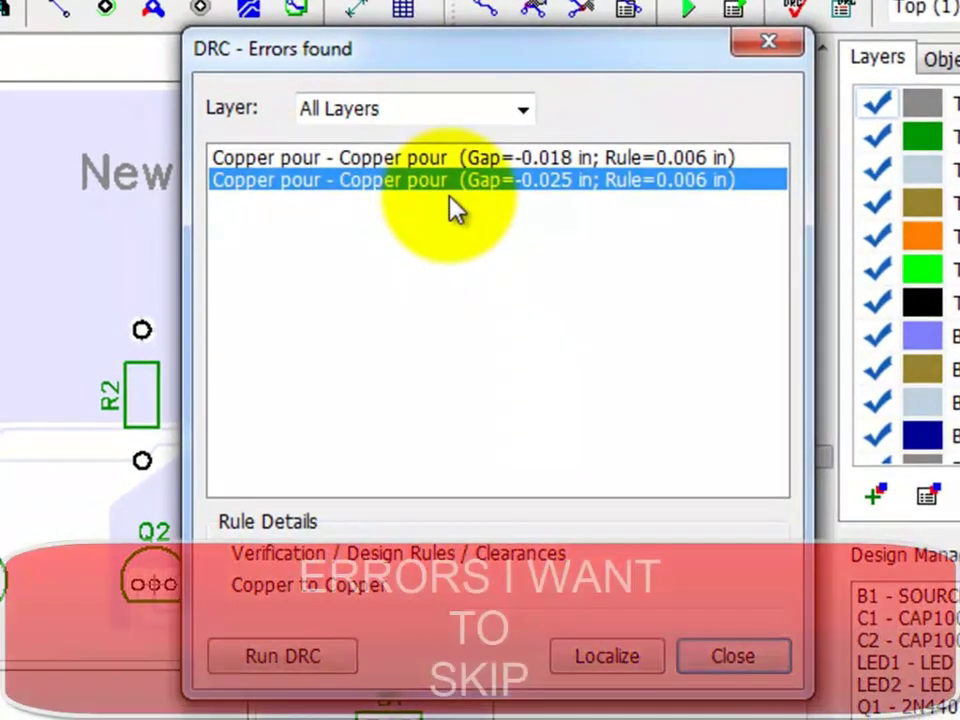
click(450, 163)
click(455, 177)
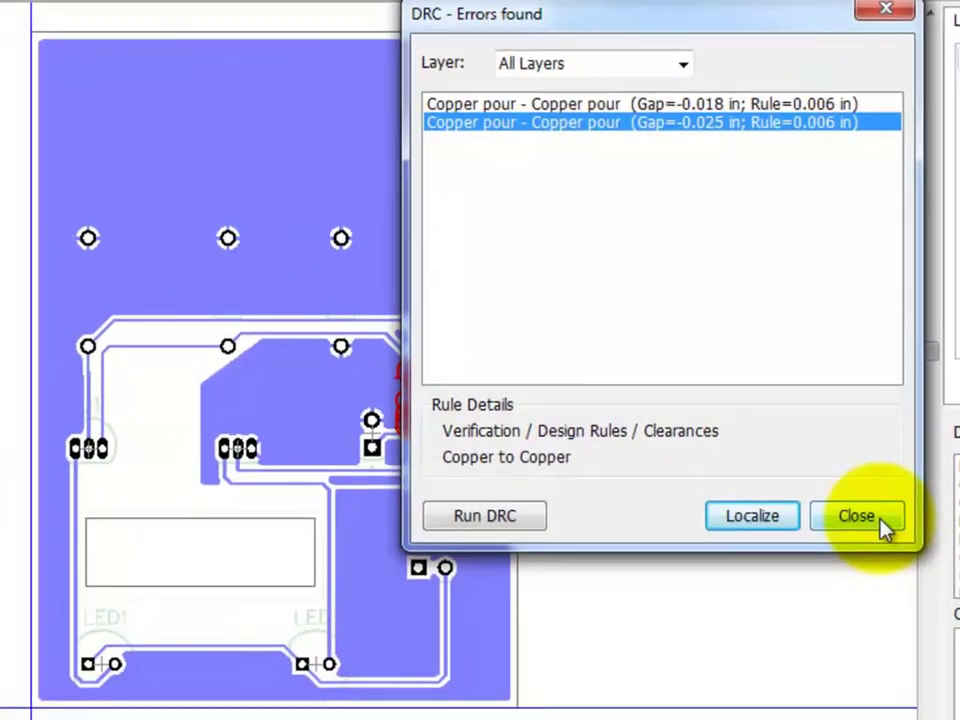
click(881, 520)
scroll(518, 528, up, 1)
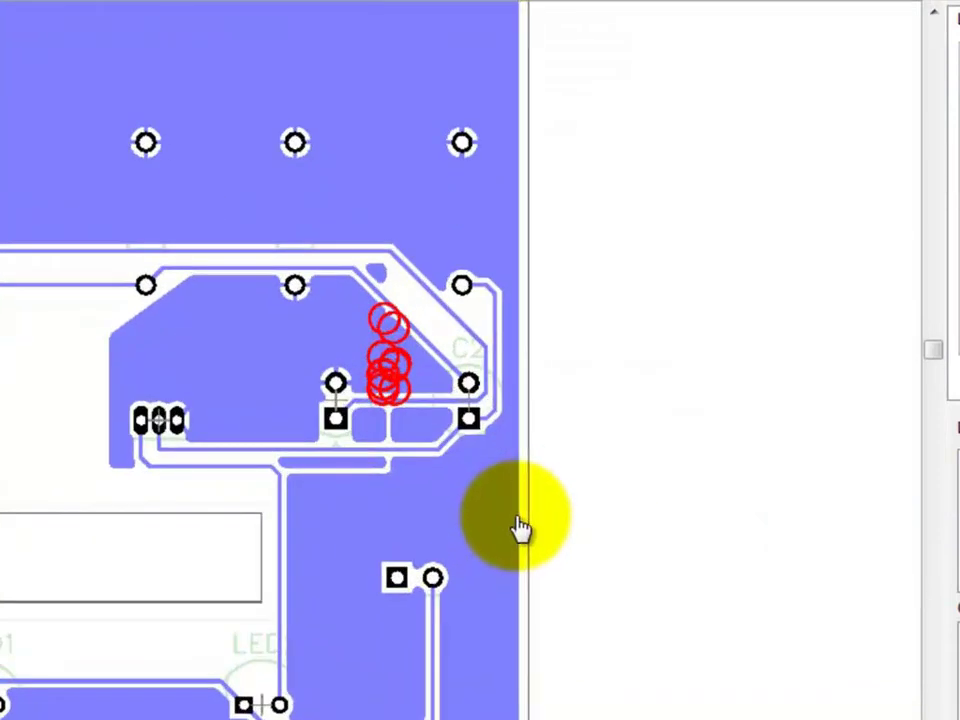
scroll(518, 528, up, 3)
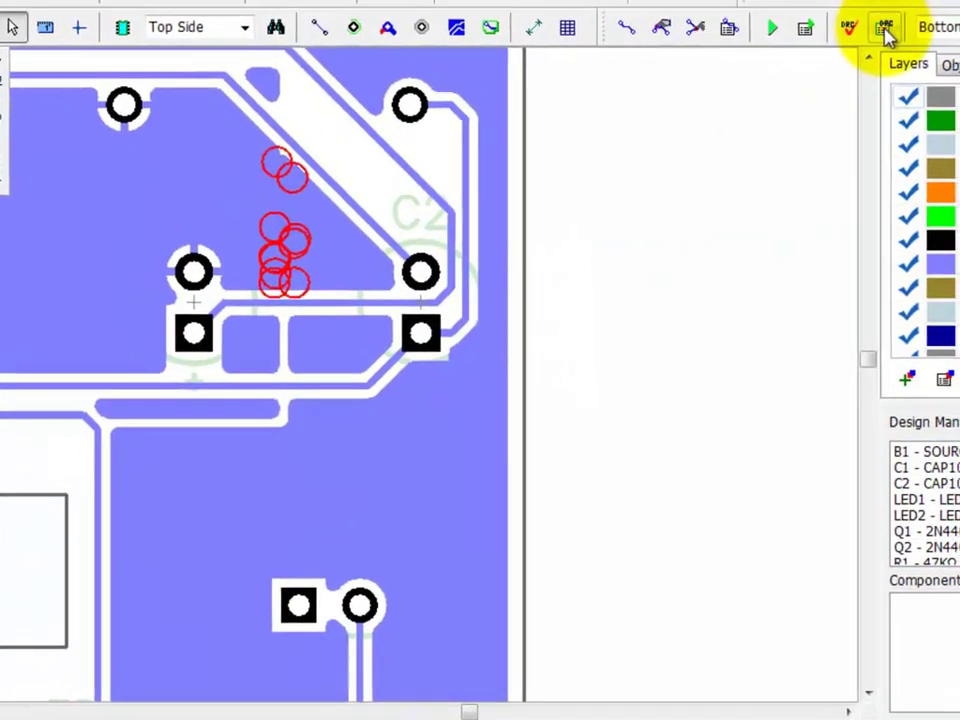
click(890, 26)
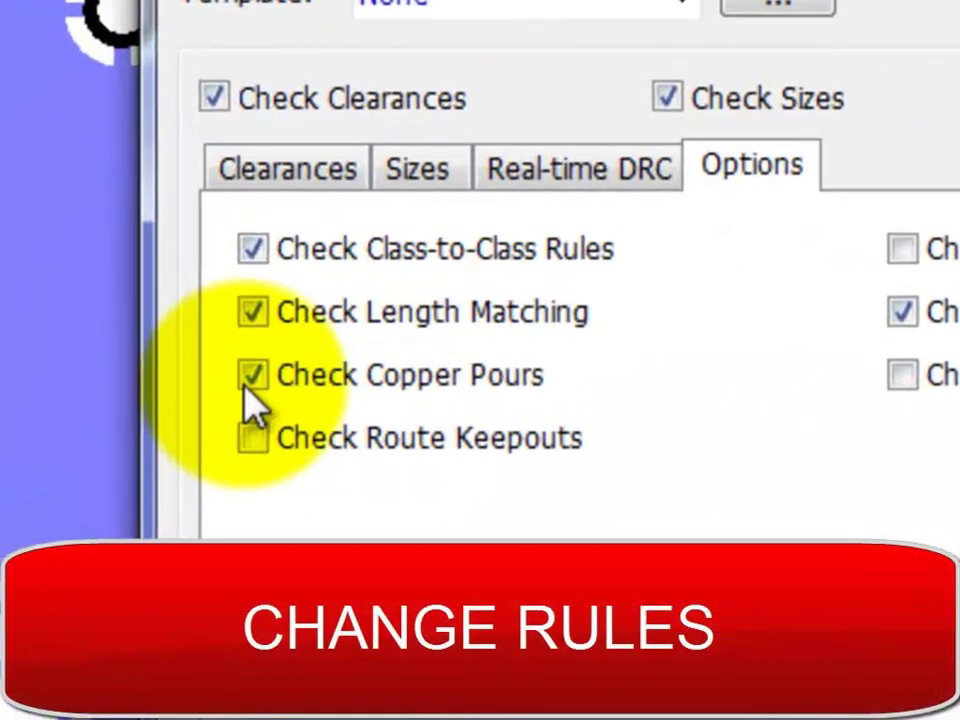
Turn off Check Copper Pours, review the rule tabs, and rerun DRC with no errors.
click(251, 377)
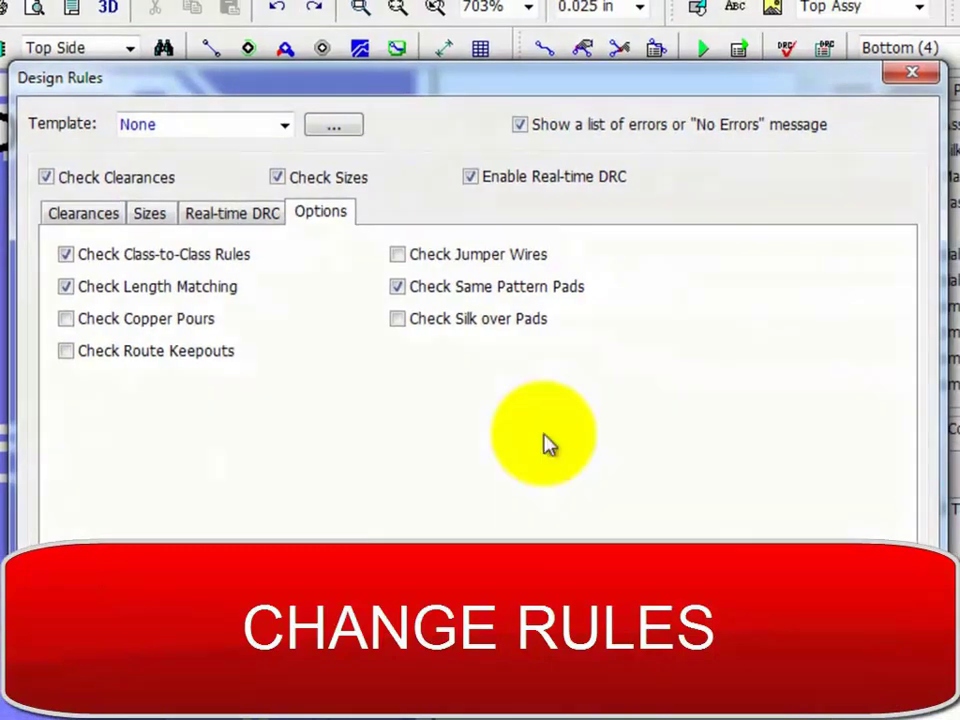
click(236, 215)
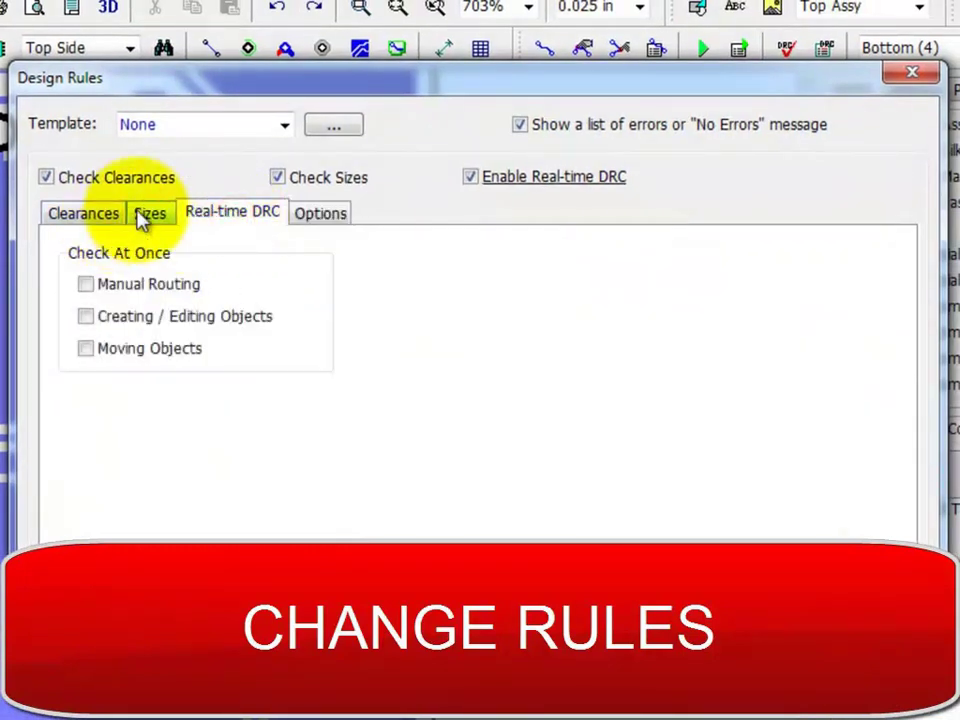
click(148, 215)
click(100, 214)
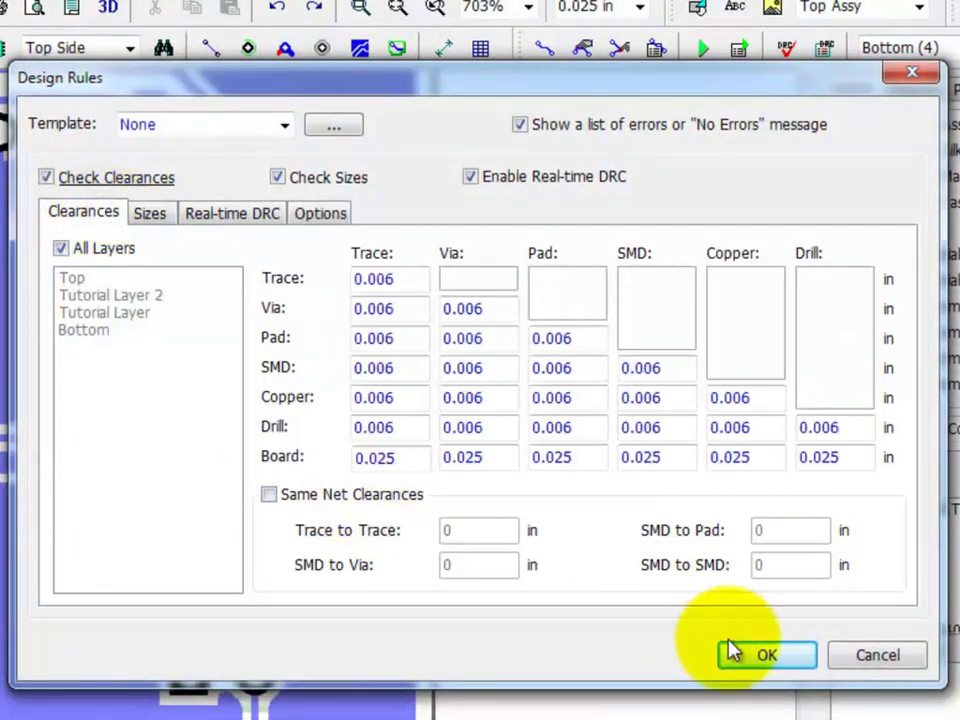
click(781, 657)
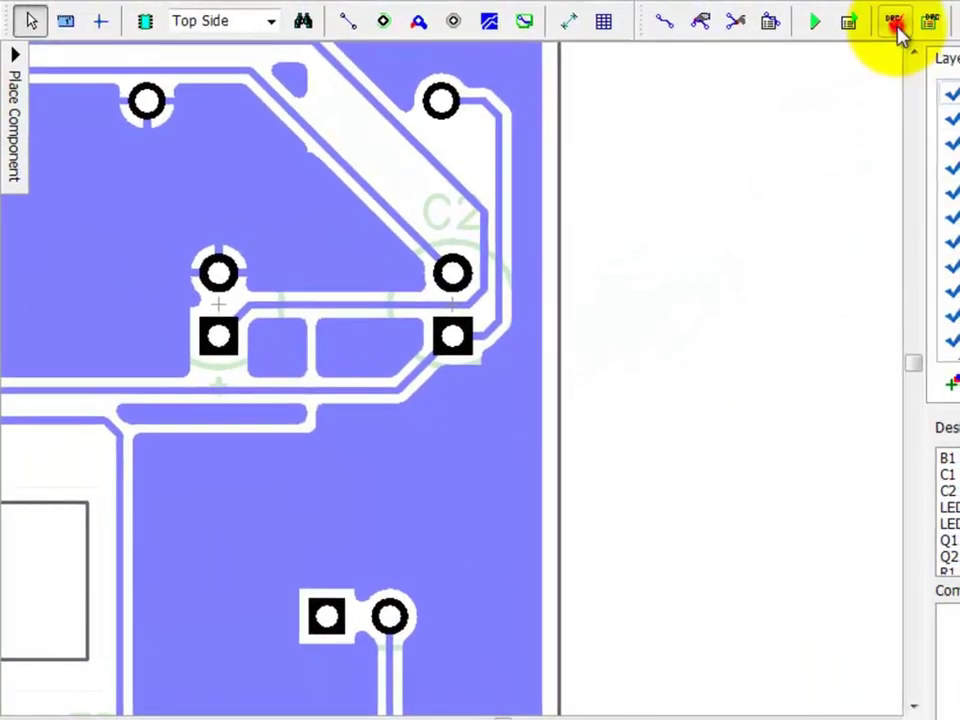
click(897, 30)
click(741, 401)
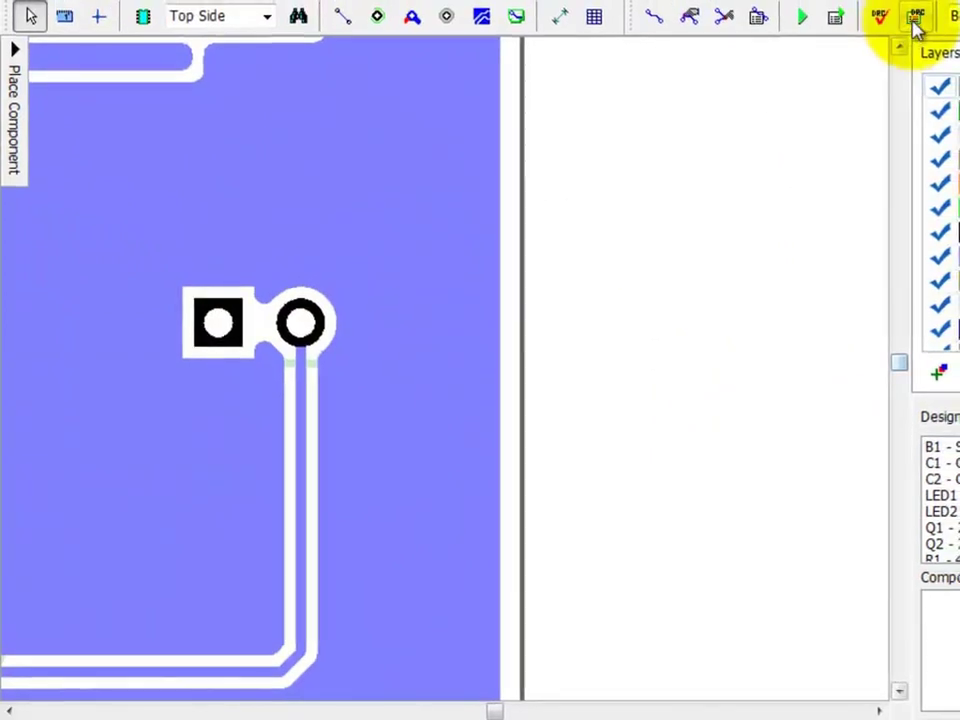
Review the Real-time DRC, Sizes and Clearances rules, then drag B1 to show red violation circles.
click(914, 20)
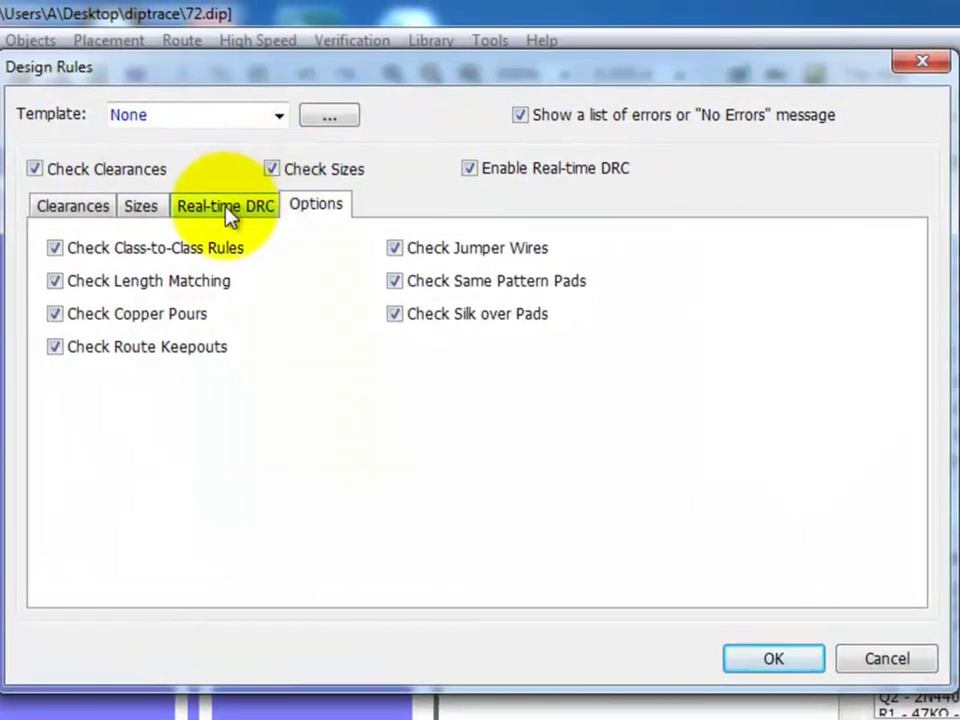
click(225, 208)
click(142, 208)
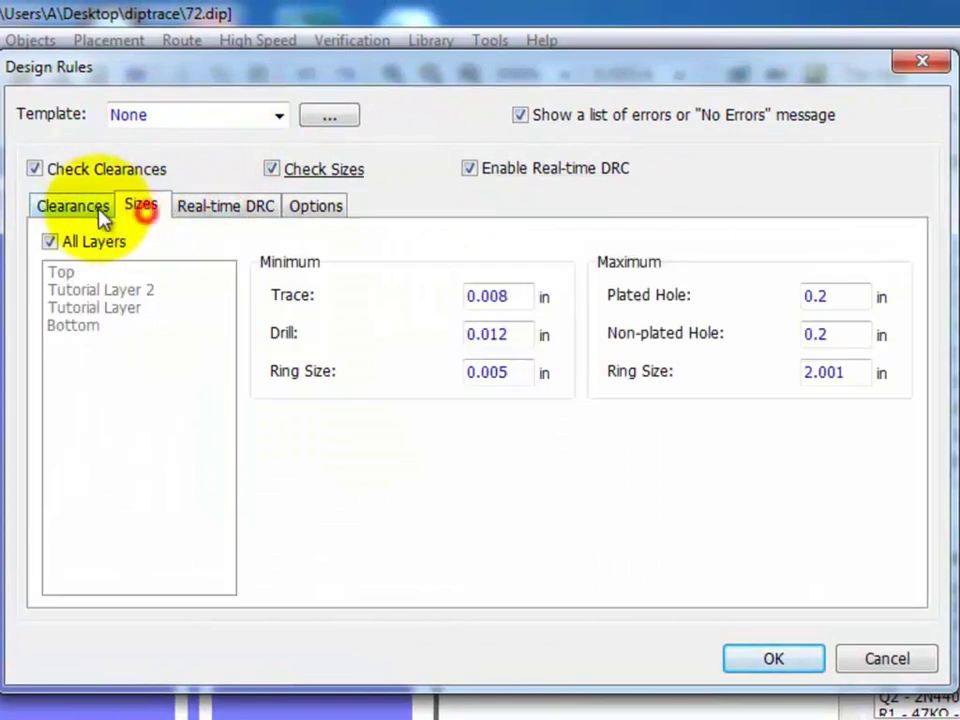
click(74, 206)
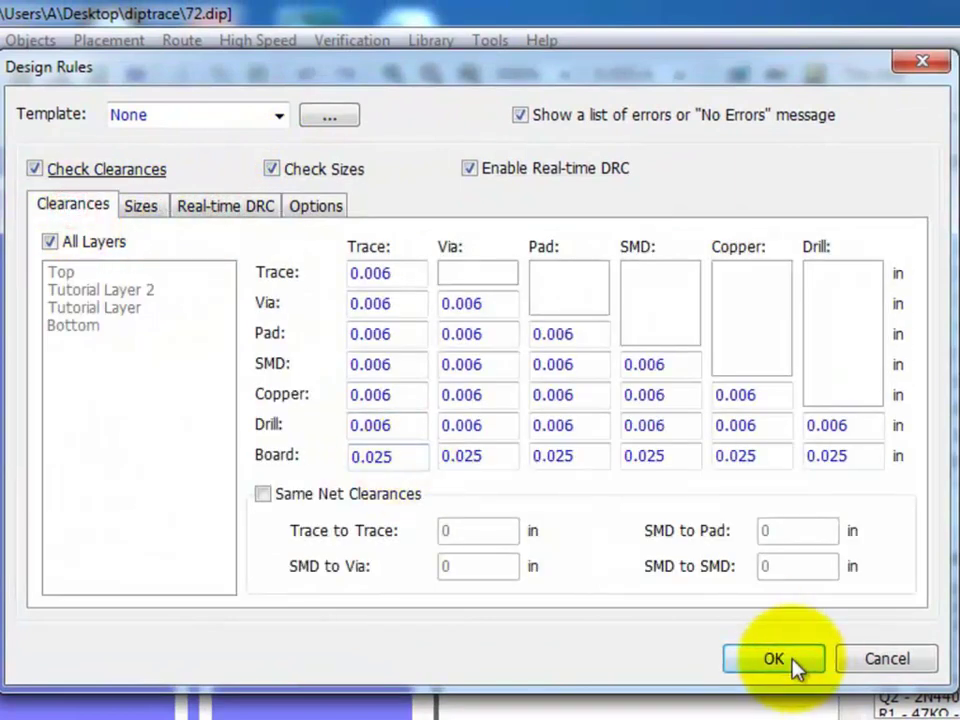
click(794, 664)
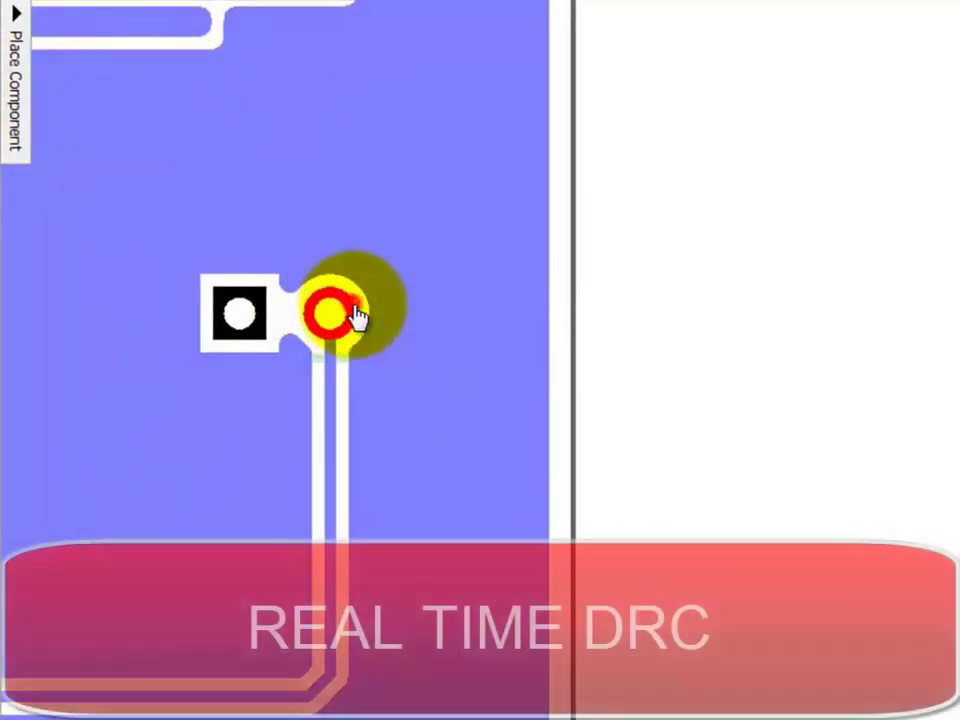
click(357, 316)
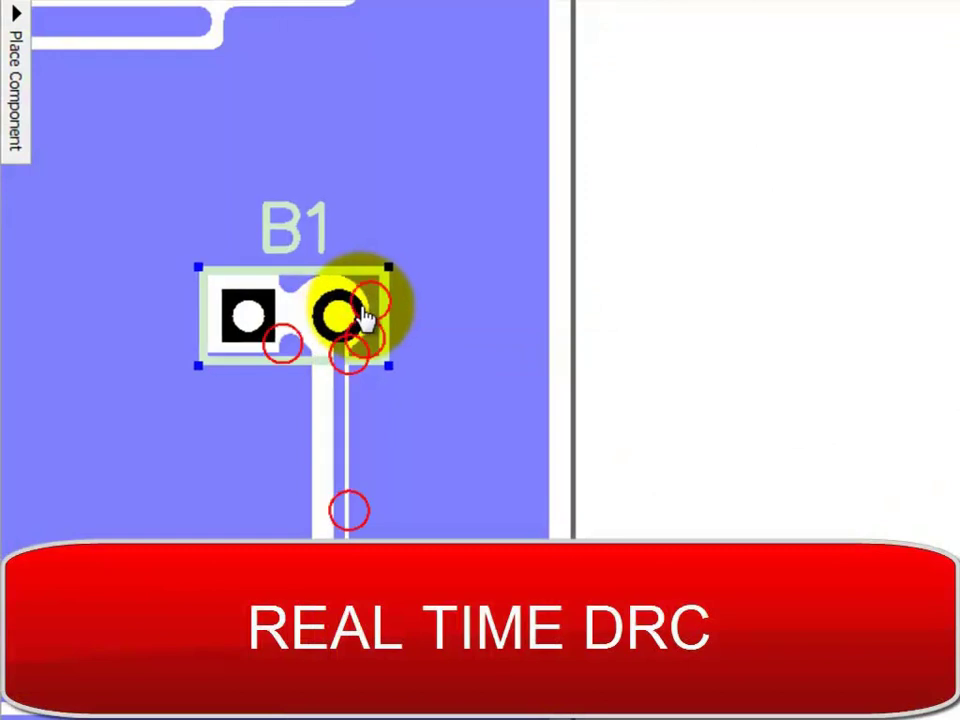
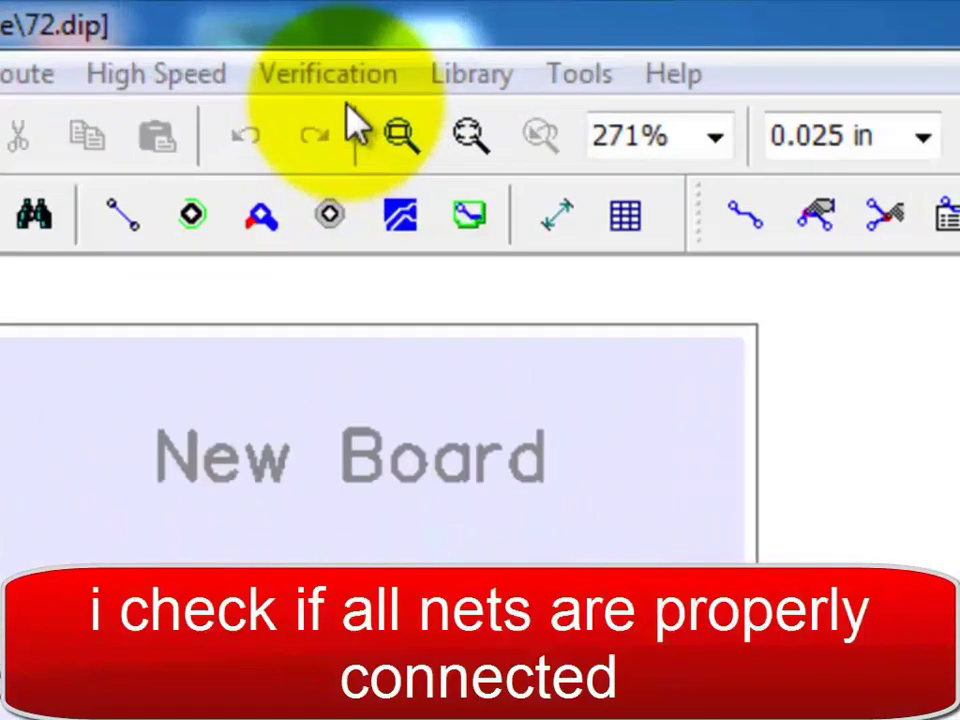
Run the net connectivity check and the traces, shapes and pours check, confirming no errors.
click(366, 30)
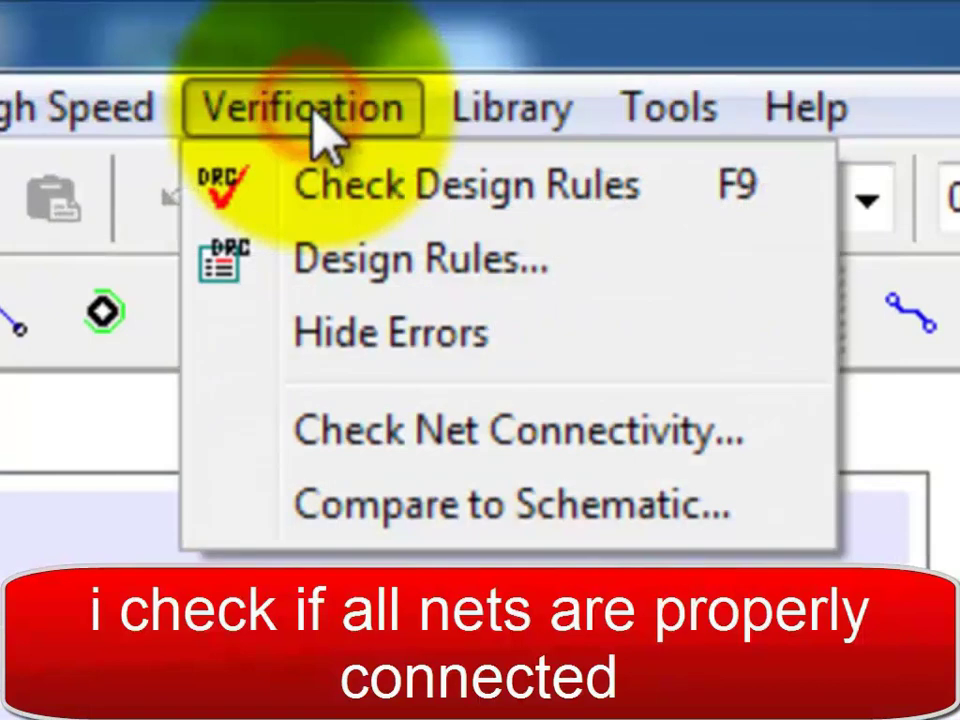
click(402, 424)
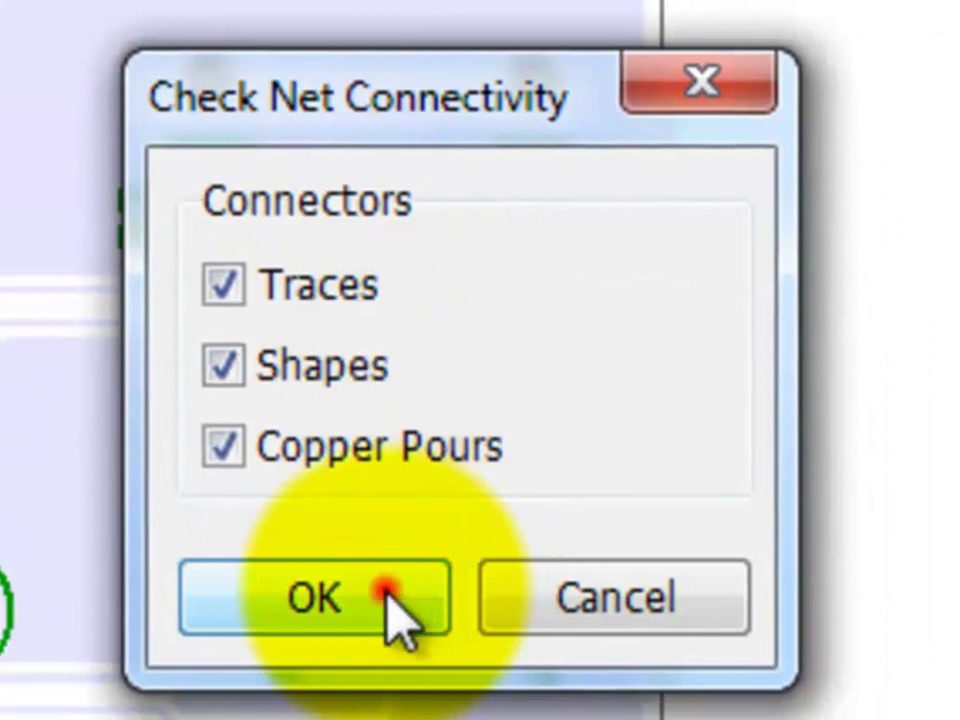
click(388, 592)
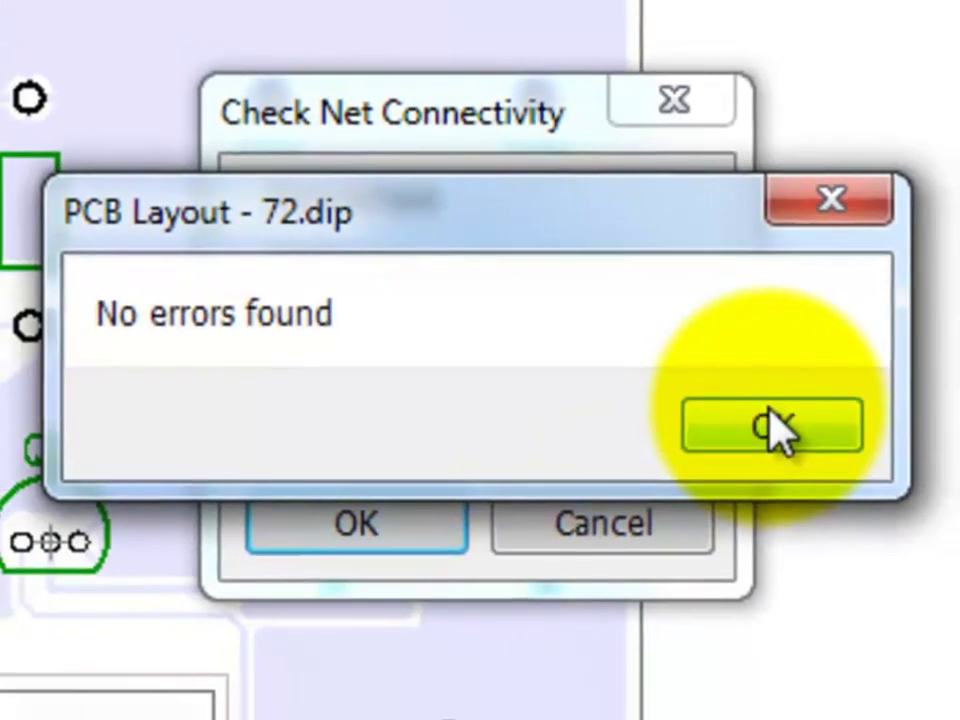
click(772, 420)
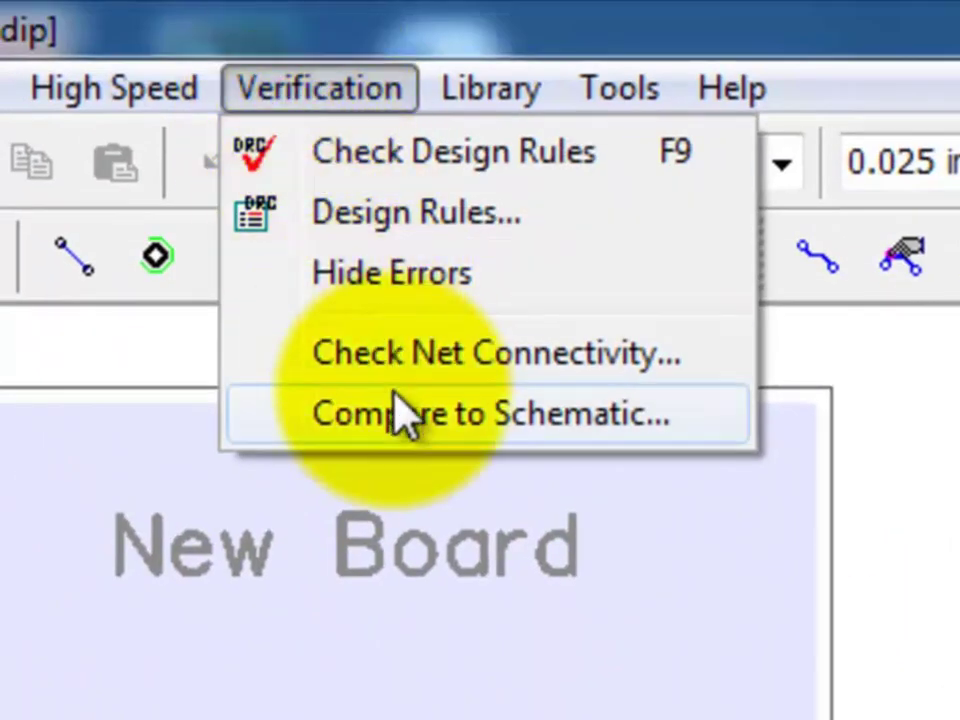
Compare the layout against schematic 4 and review the Net 6 pad mismatch.
click(403, 415)
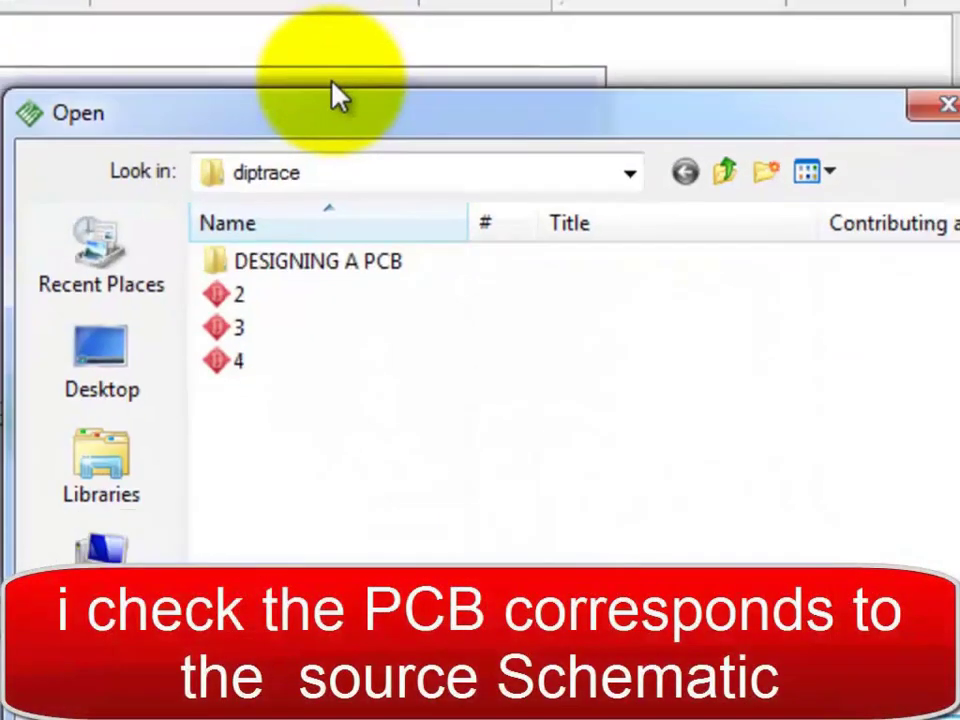
click(224, 280)
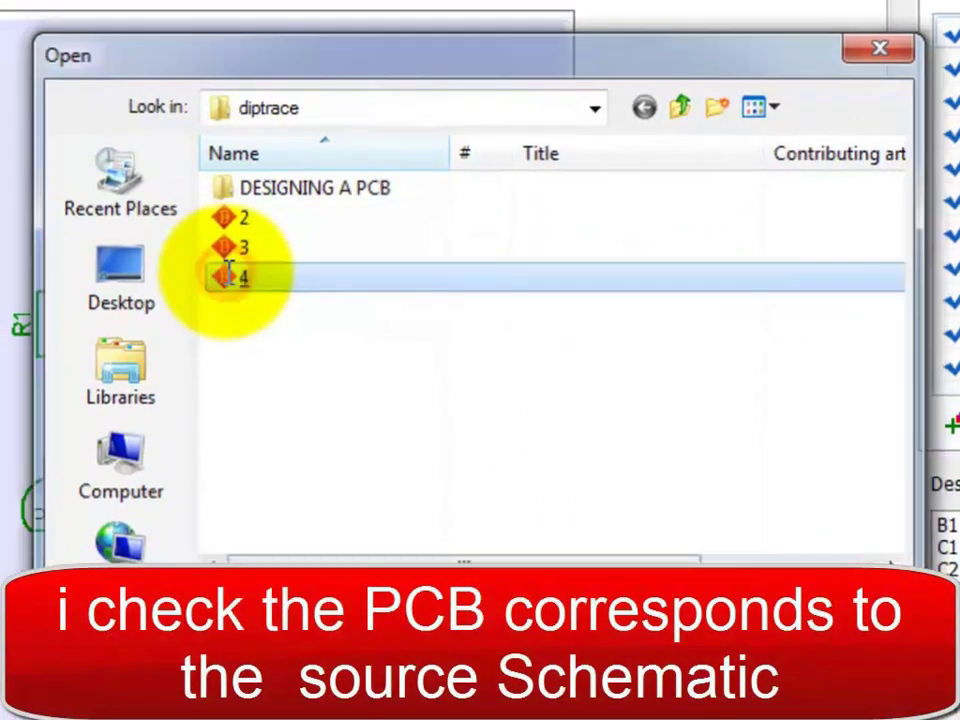
double_click(226, 283)
click(297, 174)
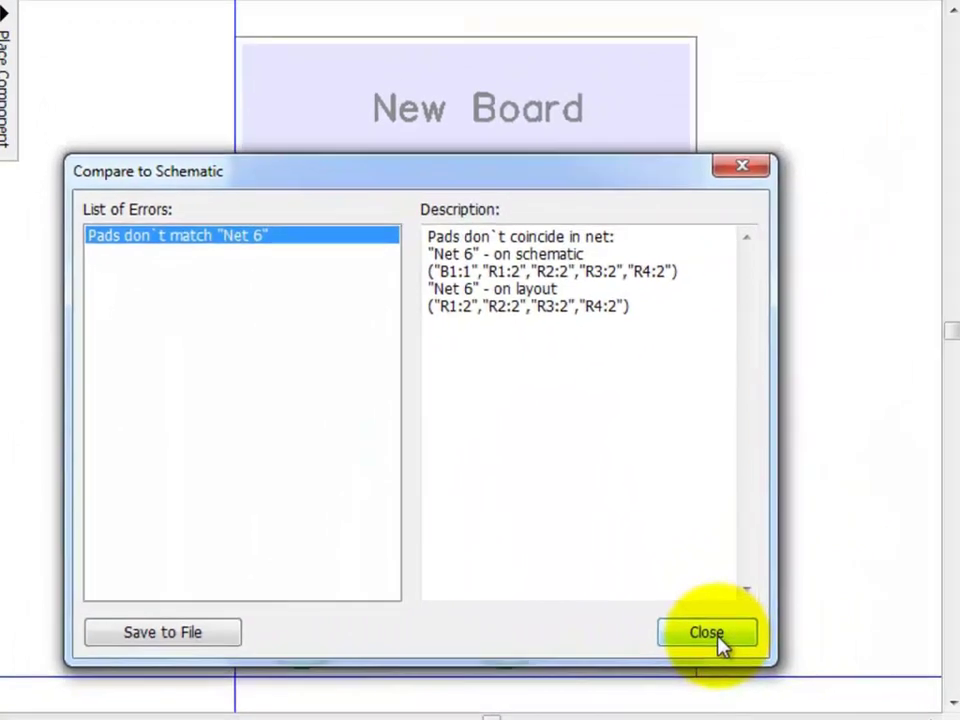
click(864, 641)
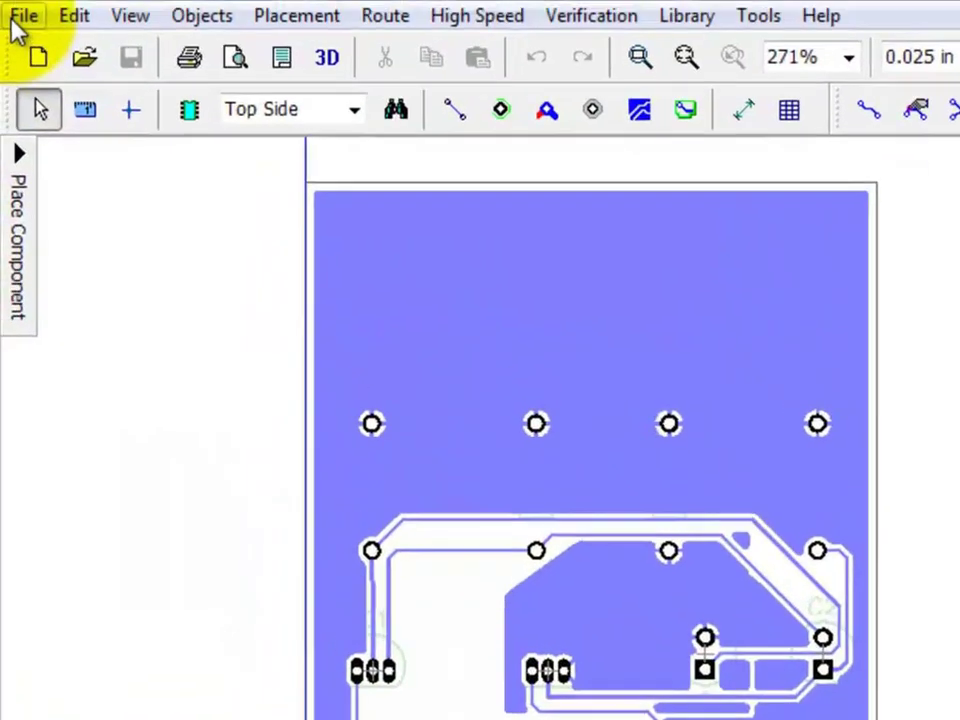
Show the design information summary and list holes by size, highlighting the 0.028 in holes.
click(22, 32)
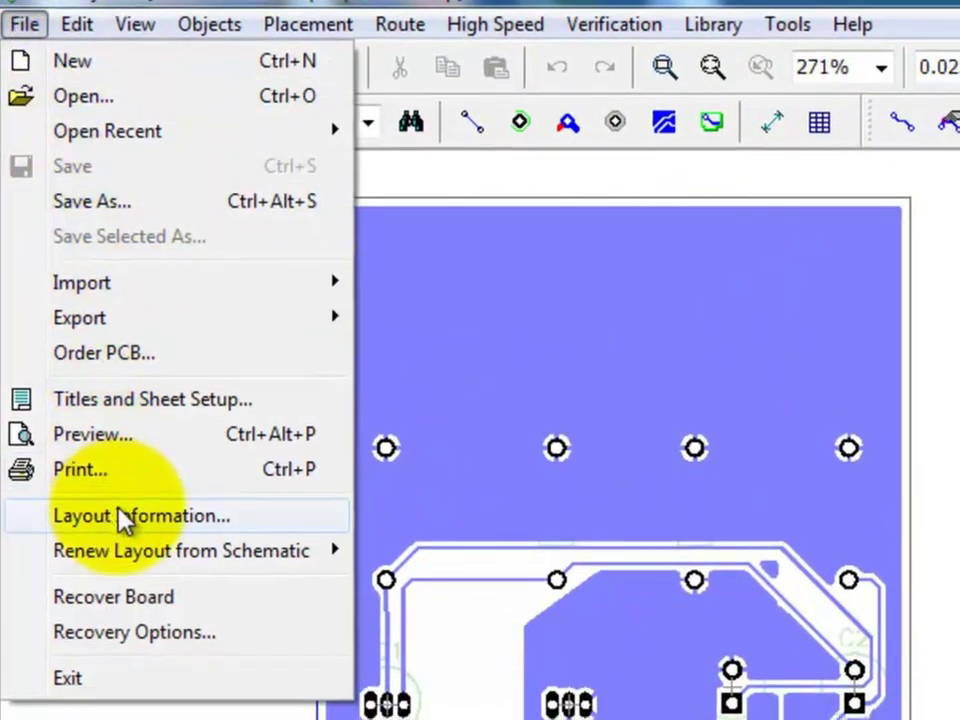
click(120, 519)
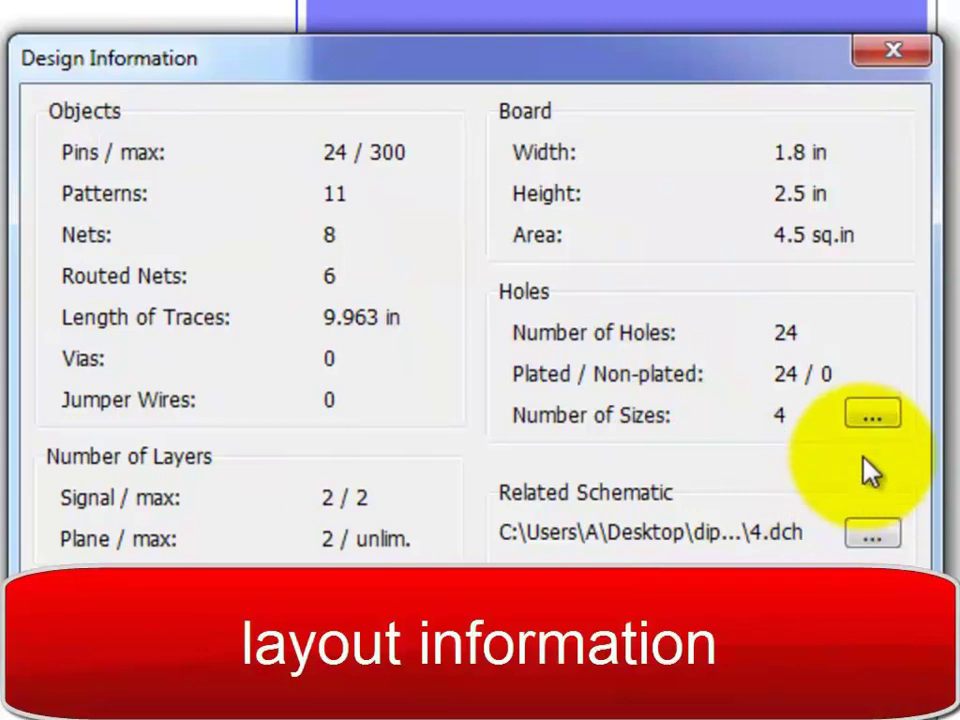
click(866, 424)
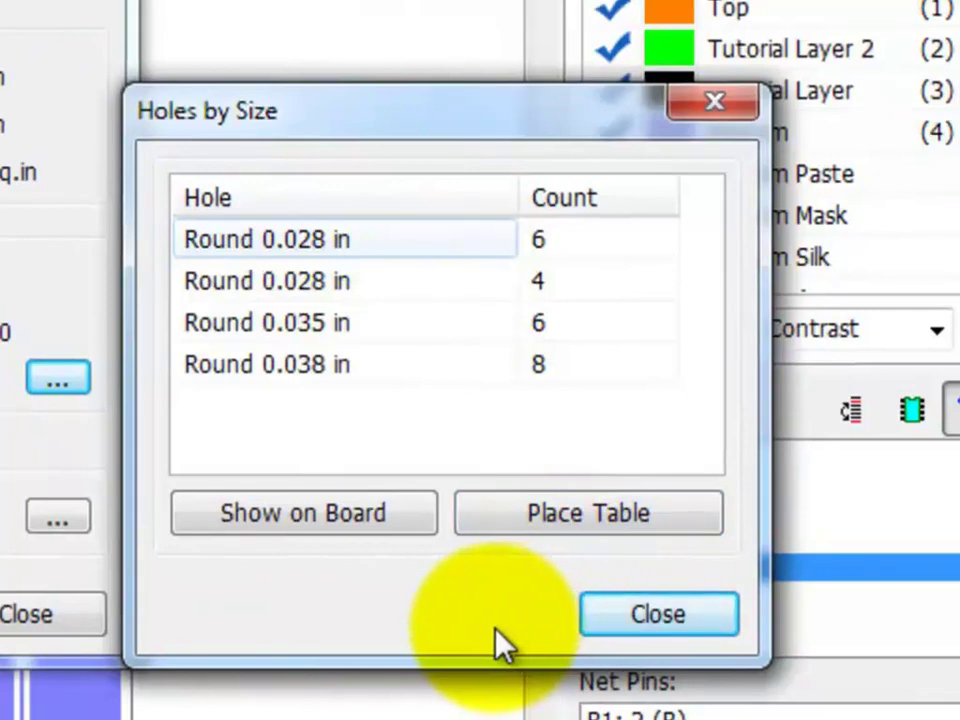
click(330, 515)
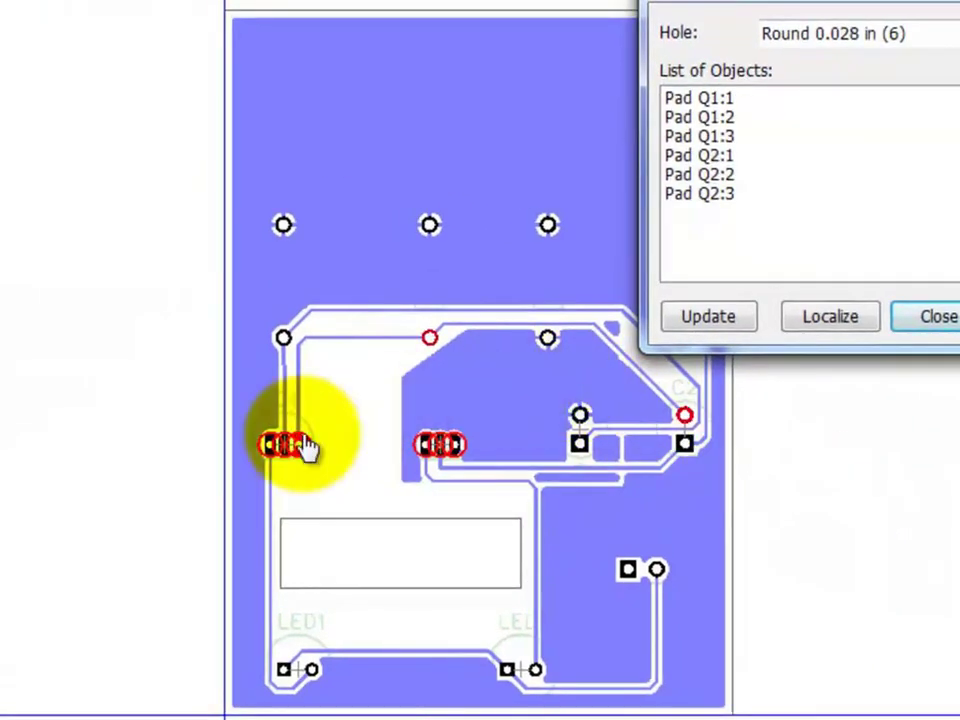
Pick pads Q1:1, Q1:3 and Q2:2 in the hole list and locate Q2:2 on the board.
click(671, 135)
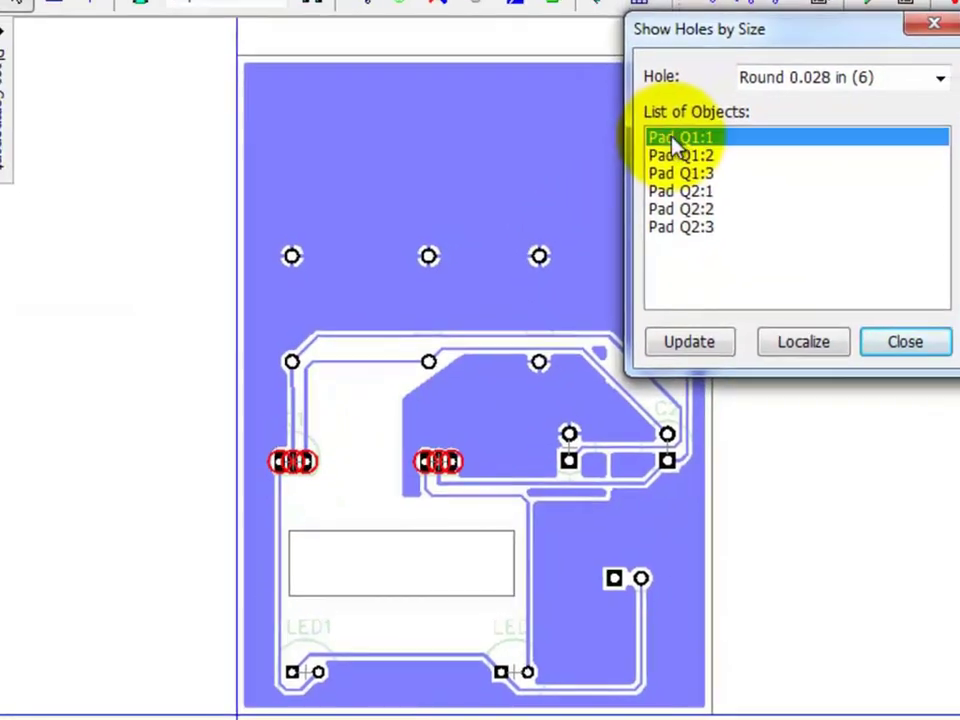
click(660, 207)
click(666, 241)
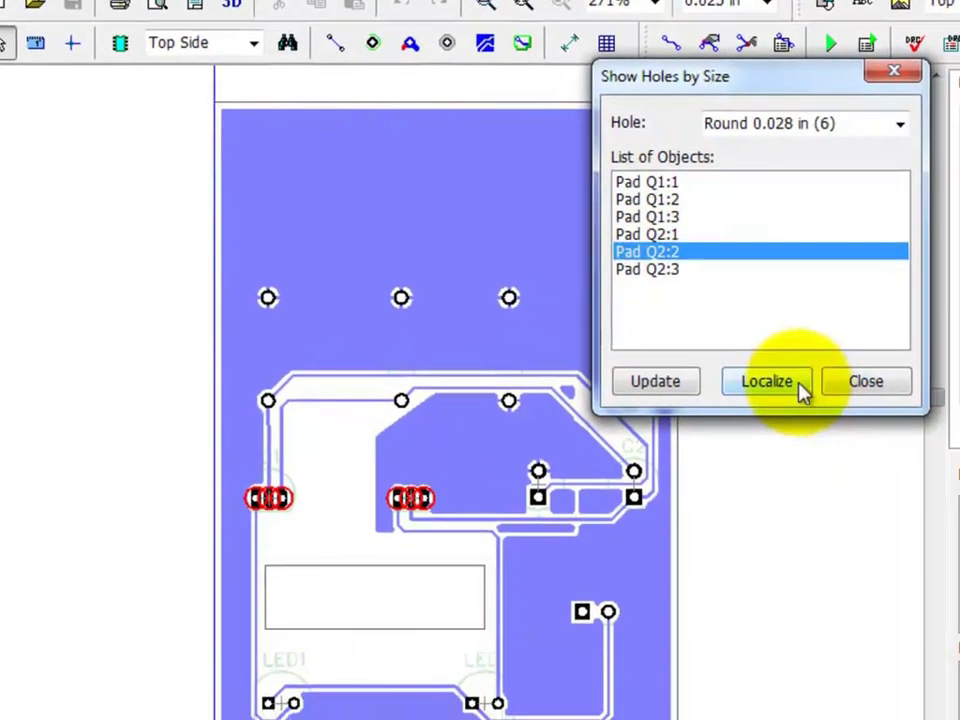
click(800, 386)
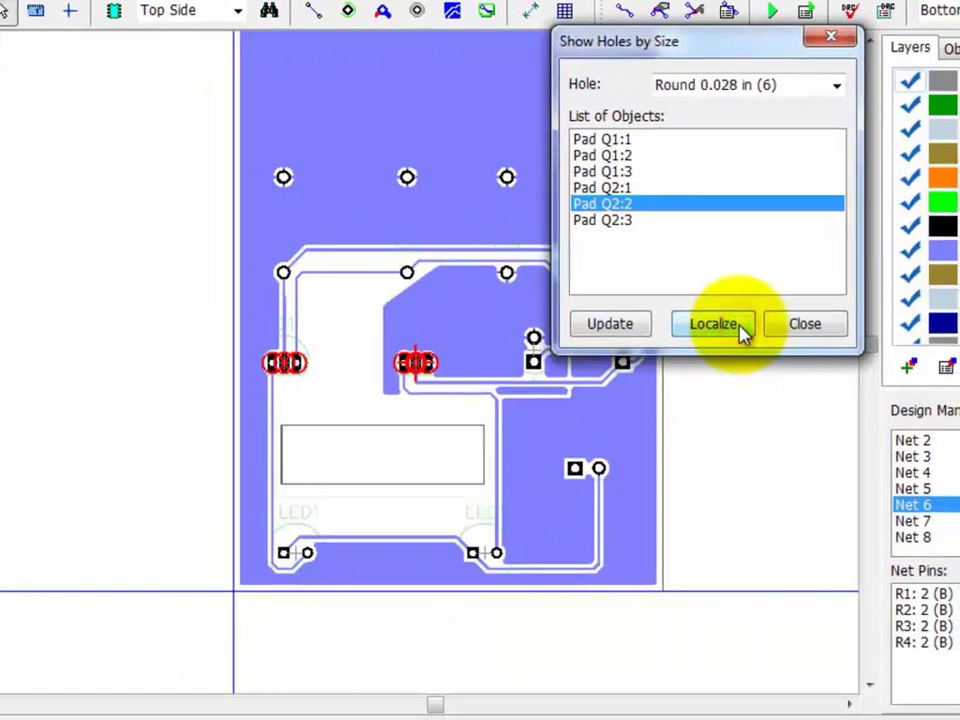
click(816, 326)
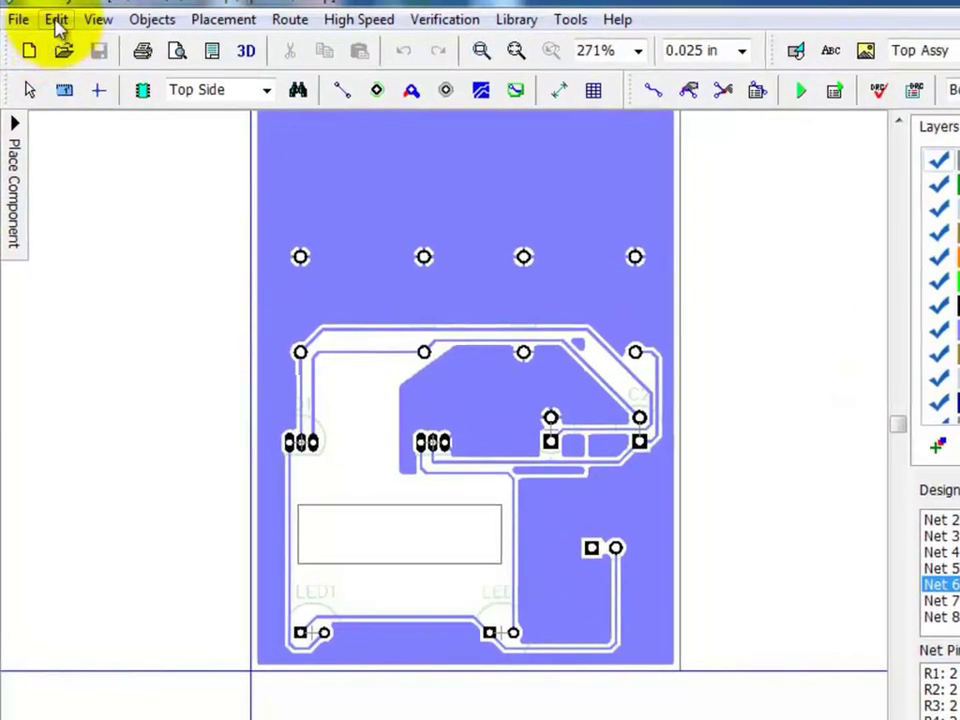
Panelize the board 2 columns by 2 rows with a 0.2 in border, giving a 4 × 5.4 in panel.
click(57, 22)
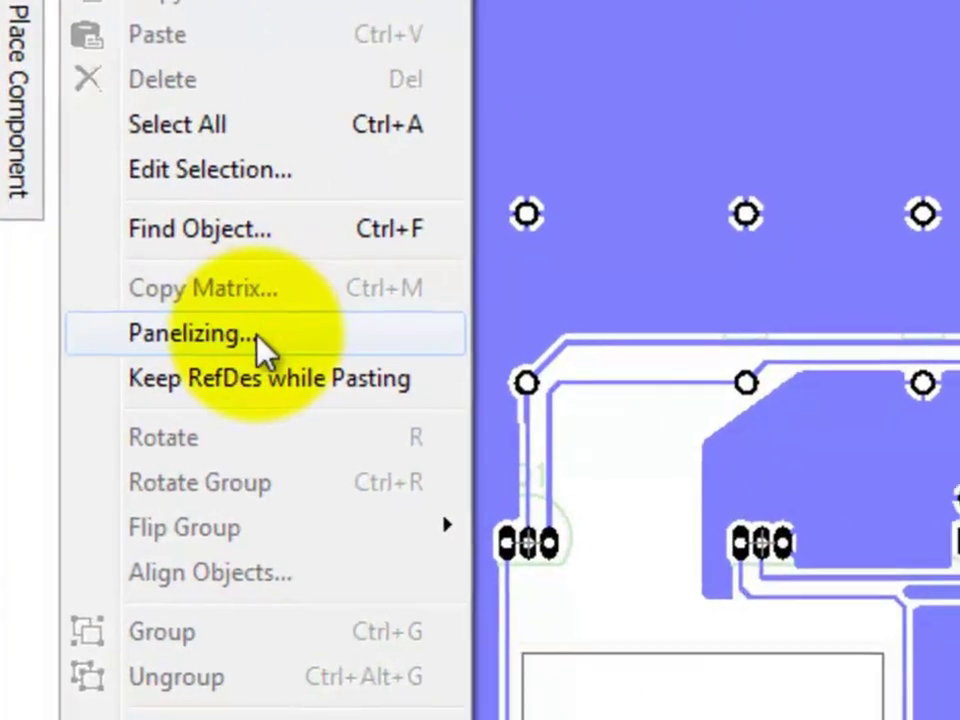
click(258, 337)
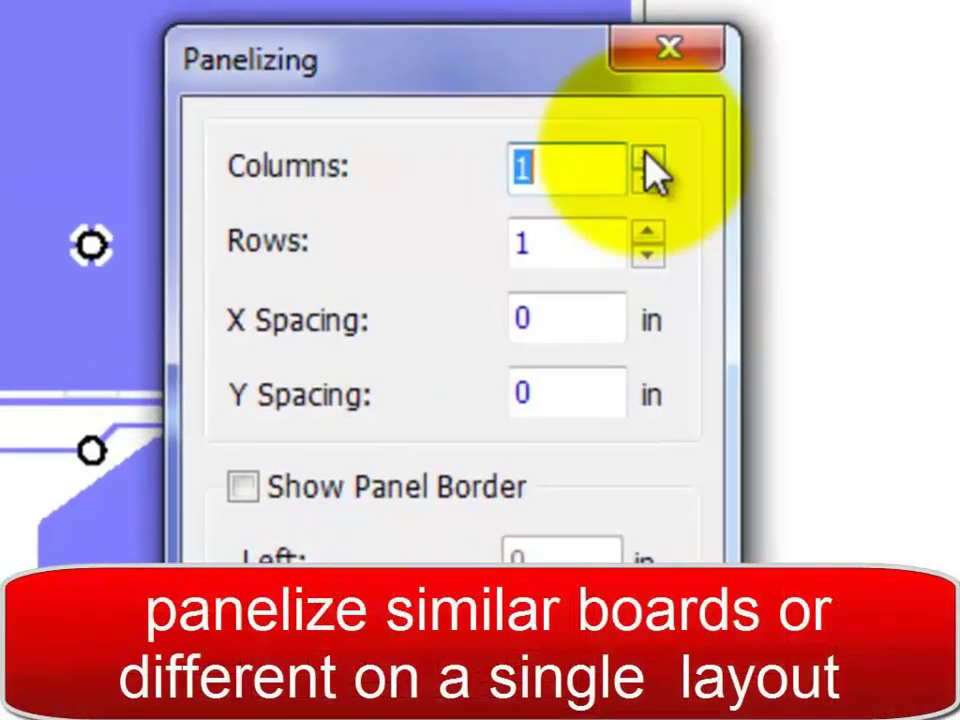
click(558, 113)
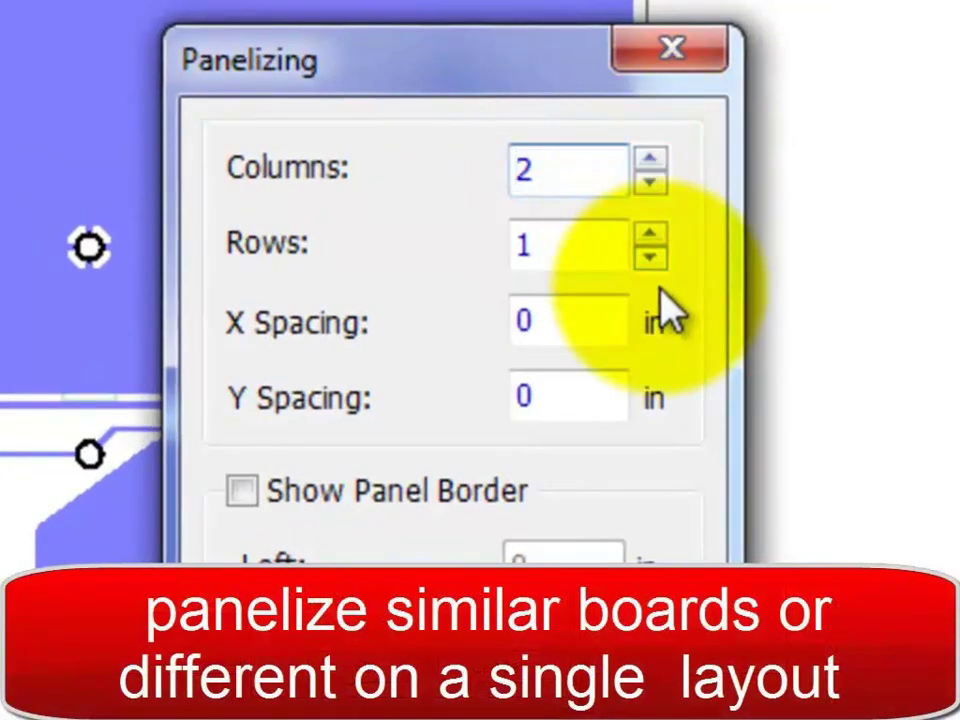
click(246, 494)
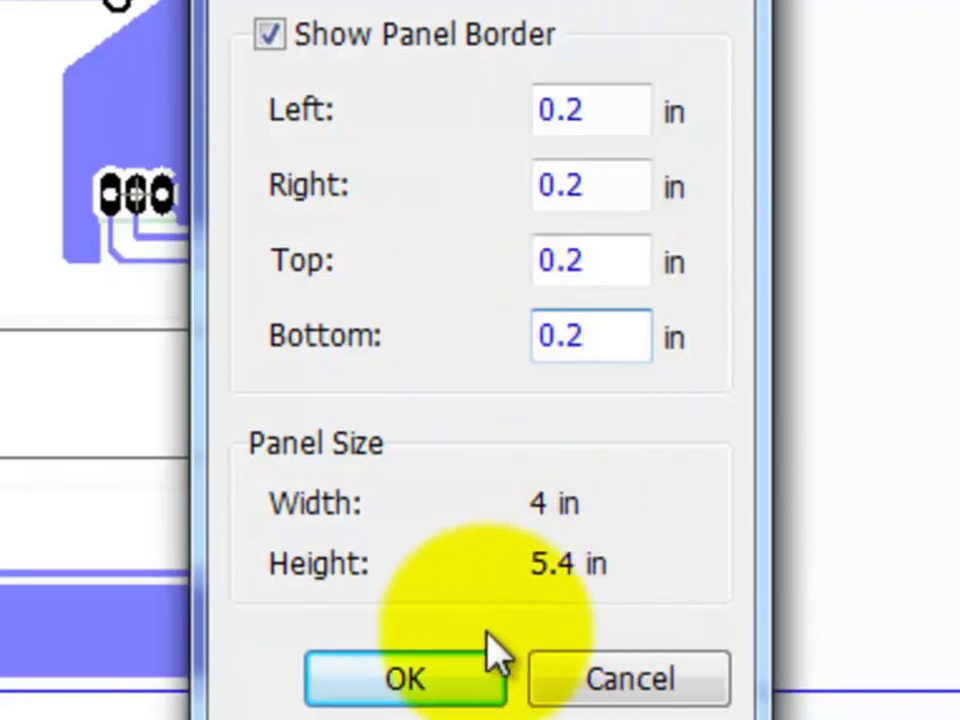
click(493, 645)
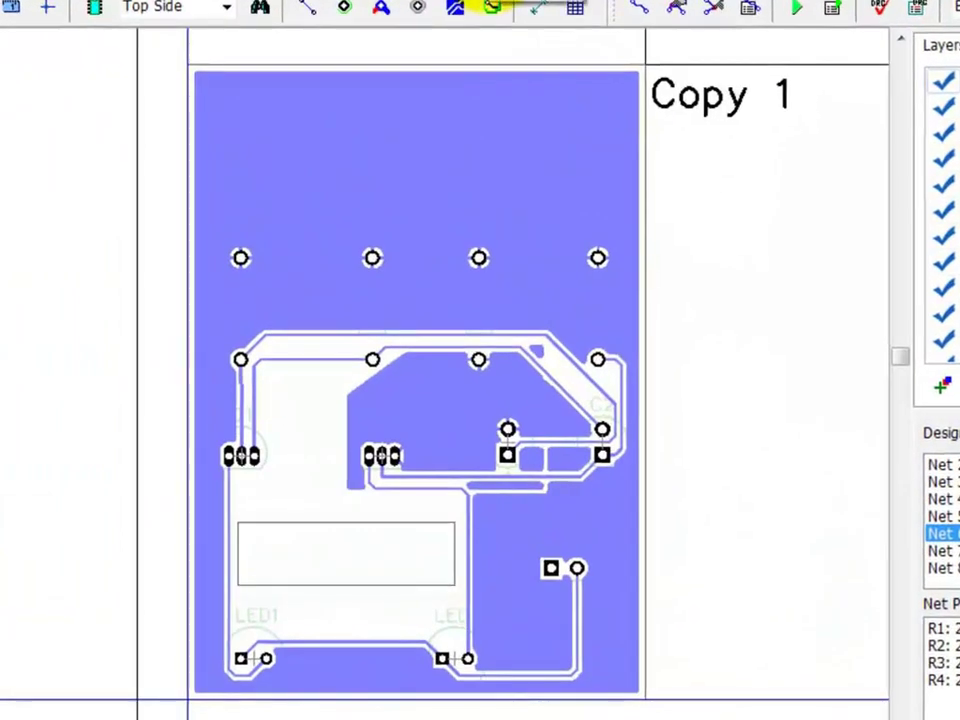
Zoom and pan in on the 2 × 2 board panel, then bring up the File menu.
scroll(655, 233, down, 2)
scroll(655, 233, down, 3)
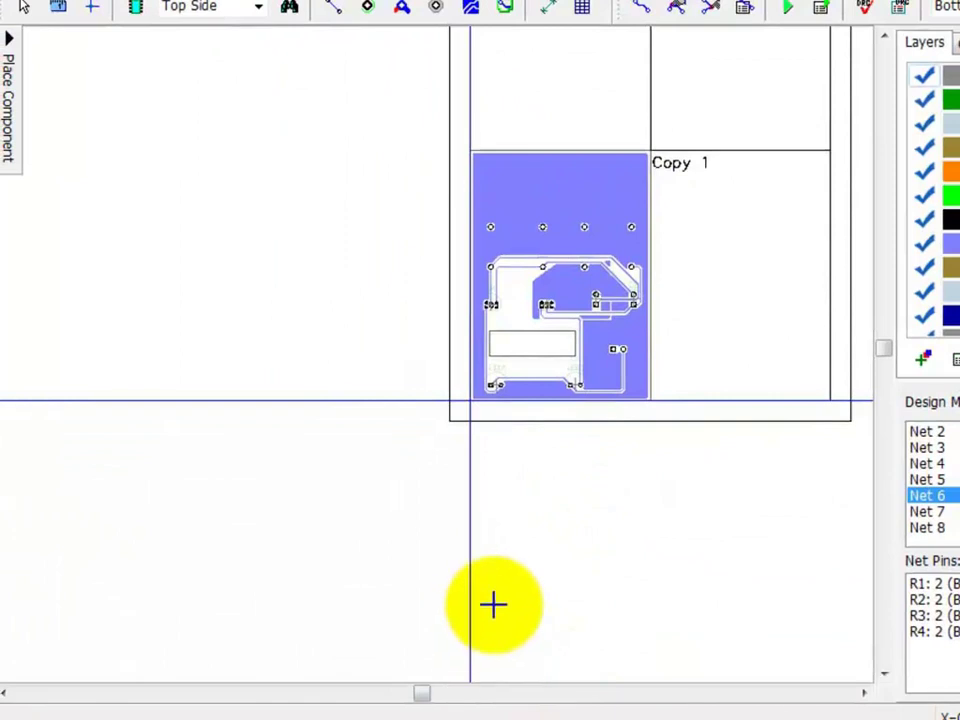
drag(418, 697, 462, 700)
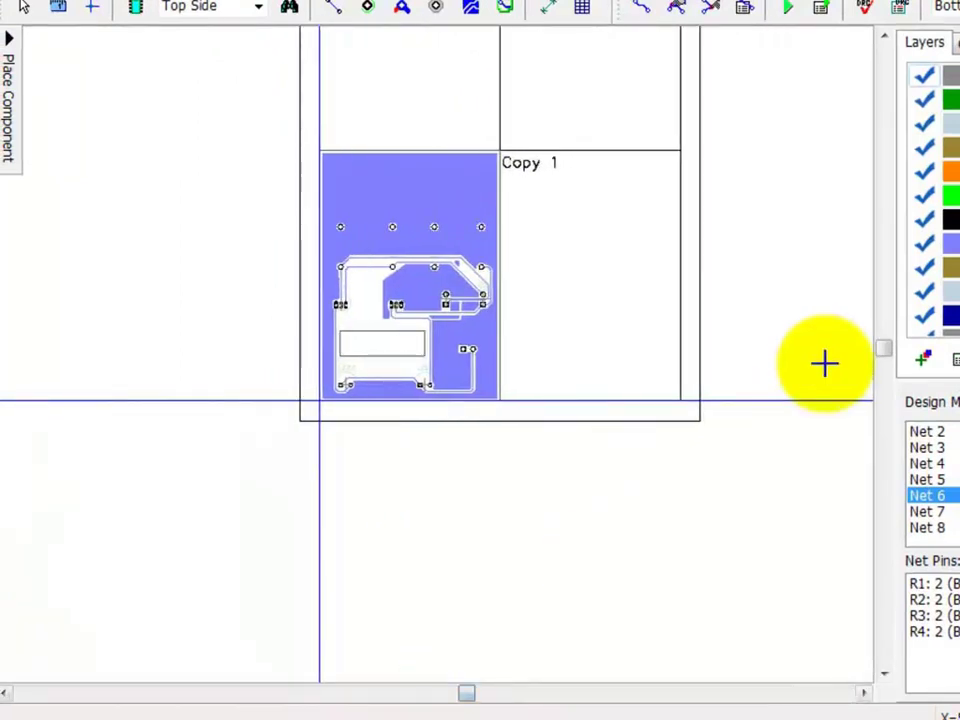
drag(889, 357, 890, 321)
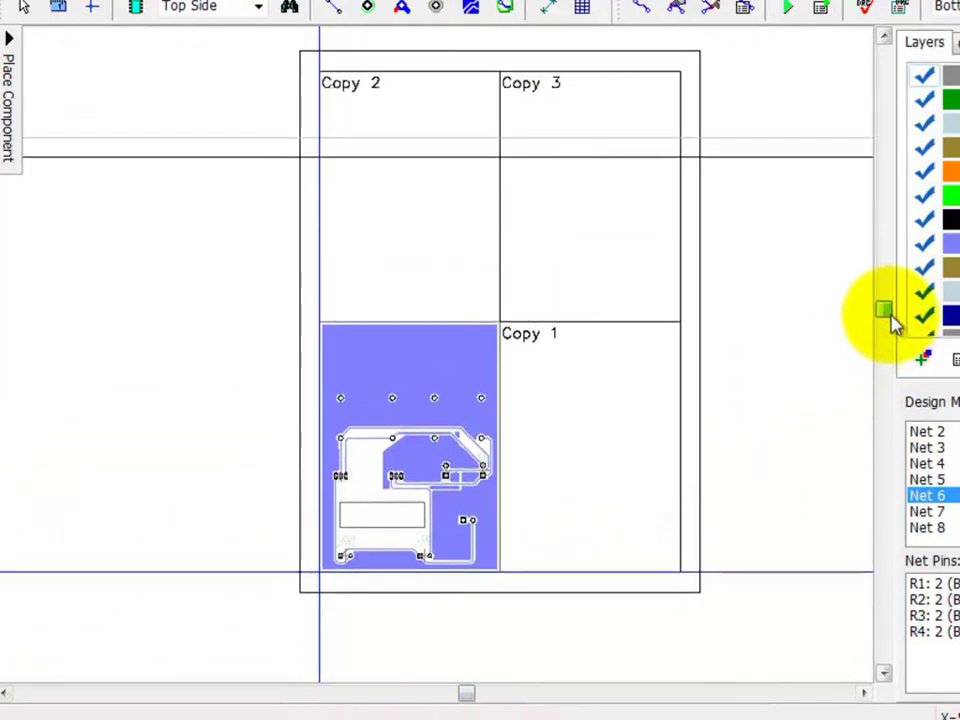
scroll(700, 480, up, 1)
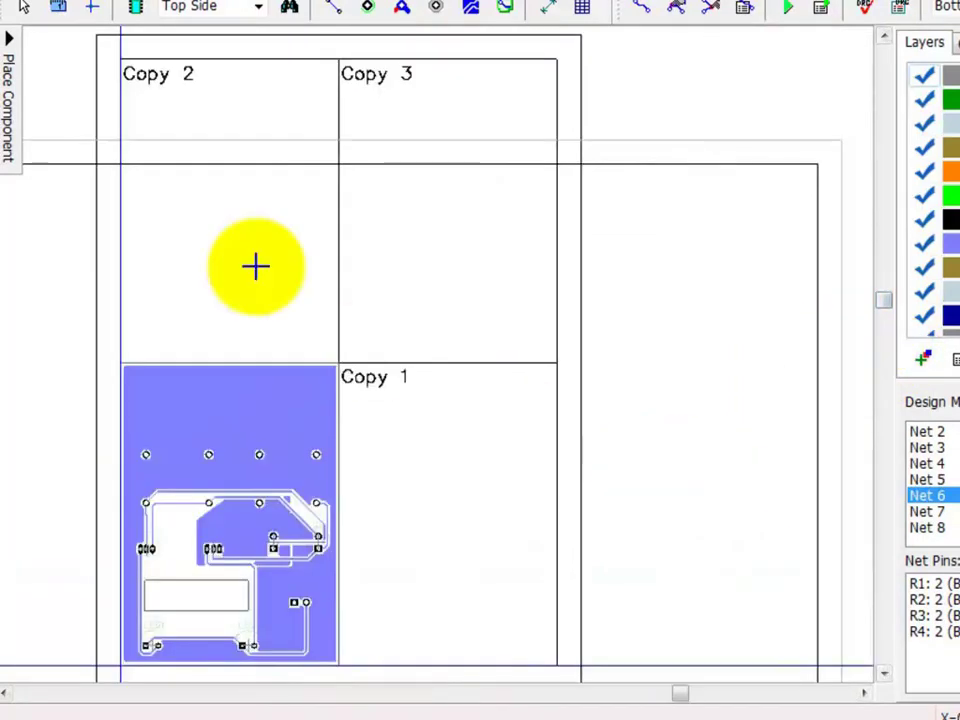
click(16, 11)
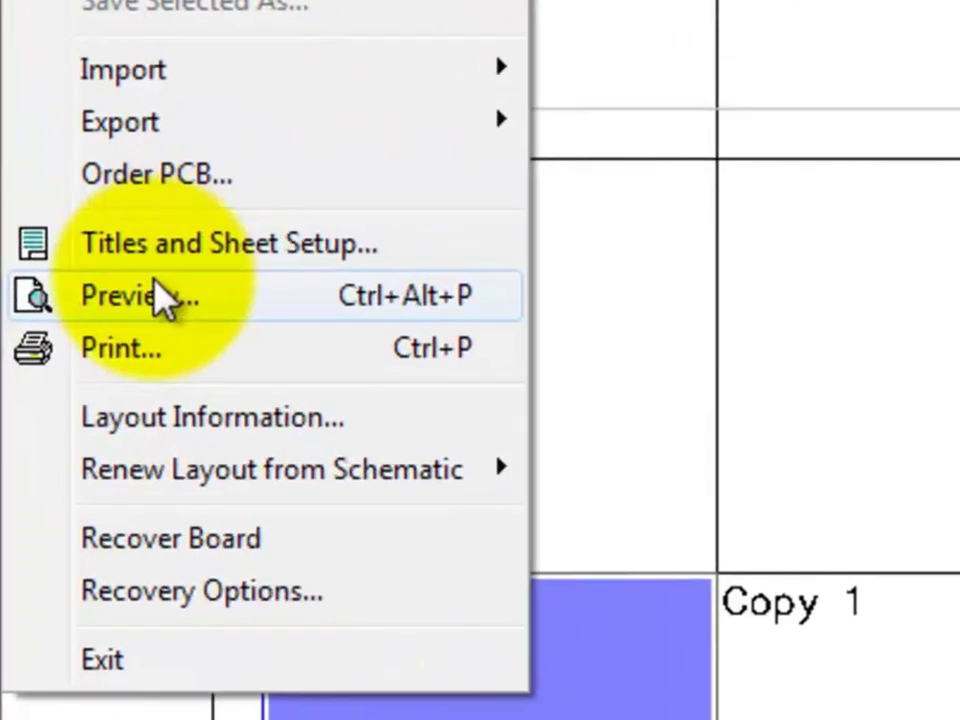
Preview the four board copies at 156% print scale, centred on the page, then close the preview.
click(68, 277)
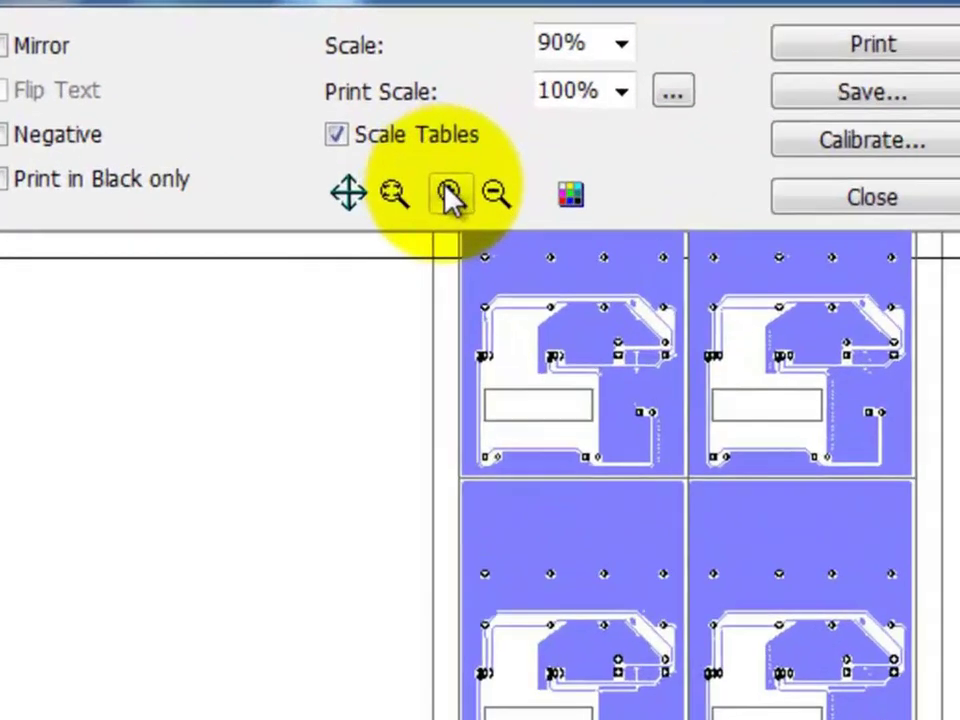
click(484, 120)
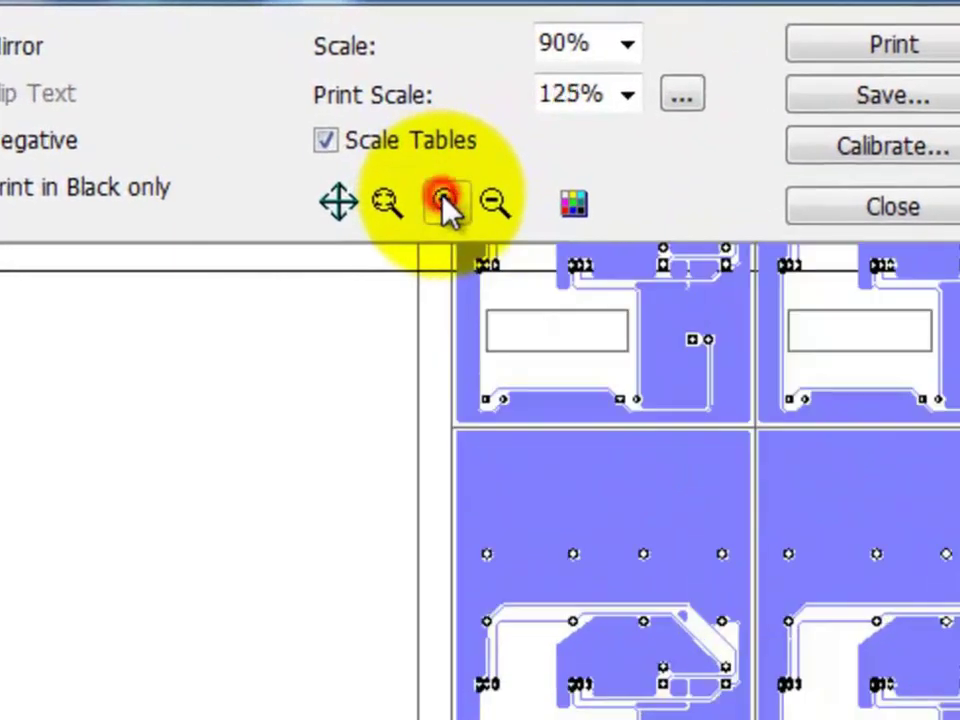
click(447, 203)
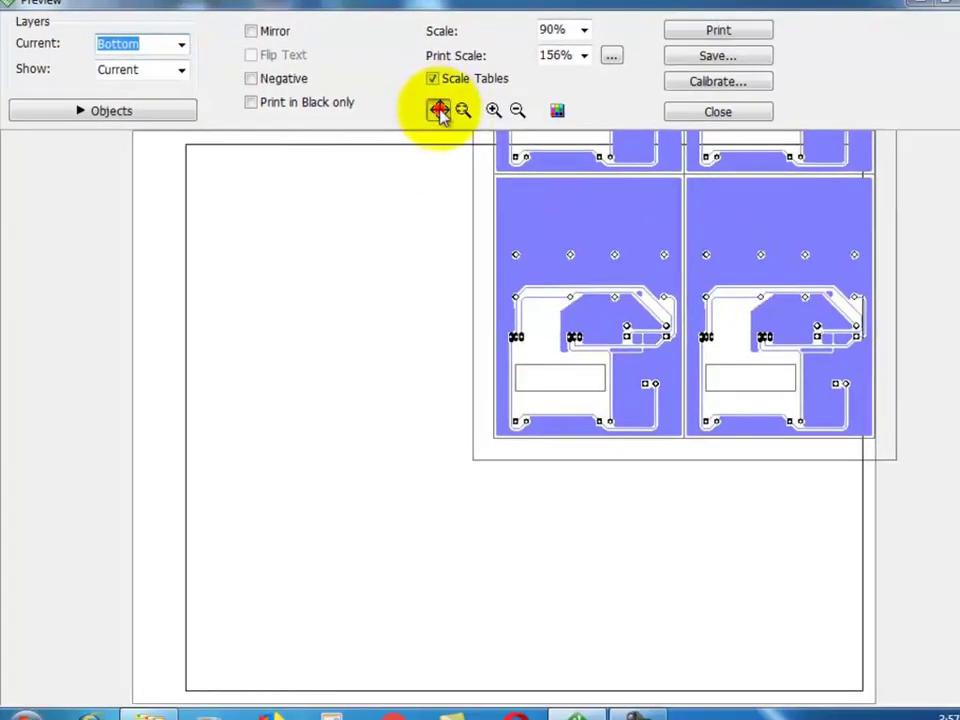
mouse_move(618, 237)
mouse_down()
mouse_move(439, 388)
mouse_move(435, 418)
mouse_up()
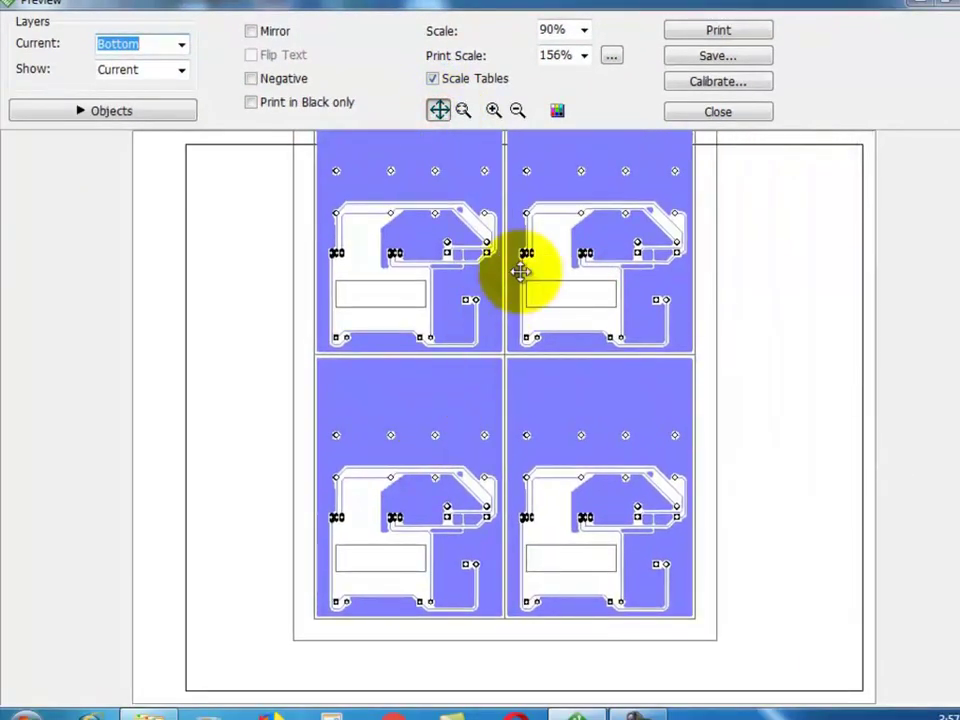
drag(521, 272, 512, 344)
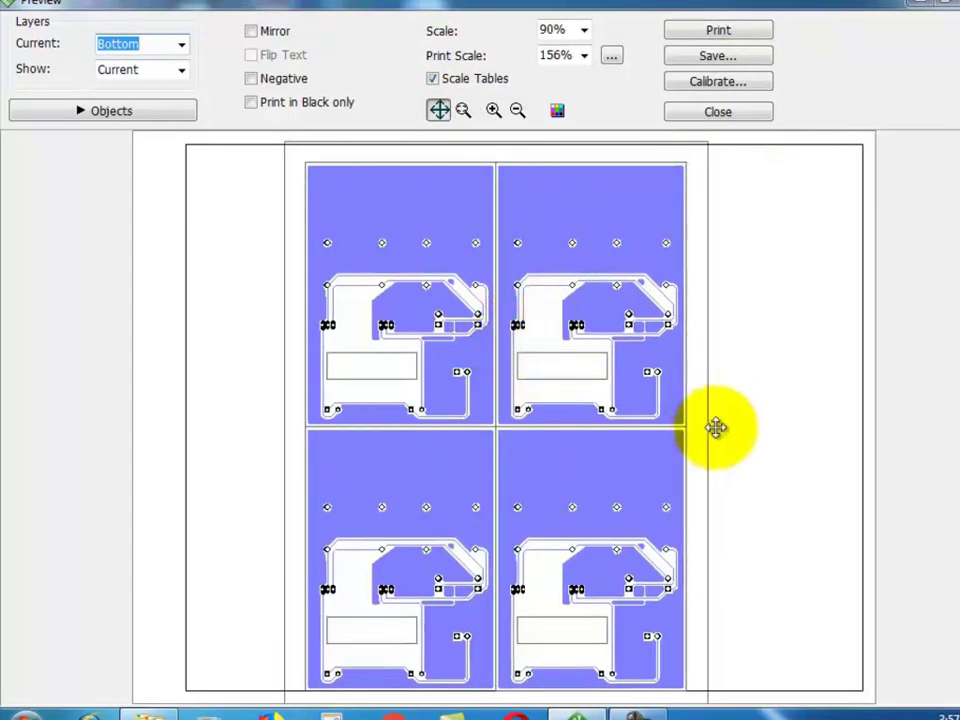
click(720, 113)
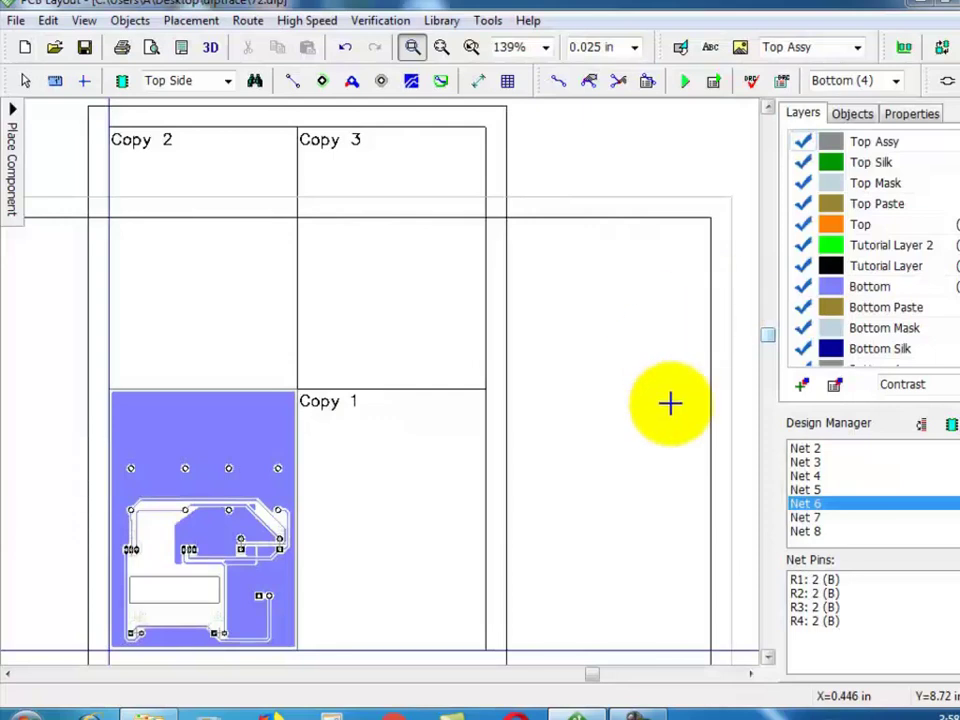
click(441, 47)
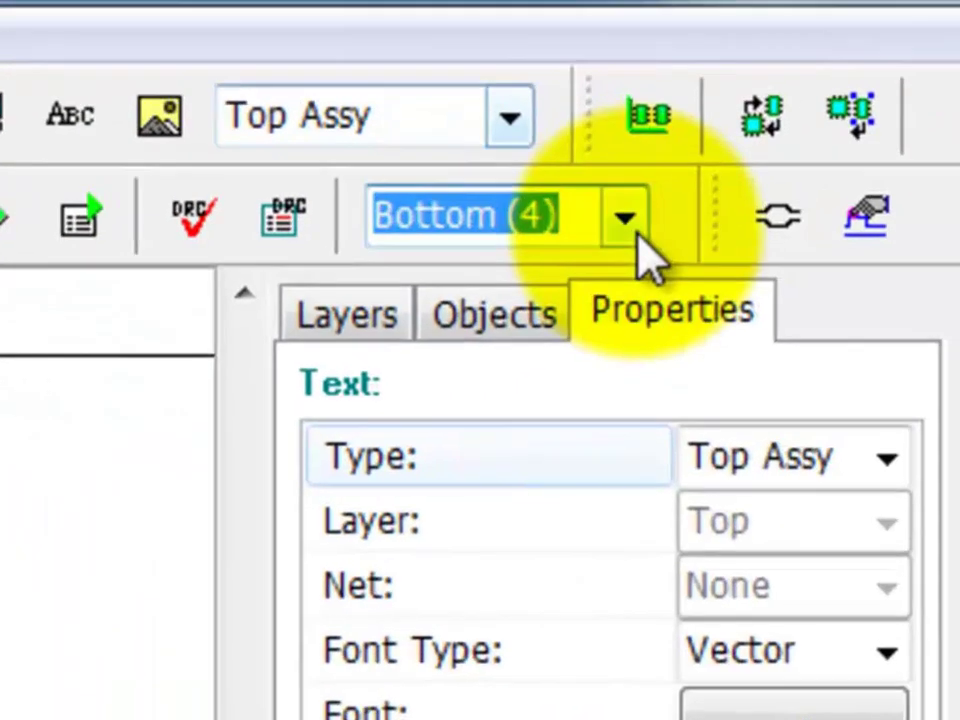
Make Top the current layer and set the New Board text to Do Not Panelize.
click(612, 226)
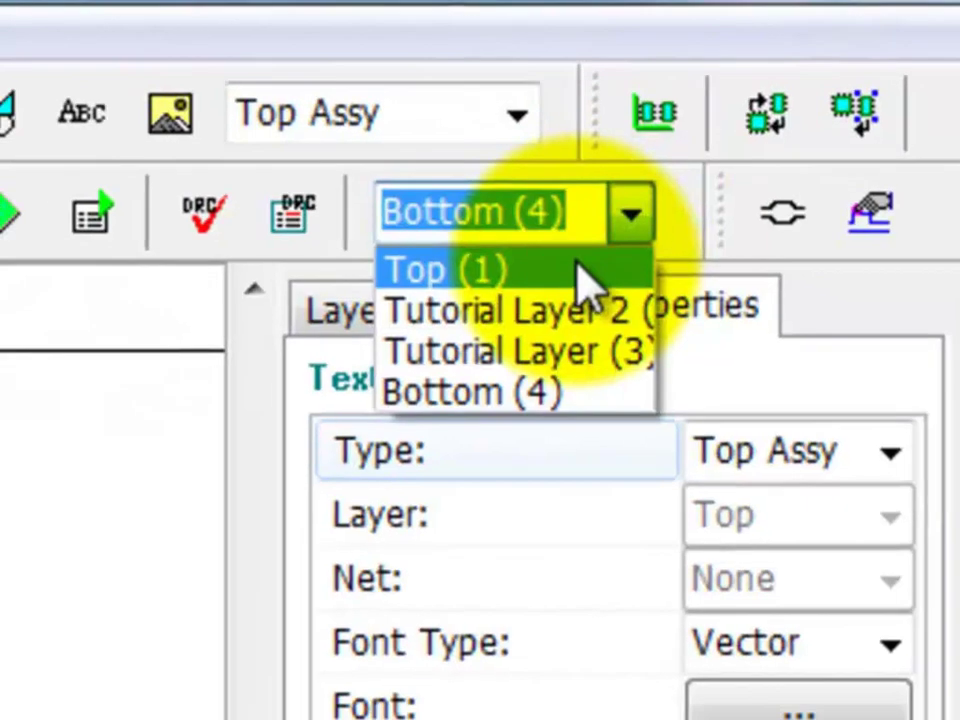
click(583, 280)
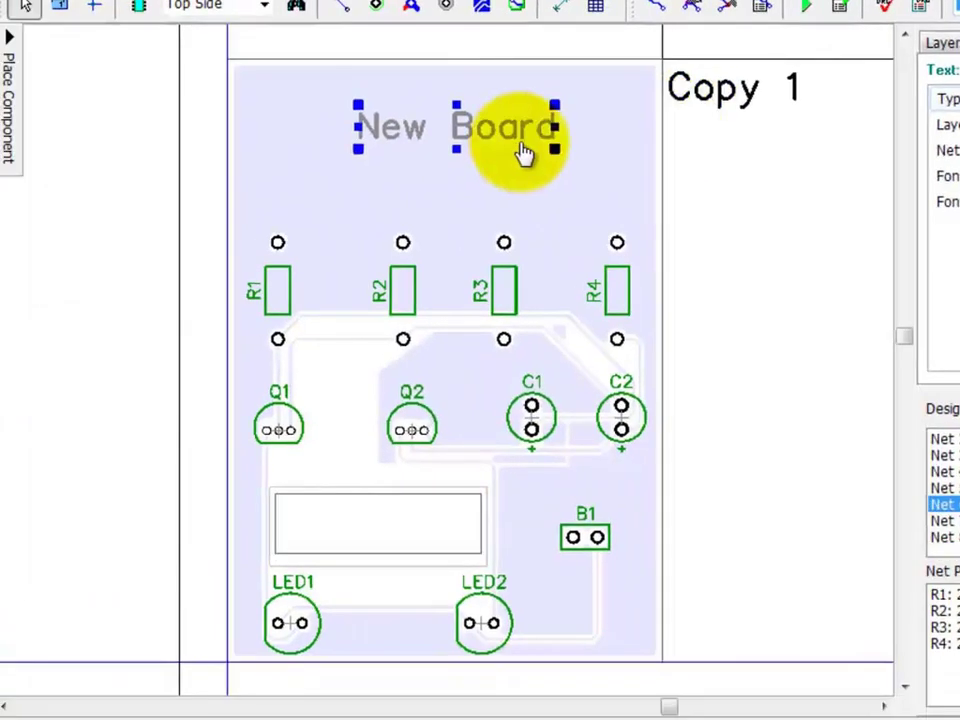
right_click(554, 146)
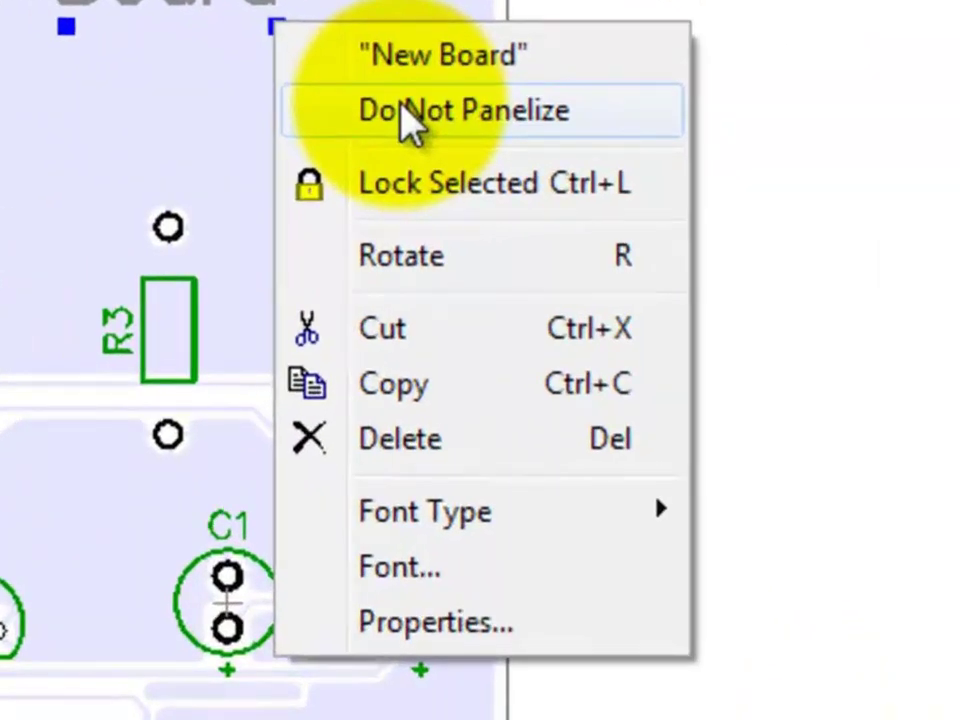
mouse_move(425, 511)
click(806, 510)
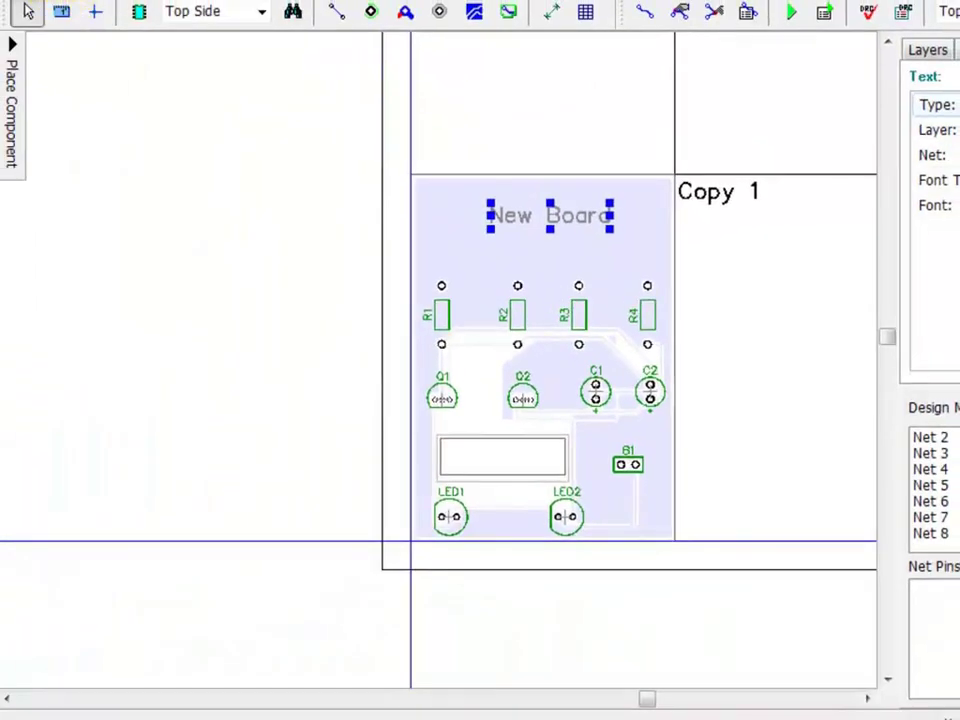
Reset panelizing to 1 column by 1 row, leaving a single 2.2 × 2.9 in board.
click(45, 2)
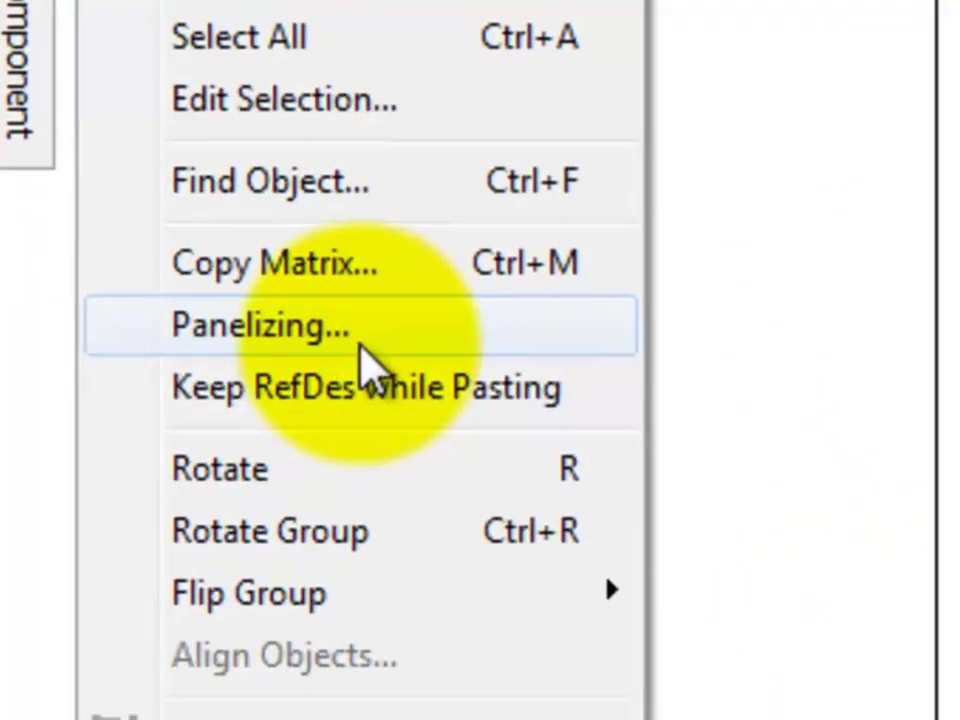
click(300, 348)
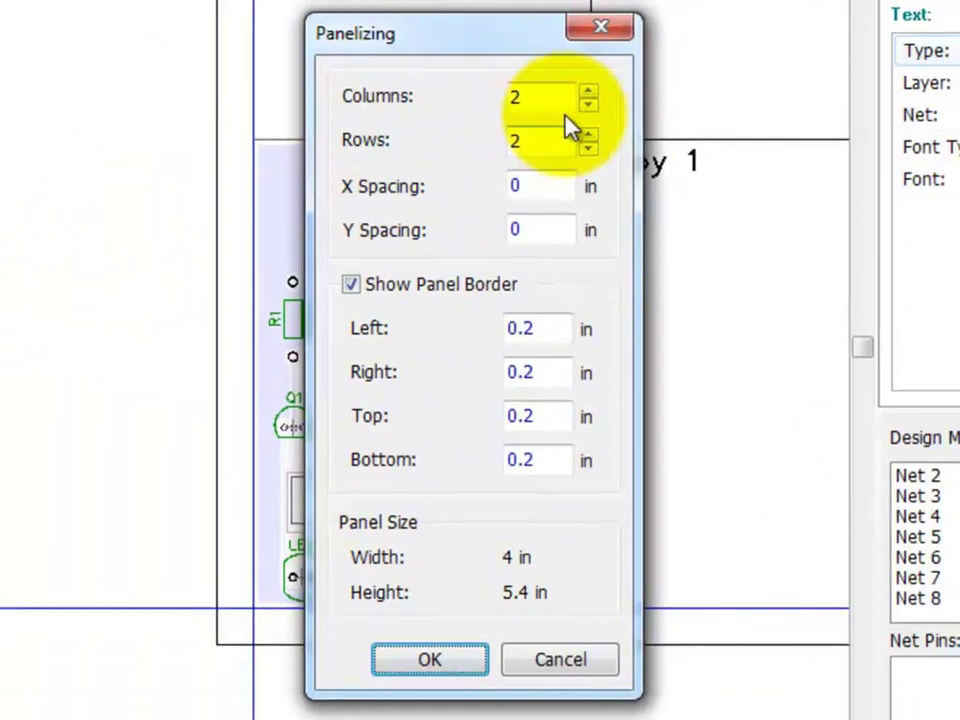
click(588, 104)
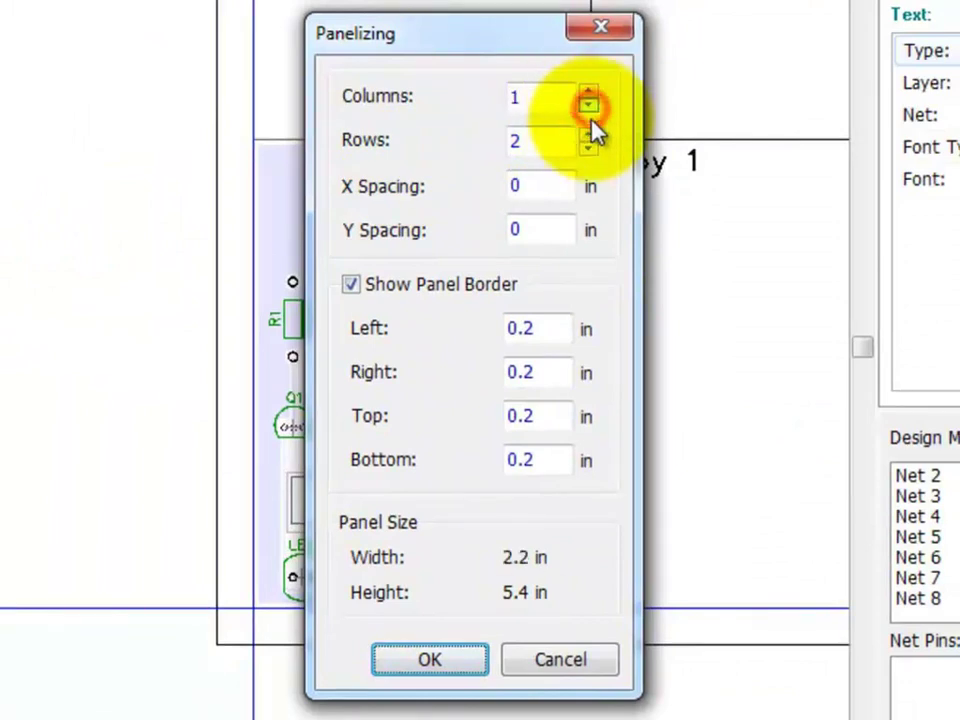
click(589, 147)
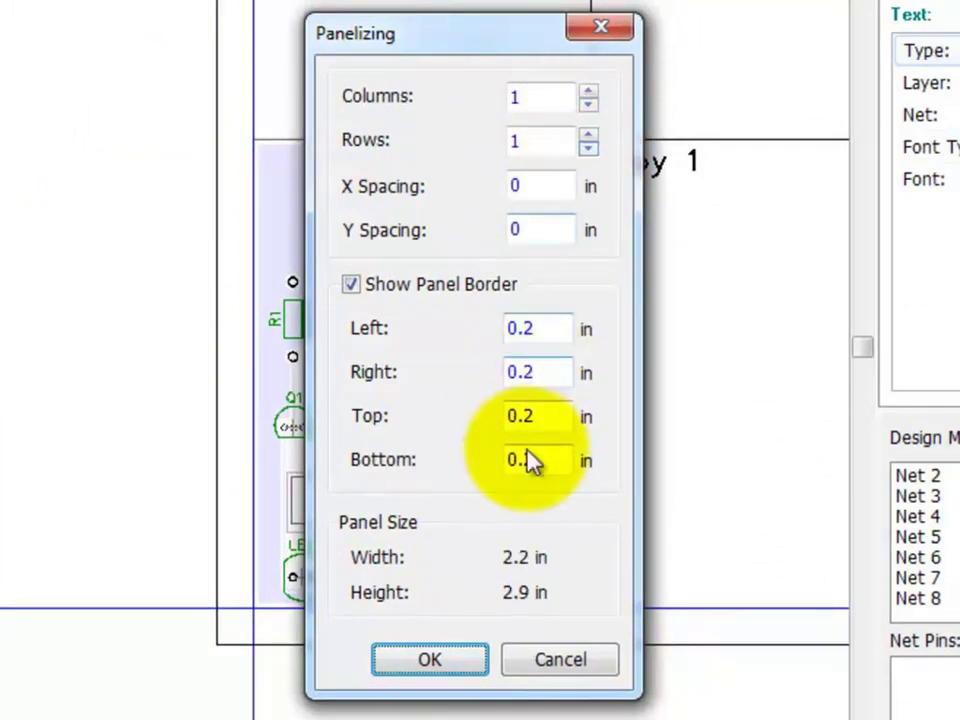
click(424, 662)
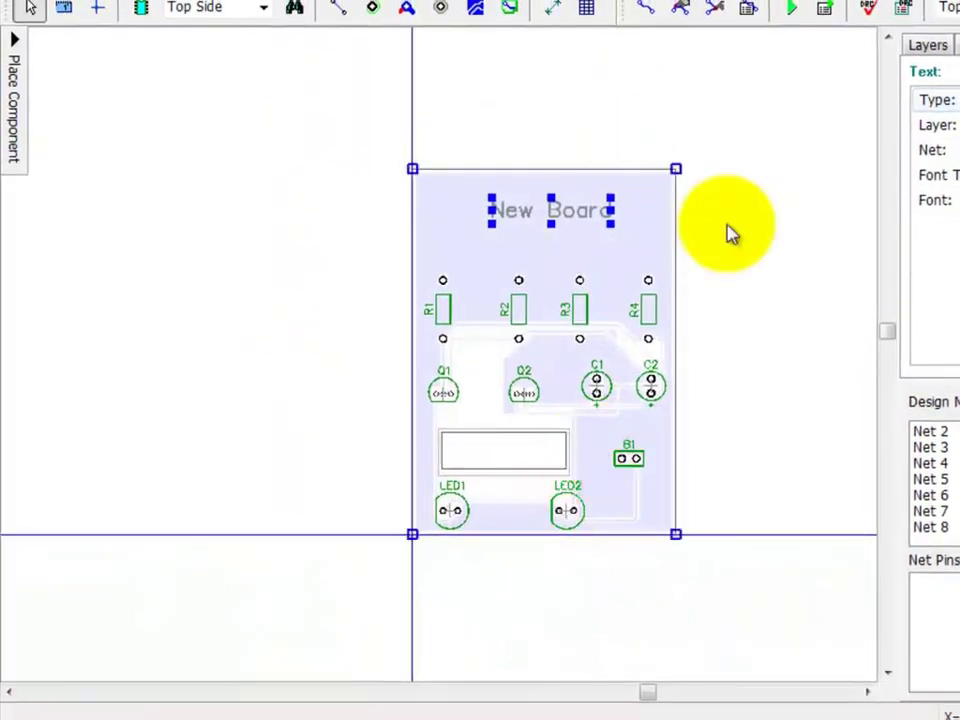
scroll(726, 231, down, 1)
scroll(741, 261, down, 3)
scroll(744, 272, down, 2)
scroll(742, 272, up, 1)
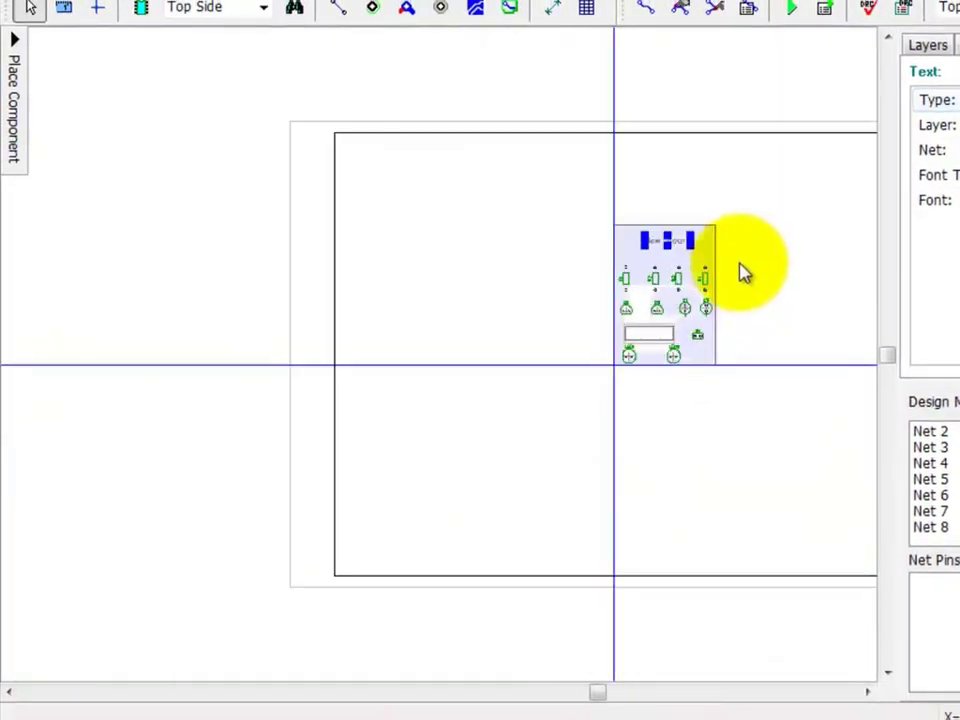
scroll(740, 272, up, 2)
Fit the whole board in view and turn off keeping reference designators when pasting.
click(474, 20)
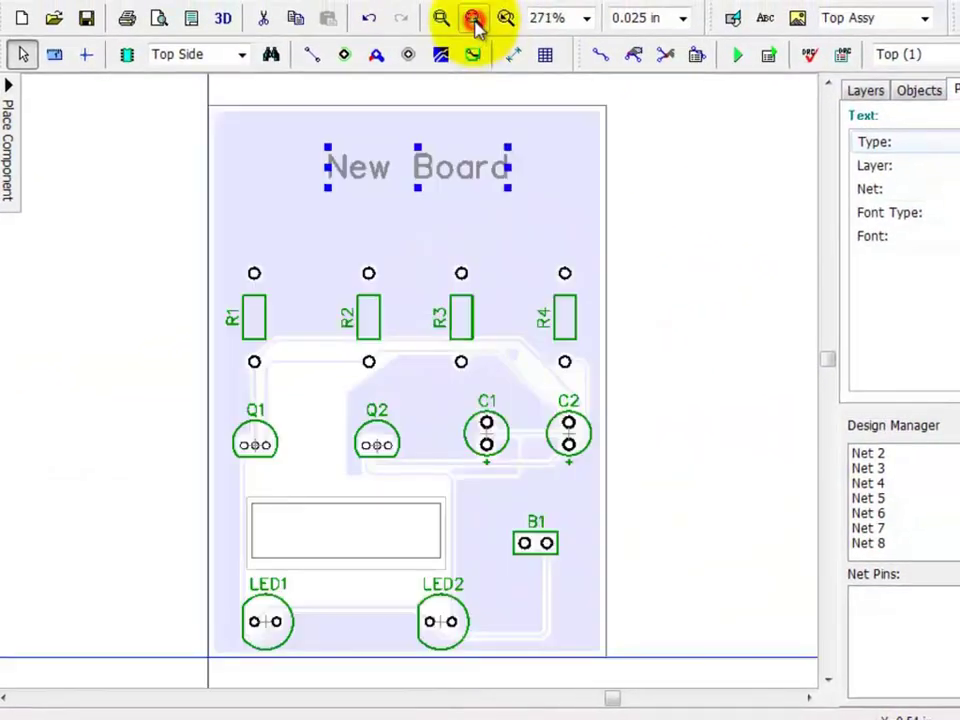
scroll(194, 298, down, 3)
click(108, 118)
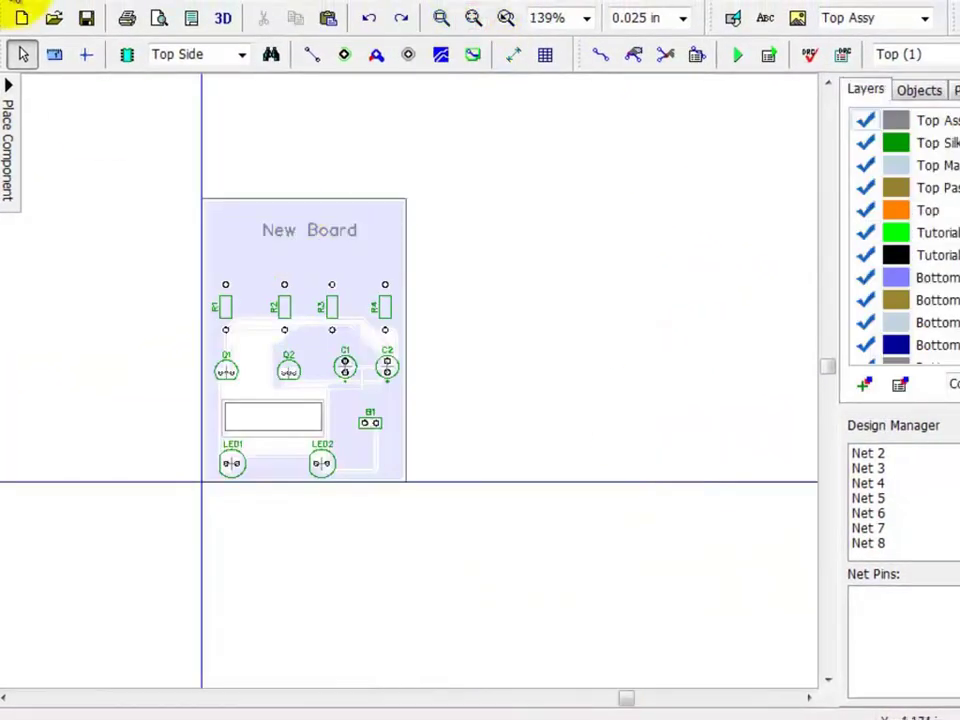
click(20, 4)
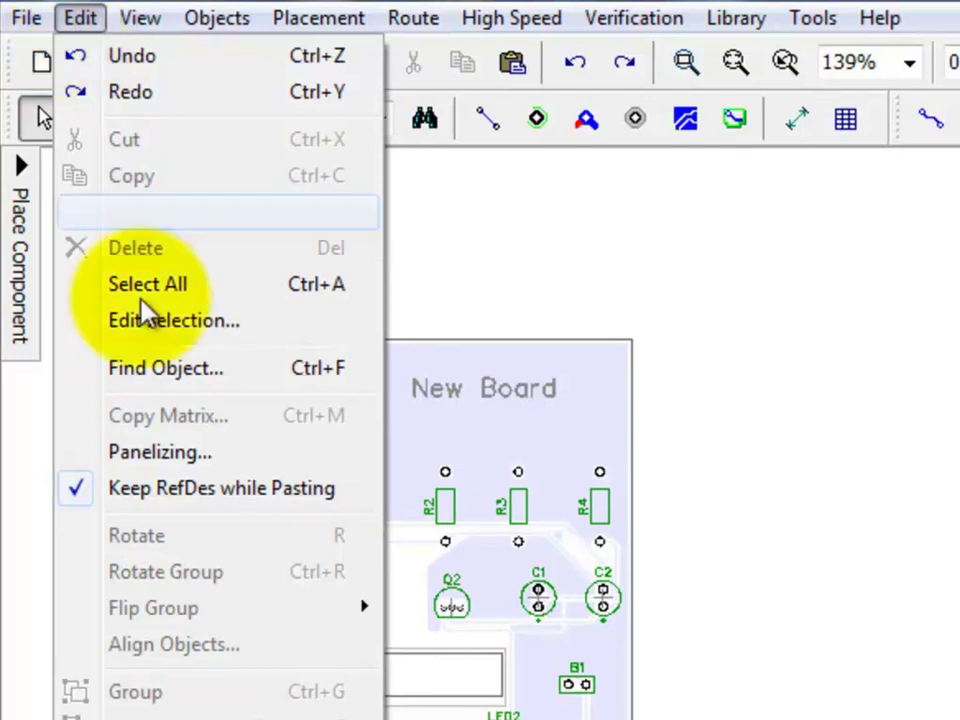
click(168, 490)
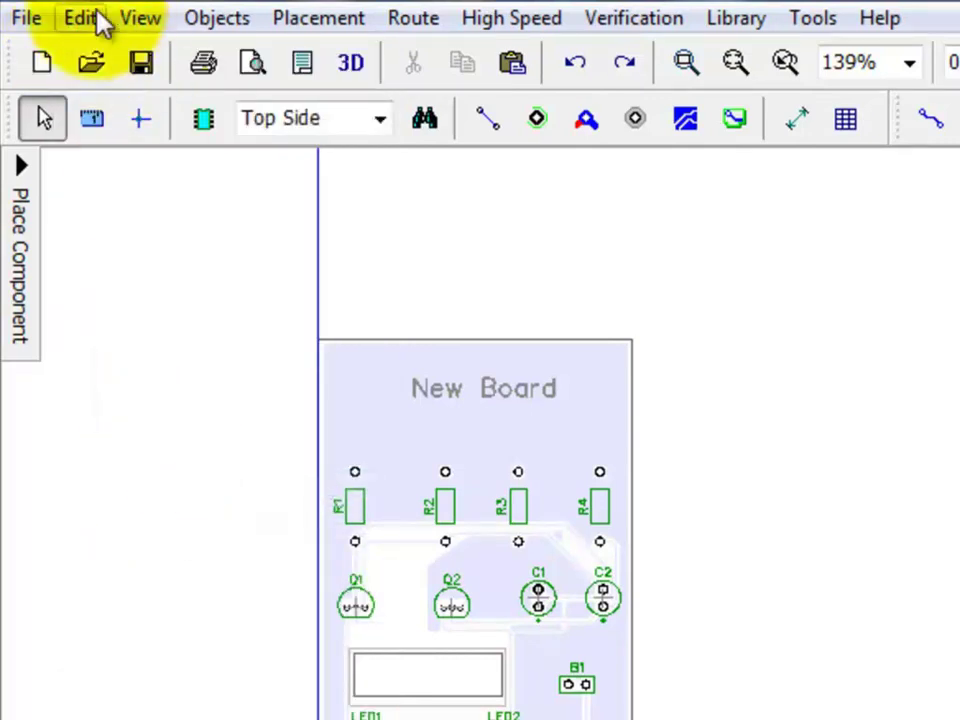
click(82, 20)
click(180, 490)
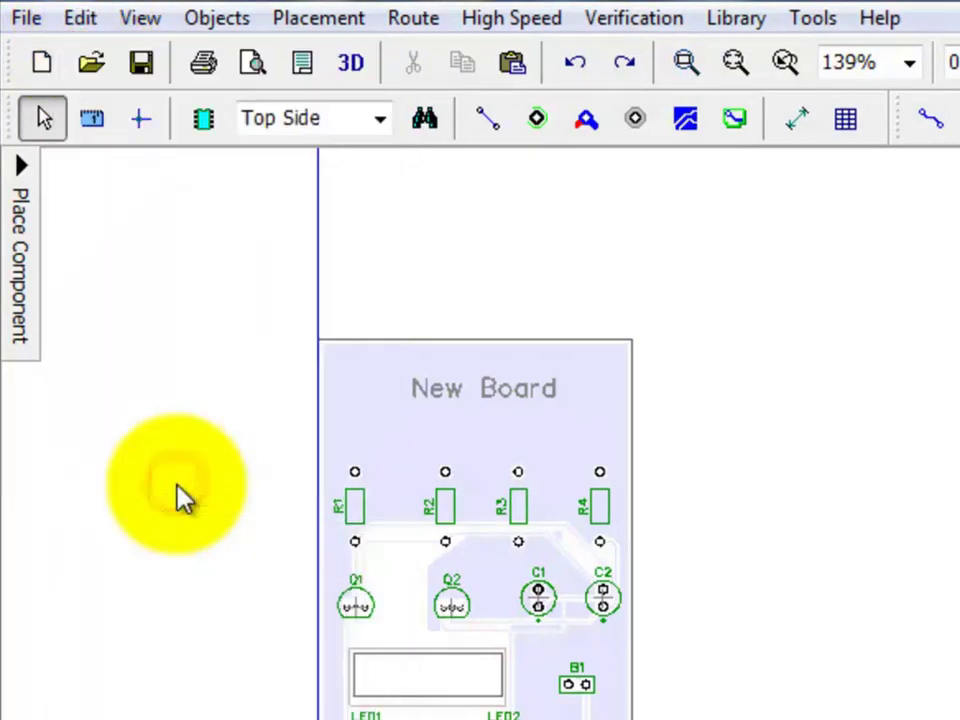
Select the whole board, copy it, and paste the copy on empty canvas to its right.
mouse_move(748, 302)
mouse_down()
mouse_move(360, 595)
mouse_move(322, 715)
mouse_up()
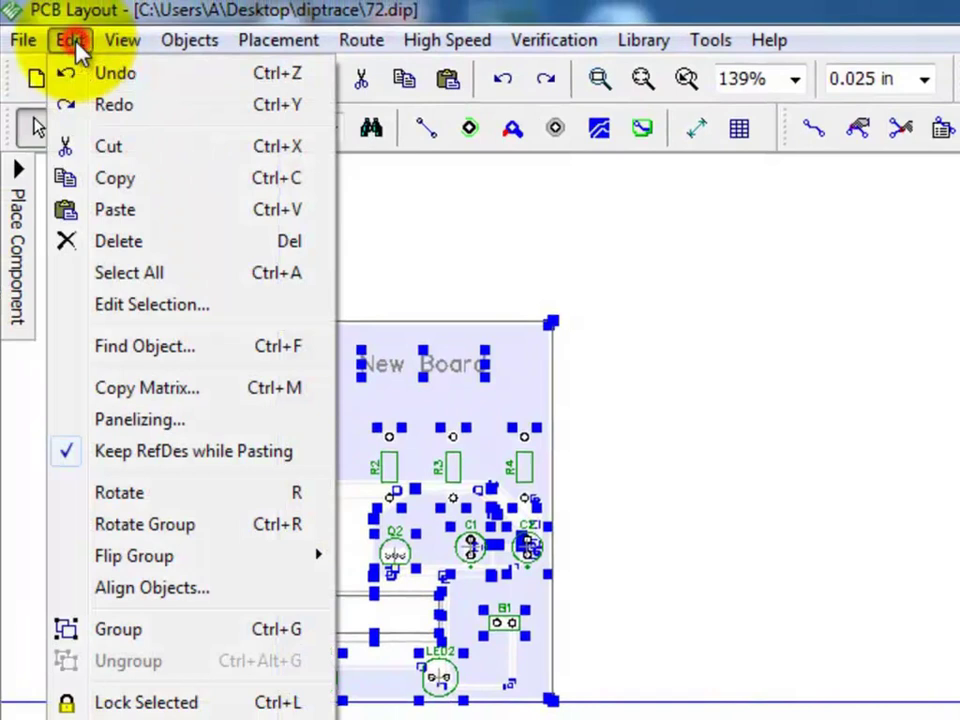
click(75, 45)
click(115, 178)
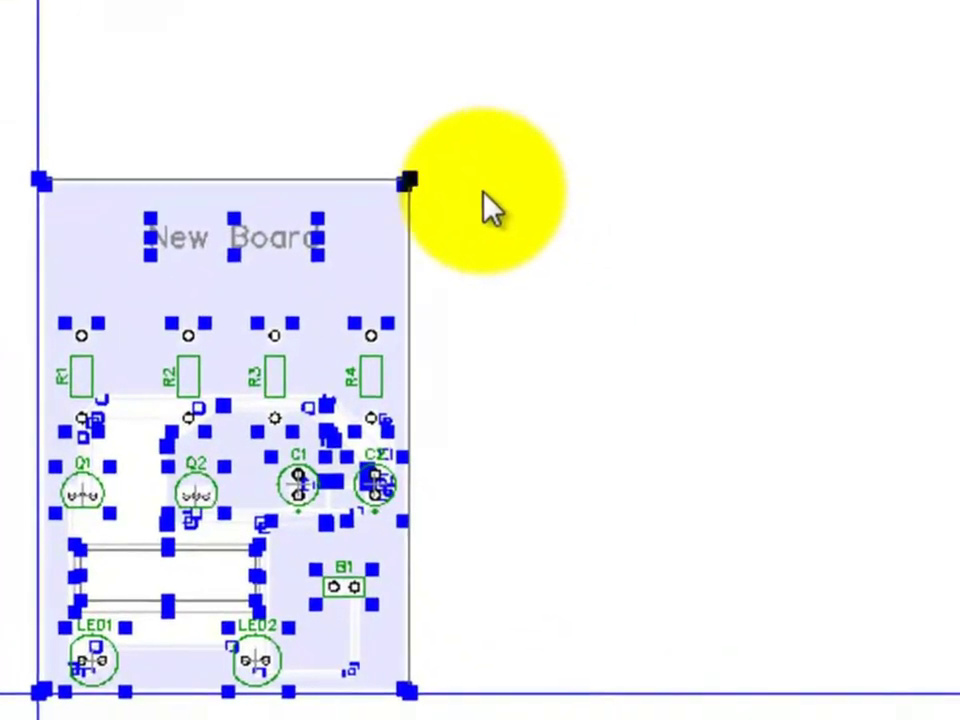
click(489, 205)
right_click(489, 205)
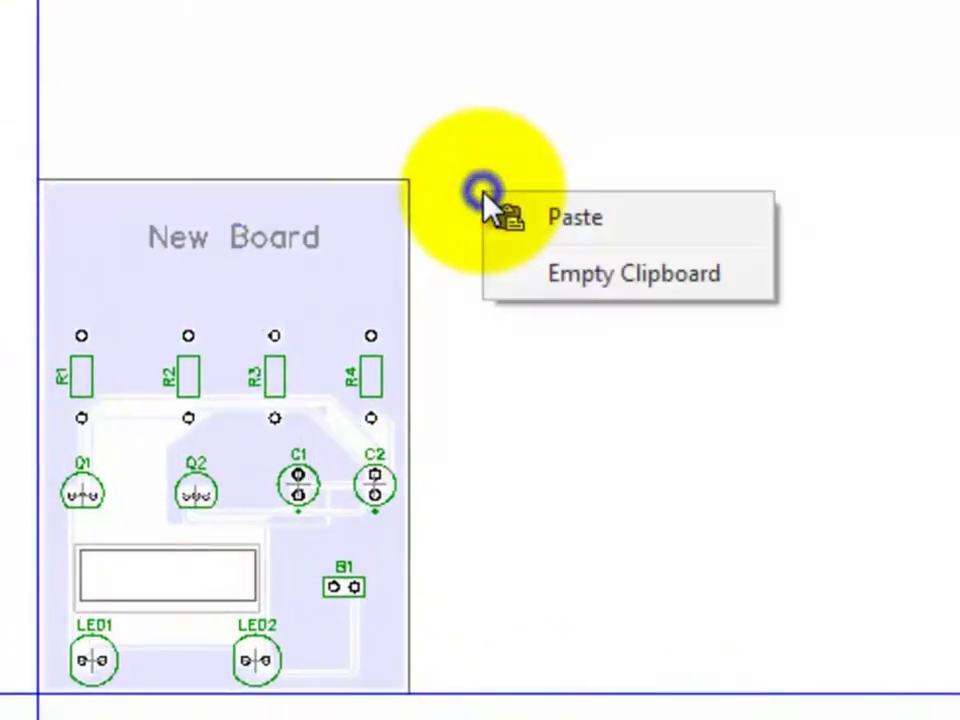
click(512, 218)
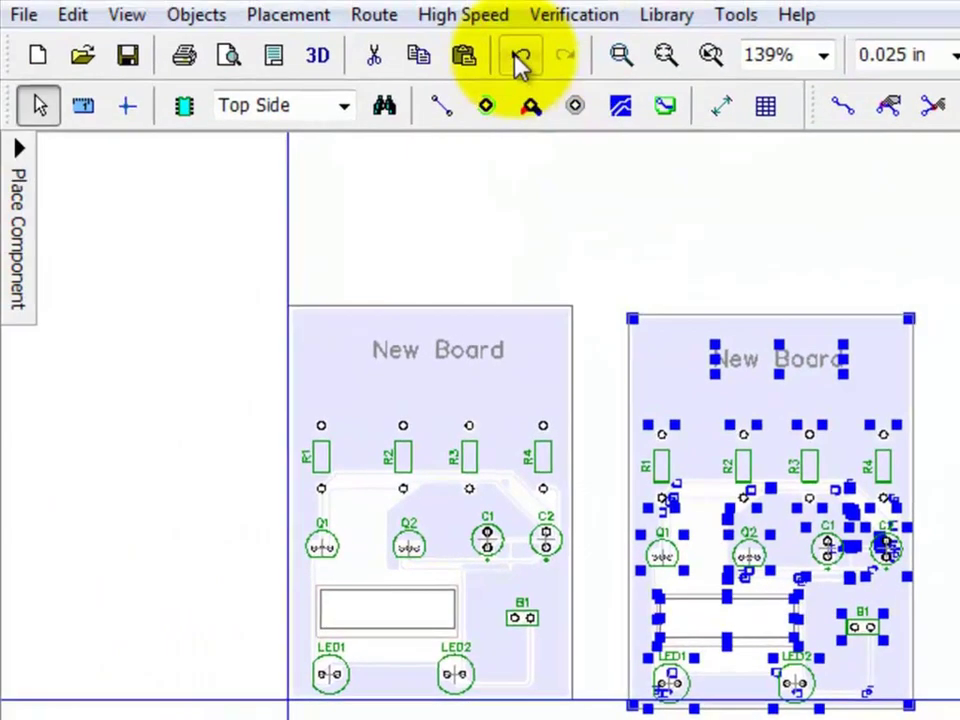
Undo the misplaced copy, paste it again beside the original and nudge it into alignment.
click(519, 55)
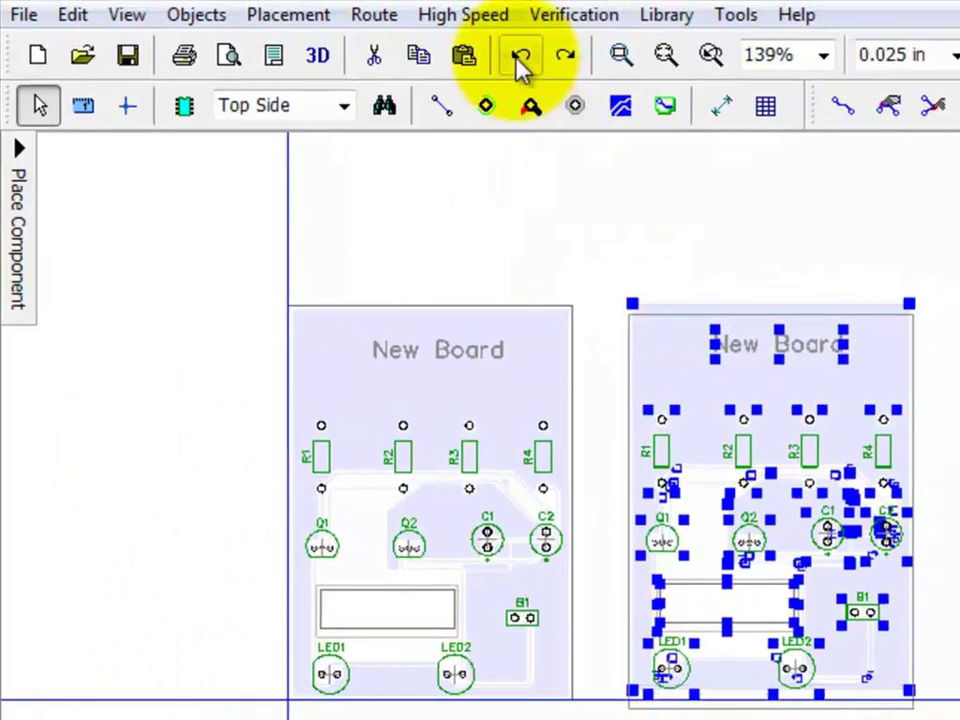
click(519, 57)
click(519, 57)
click(519, 57)
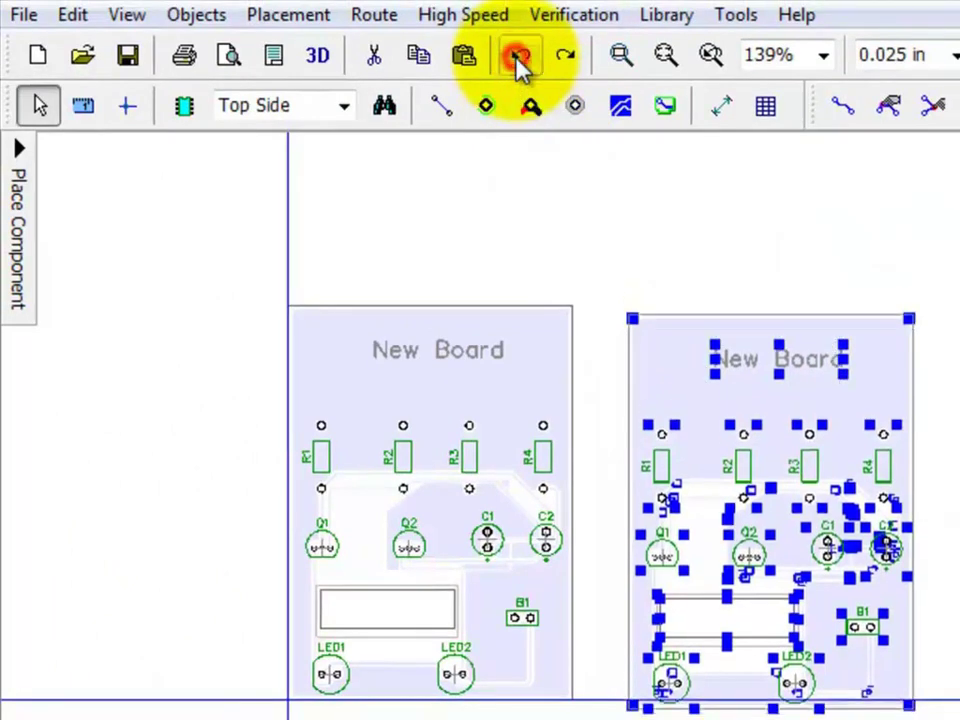
click(519, 57)
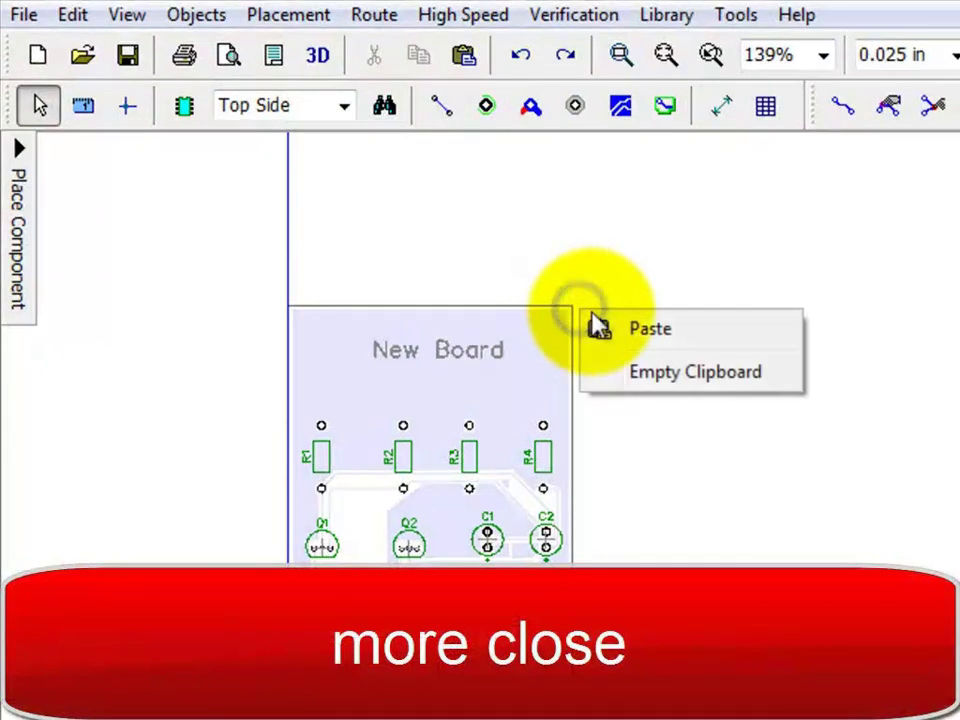
click(605, 335)
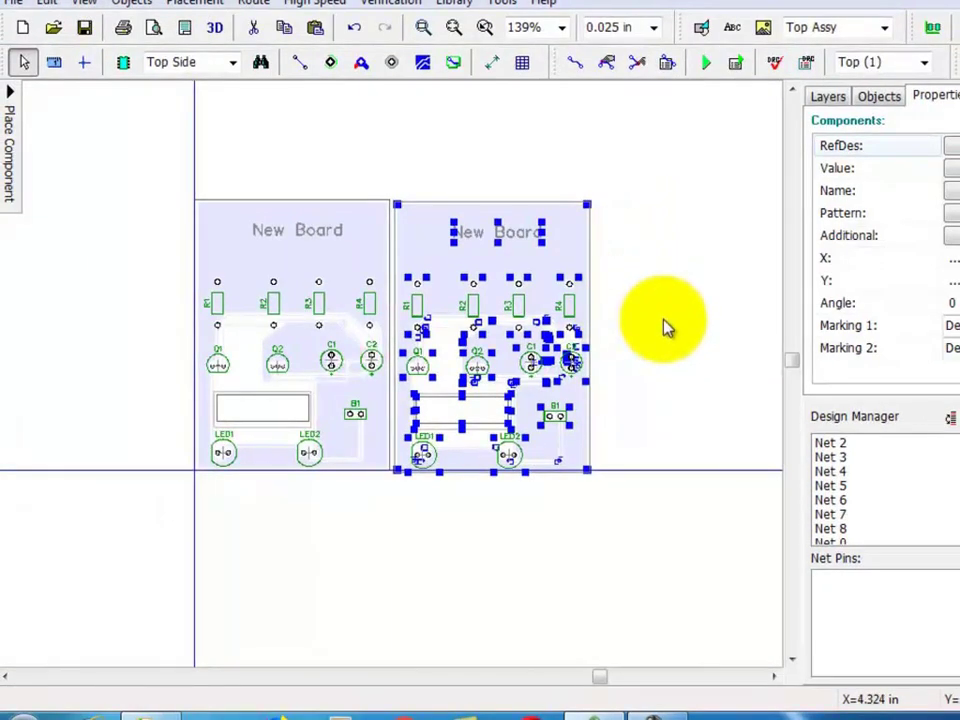
key(Up)
key(Down)
key(Up)
key(Up)
key(Up)
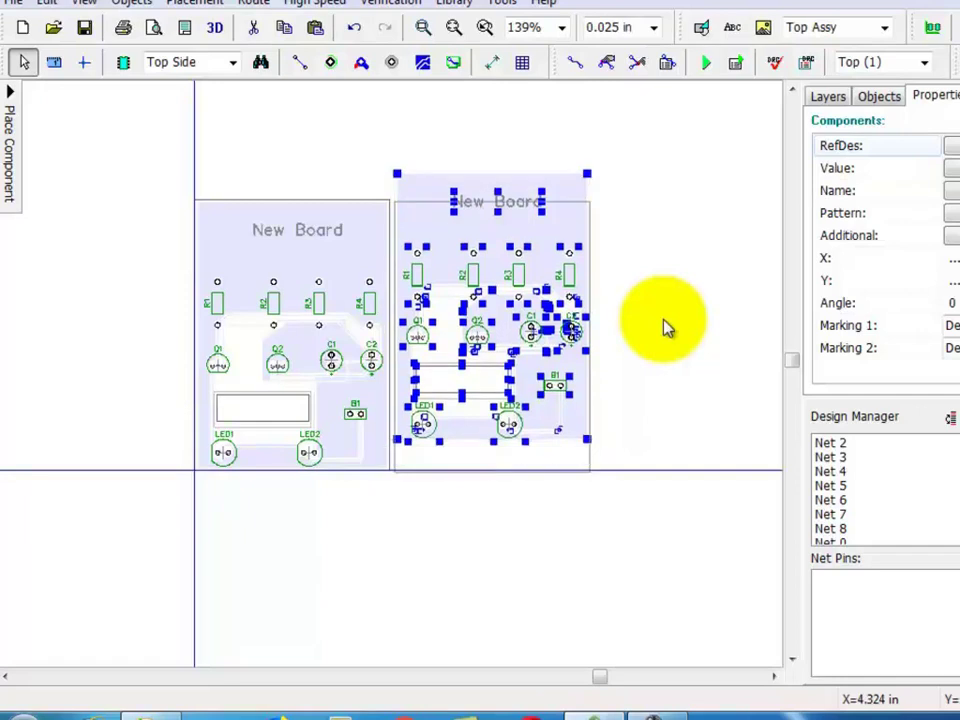
key(Down)
key(Down)
key(Down)
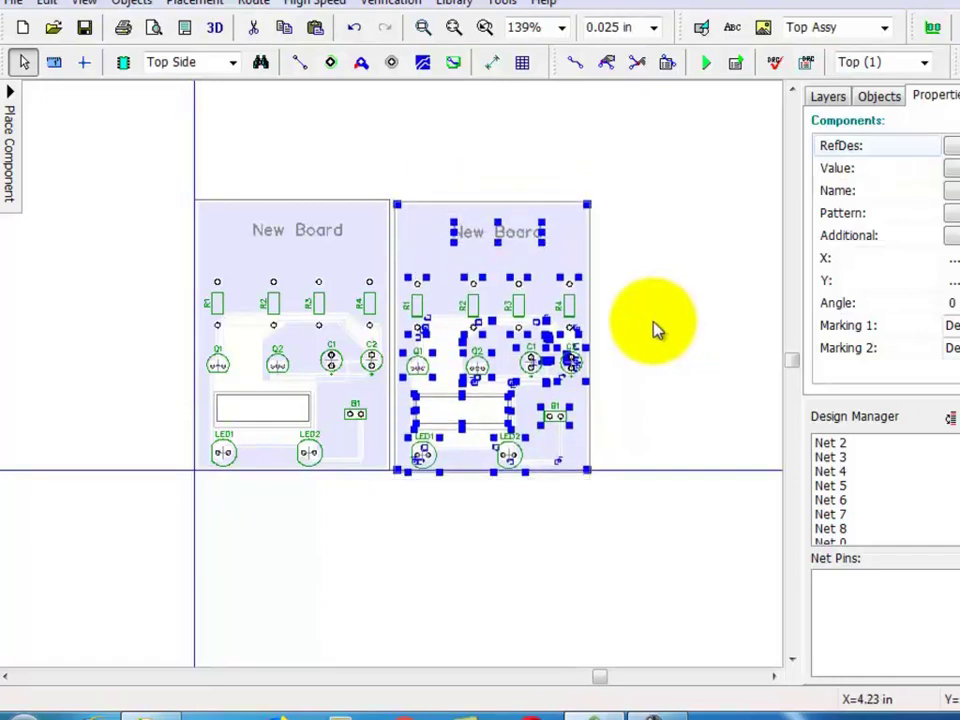
scroll(653, 322, up, 1)
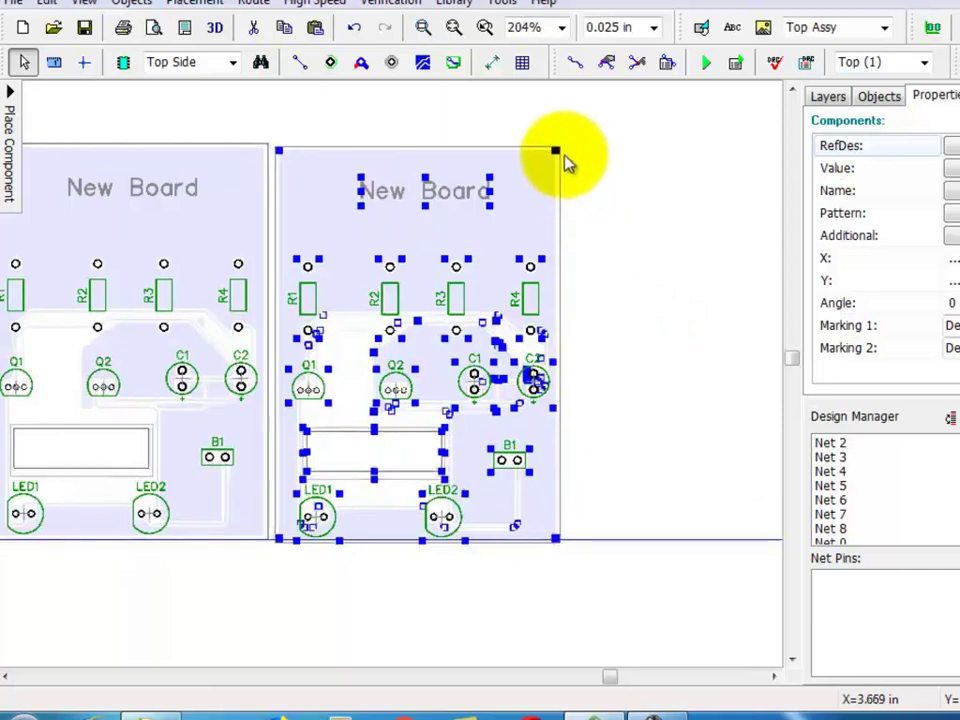
Undo that copy and paste a fresh board copy edge to edge beside the original.
click(606, 178)
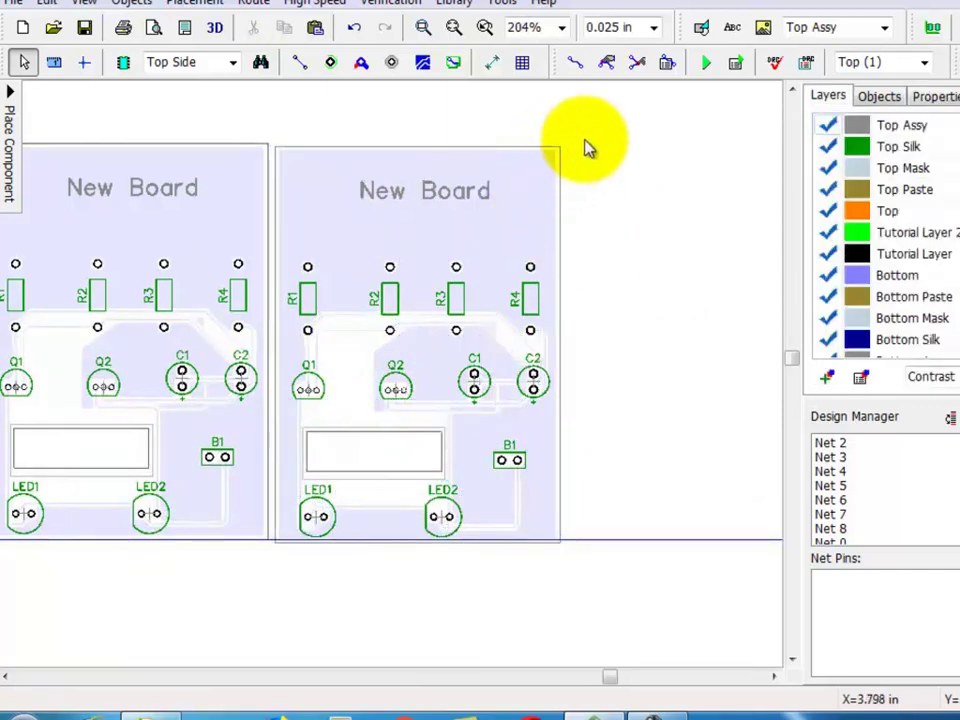
click(557, 212)
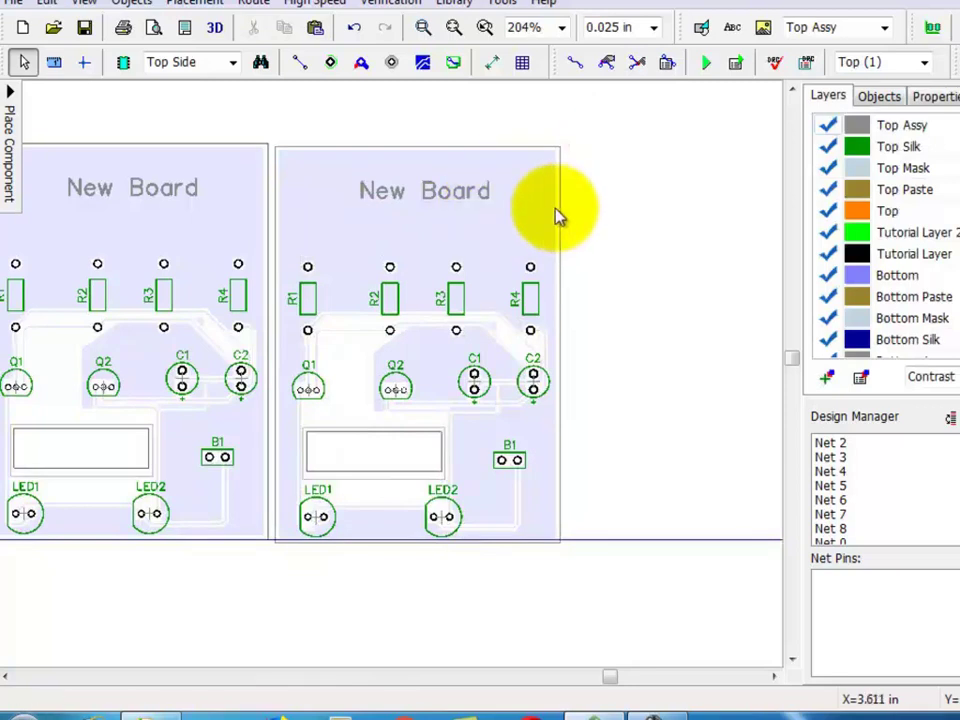
click(353, 29)
key(ctrl+z)
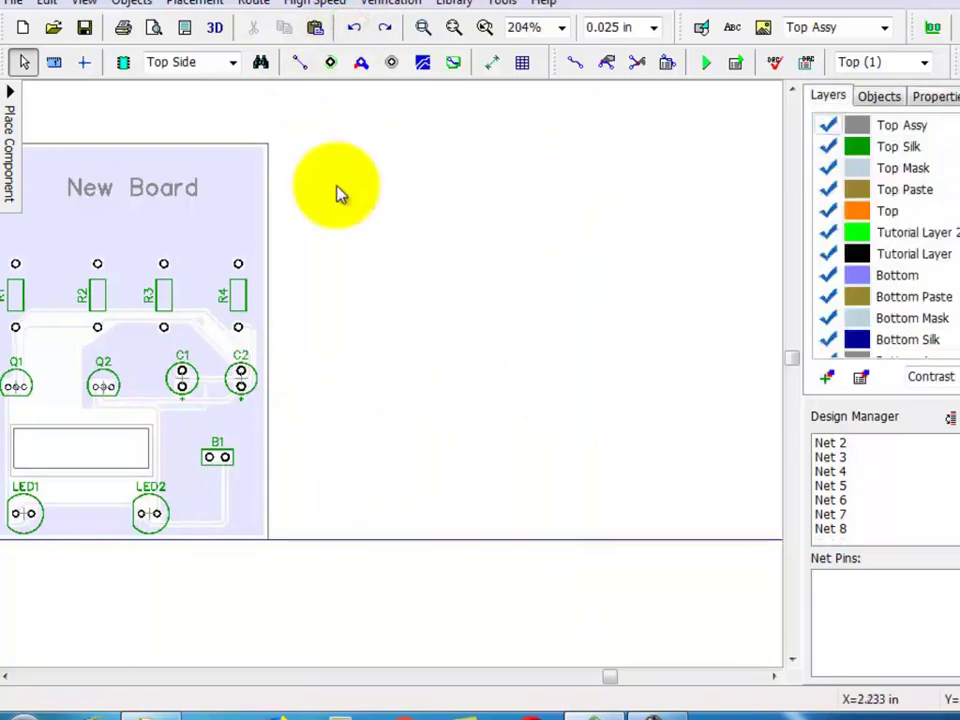
right_click(273, 148)
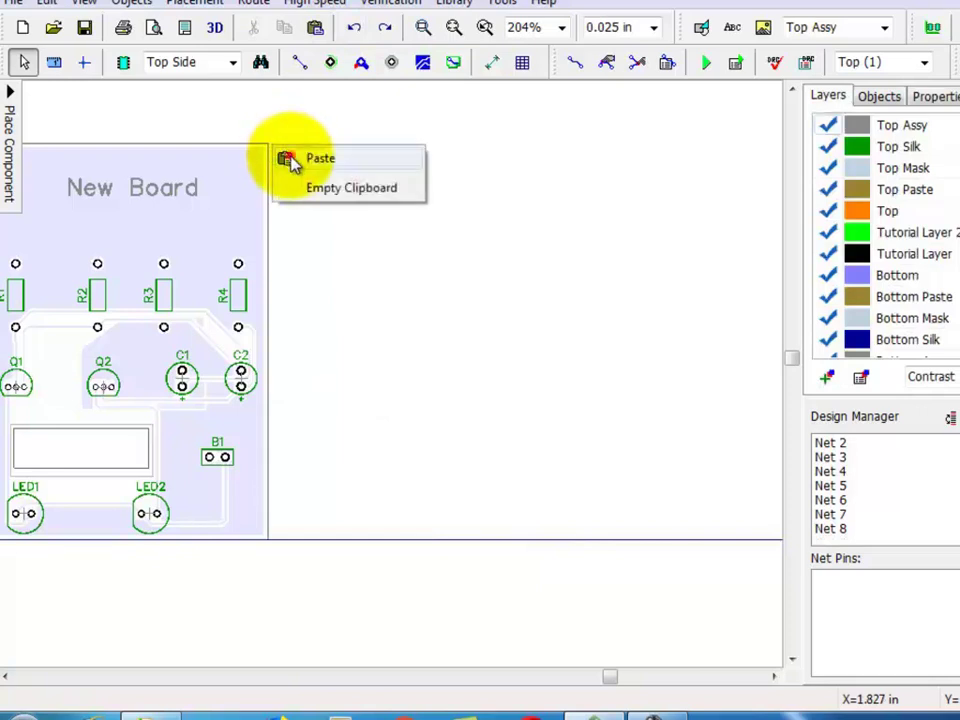
click(290, 160)
click(679, 290)
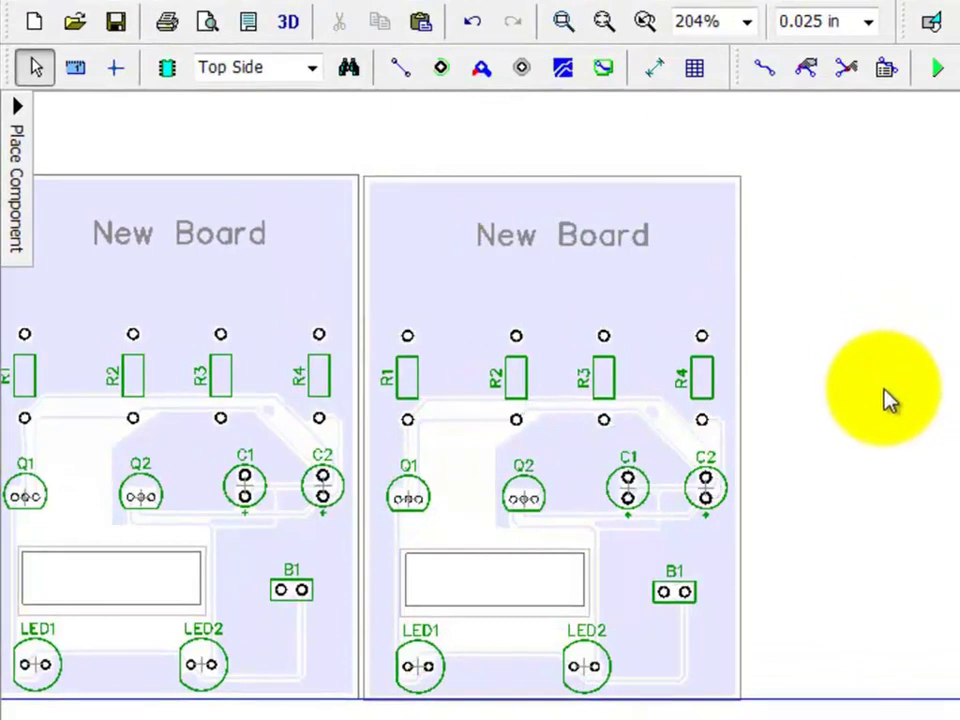
click(604, 21)
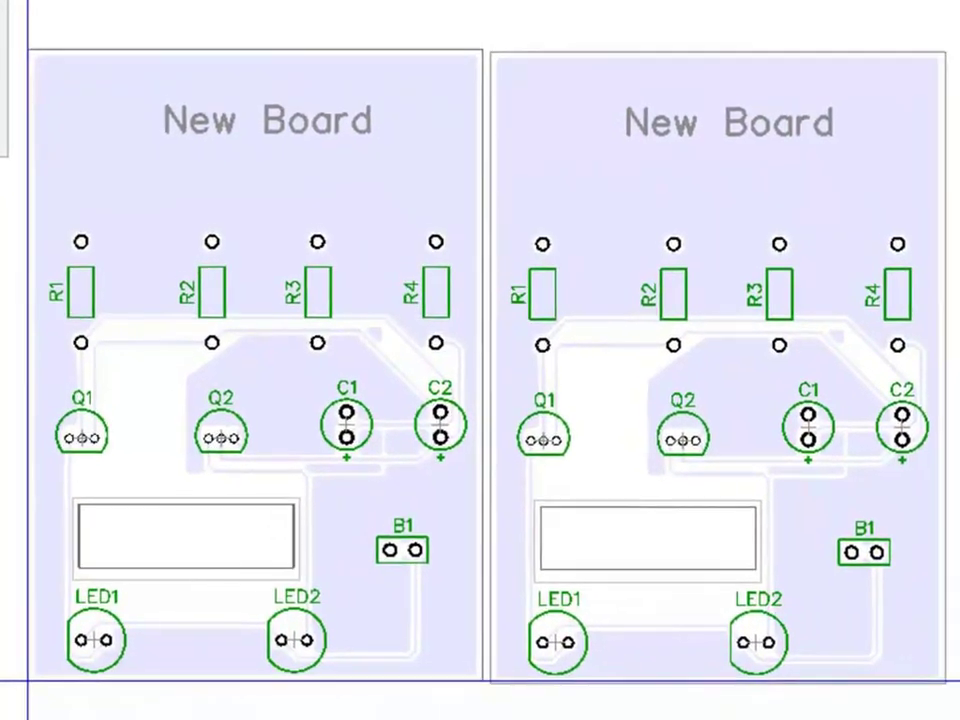
click(25, 32)
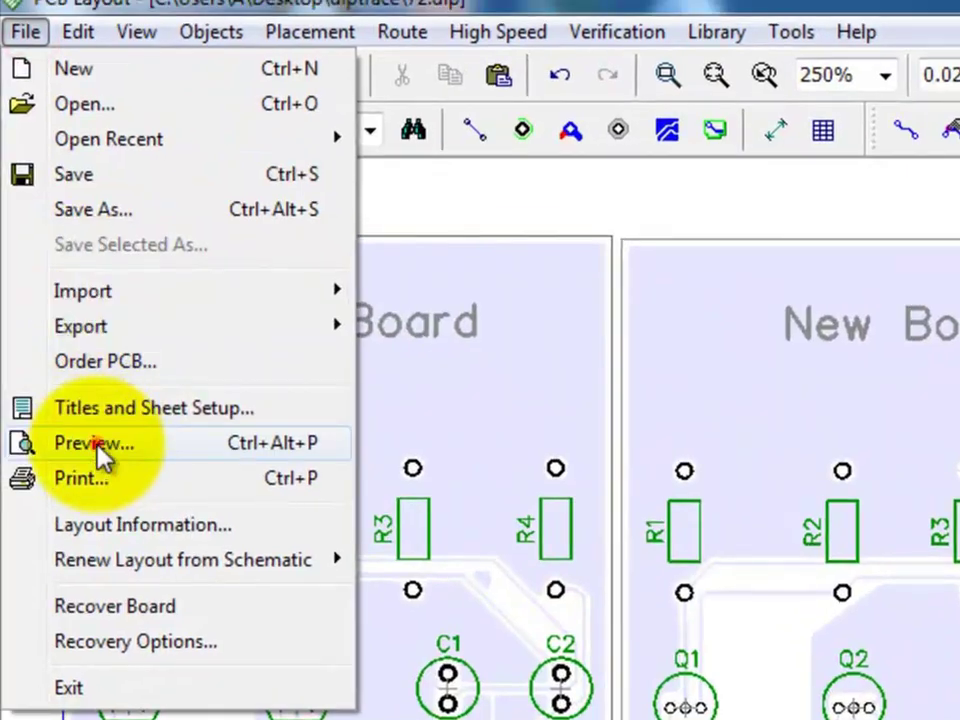
click(99, 452)
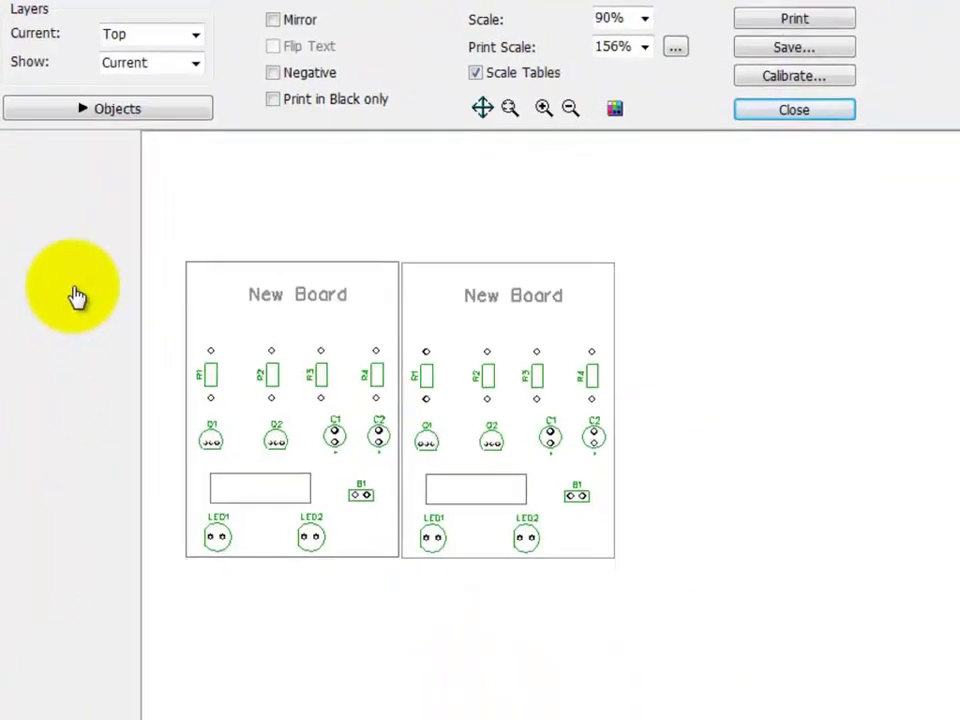
click(757, 100)
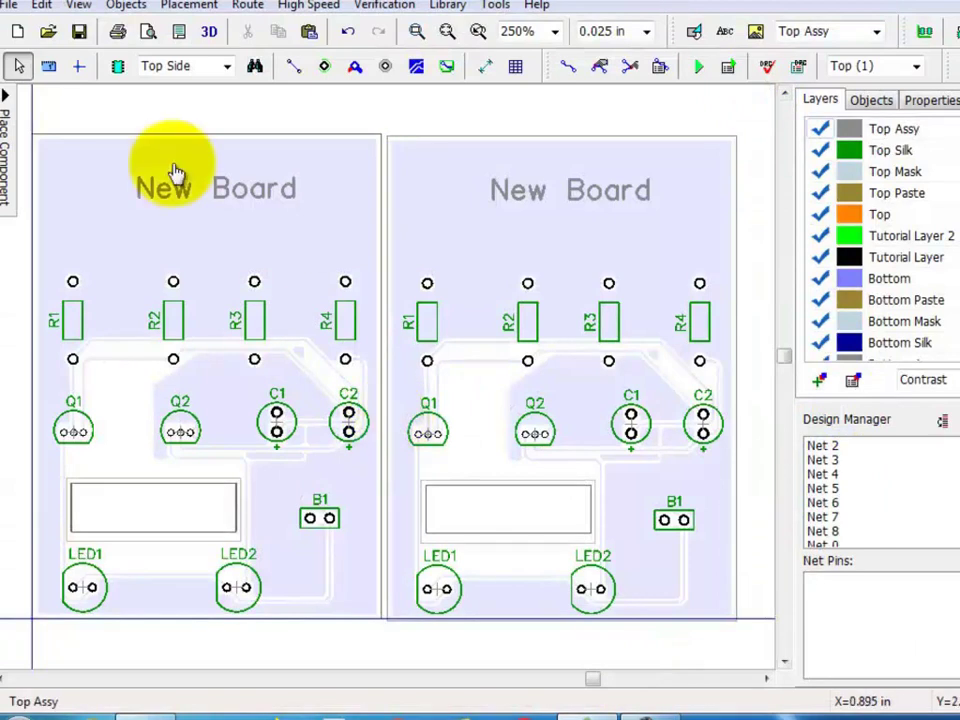
Turn on Display Titles and Display Sheet with the ANSI A sheet template.
click(8, 5)
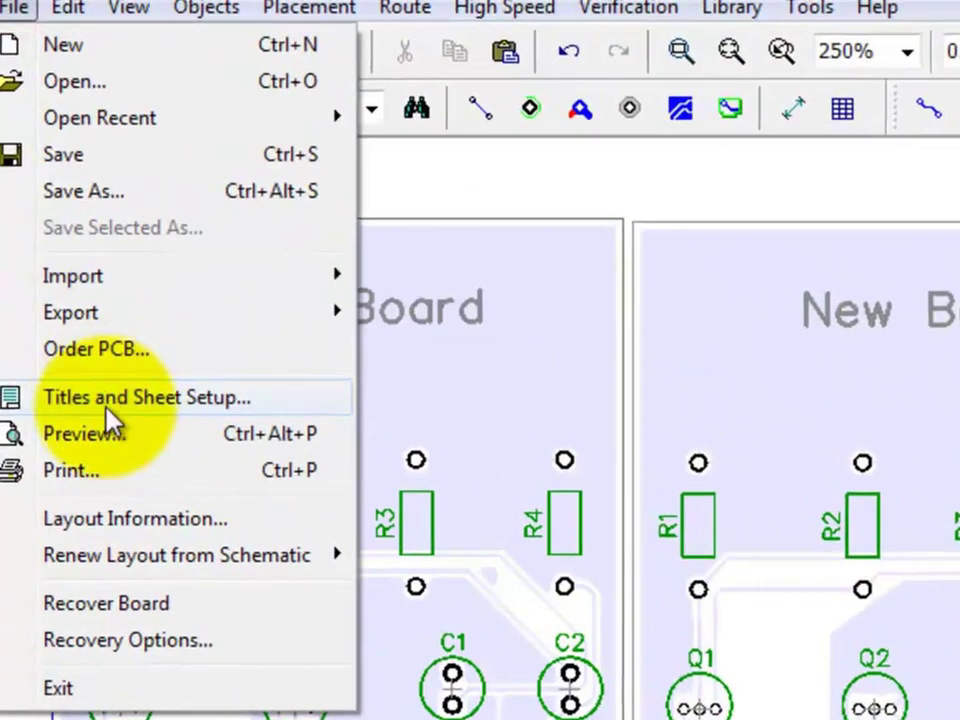
click(66, 247)
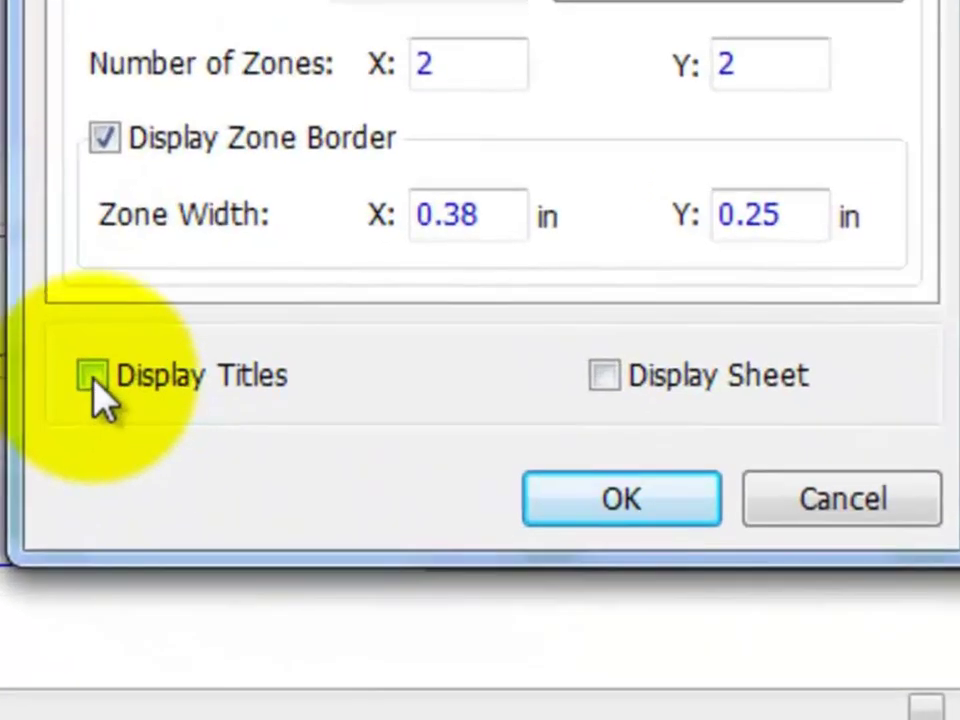
click(91, 375)
click(603, 377)
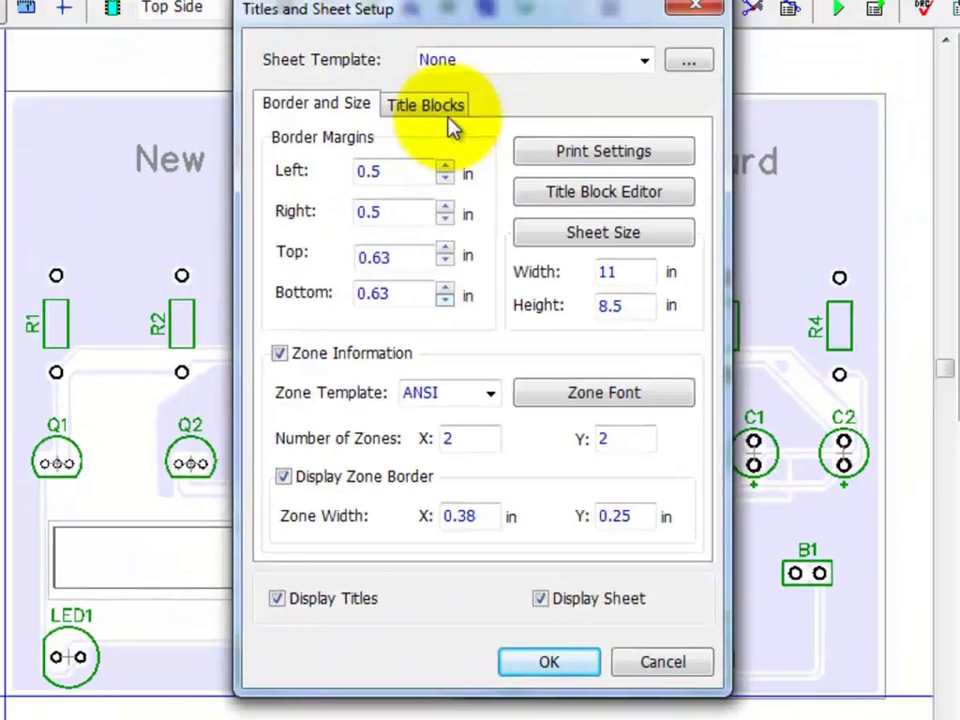
click(449, 120)
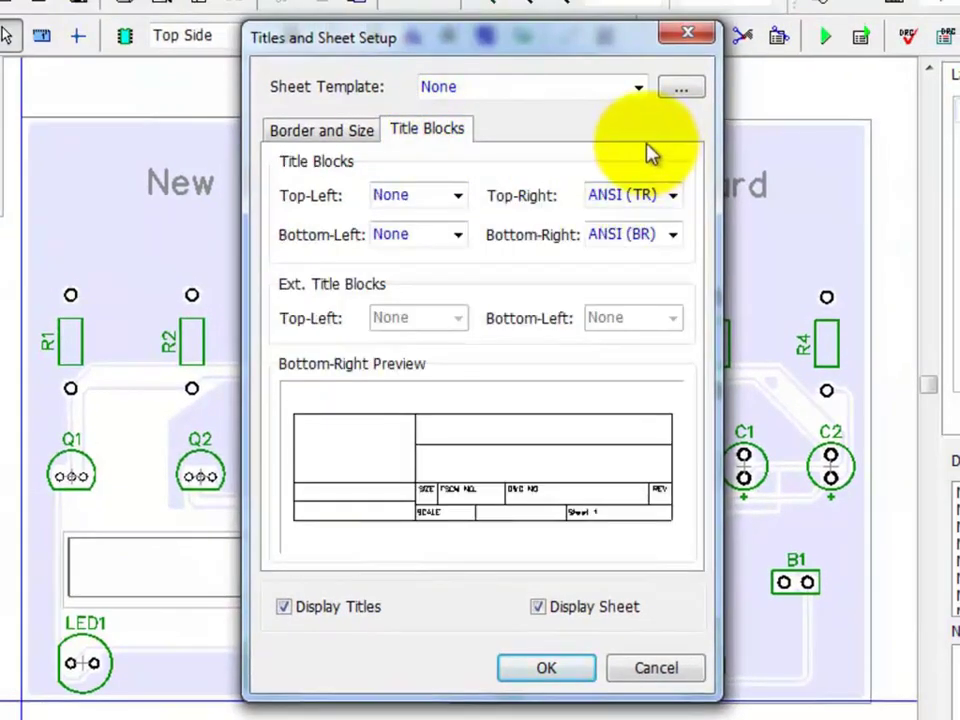
click(643, 90)
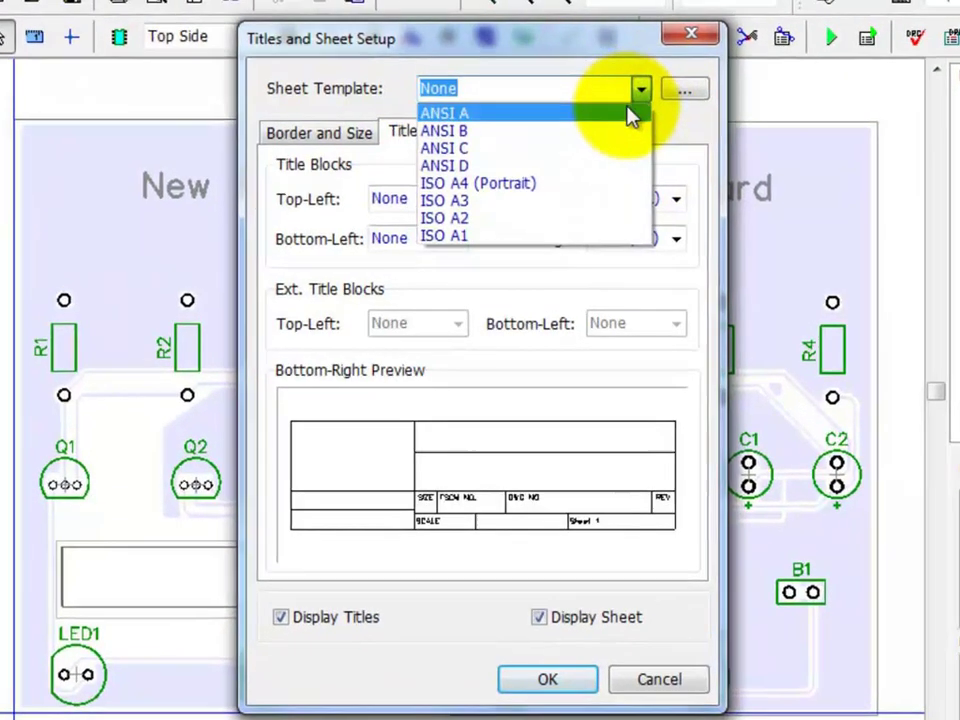
click(634, 113)
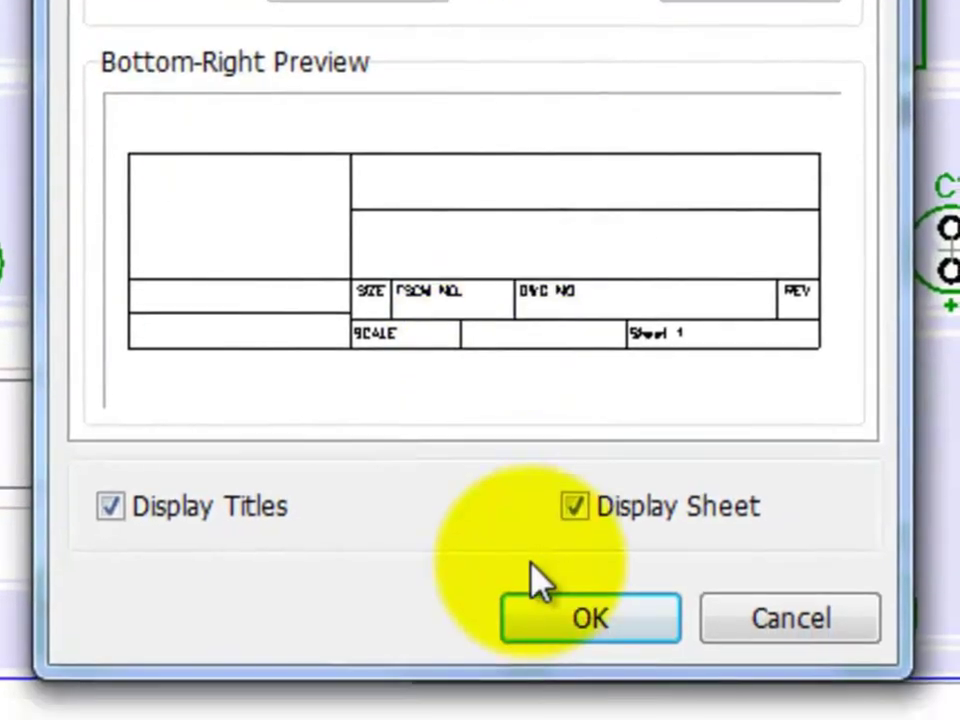
click(590, 618)
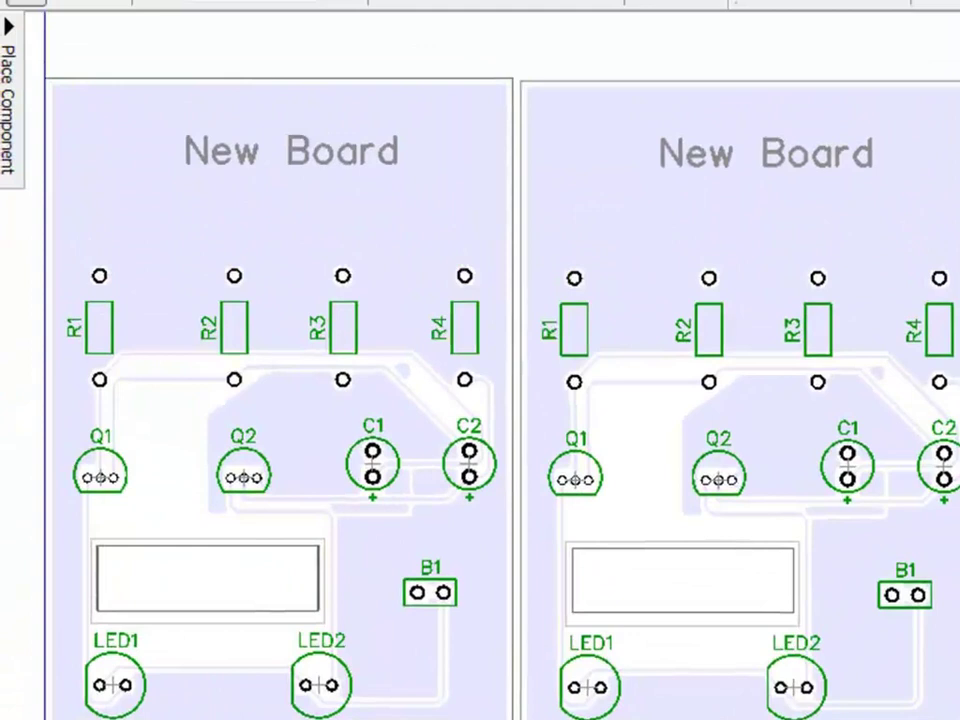
click(24, 18)
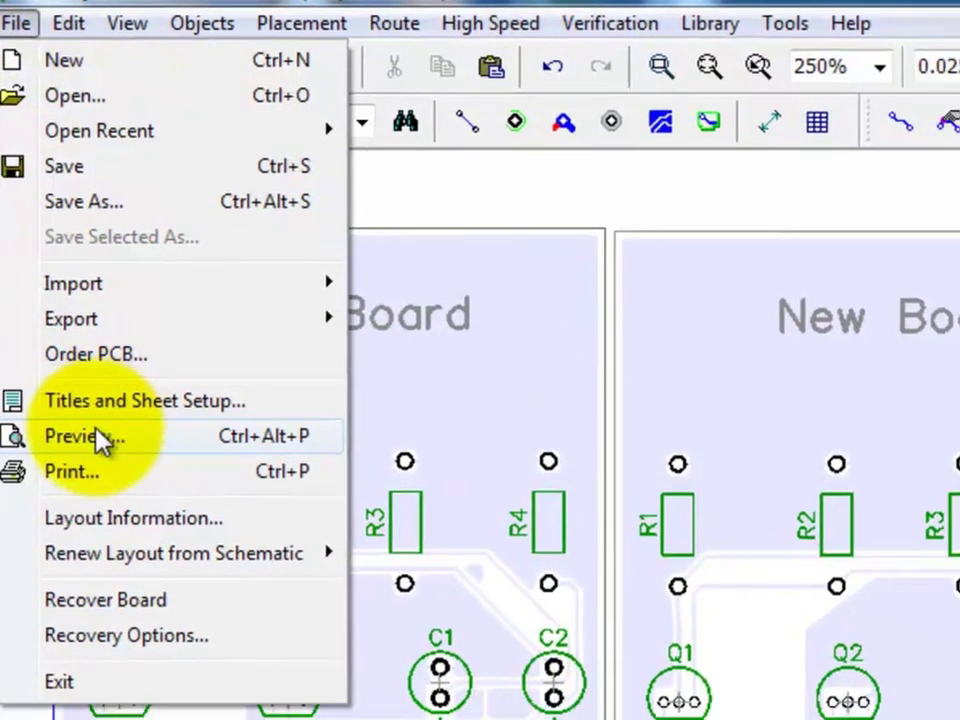
Preview the sheet in black only, with mirror and negative left off, shifting both boards slightly right.
click(97, 446)
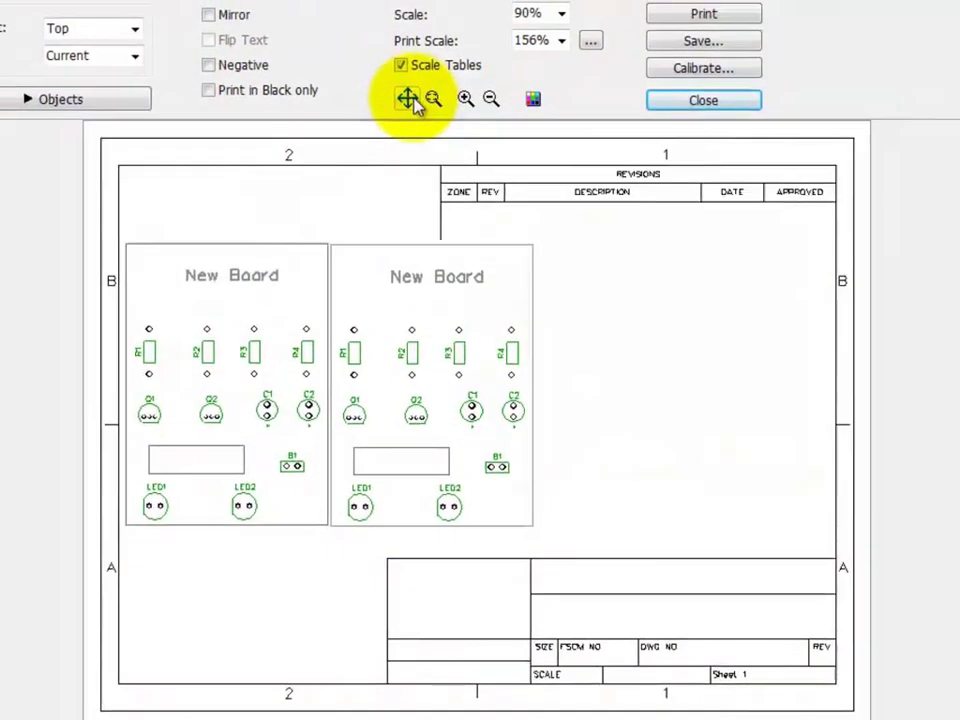
click(407, 99)
mouse_move(437, 321)
mouse_down()
mouse_move(451, 322)
mouse_move(442, 327)
mouse_up()
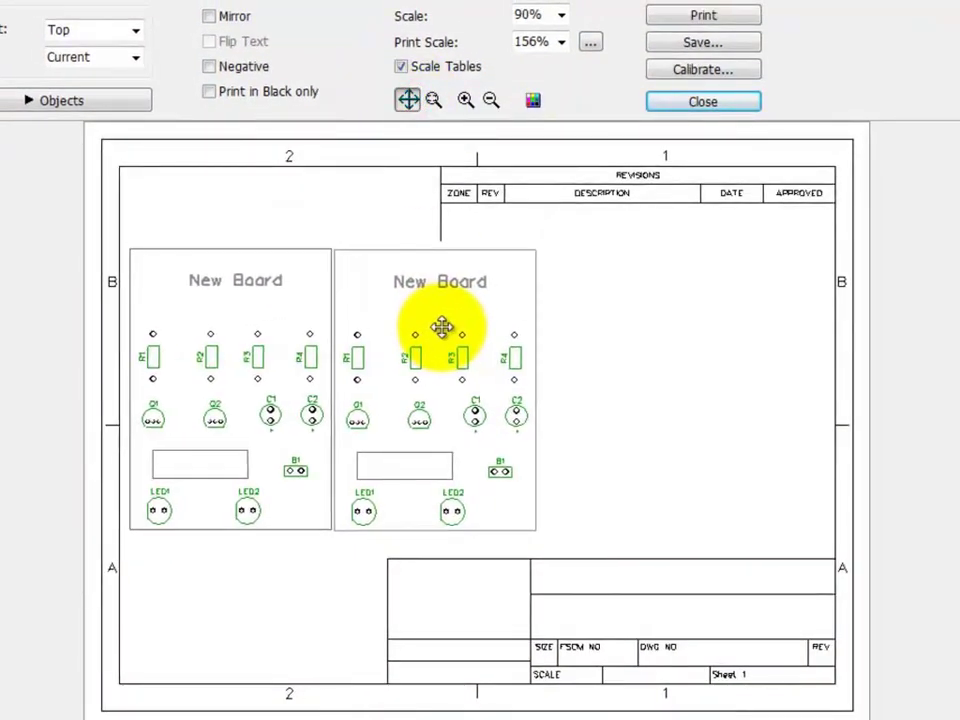
click(209, 17)
click(209, 17)
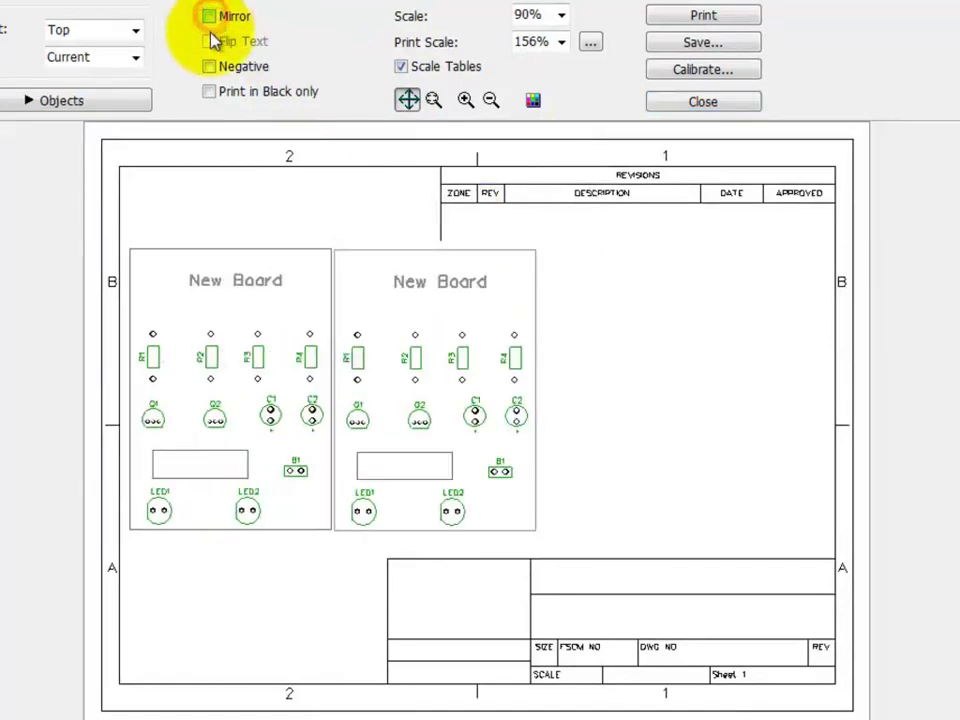
click(210, 67)
click(210, 67)
click(210, 92)
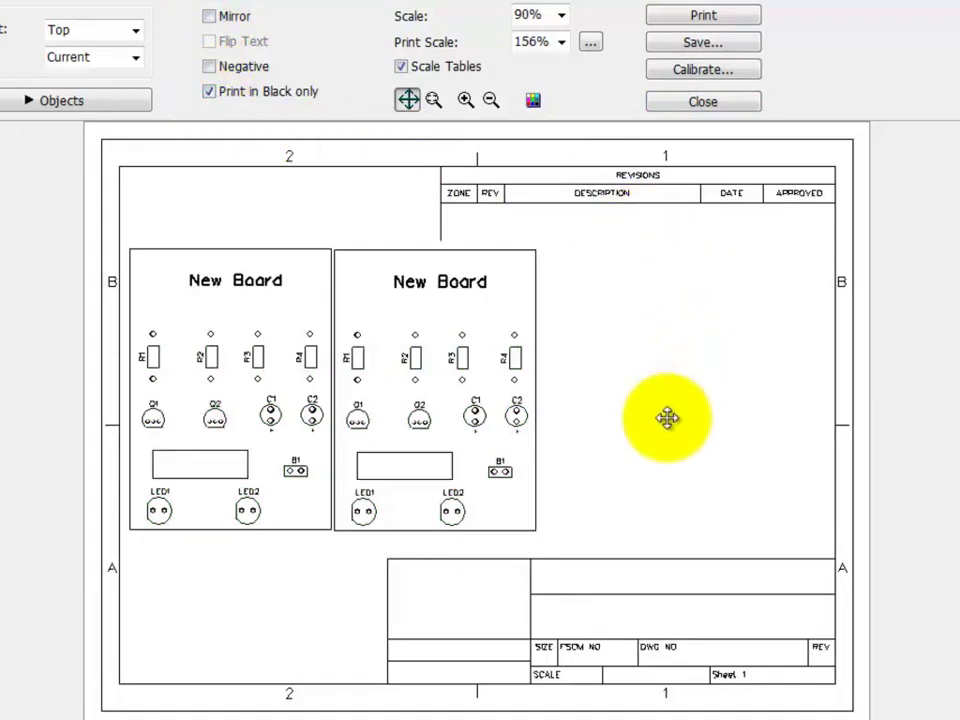
mouse_move(540, 302)
mouse_down()
mouse_move(553, 303)
mouse_move(527, 303)
mouse_up()
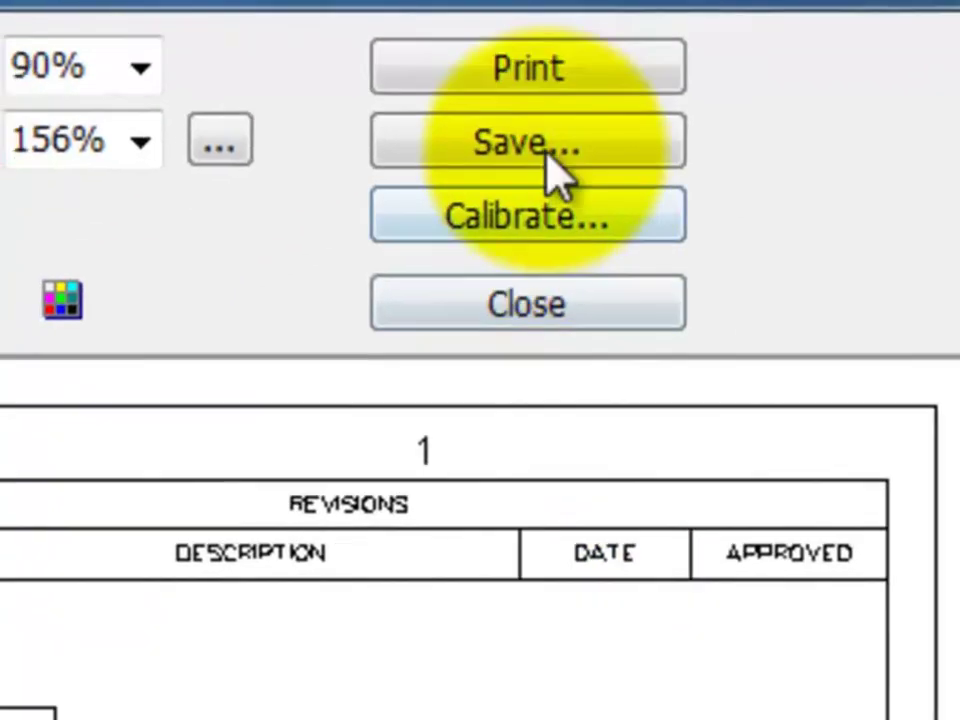
Export the previewed sheet as a Jpeg Image (*.jpg) into the diptrace folder.
click(548, 160)
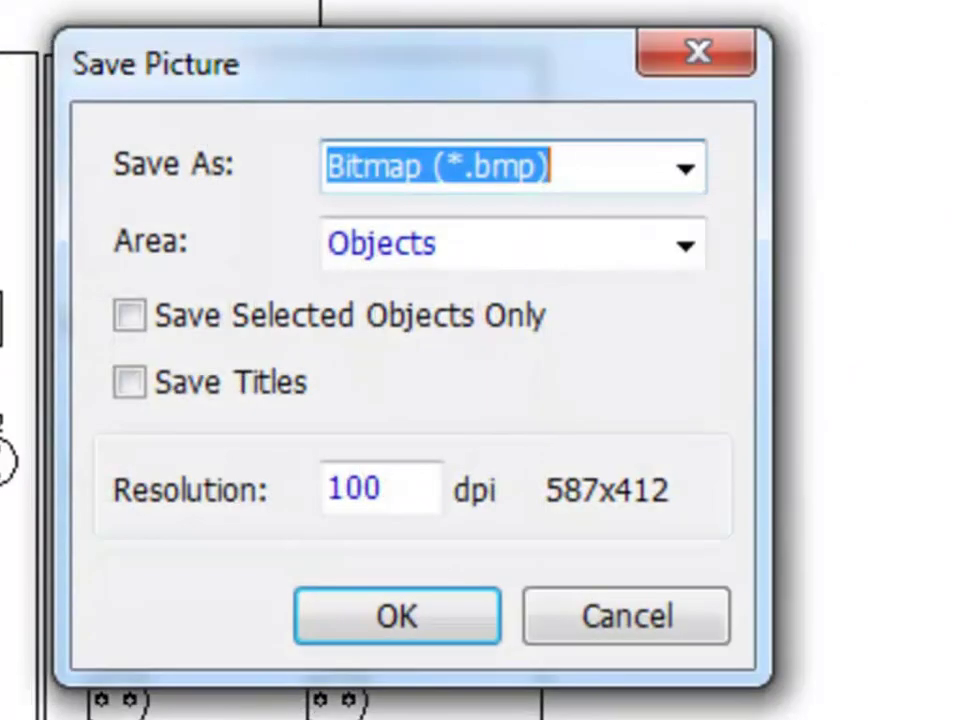
click(688, 172)
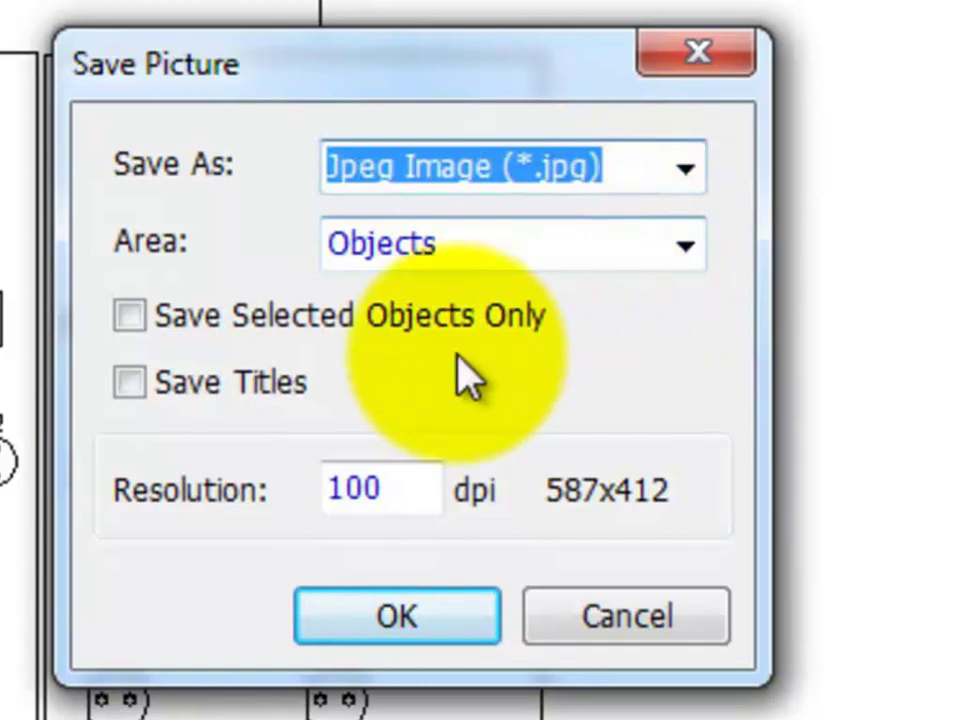
click(402, 626)
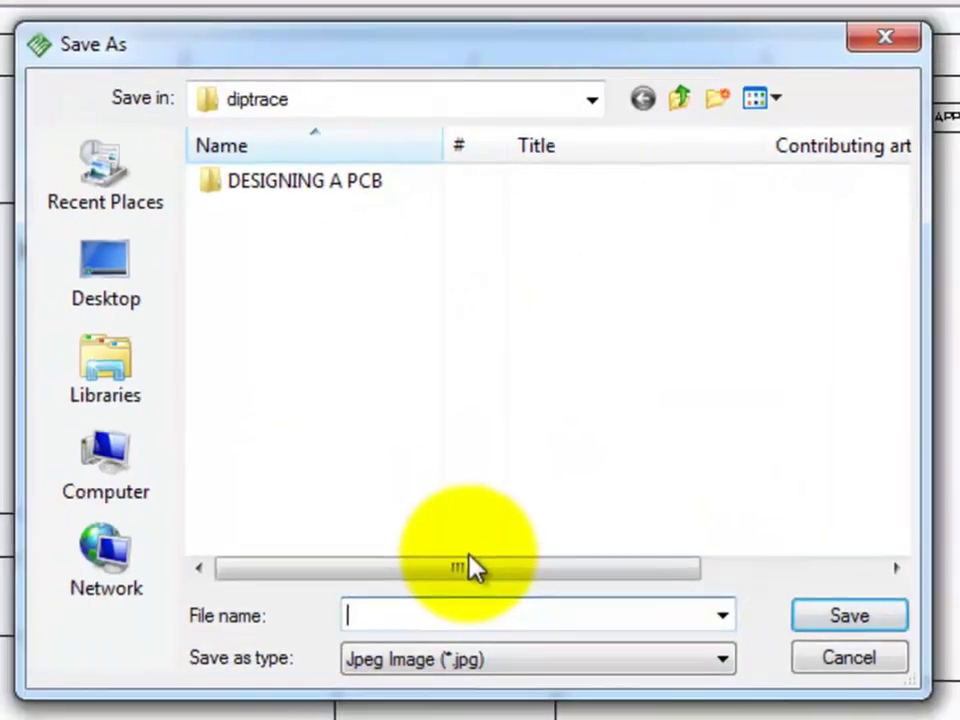
click(442, 620)
text(z)
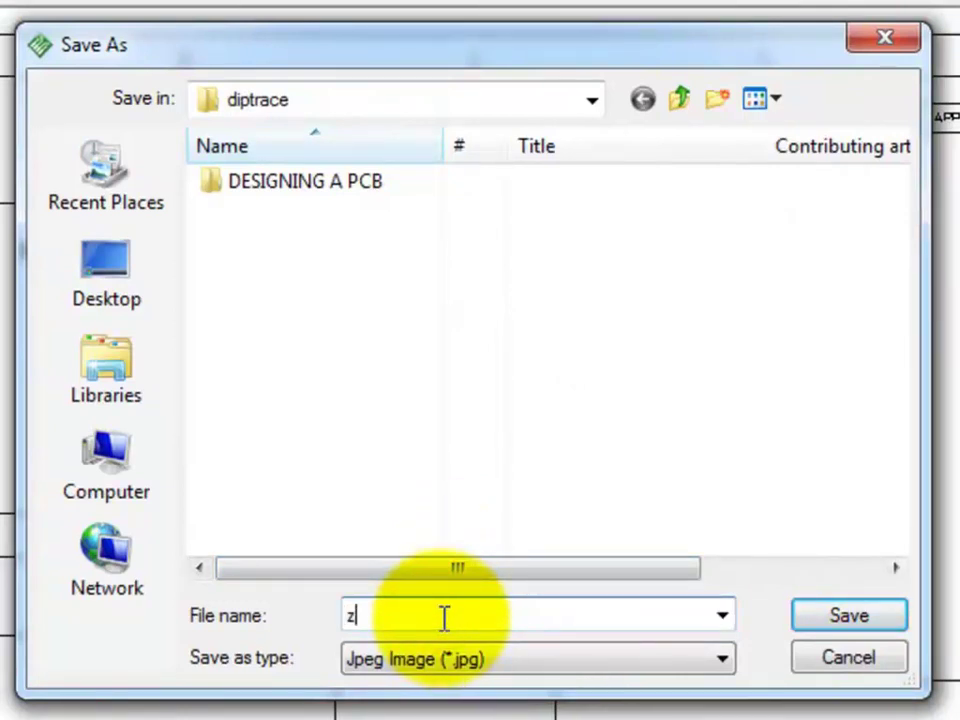
click(848, 617)
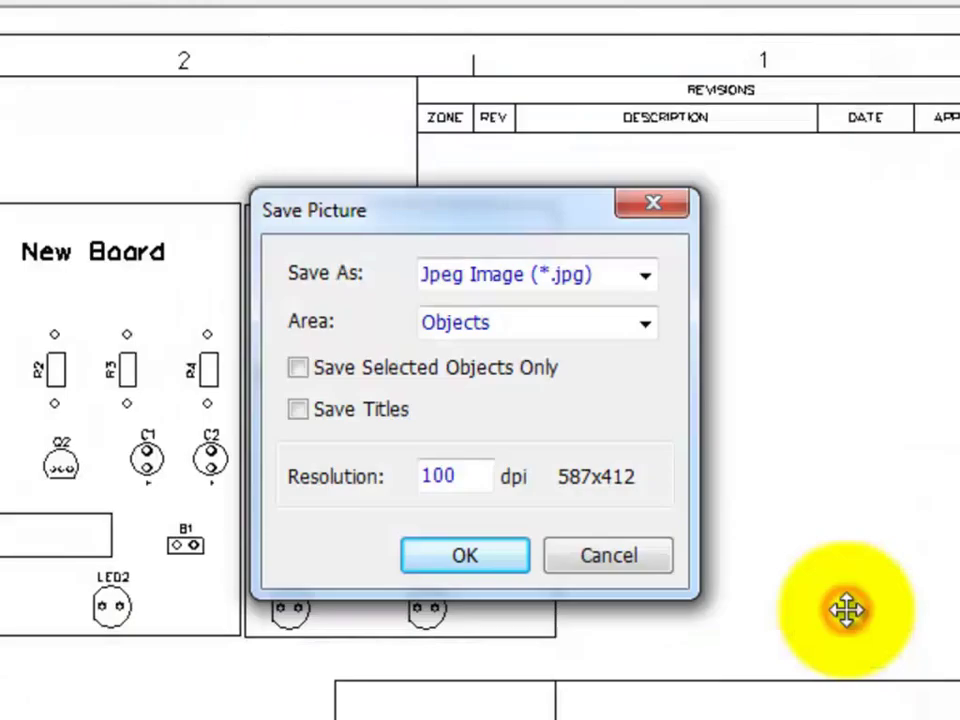
key(Return)
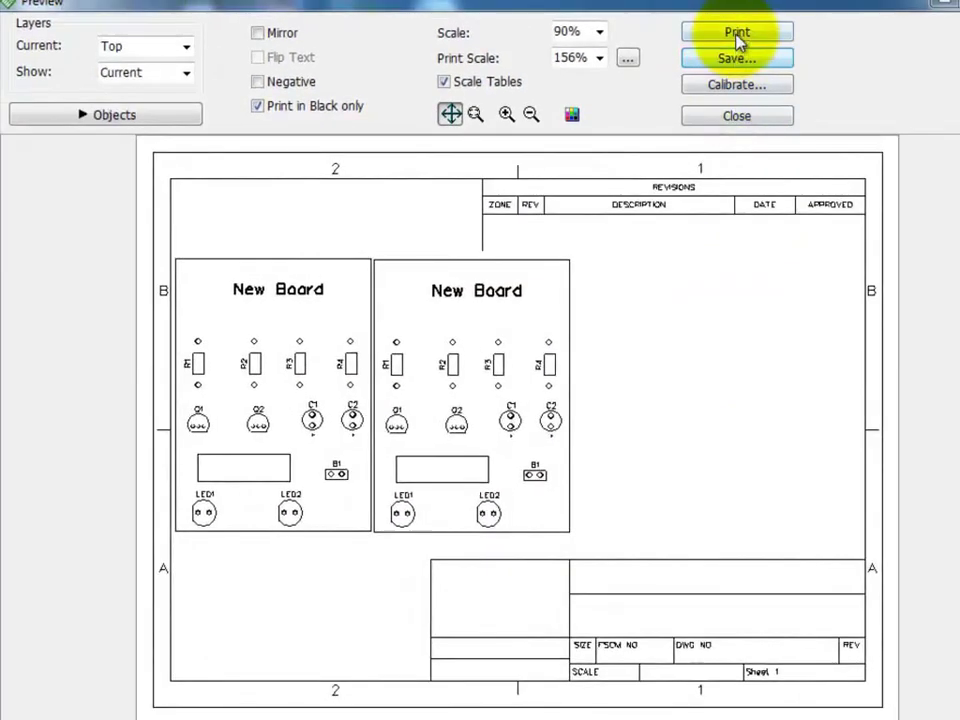
Print one copy of the sheet on the HP LaserJet P1006 and close the preview.
click(737, 33)
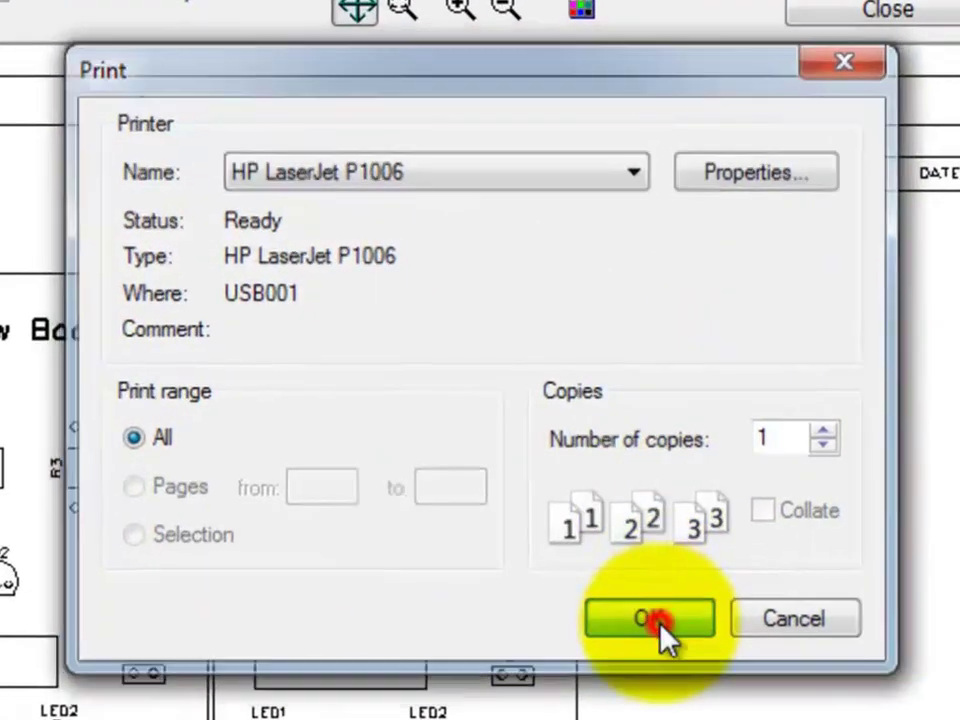
click(650, 584)
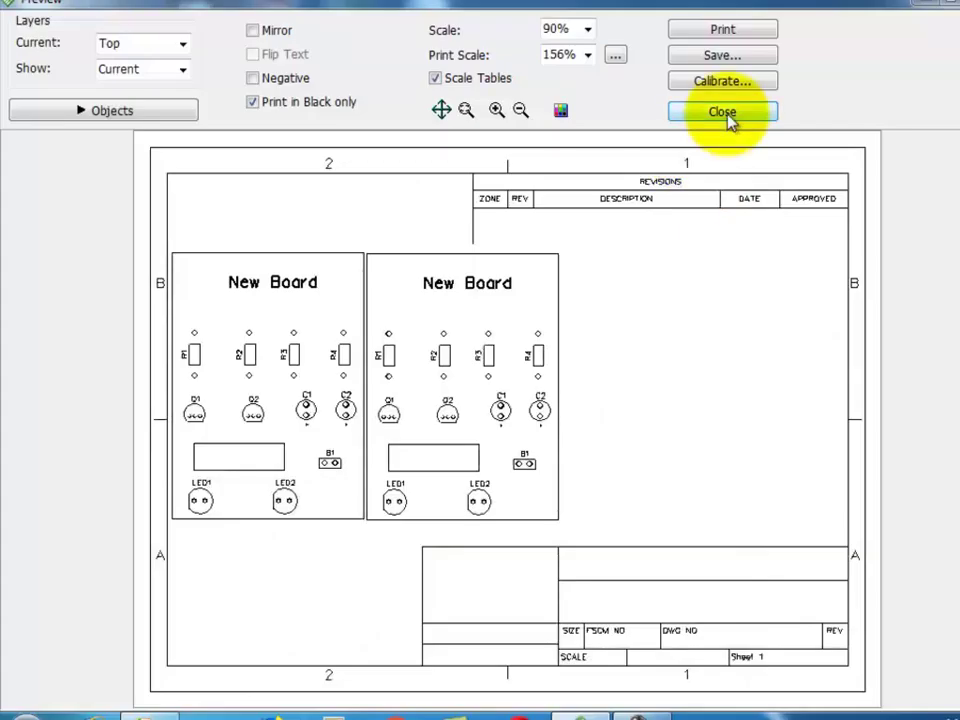
click(727, 115)
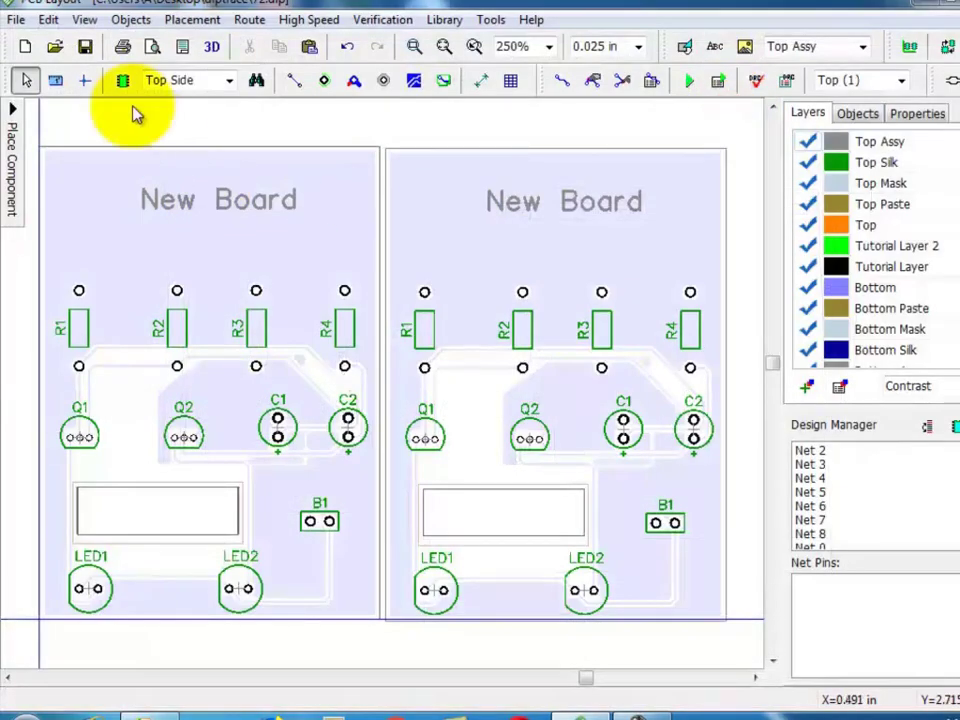
Undo the duplicated second board and save the layout as 82.dip in the diptrace folder.
click(343, 48)
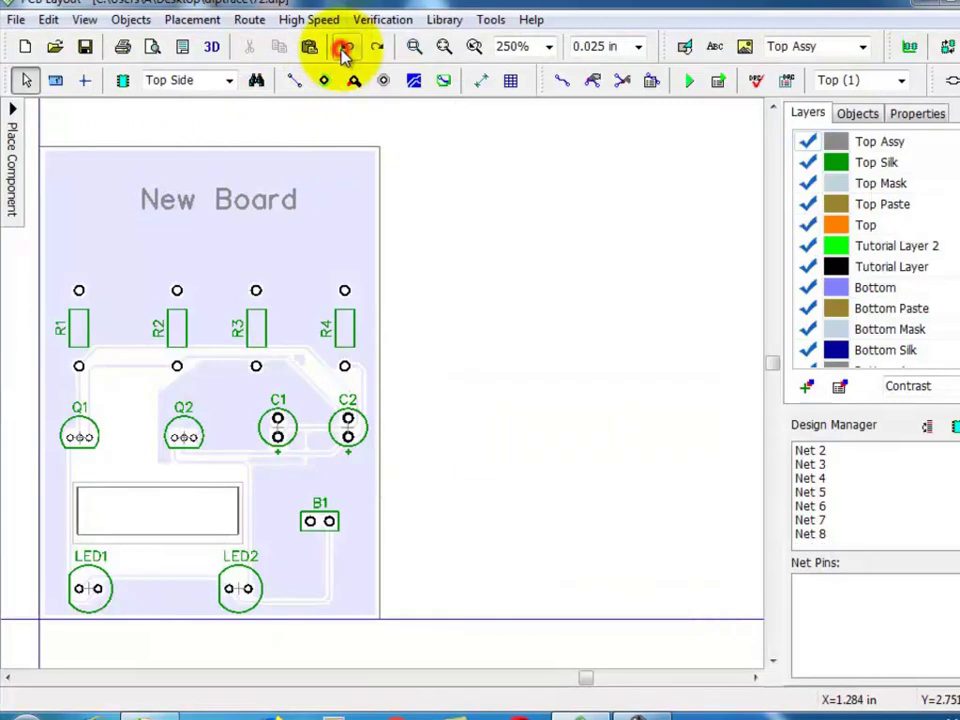
click(322, 80)
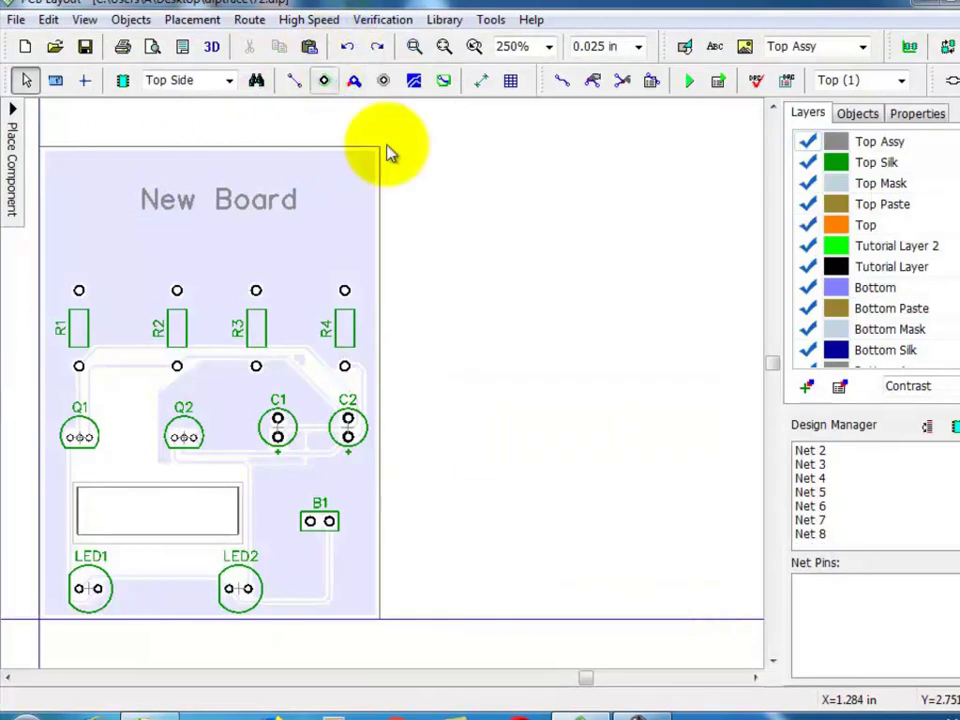
click(18, 21)
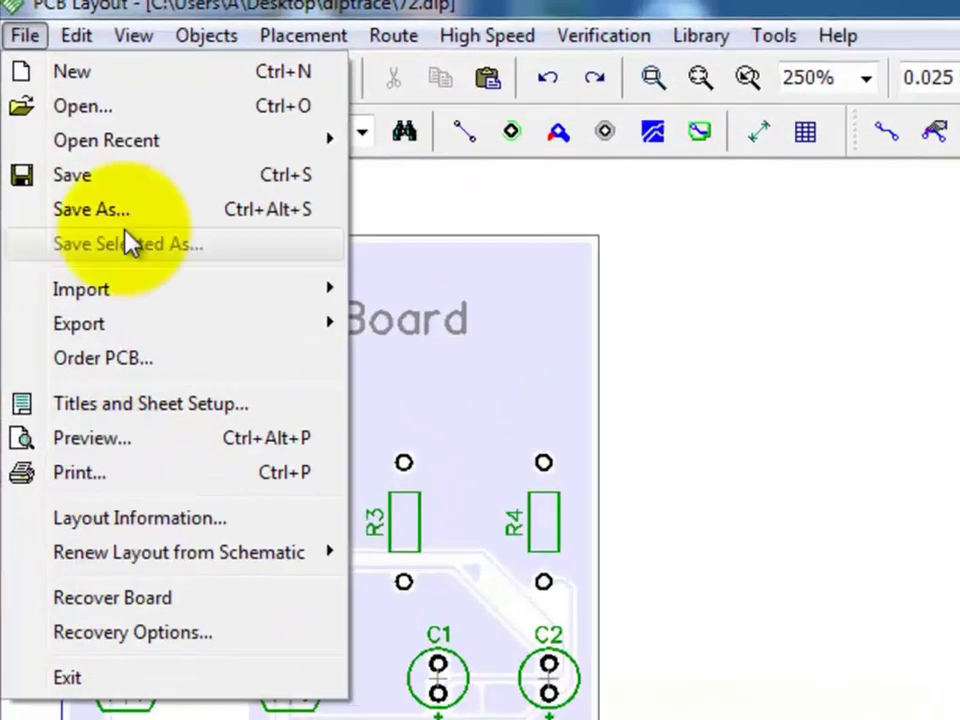
click(130, 212)
text(82)
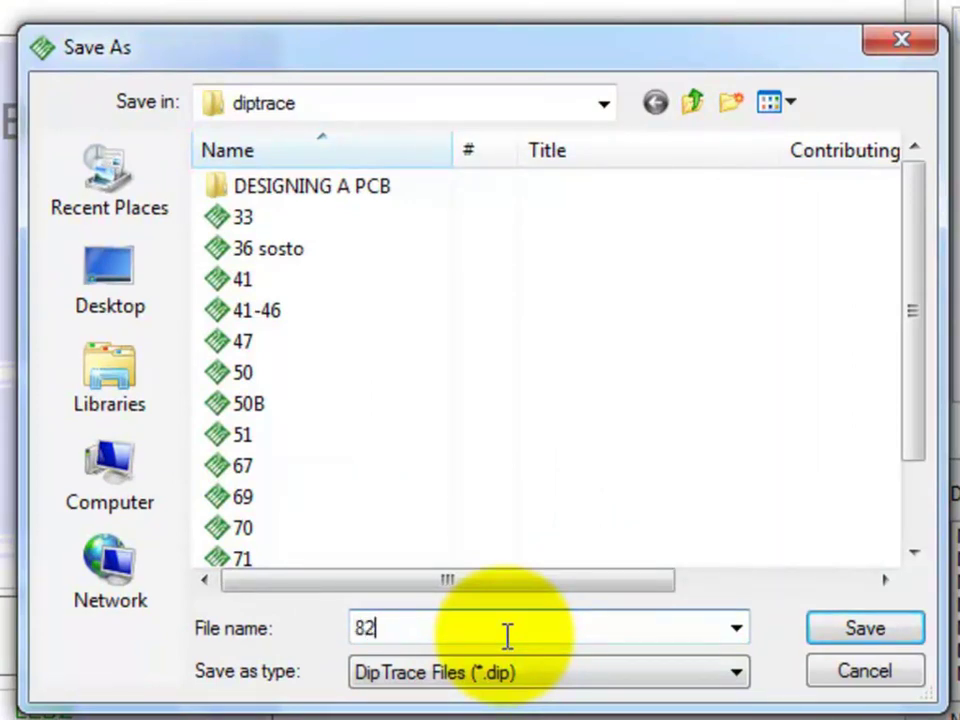
key(Return)
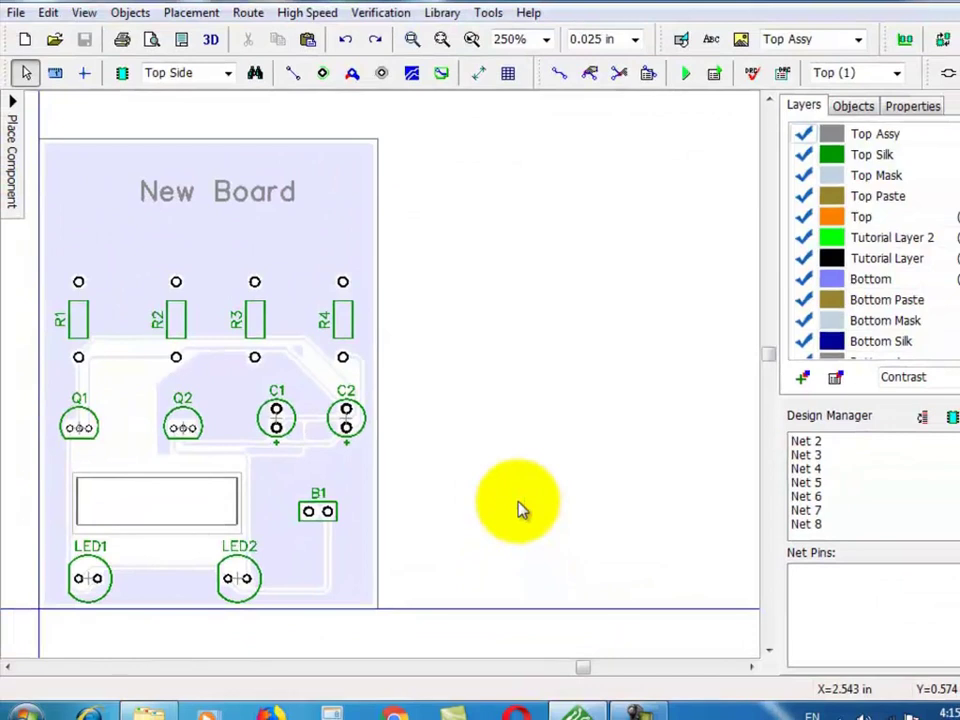